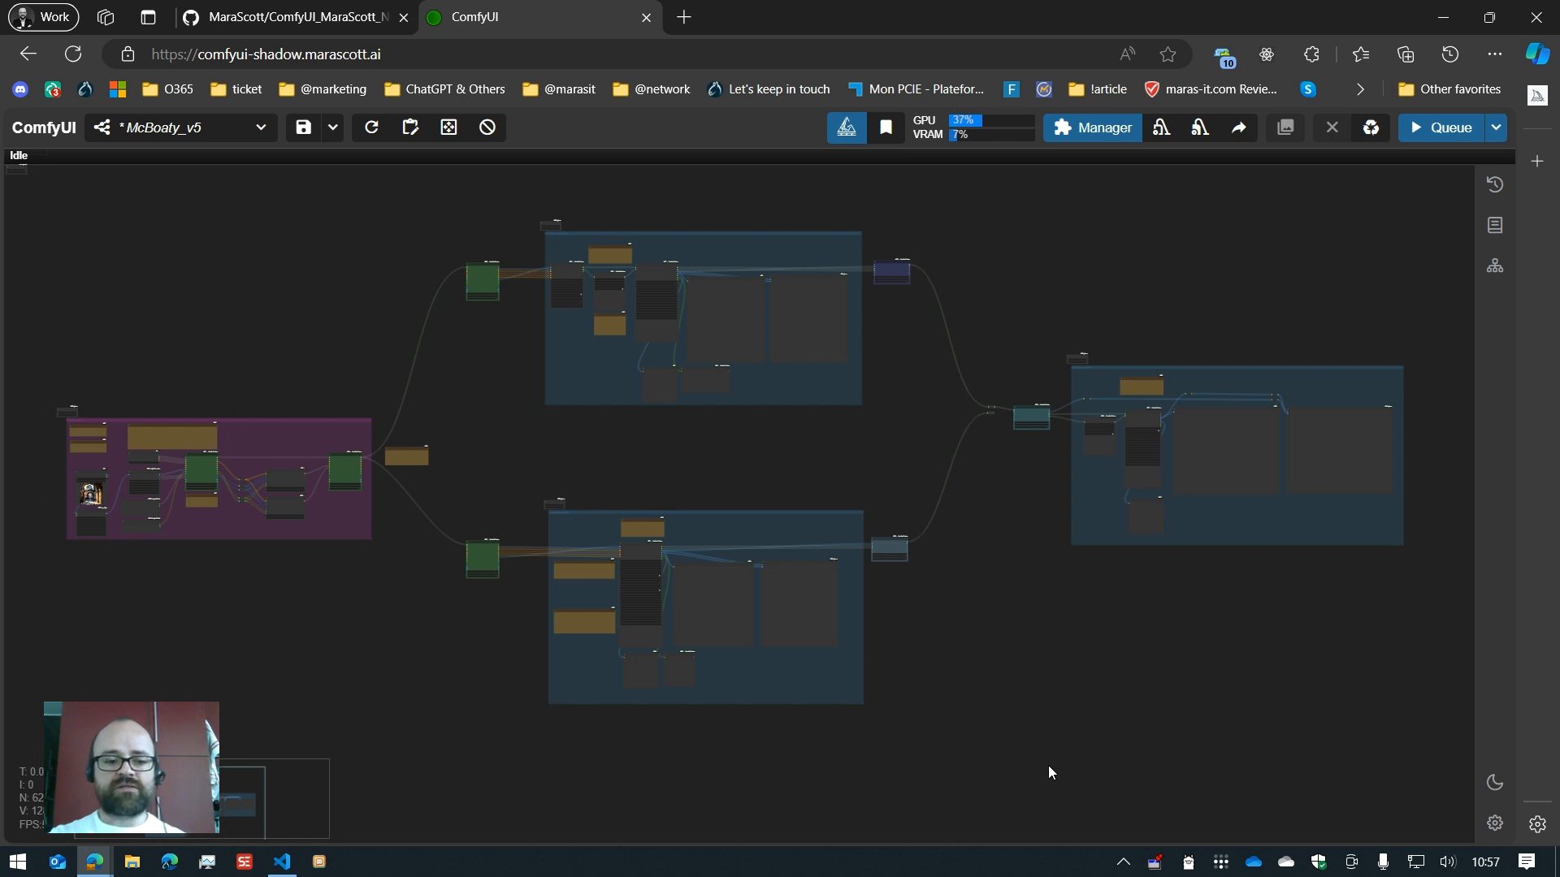
# Step: Look over the Configuration group and each of the three upscale groups in the McBoaty_v5 workflow
pyautogui.press('1')
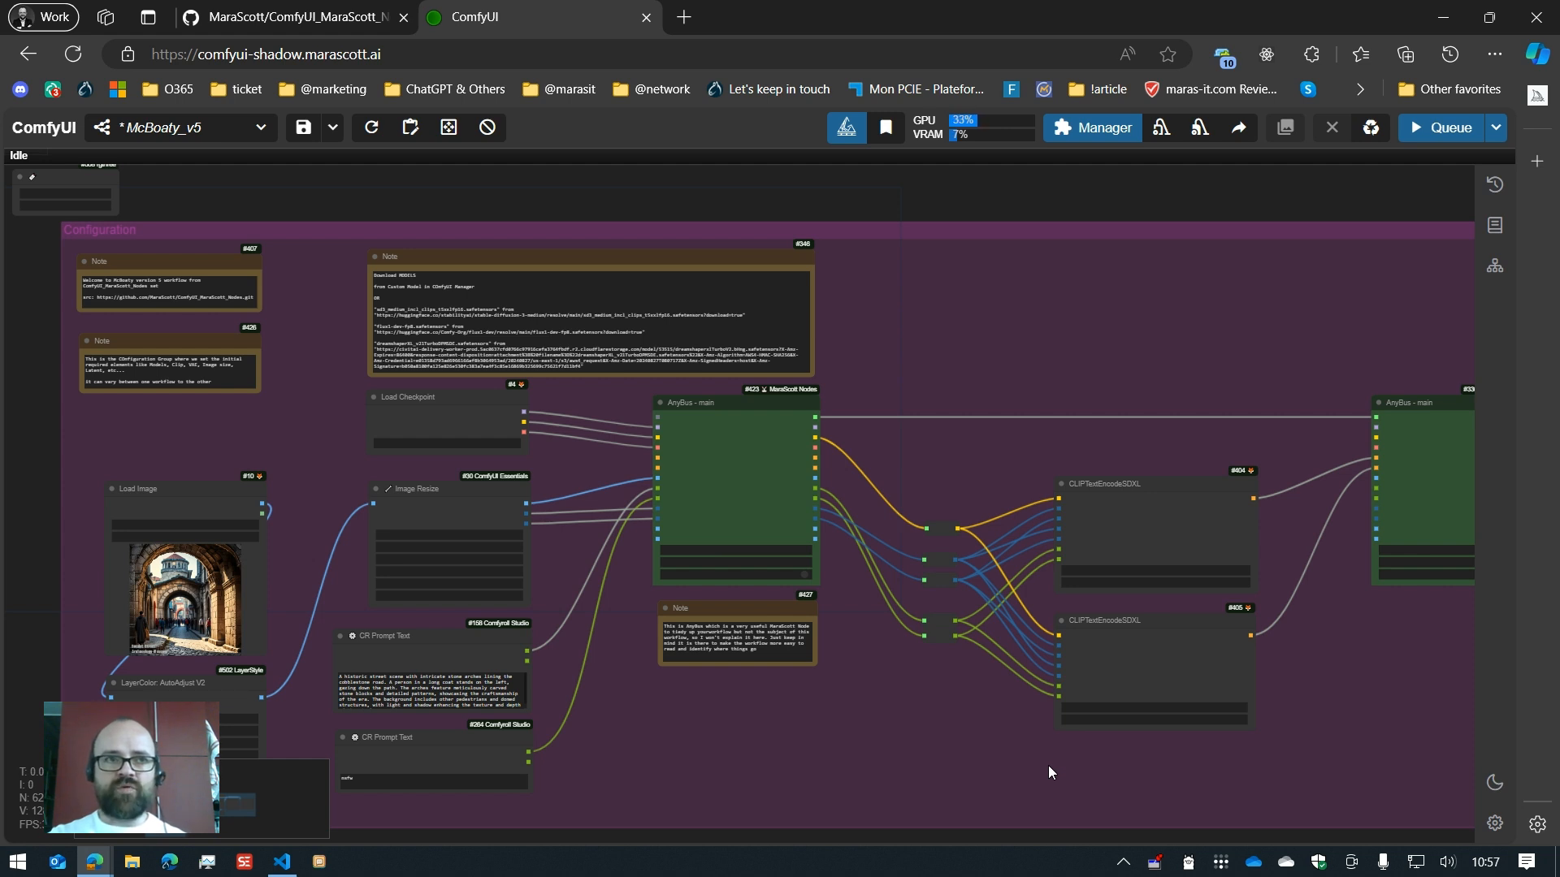
pyautogui.press('2')
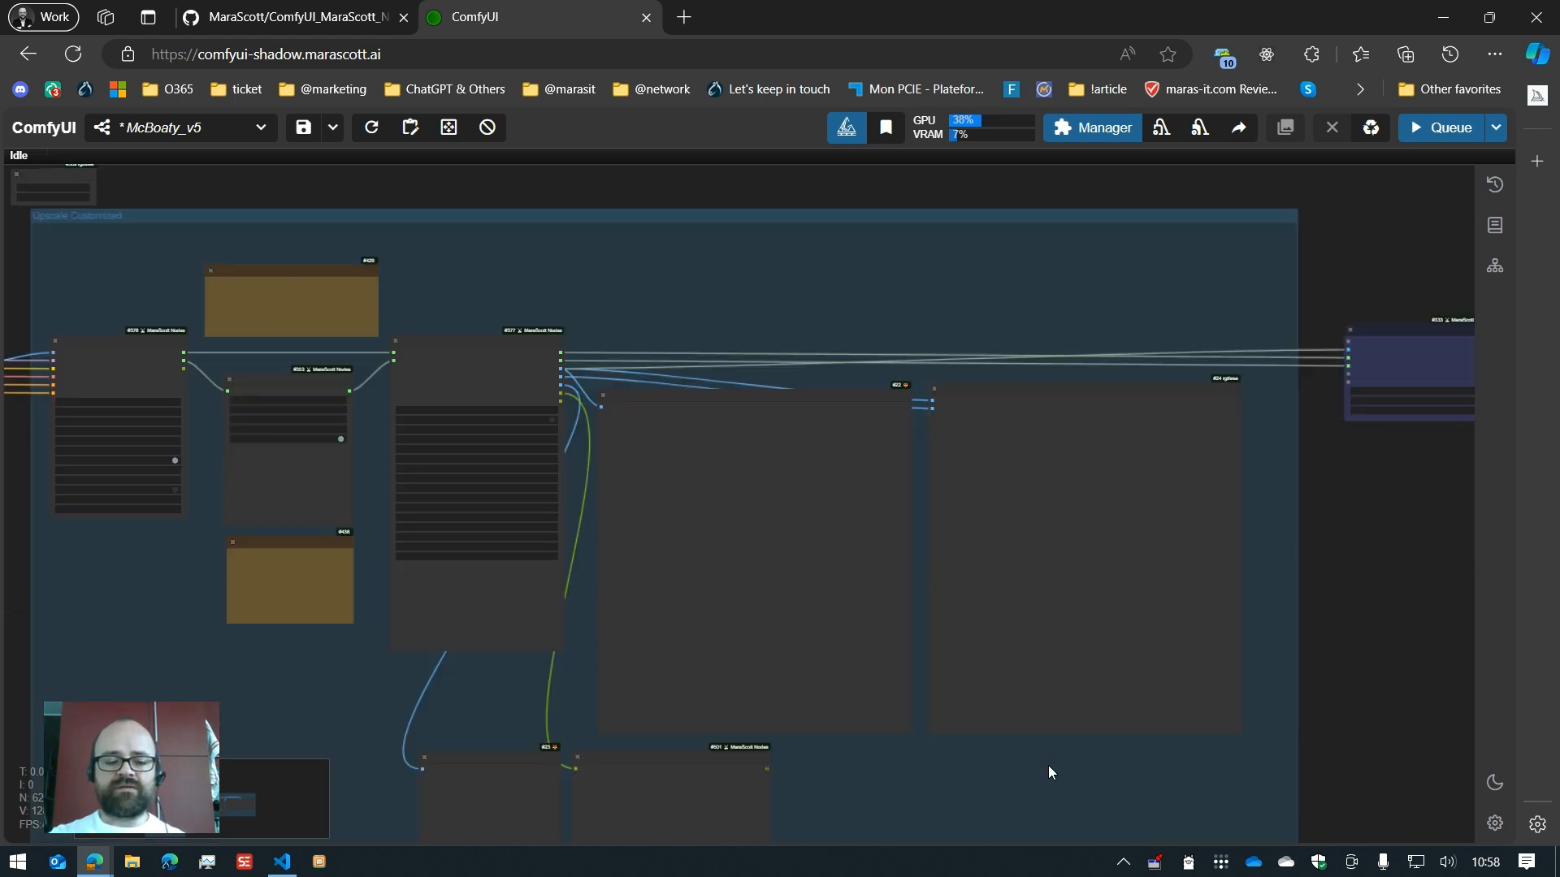
pyautogui.press('3')
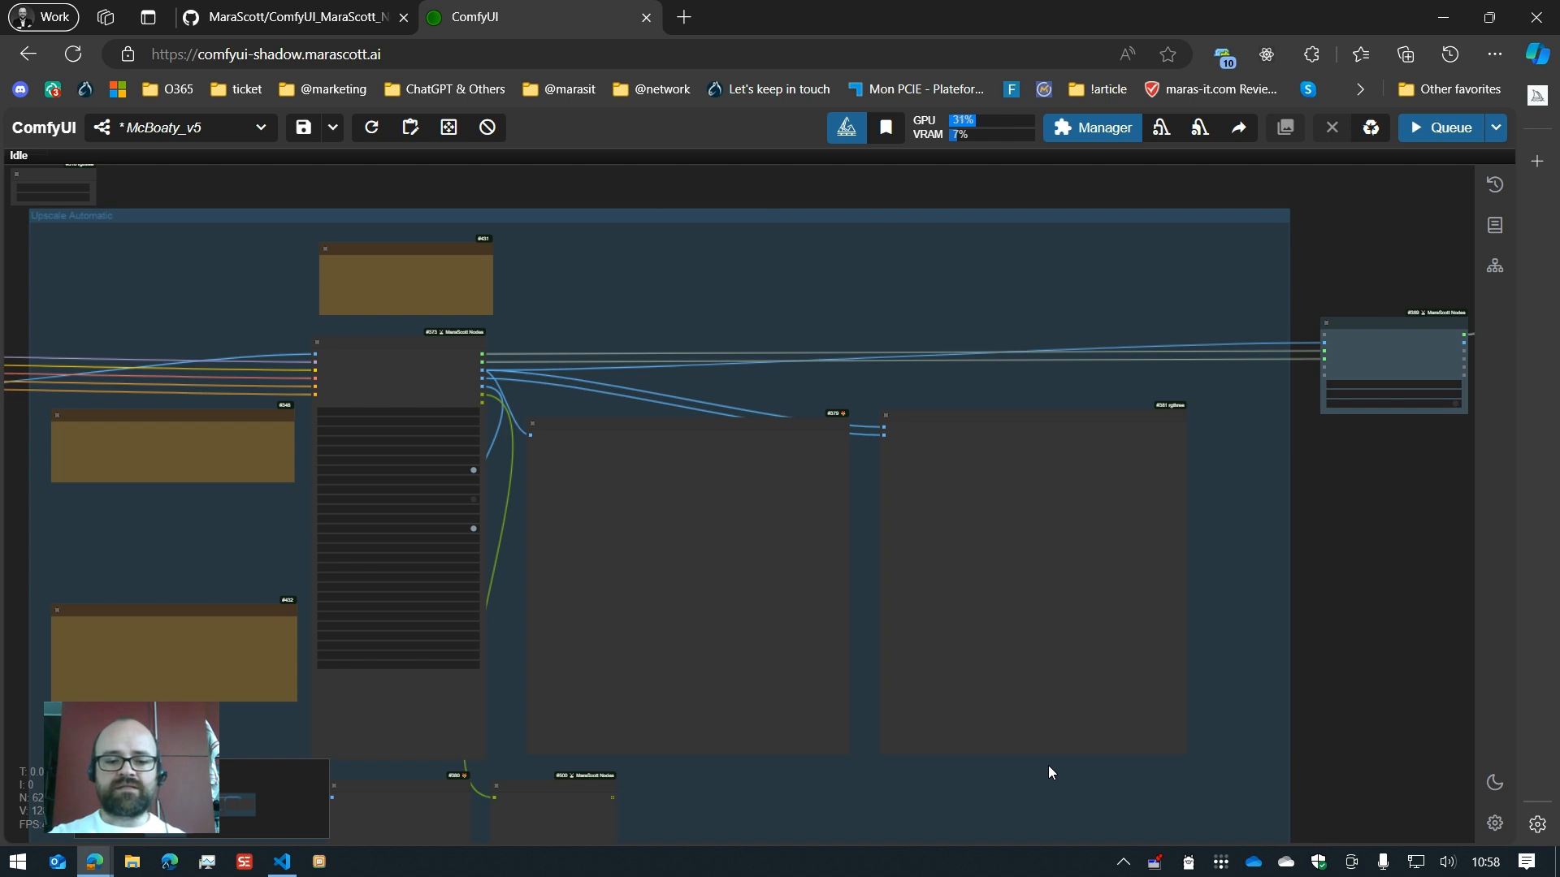
pyautogui.press('4')
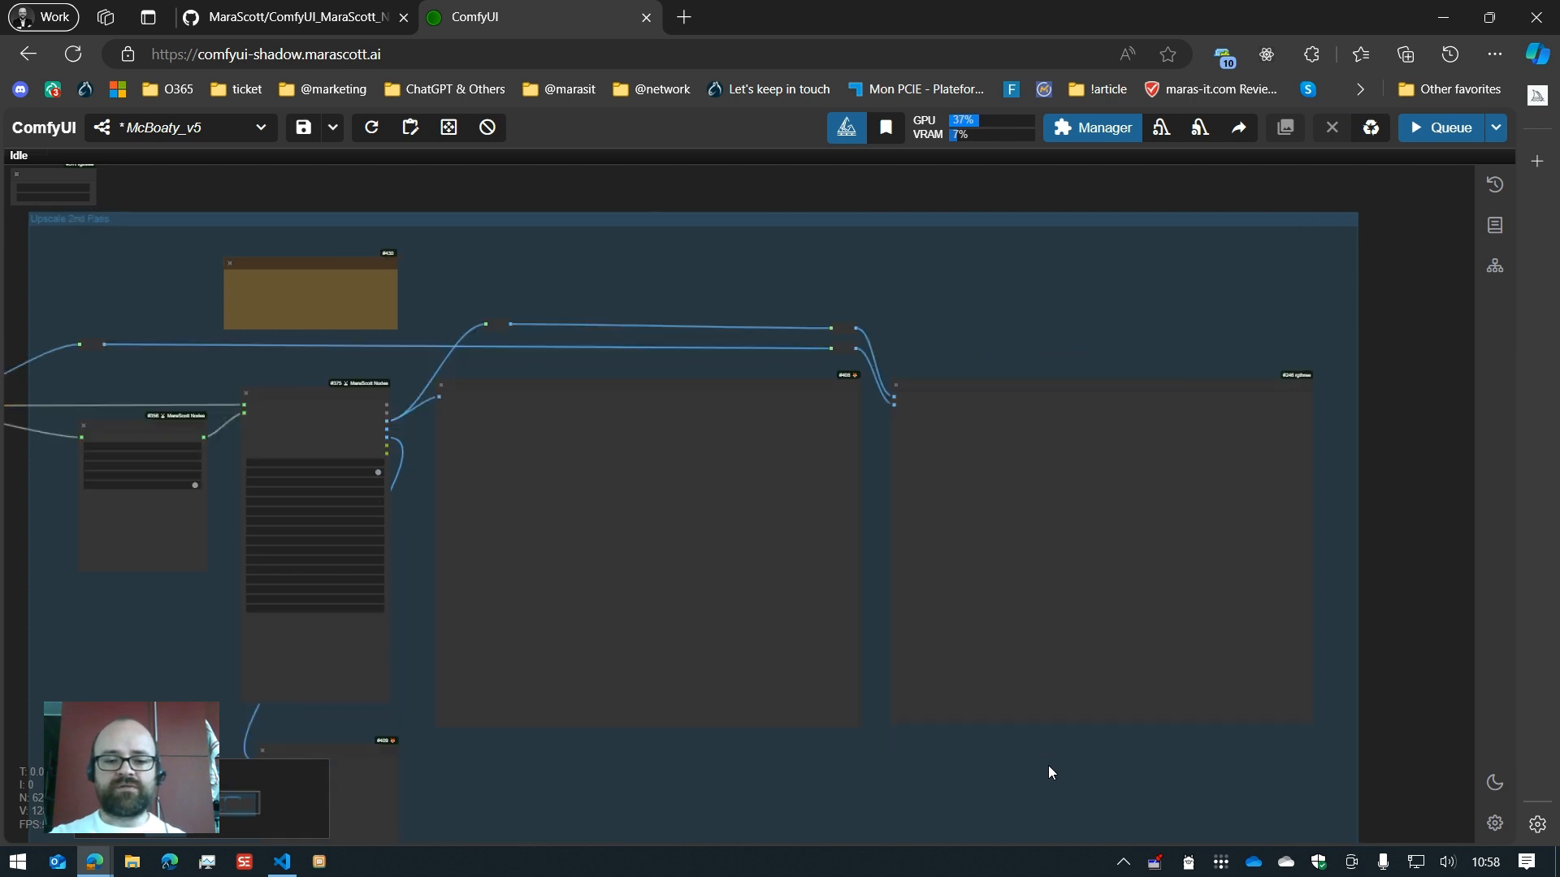
pyautogui.press('0')
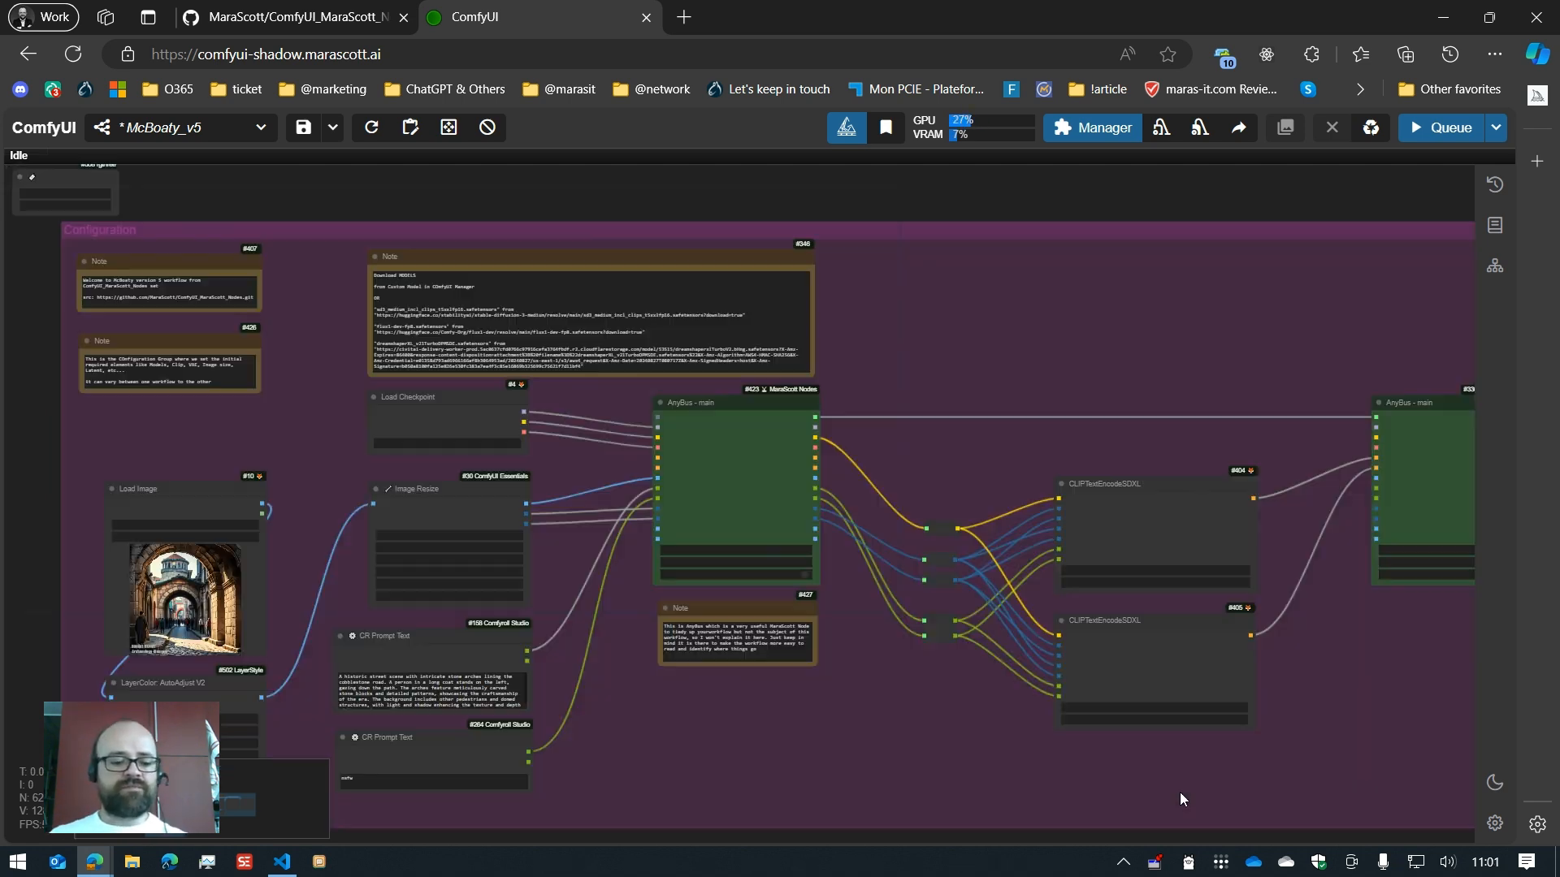
# Step: Examine the two AnyBus - main nodes and their connections inside the Configuration group
pyautogui.moveTo(885, 752); pyautogui.dragTo(788, 720)
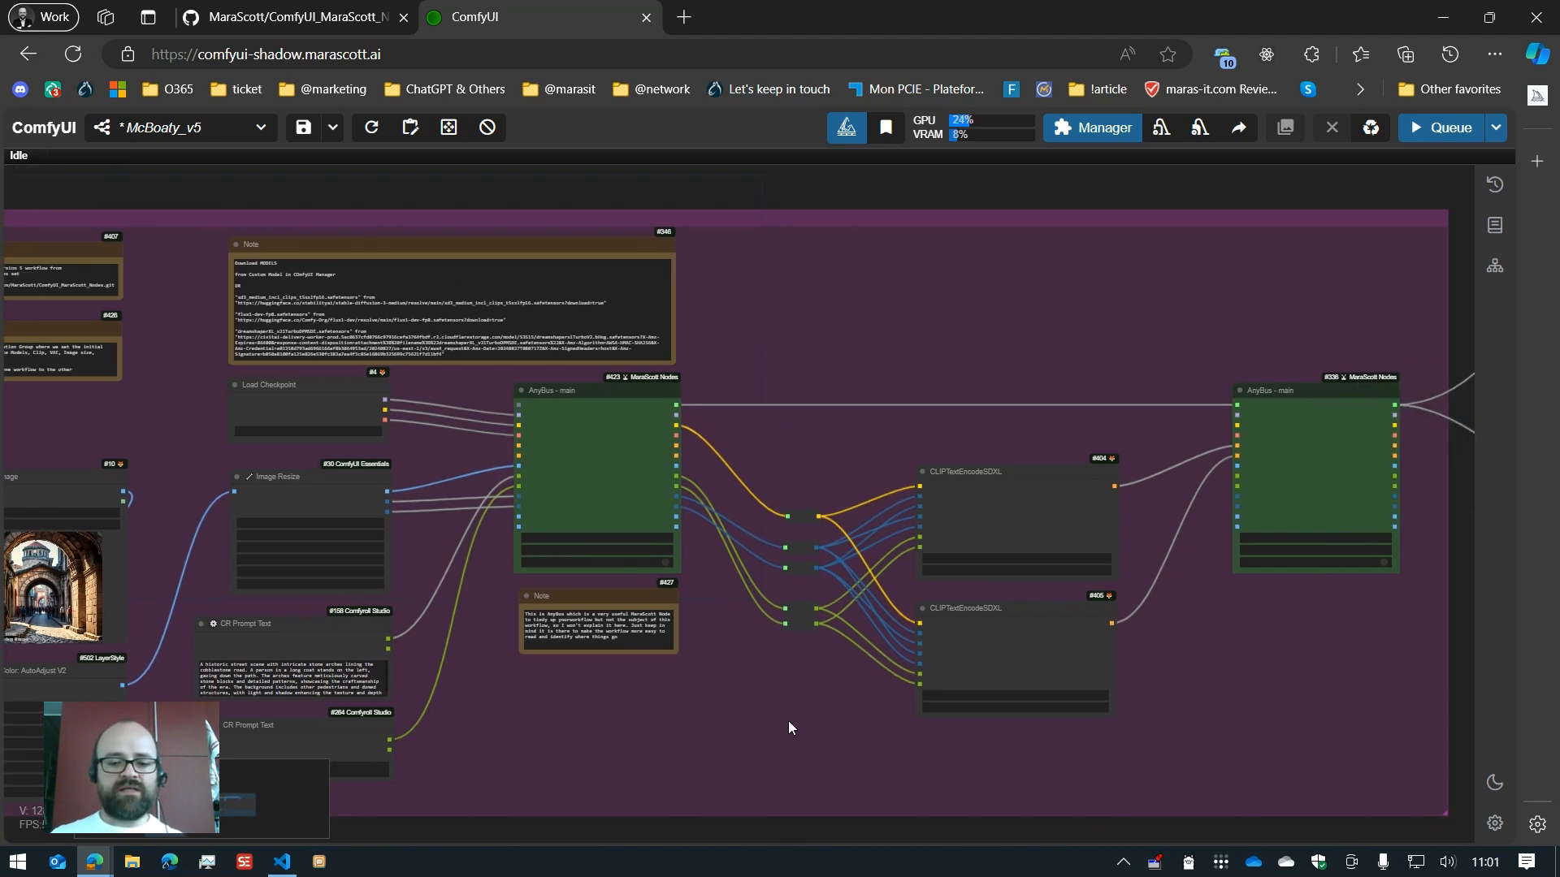
pyautogui.click(585, 438)
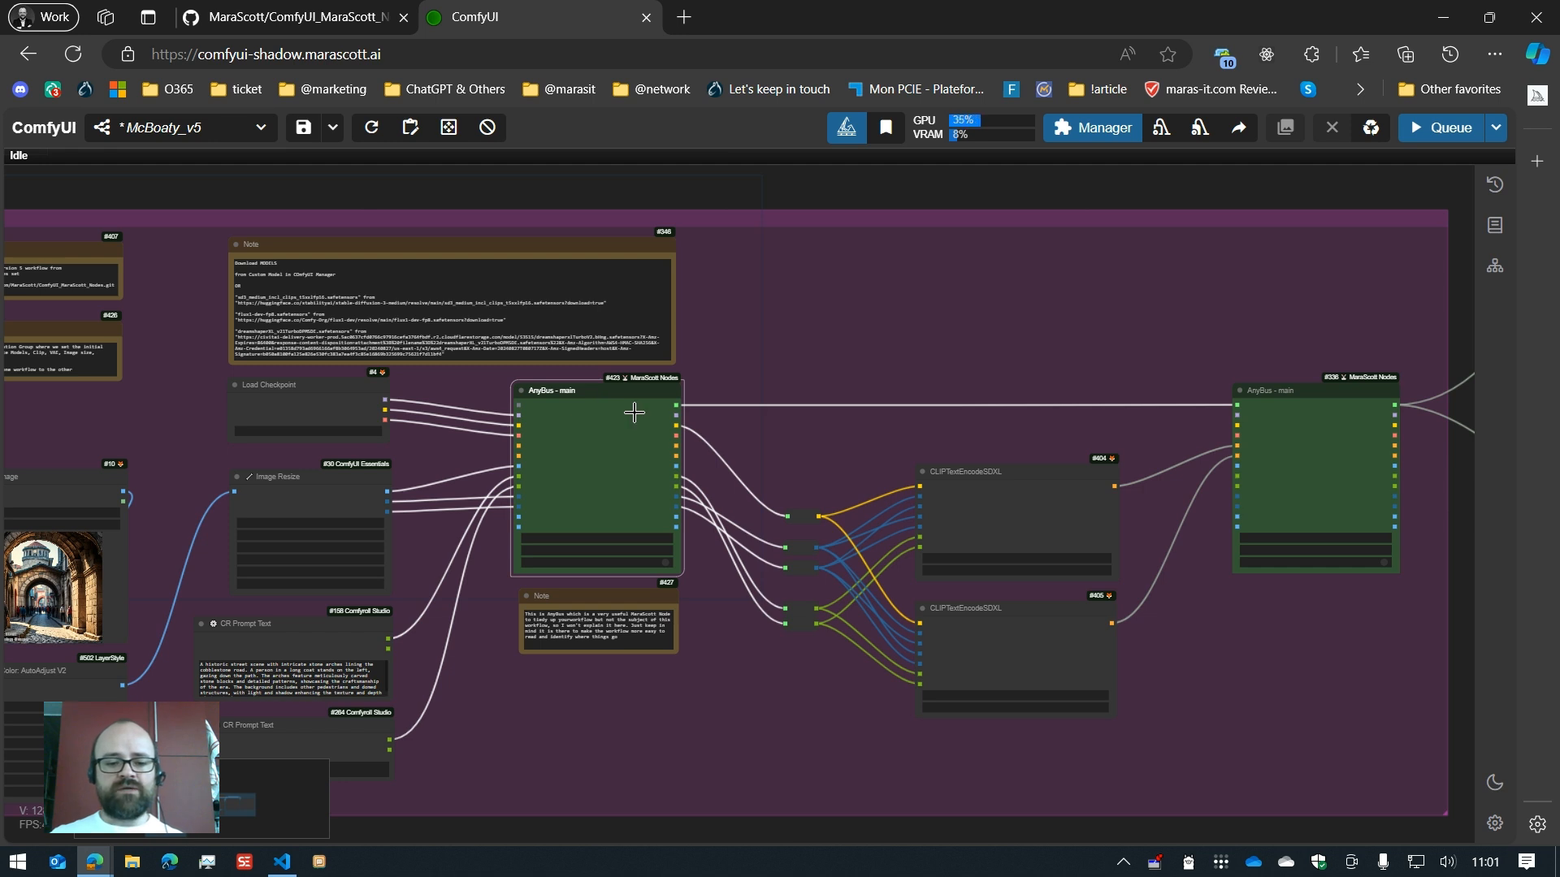
pyautogui.click(1373, 425)
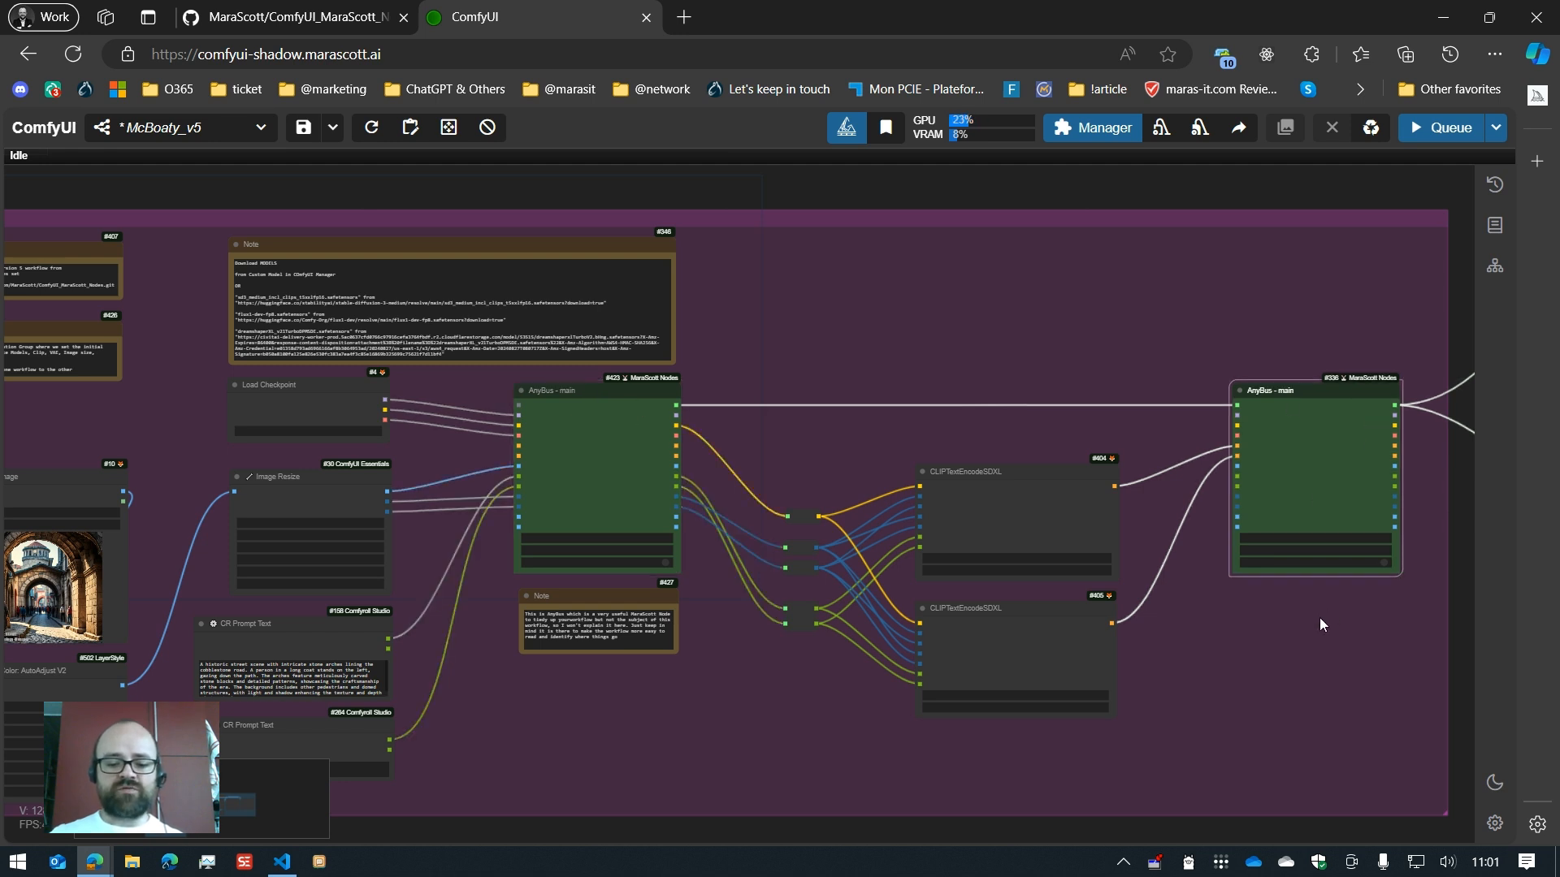
# Step: Trace the AnyBus nodes that link the Configuration group to the upscale groups across the whole workflow
pyautogui.press('.')
pyautogui.click(488, 261)
pyautogui.click(479, 552)
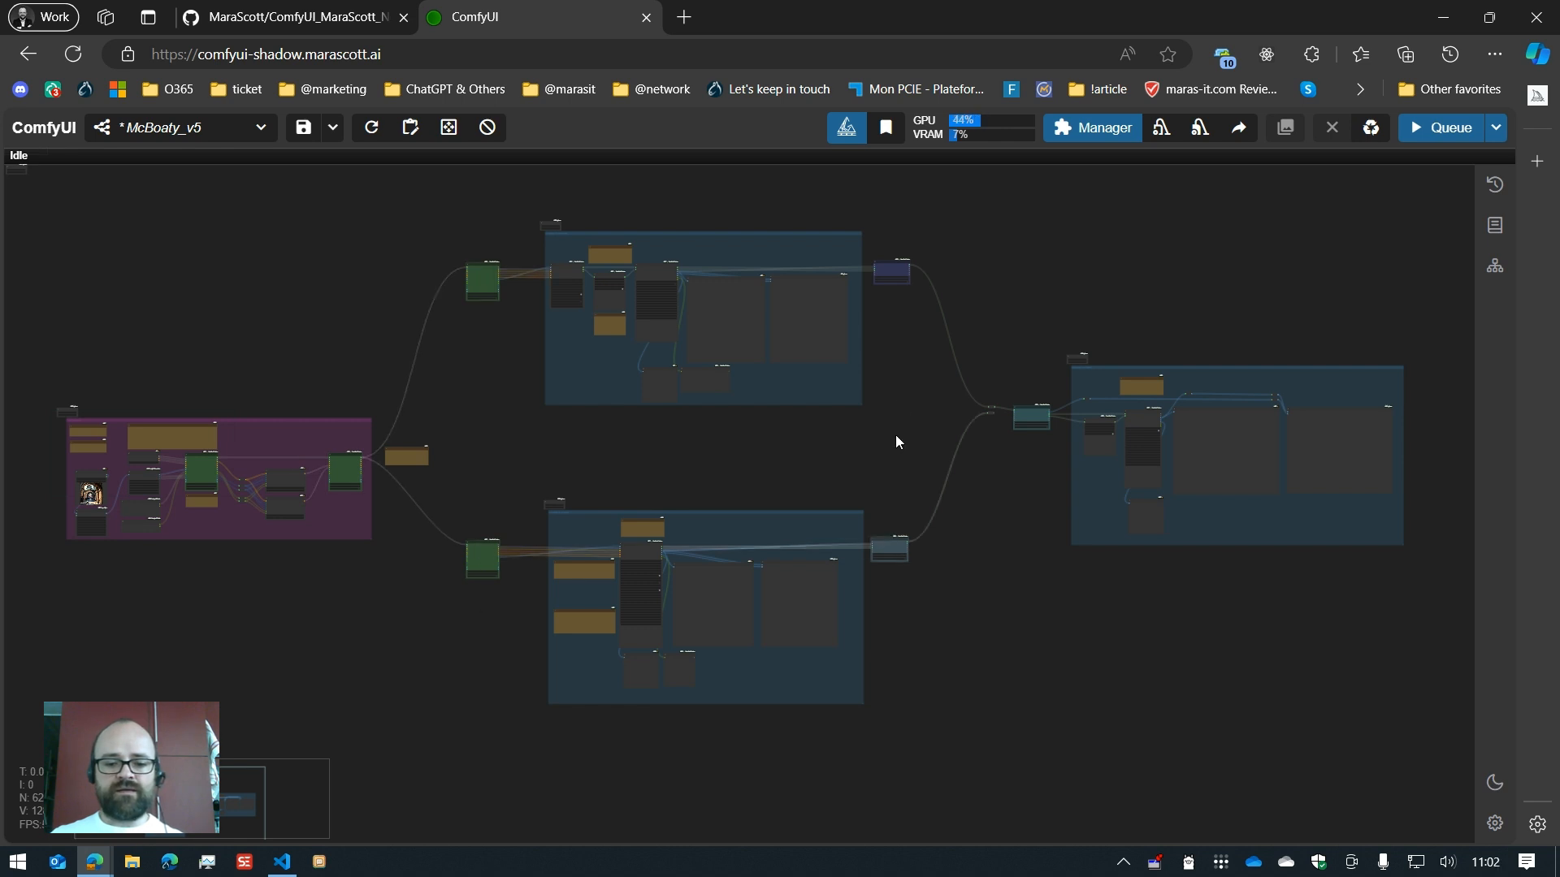
pyautogui.doubleClick(891, 268)
pyautogui.click(1032, 408)
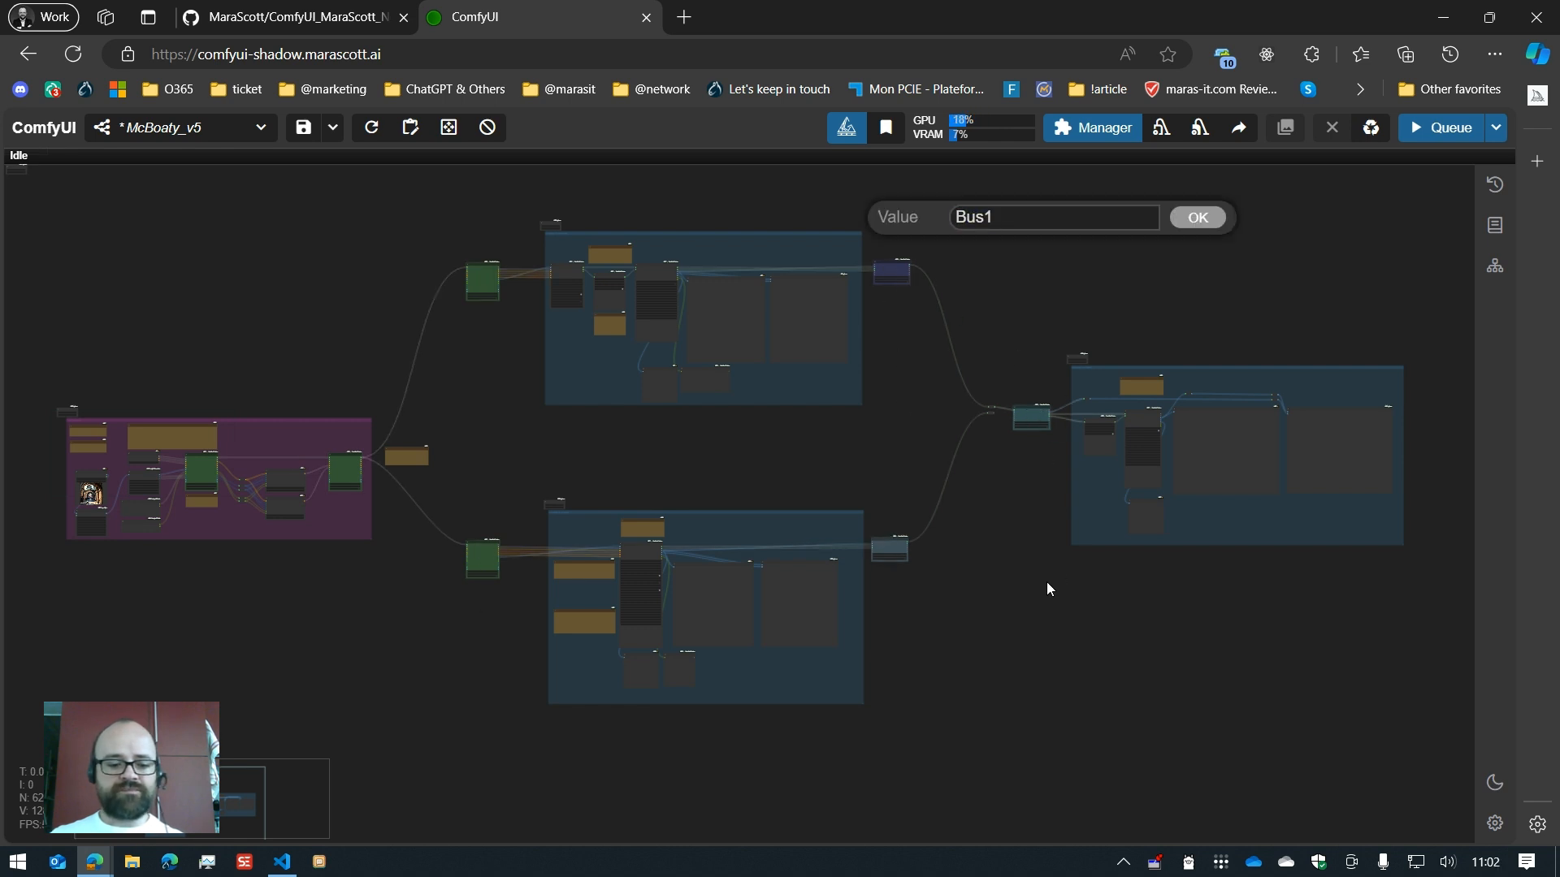
# Step: Inspect the Load Image, LayerColor: AutoAdjust V2 and Image Resize nodes in the Configuration group
pyautogui.press('1')
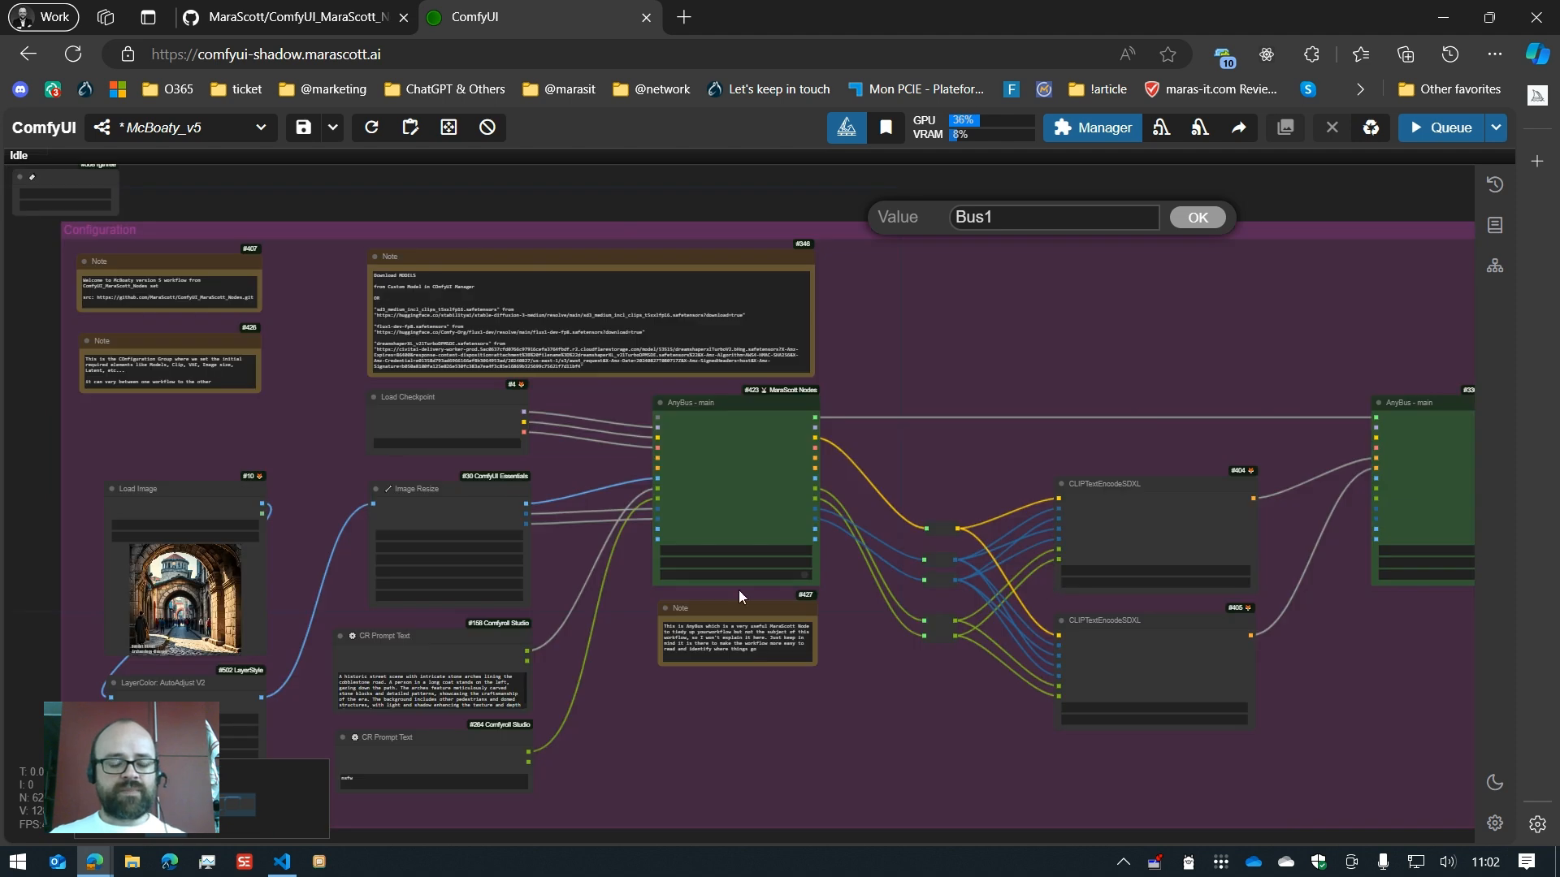
pyautogui.moveTo(599, 722); pyautogui.dragTo(562, 687)
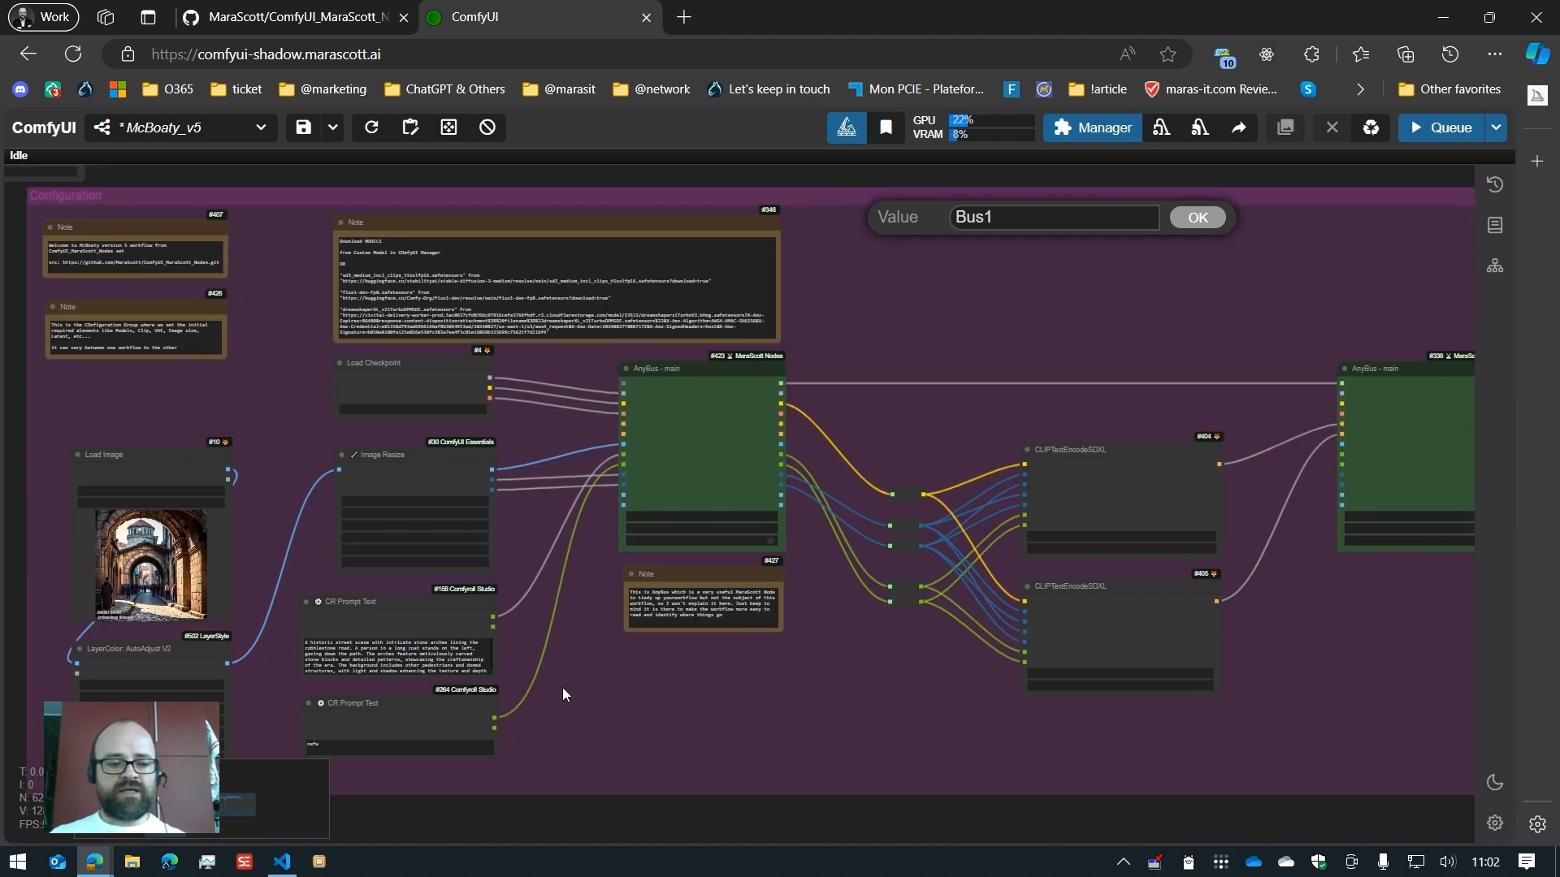
pyautogui.click(142, 464)
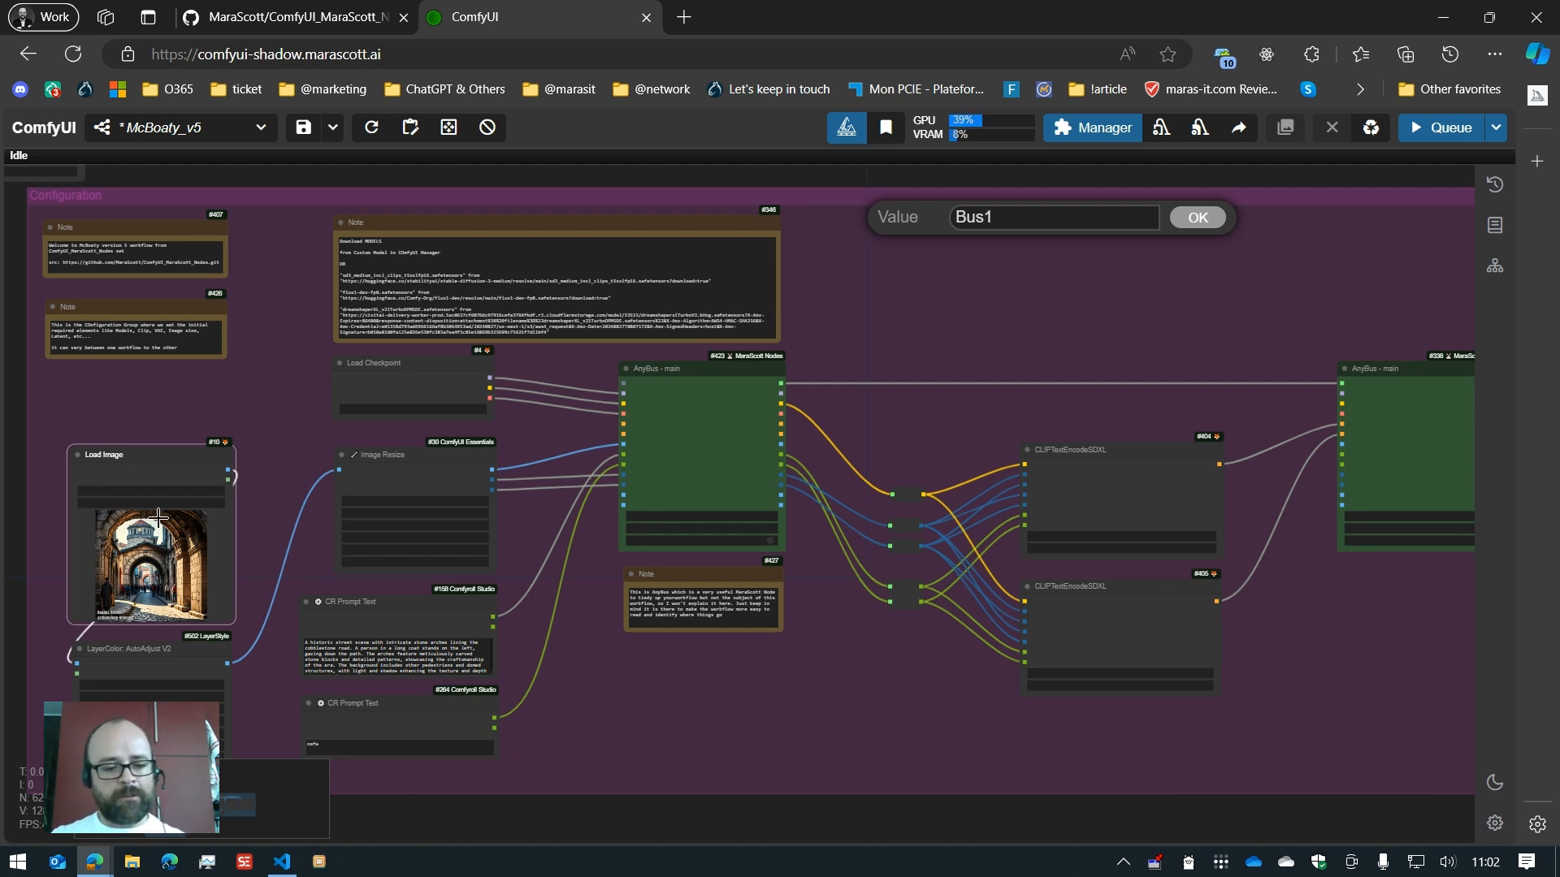
pyautogui.click(168, 649)
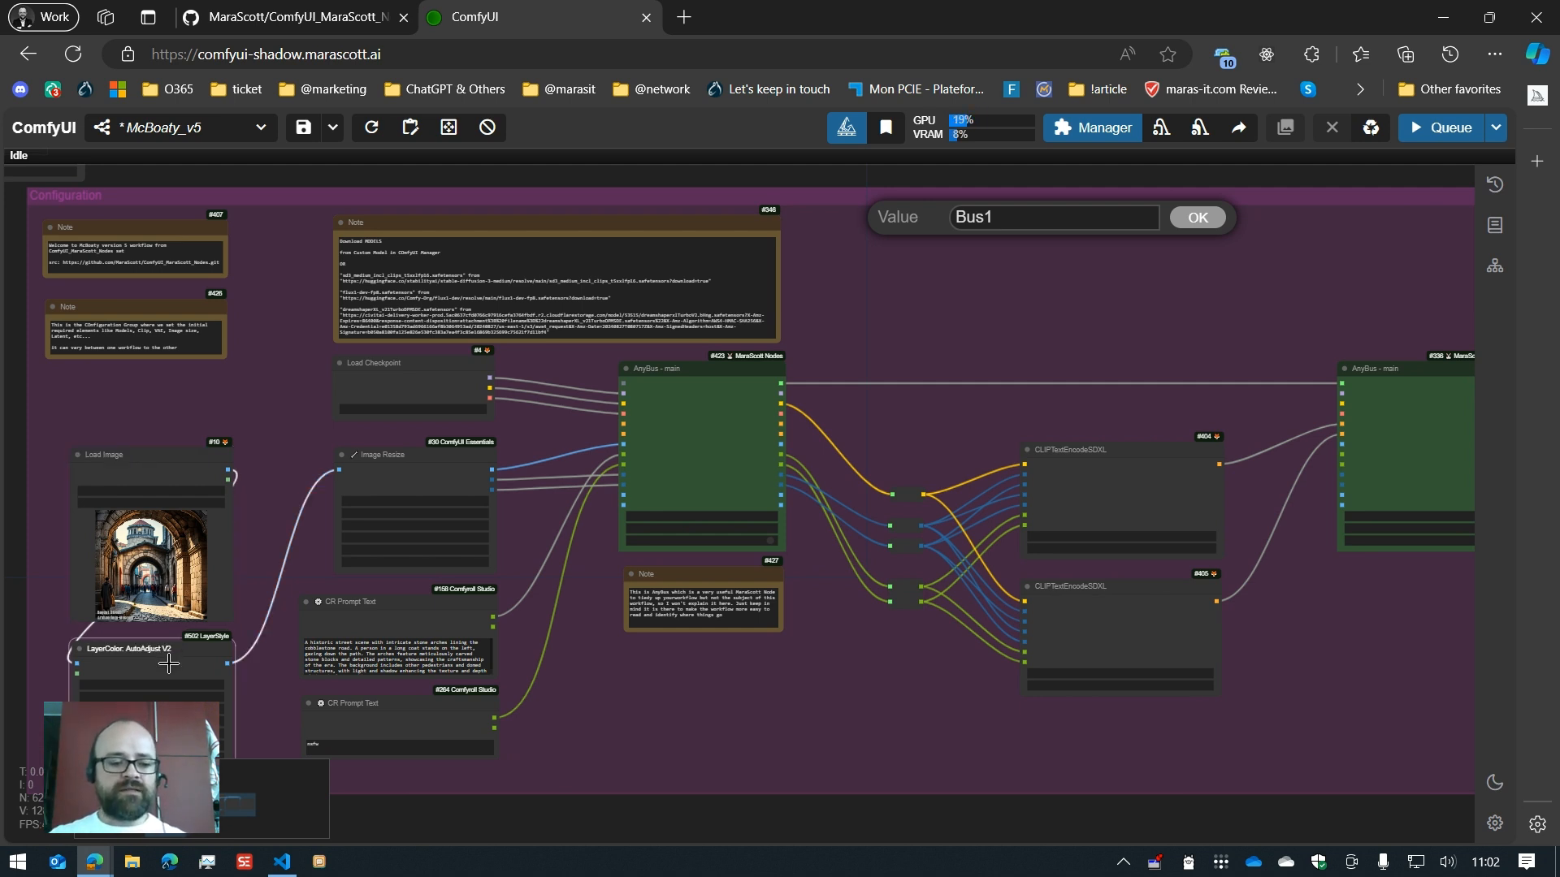
pyautogui.click(427, 481)
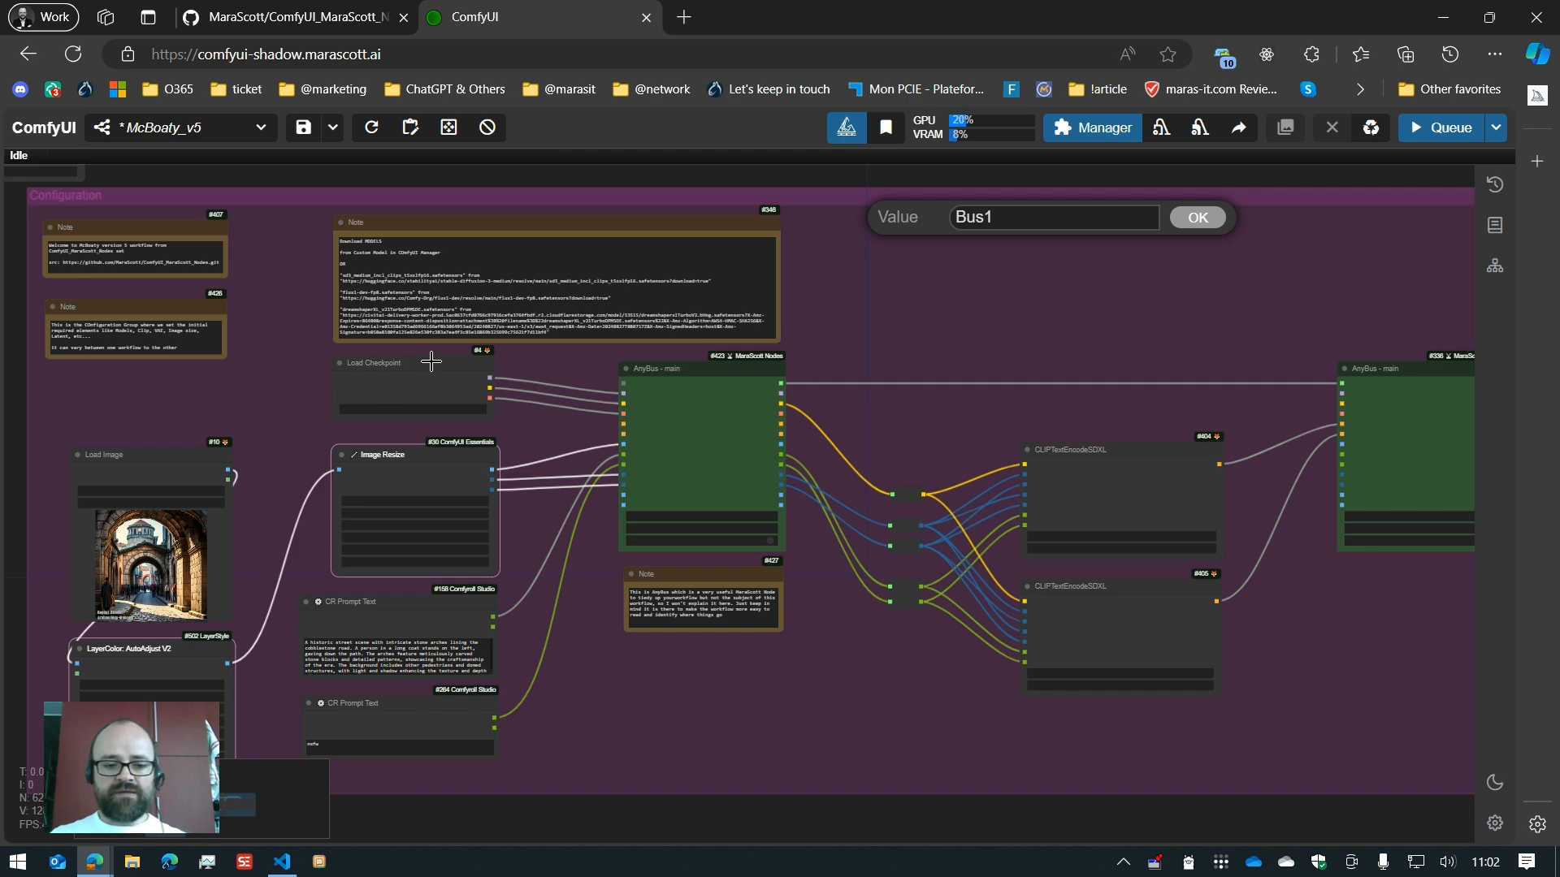
# Step: Set the Load Checkpoint node's ckpt_name to SDXL-TURBO\dreamshaperXL_v21TurboDPMSDE.safetensors
pyautogui.scroll(4, 428, 374)
pyautogui.scroll(5, 428, 373)
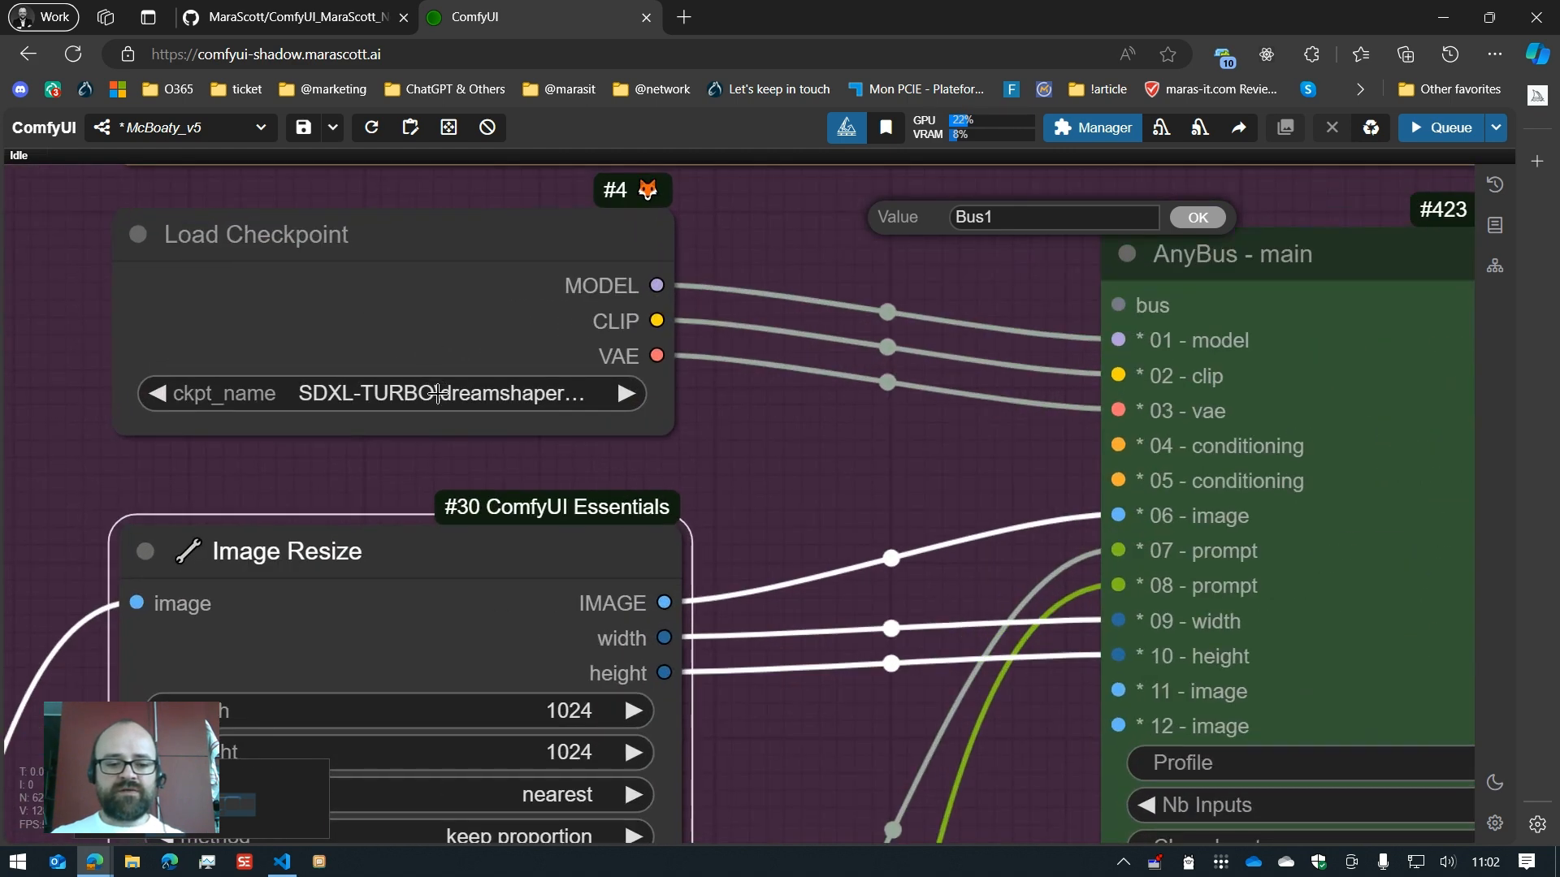
pyautogui.click(439, 398)
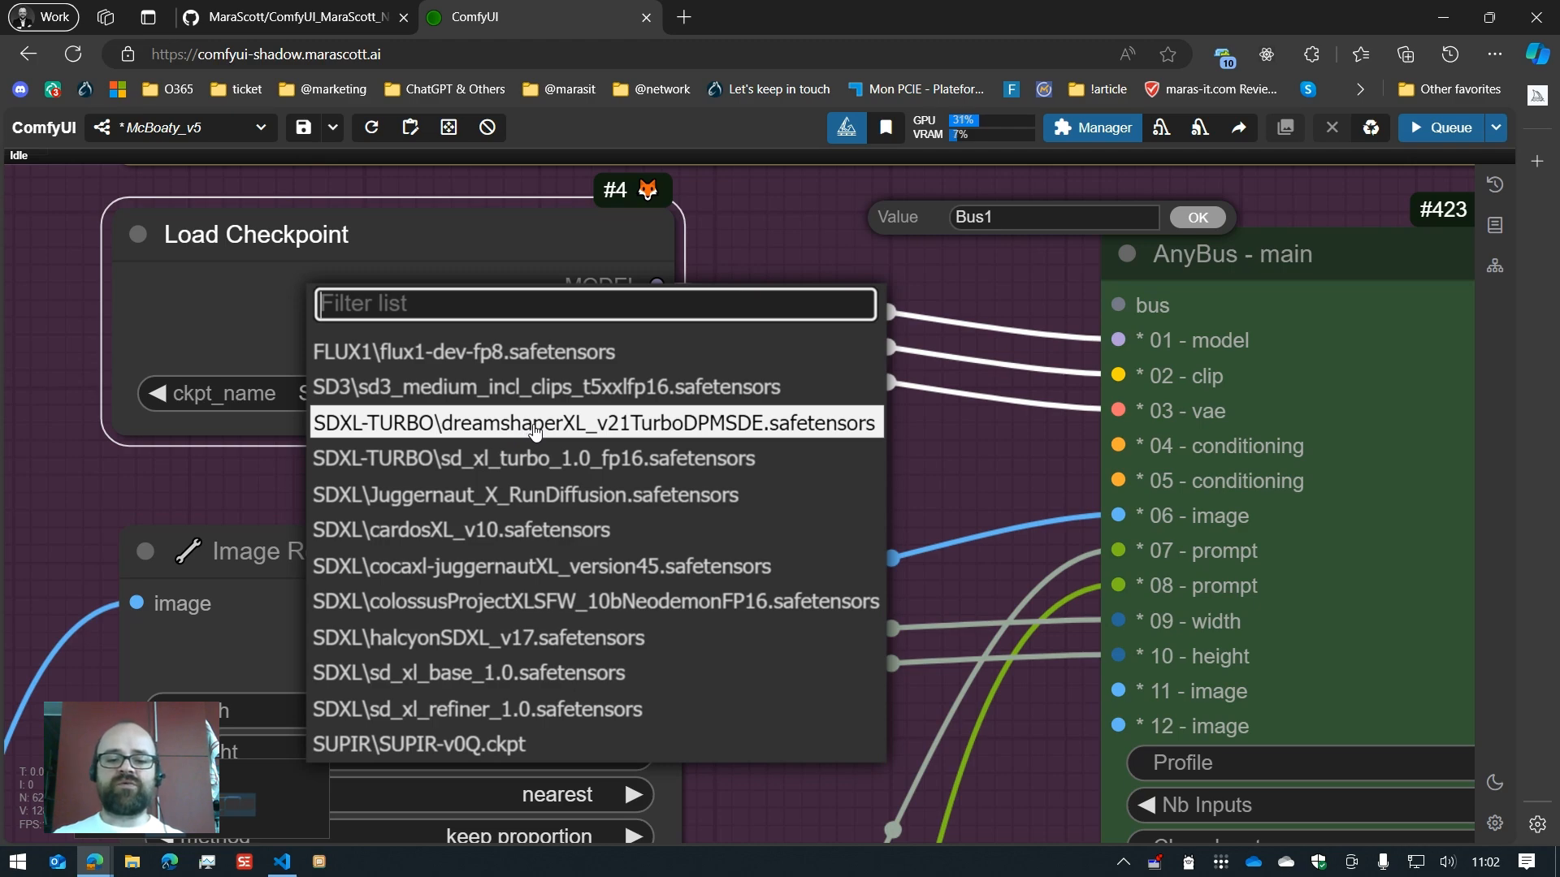
pyautogui.click(536, 424)
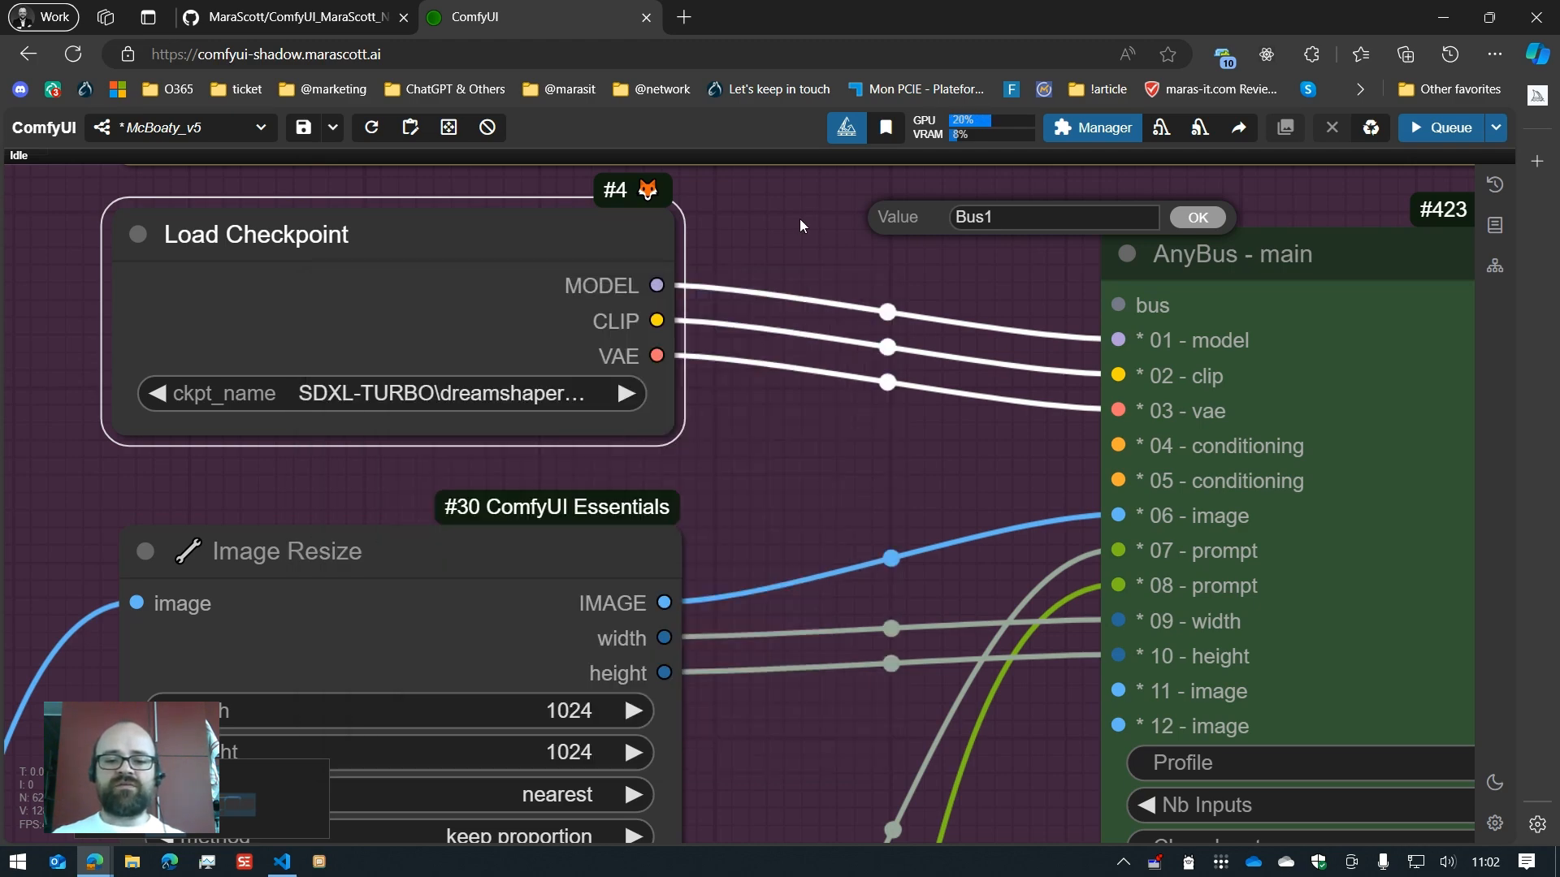
# Step: Inspect the two CR Prompt Text nodes that feed prompts into the AnyBus node
pyautogui.scroll(-4, 746, 364)
pyautogui.scroll(-5, 746, 364)
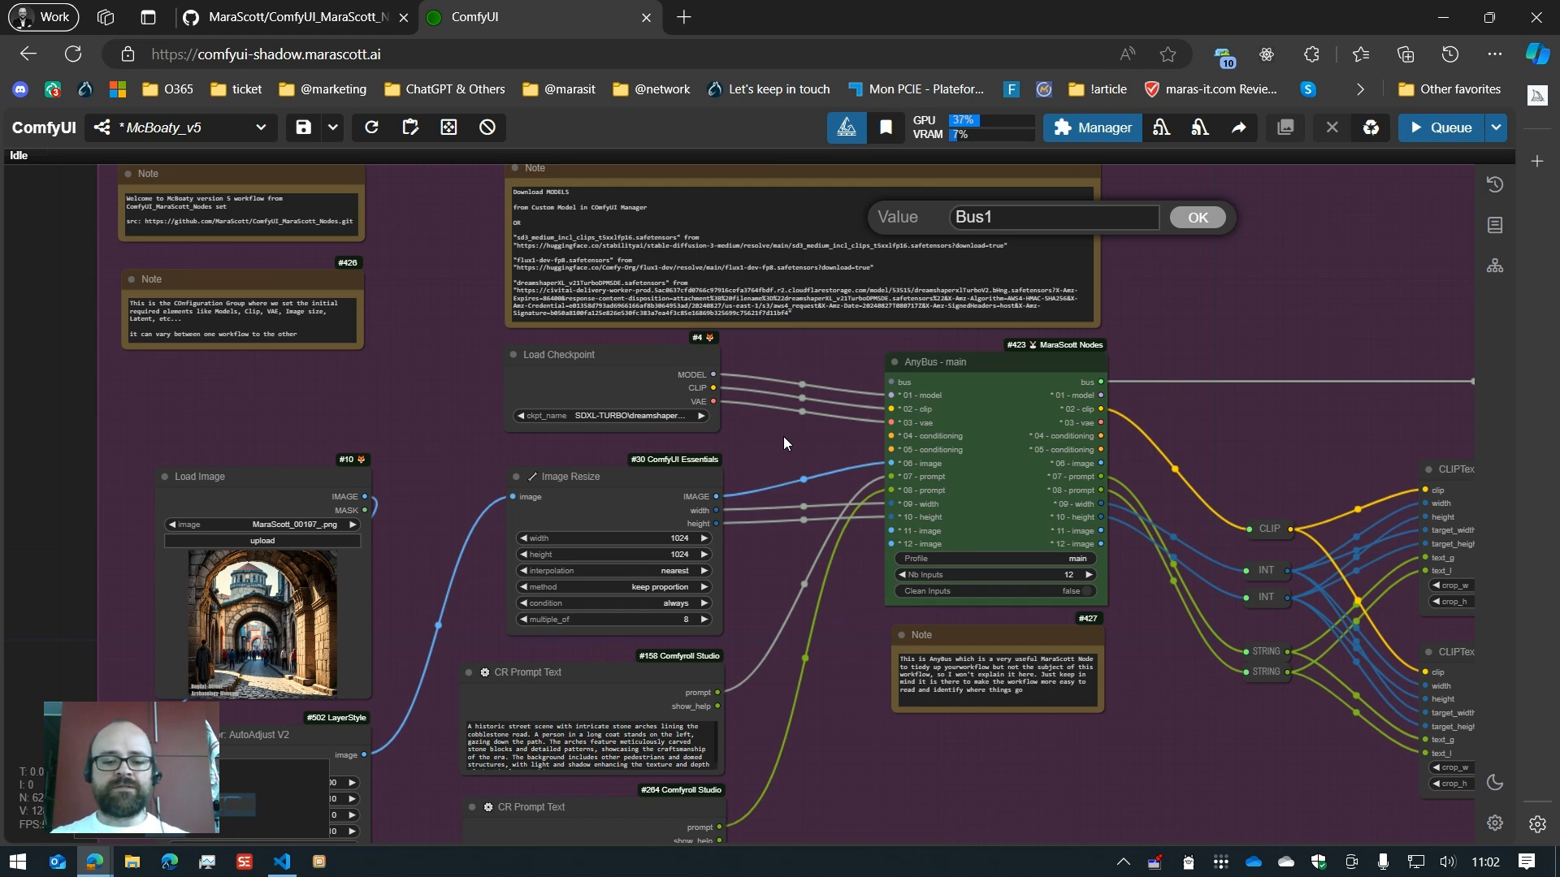
pyautogui.moveTo(817, 676); pyautogui.dragTo(794, 504)
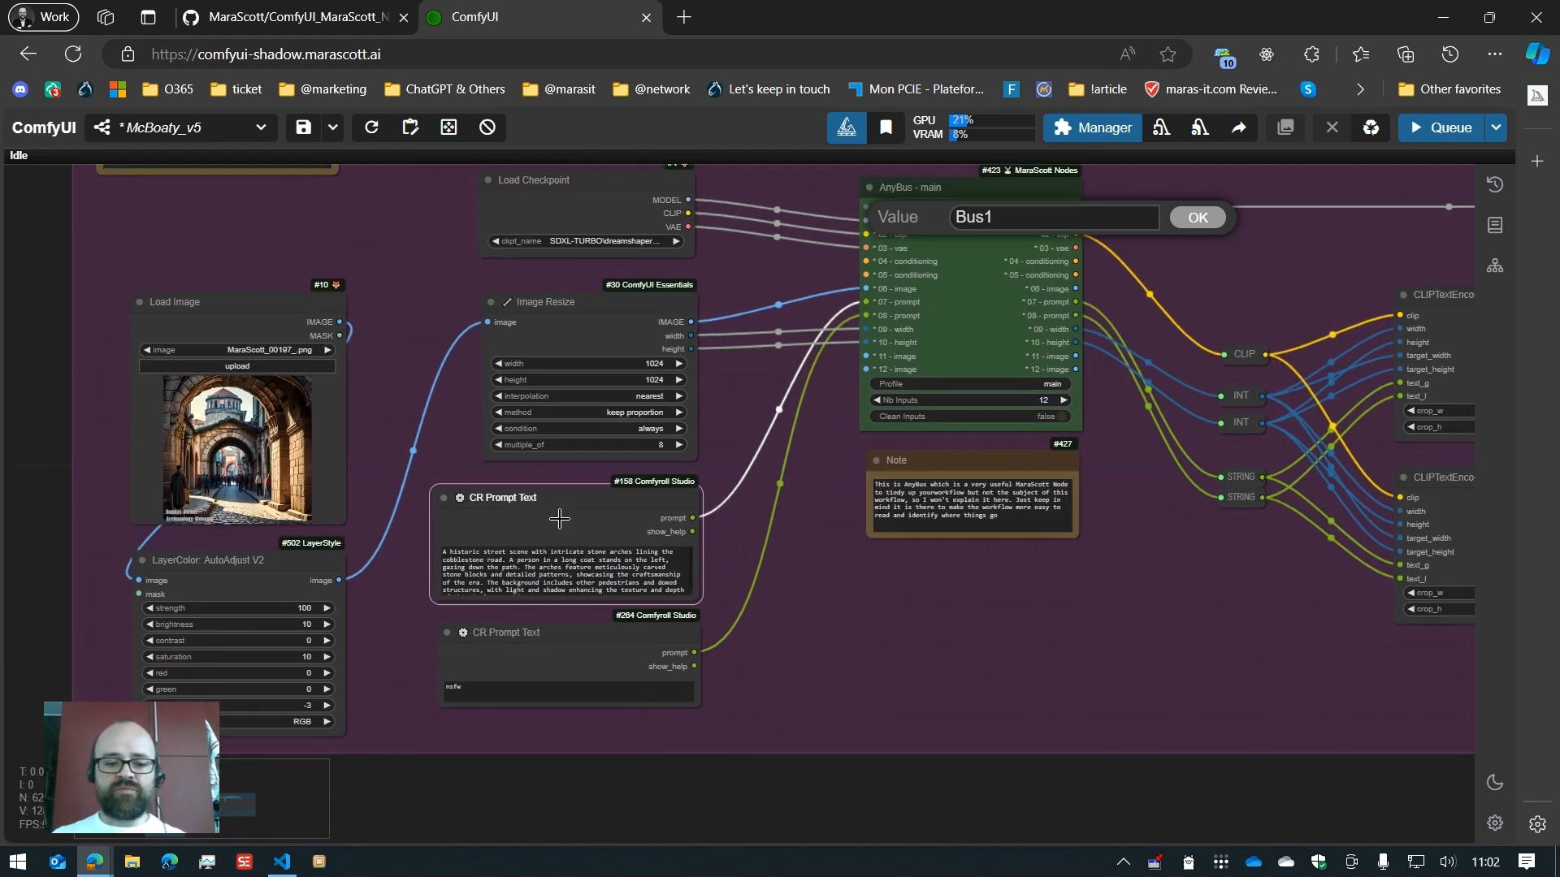
pyautogui.click(556, 651)
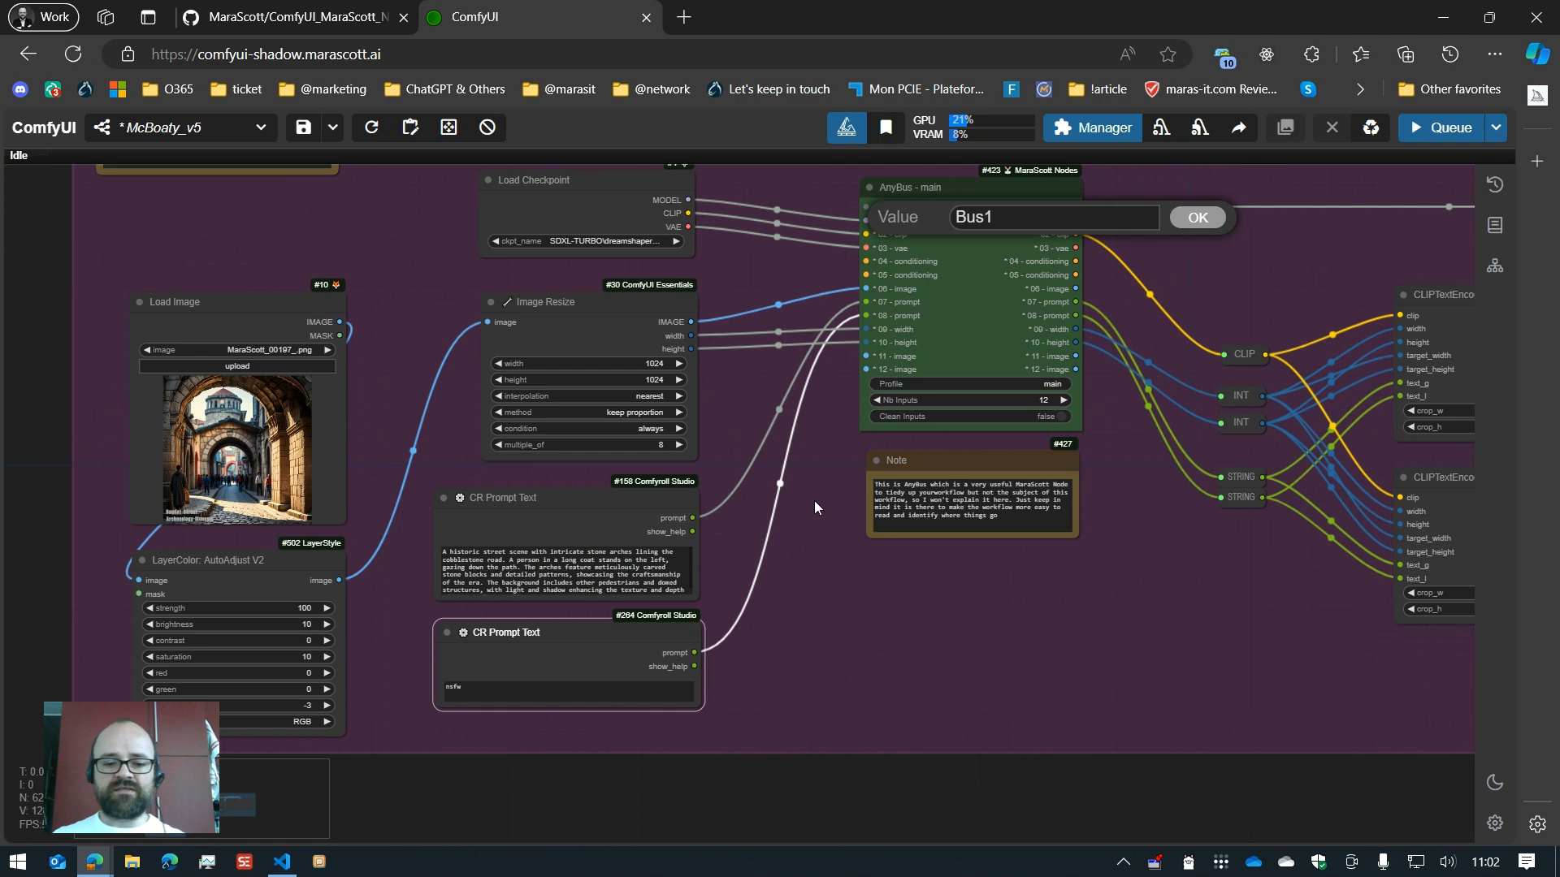
# Step: Read the Configuration group's notes and highlight the dreamshaperXL_v21TurboDPMSDE download link in the Download MODELS note
pyautogui.moveTo(811, 445); pyautogui.dragTo(830, 699)
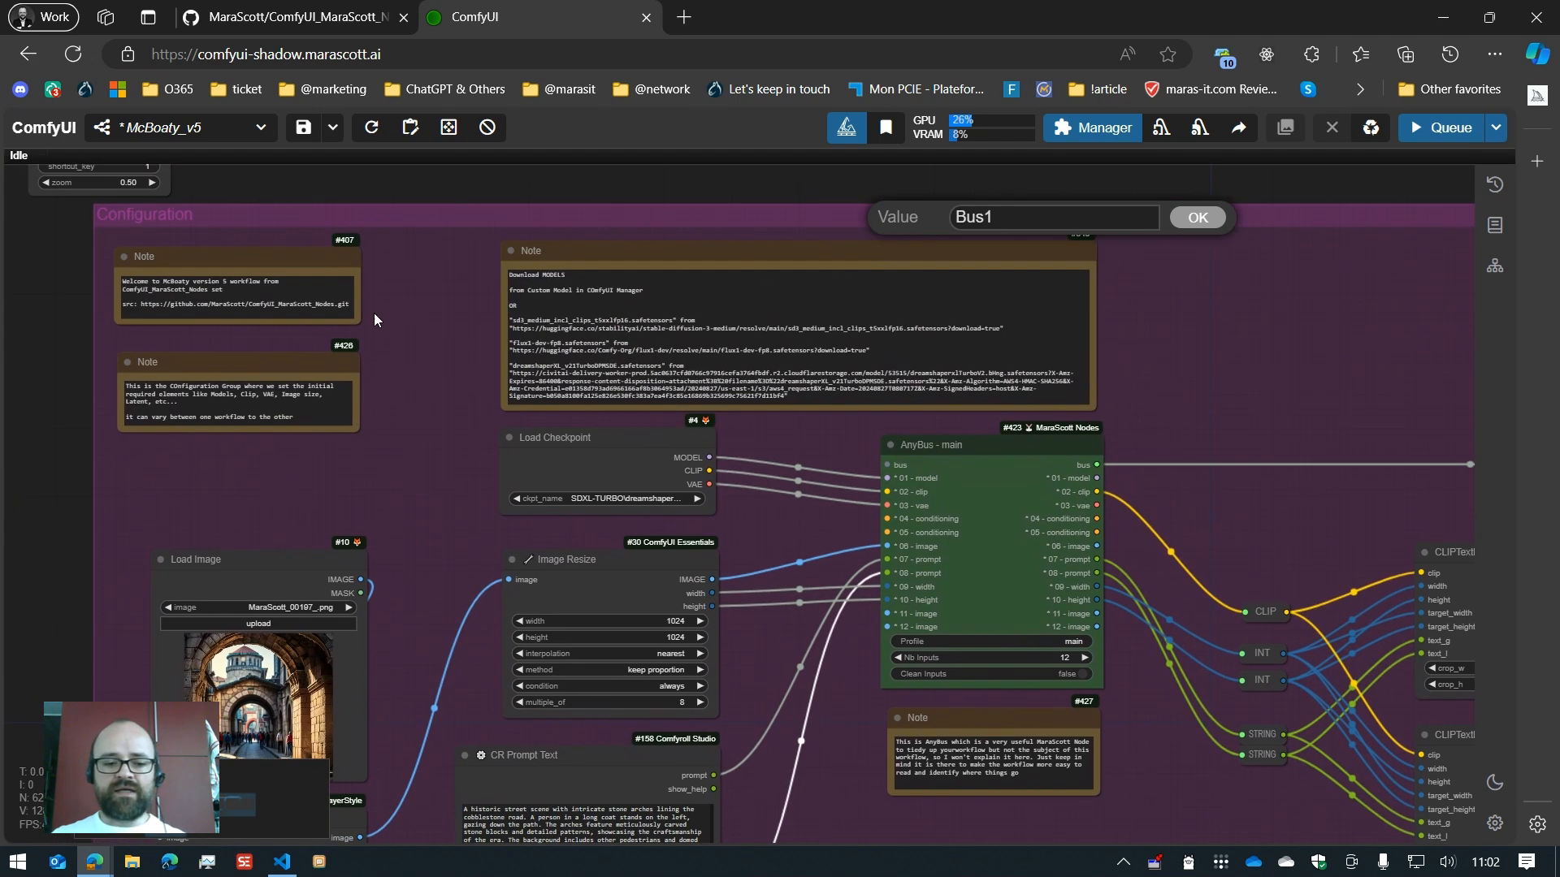
pyautogui.scroll(6, 110, 236)
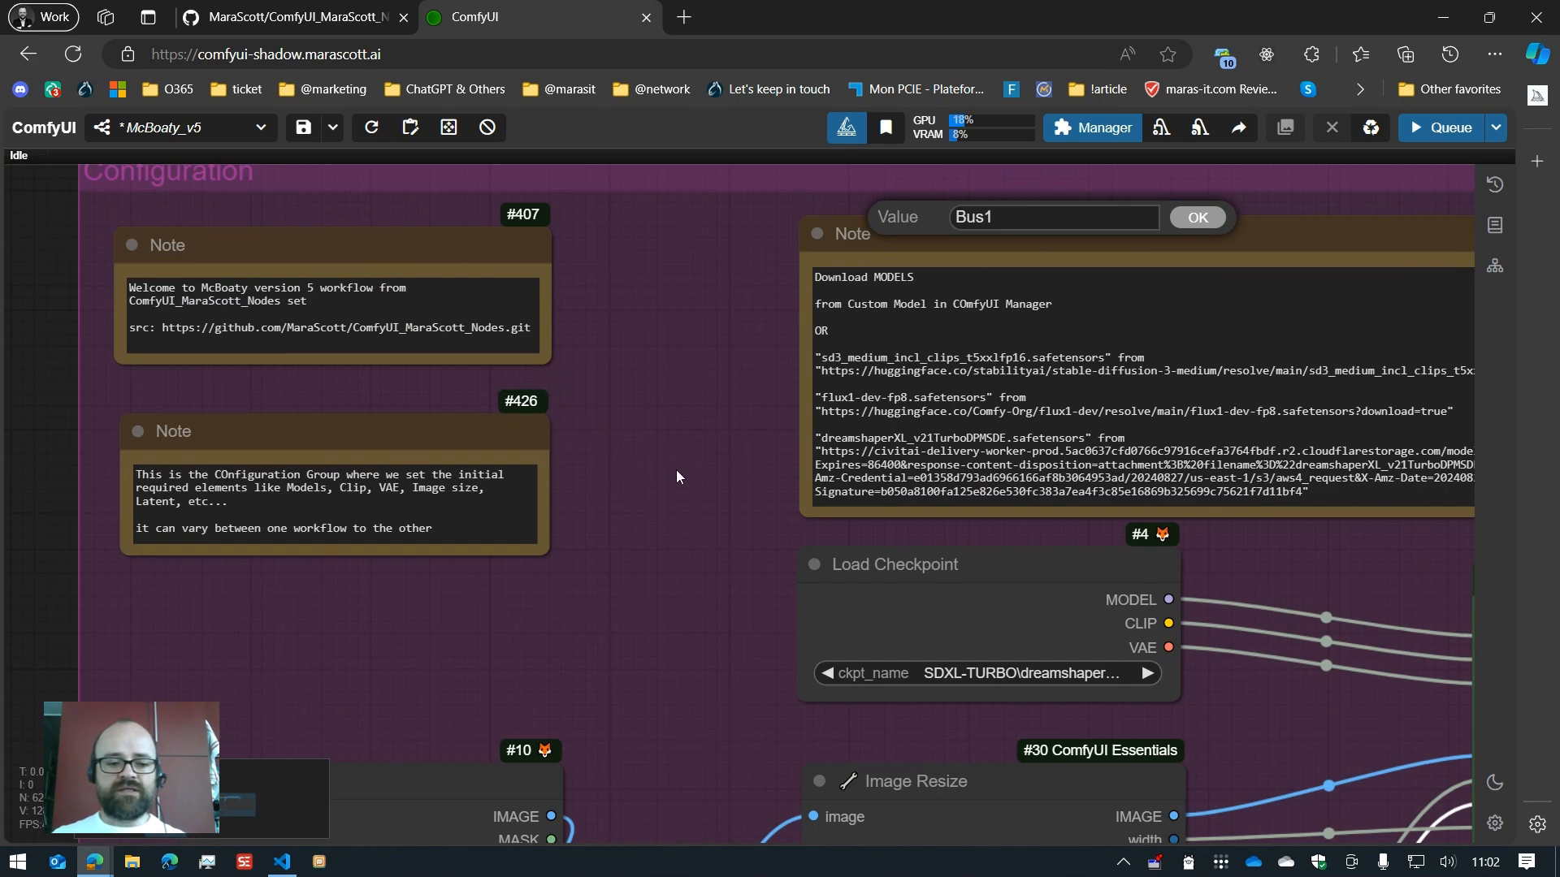
pyautogui.moveTo(675, 469); pyautogui.dragTo(221, 478)
pyautogui.moveTo(368, 461); pyautogui.dragTo(854, 501)
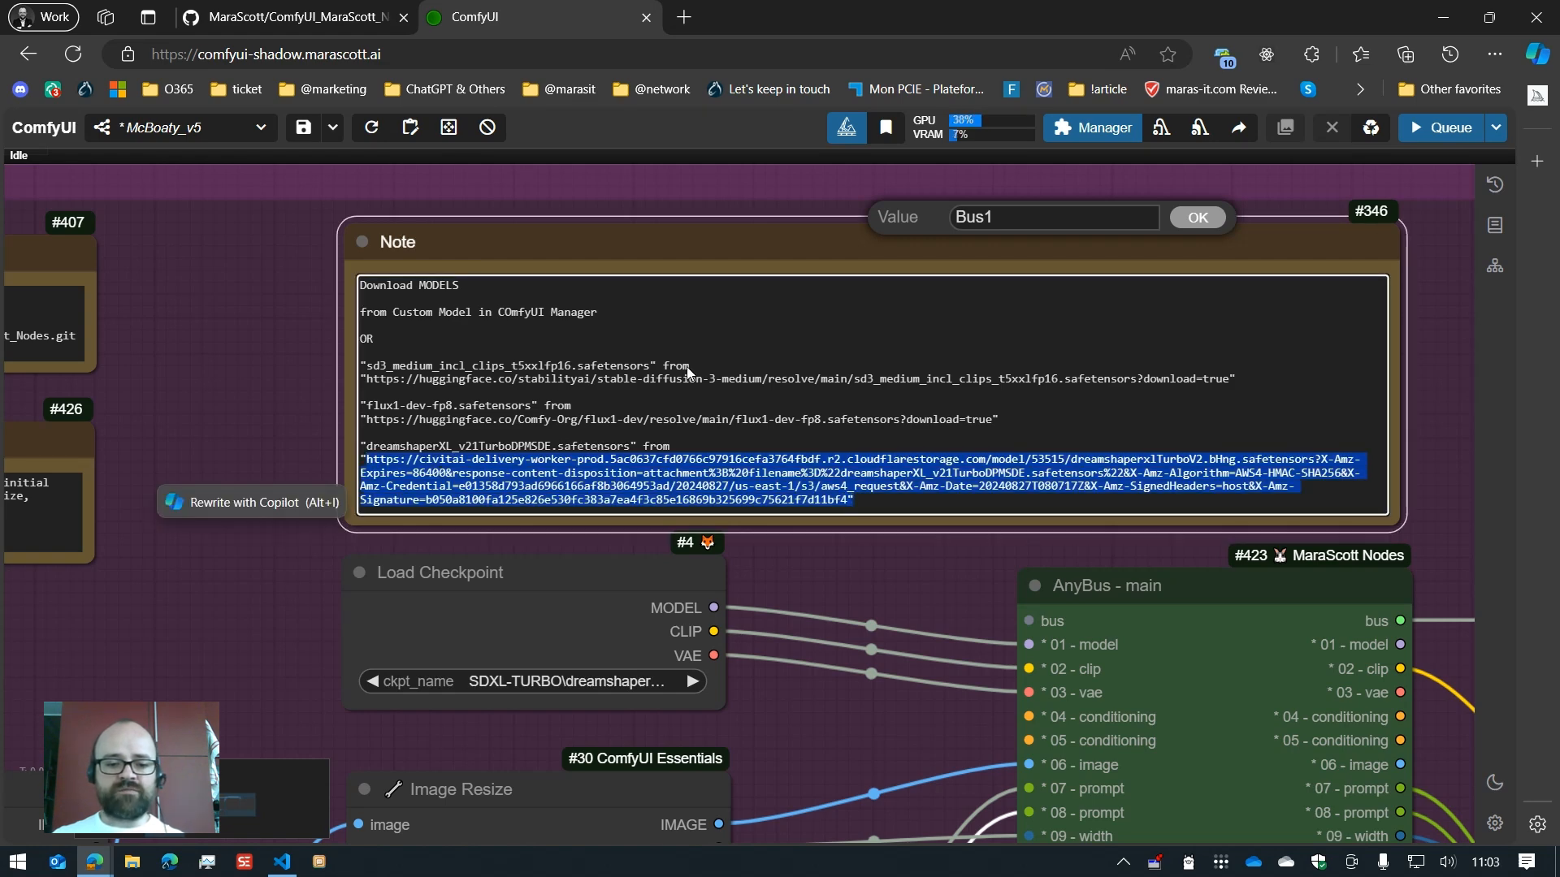
# Step: Examine how the two CLIPTextEncodeSDXL nodes connect the first AnyBus node to the Configuration group's output AnyBus node
pyautogui.scroll(-5, 569, 581)
pyautogui.moveTo(1037, 586); pyautogui.dragTo(747, 315)
pyautogui.scroll(5, 1089, 489)
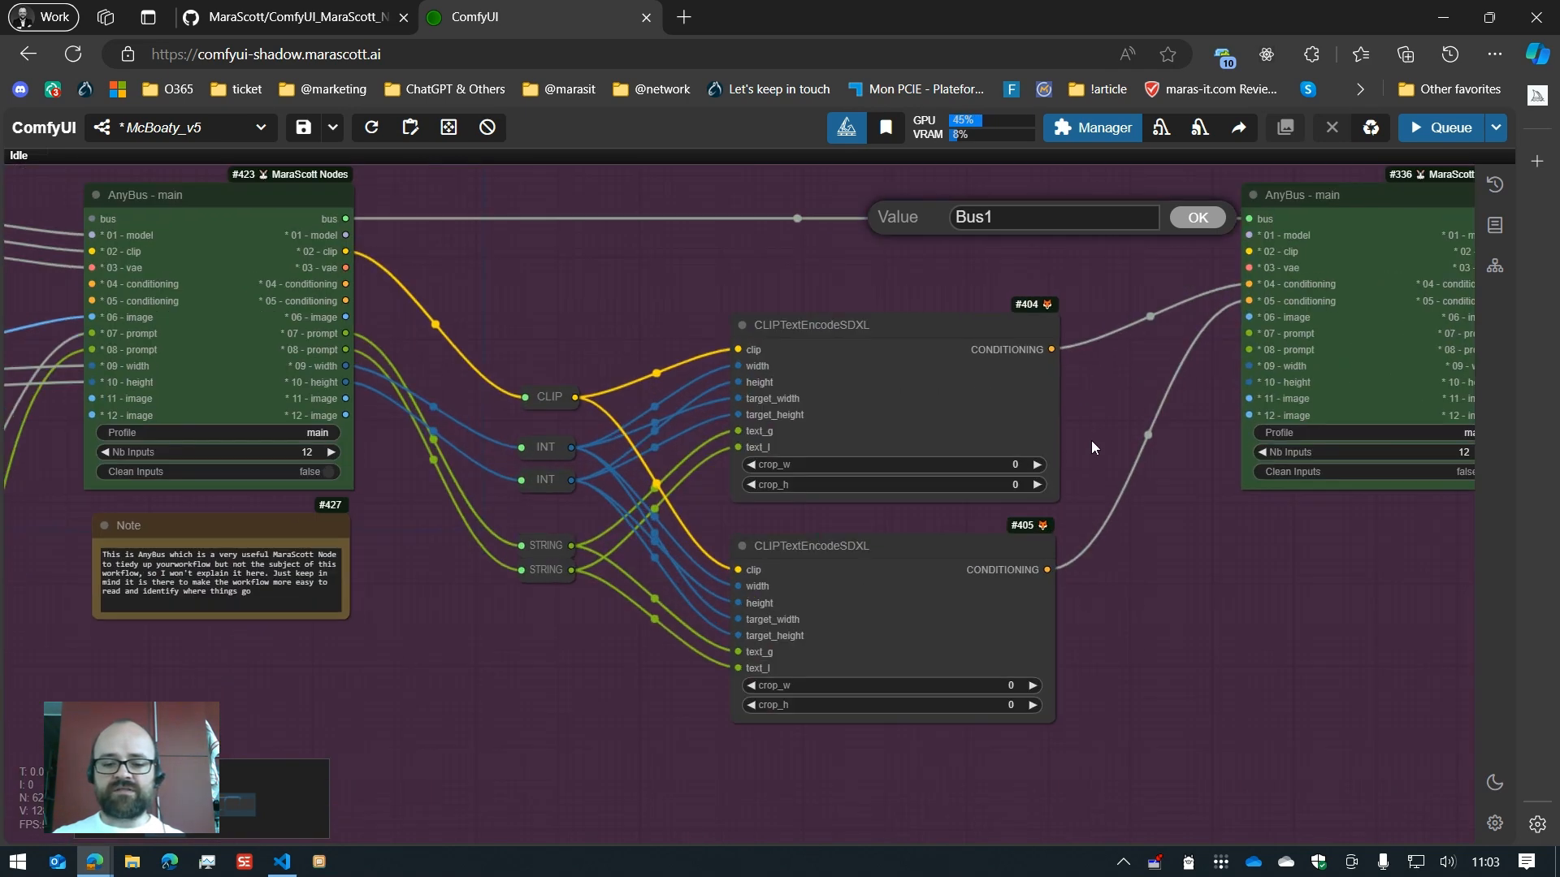
pyautogui.scroll(-7, 1137, 496)
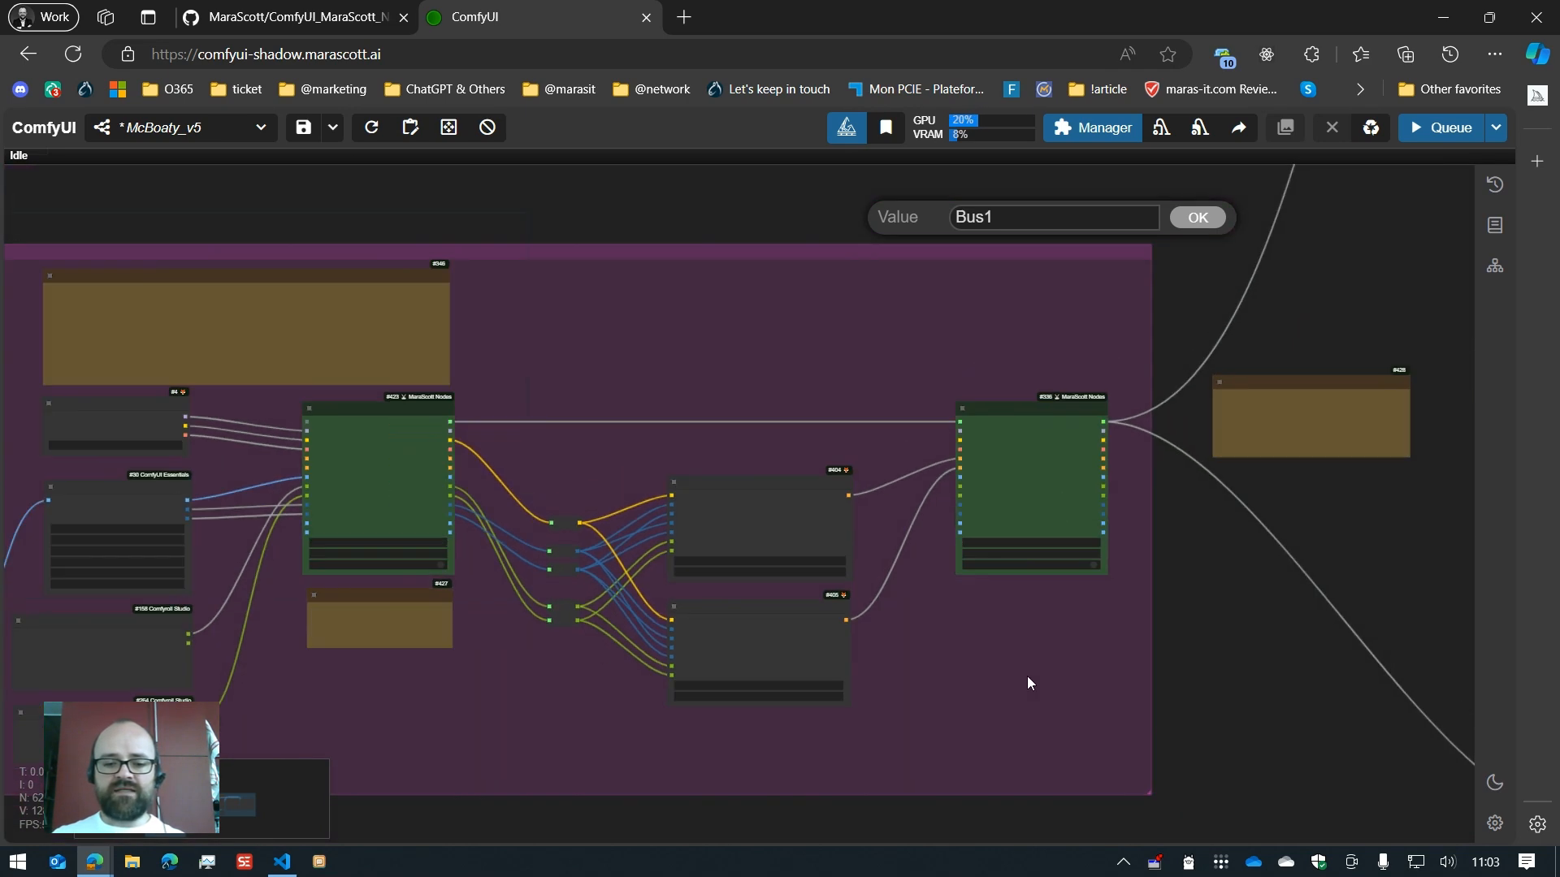
pyautogui.scroll(5, 976, 668)
pyautogui.moveTo(861, 416); pyautogui.dragTo(957, 445)
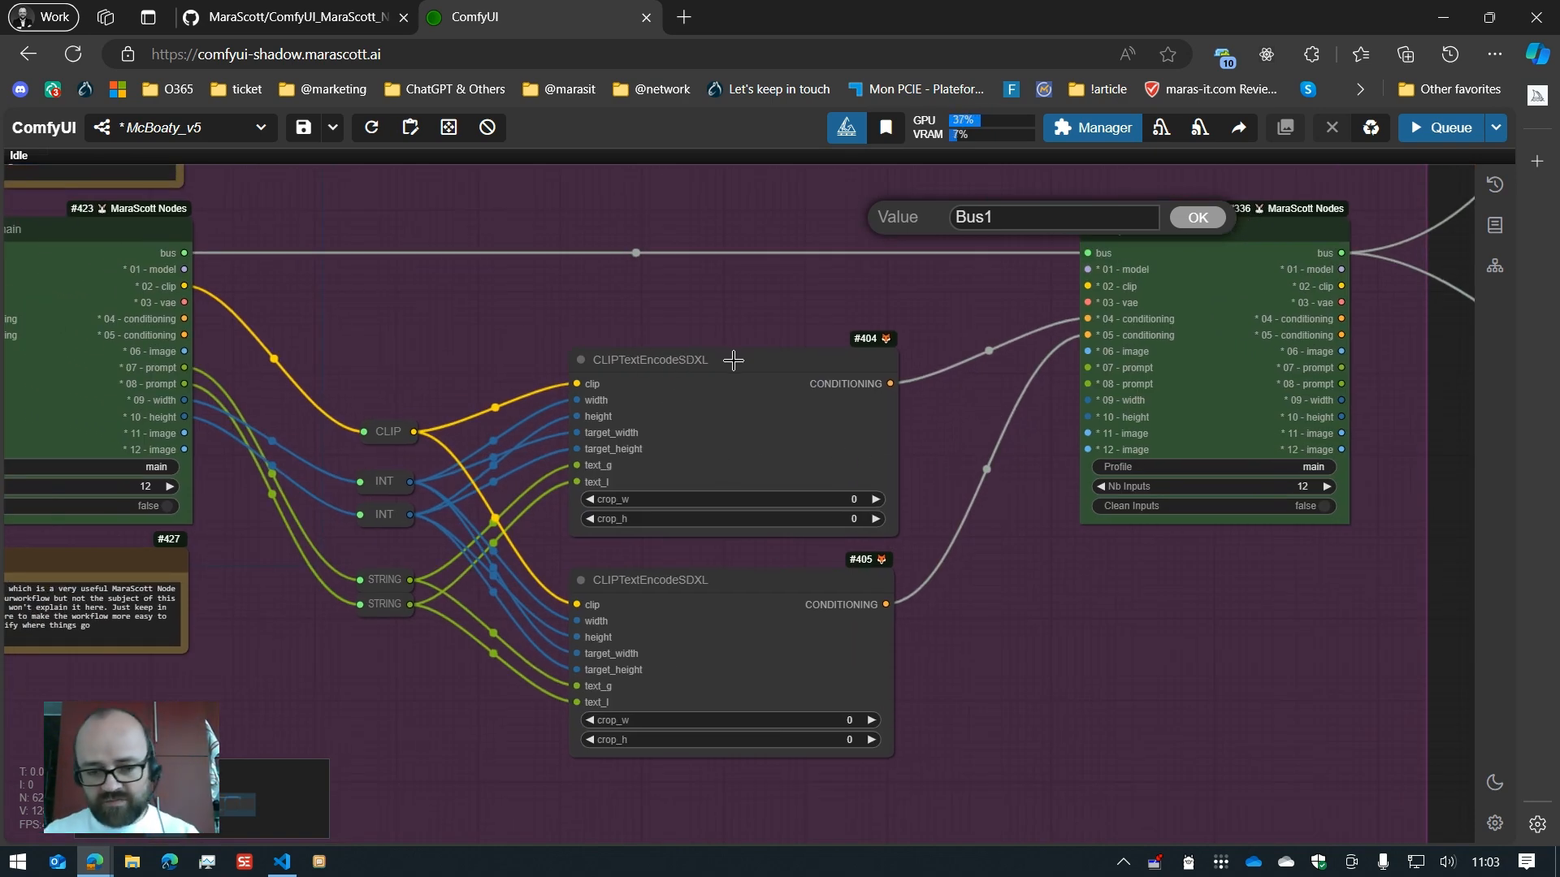
pyautogui.scroll(-6, 1056, 568)
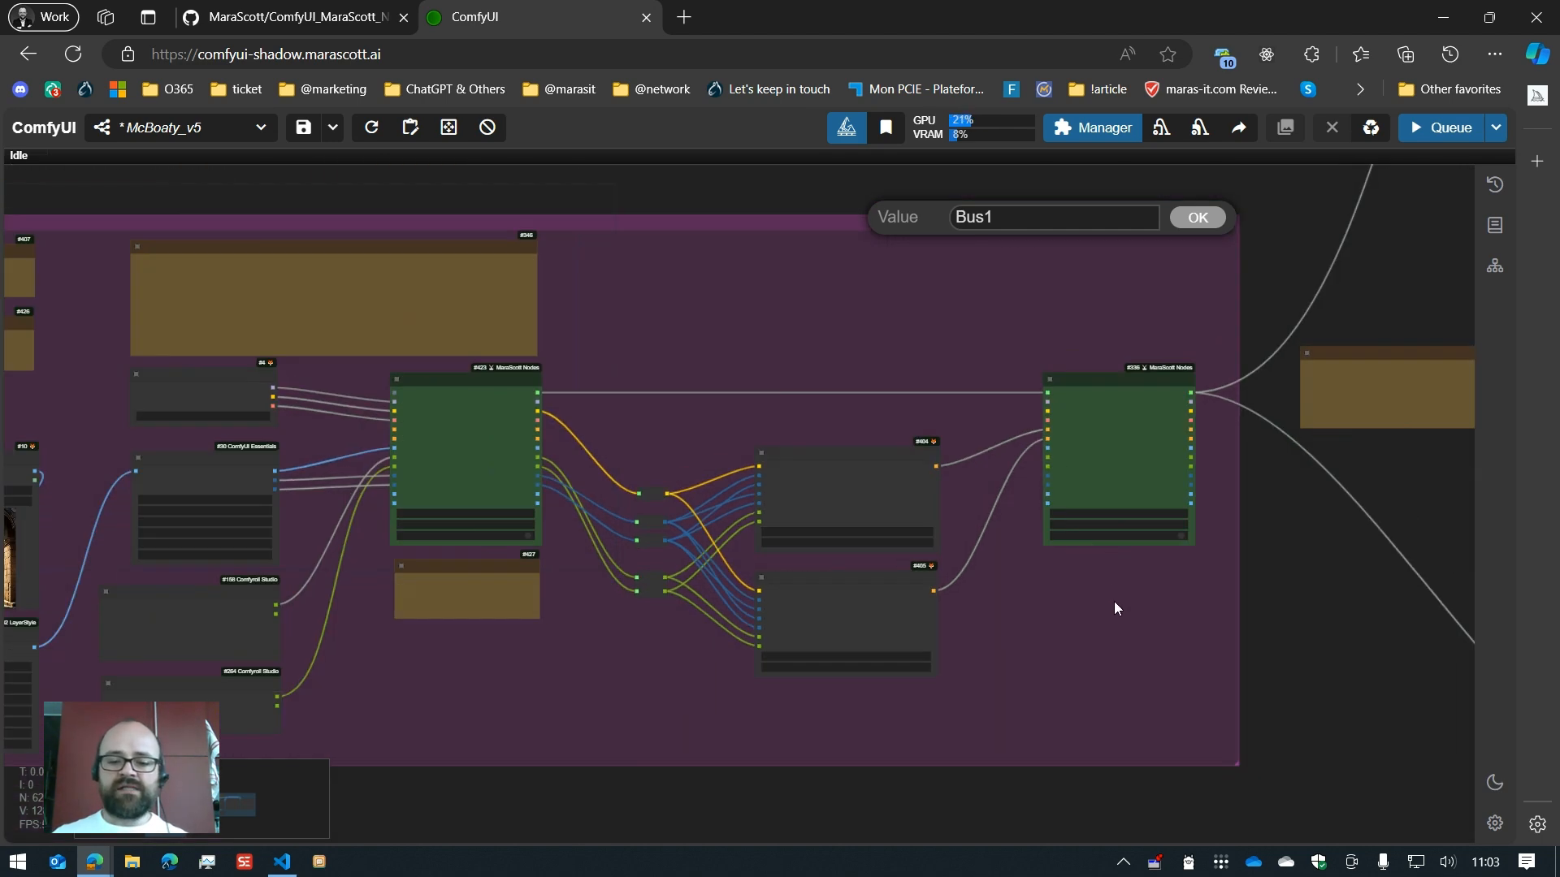
pyautogui.moveTo(1120, 627); pyautogui.dragTo(1233, 651)
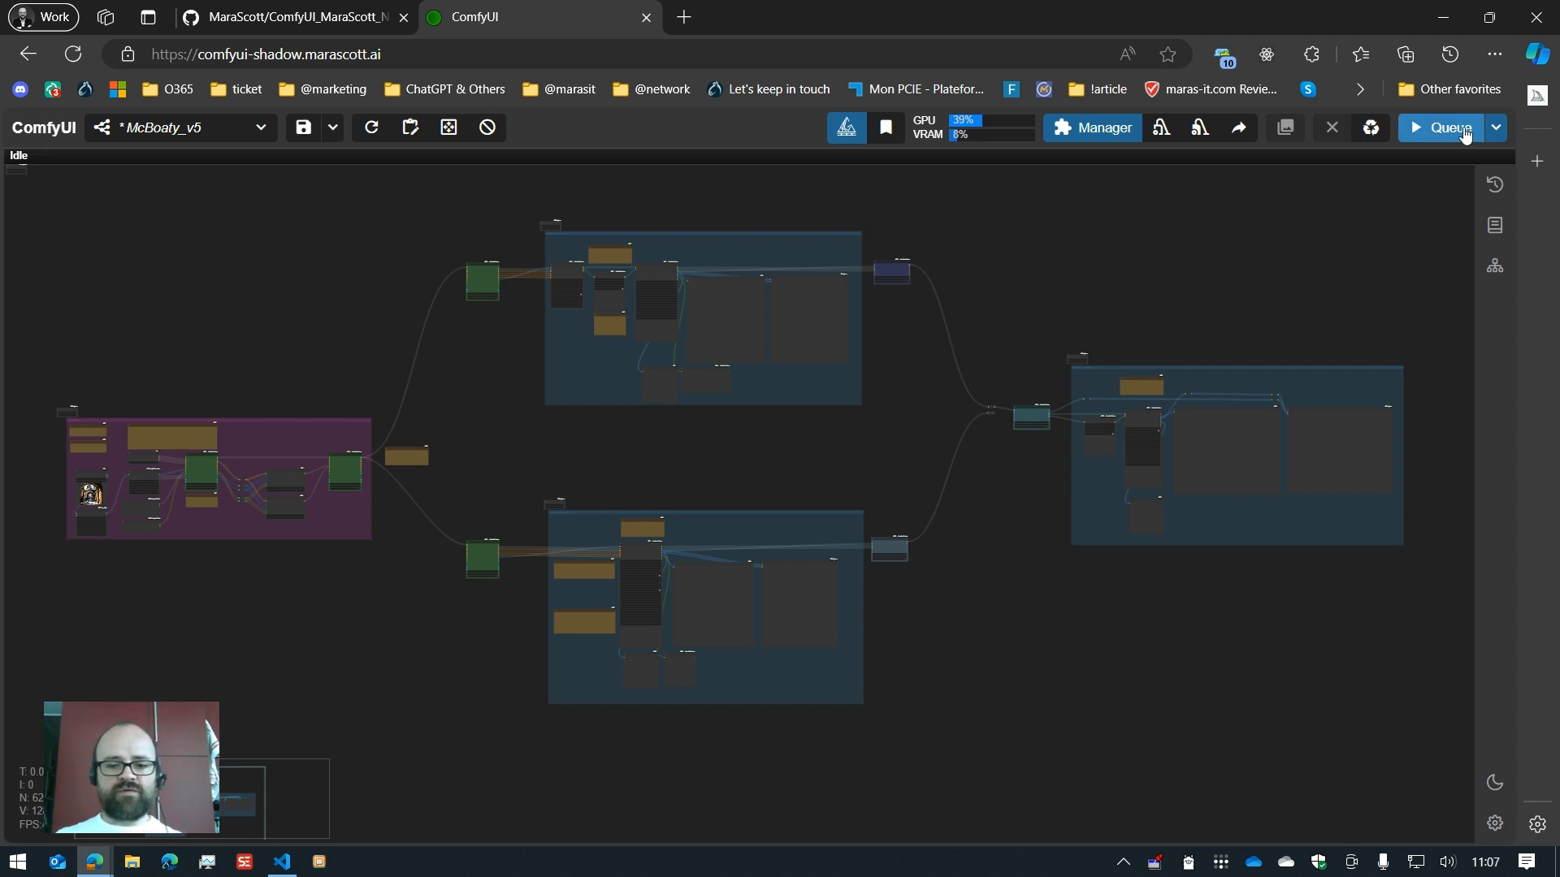
# Step: Run the workflow and review the generated images in the Upscale Automatic and Upscale 2nd Pass groups
pyautogui.click(1461, 130)
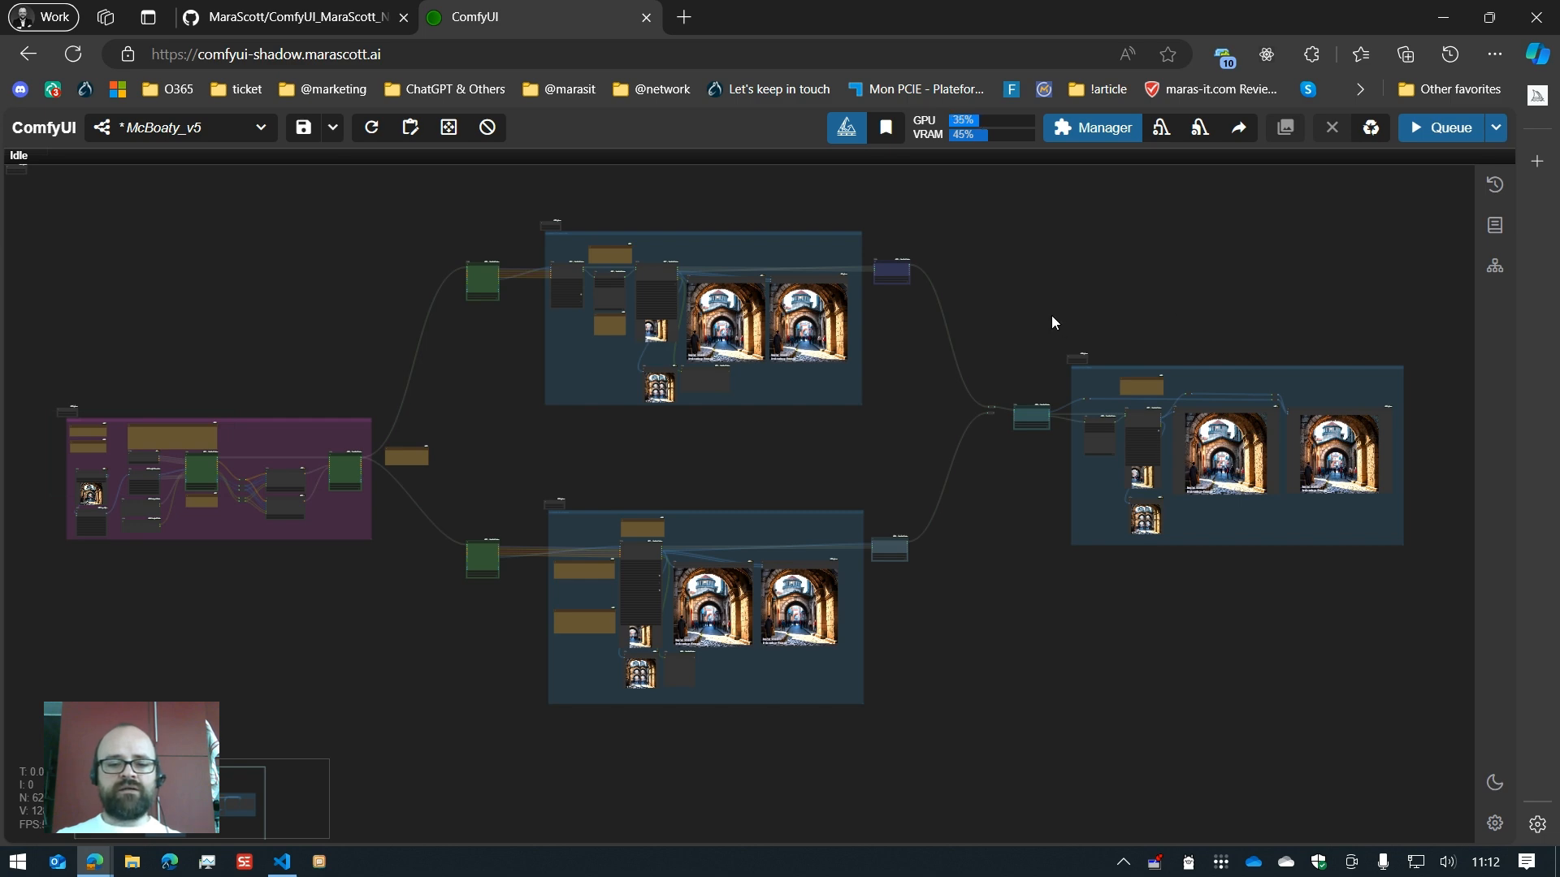
pyautogui.press('3')
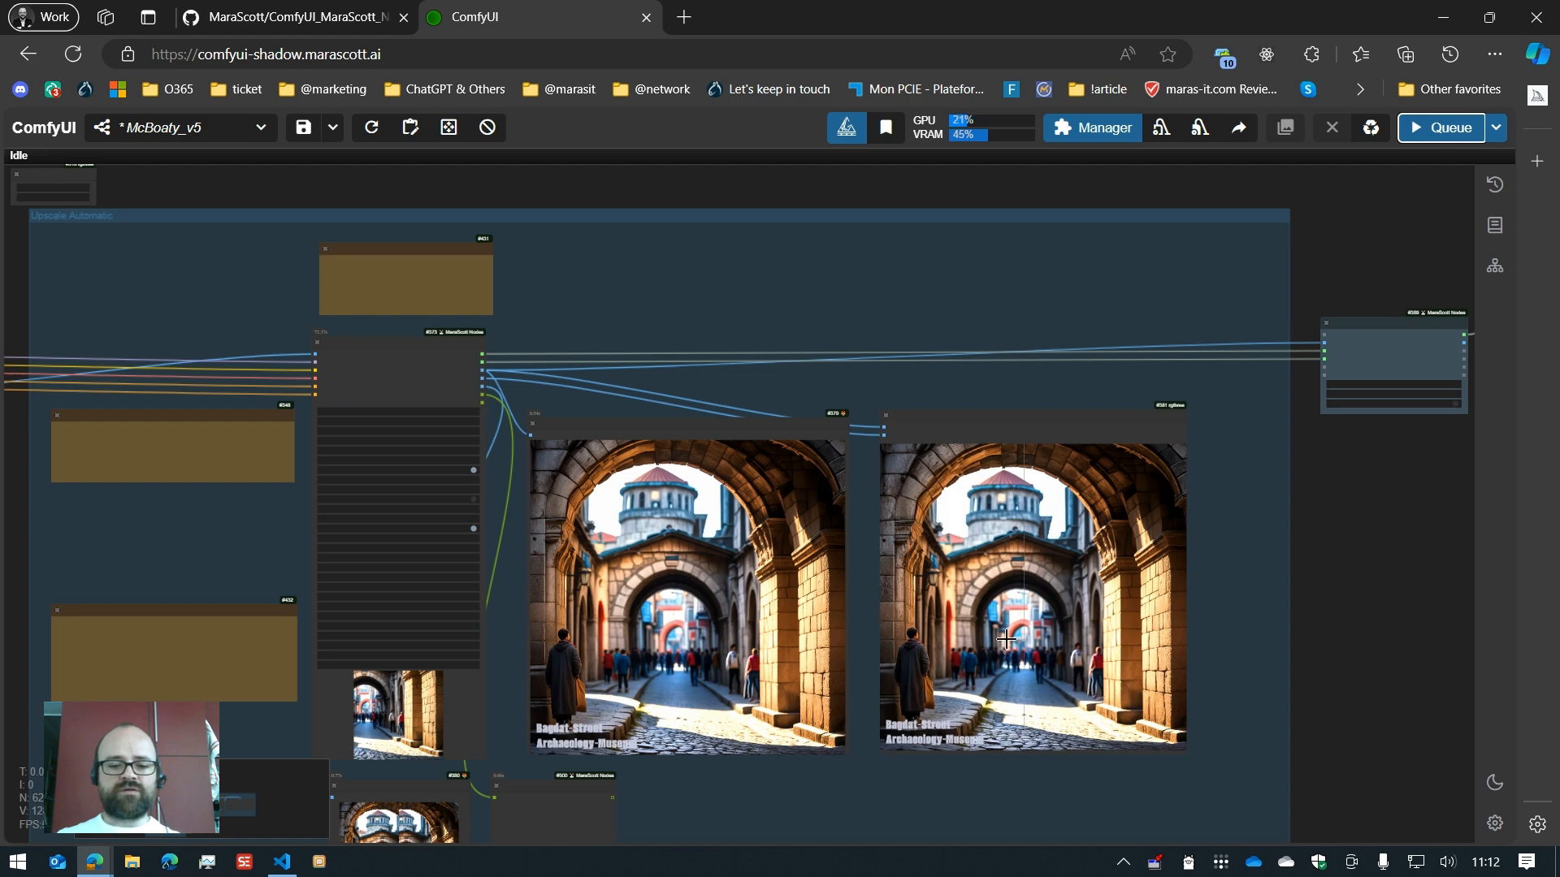
pyautogui.press('4')
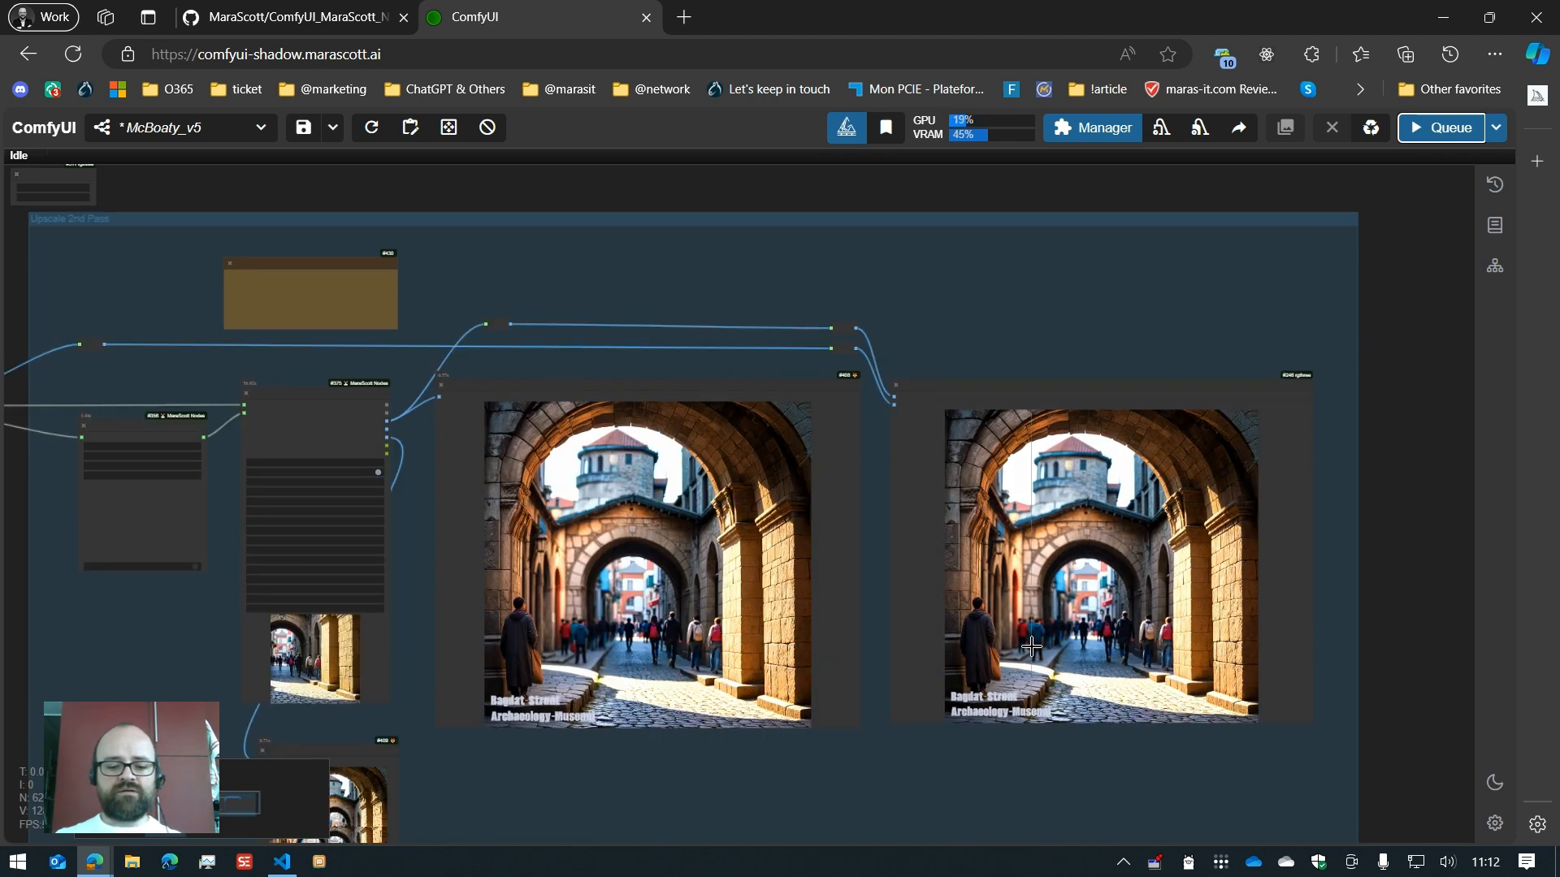
pyautogui.press('.')
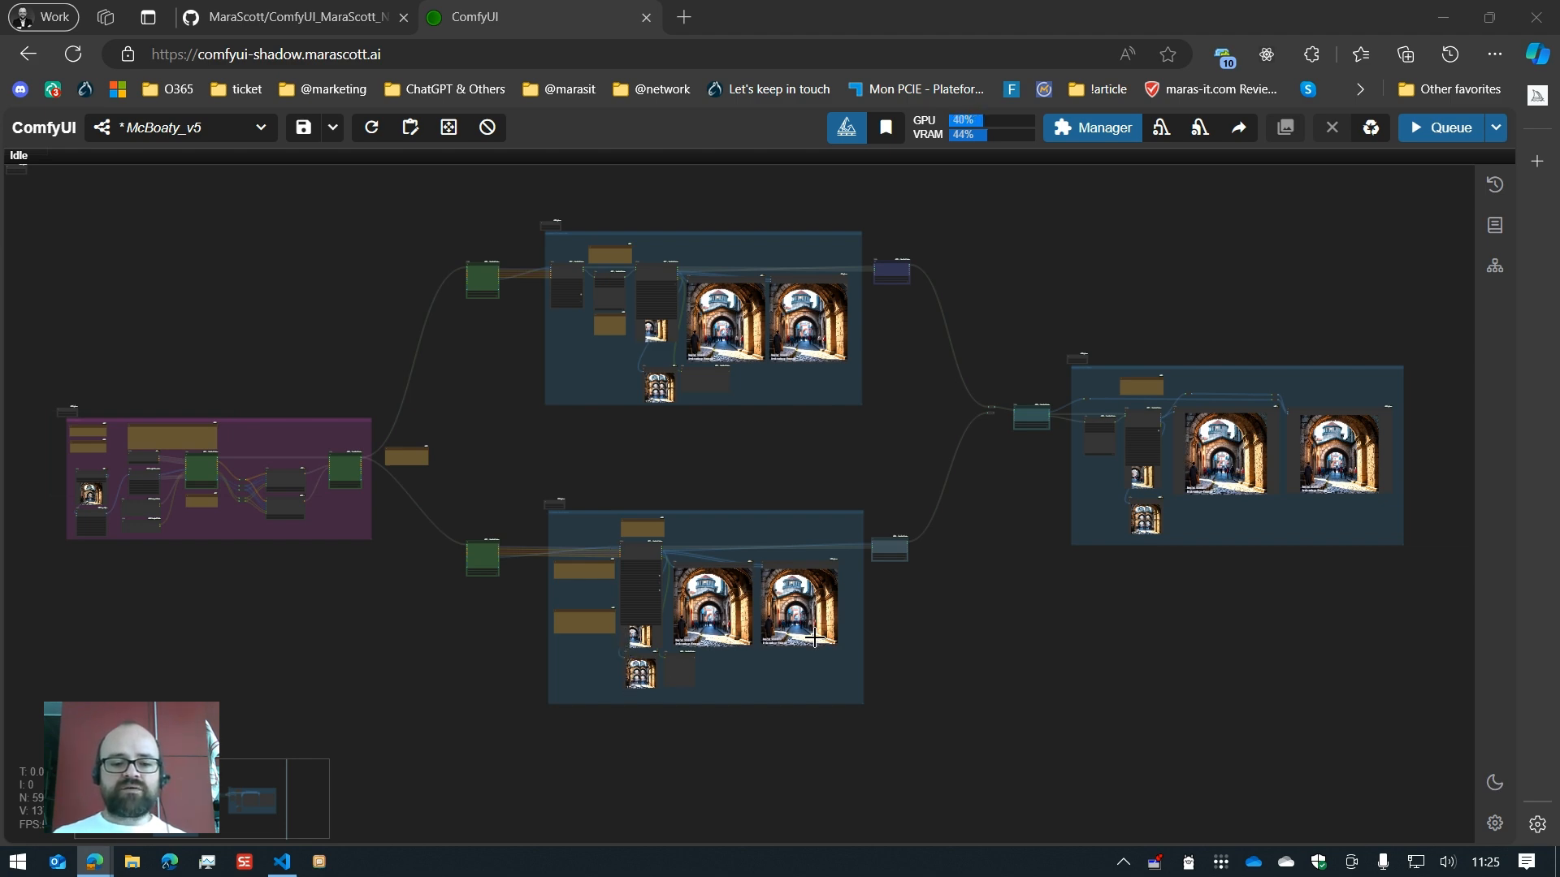
# Step: Inspect the tile Preview Image and the Display Info text node in the Upscale Automatic group
pyautogui.scroll(10, 815, 637)
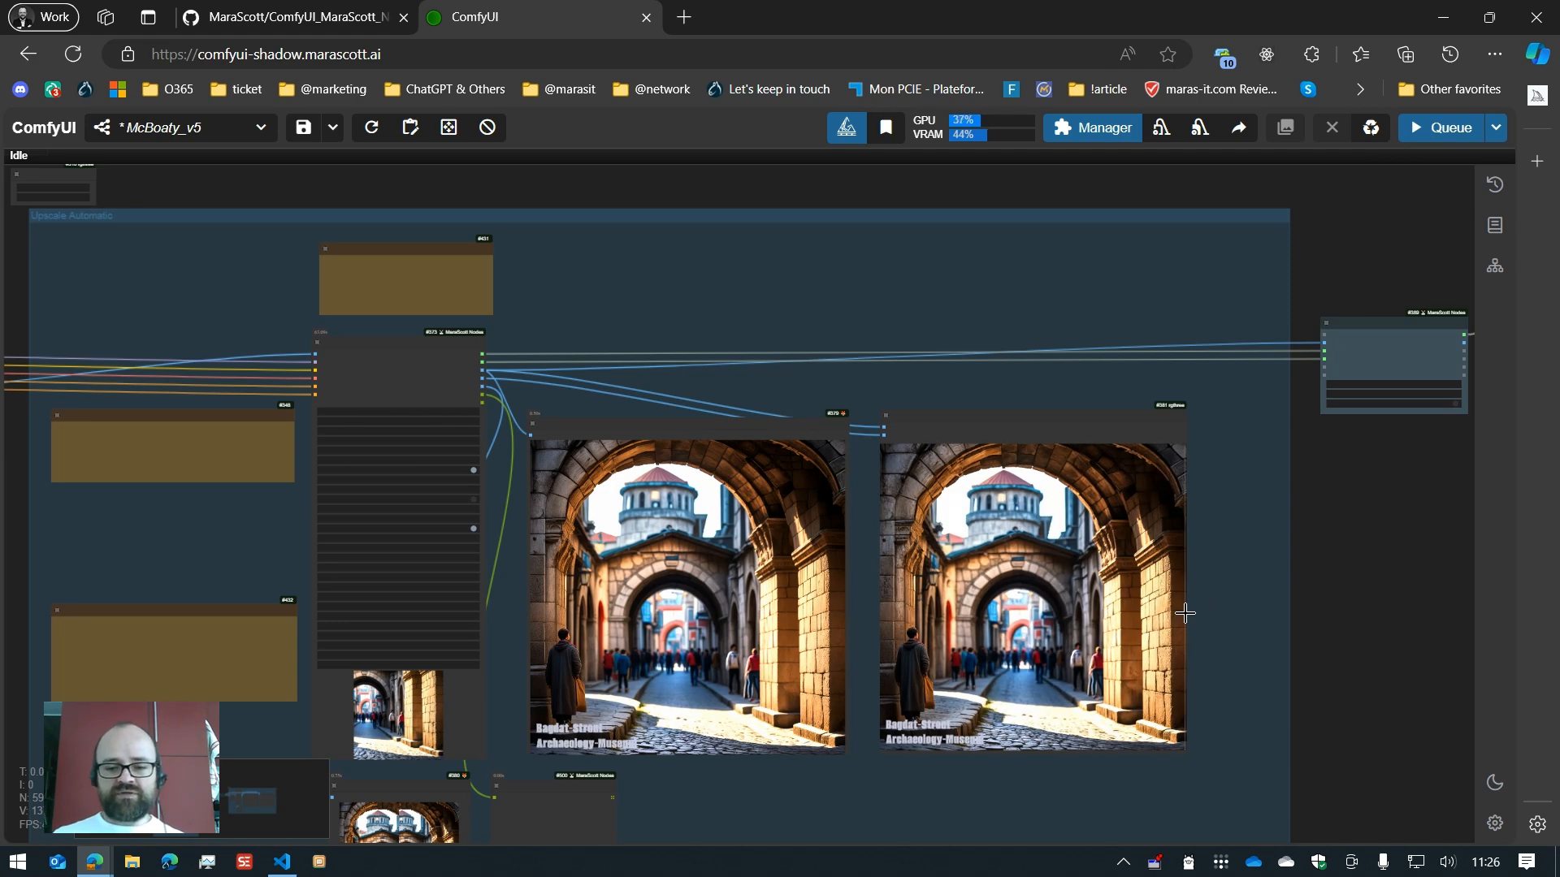
pyautogui.moveTo(773, 803); pyautogui.dragTo(1234, 534)
pyautogui.scroll(5, 968, 422)
pyautogui.scroll(3, 845, 470)
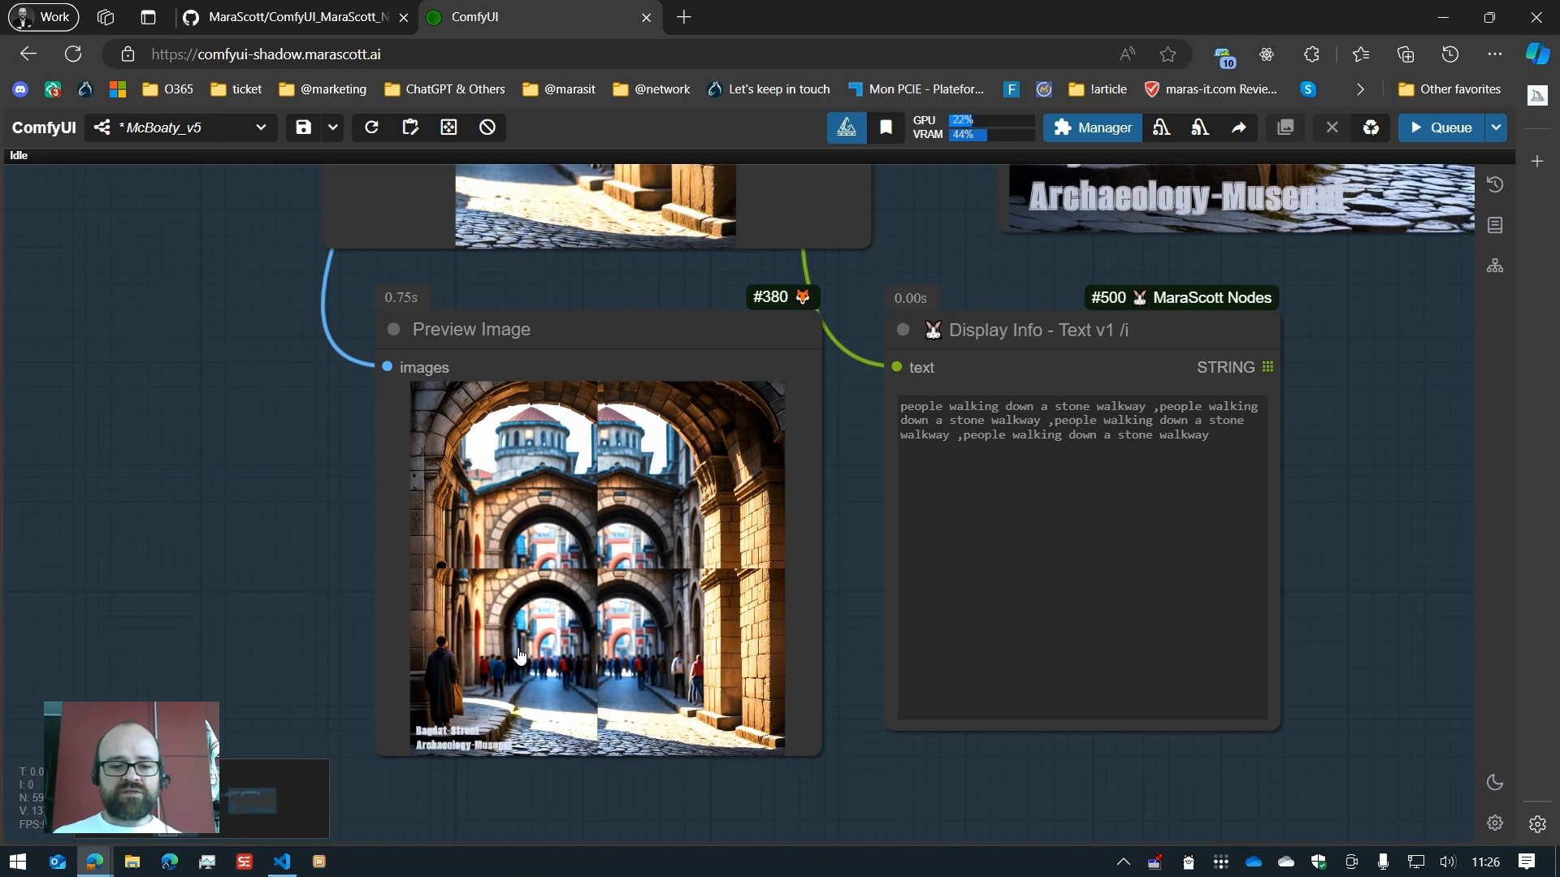
# Step: Examine the Large Refiner - McBoaty [1/3] v5 node and its settings in the Upscale Automatic group
pyautogui.moveTo(1052, 360); pyautogui.dragTo(1043, 372)
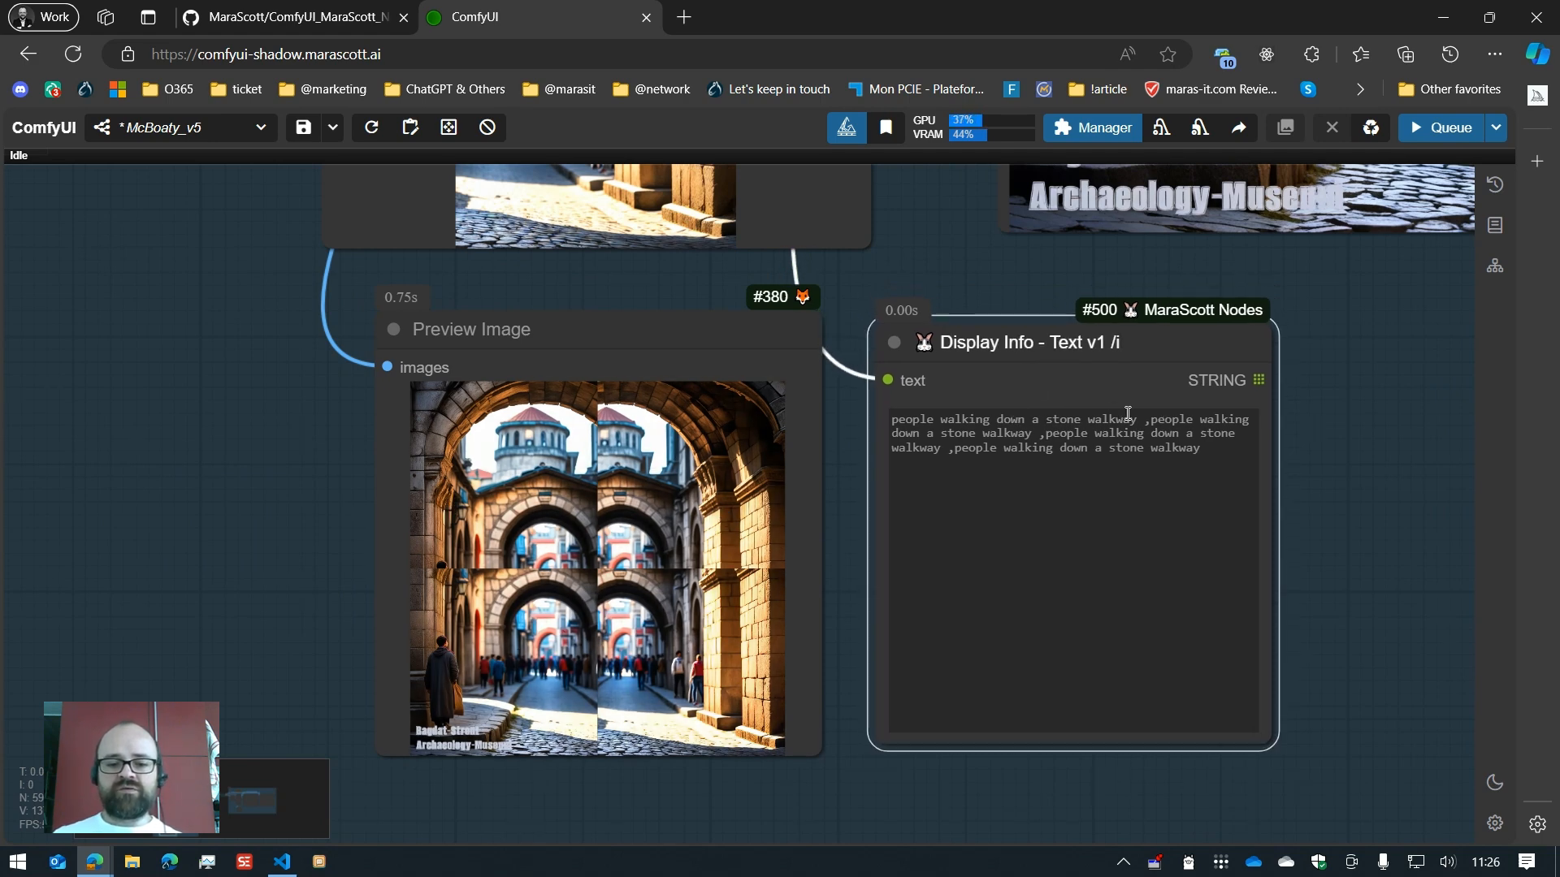
pyautogui.press('0')
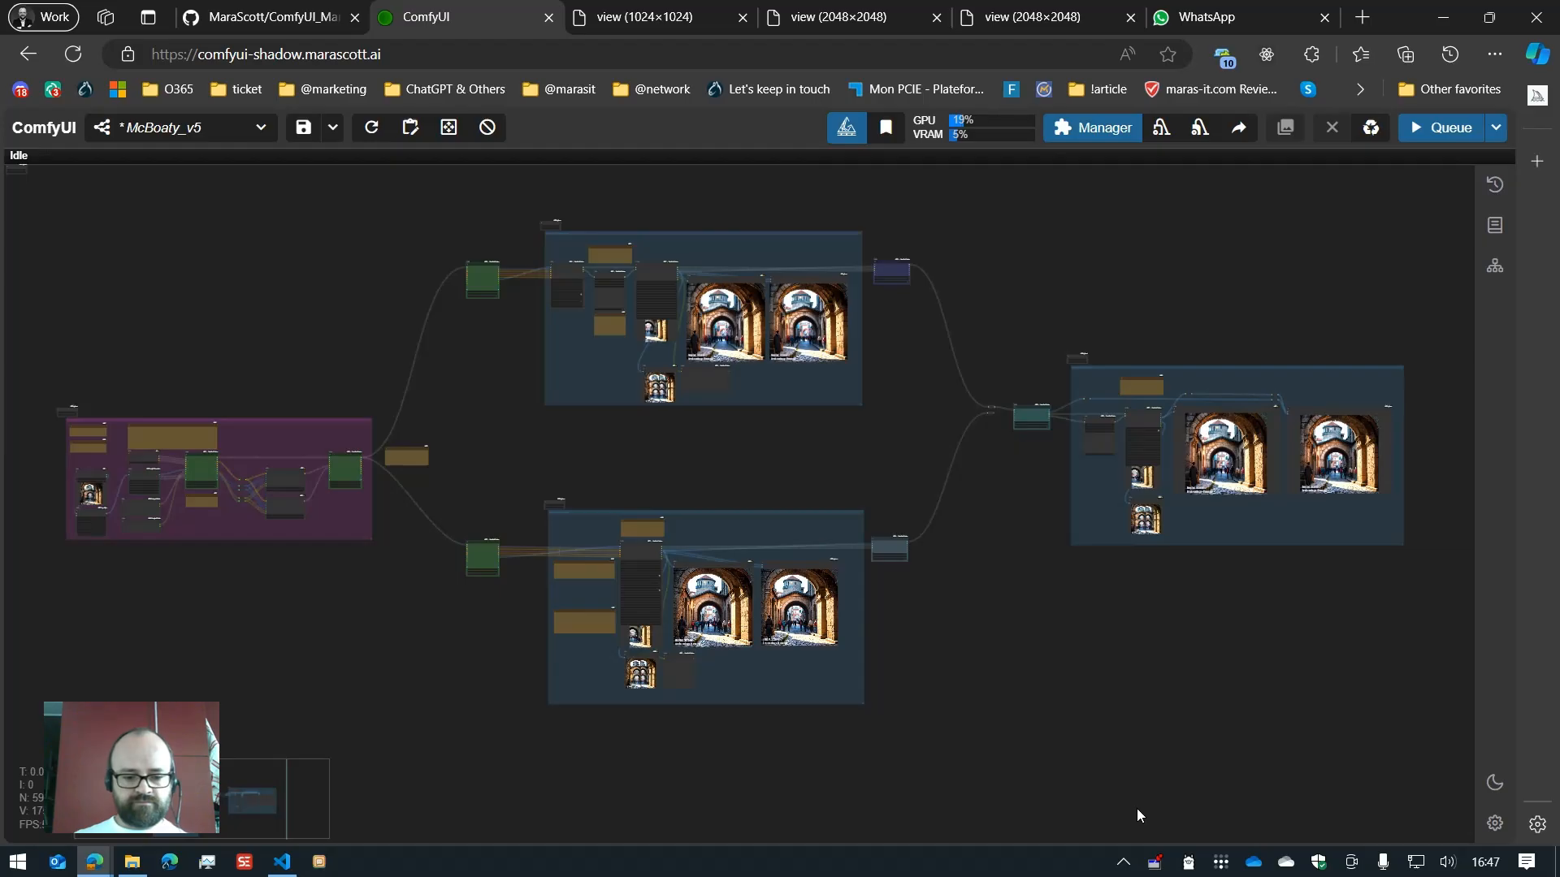
pyautogui.press('1')
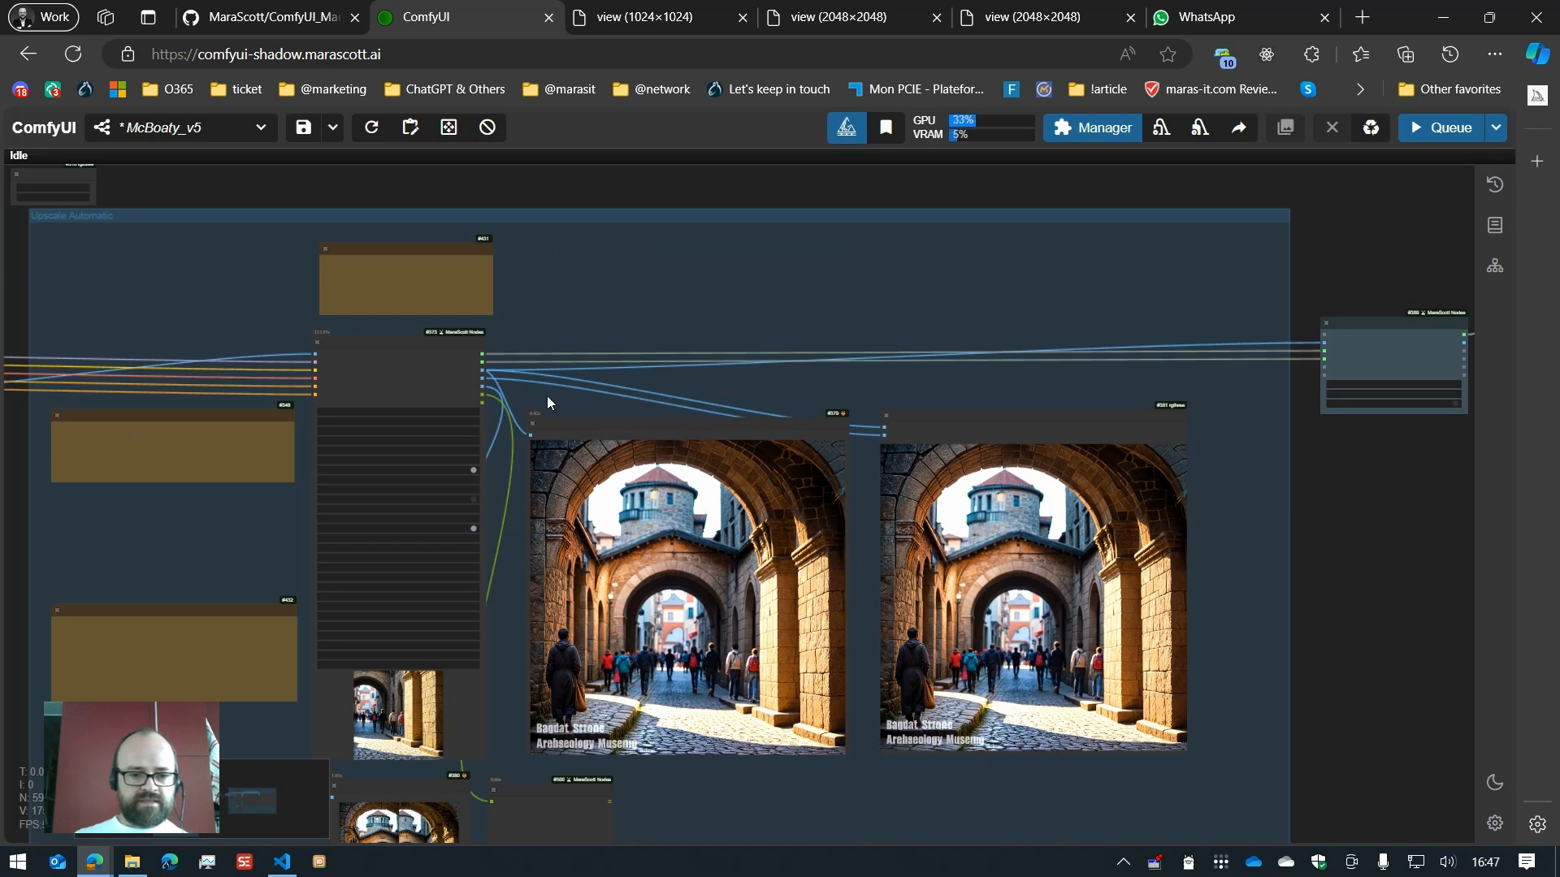
pyautogui.moveTo(547, 396); pyautogui.dragTo(664, 382)
pyautogui.scroll(3, 664, 382)
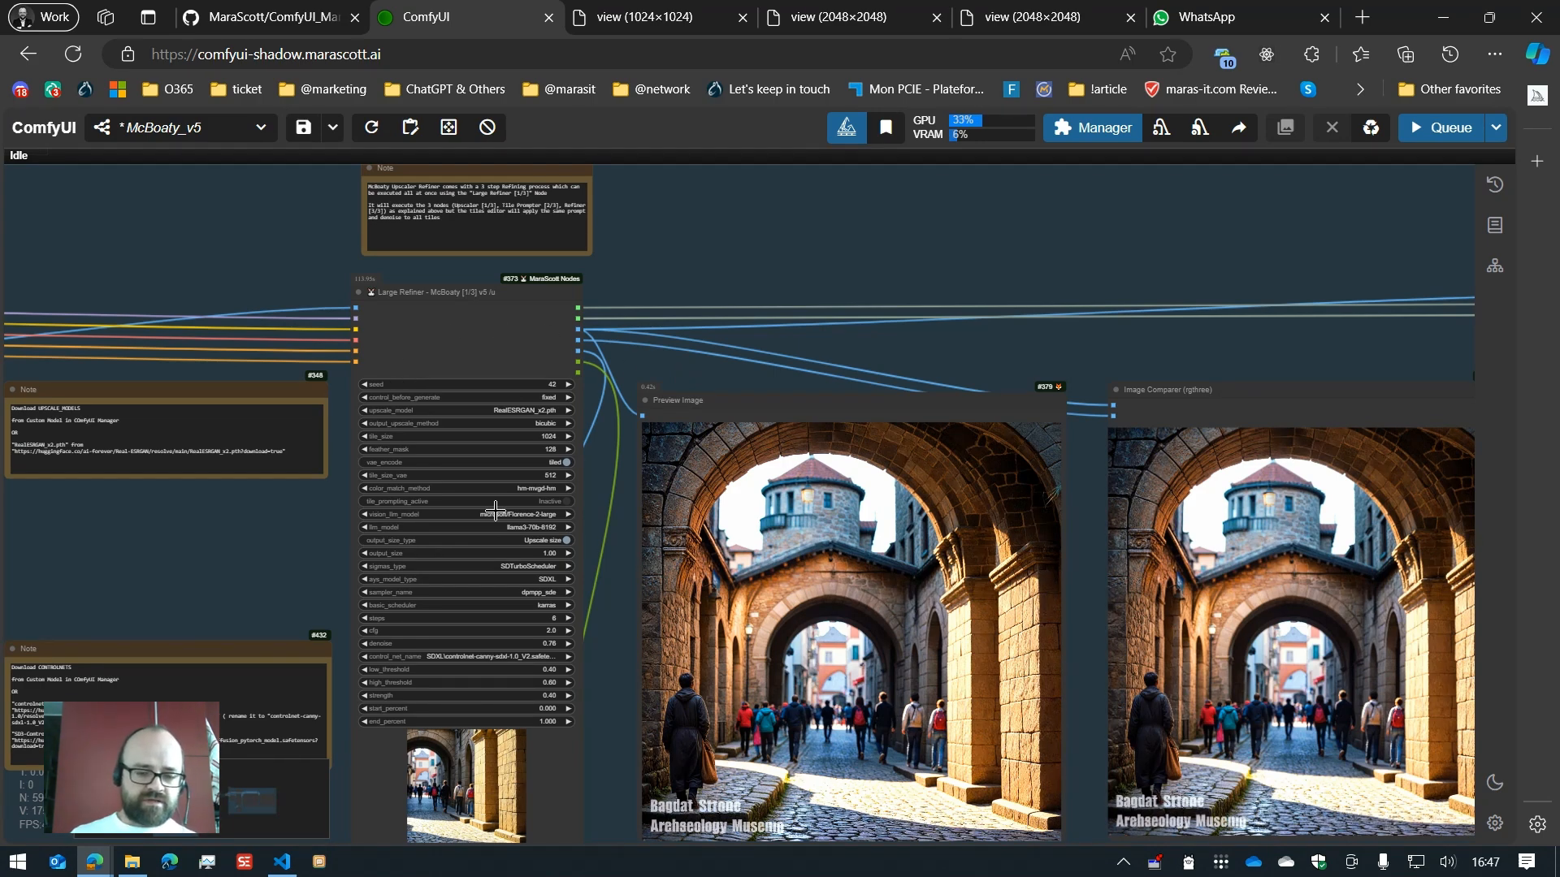
pyautogui.moveTo(638, 339); pyautogui.dragTo(658, 279)
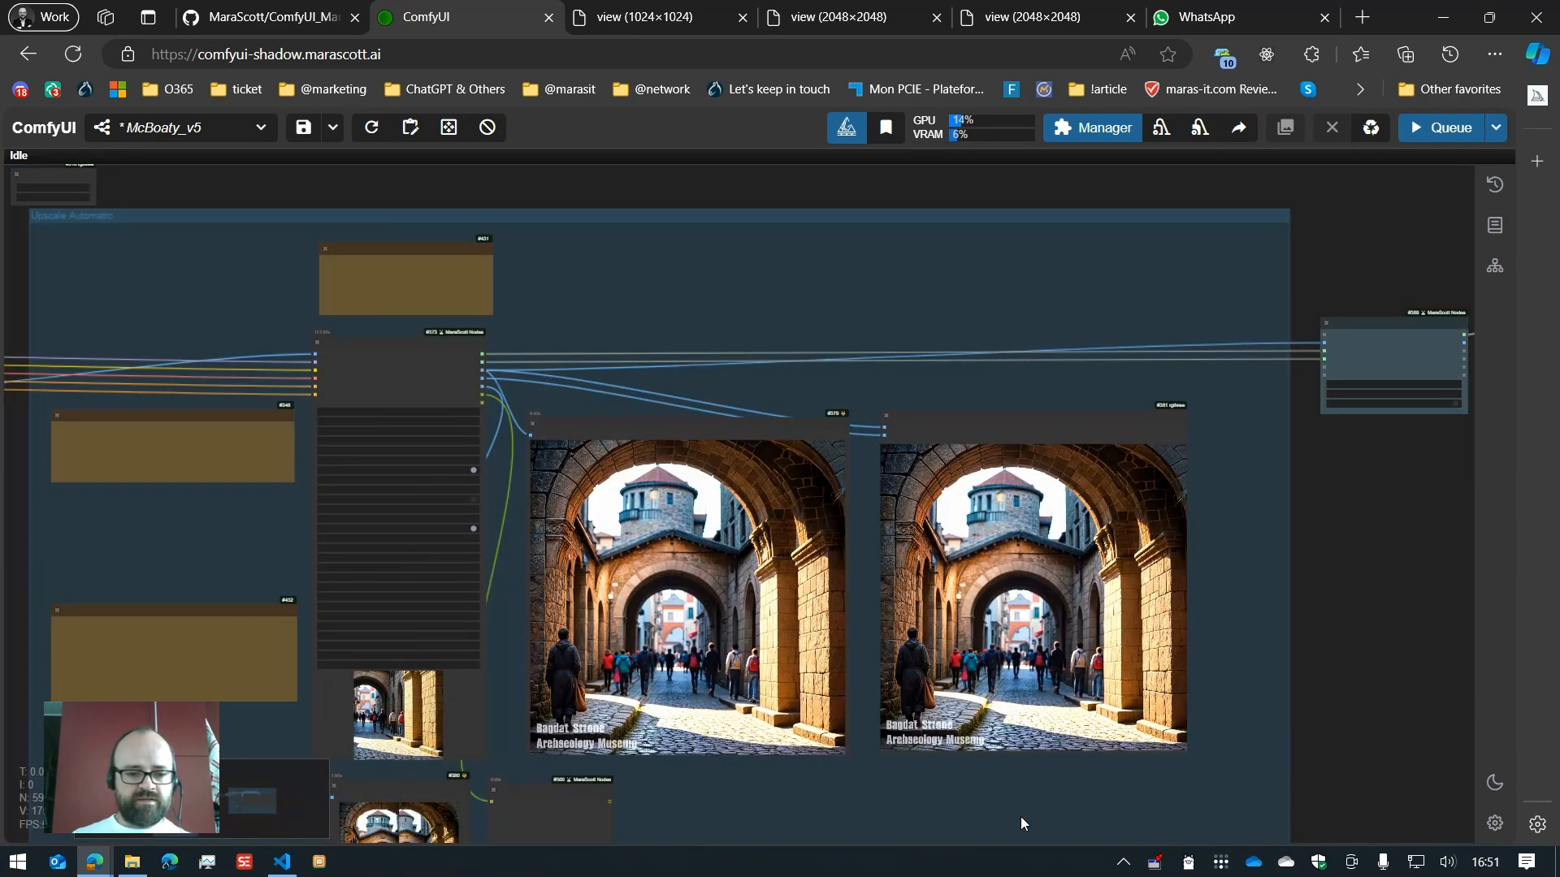
# Step: Compare the original and refined images in the Upscale Automatic group's Image Comparer, including a close look at the lettering
pyautogui.scroll(4, 1020, 816)
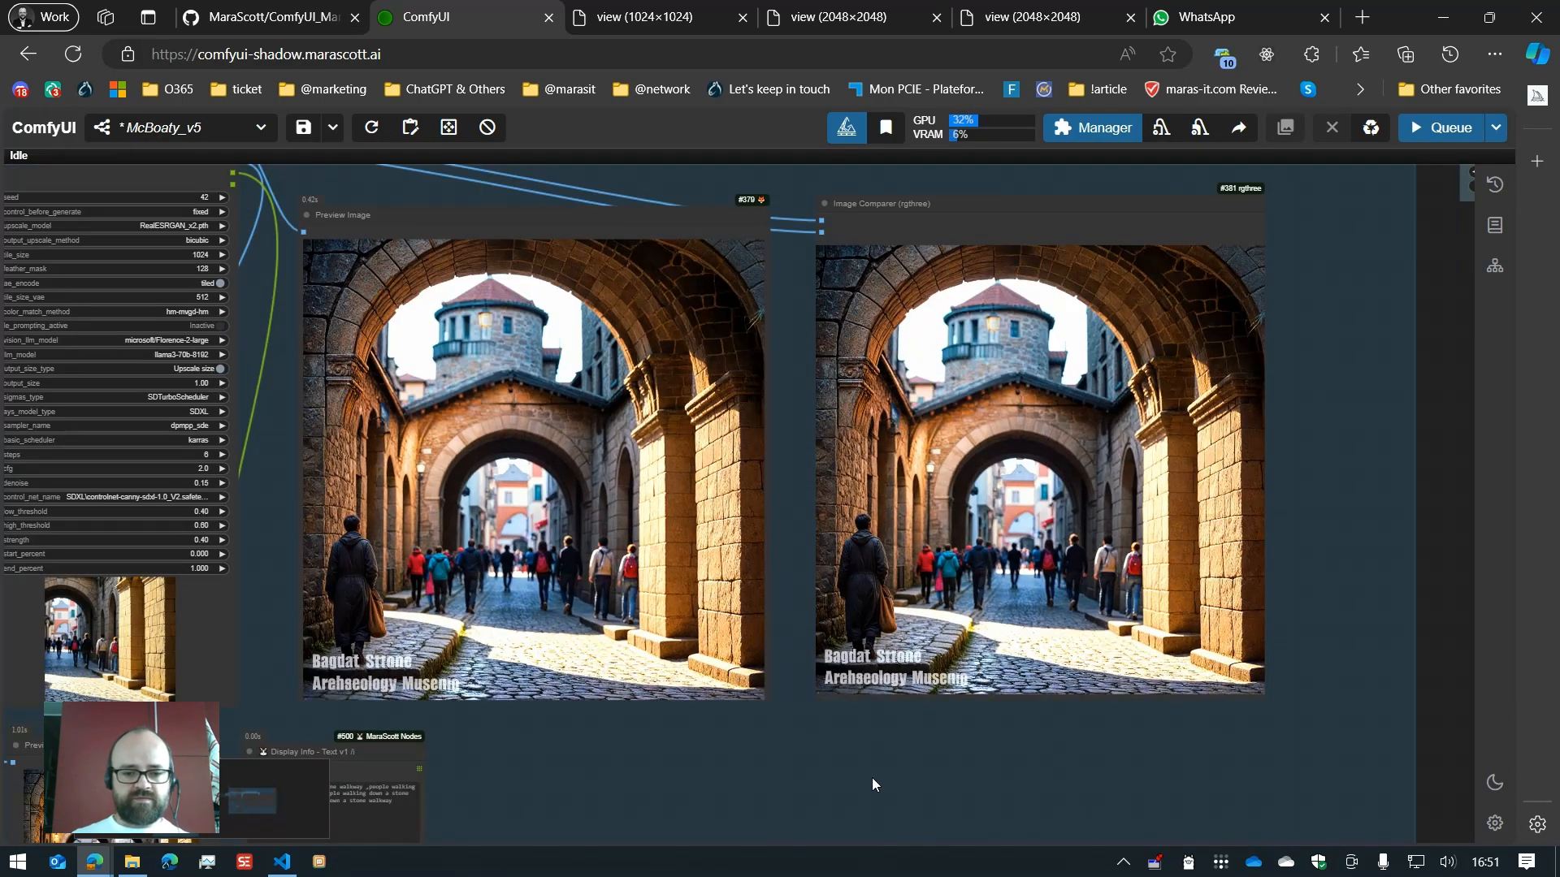
pyautogui.moveTo(798, 649); pyautogui.dragTo(778, 711)
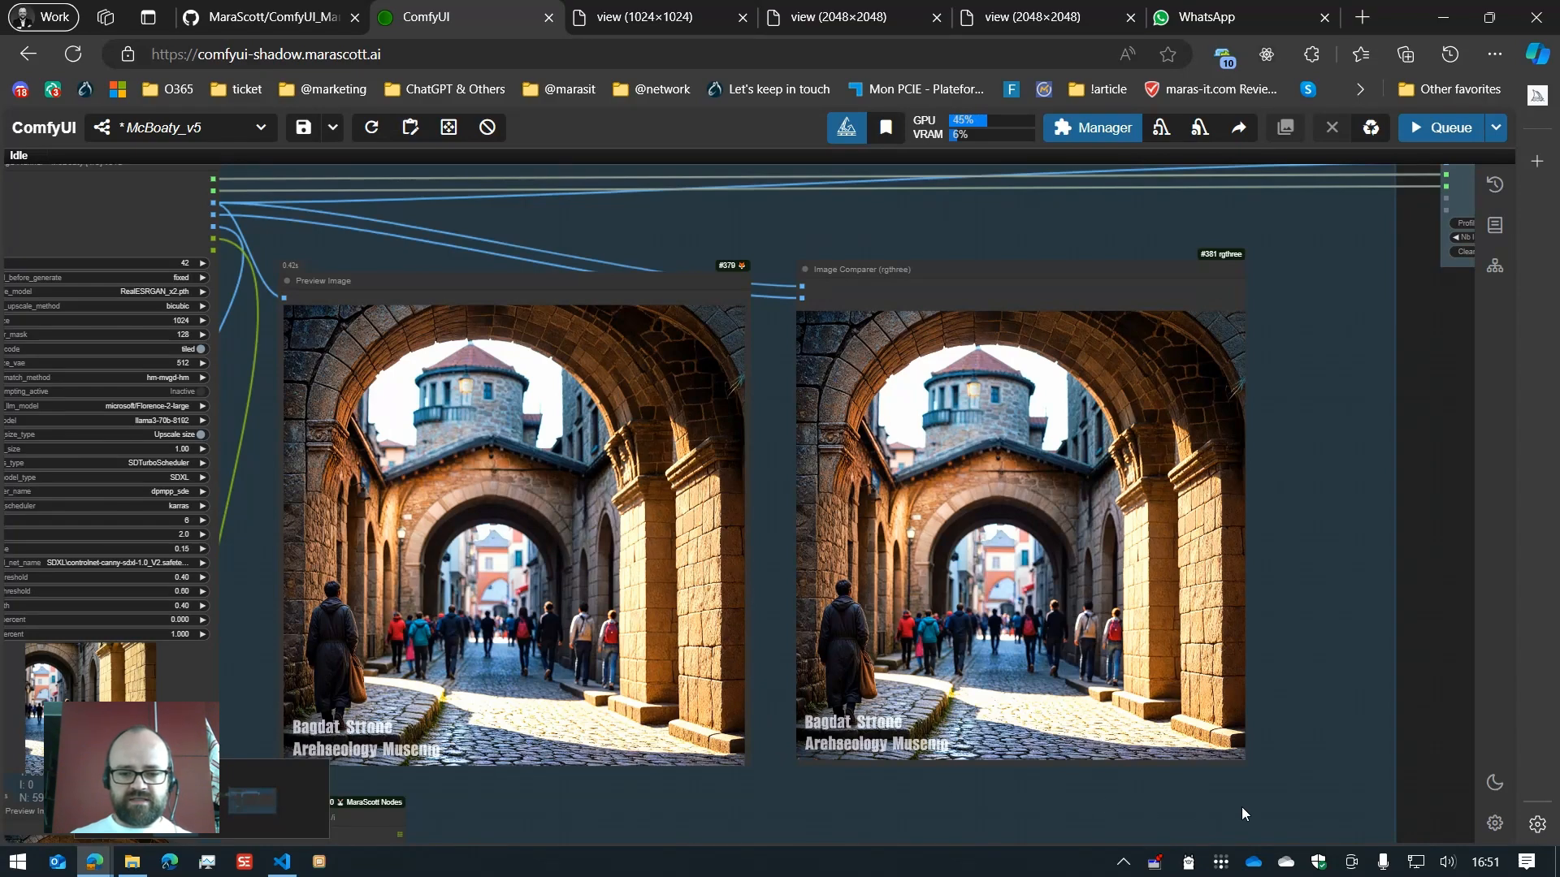
pyautogui.scroll(5, 1296, 641)
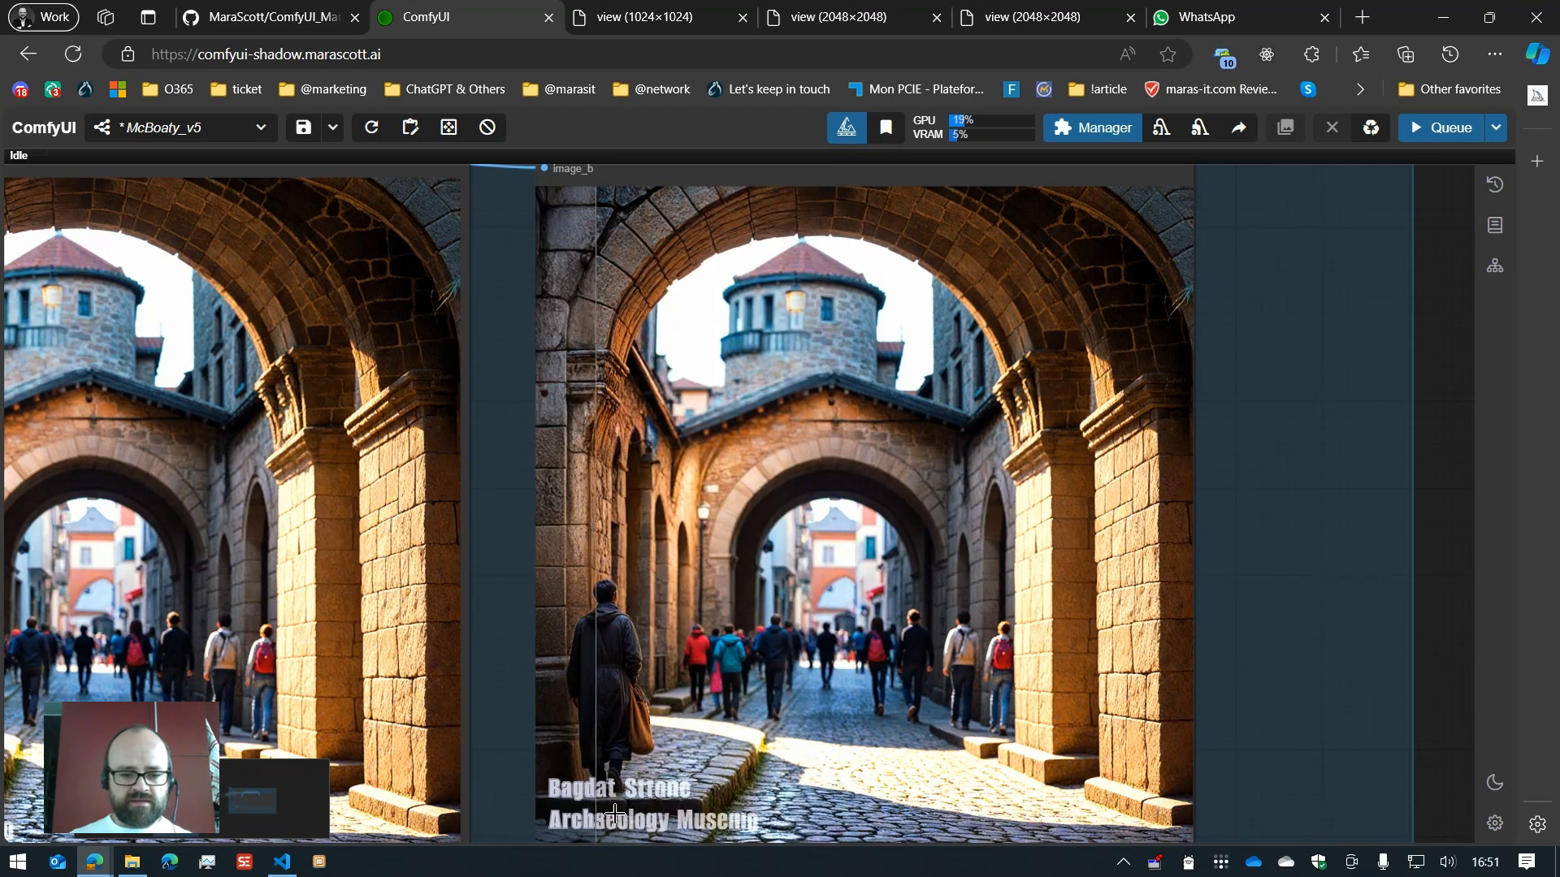
pyautogui.scroll(5, 638, 808)
pyautogui.scroll(4, 639, 807)
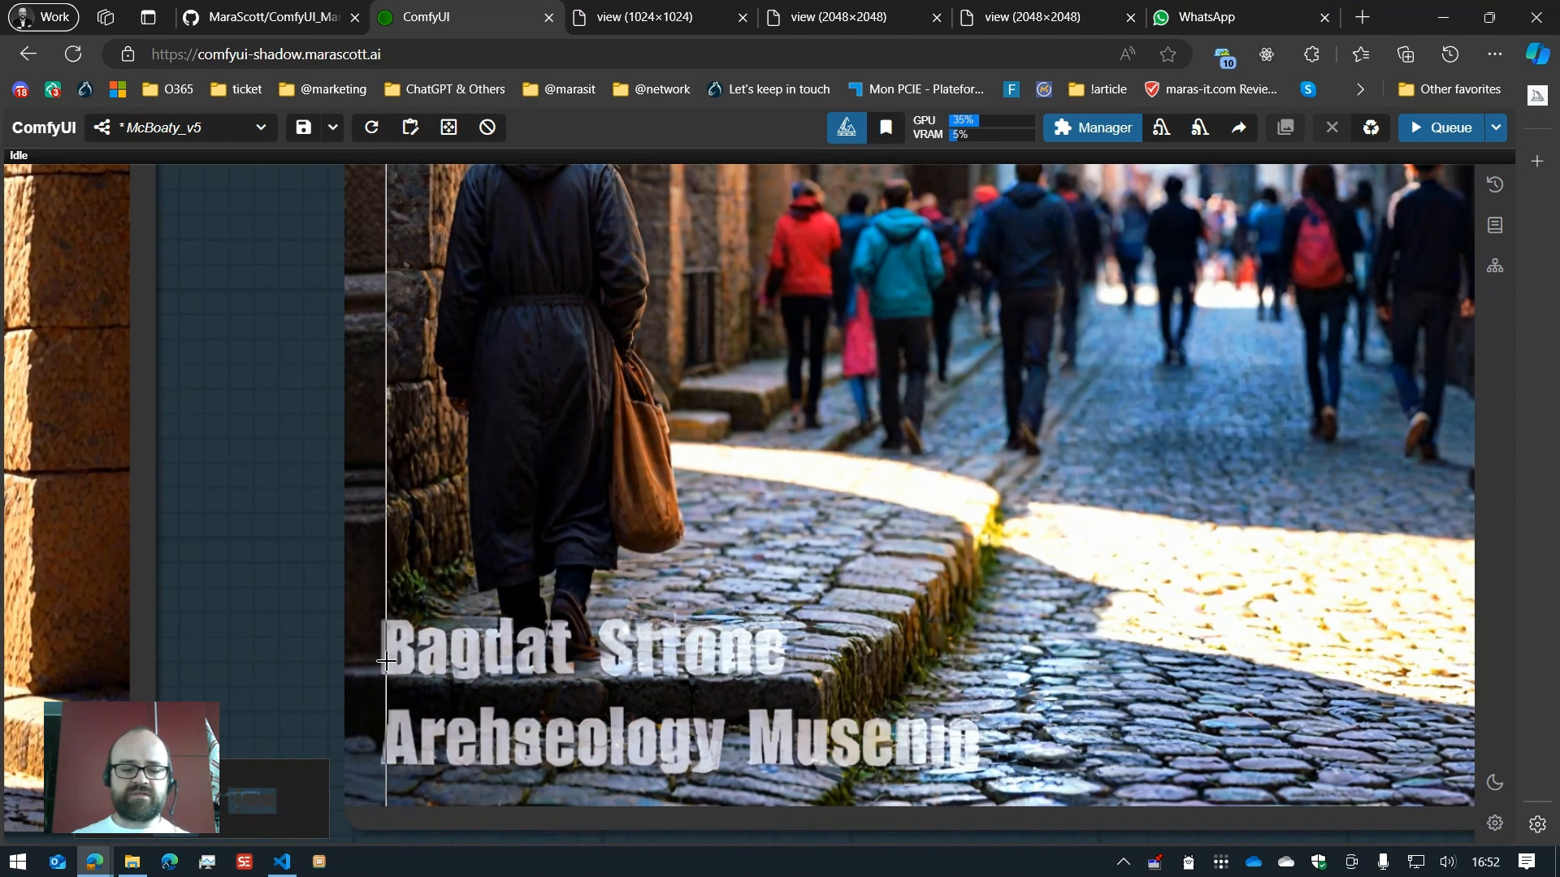
pyautogui.scroll(-8, 1125, 756)
pyautogui.scroll(-1, 1310, 756)
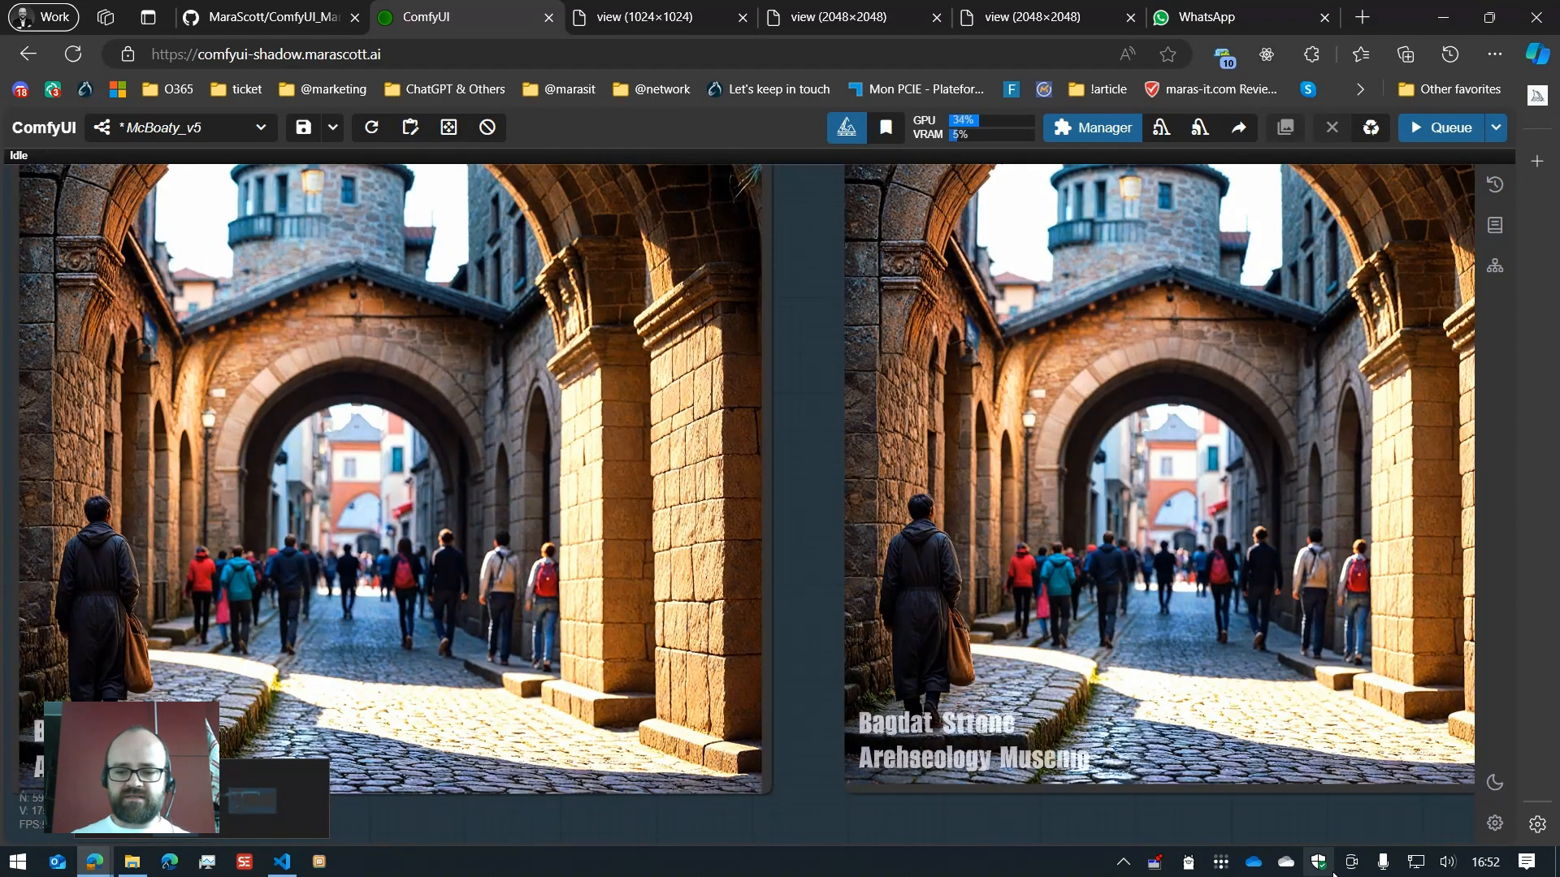
pyautogui.moveTo(1356, 821); pyautogui.dragTo(1176, 837)
pyautogui.scroll(-2, 1182, 832)
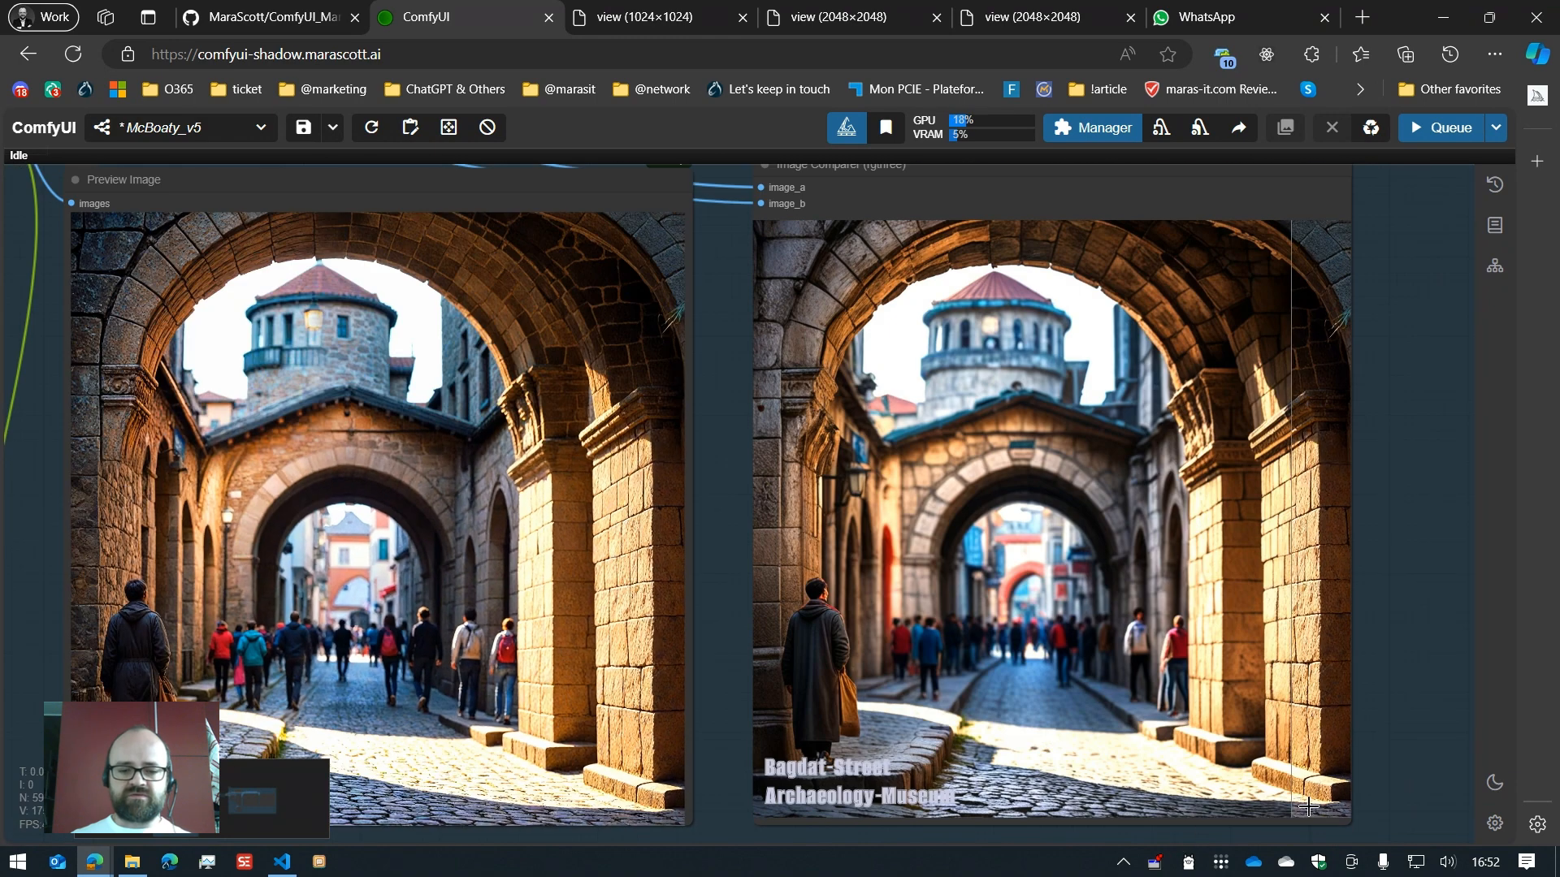
pyautogui.moveTo(1398, 758); pyautogui.dragTo(1280, 739)
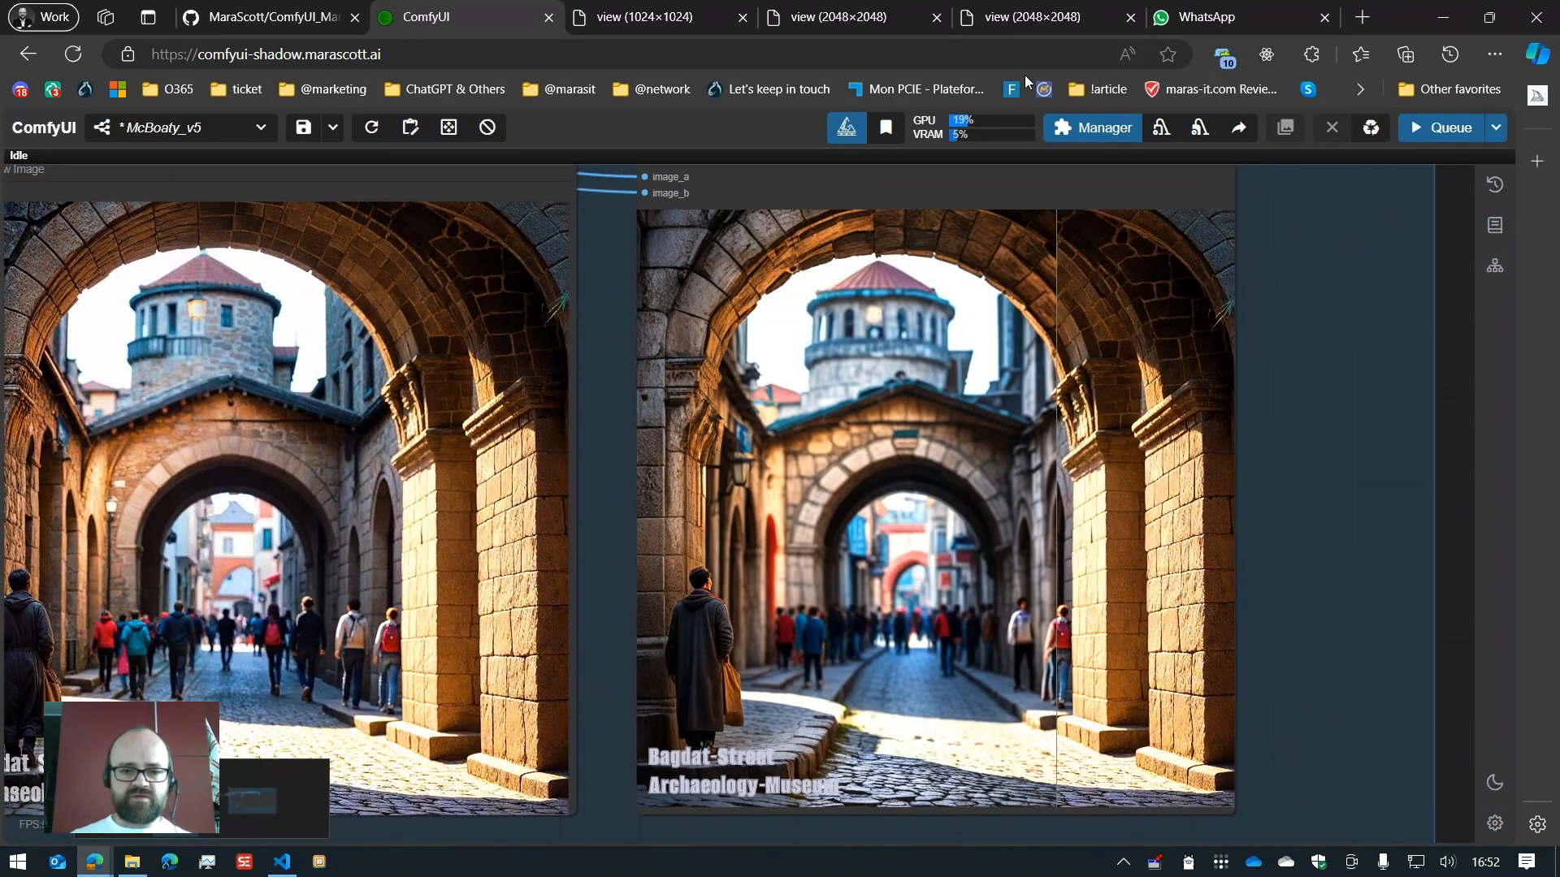
# Step: Compare the two full-size 2048×2048 outputs with each other and with the 1024×1024 source image in their browser tabs
pyautogui.click(1056, 19)
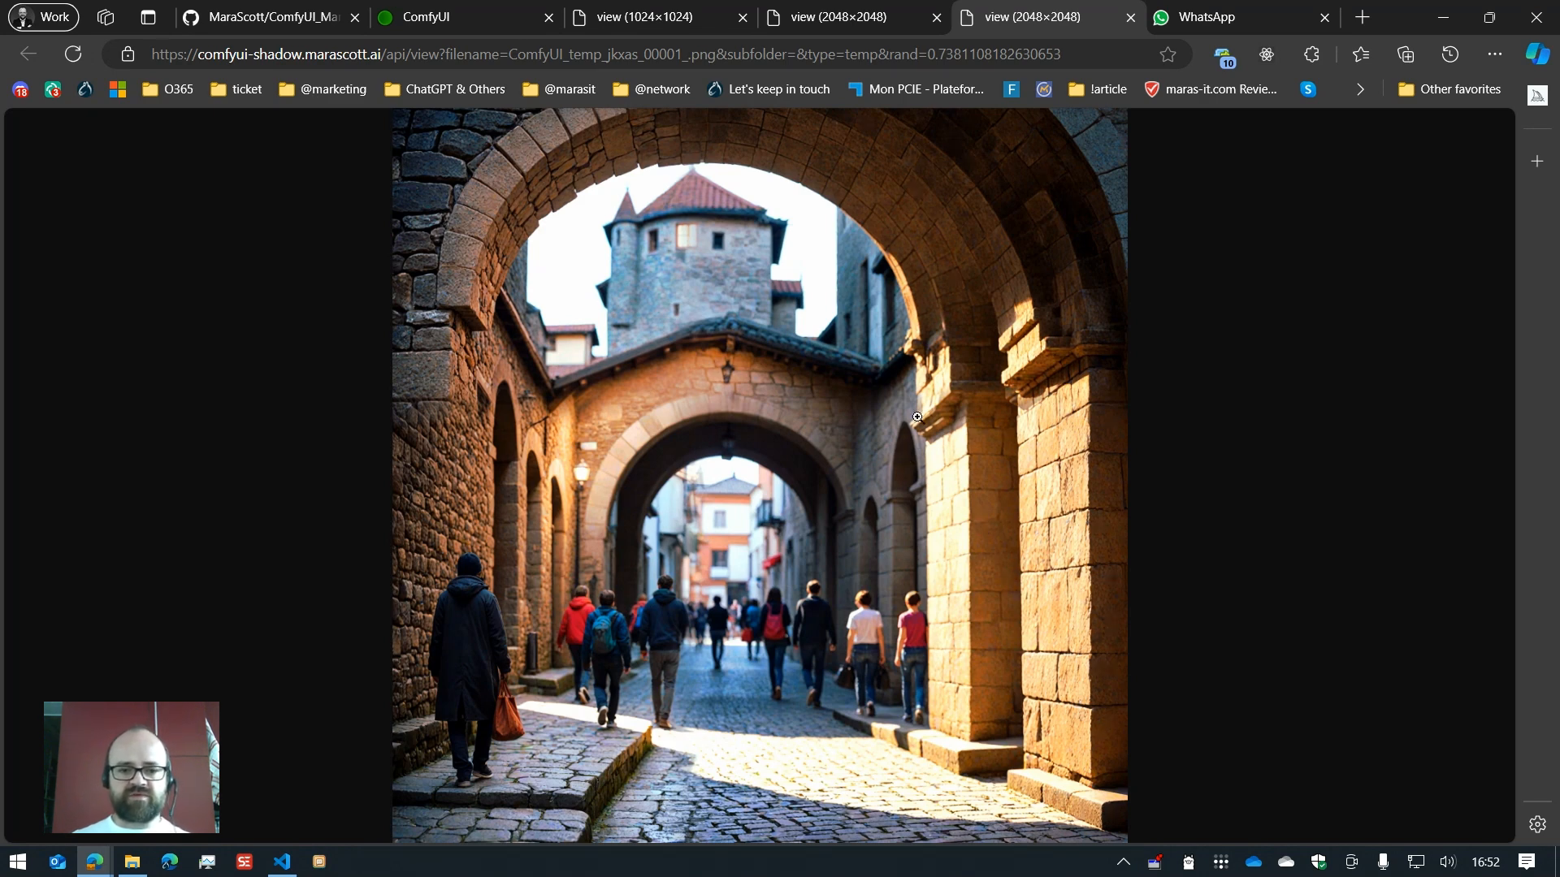
pyautogui.click(430, 19)
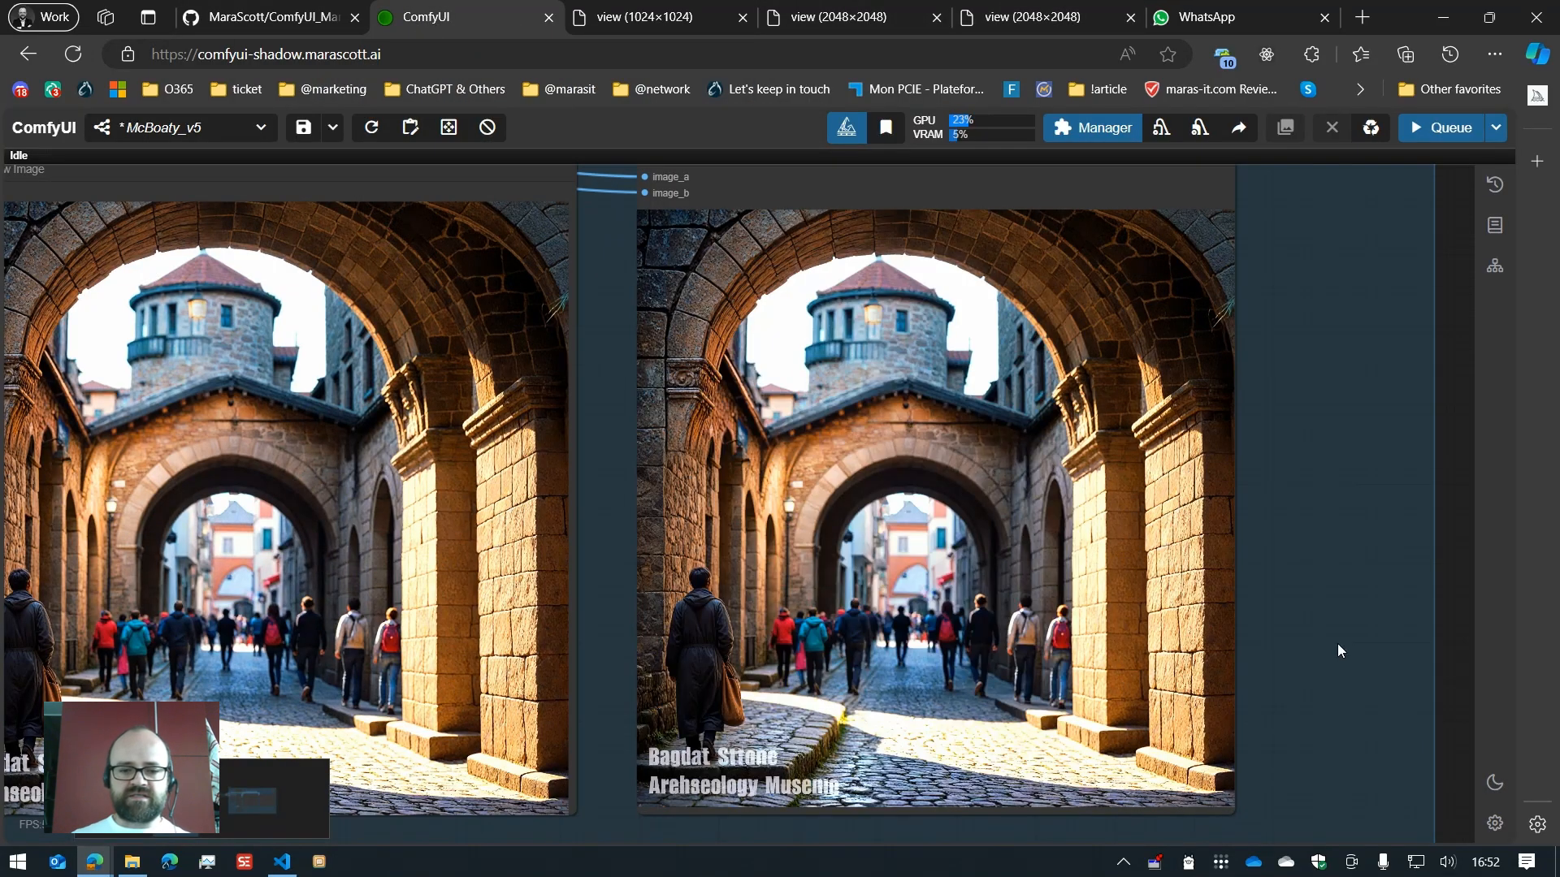
pyautogui.click(854, 22)
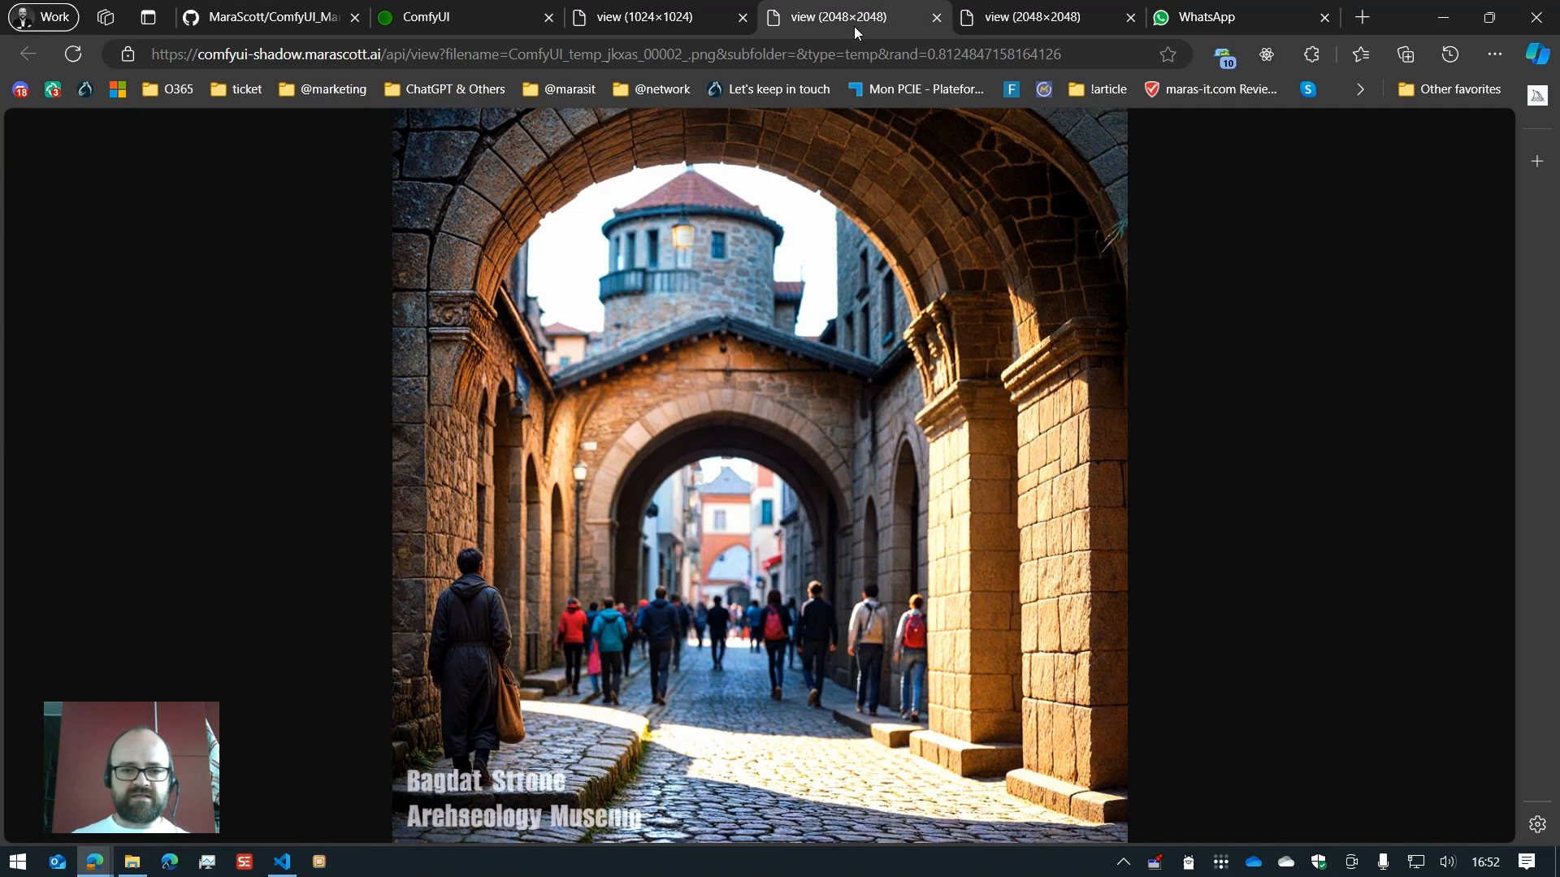
pyautogui.click(1033, 20)
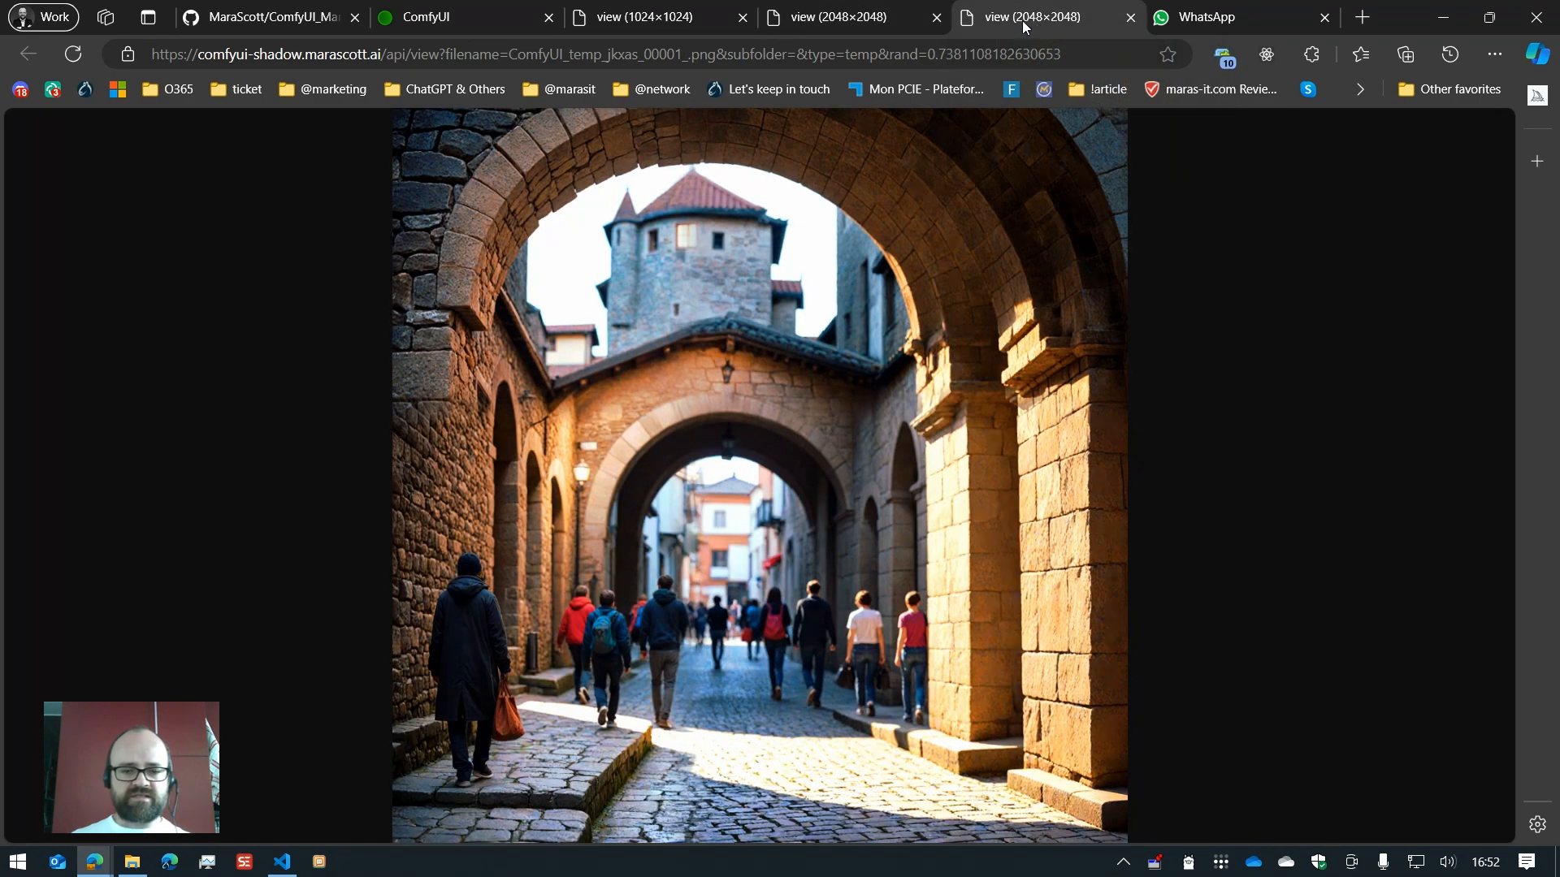
pyautogui.click(671, 19)
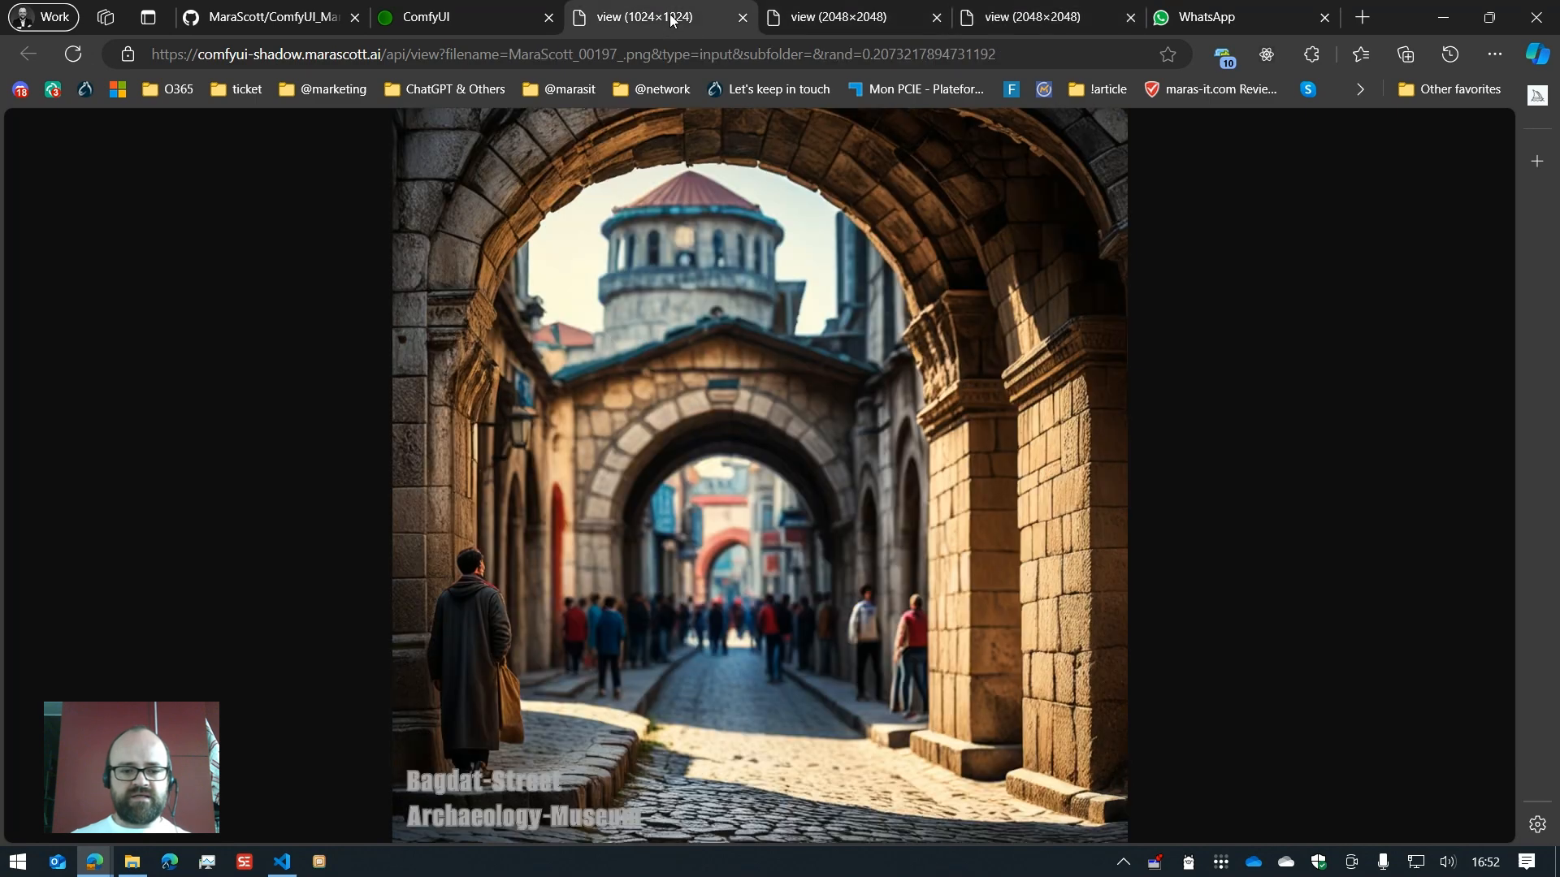
# Step: Return to the ComfyUI workflow, bring up the Large Refiner settings and queue a new run
pyautogui.click(439, 9)
pyautogui.scroll(-7, 504, 571)
pyautogui.moveTo(210, 618); pyautogui.dragTo(395, 638)
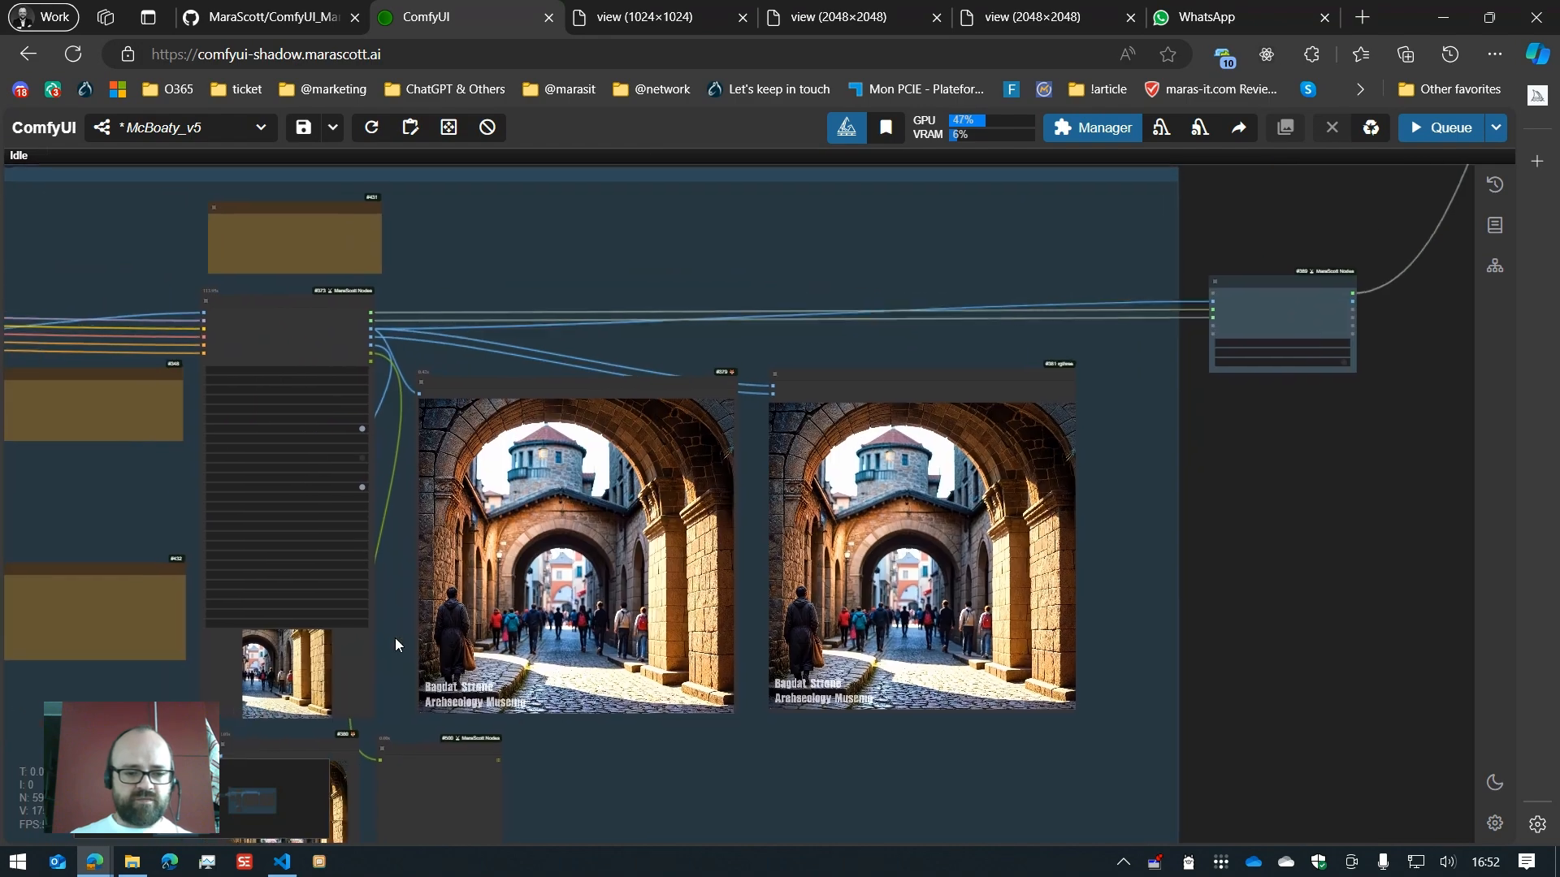
pyautogui.scroll(9, 395, 637)
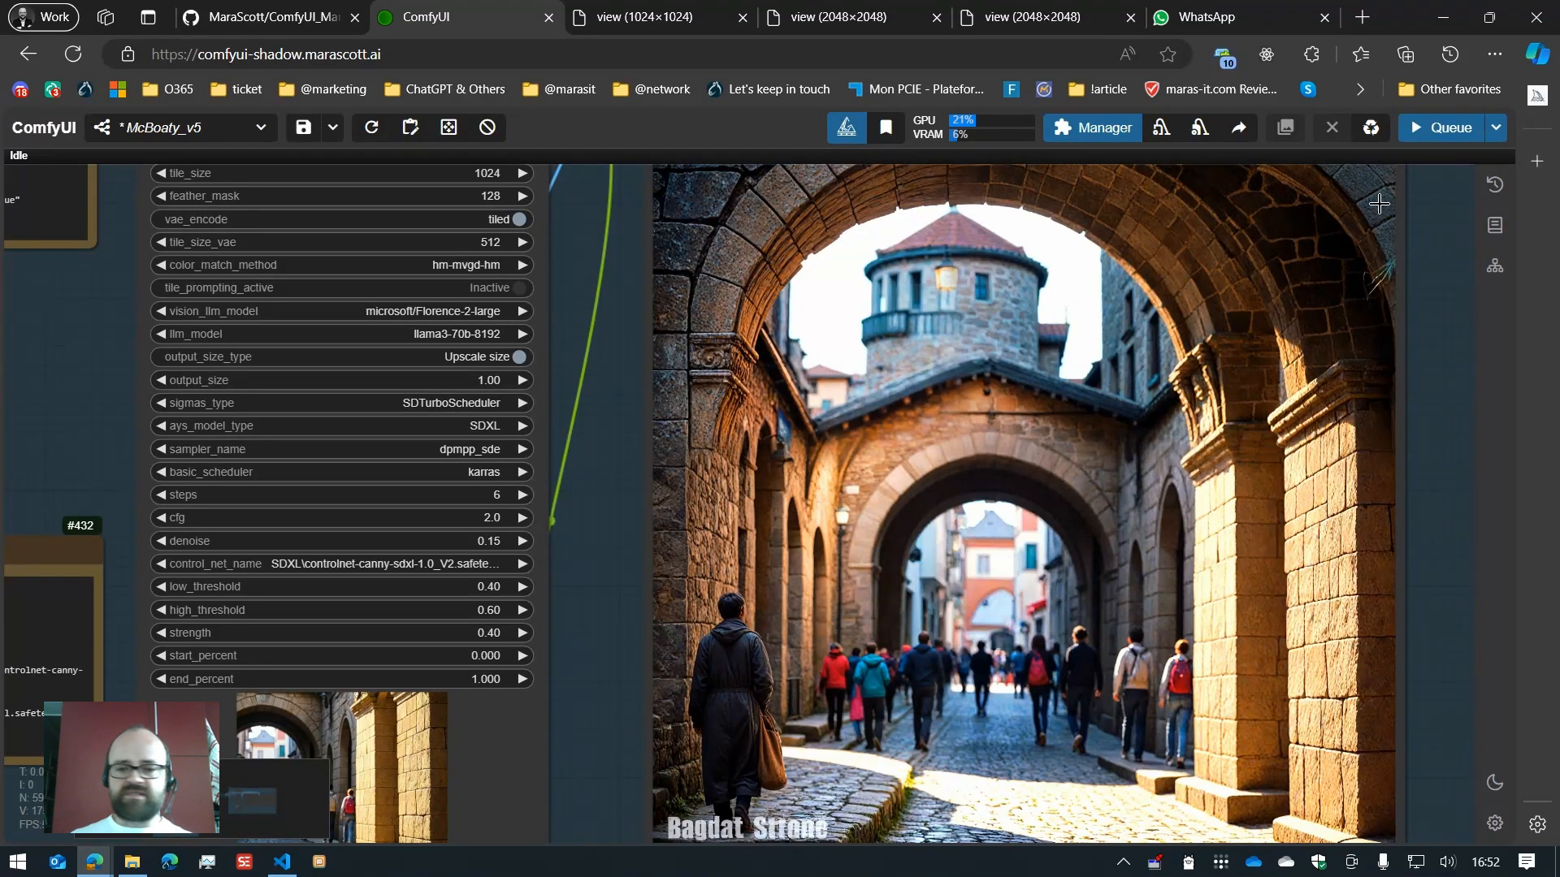
pyautogui.click(1446, 132)
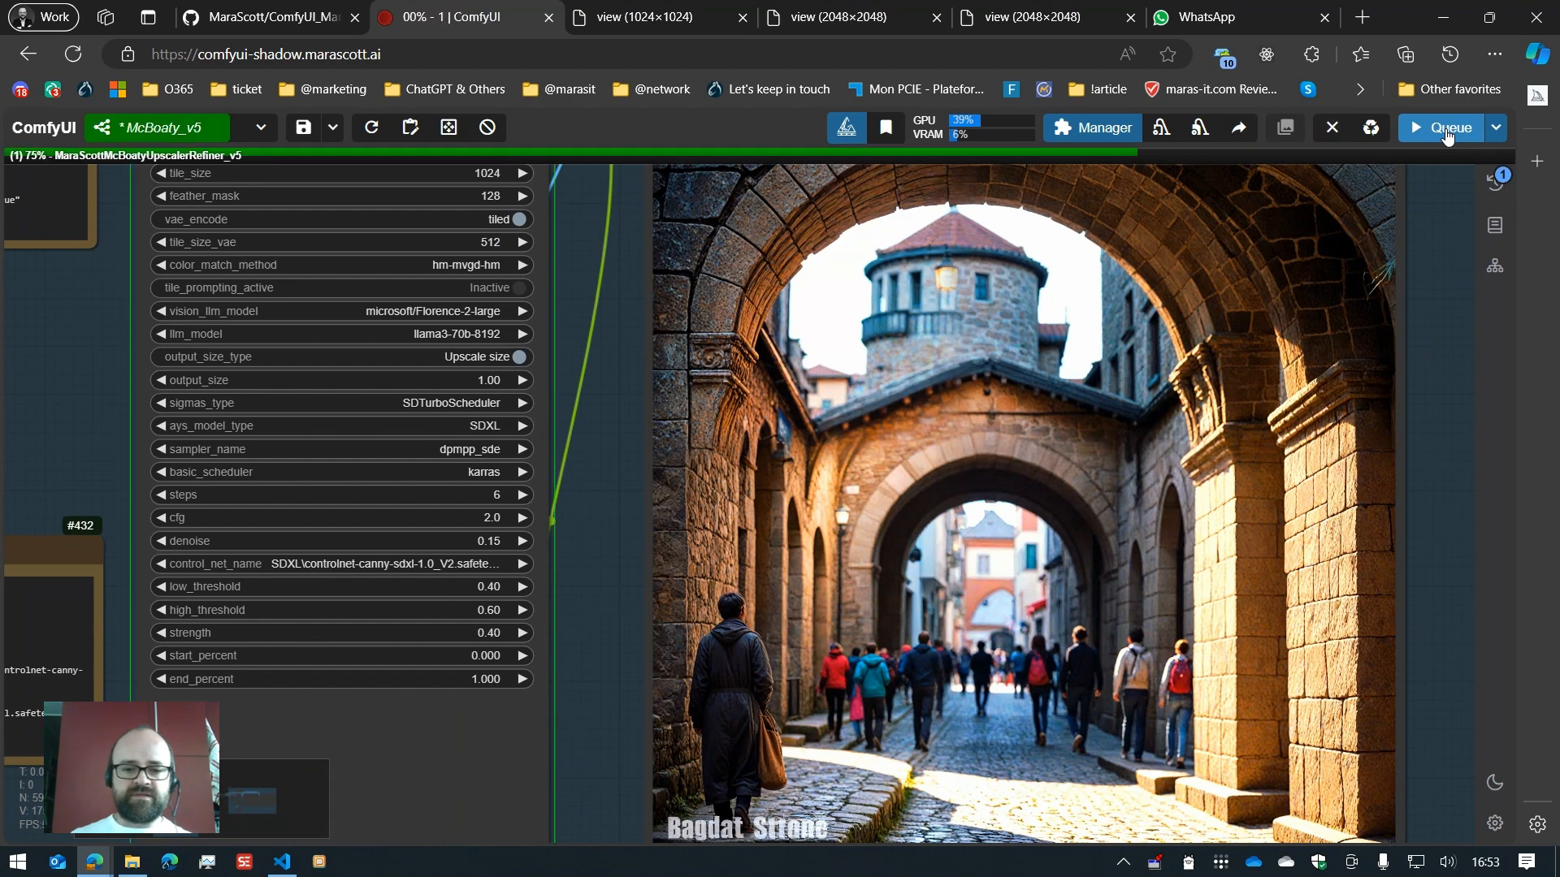
# Step: Review the Large Refiner node's inputs, outputs and parameters while the workflow is running
pyautogui.moveTo(644, 407); pyautogui.dragTo(804, 697)
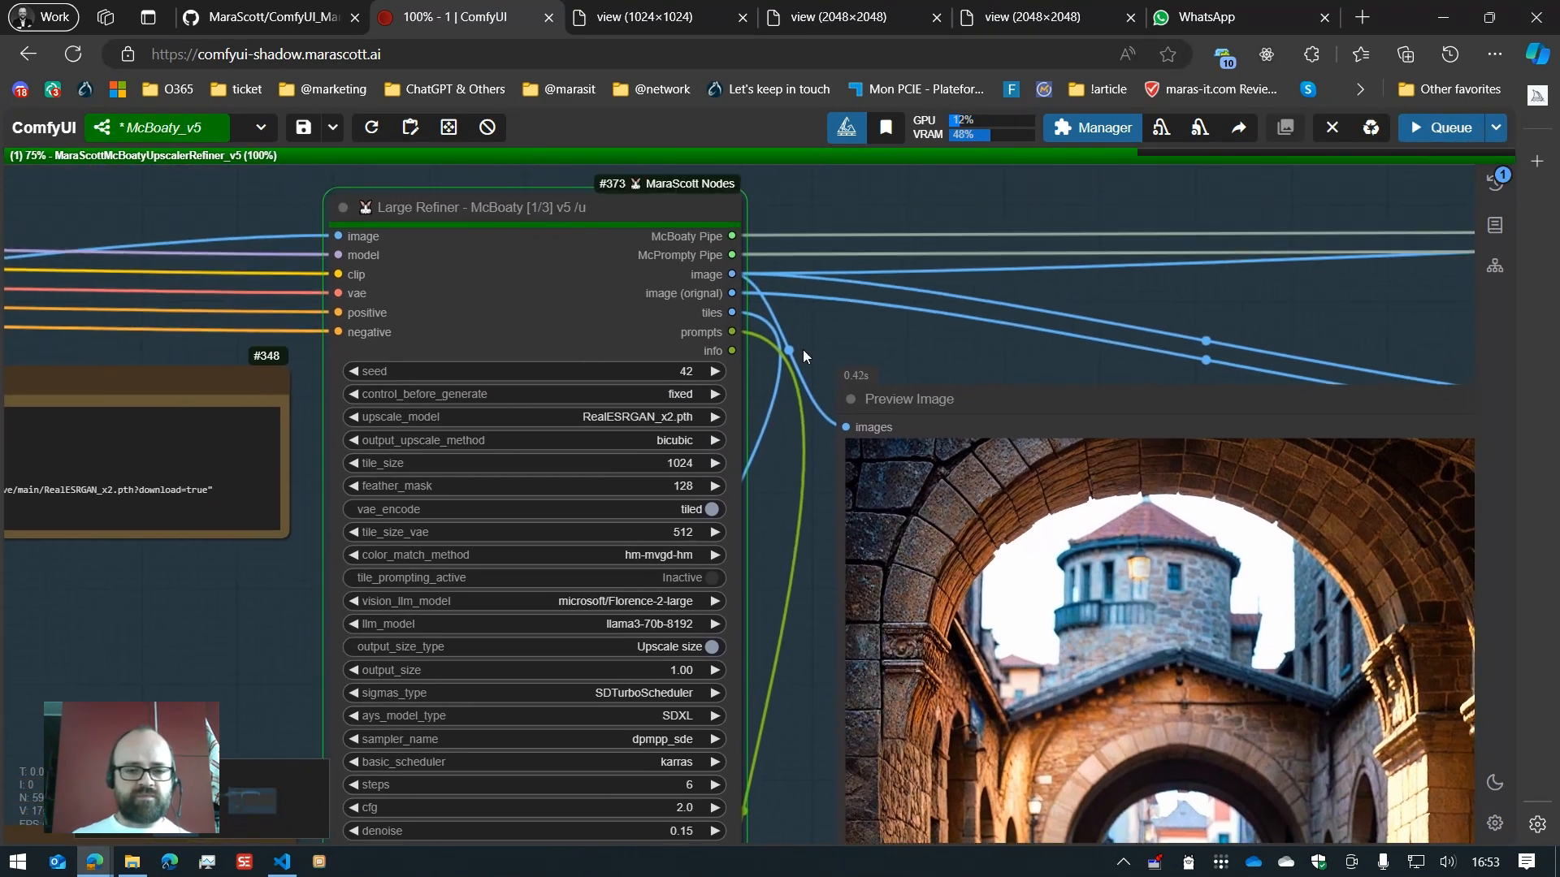
pyautogui.moveTo(803, 349); pyautogui.dragTo(825, 393)
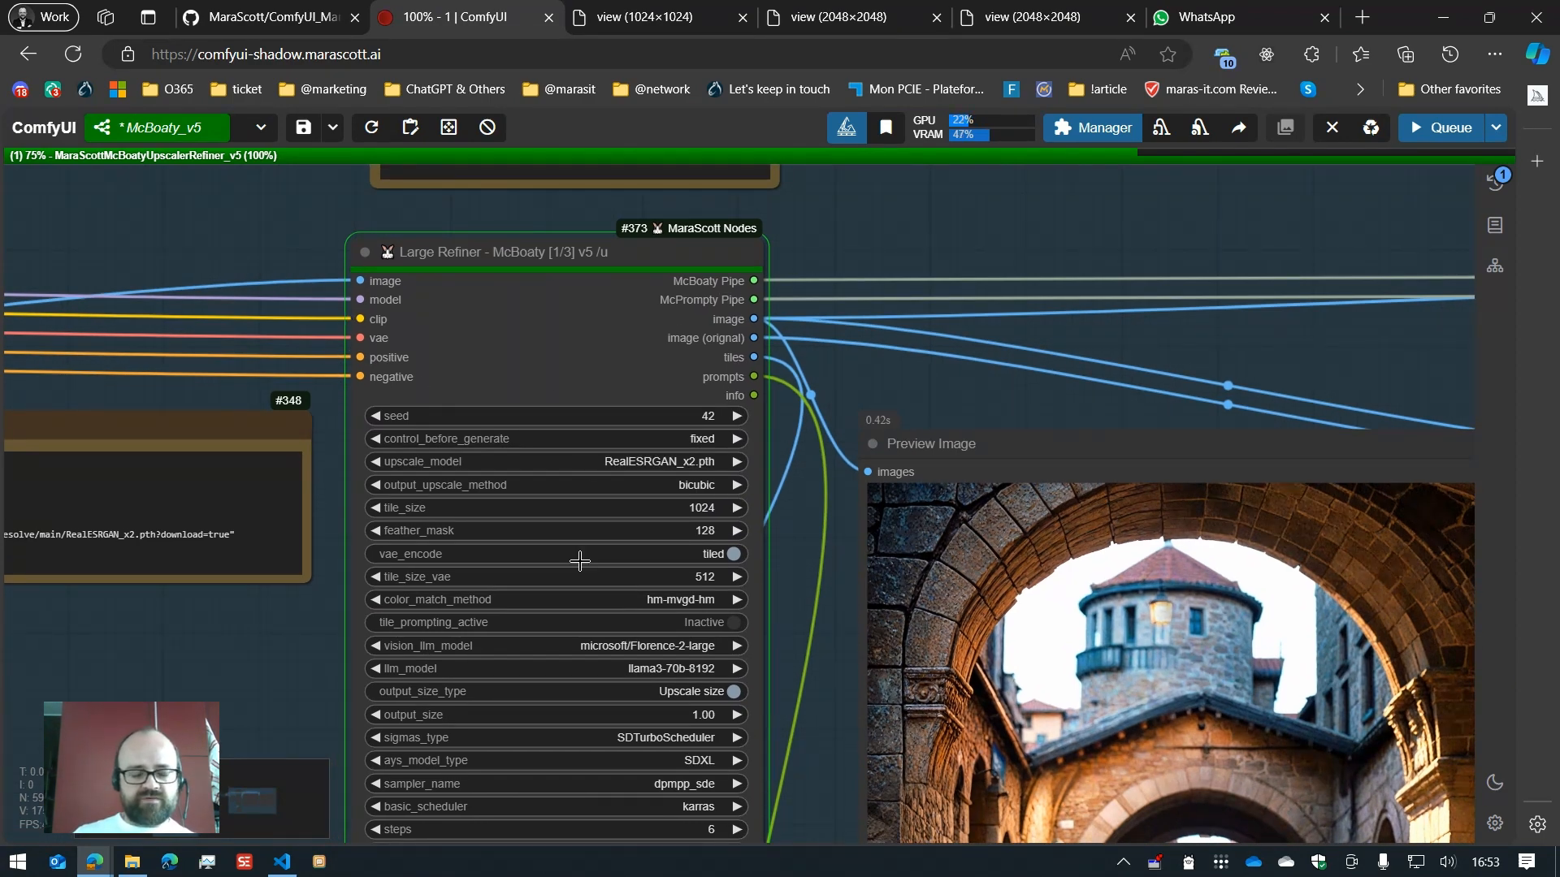
pyautogui.scroll(1, 530, 260)
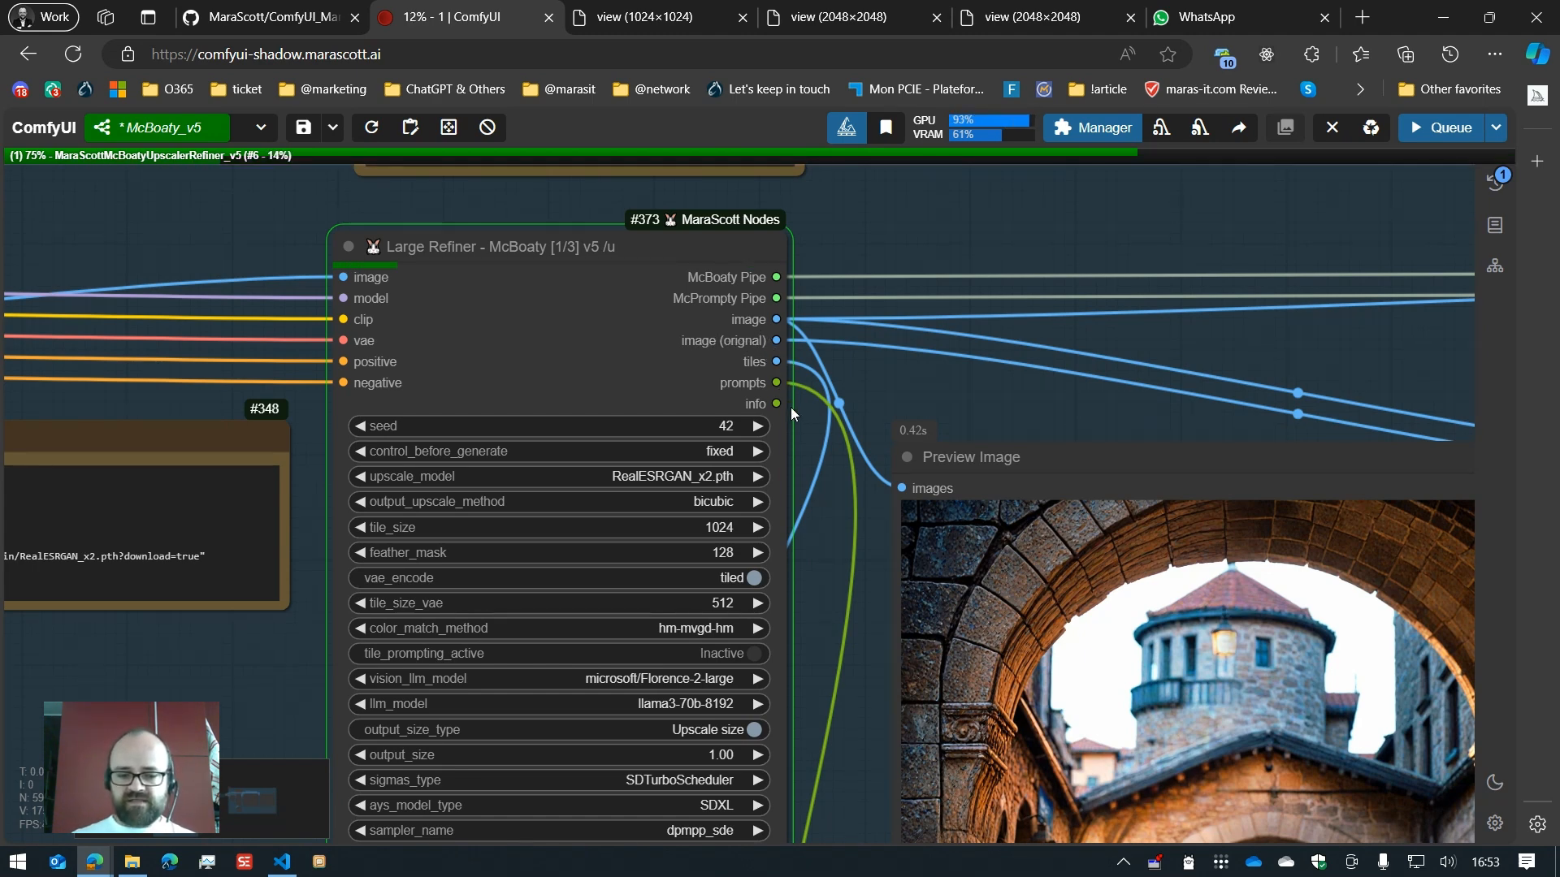
pyautogui.scroll(-10, 829, 529)
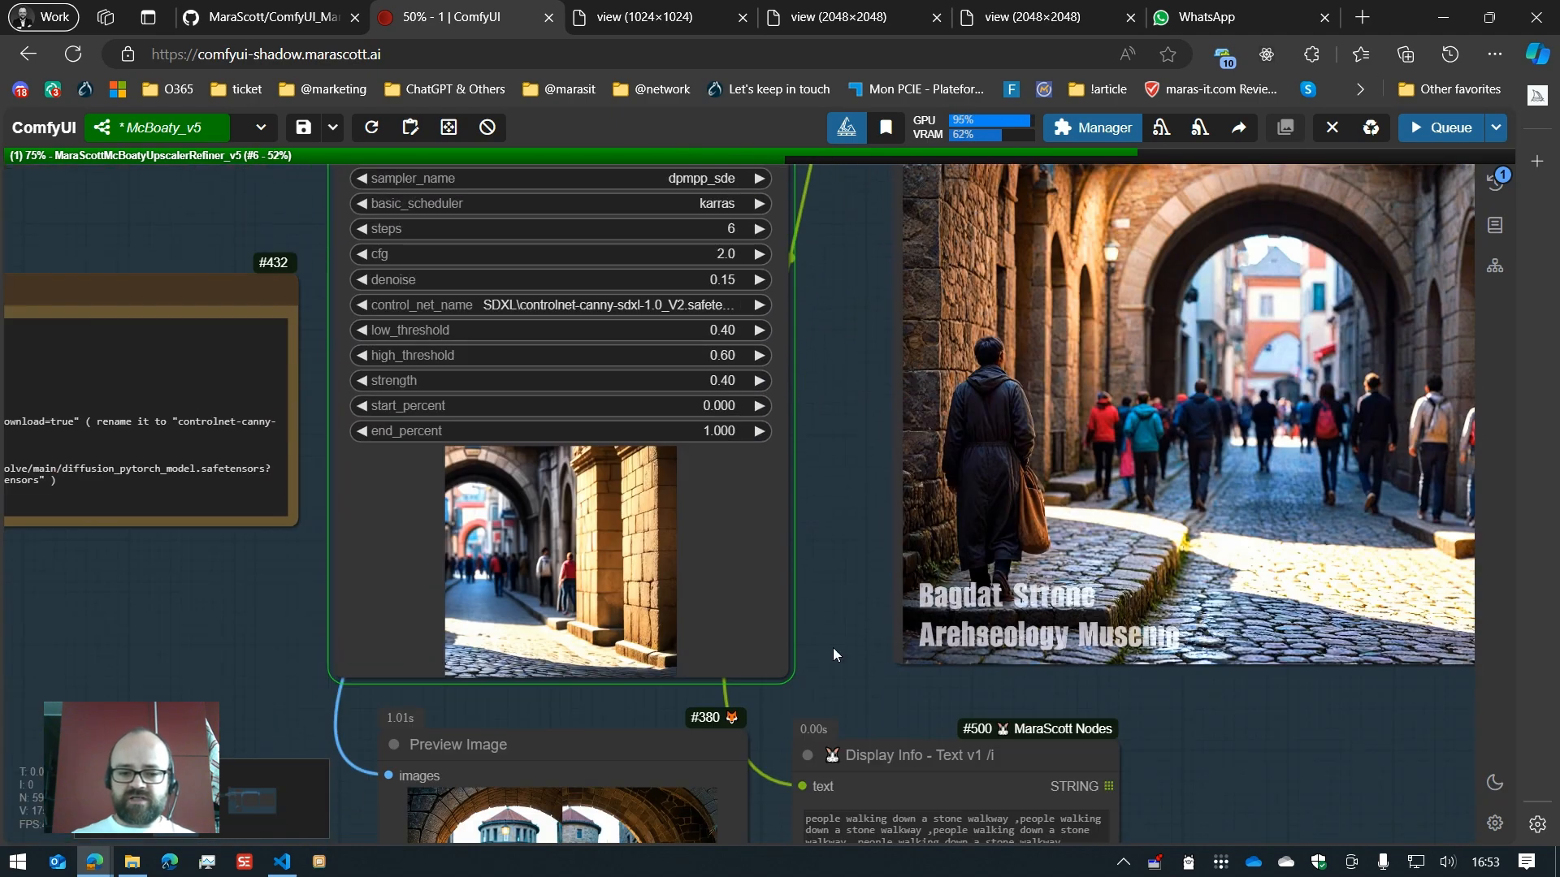
pyautogui.moveTo(832, 647); pyautogui.dragTo(863, 738)
pyautogui.scroll(-3, 807, 401)
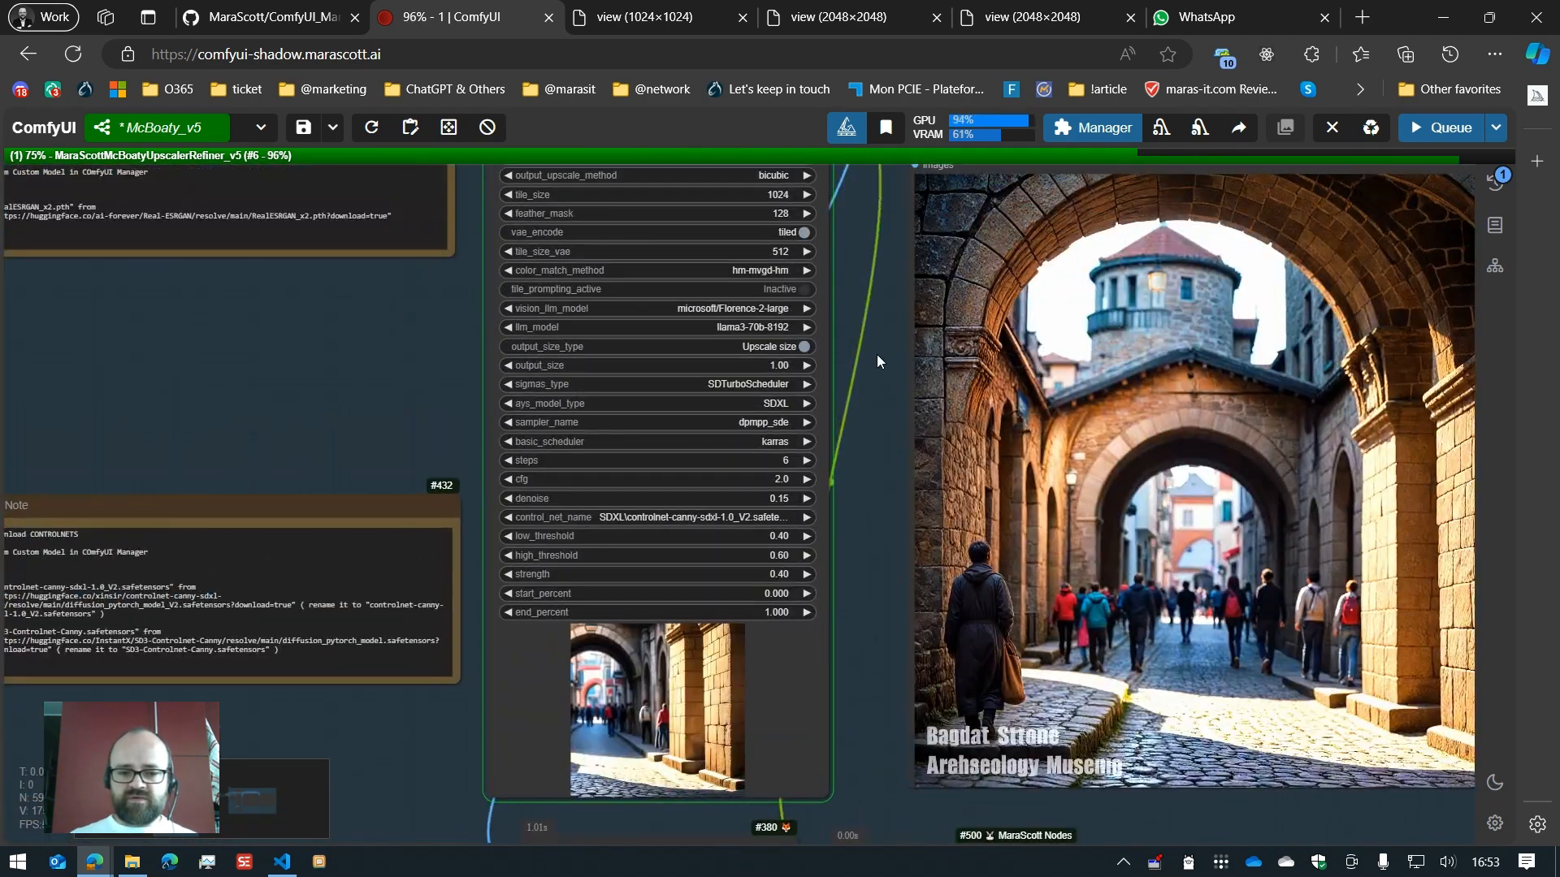
# Step: Look through the Large Refiner's available upscale models and select RealESRGAN_x2.pth
pyautogui.moveTo(880, 350); pyautogui.dragTo(874, 592)
pyautogui.scroll(4, 847, 453)
pyautogui.moveTo(854, 467); pyautogui.dragTo(908, 403)
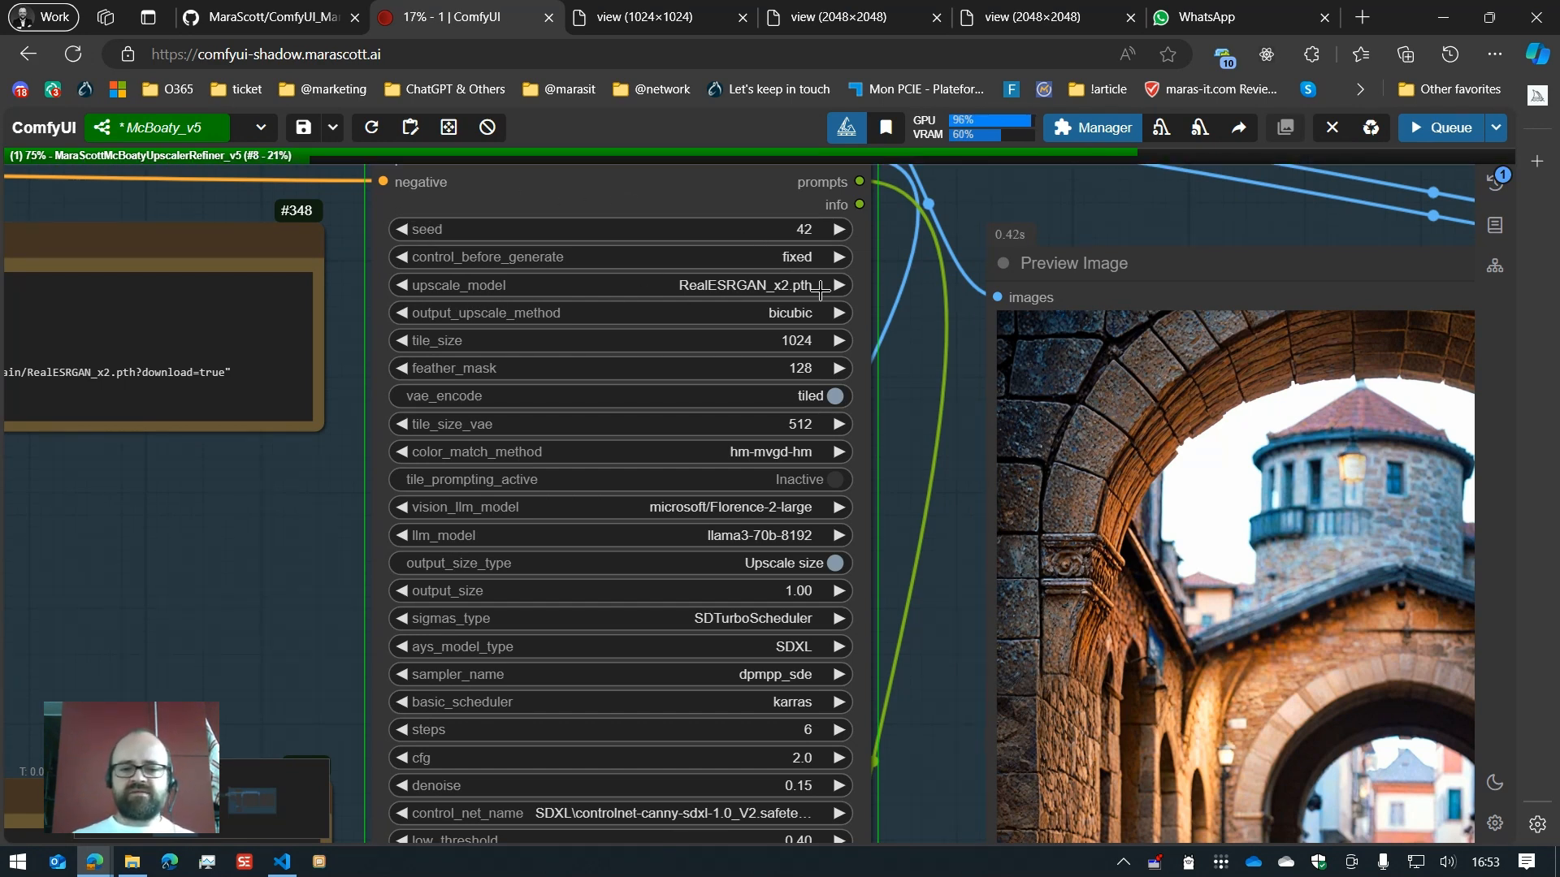
pyautogui.click(771, 280)
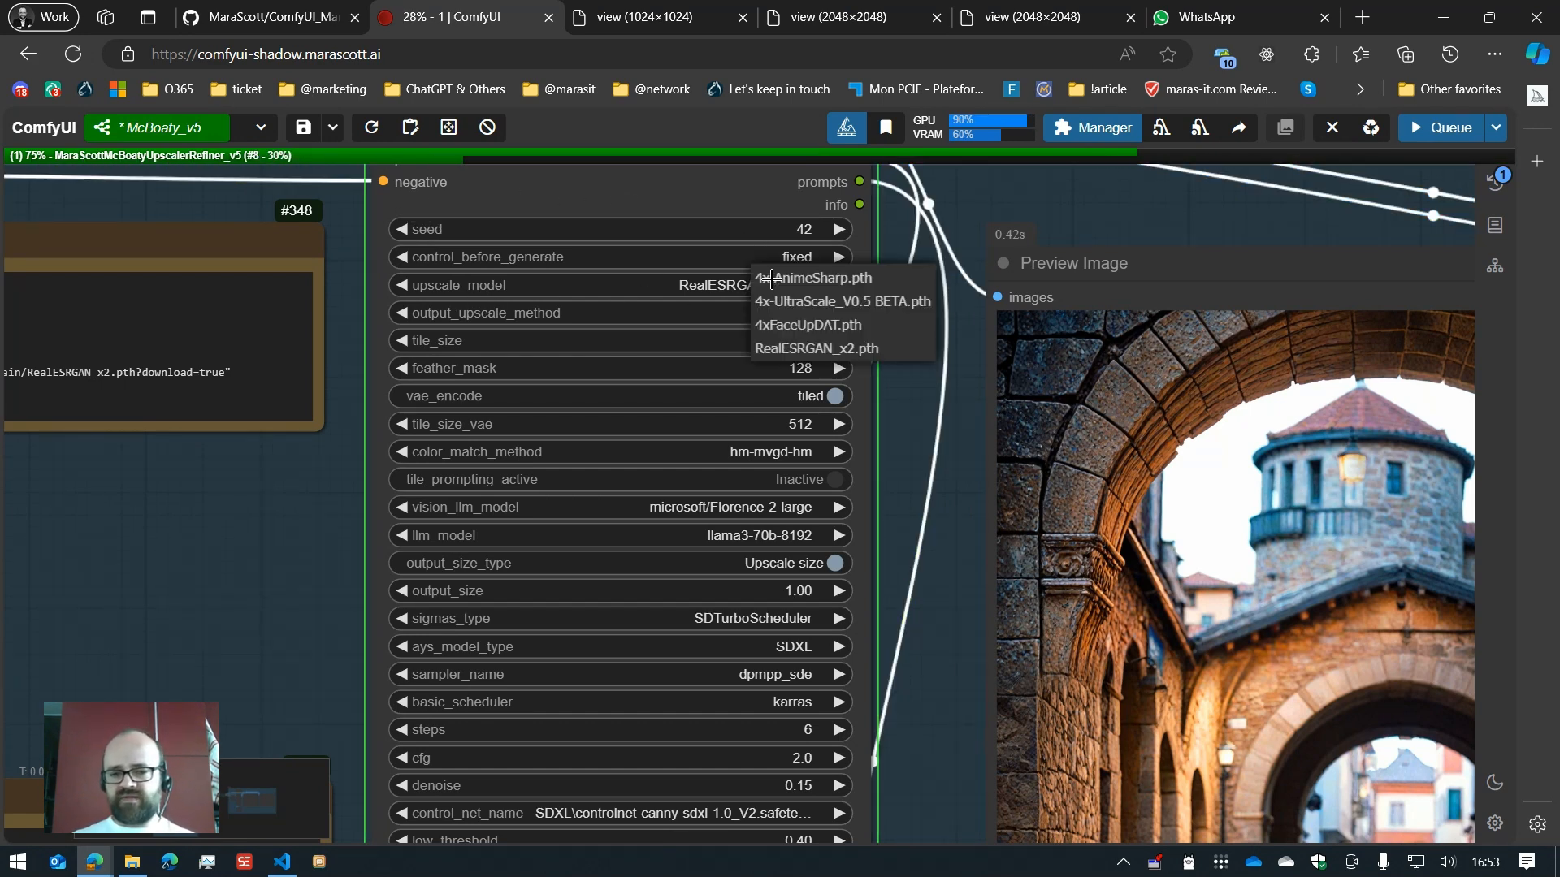
pyautogui.click(793, 349)
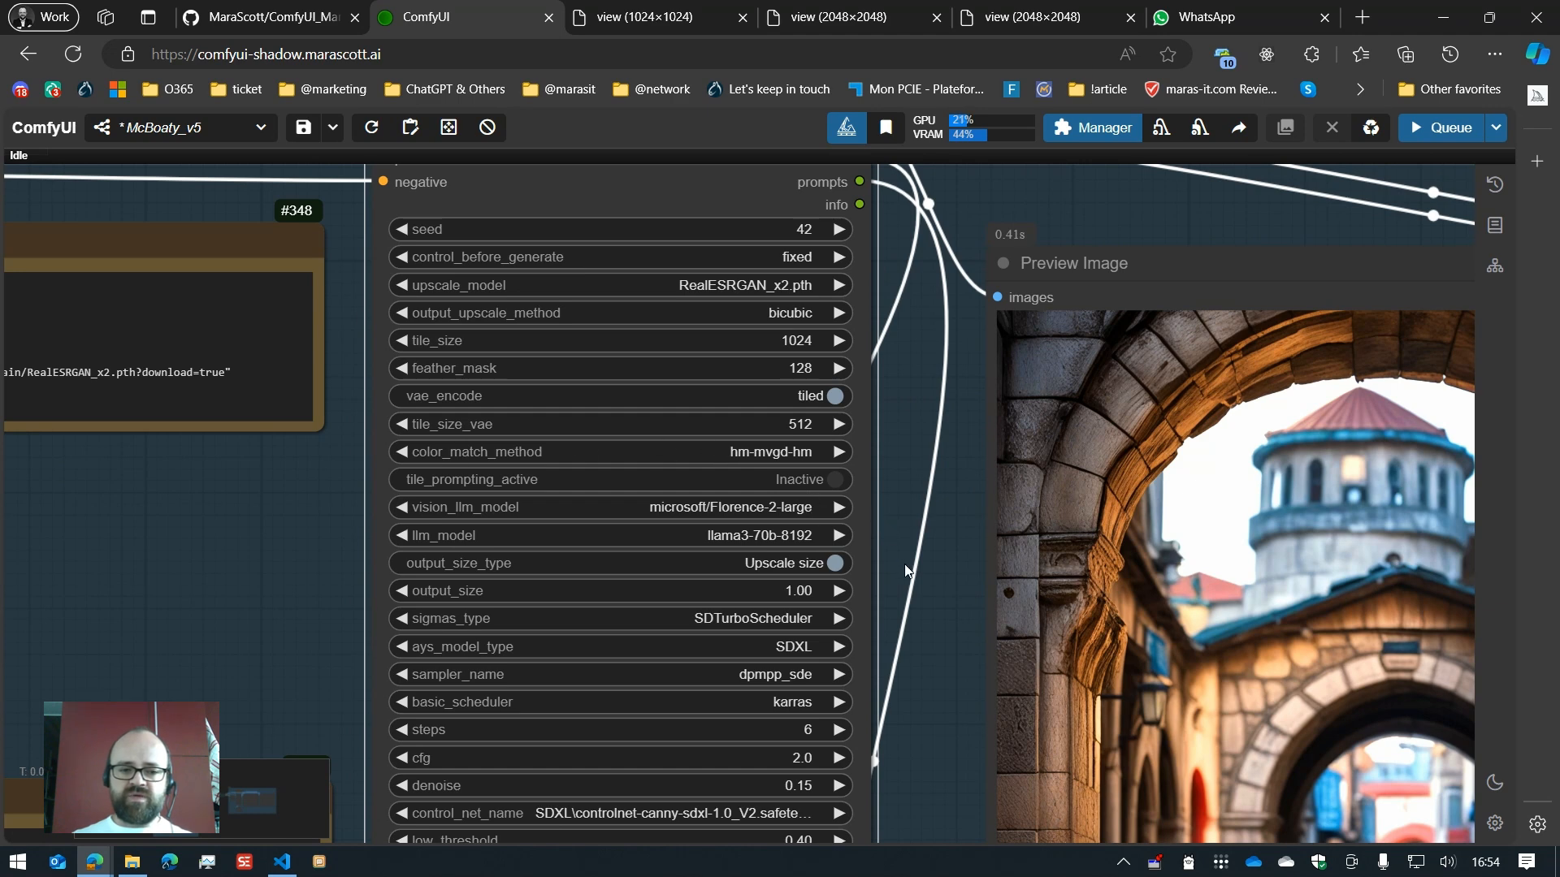
# Step: Look through the Large Refiner's color match methods and select hm-mvgd-hm
pyautogui.moveTo(907, 571); pyautogui.dragTo(917, 499)
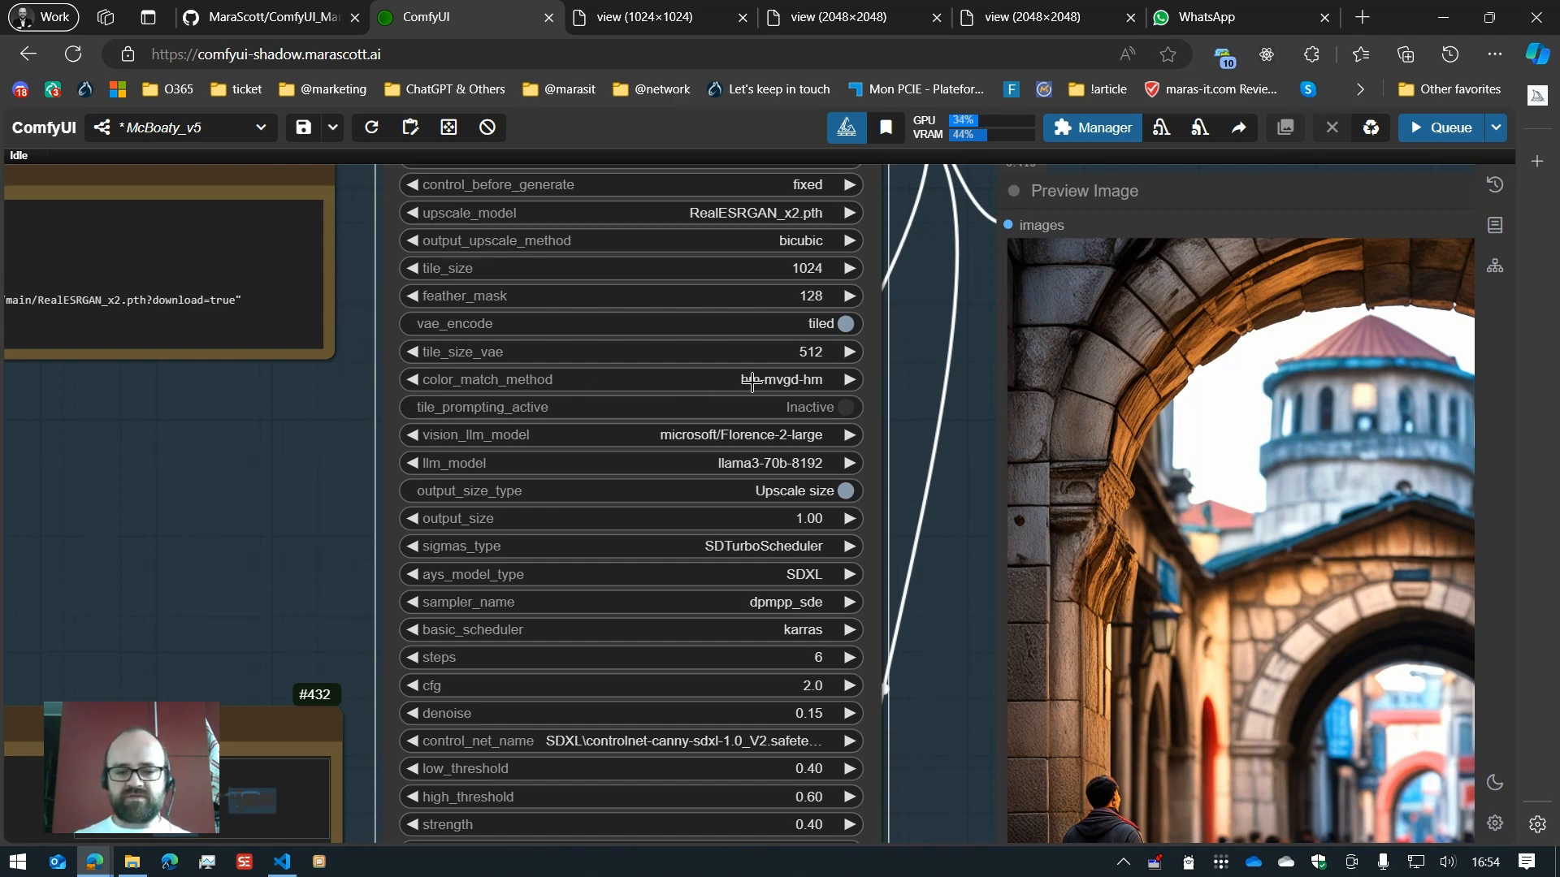
pyautogui.click(776, 381)
pyautogui.click(713, 385)
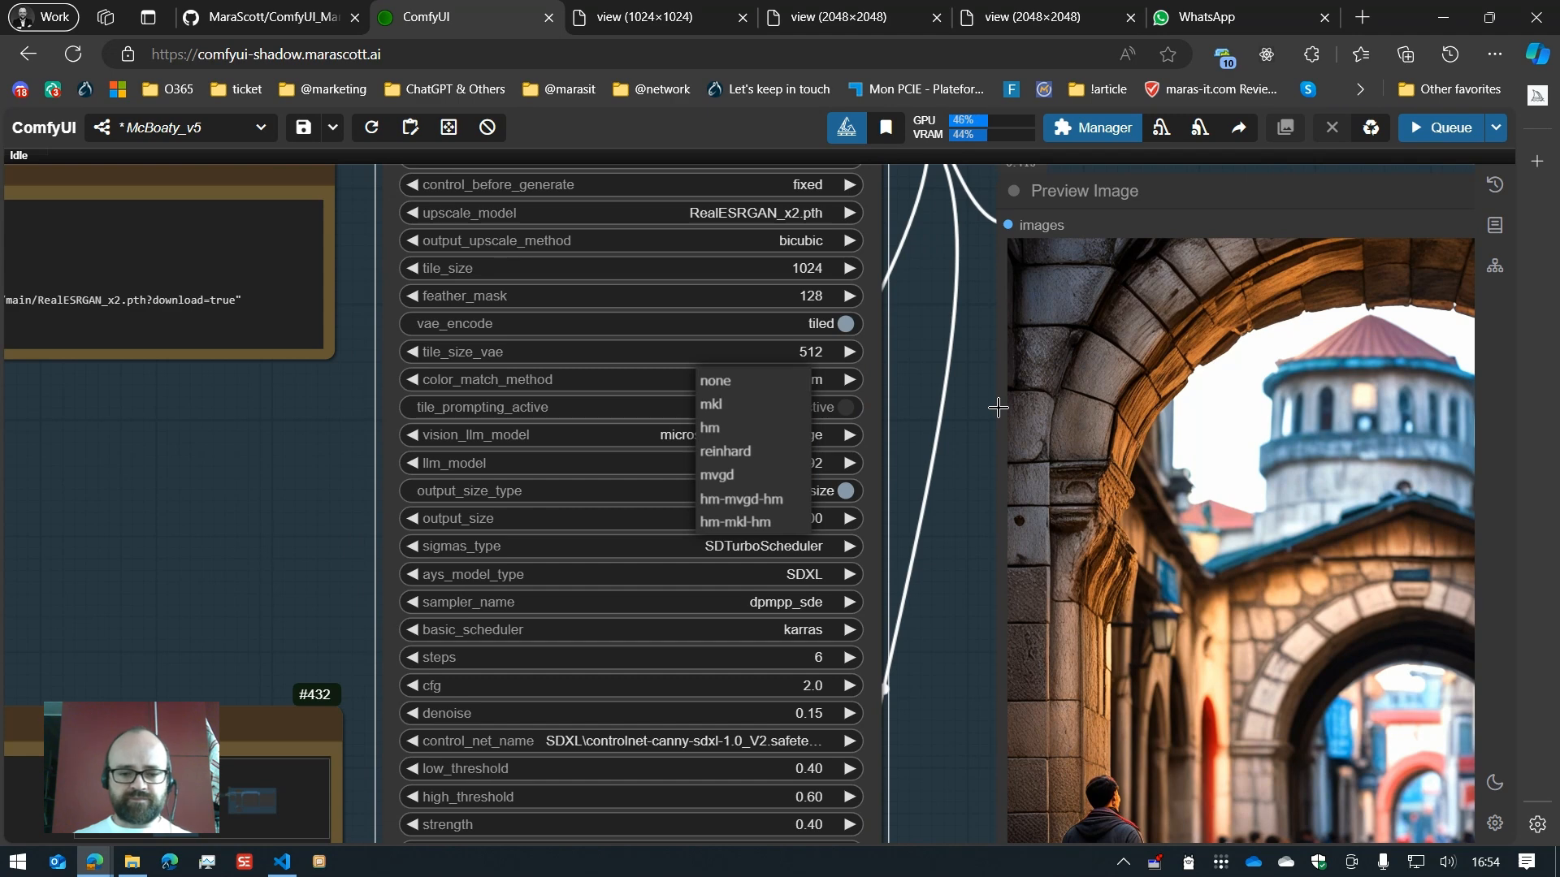
pyautogui.click(741, 499)
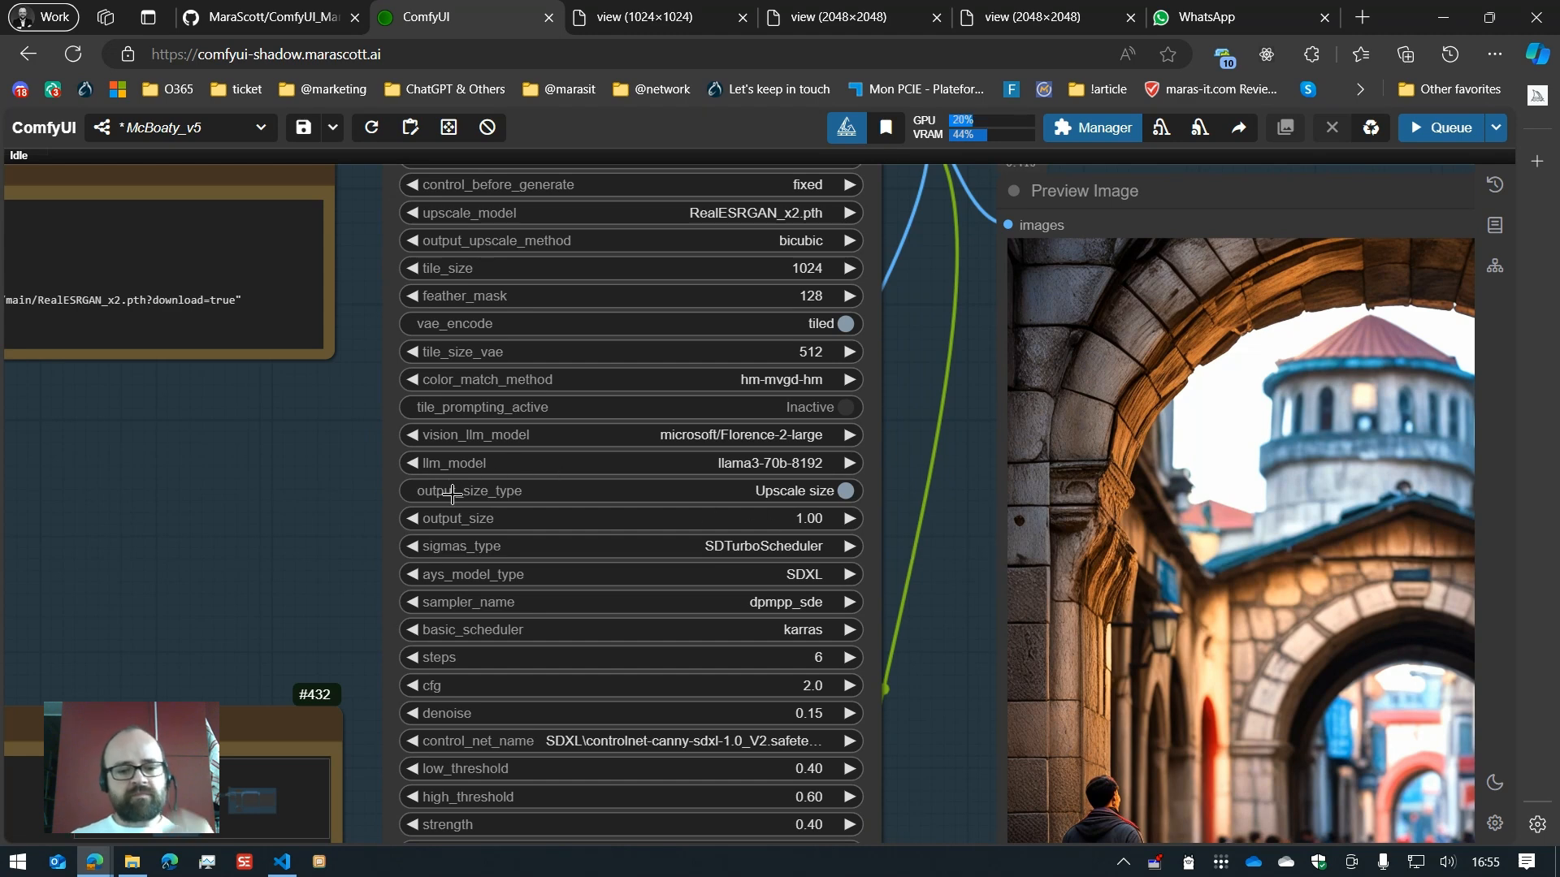
# Step: Switch the Large Refiner's output_size_type to Custom size and set output_size to 1.5
pyautogui.click(820, 491)
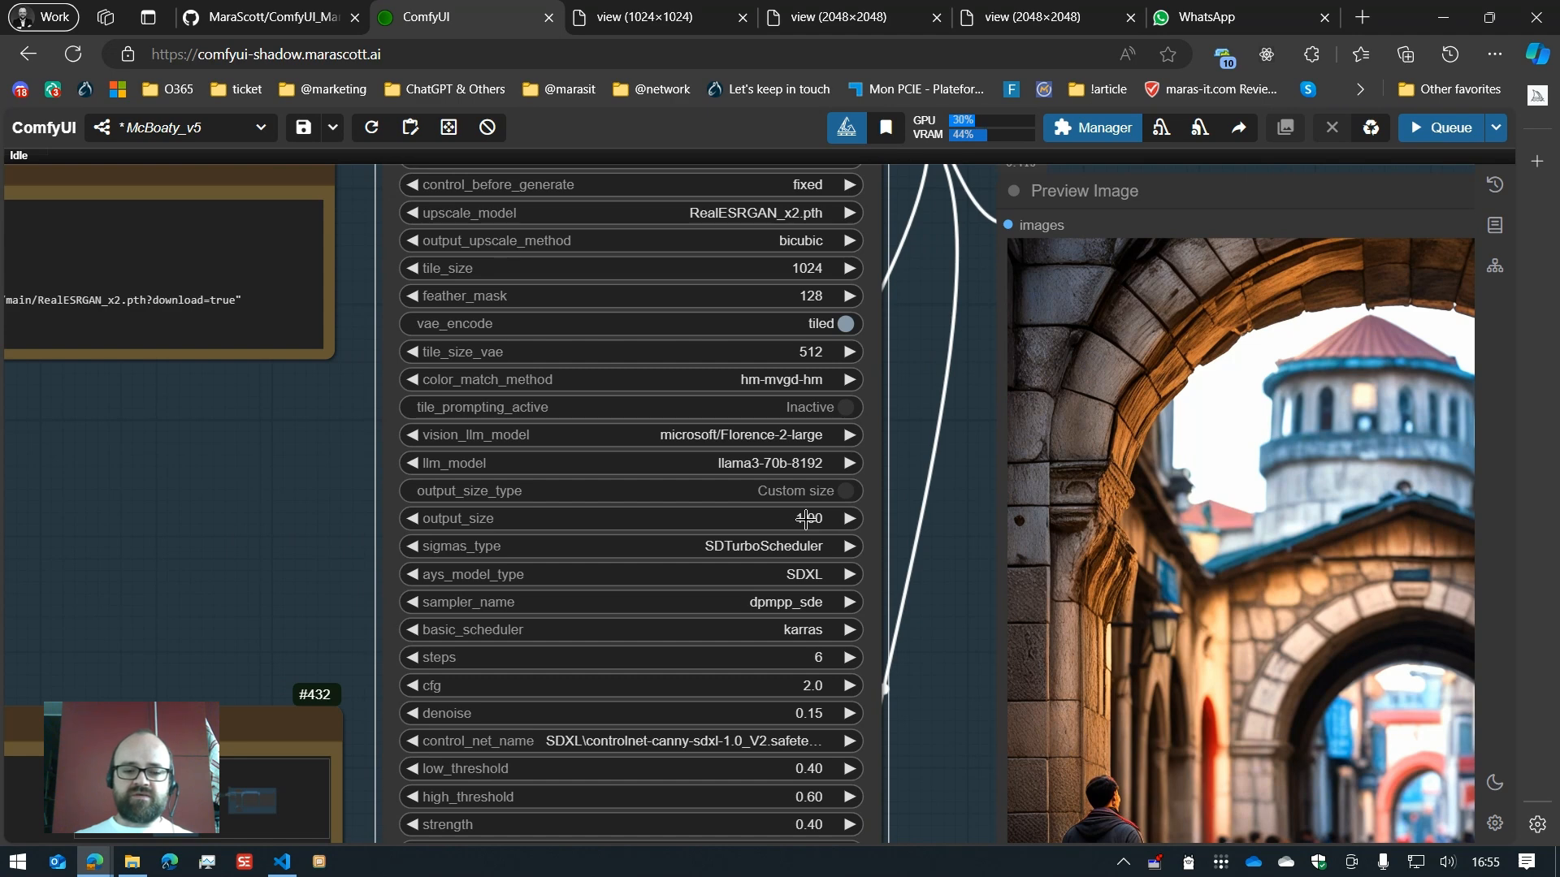
pyautogui.moveTo(806, 520); pyautogui.dragTo(422, 520)
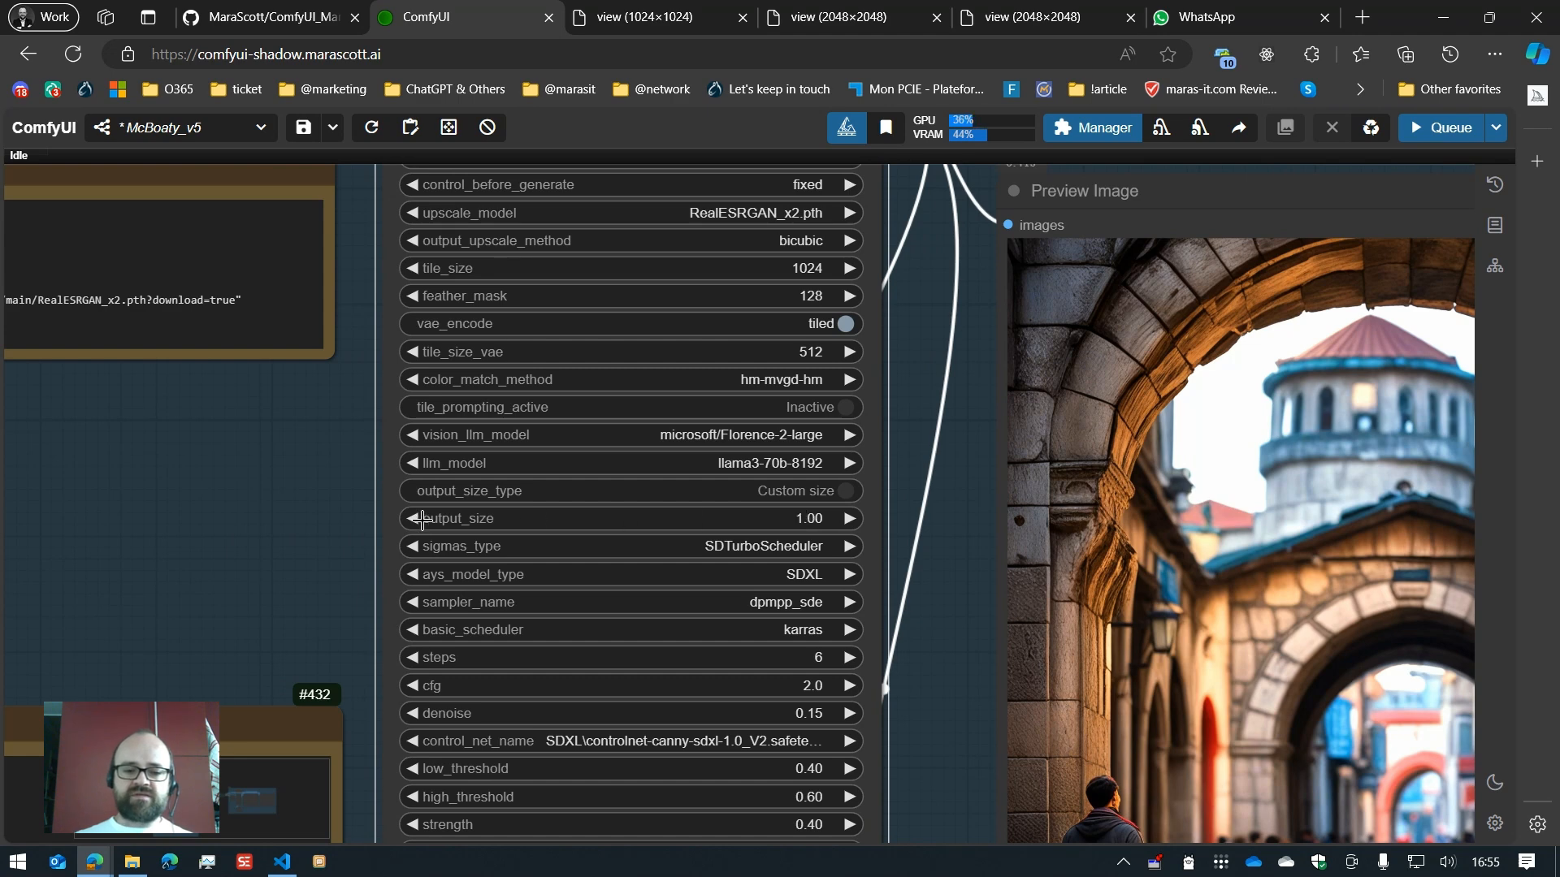
pyautogui.click(797, 518)
pyautogui.write('1.5')
pyautogui.press('Return')
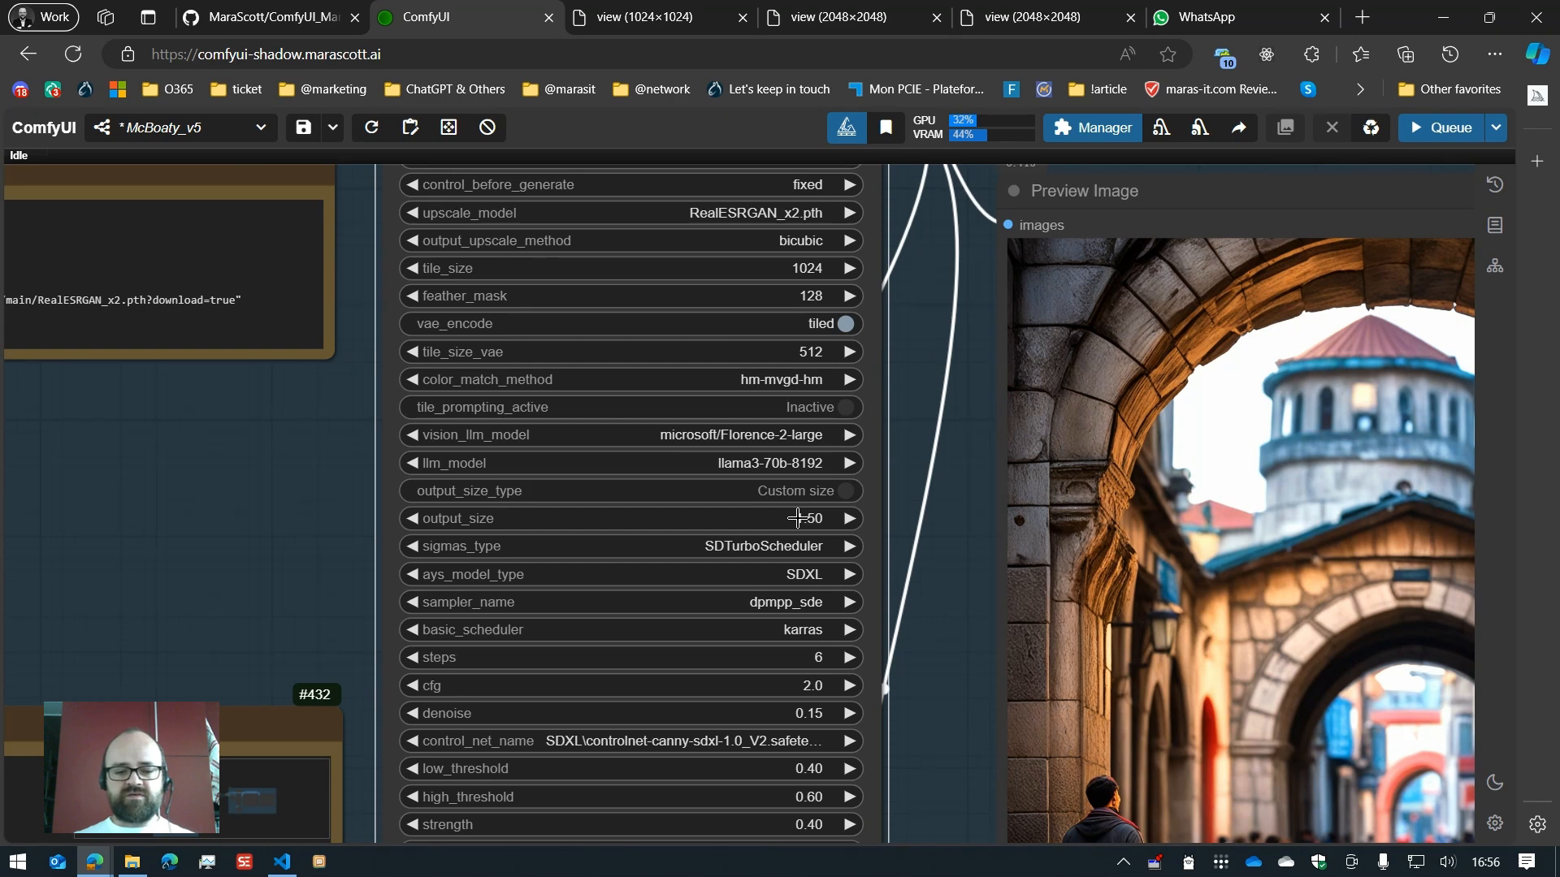
# Step: Set the Large Refiner's output_size to 2
pyautogui.click(796, 518)
pyautogui.write('2')
pyautogui.press('Return')
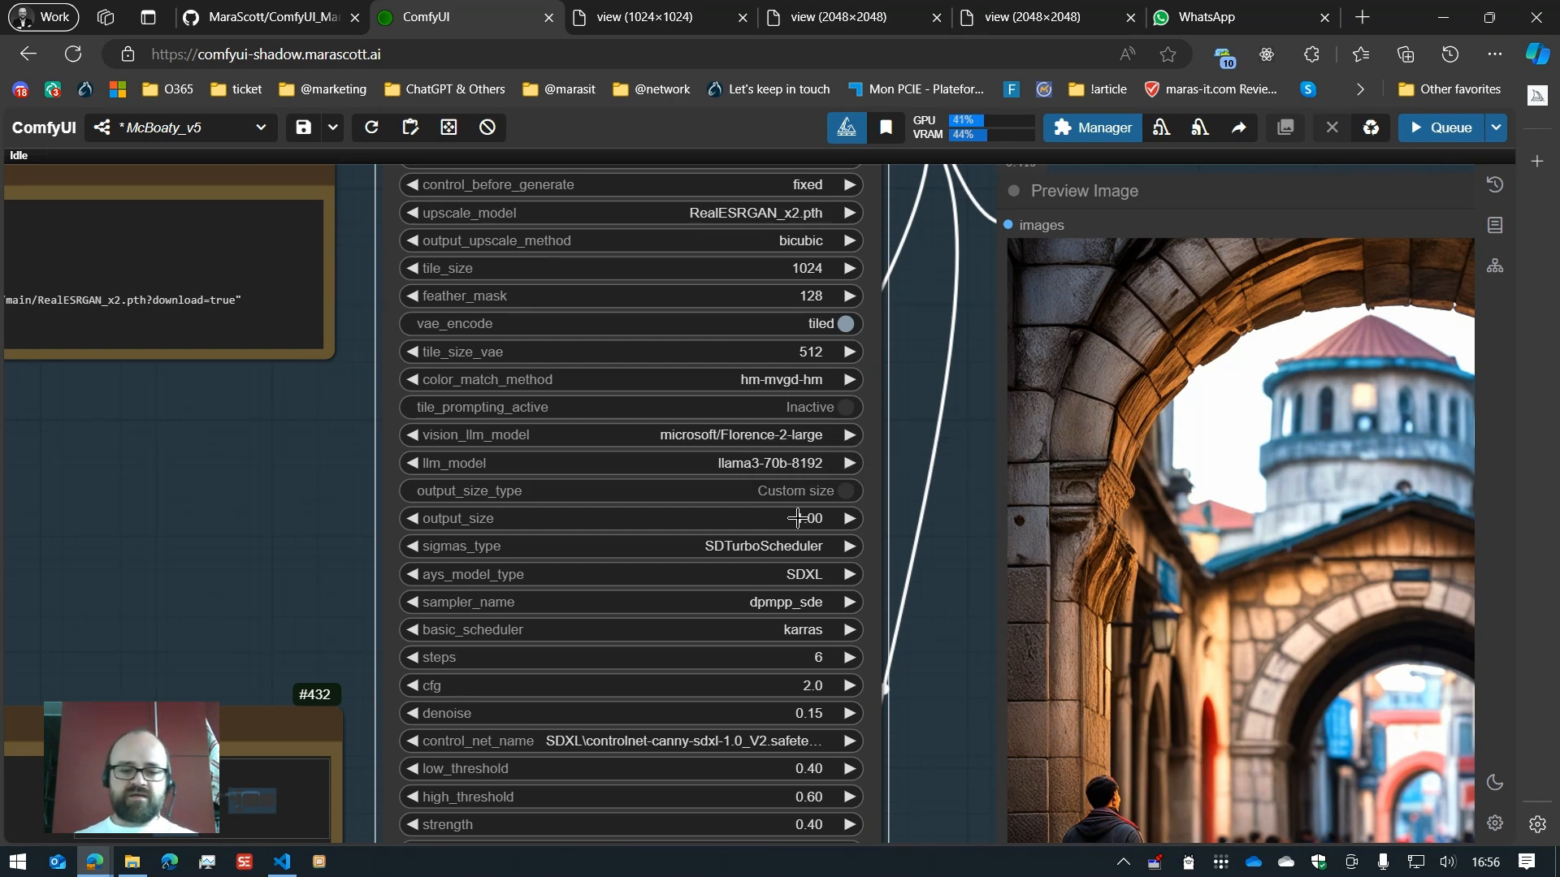
# Step: Set the Large Refiner back to Upscale size with output_size 1.00, and view the available sigmas_type schedulers
pyautogui.click(822, 493)
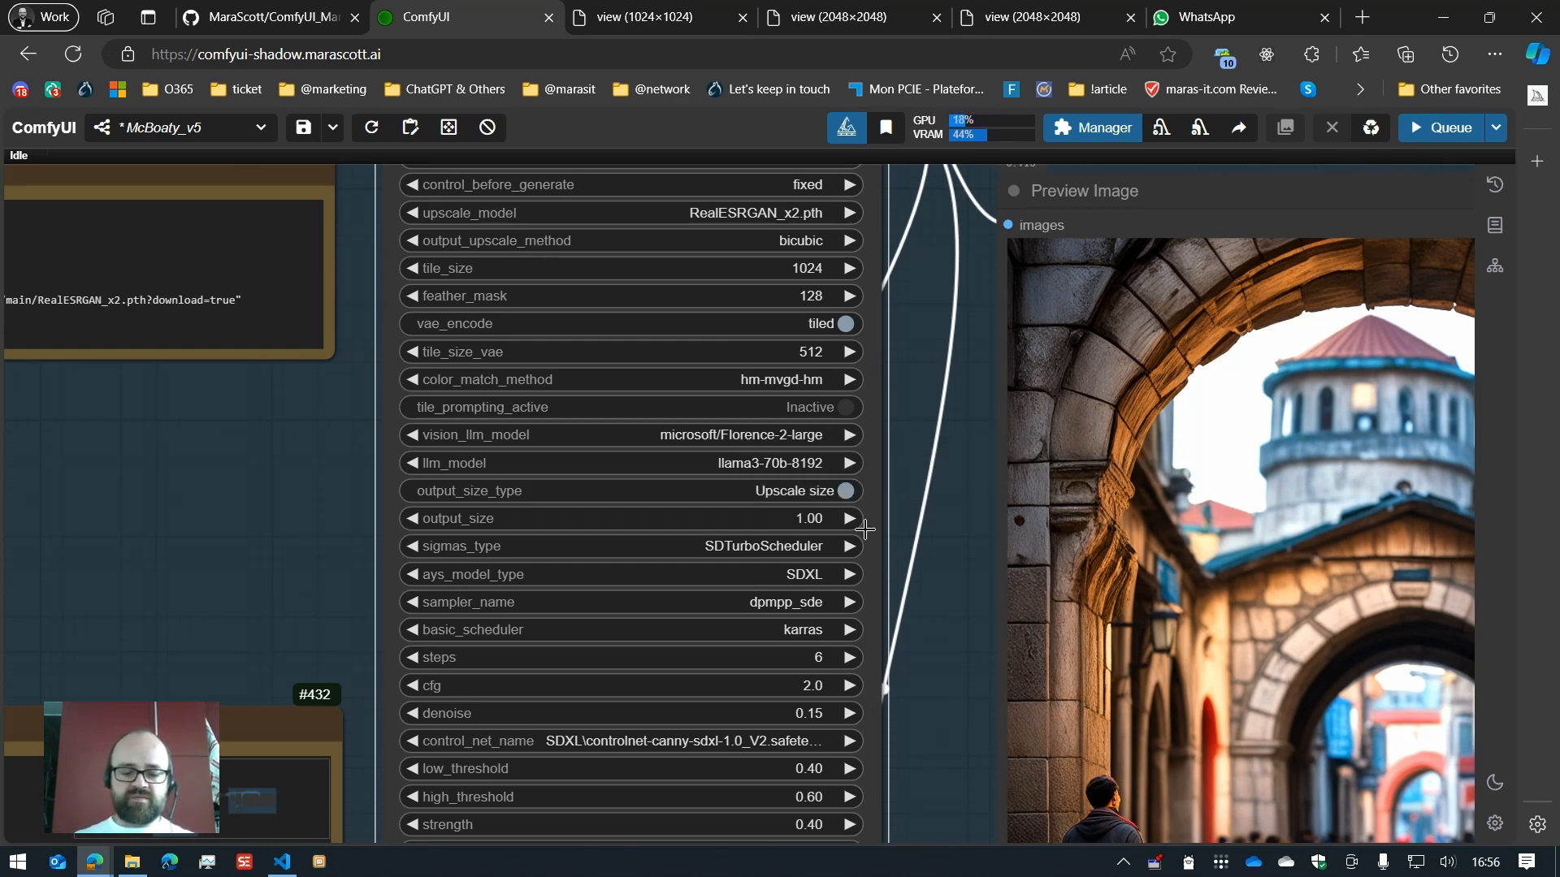
pyautogui.moveTo(924, 647); pyautogui.dragTo(910, 485)
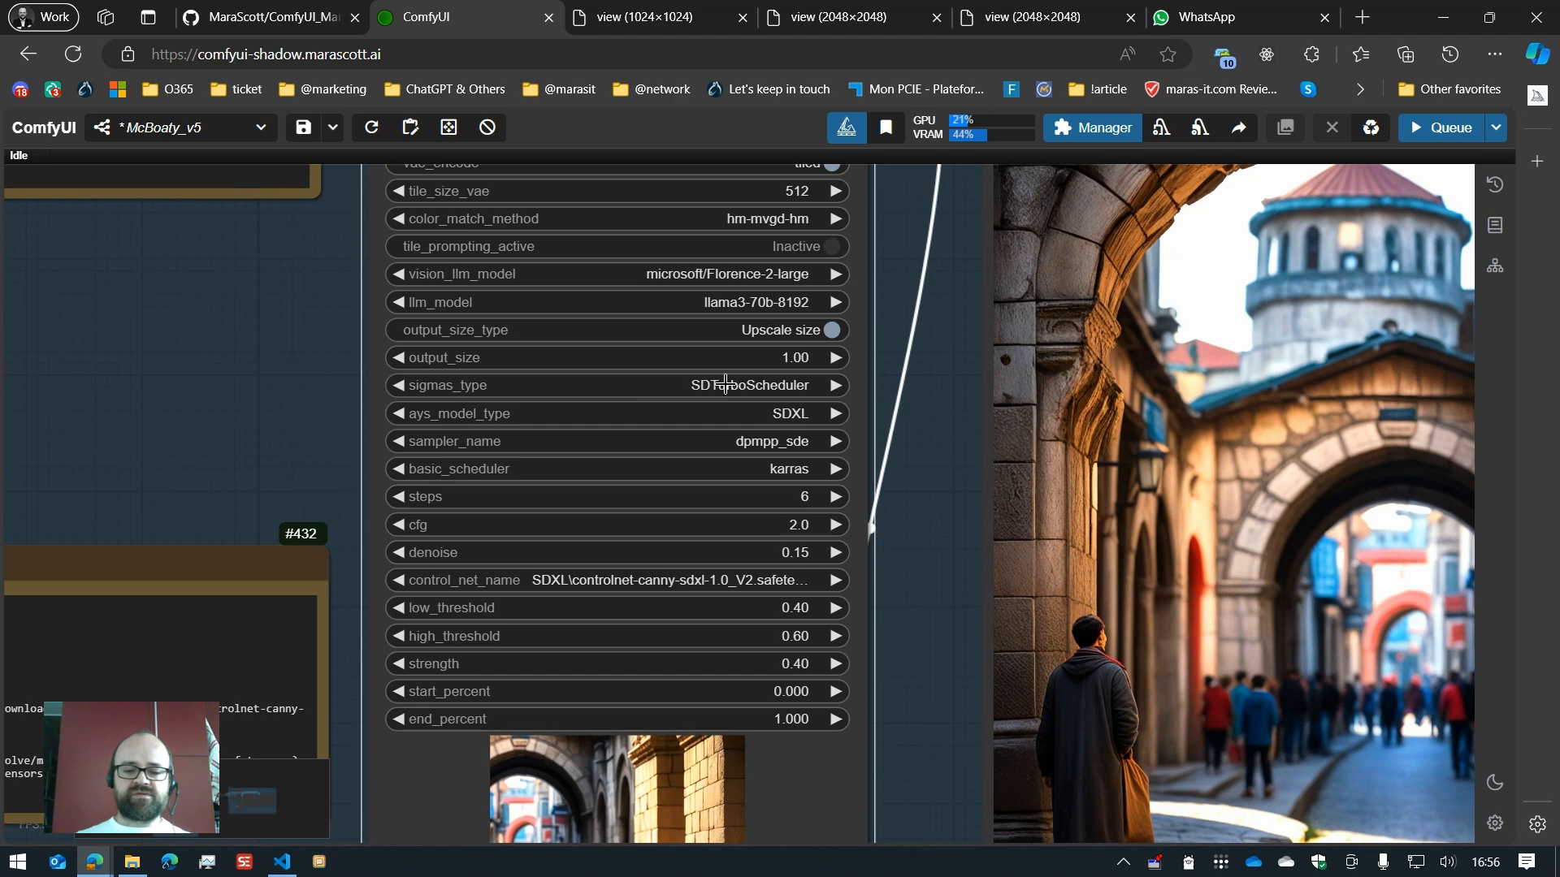
pyautogui.click(786, 383)
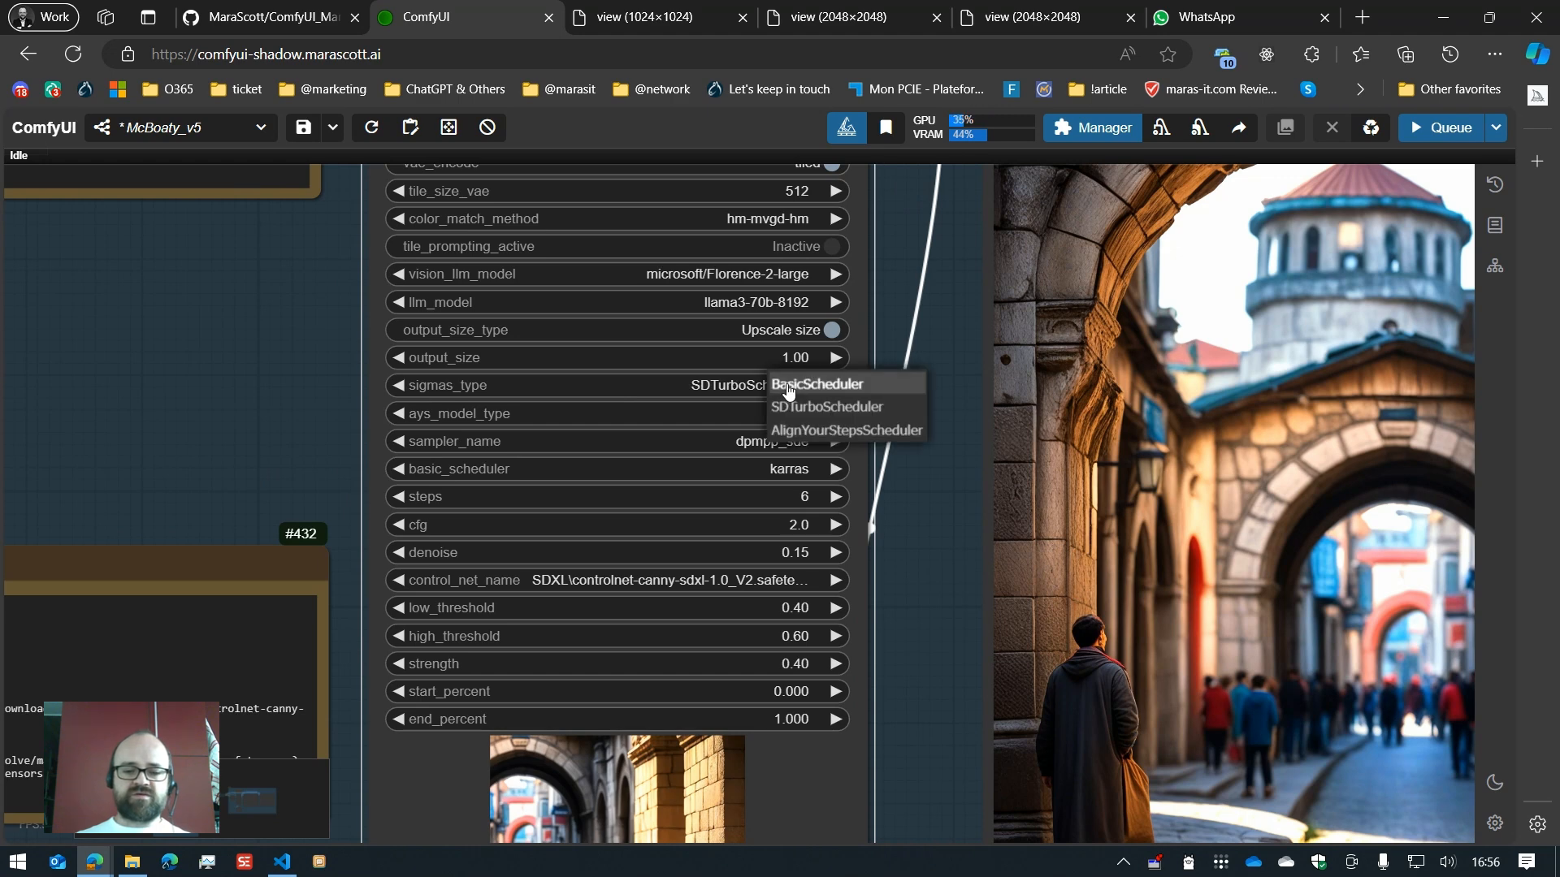
pyautogui.click(924, 501)
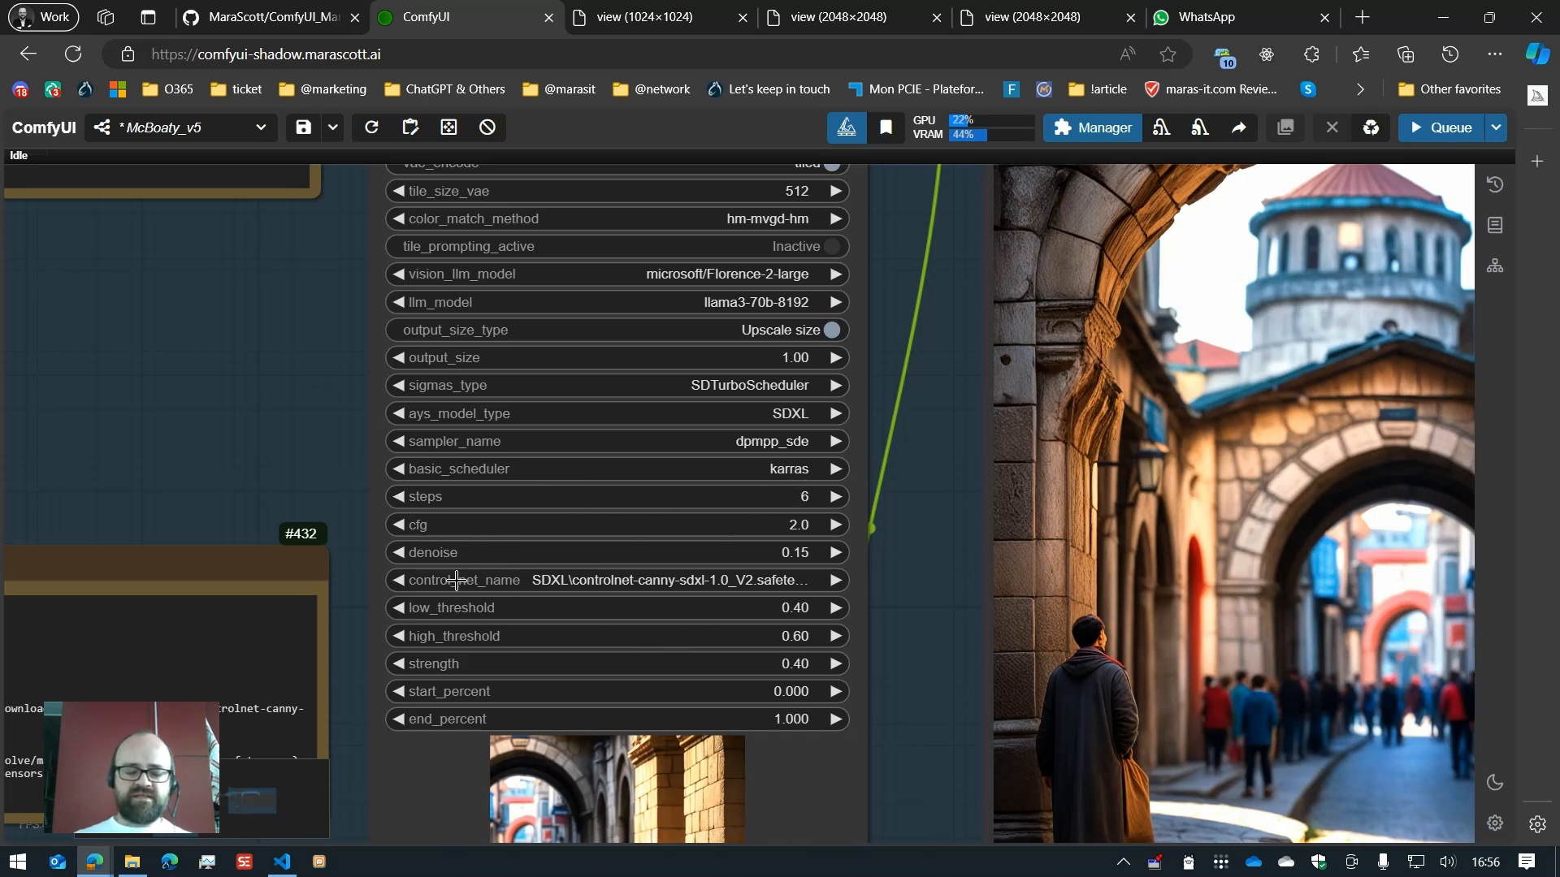
# Step: Look through the Large Refiner's available ControlNet models and the ControlNet threshold, strength and percent settings
pyautogui.click(787, 582)
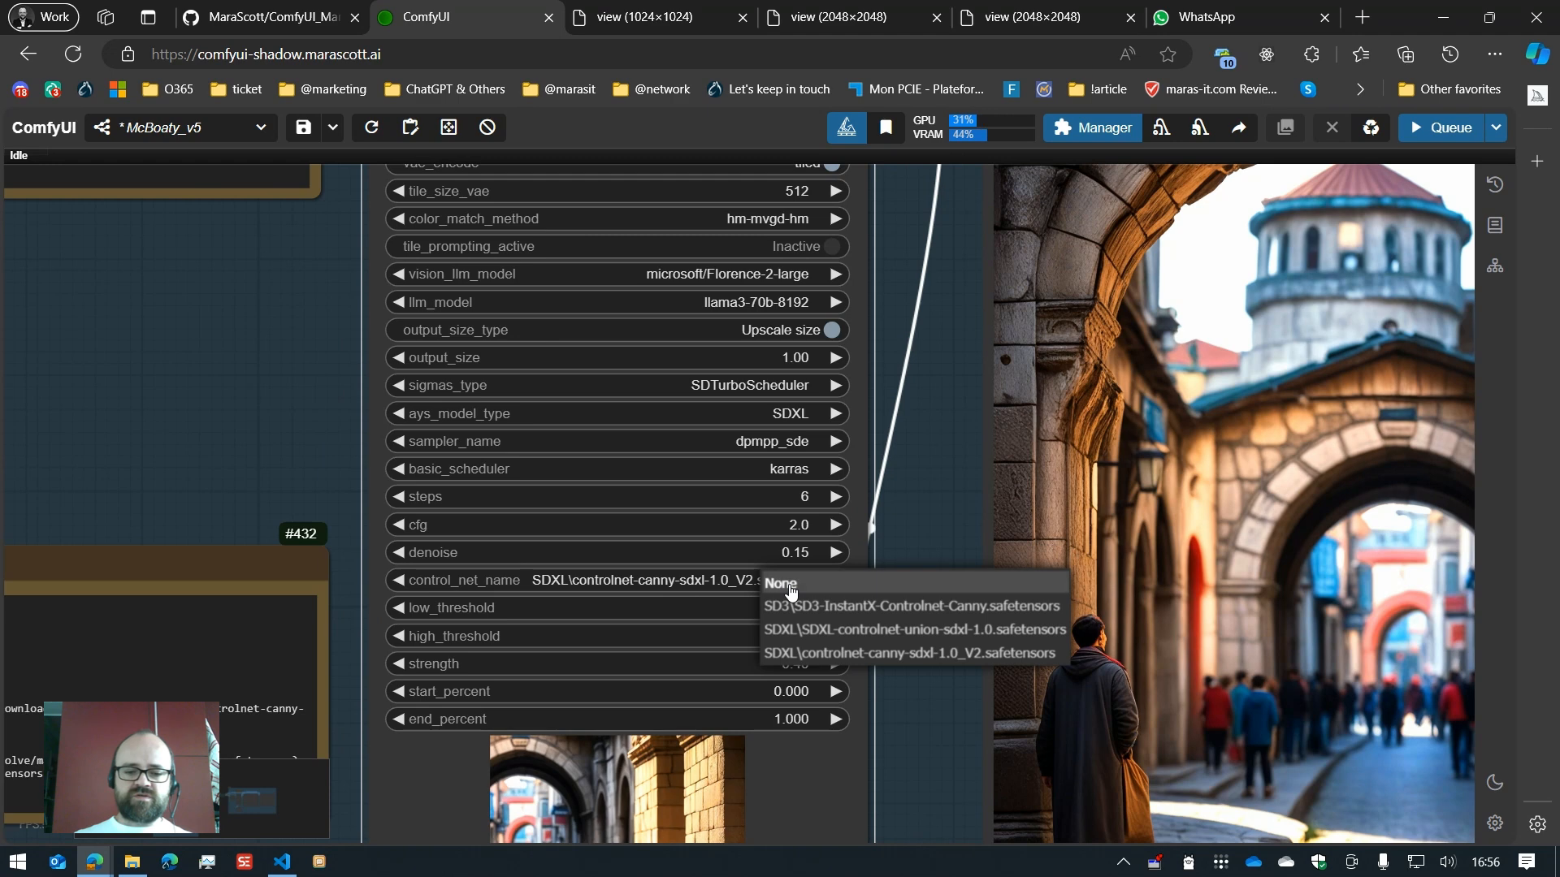
pyautogui.click(944, 543)
pyautogui.moveTo(933, 591); pyautogui.dragTo(908, 505)
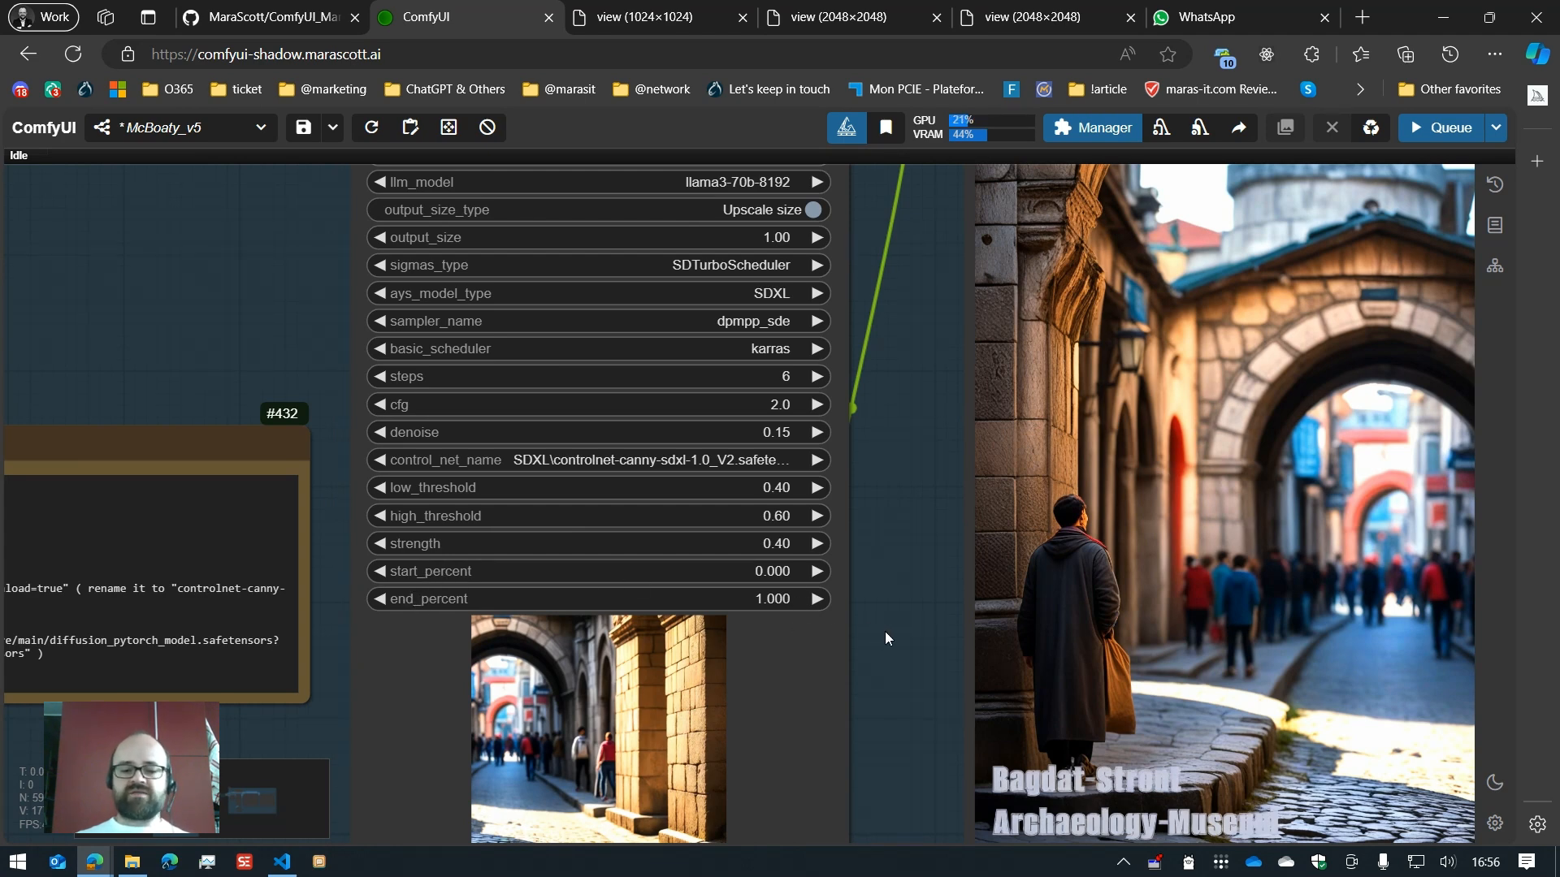
pyautogui.moveTo(892, 645); pyautogui.dragTo(882, 643)
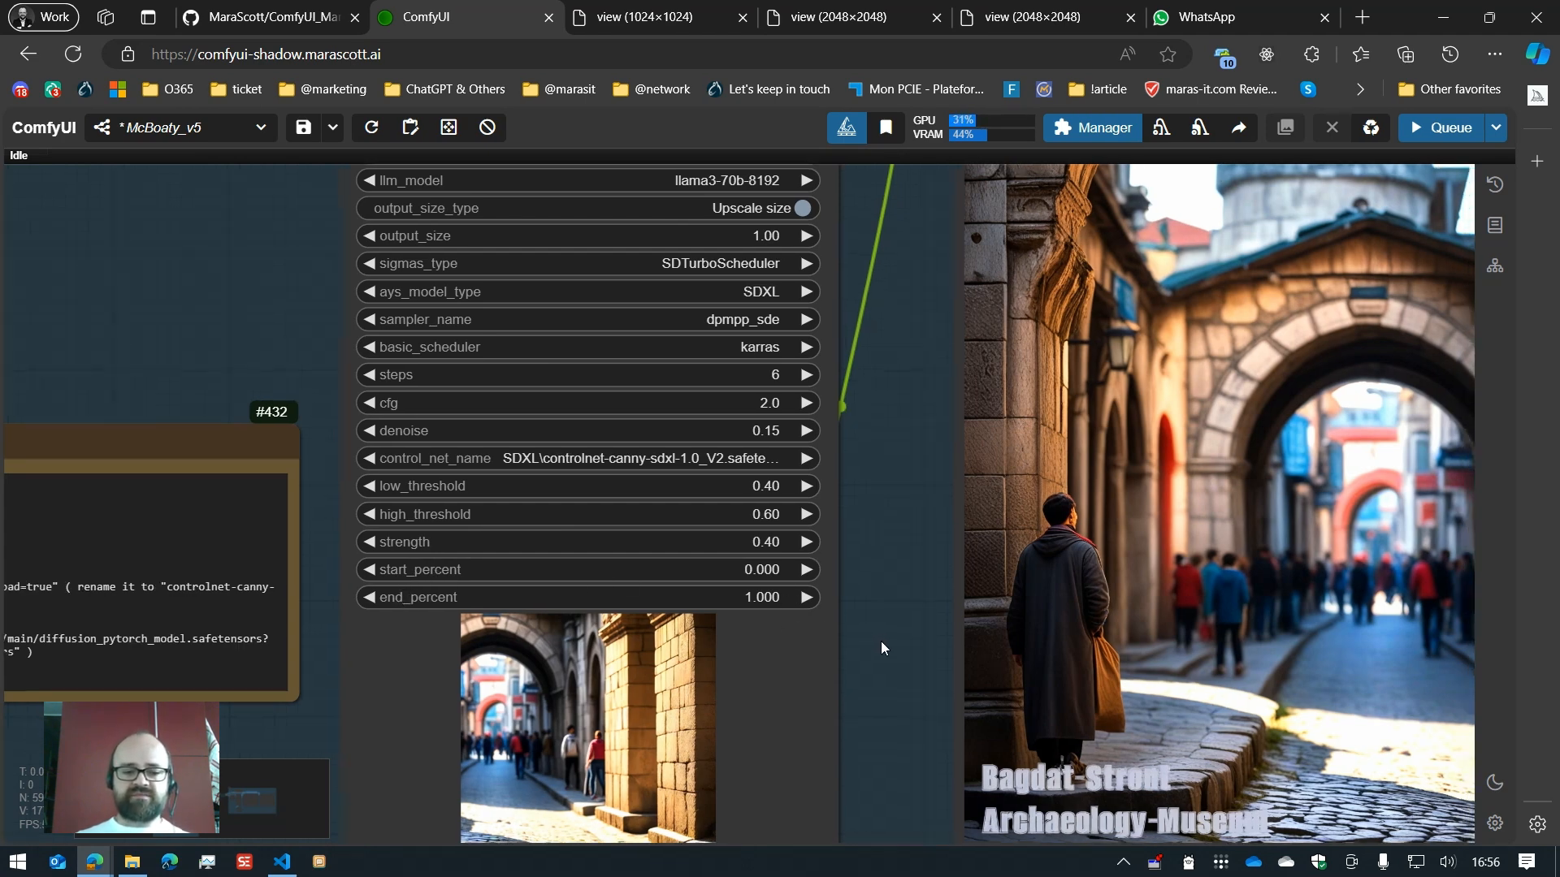
pyautogui.scroll(-3, 874, 514)
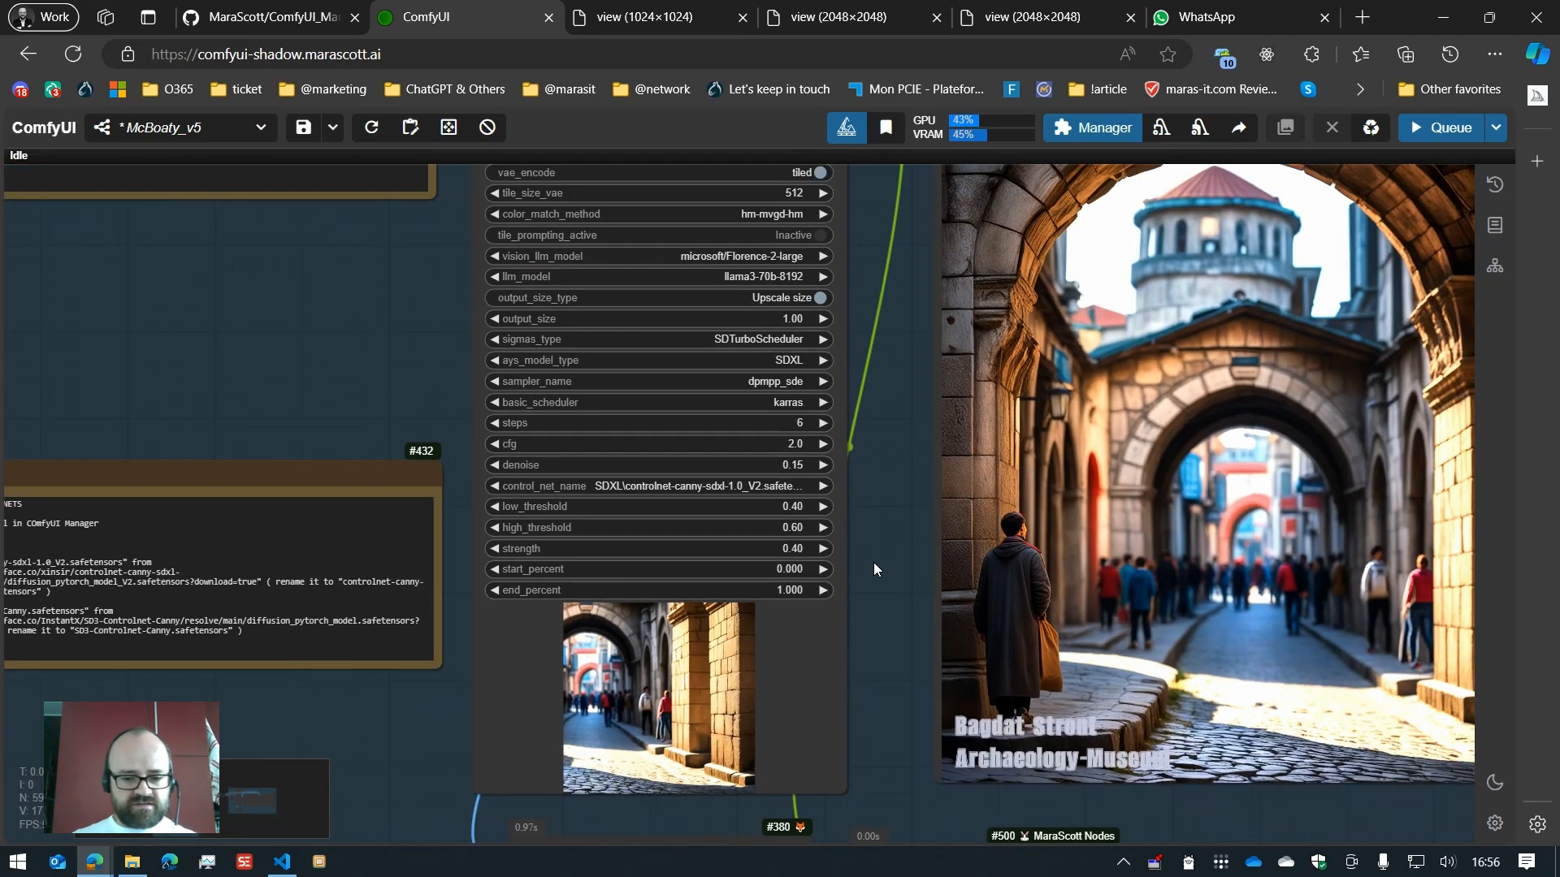
# Step: Compare the stone texture of the pillars between the two images in the Image Comparer node
pyautogui.moveTo(879, 571); pyautogui.dragTo(204, 470)
pyautogui.moveTo(1006, 772); pyautogui.dragTo(845, 816)
pyautogui.scroll(-2, 845, 815)
pyautogui.moveTo(1181, 815); pyautogui.dragTo(865, 814)
pyautogui.scroll(2, 865, 814)
pyautogui.scroll(2, 1196, 588)
pyautogui.moveTo(1166, 529); pyautogui.dragTo(1145, 623)
pyautogui.scroll(-2, 1222, 650)
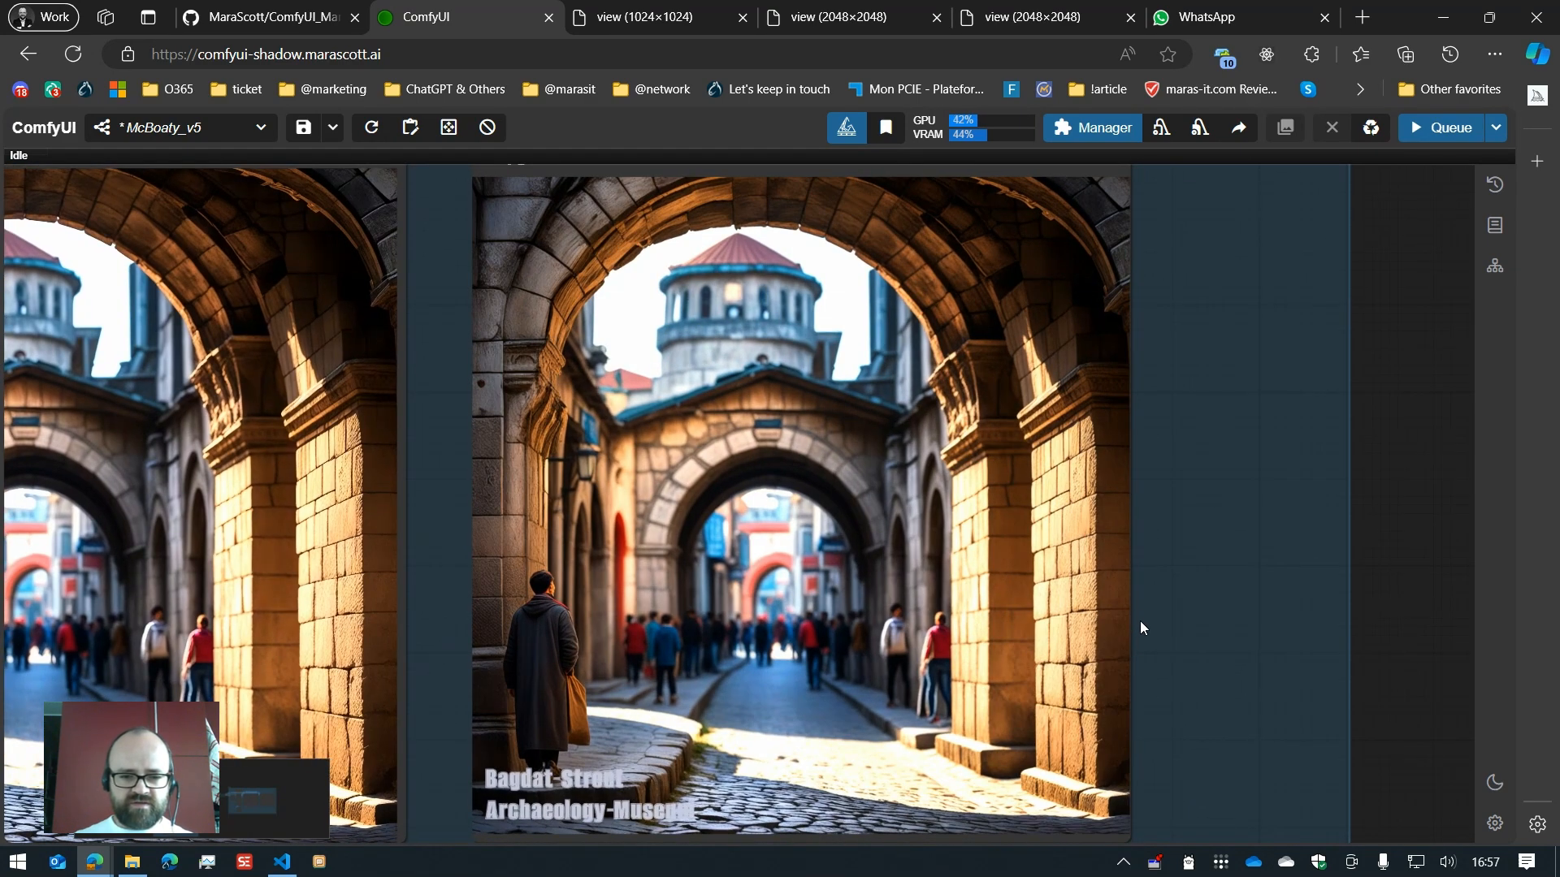
pyautogui.scroll(10, 1137, 609)
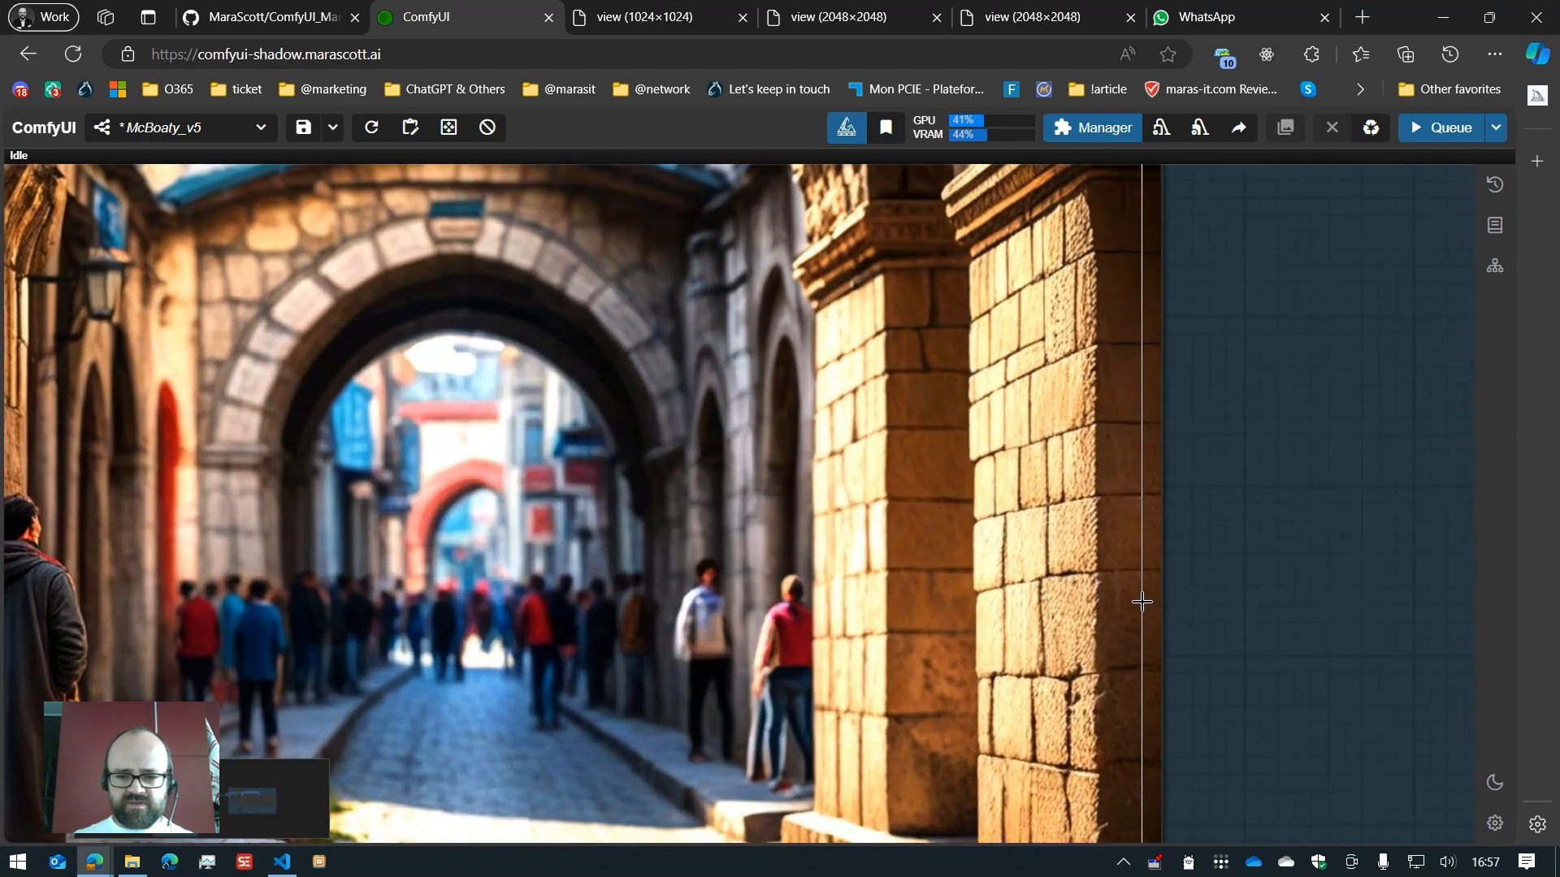
pyautogui.scroll(5, 1044, 597)
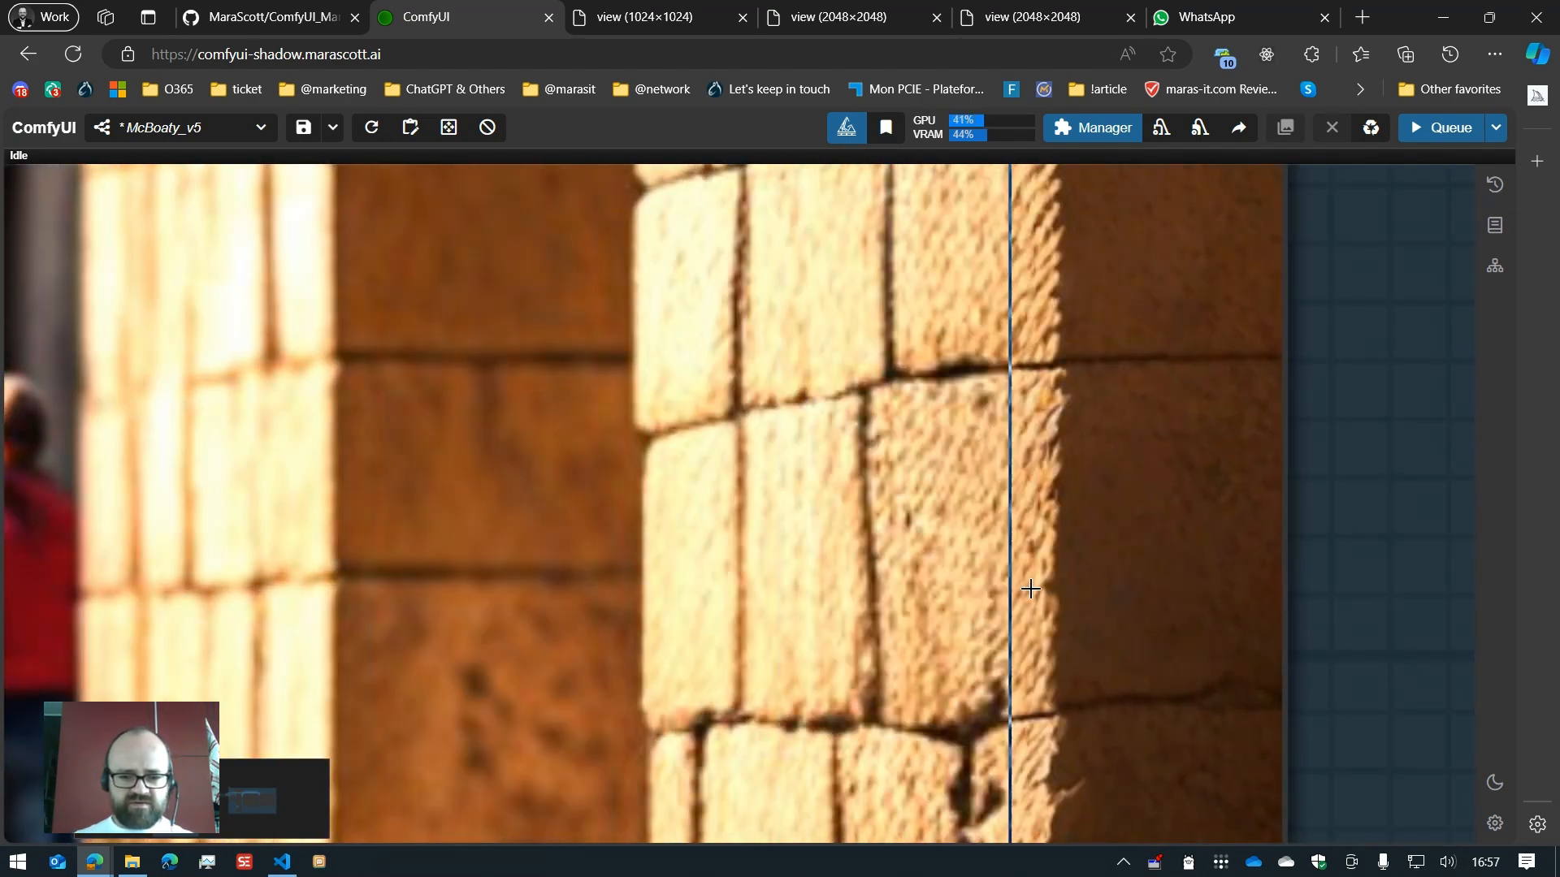
pyautogui.scroll(-5, 512, 585)
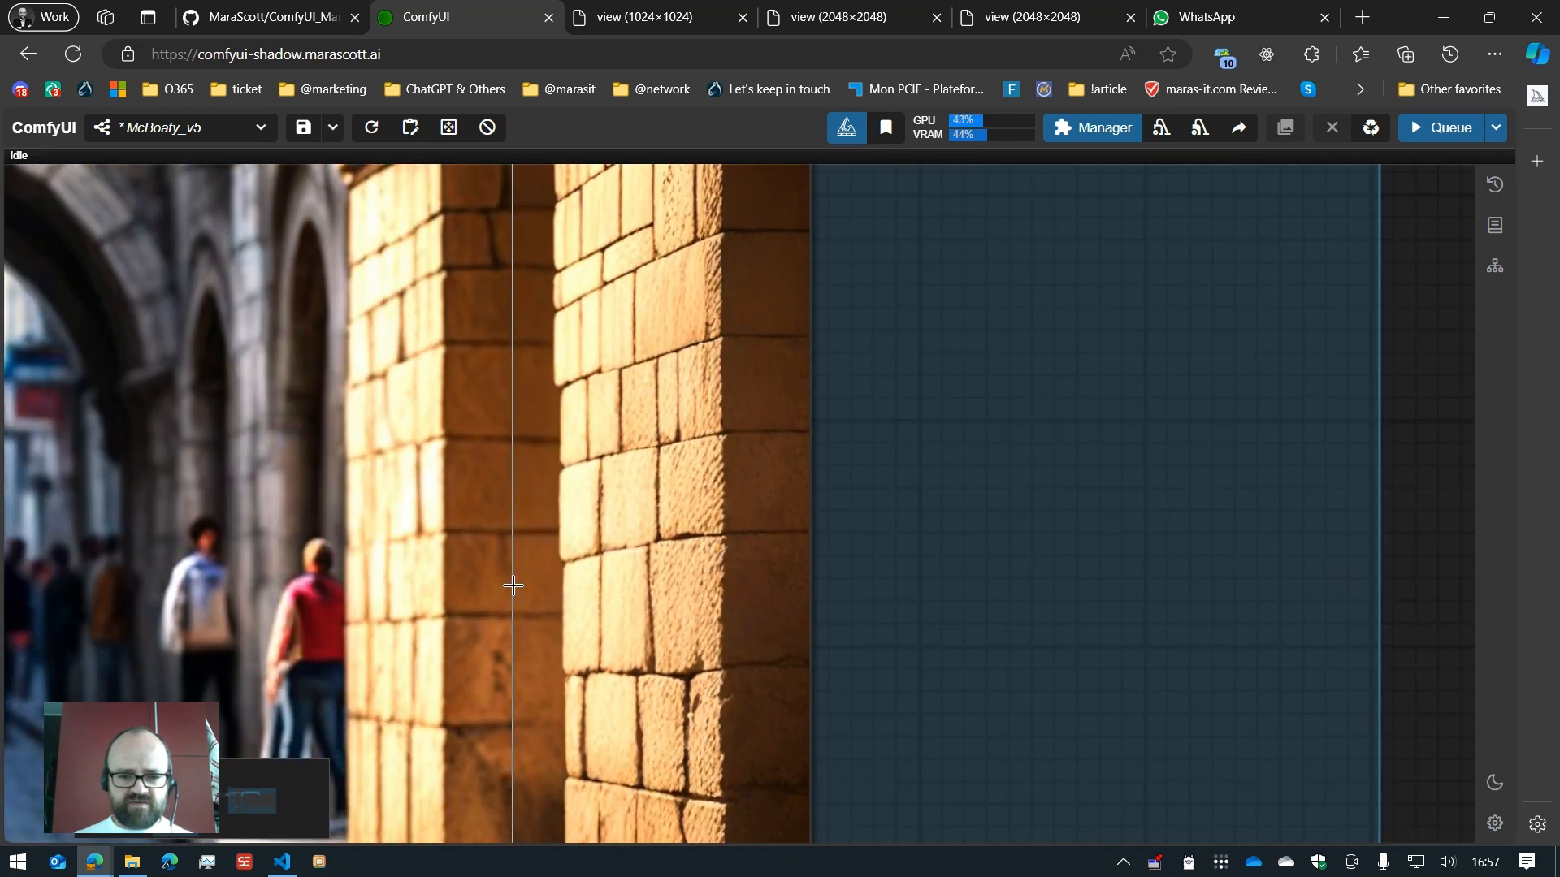
pyautogui.scroll(-3, 537, 438)
# Step: Compare the round tower, the gabled facade and the upper archway stones between the two images in the Image Comparer
pyautogui.scroll(8, 454, 504)
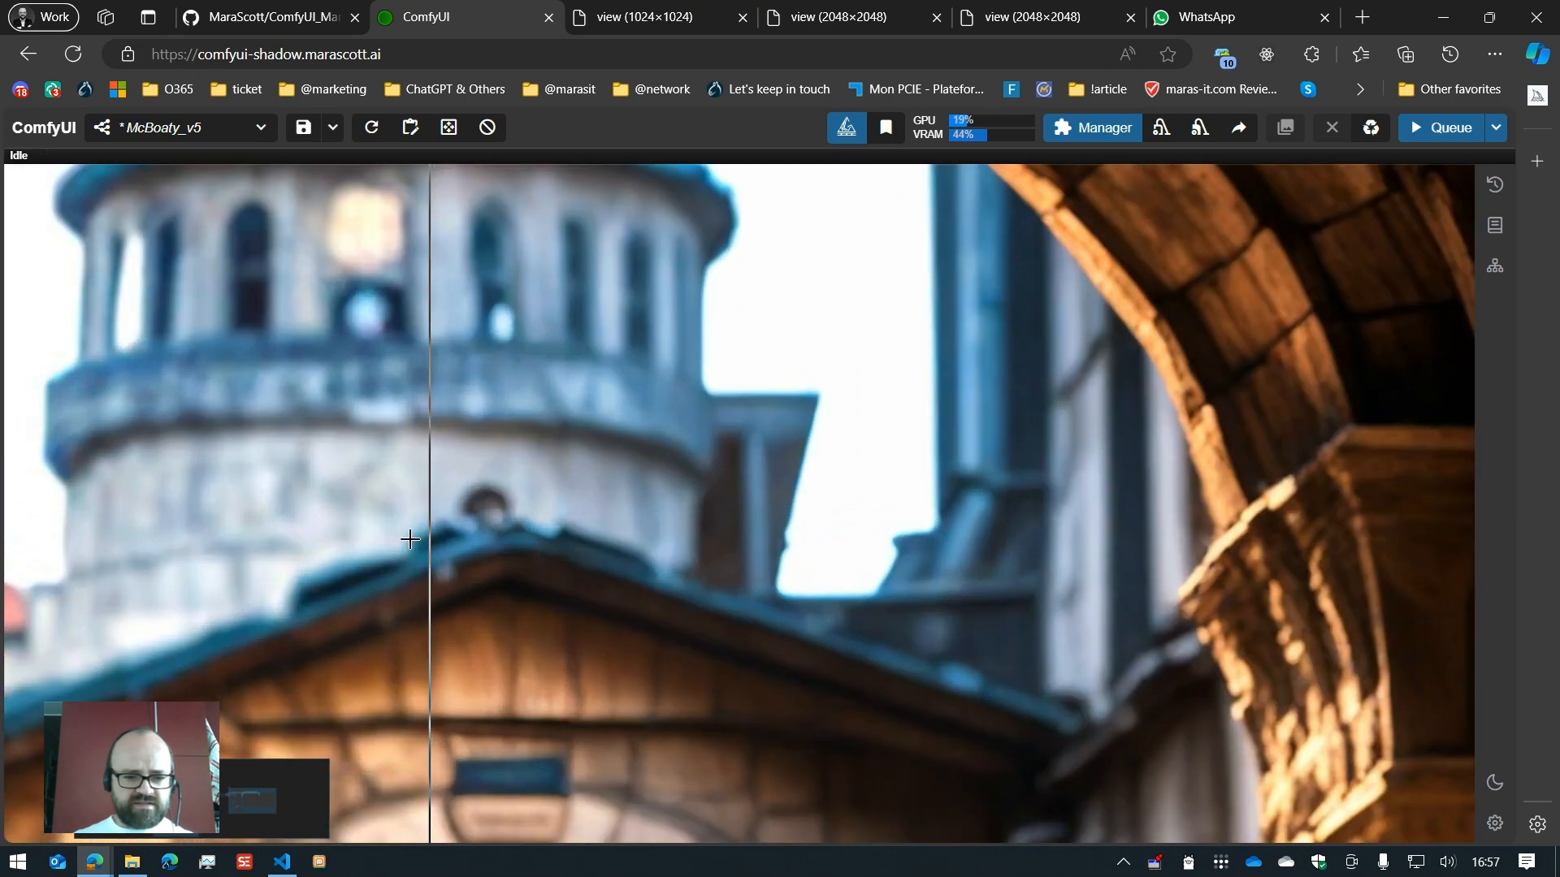
pyautogui.scroll(4, 699, 550)
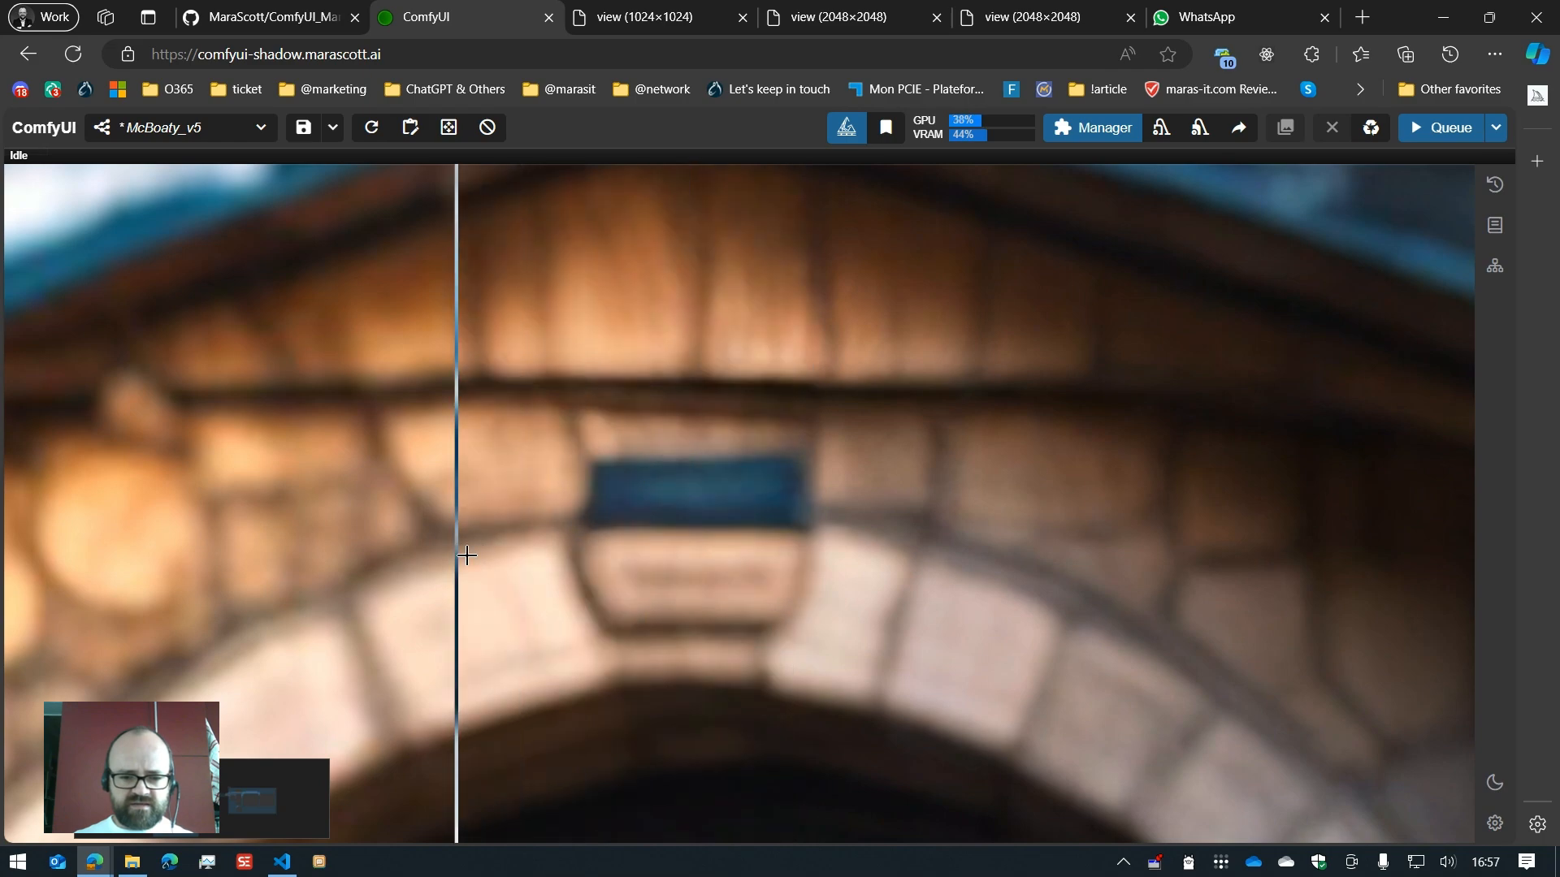
pyautogui.scroll(-6, 438, 595)
pyautogui.scroll(1, 524, 292)
pyautogui.scroll(10, 552, 358)
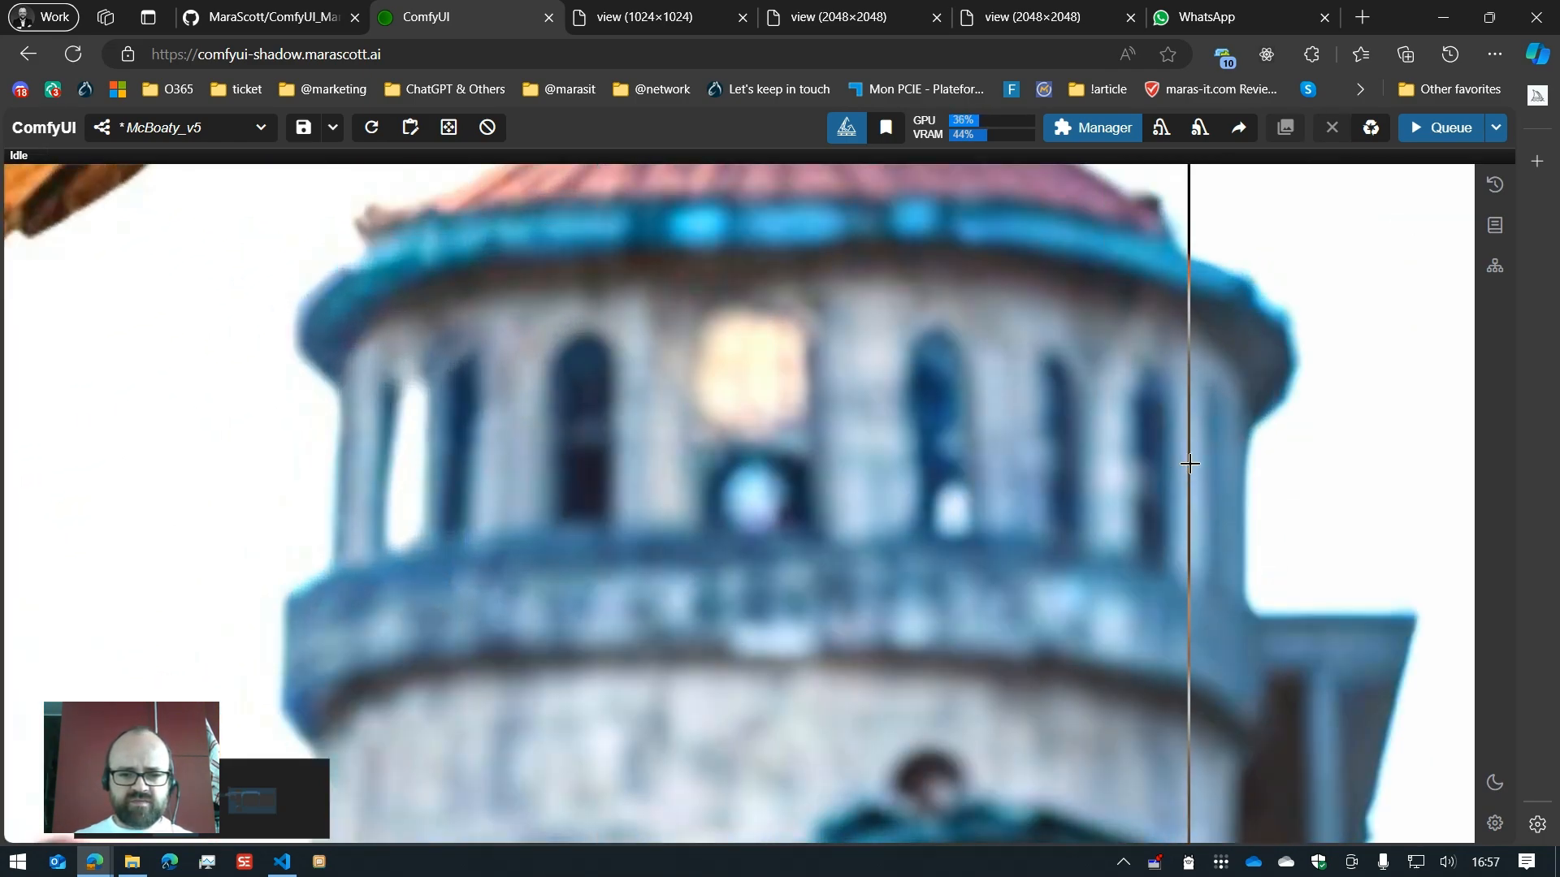
pyautogui.scroll(-10, 835, 452)
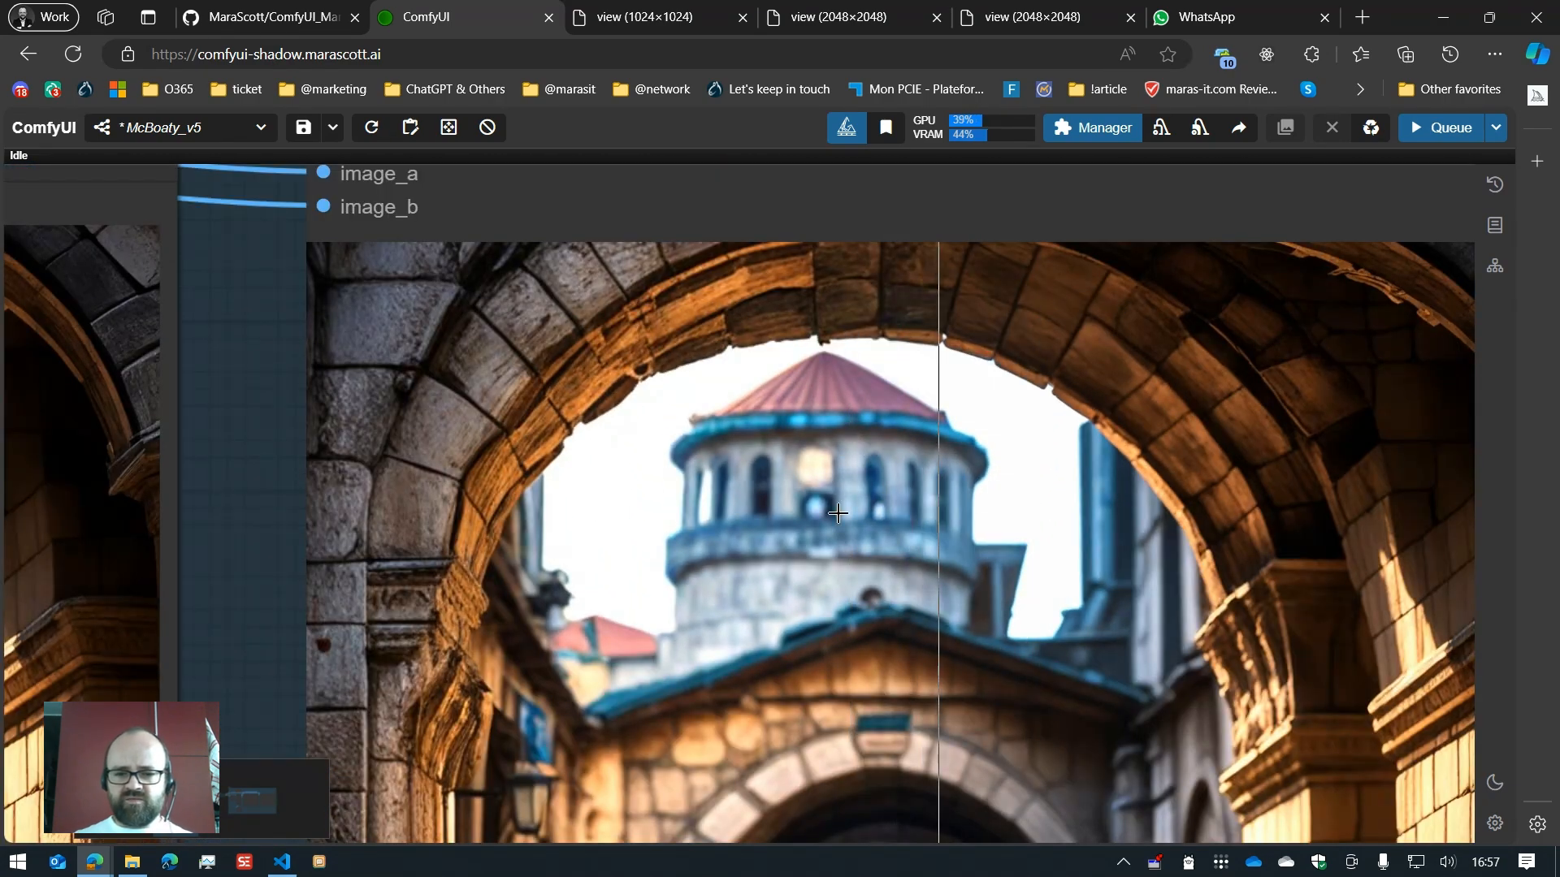
pyautogui.scroll(10, 577, 325)
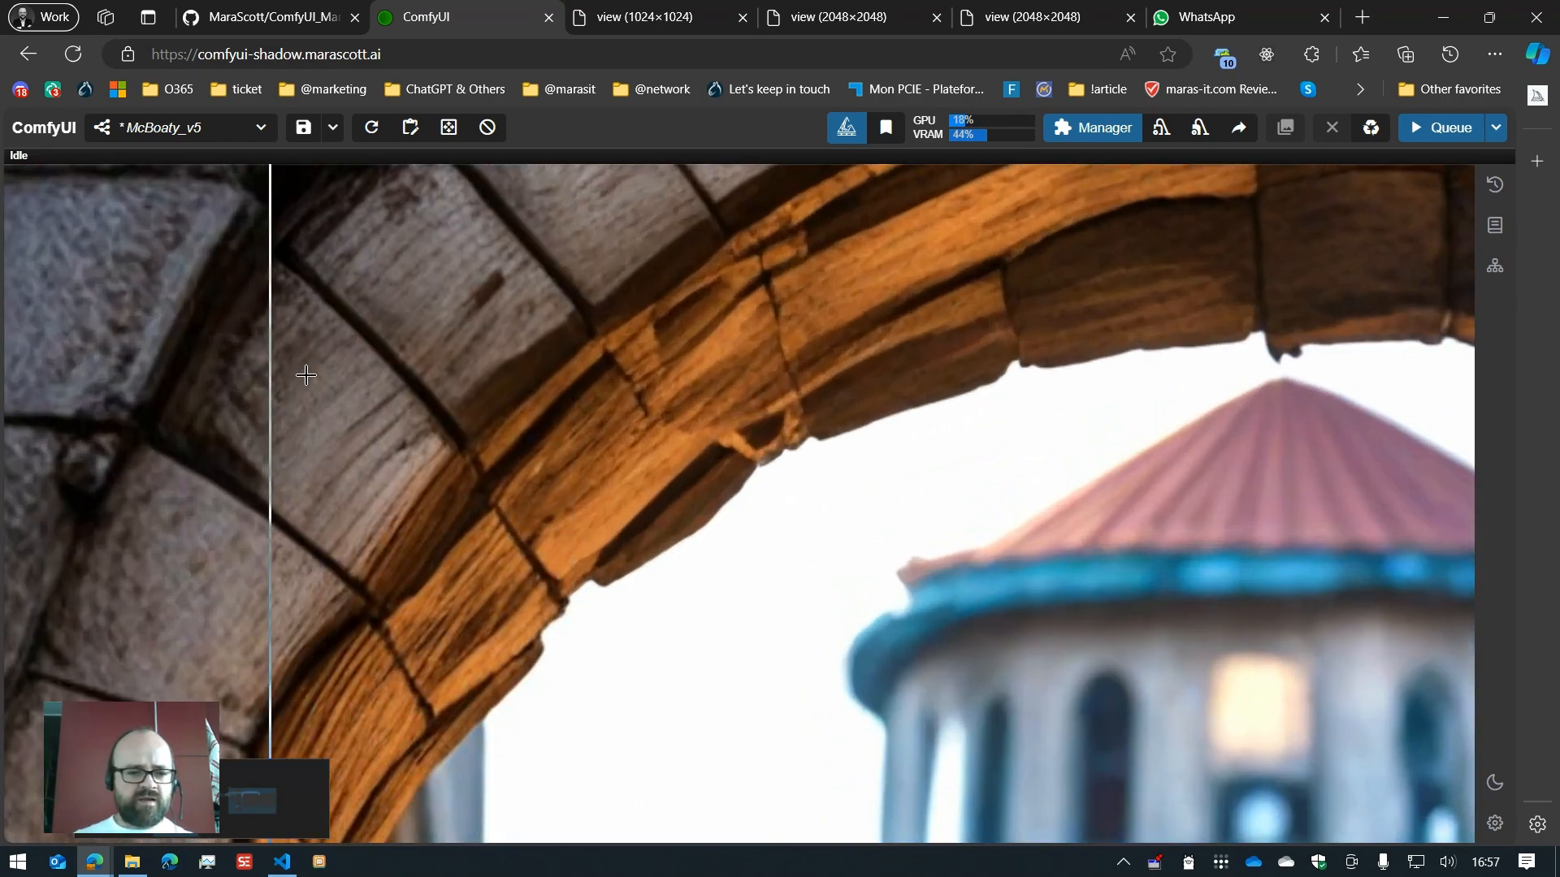
pyautogui.scroll(-8, 209, 435)
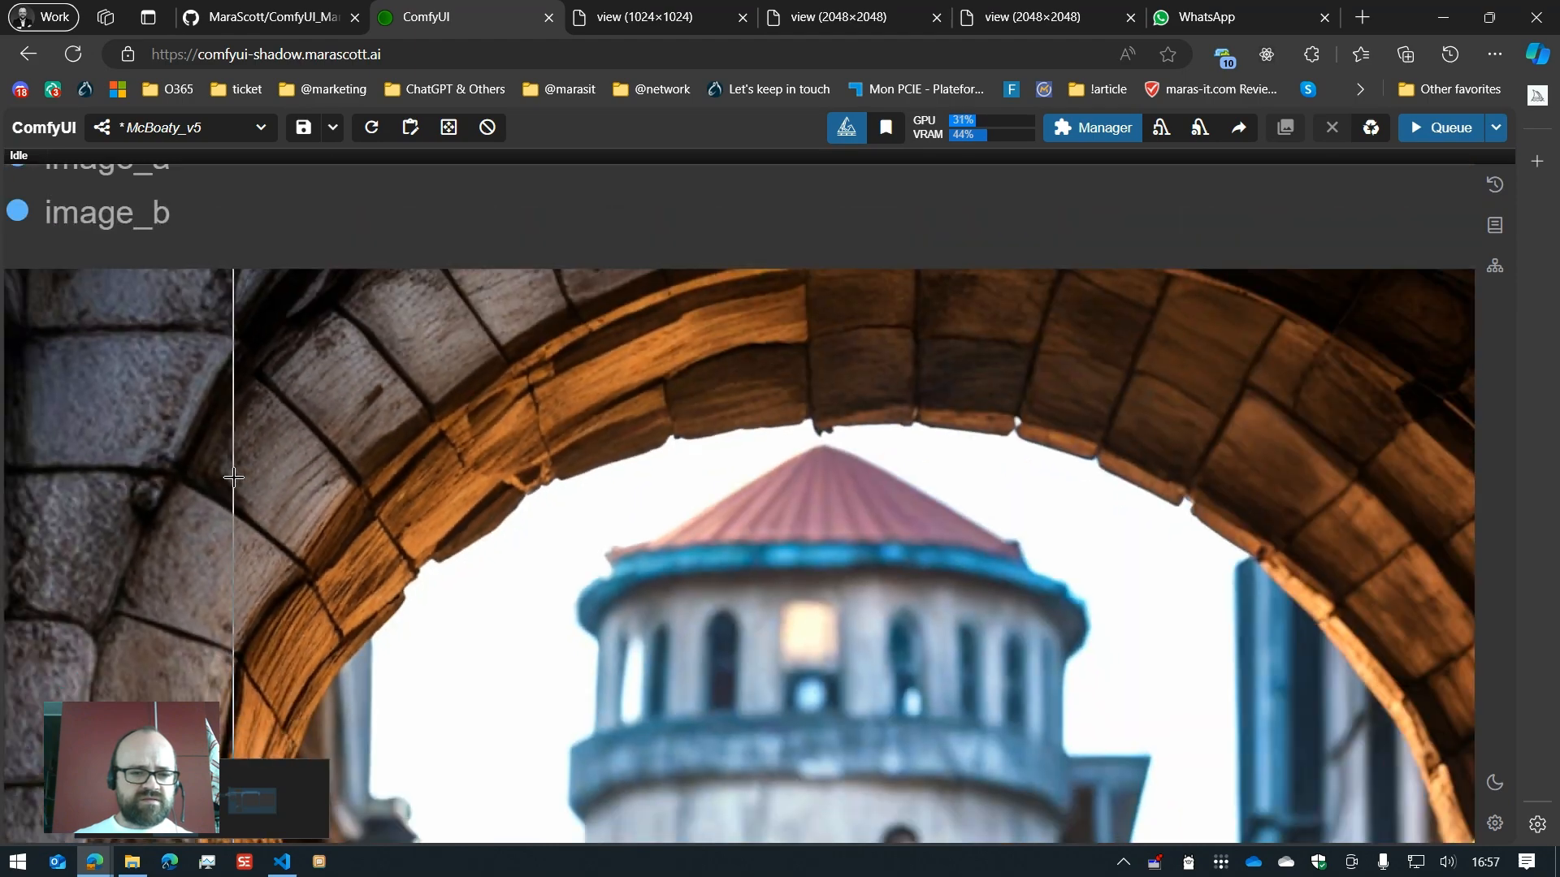
pyautogui.scroll(10, 193, 596)
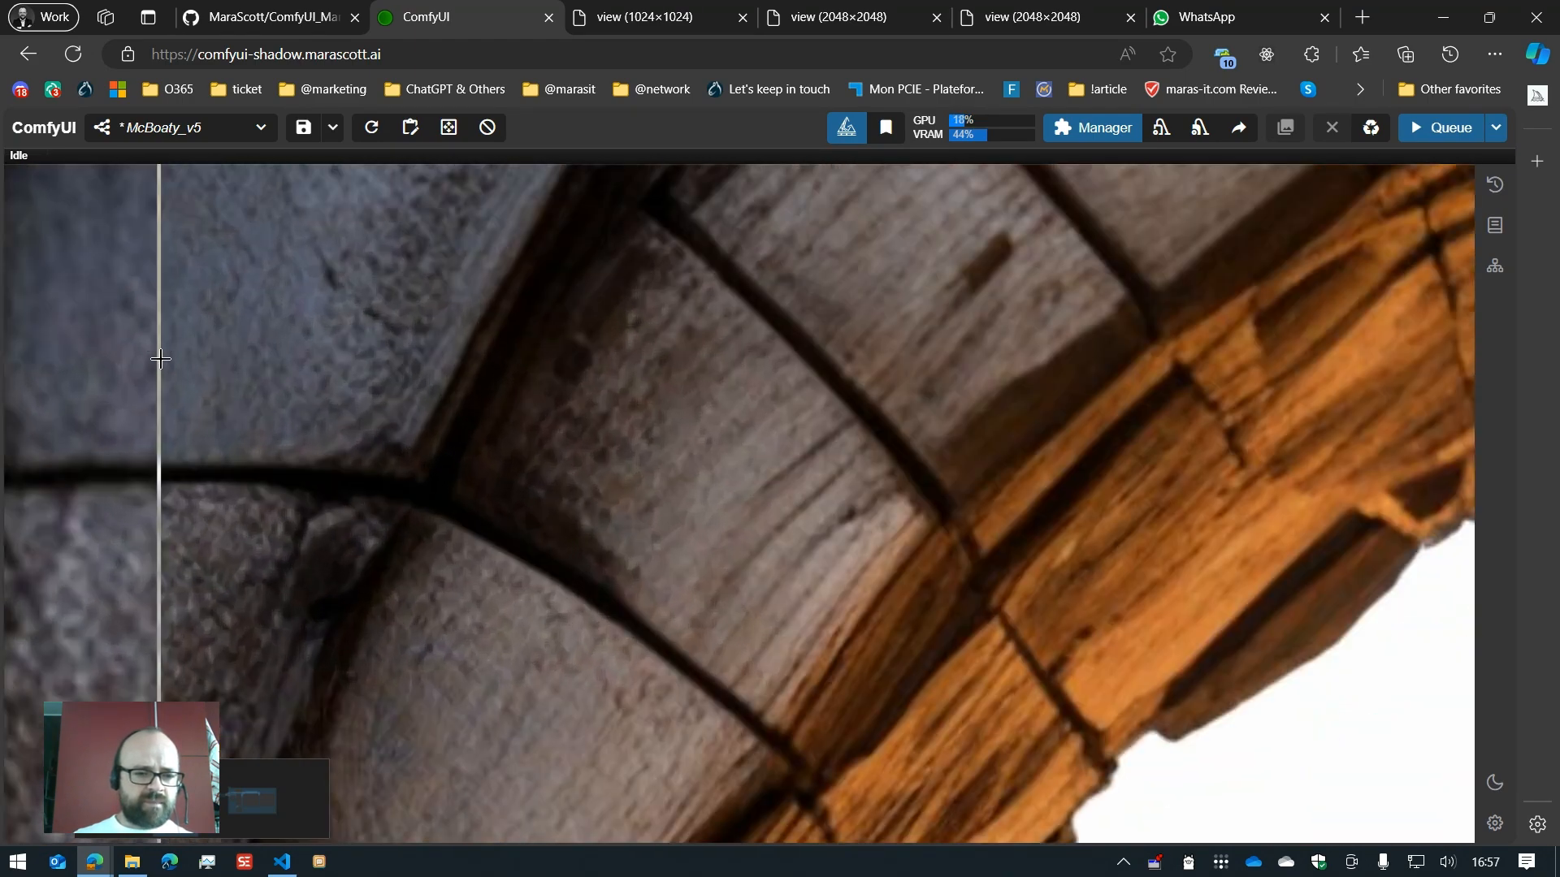
pyautogui.scroll(-8, 290, 464)
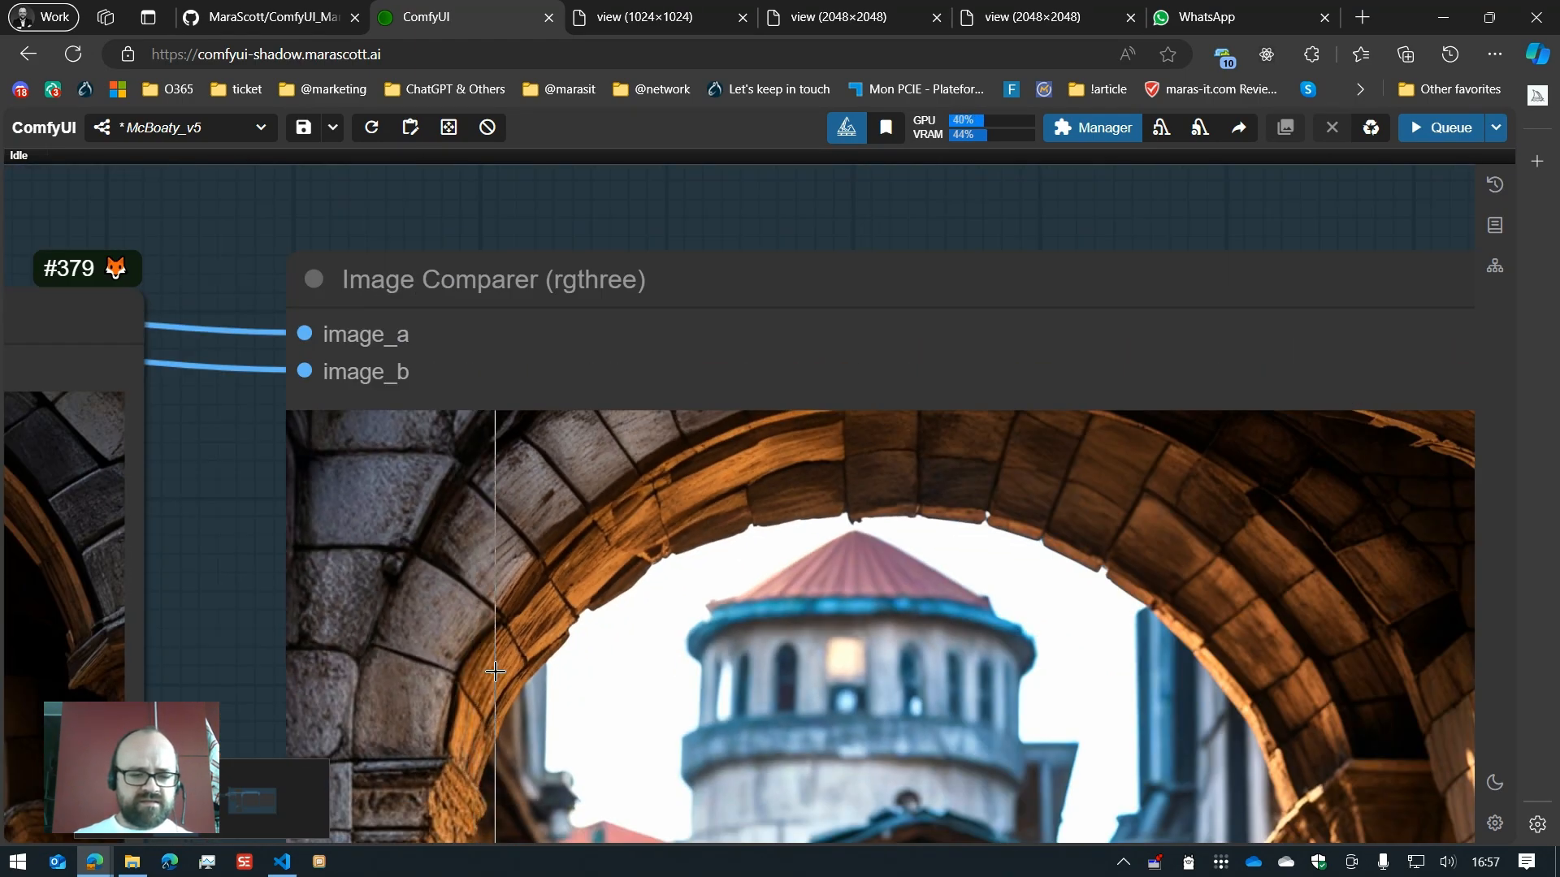
# Step: Compare the standing man's head, coat and bag between the two images in the Image Comparer
pyautogui.scroll(6, 417, 406)
pyautogui.moveTo(804, 585); pyautogui.dragTo(812, 264)
pyautogui.scroll(5, 802, 427)
pyautogui.moveTo(796, 425); pyautogui.dragTo(788, 535)
pyautogui.scroll(6, 552, 534)
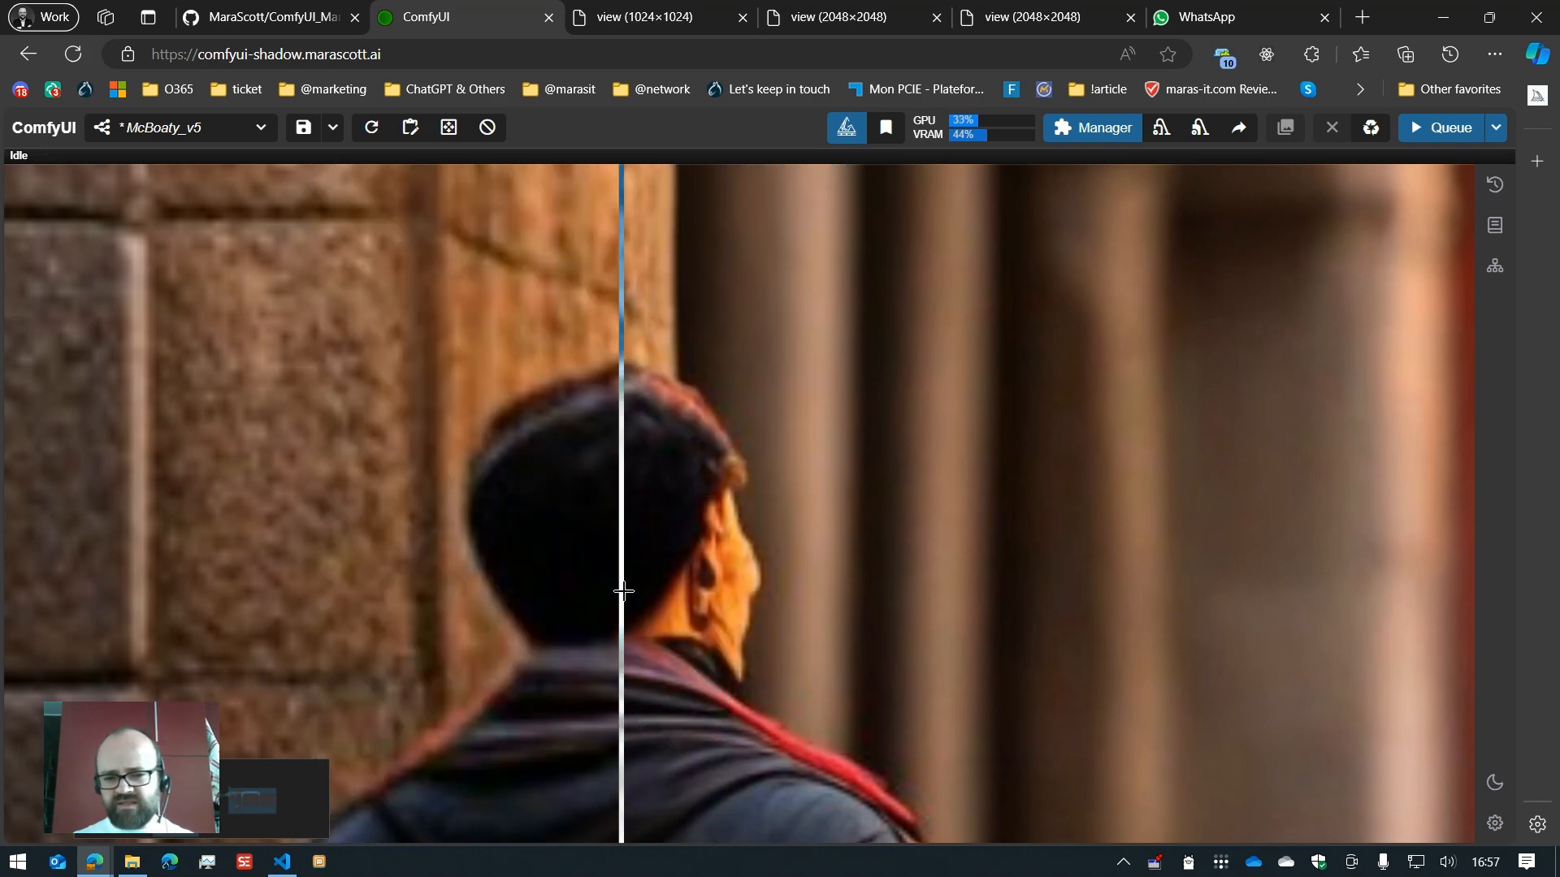
pyautogui.scroll(-8, 836, 613)
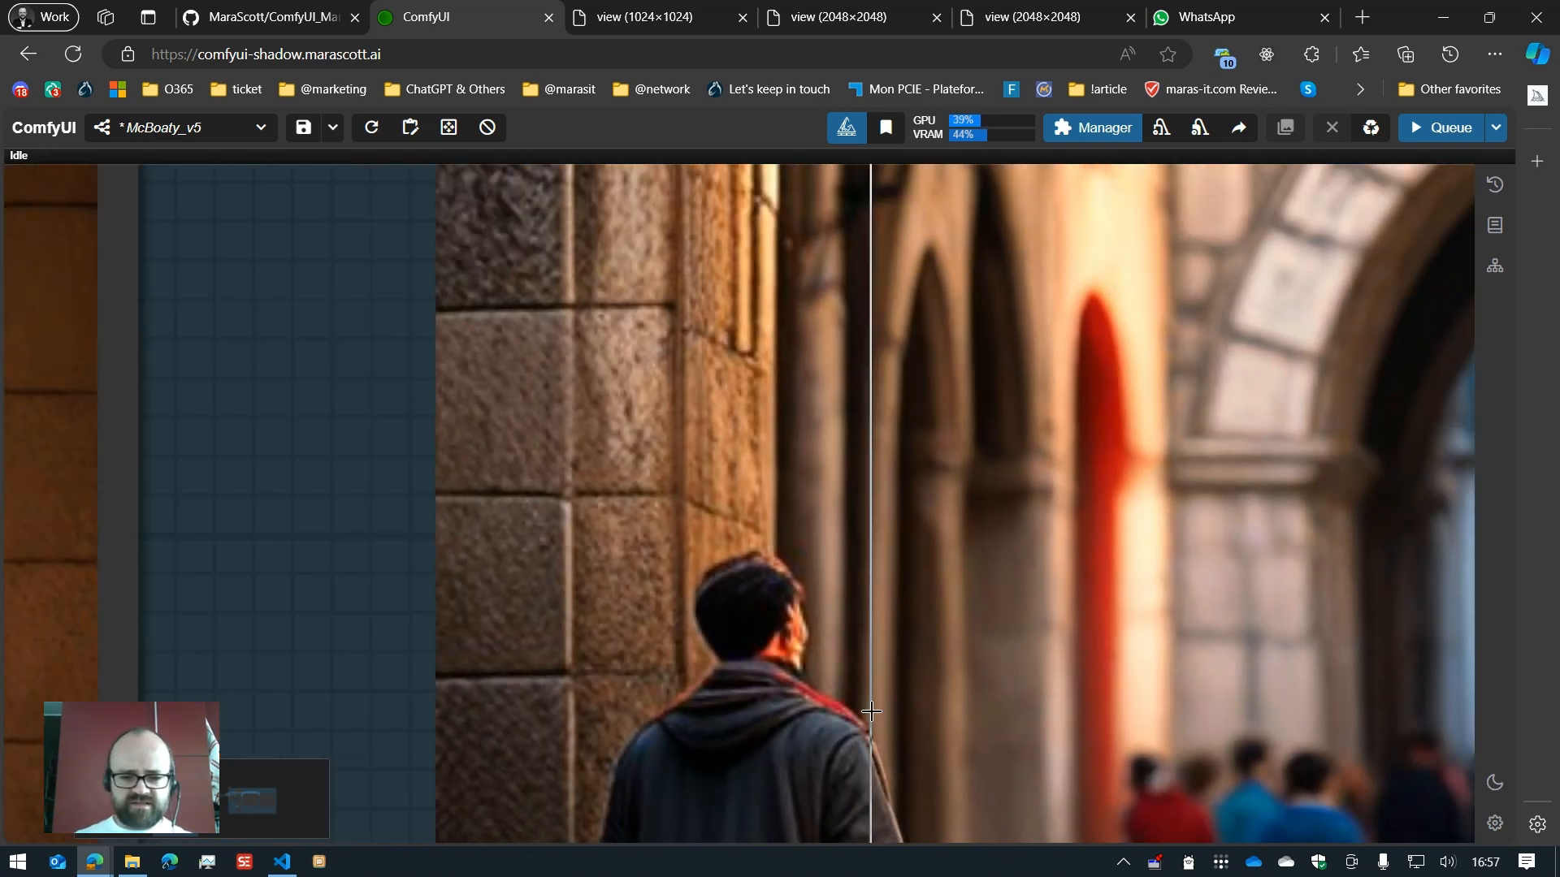
pyautogui.moveTo(871, 711); pyautogui.dragTo(799, 417)
pyautogui.moveTo(894, 727); pyautogui.dragTo(920, 355)
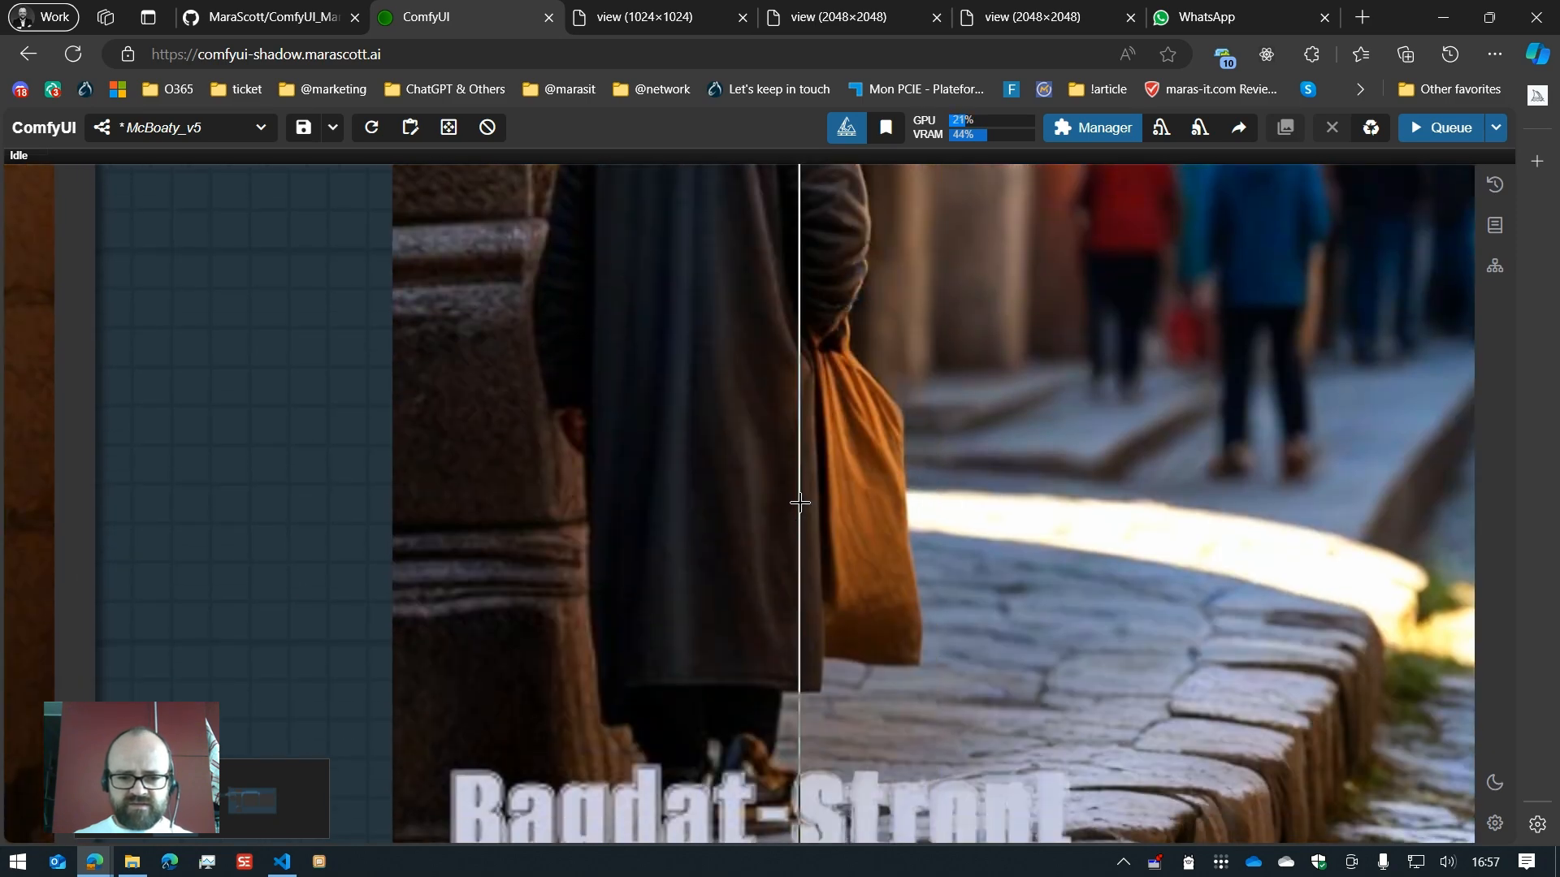
pyautogui.scroll(3, 886, 504)
pyautogui.scroll(-5, 813, 455)
# Step: Compare the lettering of the street and museum caption between the two images in the Image Comparer
pyautogui.scroll(-2, 836, 513)
pyautogui.moveTo(869, 666); pyautogui.dragTo(792, 406)
pyautogui.scroll(4, 929, 455)
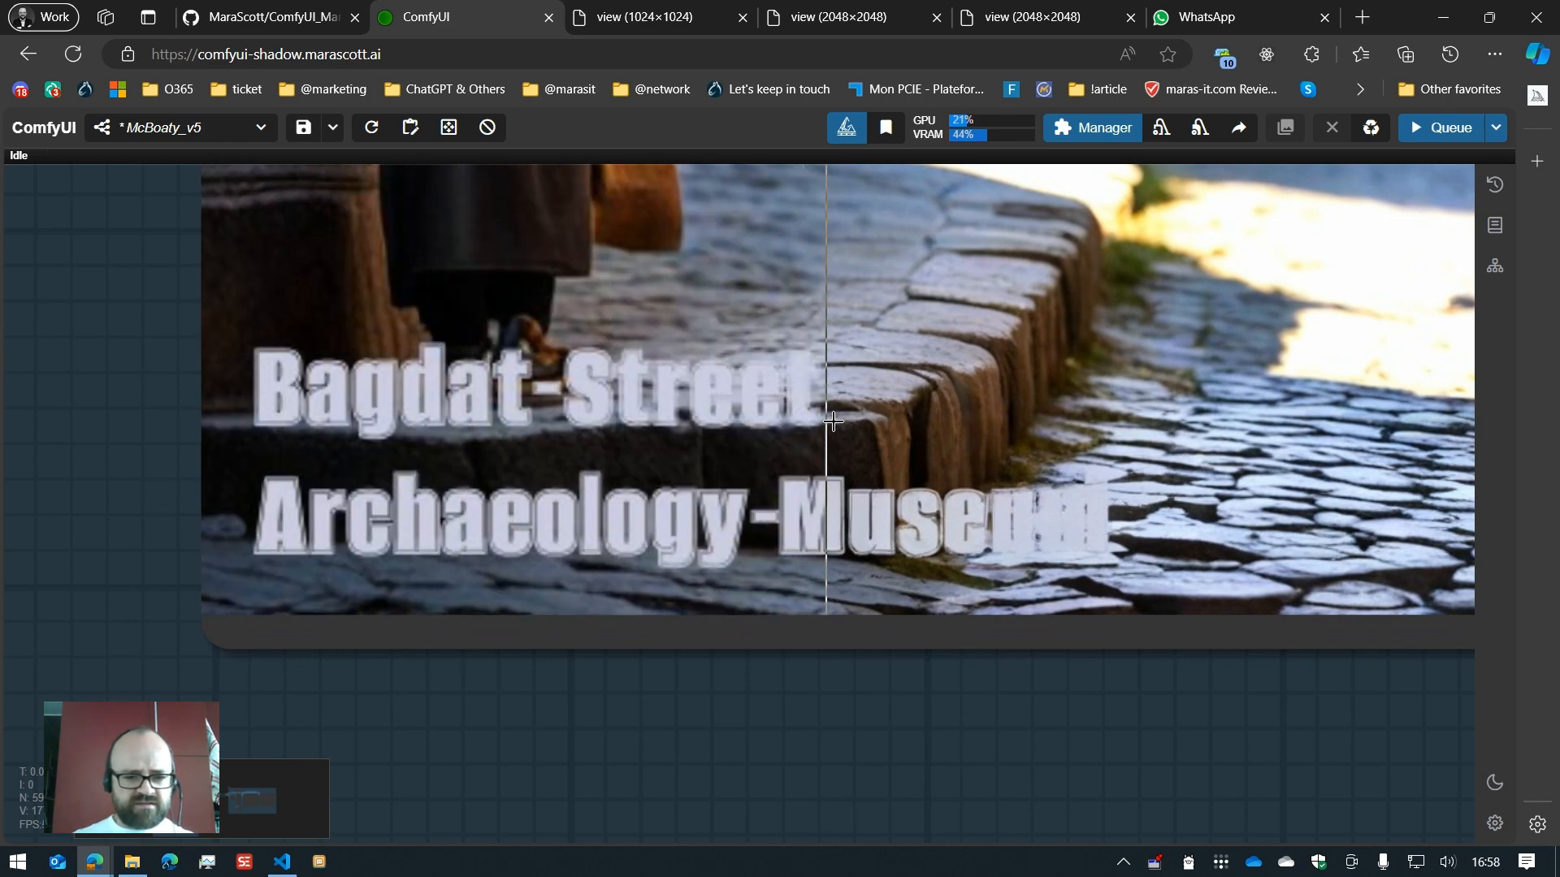
pyautogui.scroll(5, 718, 431)
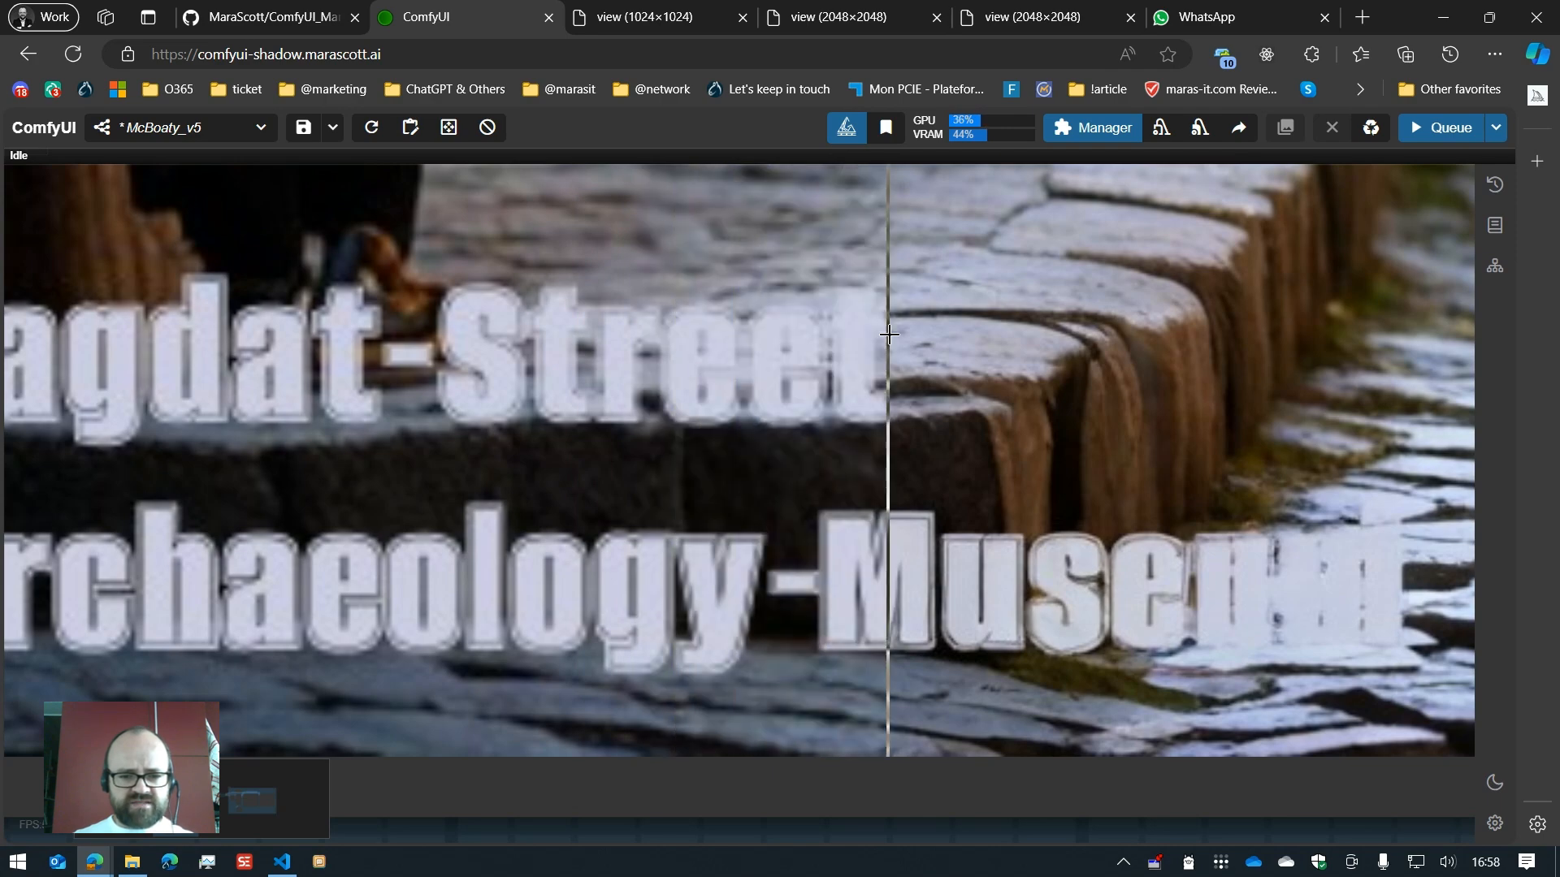
pyautogui.scroll(-4, 983, 409)
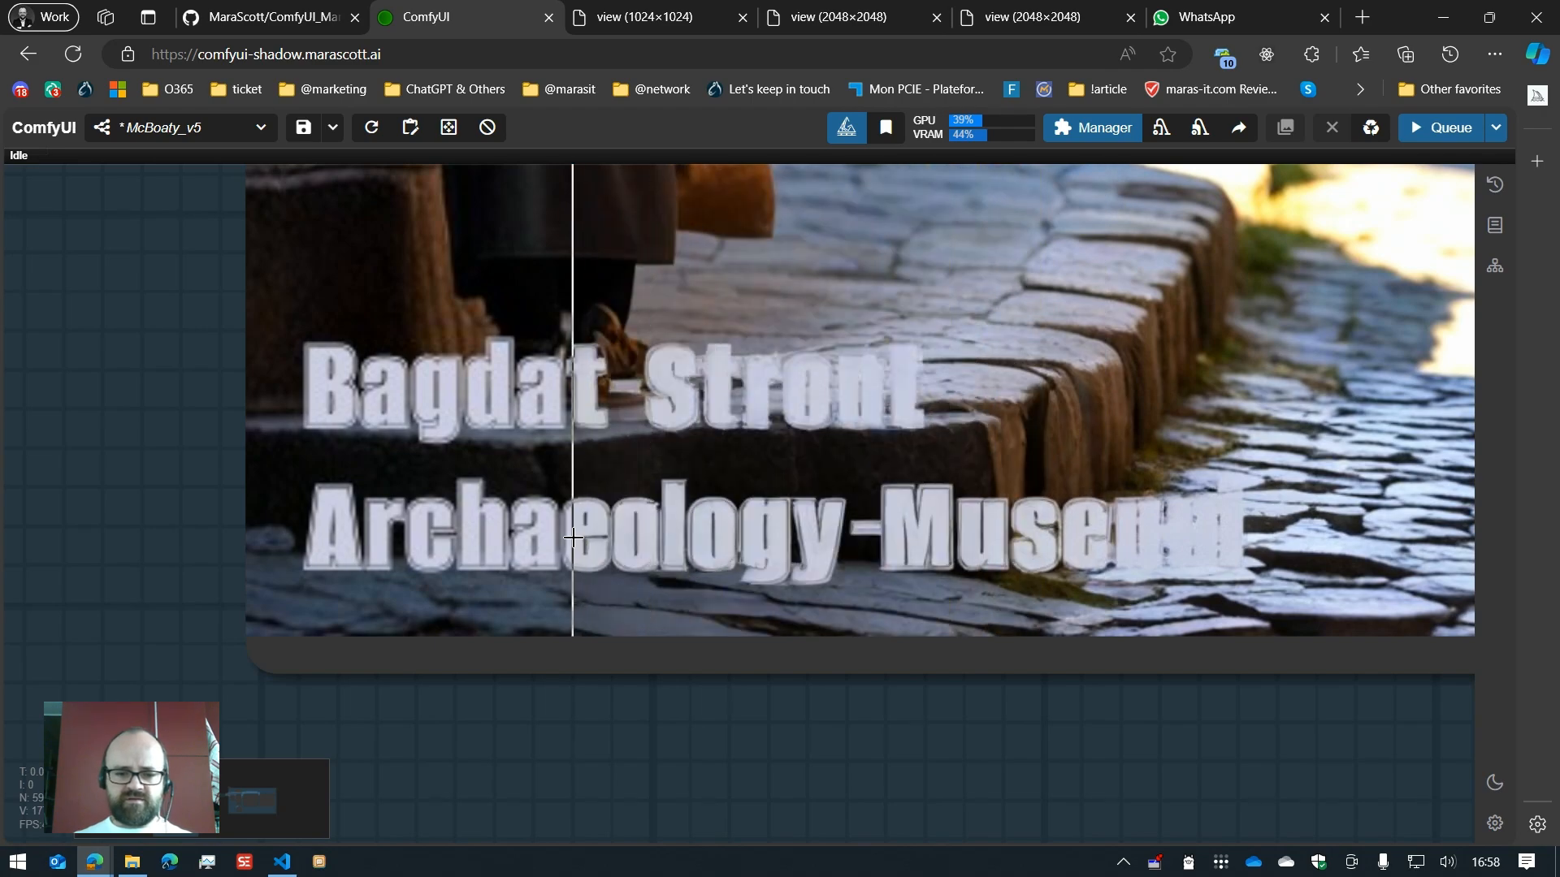
# Step: Set the Large Refiner's denoise to 1.00
pyautogui.scroll(-10, 488, 406)
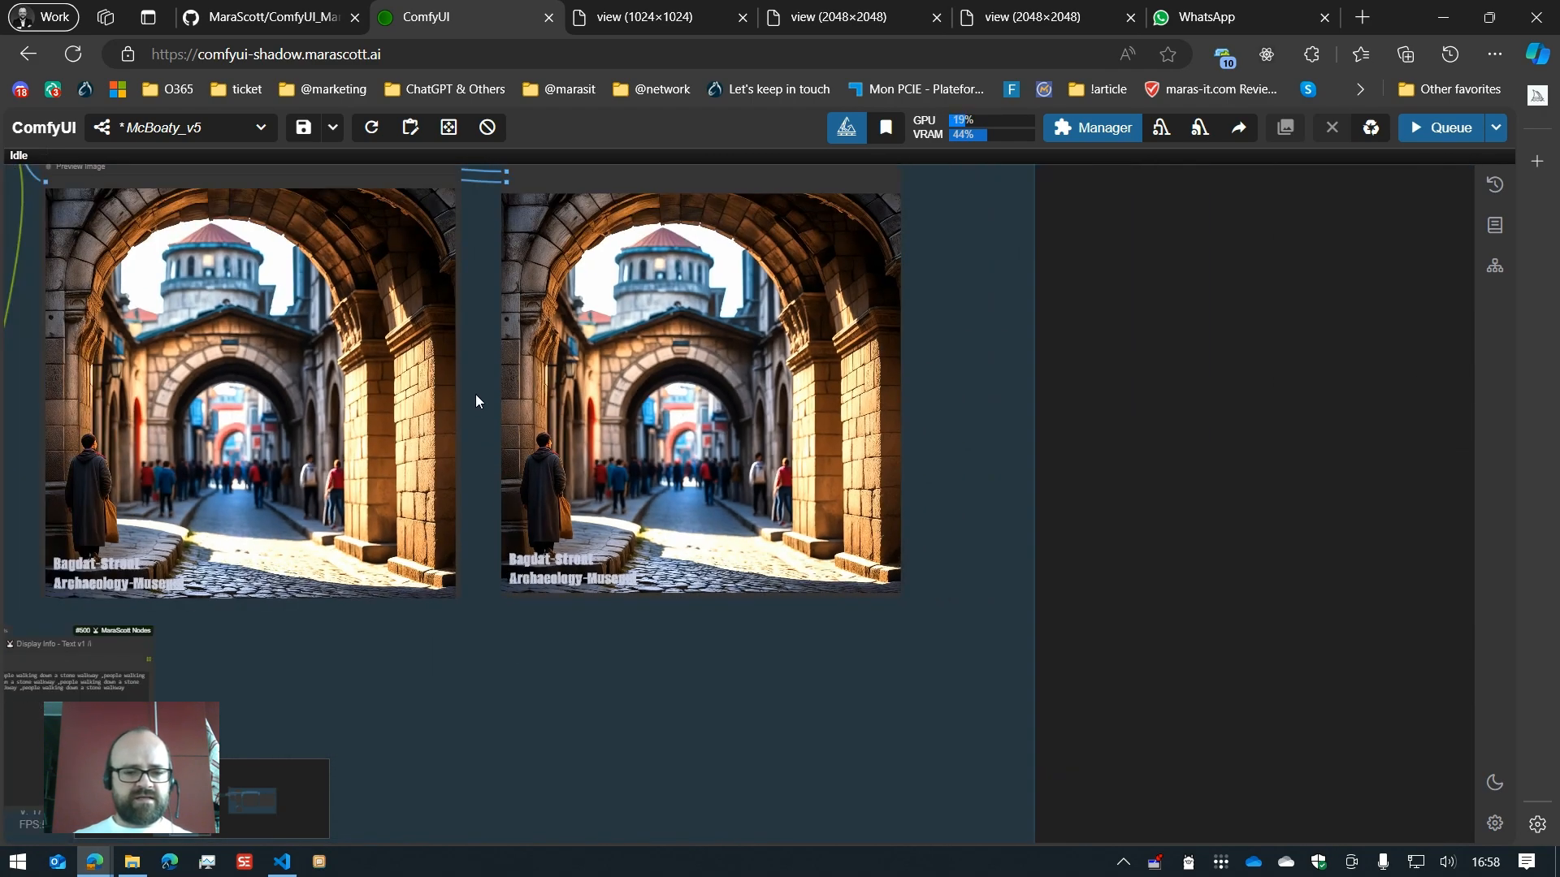
pyautogui.moveTo(475, 393); pyautogui.dragTo(1074, 506)
pyautogui.scroll(10, 582, 501)
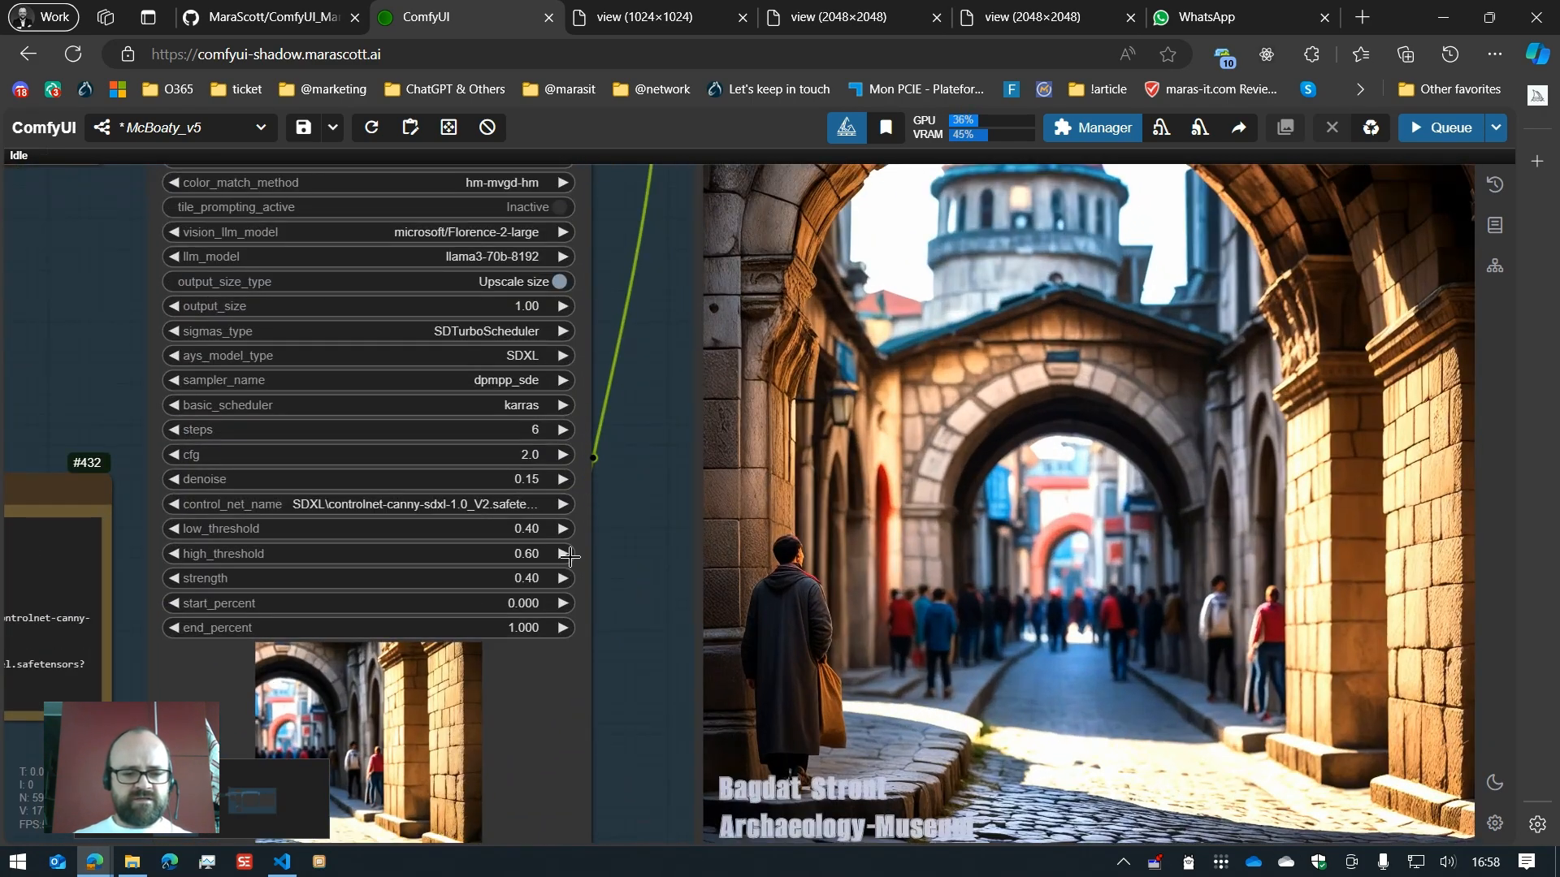
pyautogui.click(530, 479)
pyautogui.write('1')
pyautogui.press('Return')
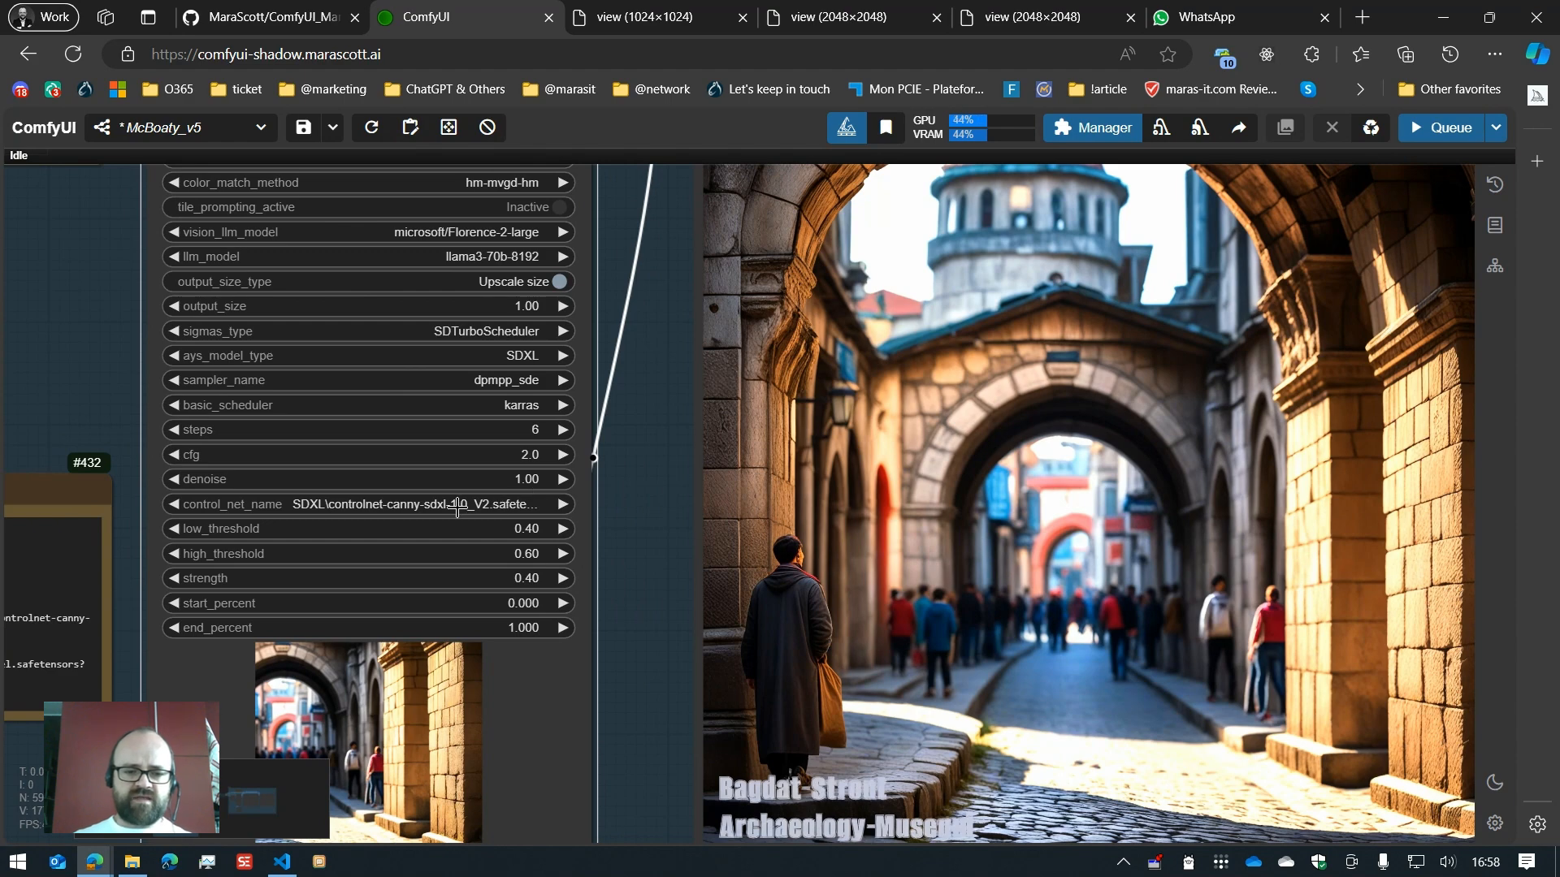
# Step: Queue the workflow to rerun the upscale with the changed denoise setting
pyautogui.scroll(-7, 486, 513)
pyautogui.hscroll(3, 940, 777)
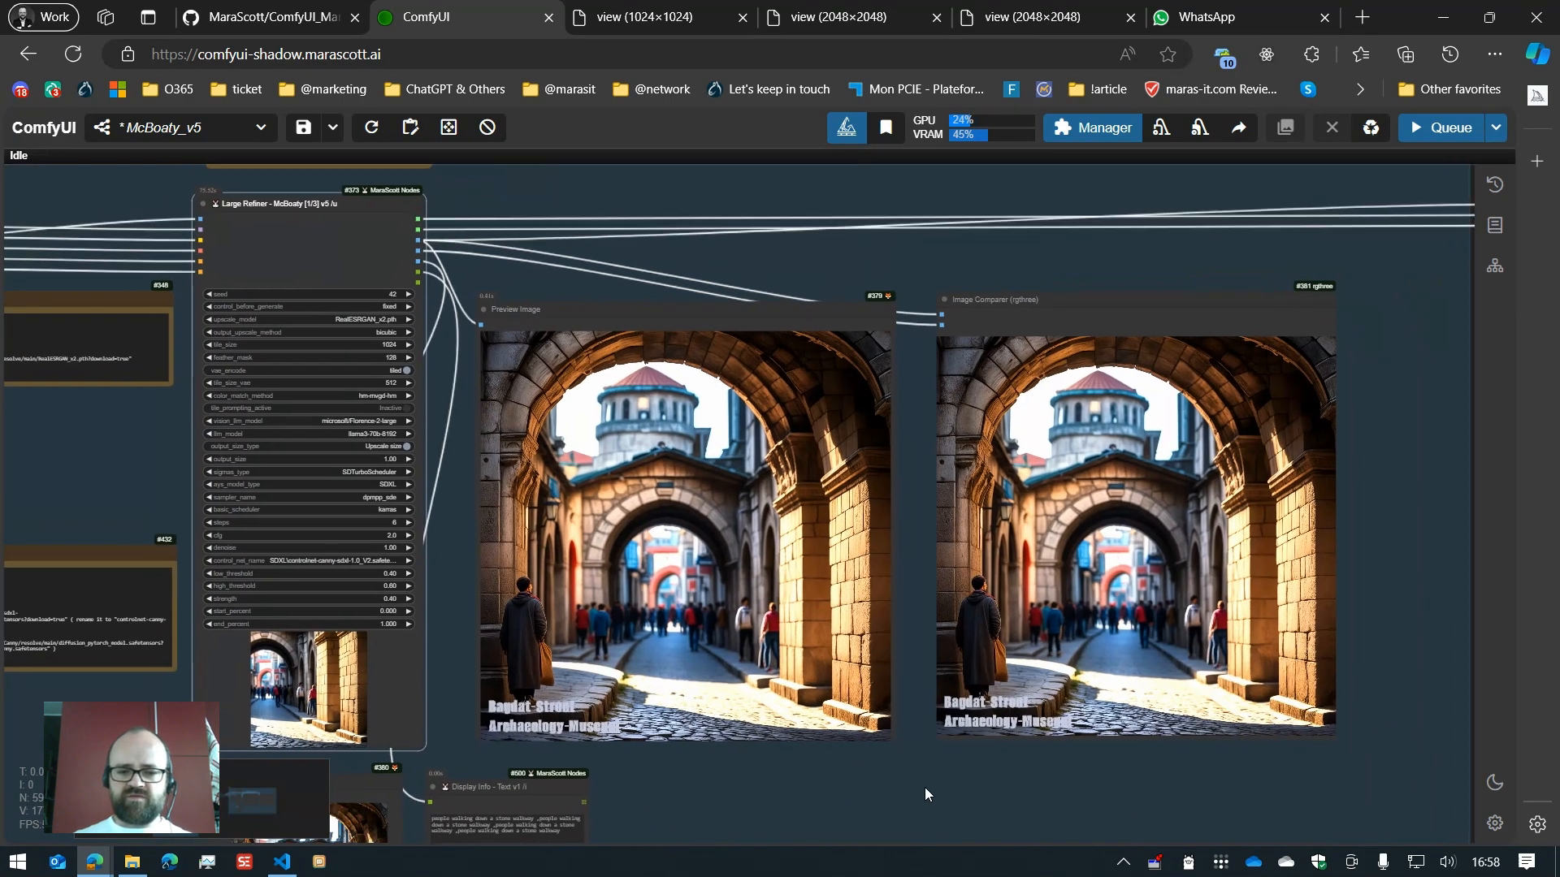
pyautogui.scroll(-3, 904, 778)
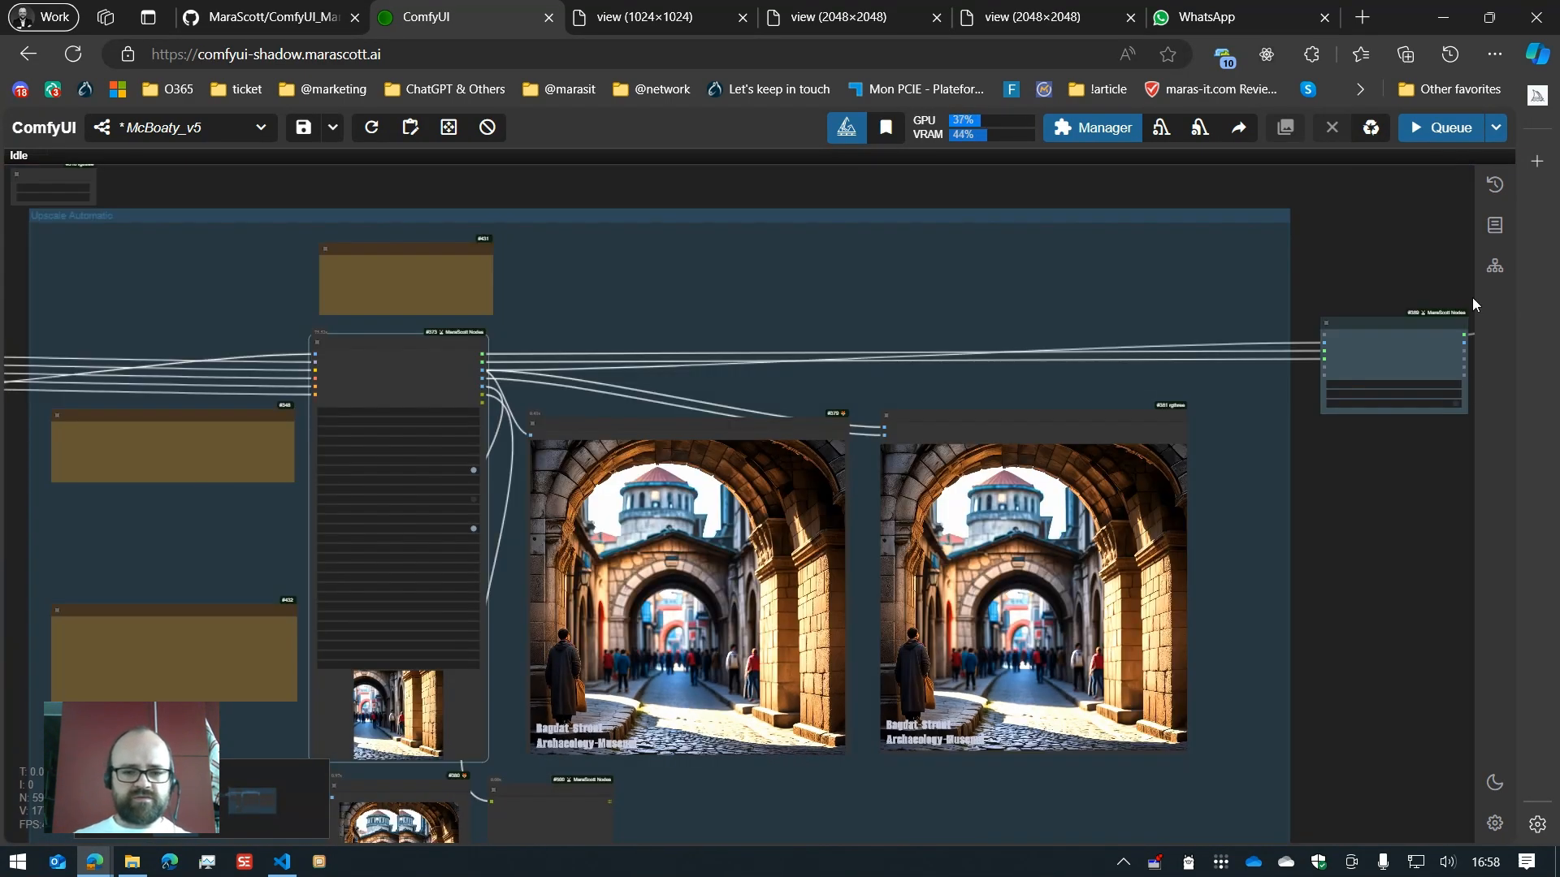
pyautogui.click(1440, 127)
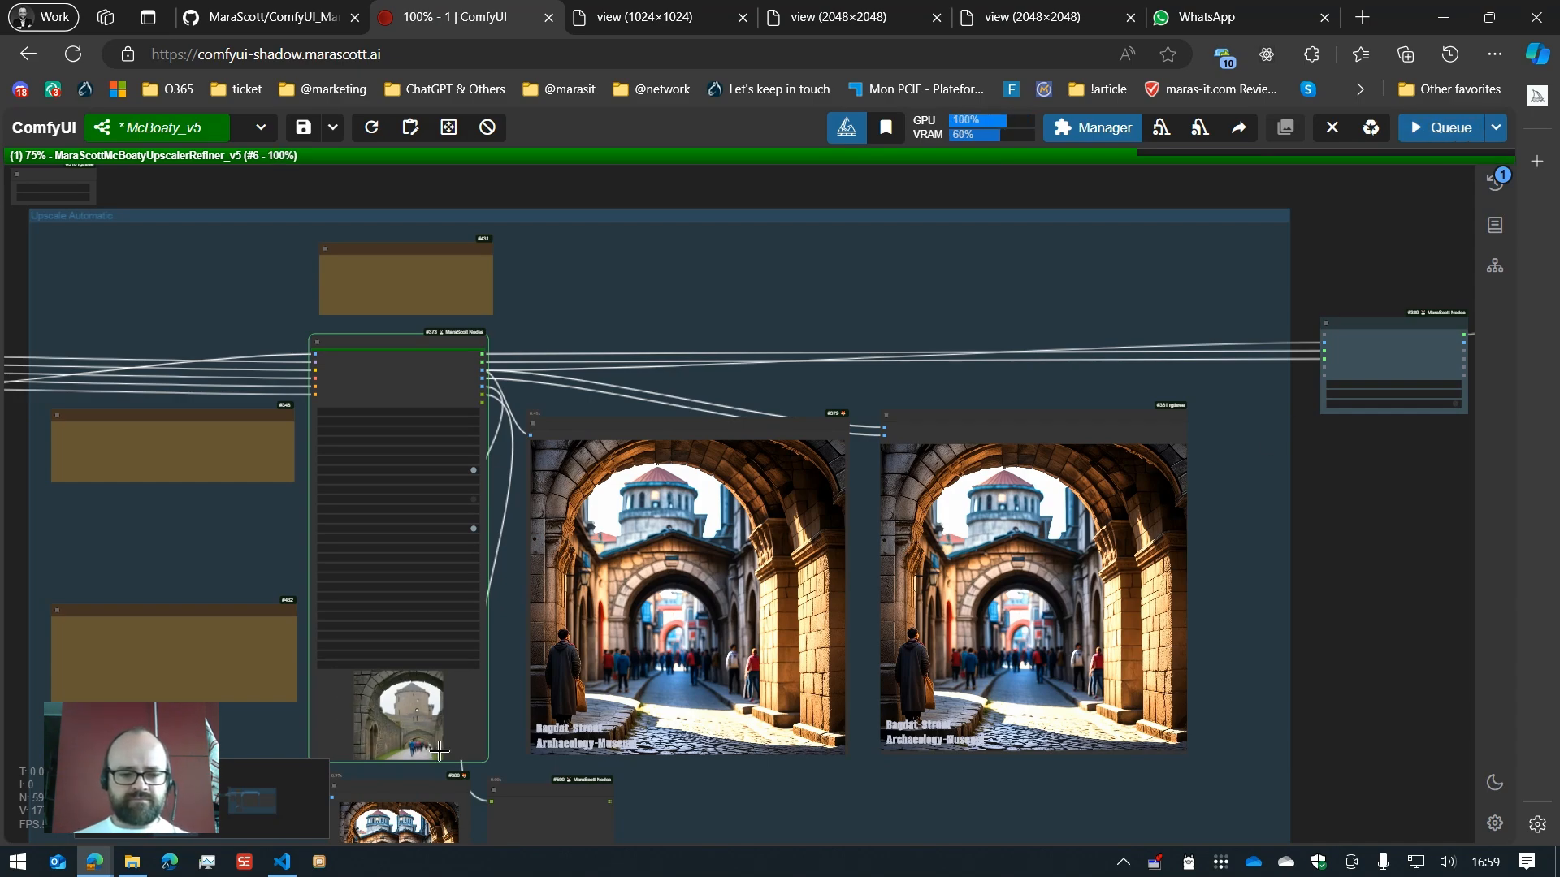
# Step: Examine the tile preview on the Large Refiner node while the workflow is running
pyautogui.scroll(6, 391, 704)
pyautogui.scroll(-5, 390, 703)
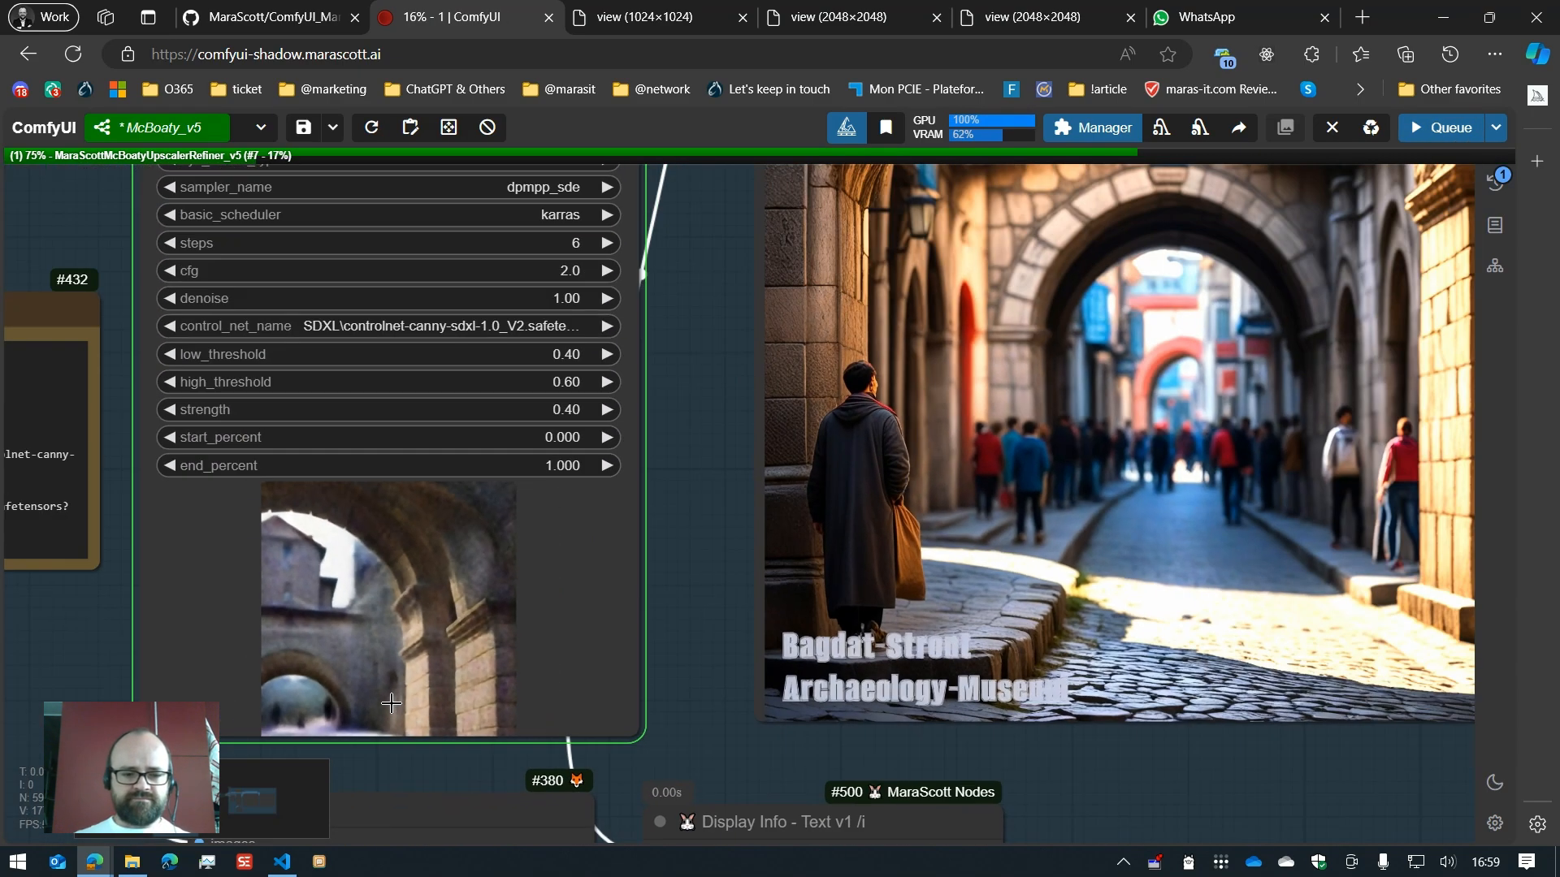
pyautogui.scroll(2, 391, 703)
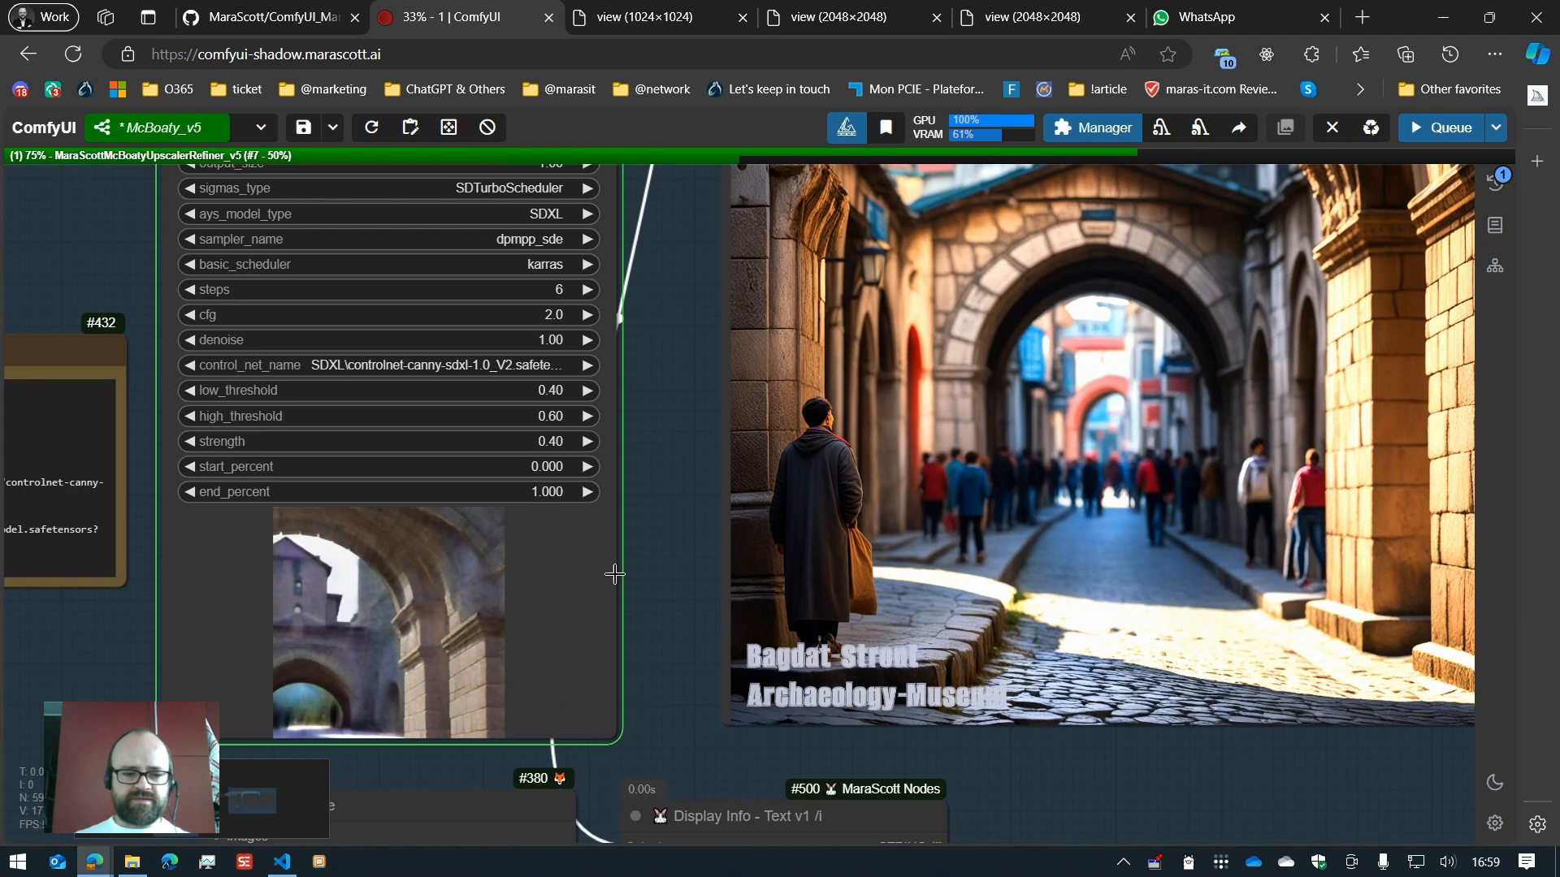
pyautogui.moveTo(648, 641); pyautogui.dragTo(837, 569)
pyautogui.scroll(1, 836, 569)
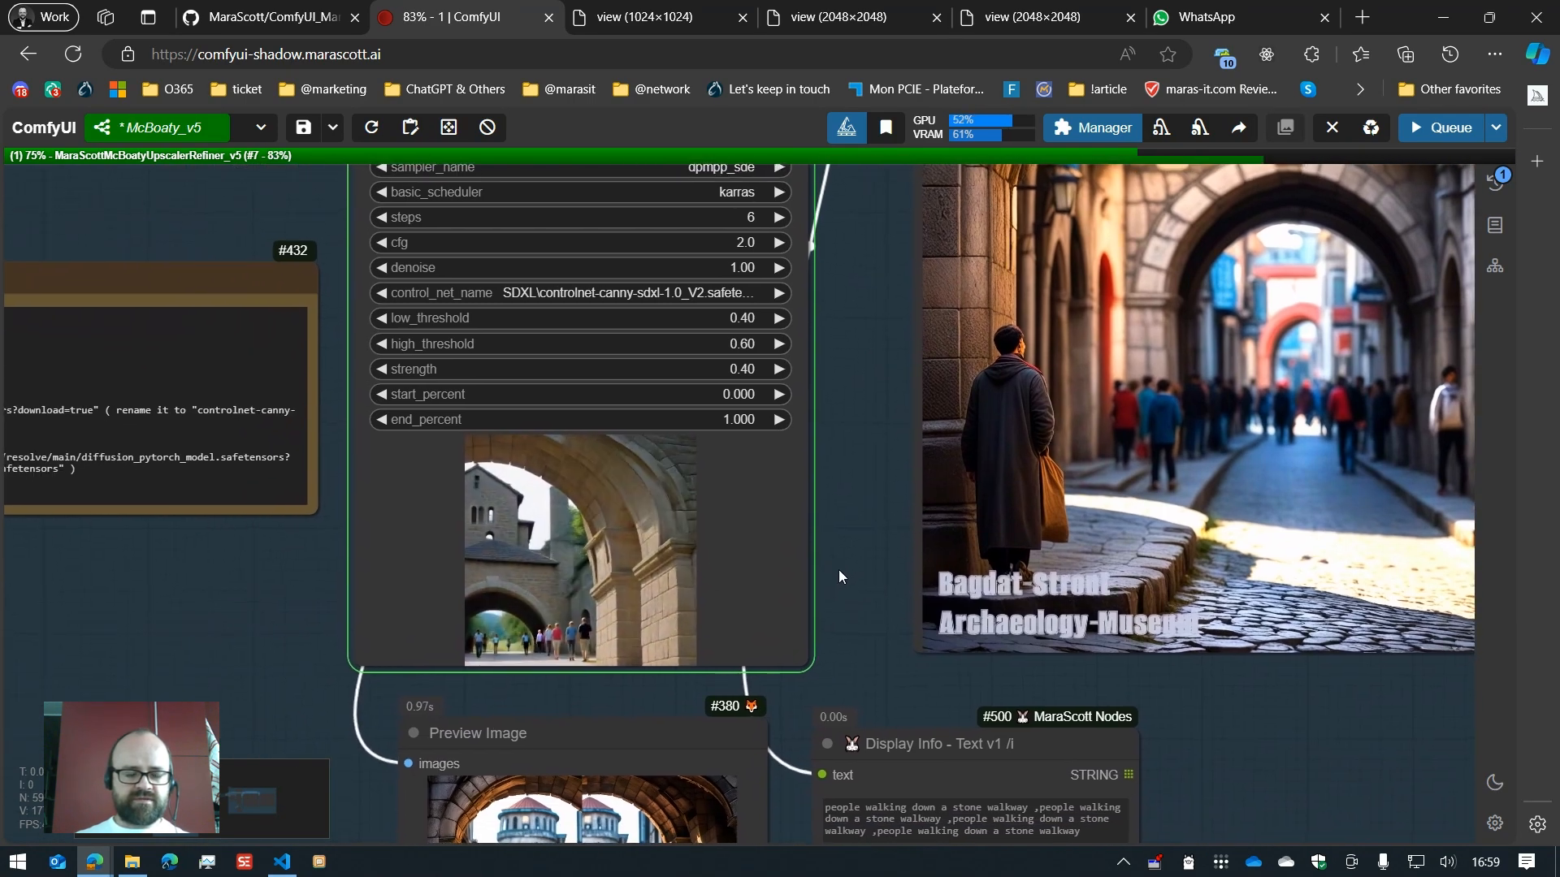
# Step: Follow the remaining tile previews of the Large Refiner until the denoise 1.00 run is done
pyautogui.scroll(4, 823, 588)
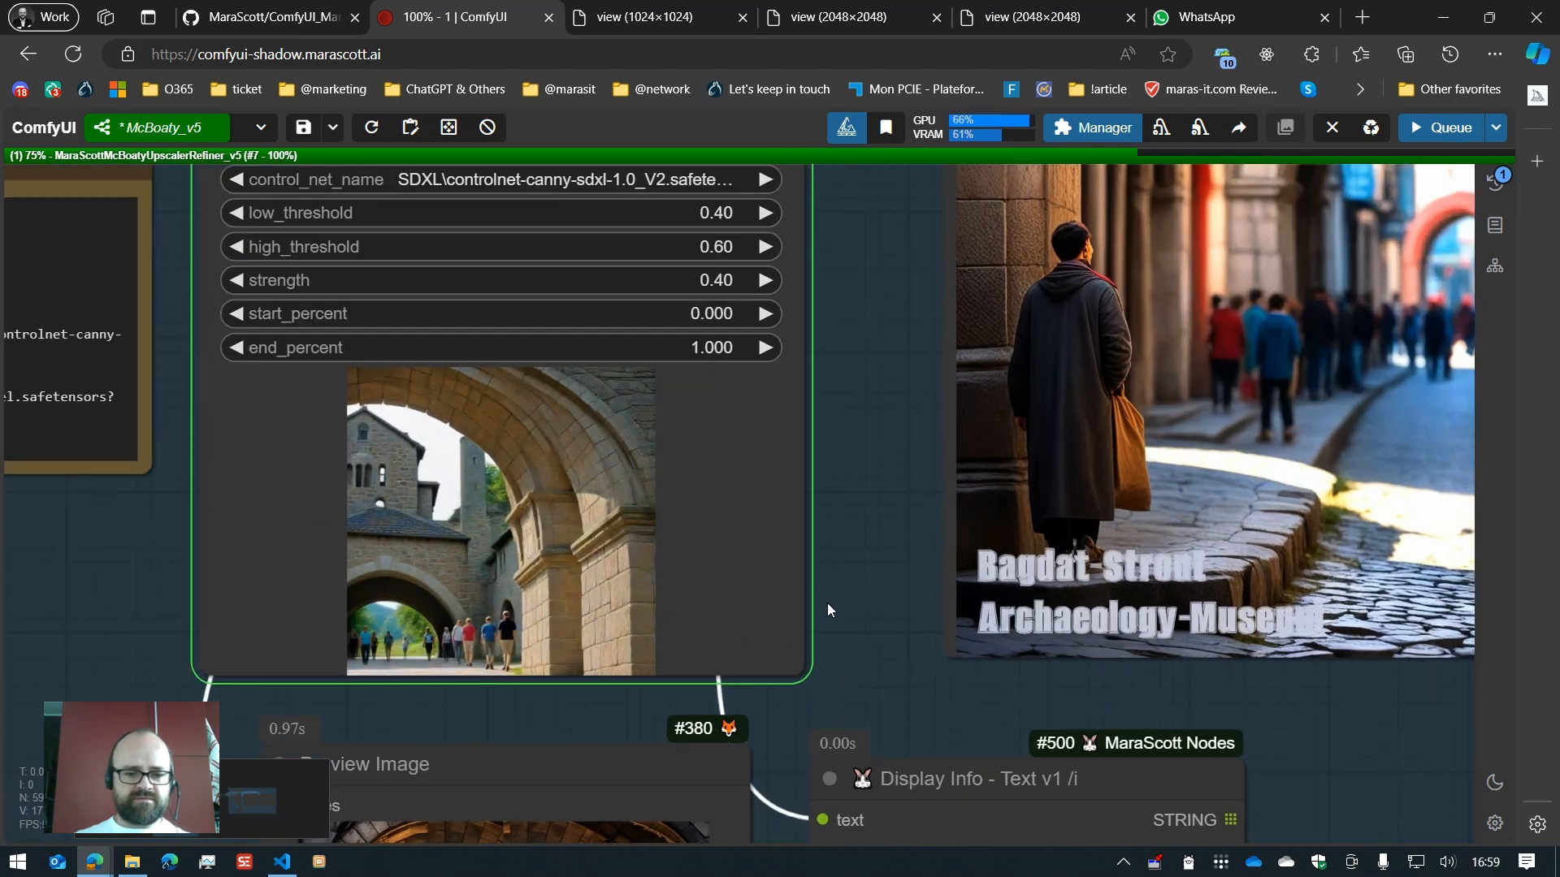
pyautogui.scroll(-6, 827, 603)
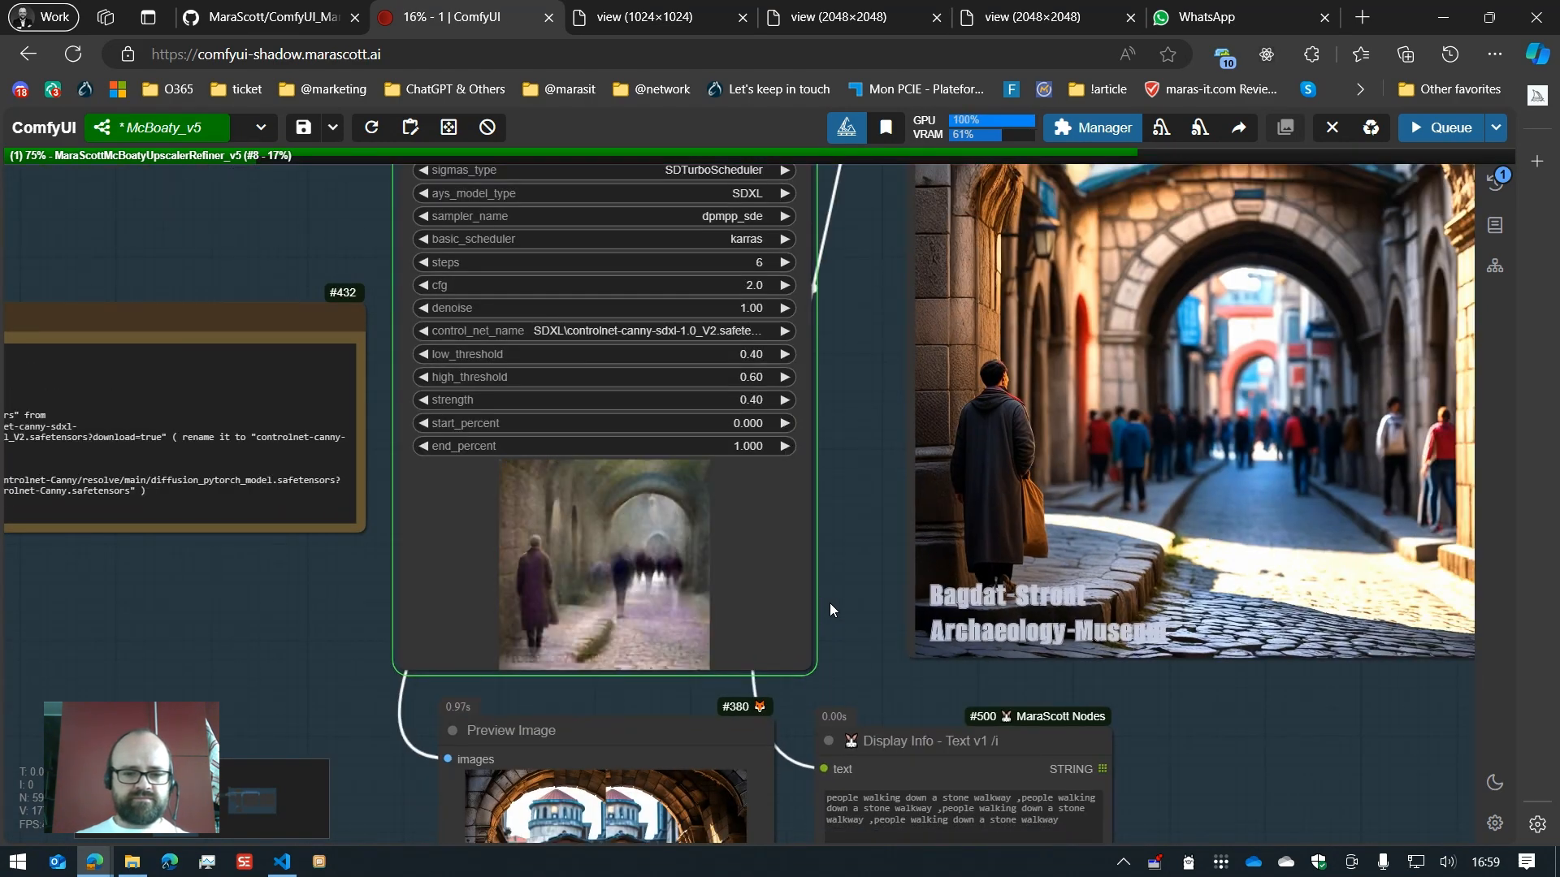
pyautogui.scroll(-3, 855, 612)
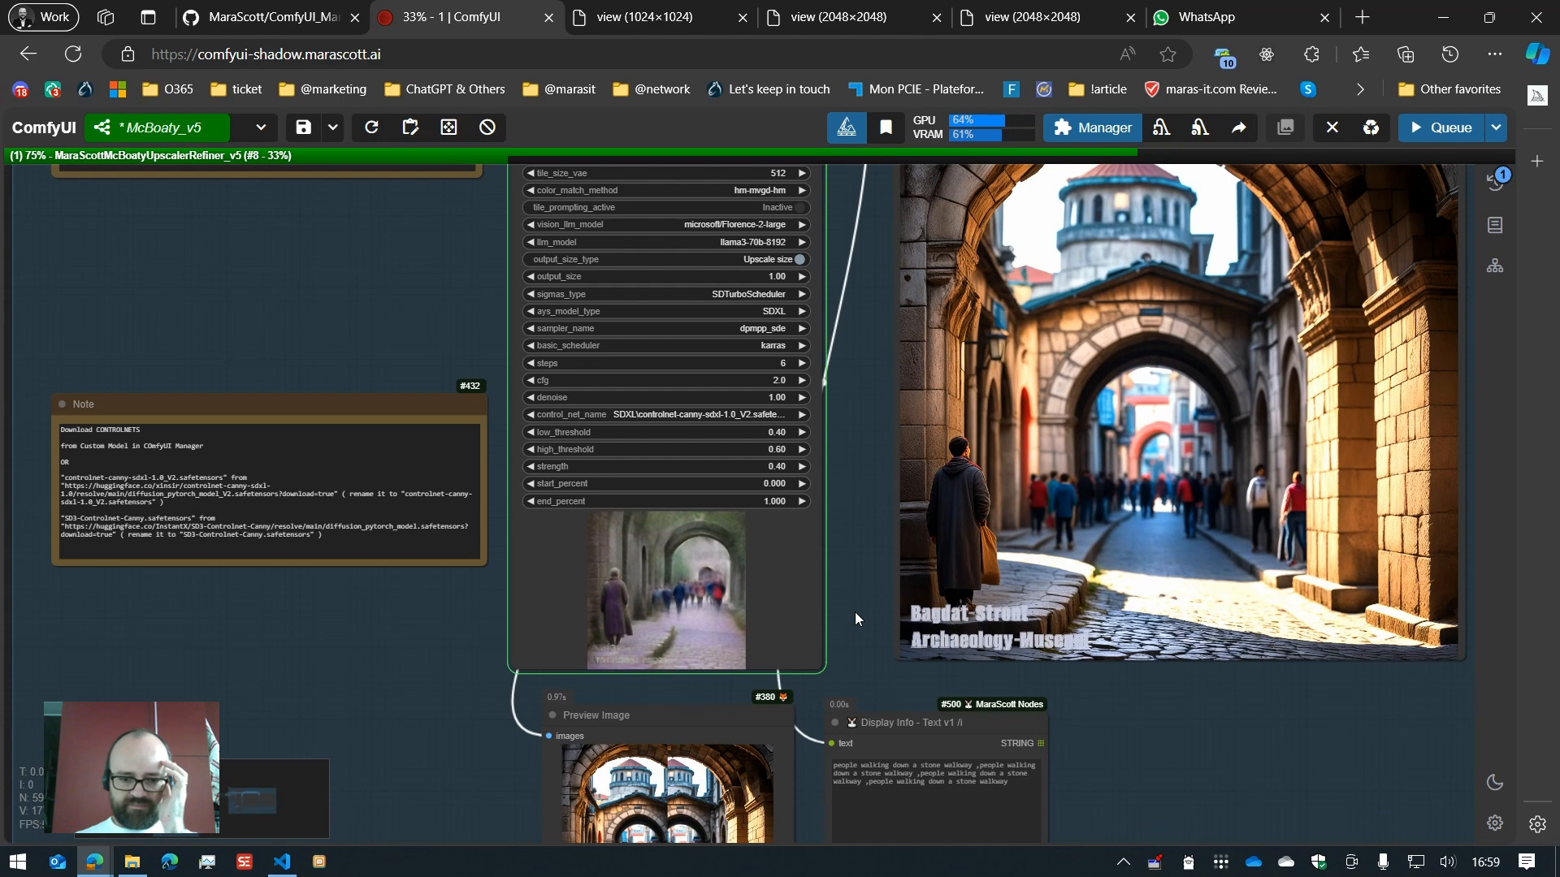
pyautogui.moveTo(851, 621); pyautogui.dragTo(515, 690)
pyautogui.scroll(-5, 519, 691)
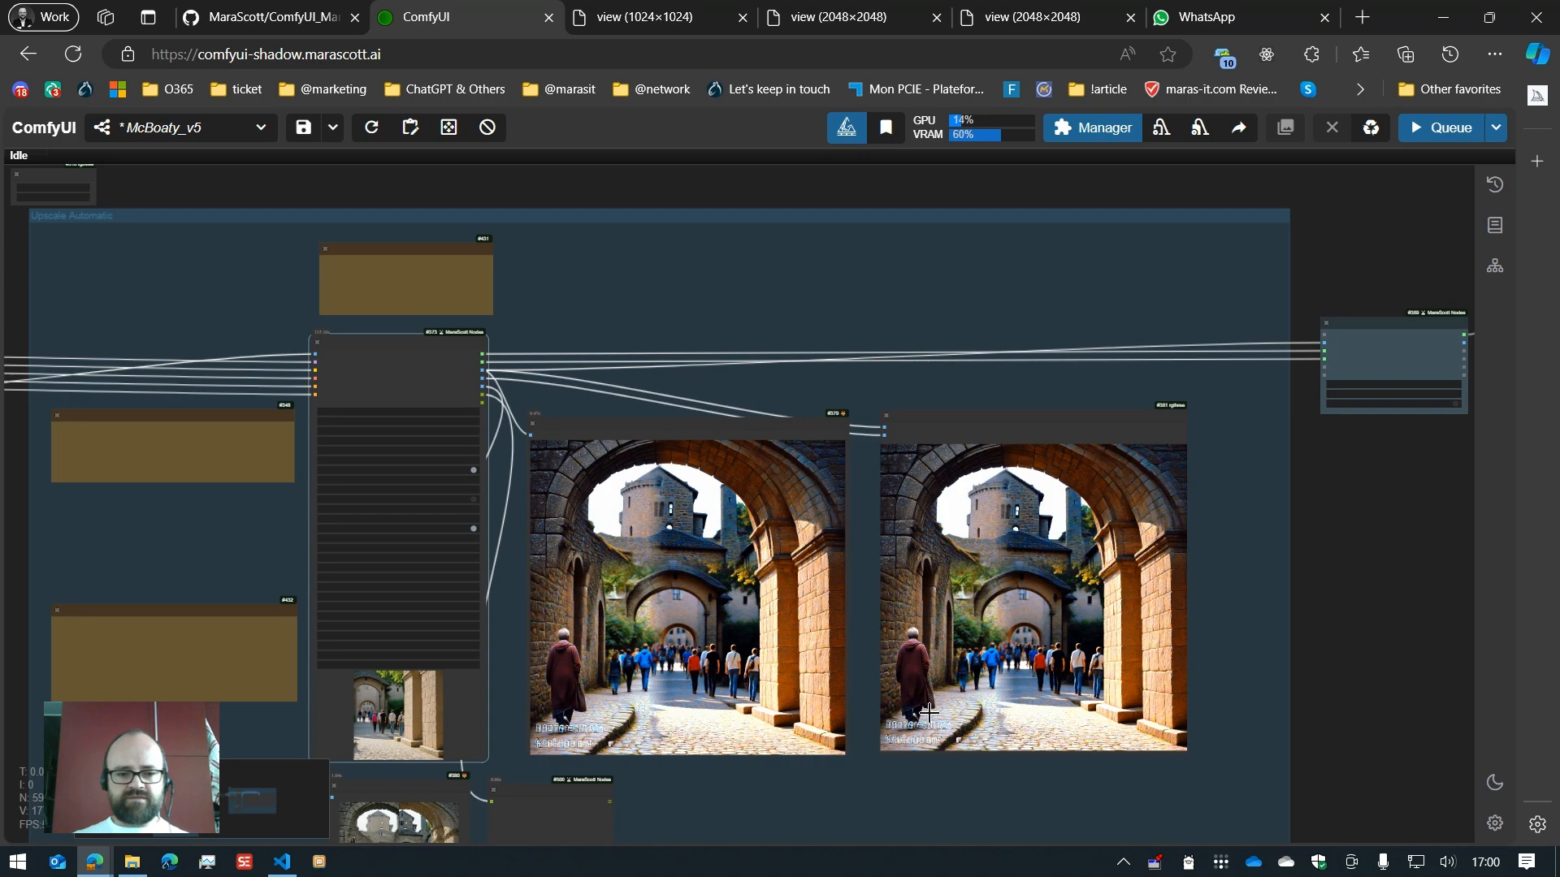
# Step: Compare the denoise 1.00 result with the original in the Image Comparer, including the distant crowd under the arch
pyautogui.scroll(6, 1244, 629)
pyautogui.scroll(3, 1244, 627)
pyautogui.scroll(-1, 1154, 608)
pyautogui.moveTo(1201, 640); pyautogui.dragTo(1189, 607)
pyautogui.scroll(-1, 1197, 671)
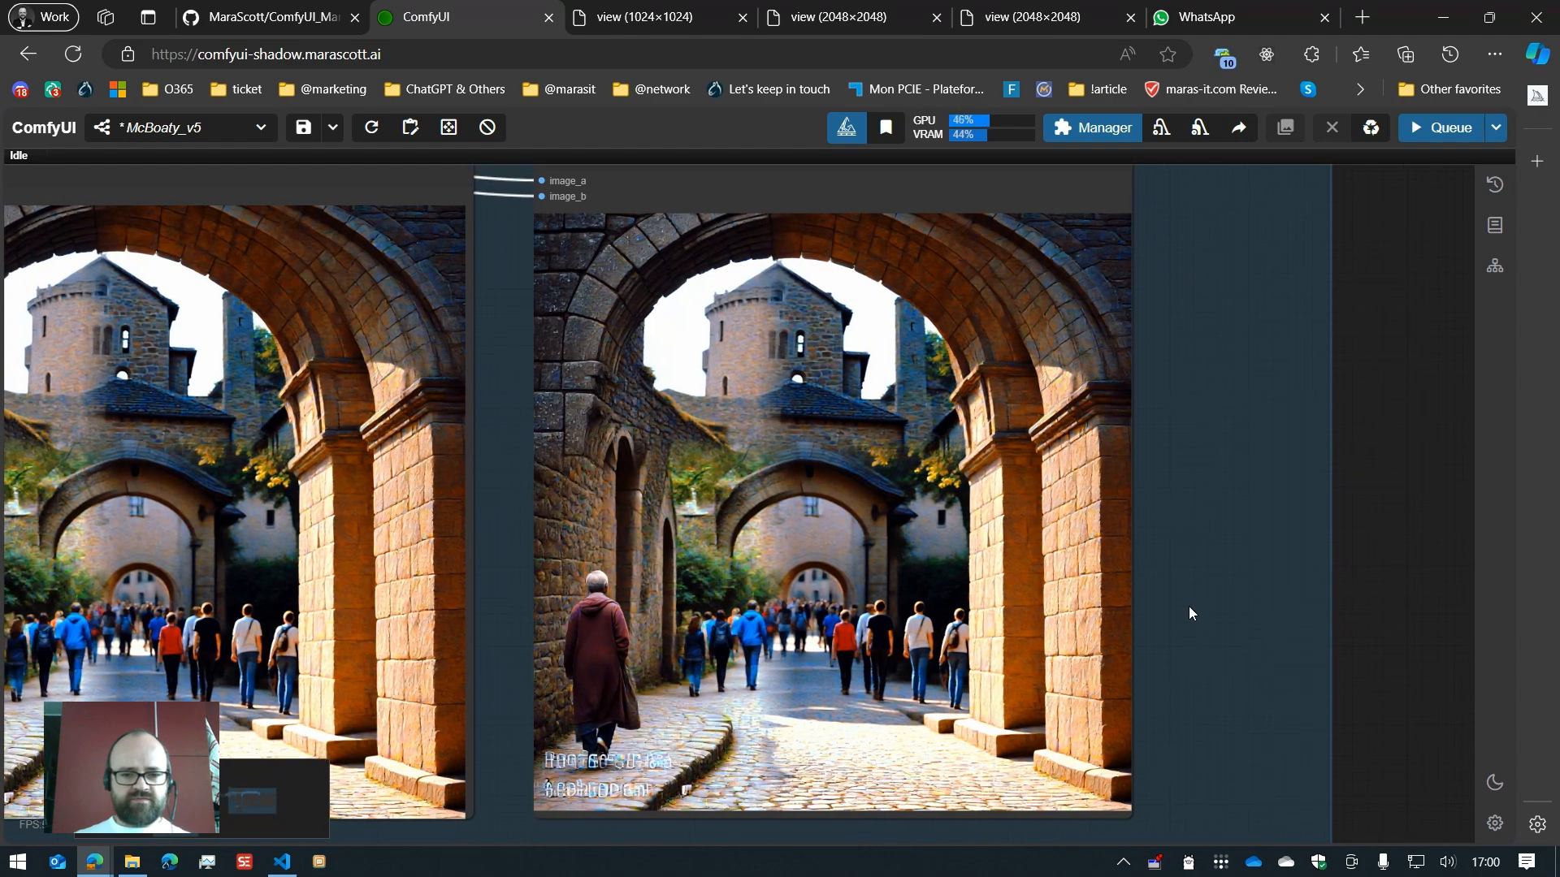
pyautogui.scroll(-1, 1172, 684)
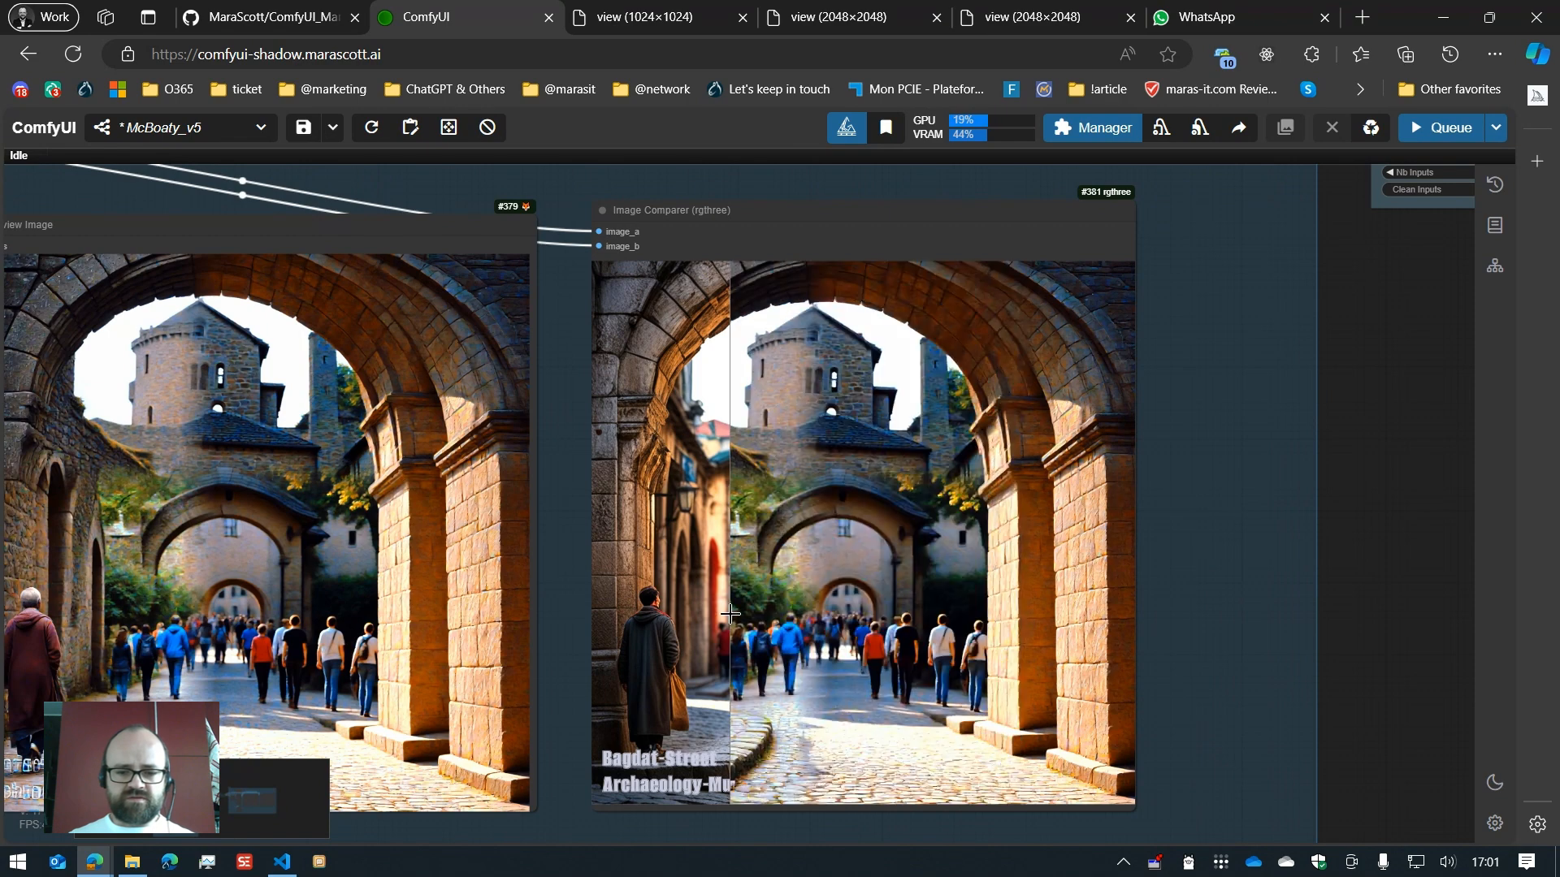
pyautogui.scroll(10, 869, 644)
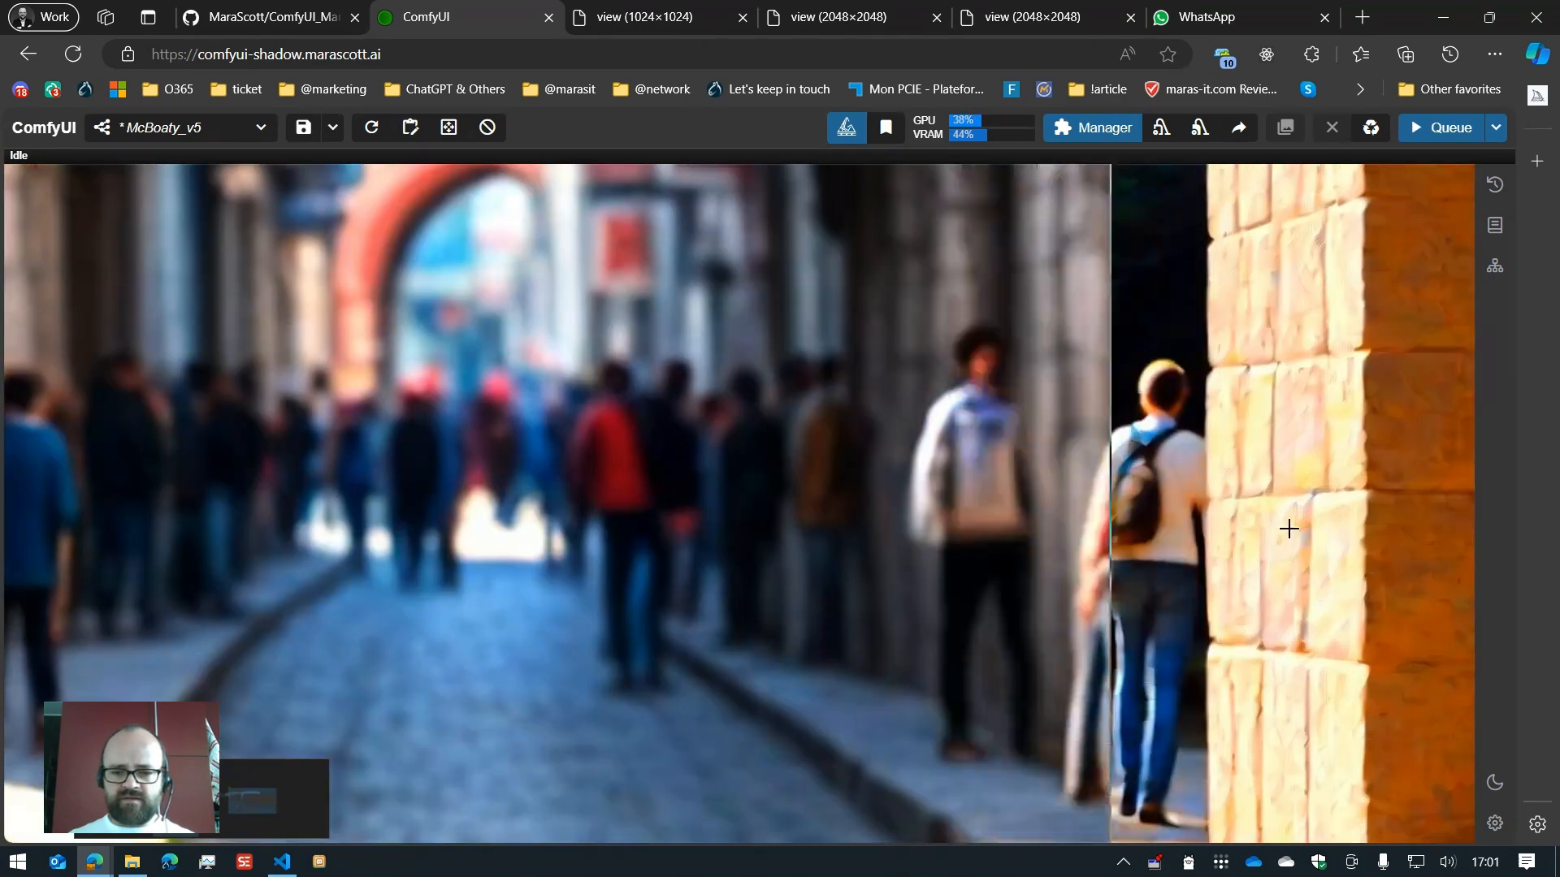
pyautogui.moveTo(392, 457); pyautogui.dragTo(884, 463)
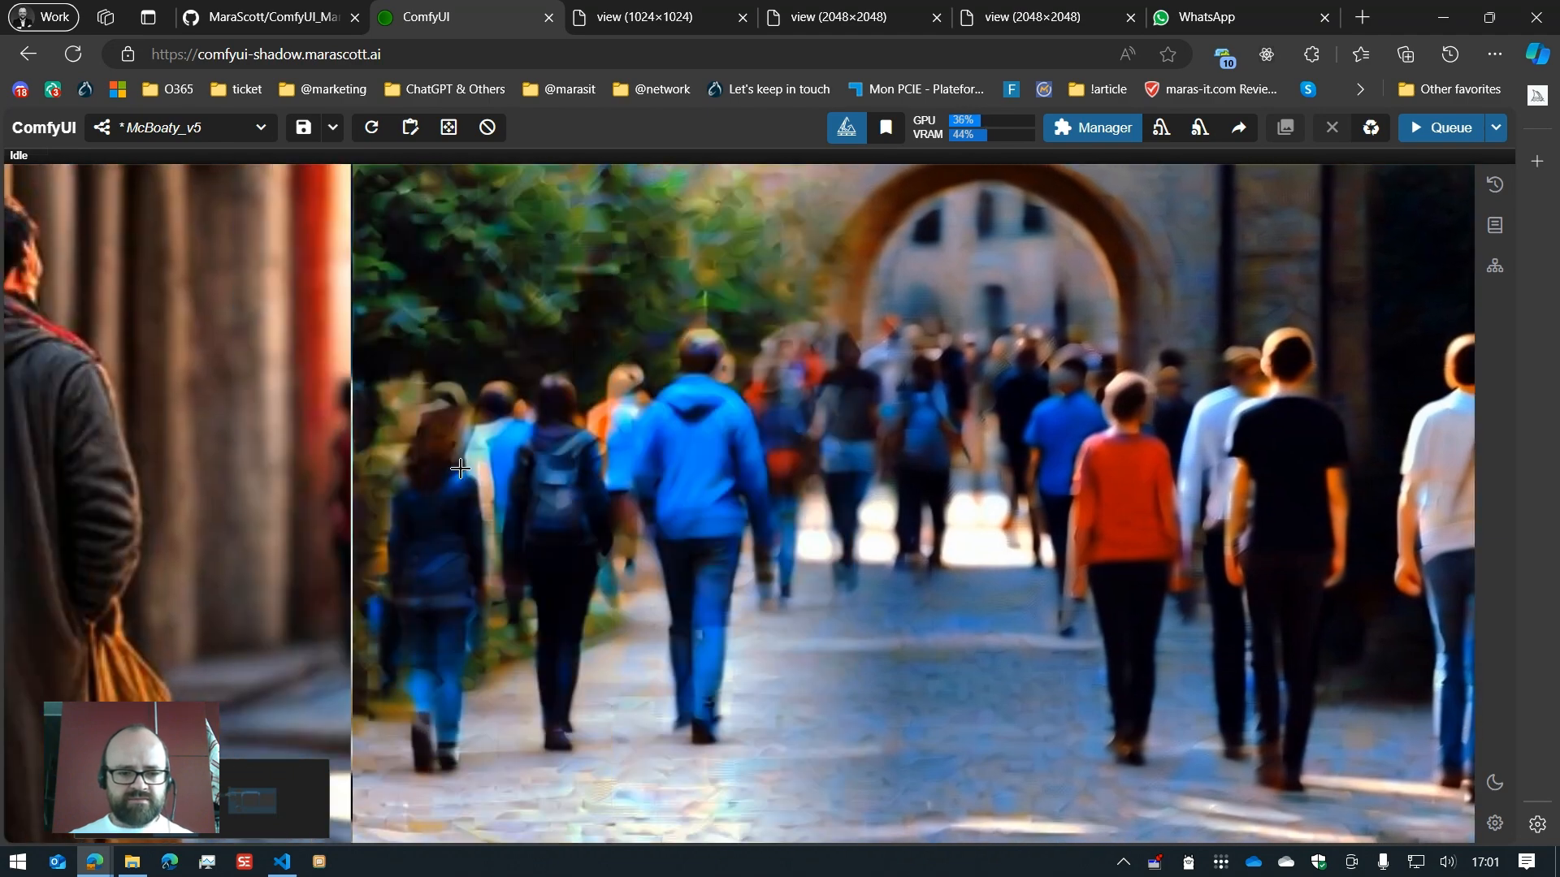
pyautogui.scroll(-10, 731, 487)
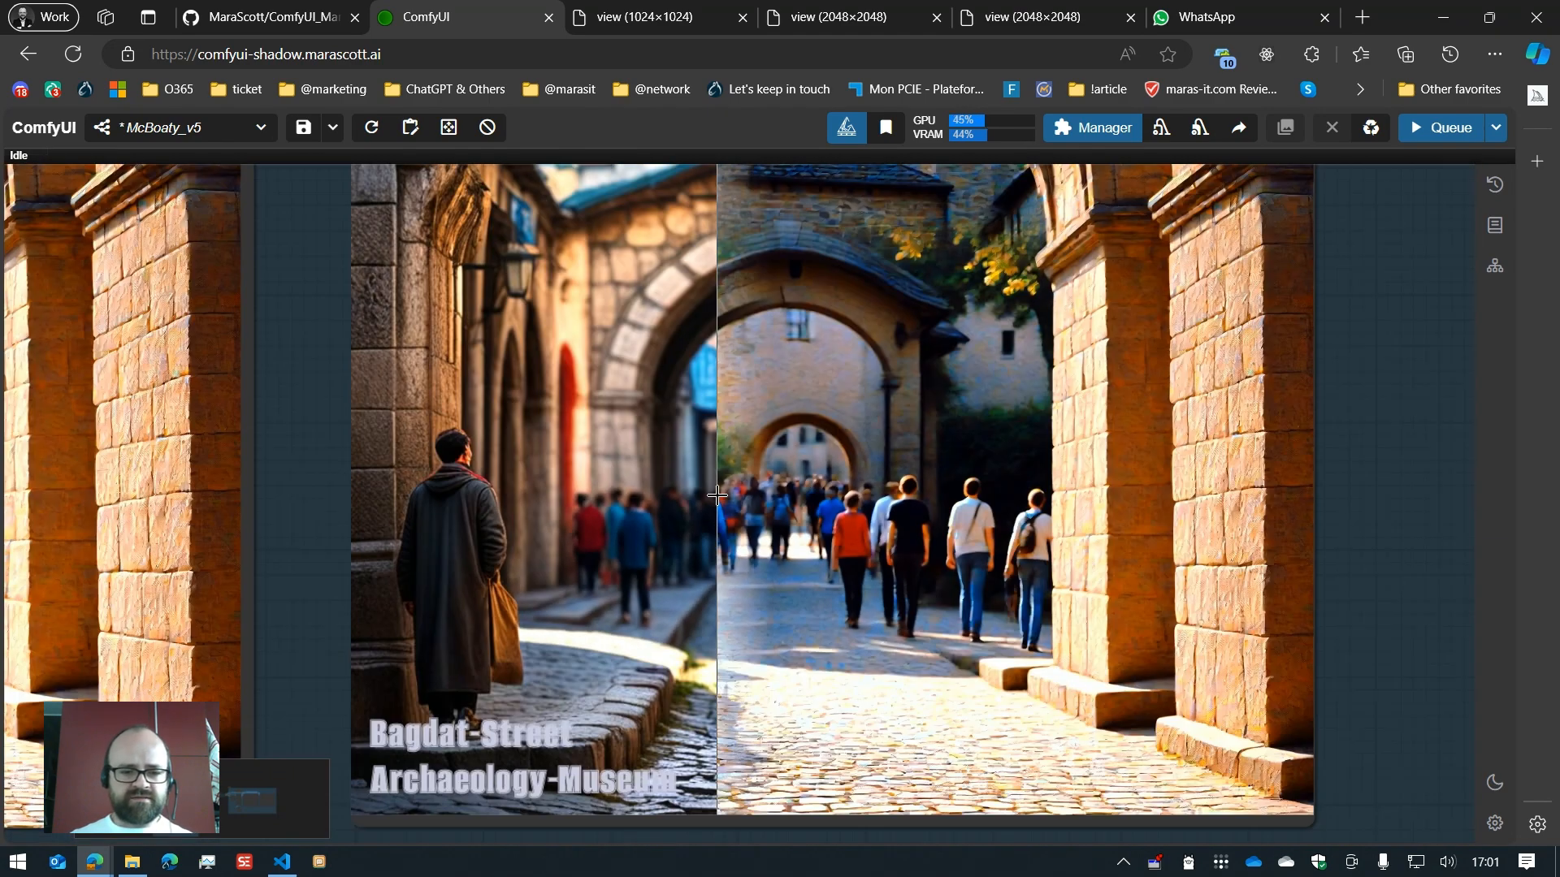
pyautogui.scroll(-1, 736, 491)
pyautogui.moveTo(1078, 548); pyautogui.dragTo(1128, 601)
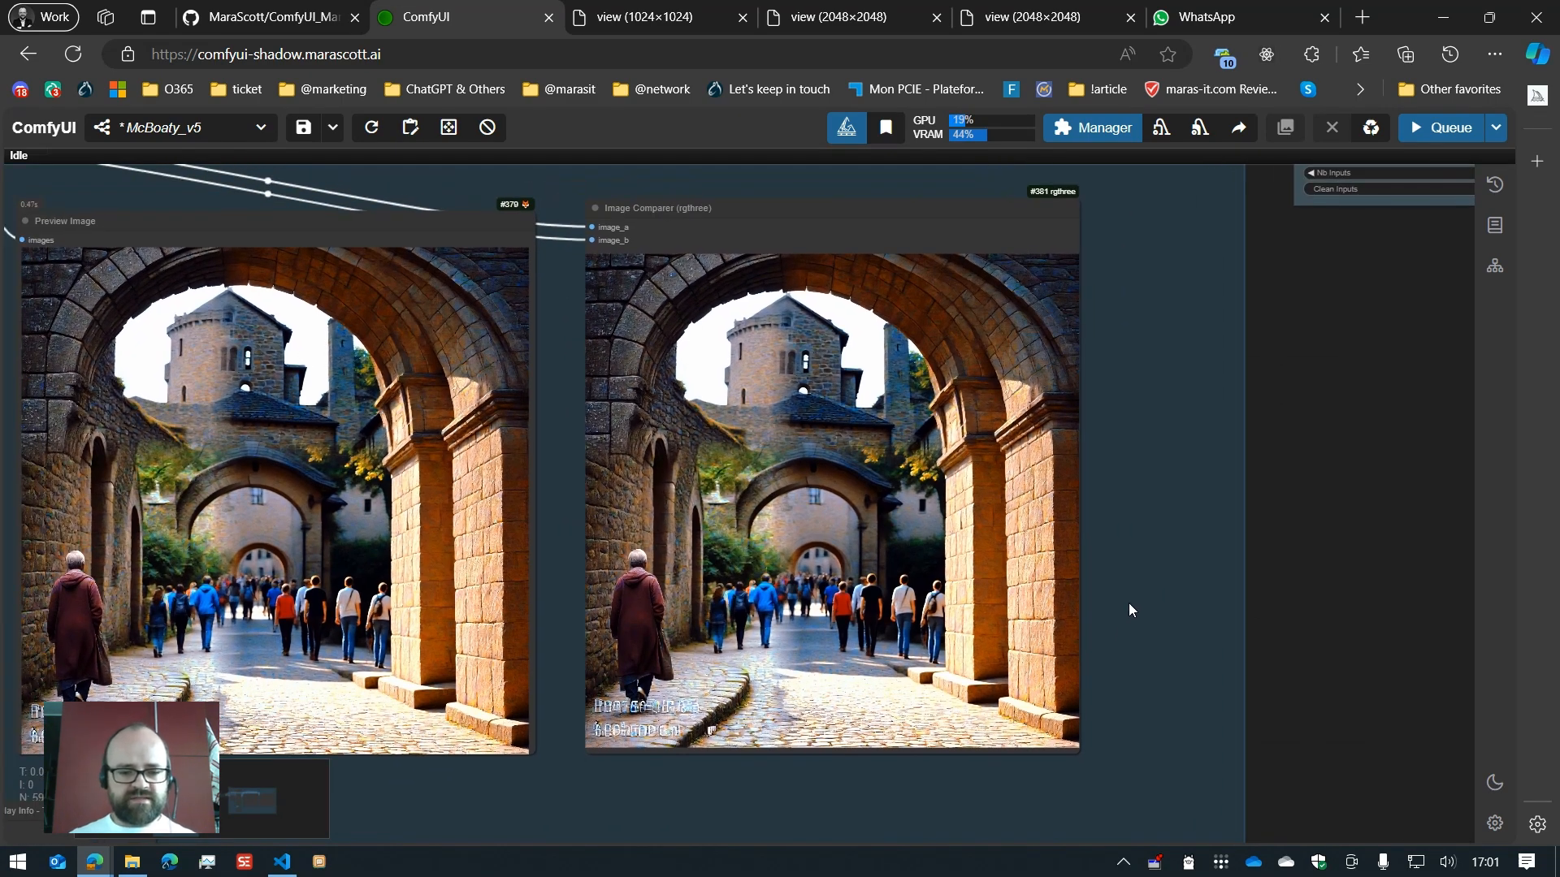
# Step: Set the Large Refiner's denoise to 0.65 and queue the workflow to rerun the upscale
pyautogui.press('2')
pyautogui.scroll(10, 453, 542)
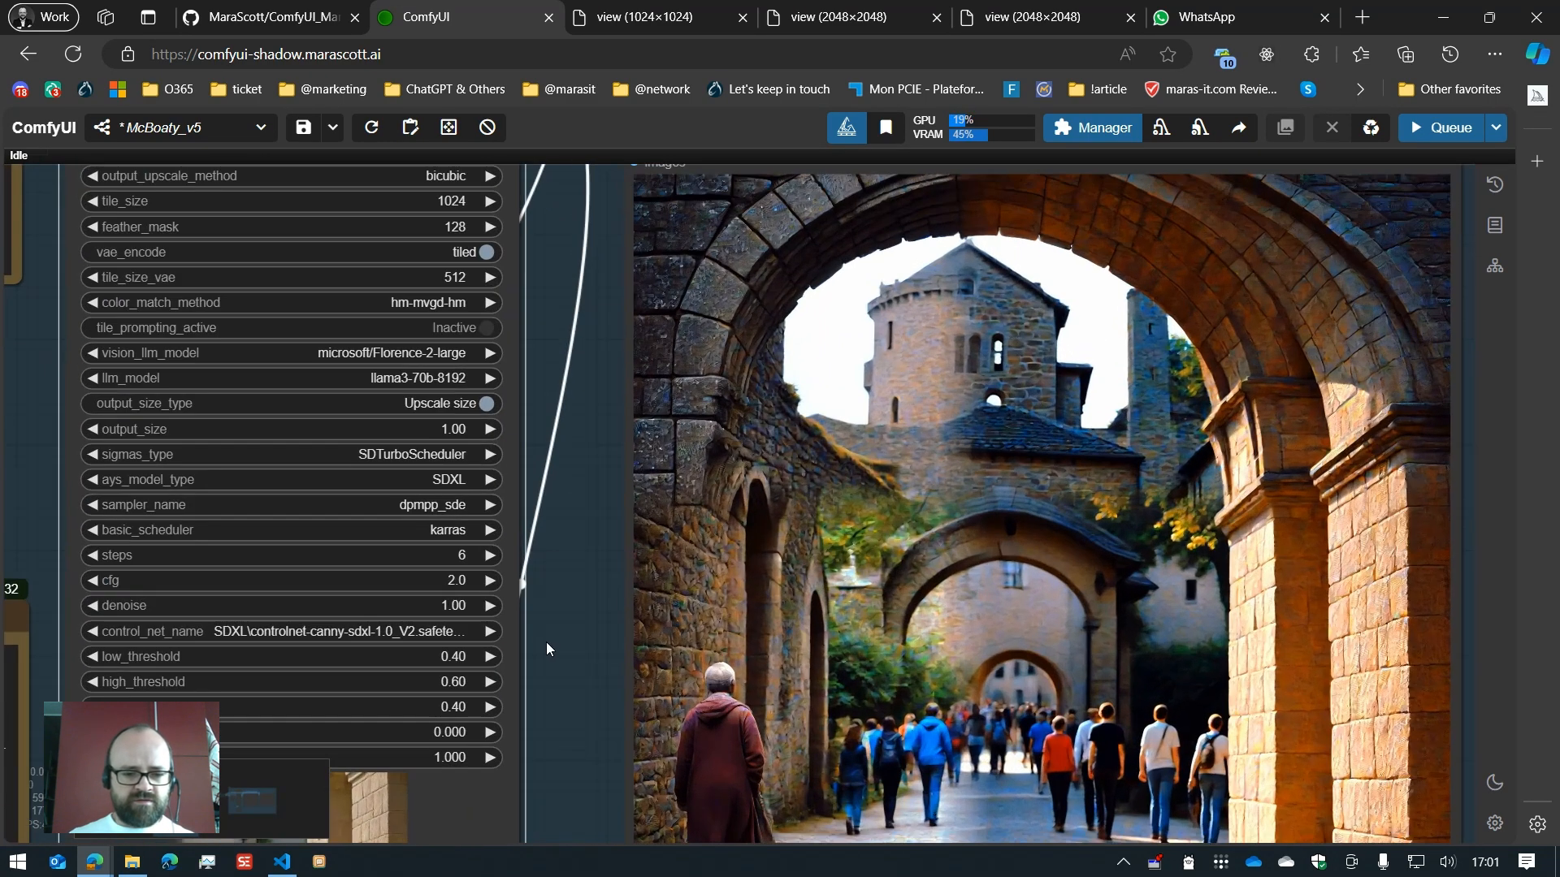
pyautogui.moveTo(562, 664); pyautogui.dragTo(573, 644)
pyautogui.click(464, 584)
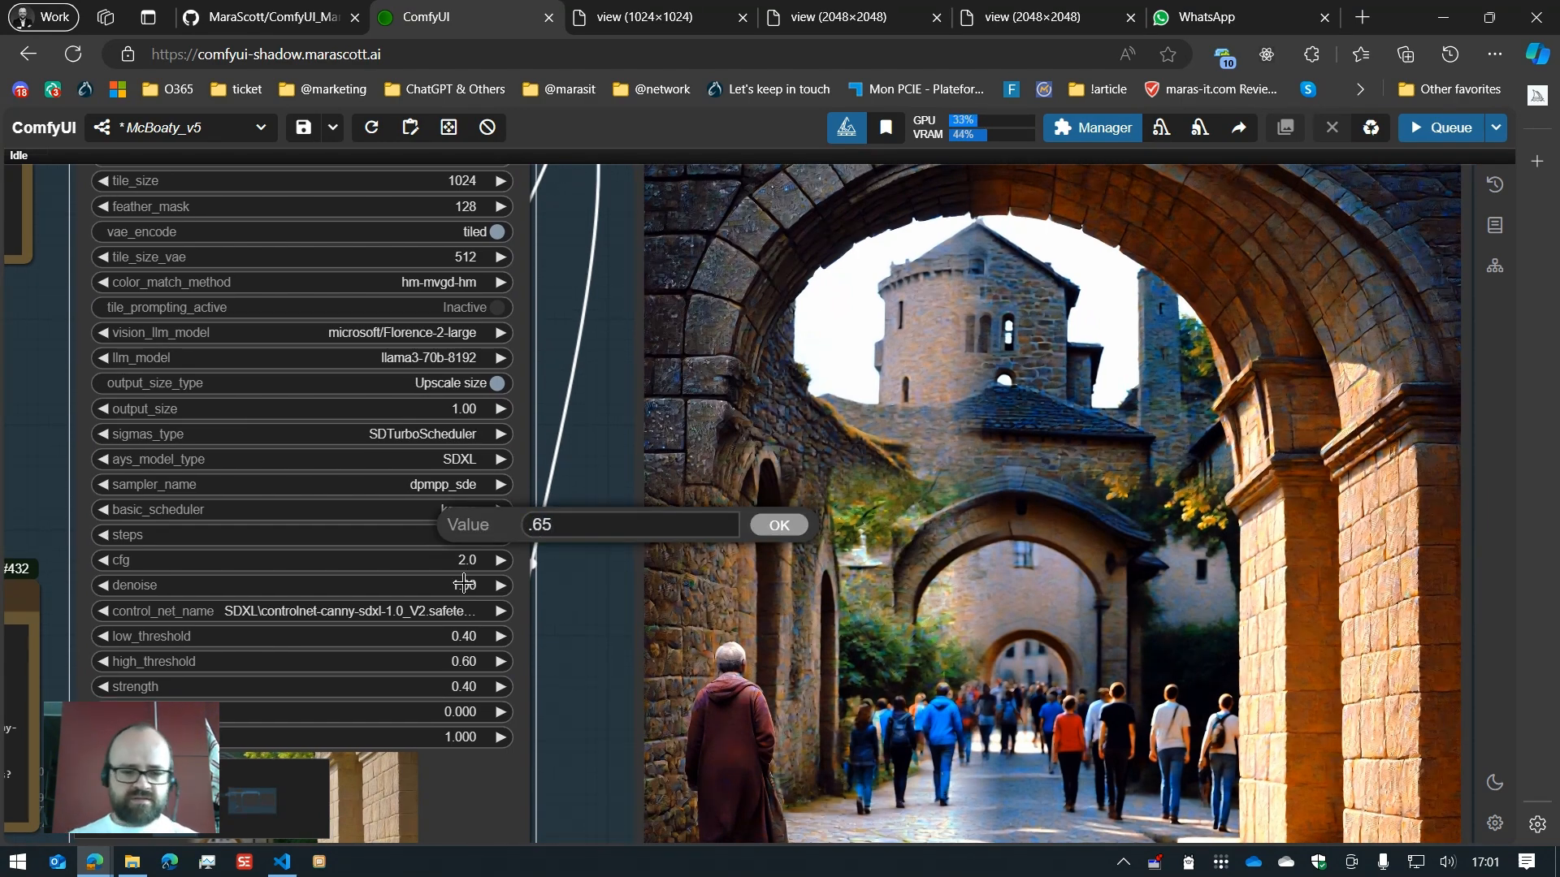
pyautogui.press('Return')
pyautogui.click(1440, 128)
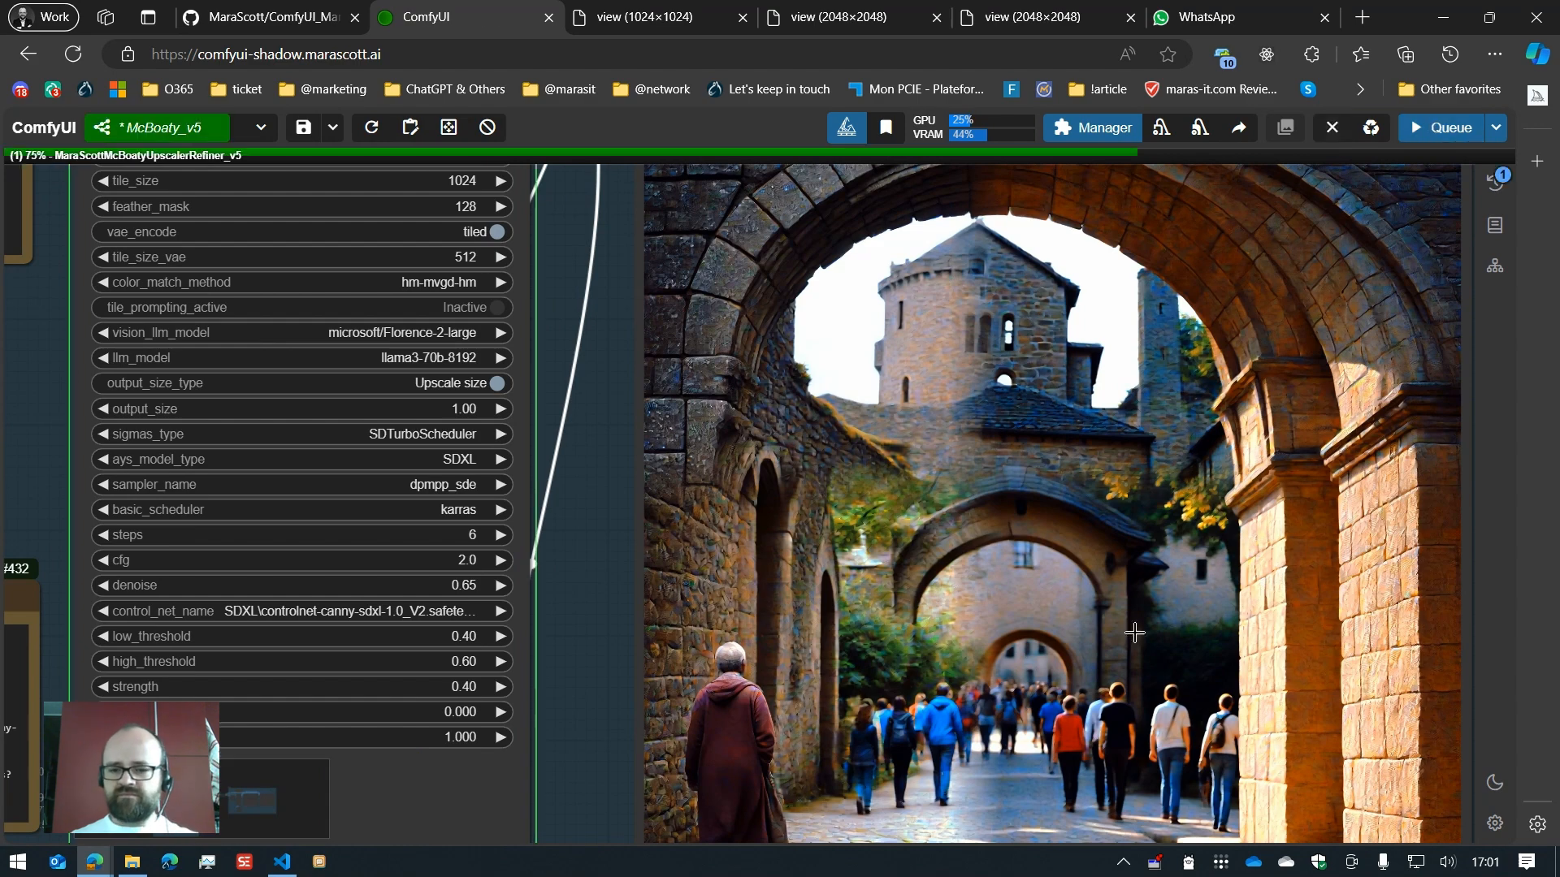
pyautogui.scroll(-5, 590, 795)
pyautogui.moveTo(590, 794); pyautogui.dragTo(456, 561)
pyautogui.scroll(-2, 461, 557)
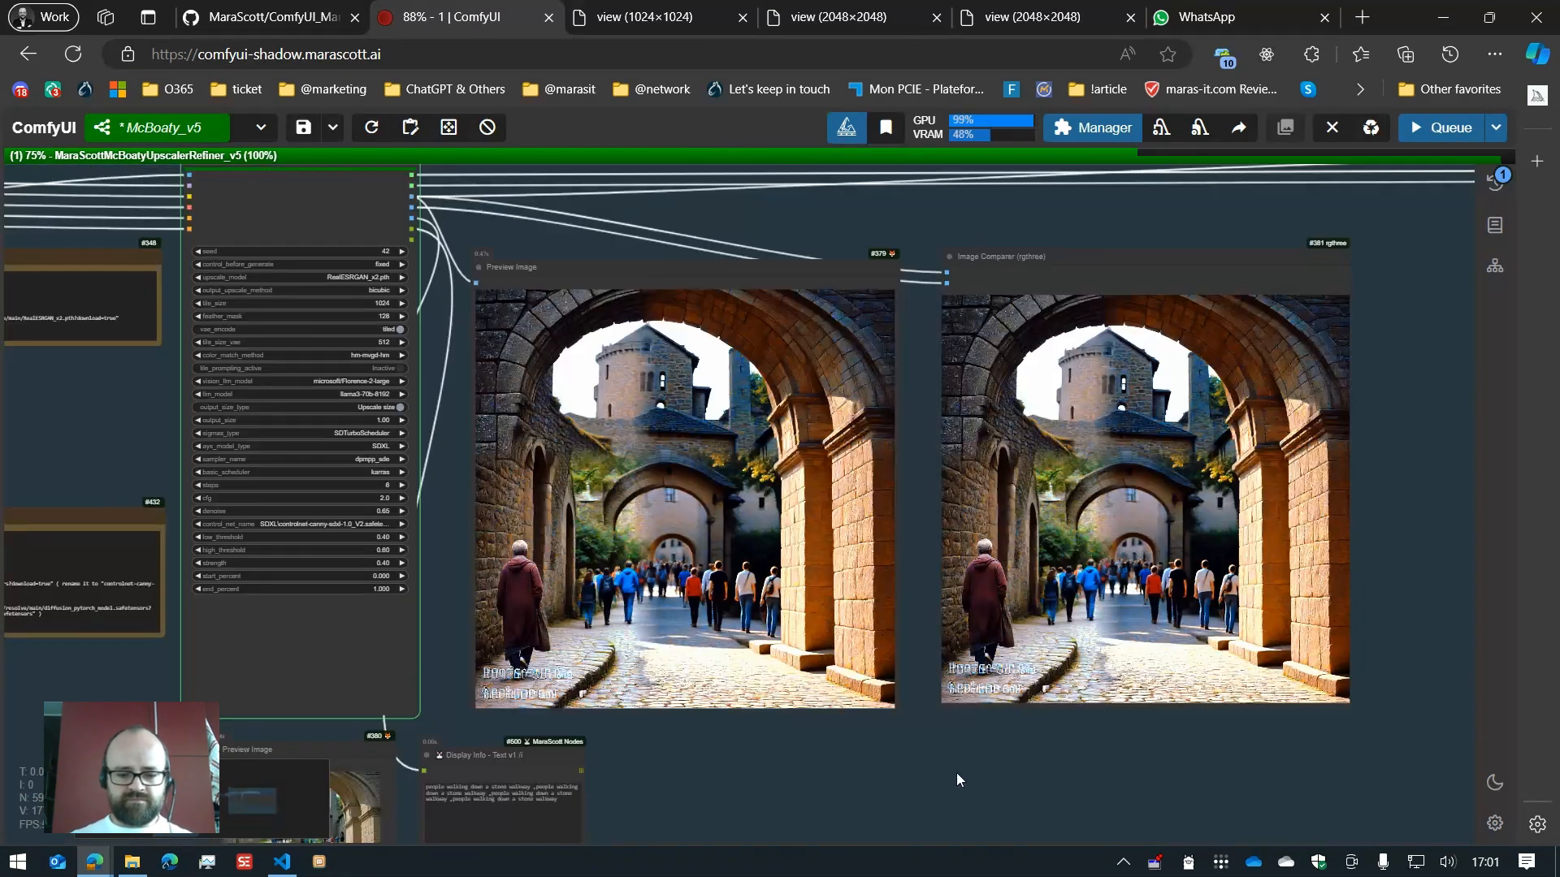
pyautogui.scroll(-3, 958, 772)
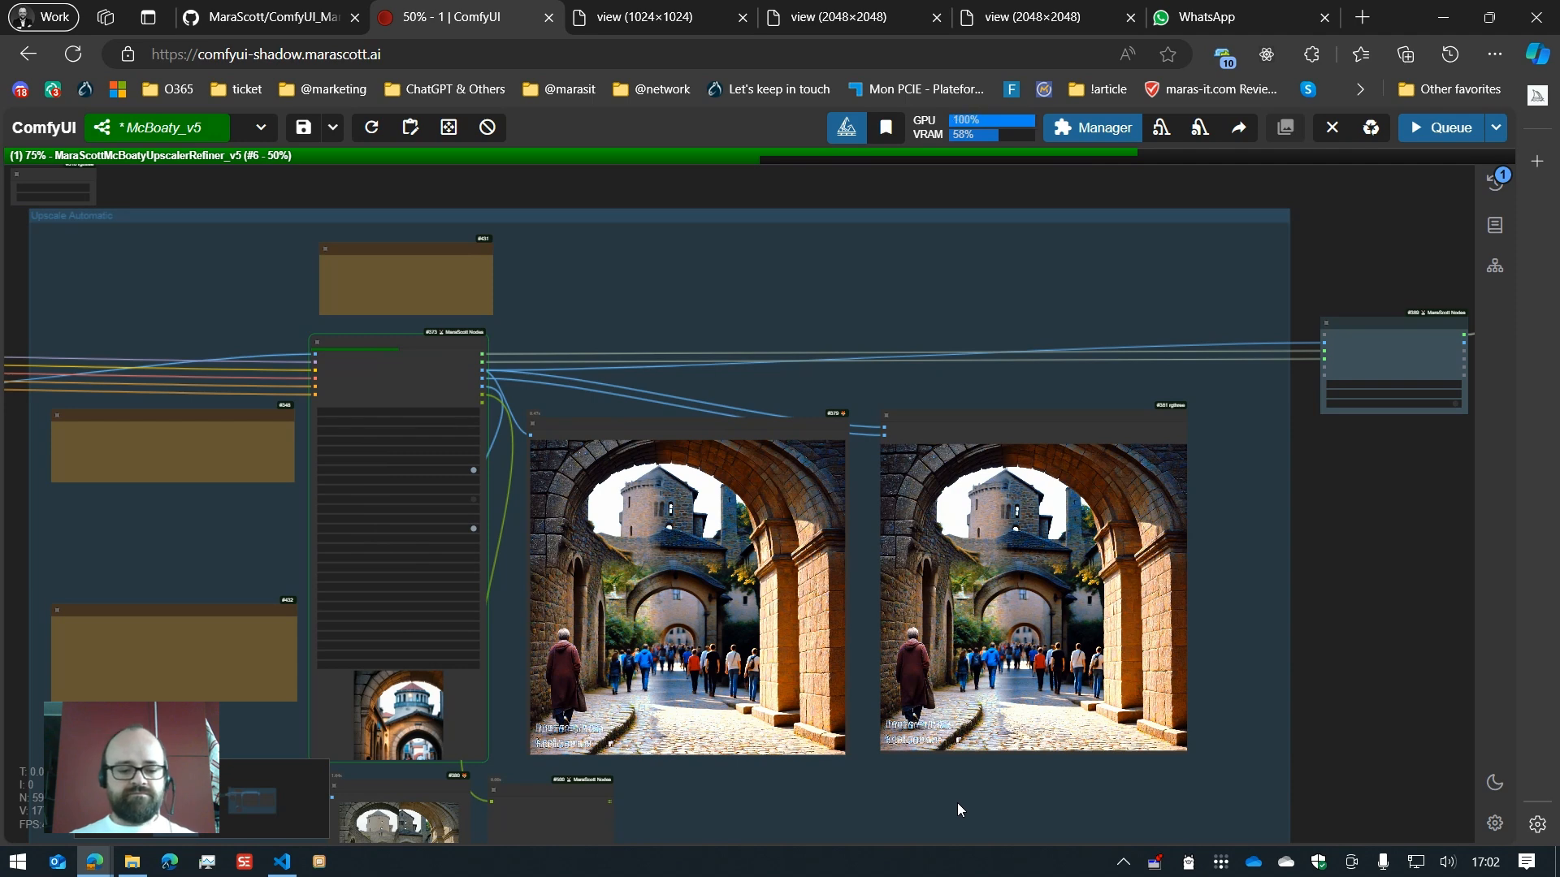
# Step: Examine the Upscaler, Tile Prompter and Refiner nodes in the customized upscale group
pyautogui.press('.')
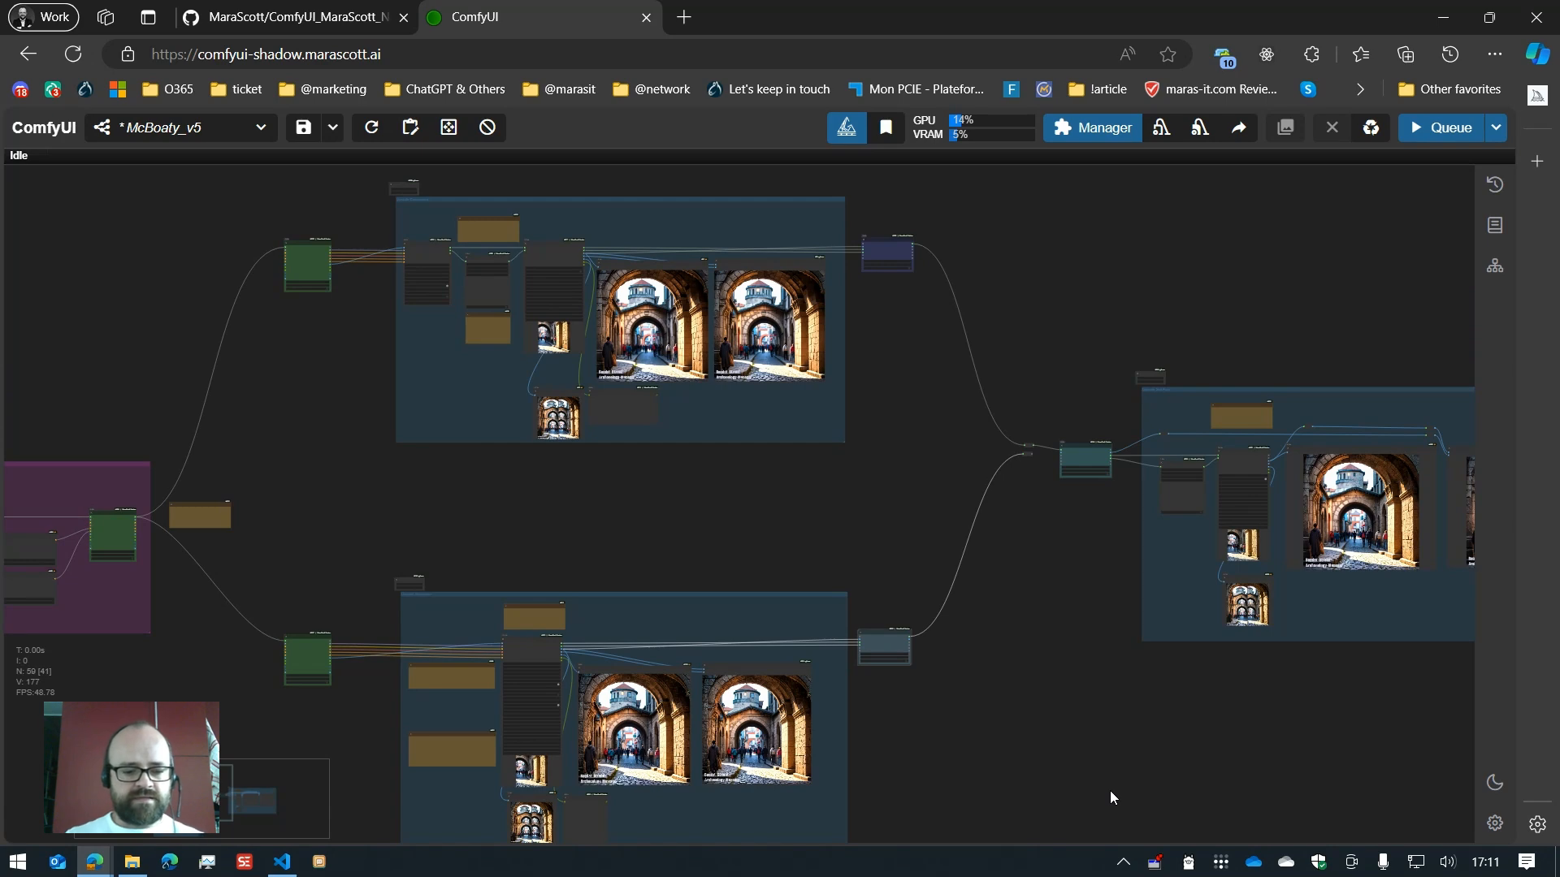
pyautogui.press('2')
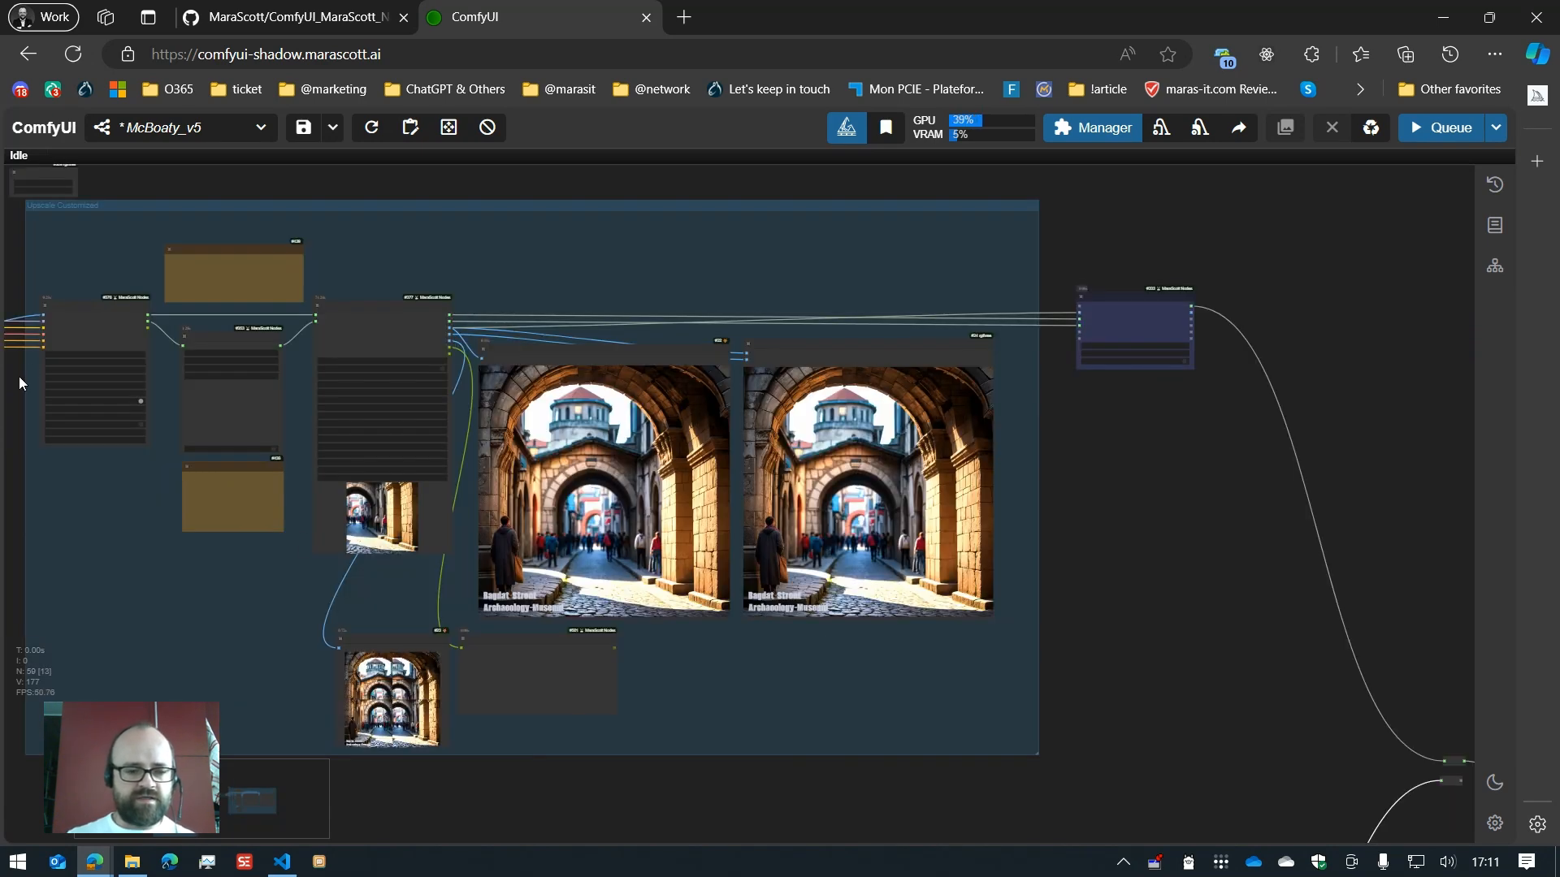
pyautogui.scroll(8, 92, 279)
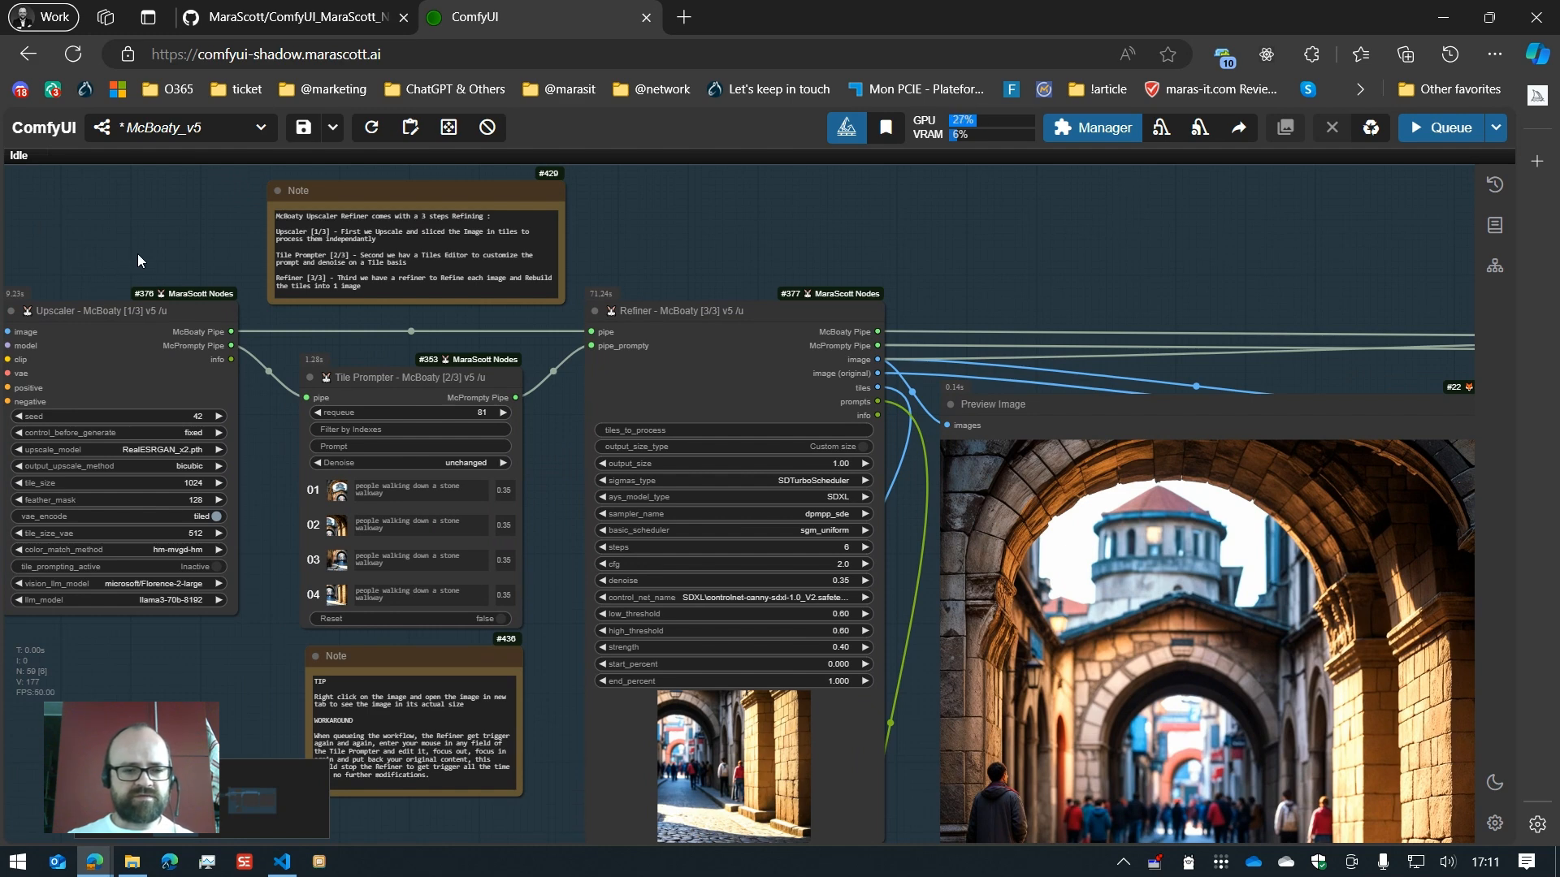
pyautogui.moveTo(138, 255); pyautogui.dragTo(309, 220)
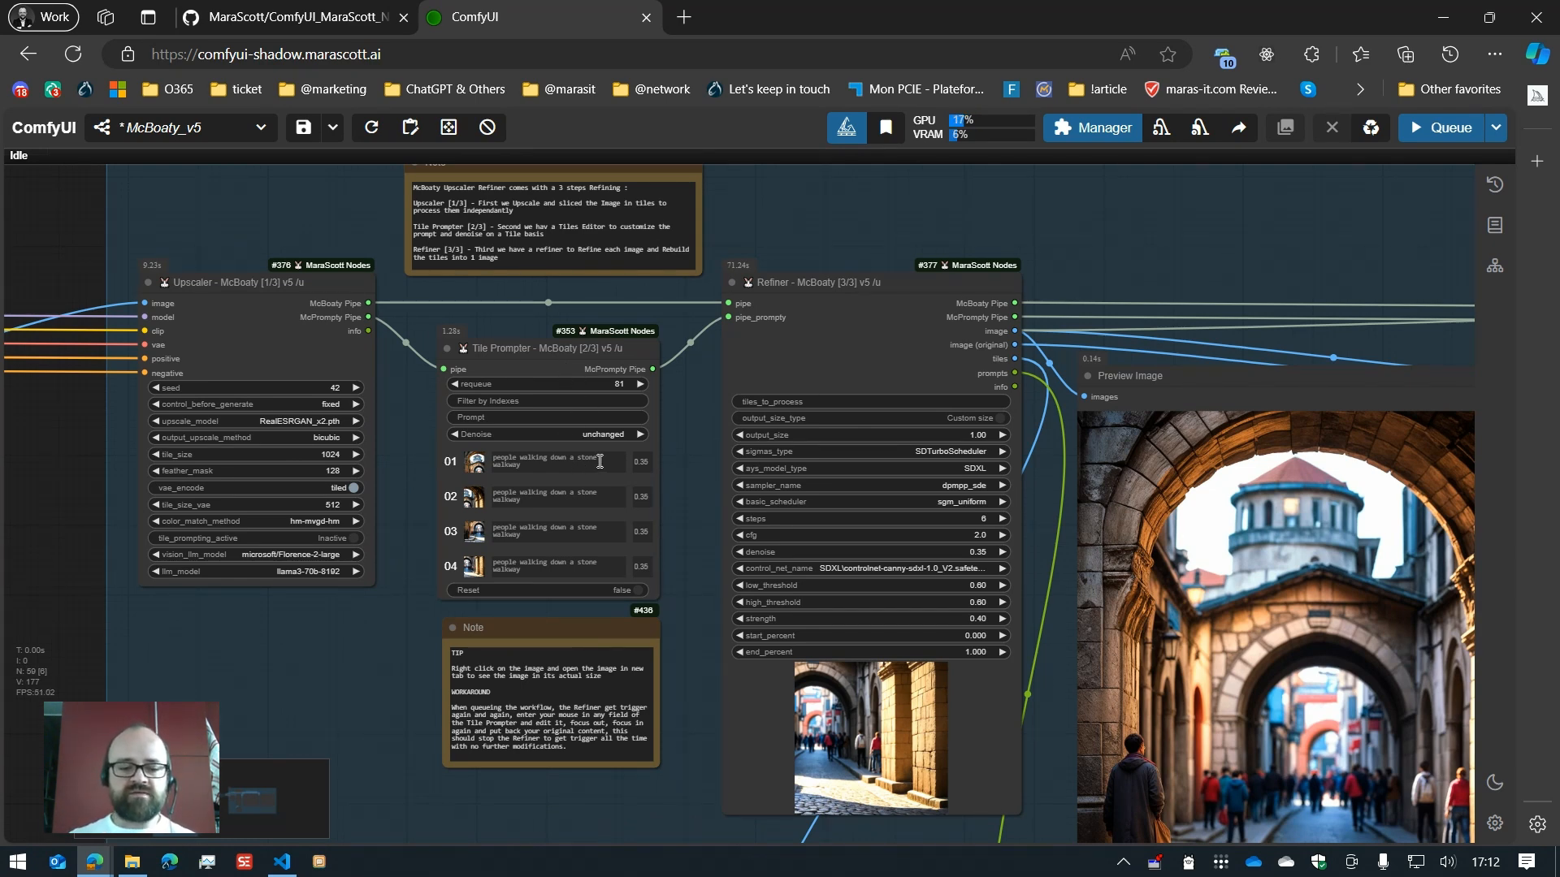
pyautogui.click(654, 457)
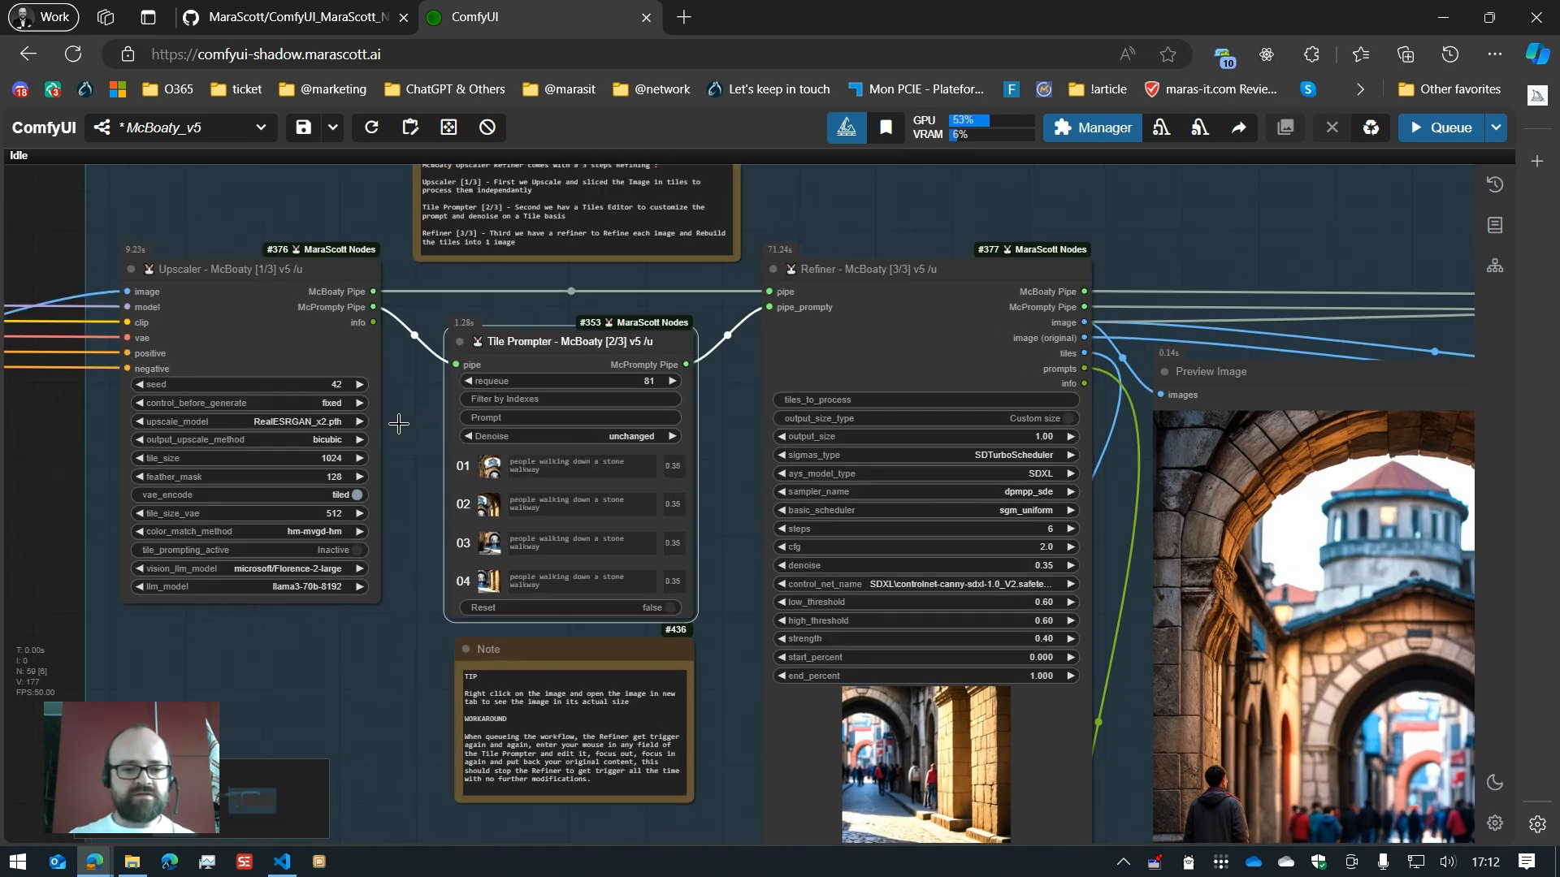
pyautogui.scroll(1, 415, 418)
pyautogui.scroll(3, 423, 418)
pyautogui.click(436, 428)
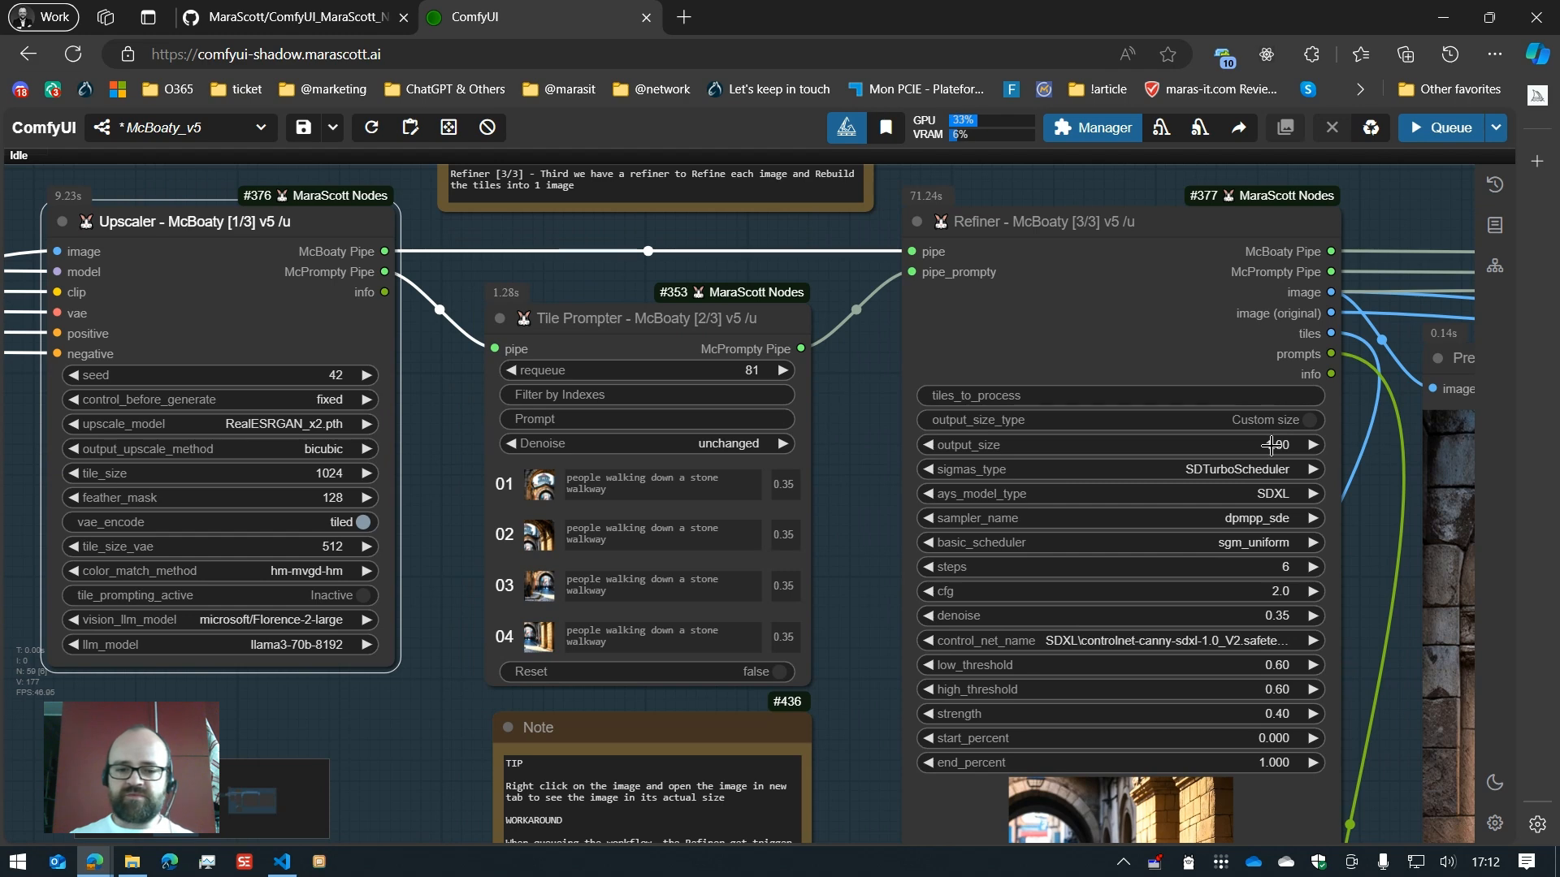
pyautogui.moveTo(1272, 446); pyautogui.dragTo(1208, 449)
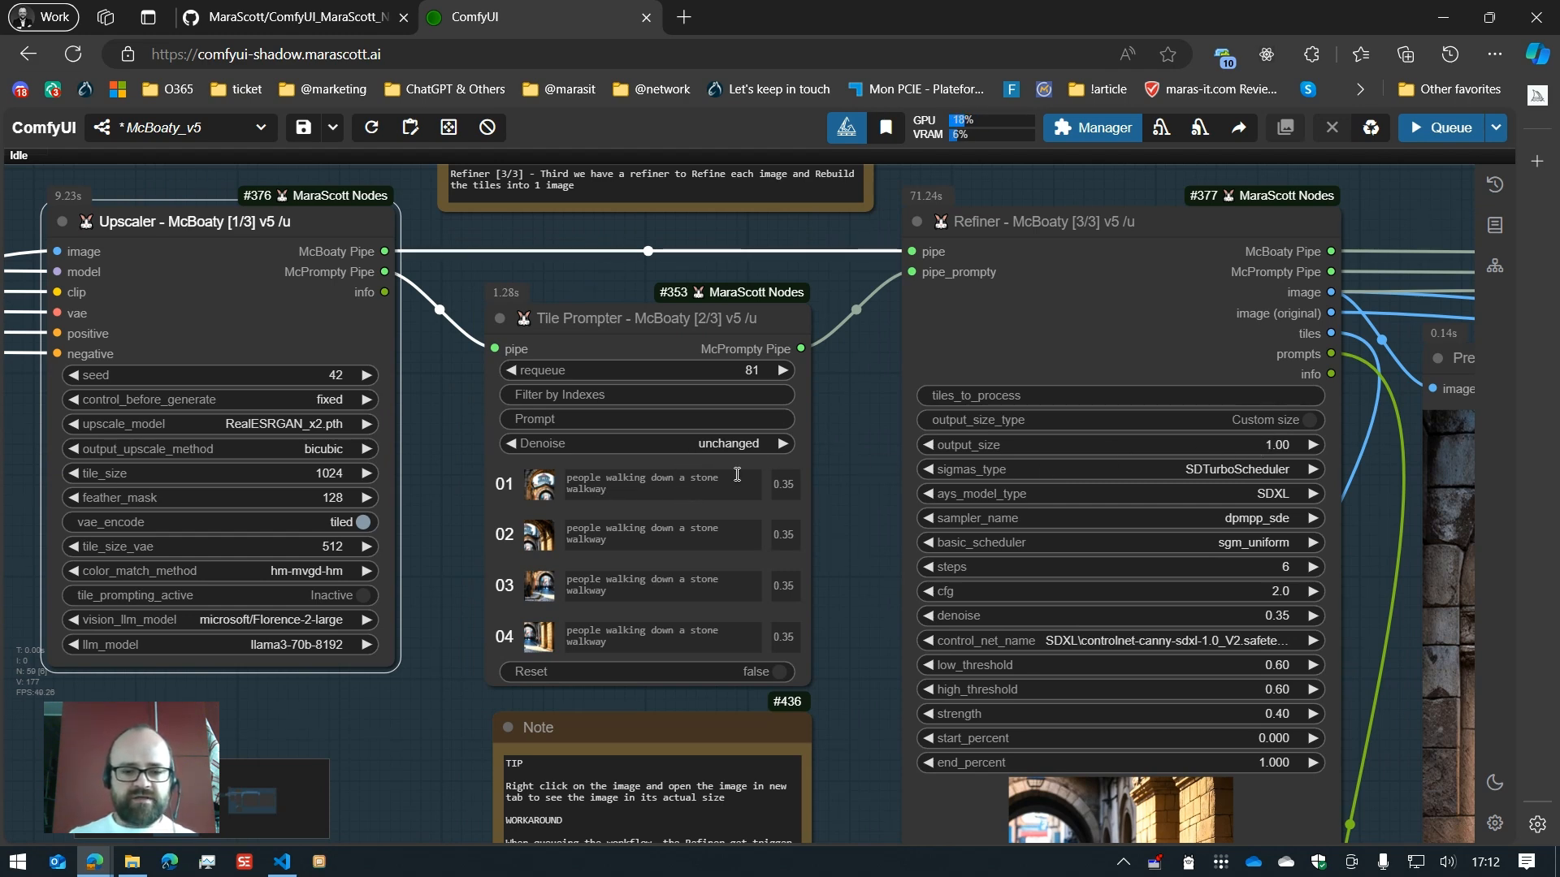
# Step: View tile 01 of the Tile Prompter at actual size in a new browser tab and close that tab
pyautogui.scroll(5, 691, 479)
pyautogui.moveTo(951, 612); pyautogui.dragTo(1015, 575)
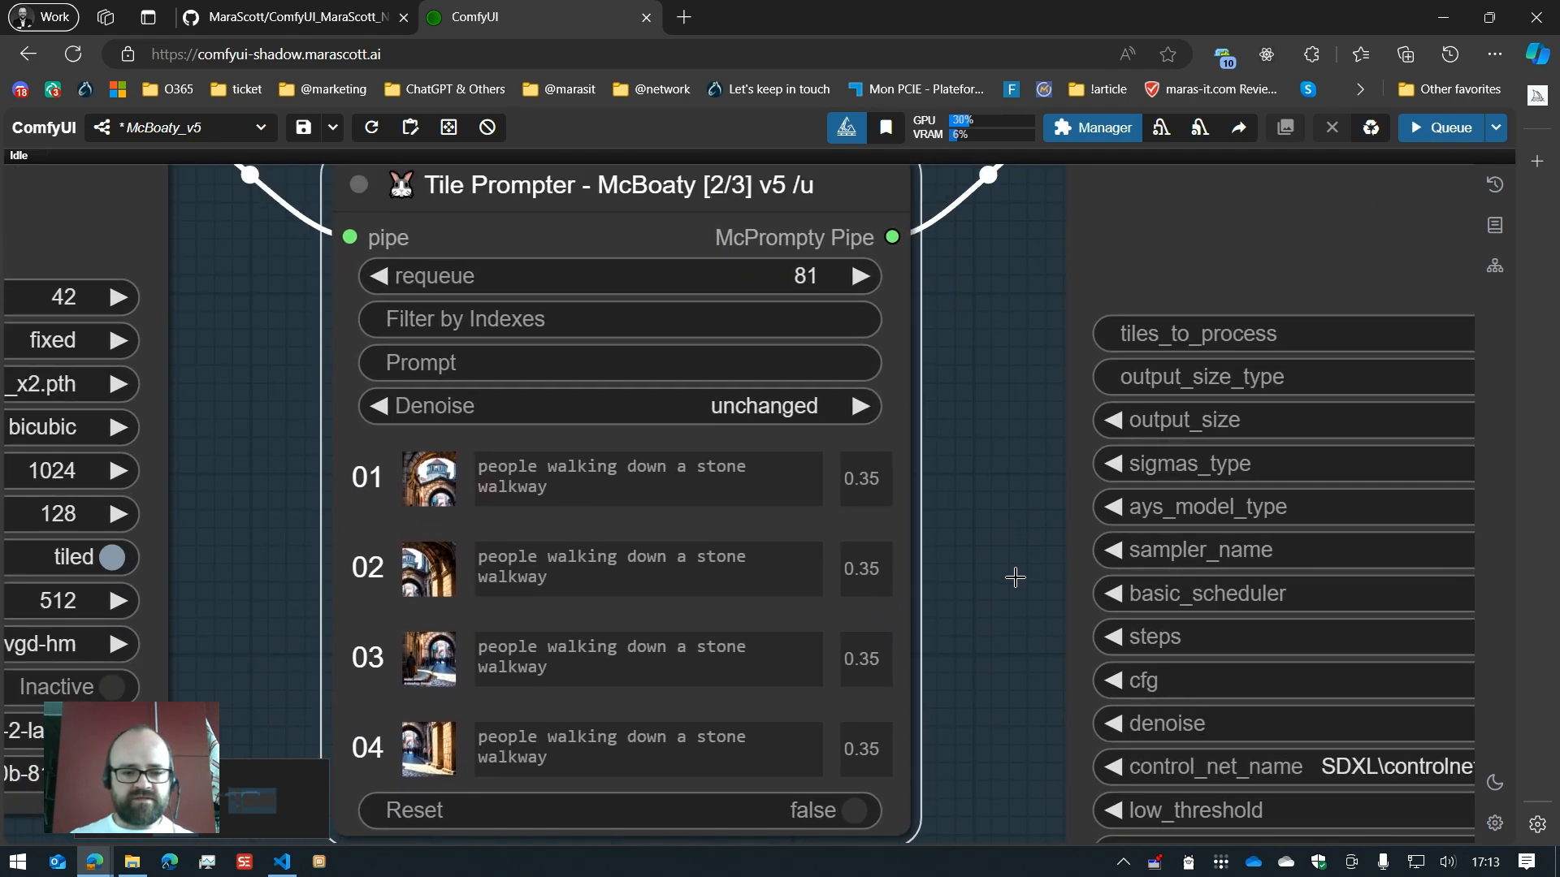
pyautogui.rightClick(437, 490)
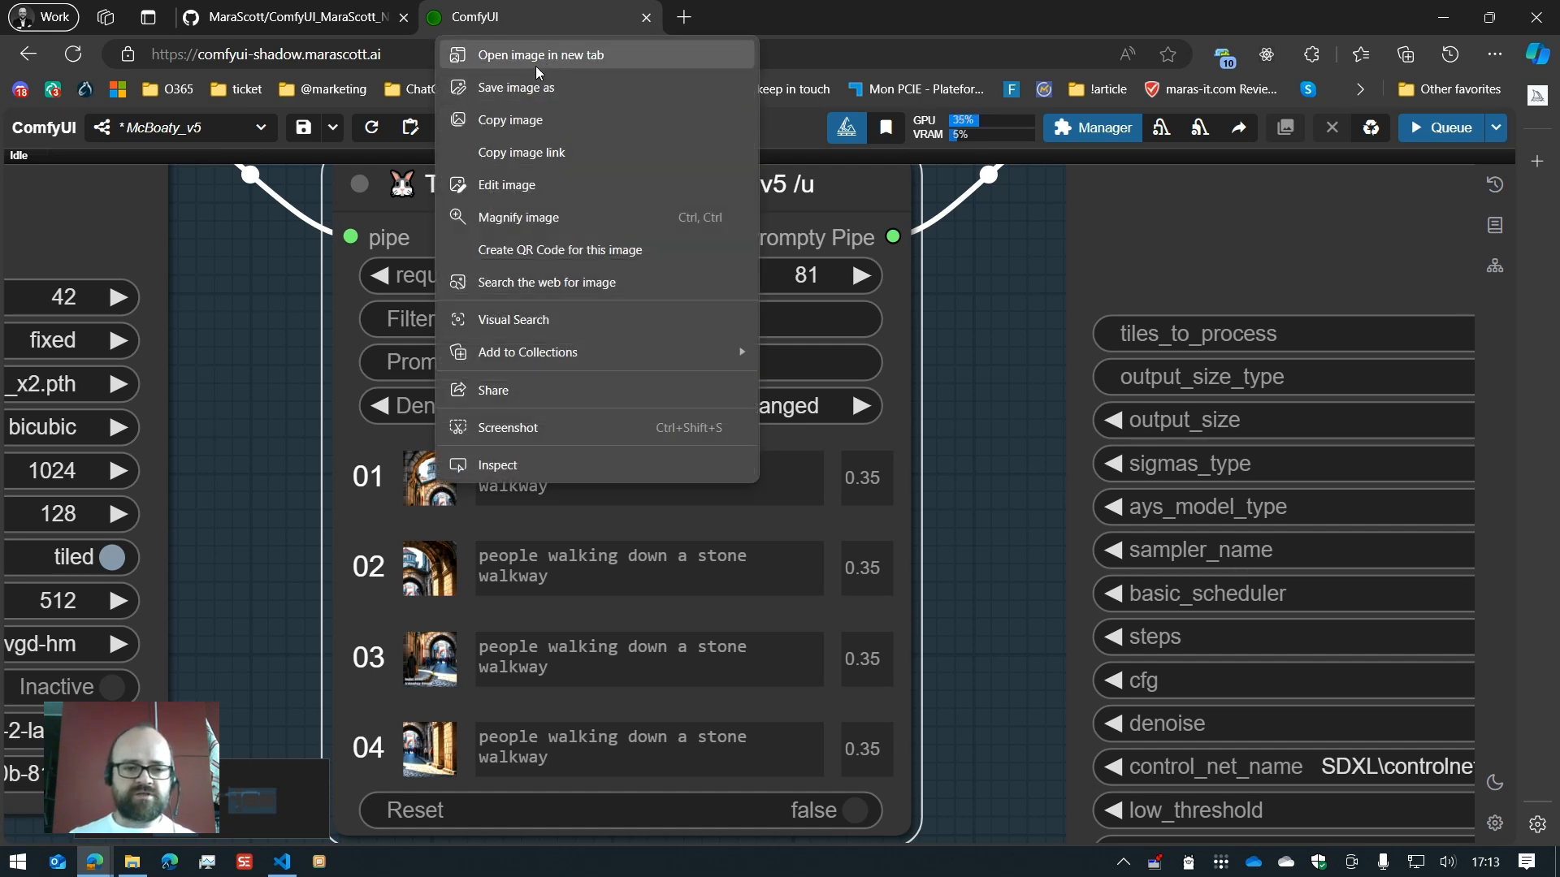
pyautogui.click(536, 57)
pyautogui.click(776, 22)
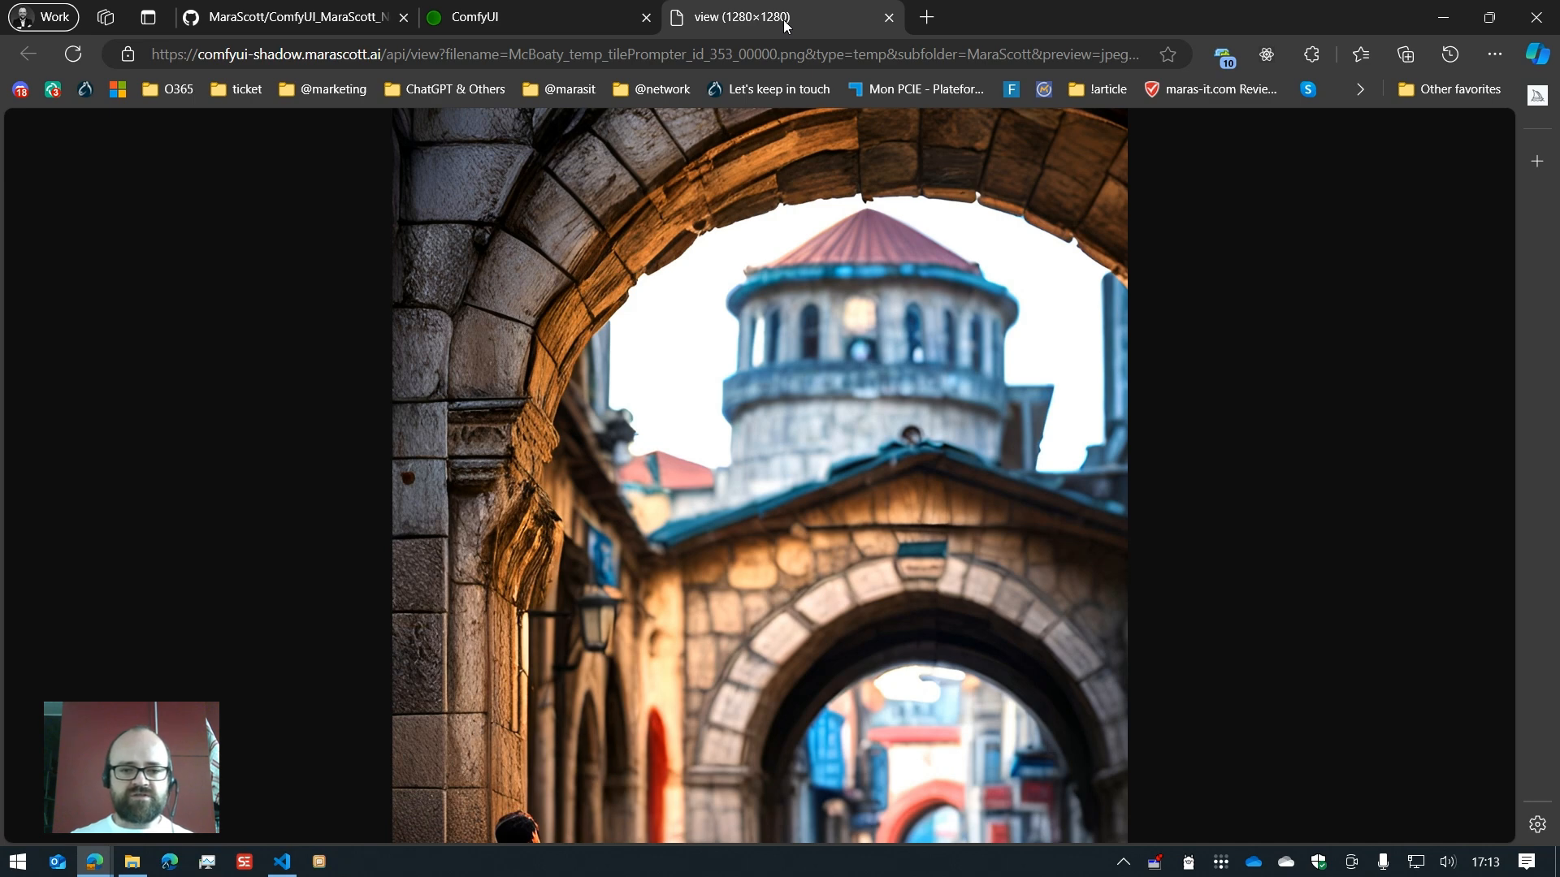
pyautogui.click(889, 17)
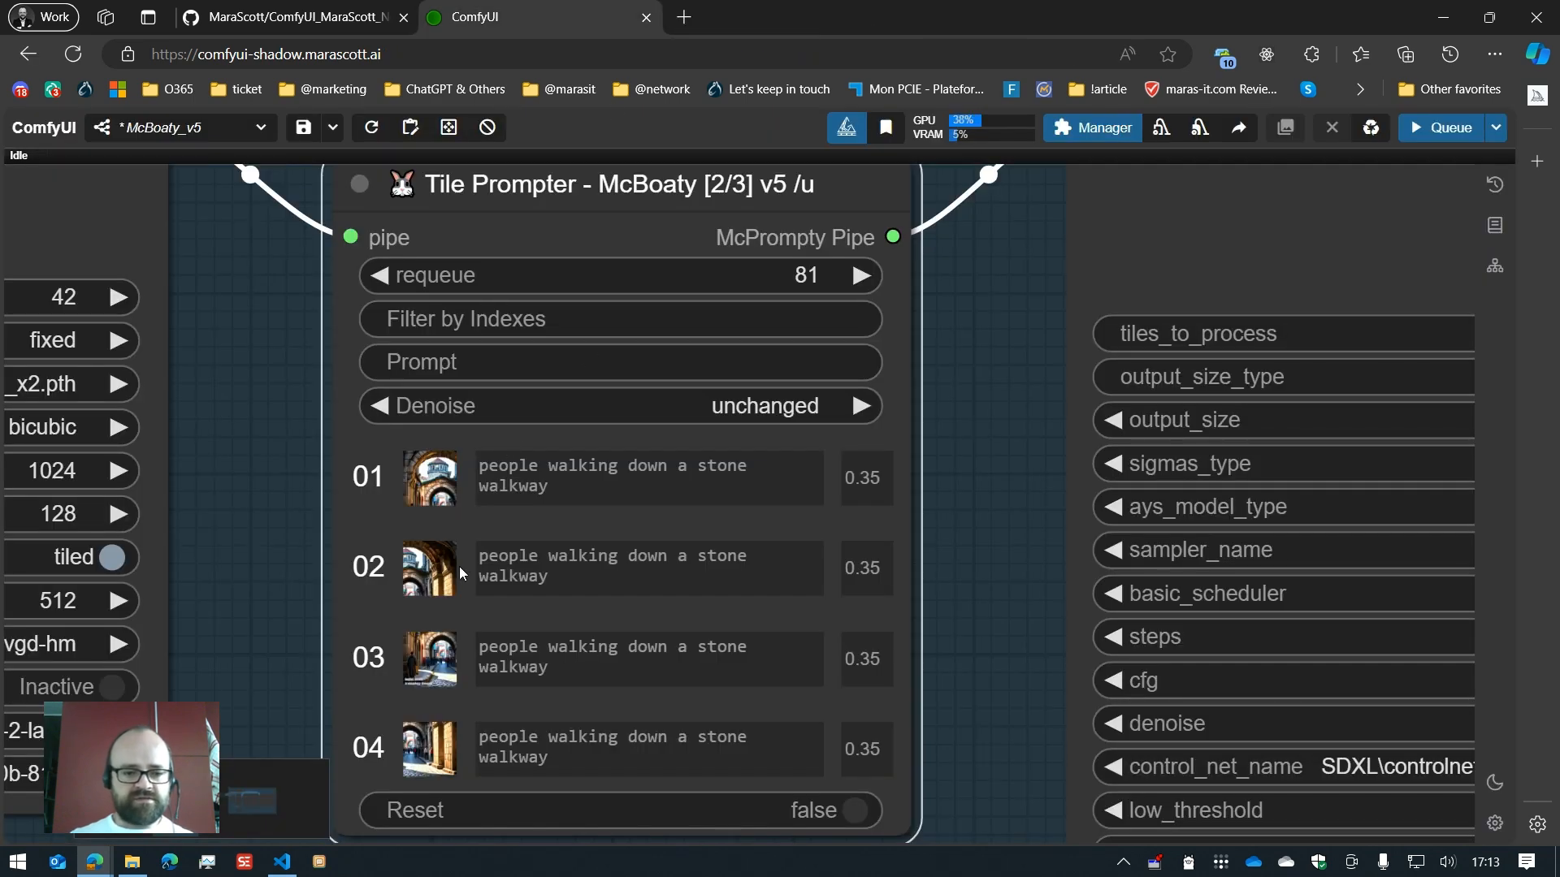
# Step: Open the images of tiles 03 and 04 from the Tile Prompter in new browser tabs and view both
pyautogui.rightClick(432, 672)
pyautogui.click(597, 242)
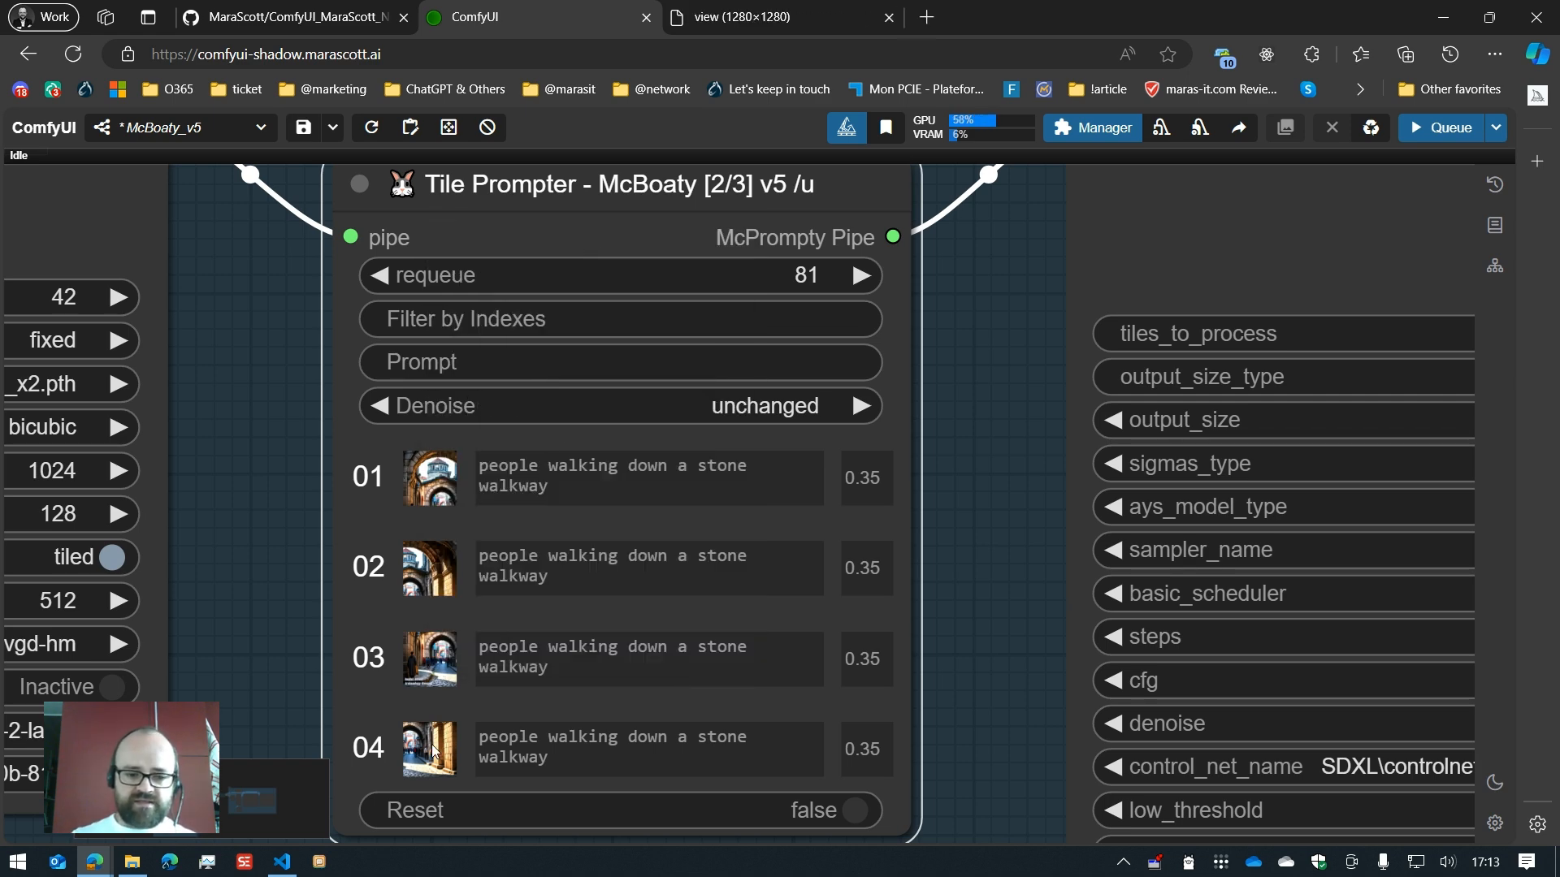
pyautogui.rightClick(435, 749)
pyautogui.click(455, 216)
pyautogui.click(780, 20)
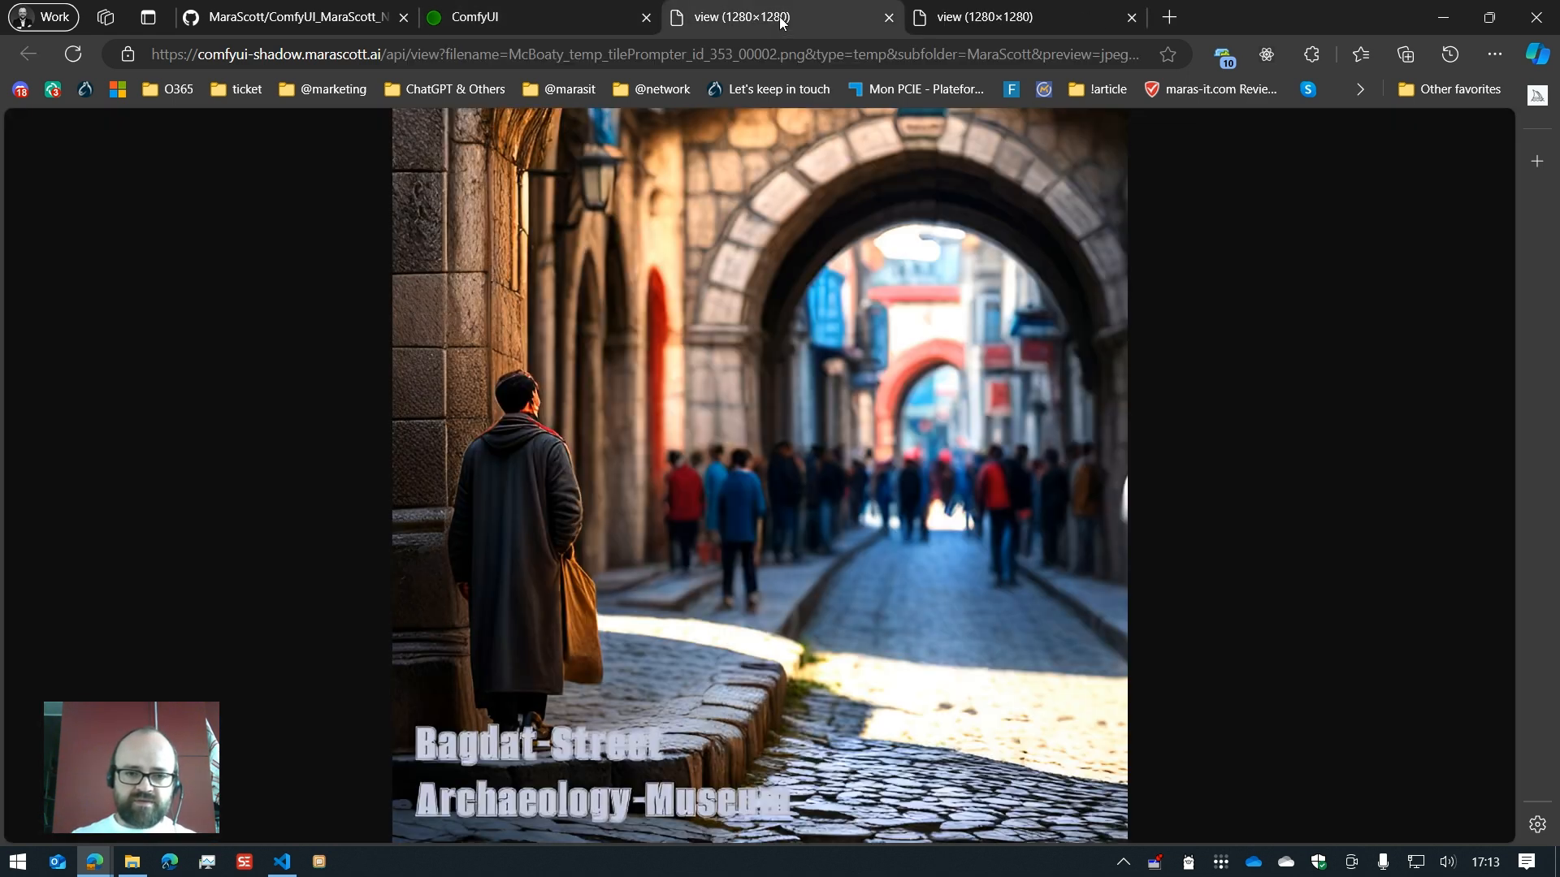
pyautogui.click(1028, 16)
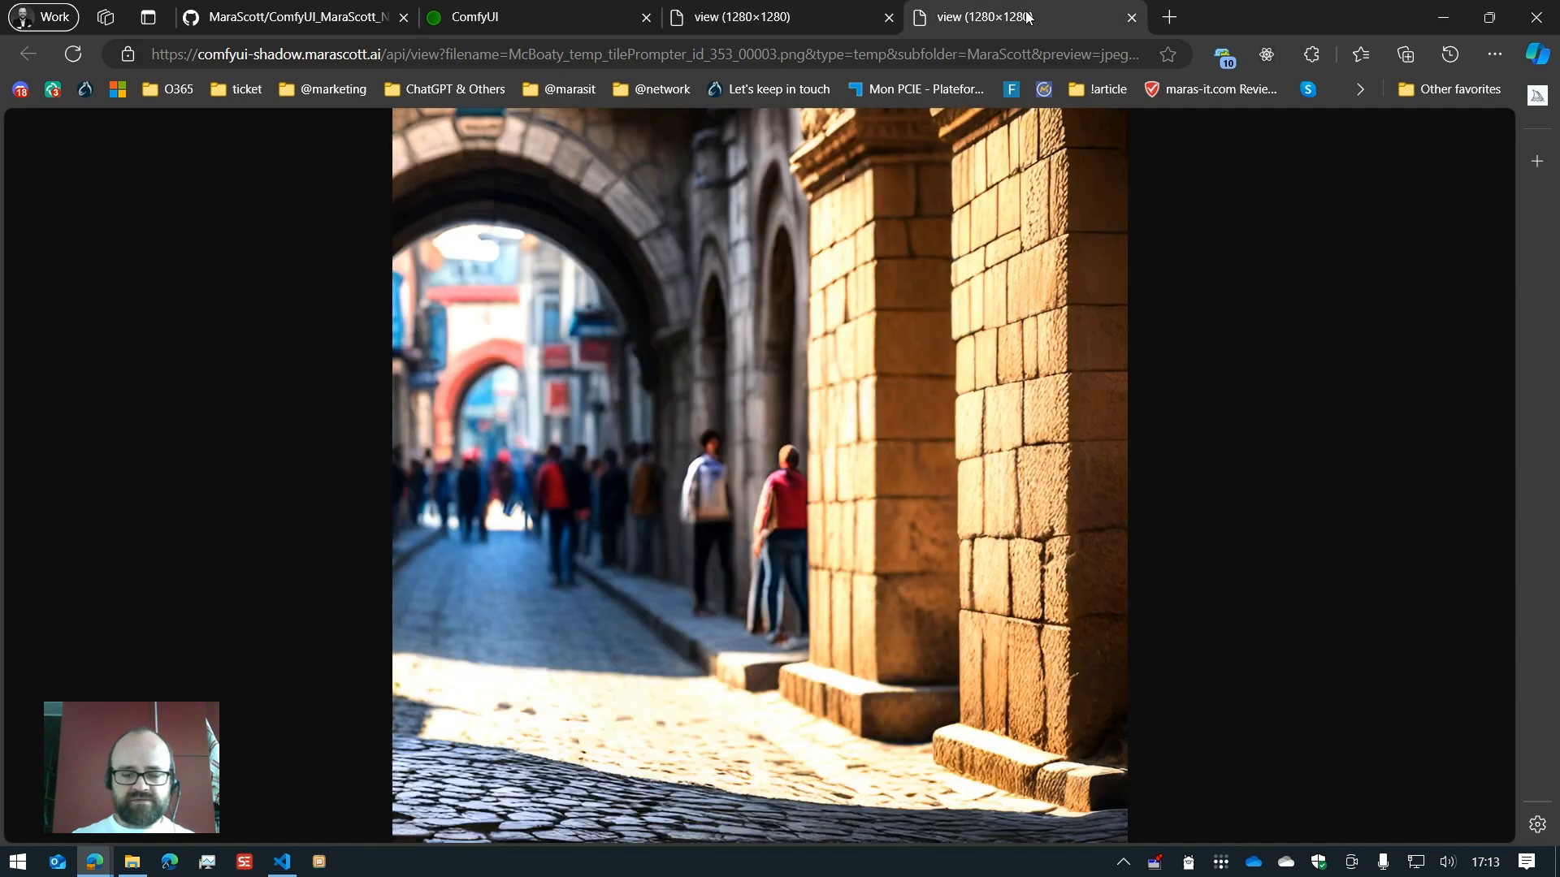
# Step: Change the Tile Prompter prompts of tiles 03 and 04 to "monkeys walking down a stone walkway"
pyautogui.click(568, 10)
pyautogui.doubleClick(523, 658)
pyautogui.write('monkeys walking down a stone walkway')
pyautogui.hotkey('ctrl', 'shift', 'Left')
pyautogui.hotkey('ctrl', 'c')
pyautogui.doubleClick(509, 736)
pyautogui.hotkey('ctrl', 'v')
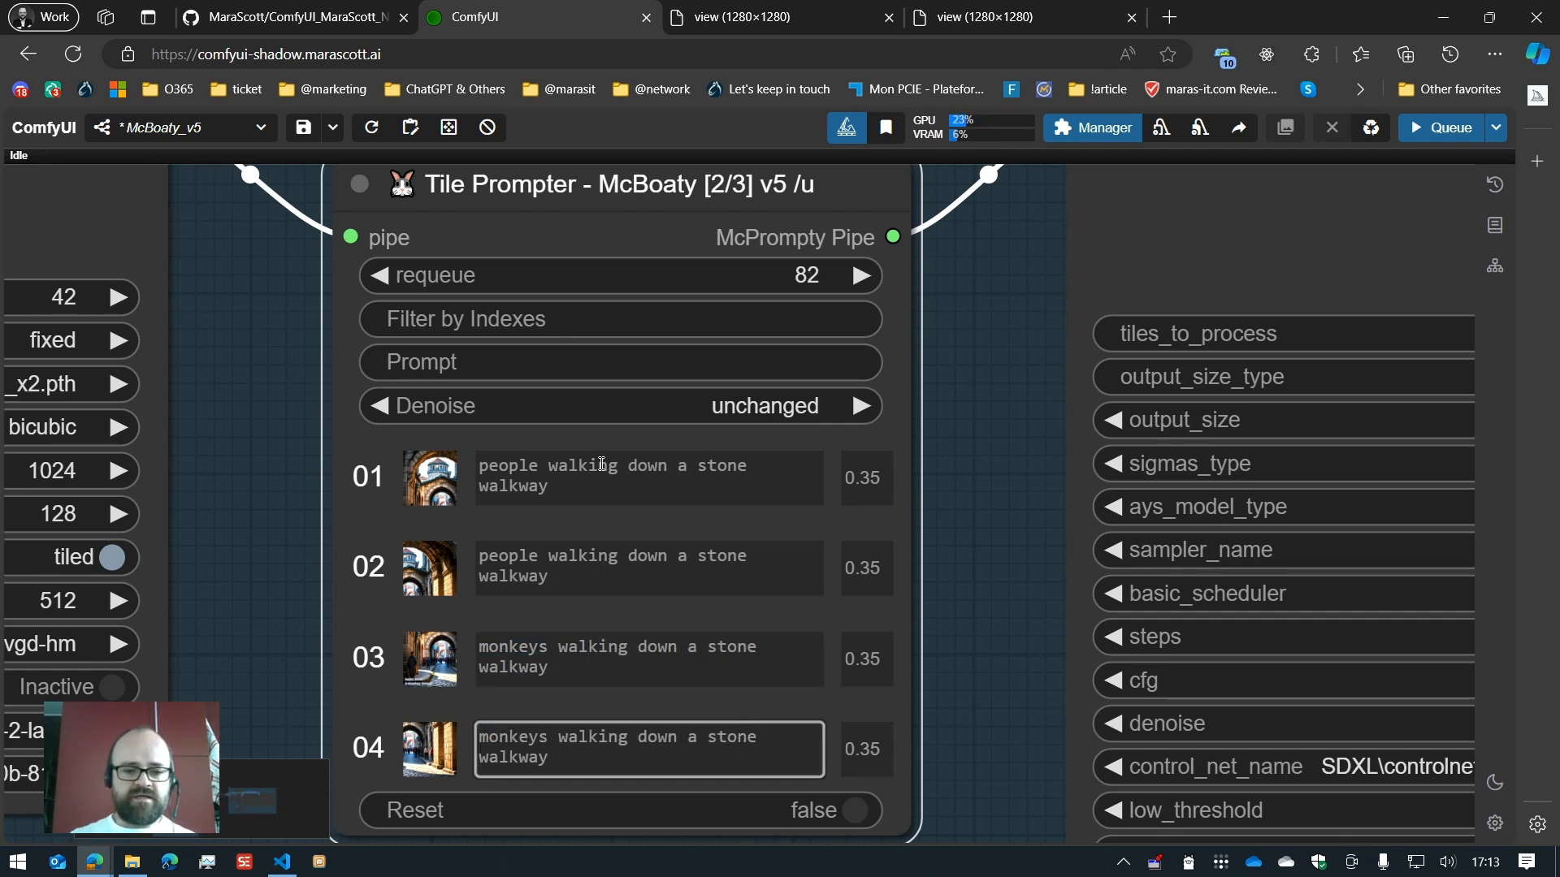
# Step: Set the denoise of tiles 04 and 03 in the Tile Prompter to 0.76
pyautogui.click(874, 749)
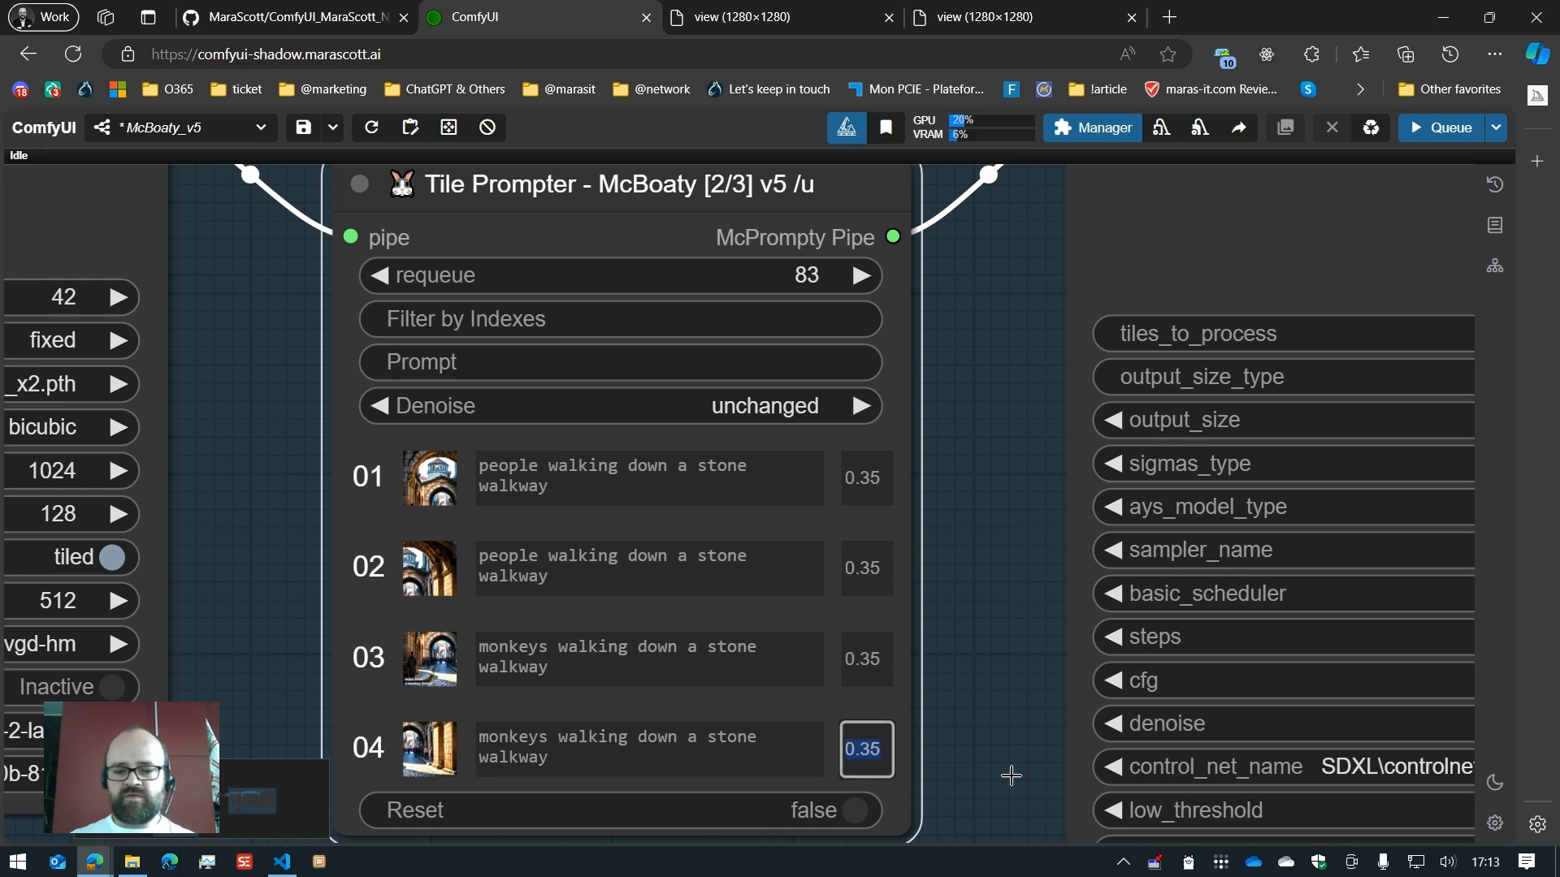
pyautogui.press('End')
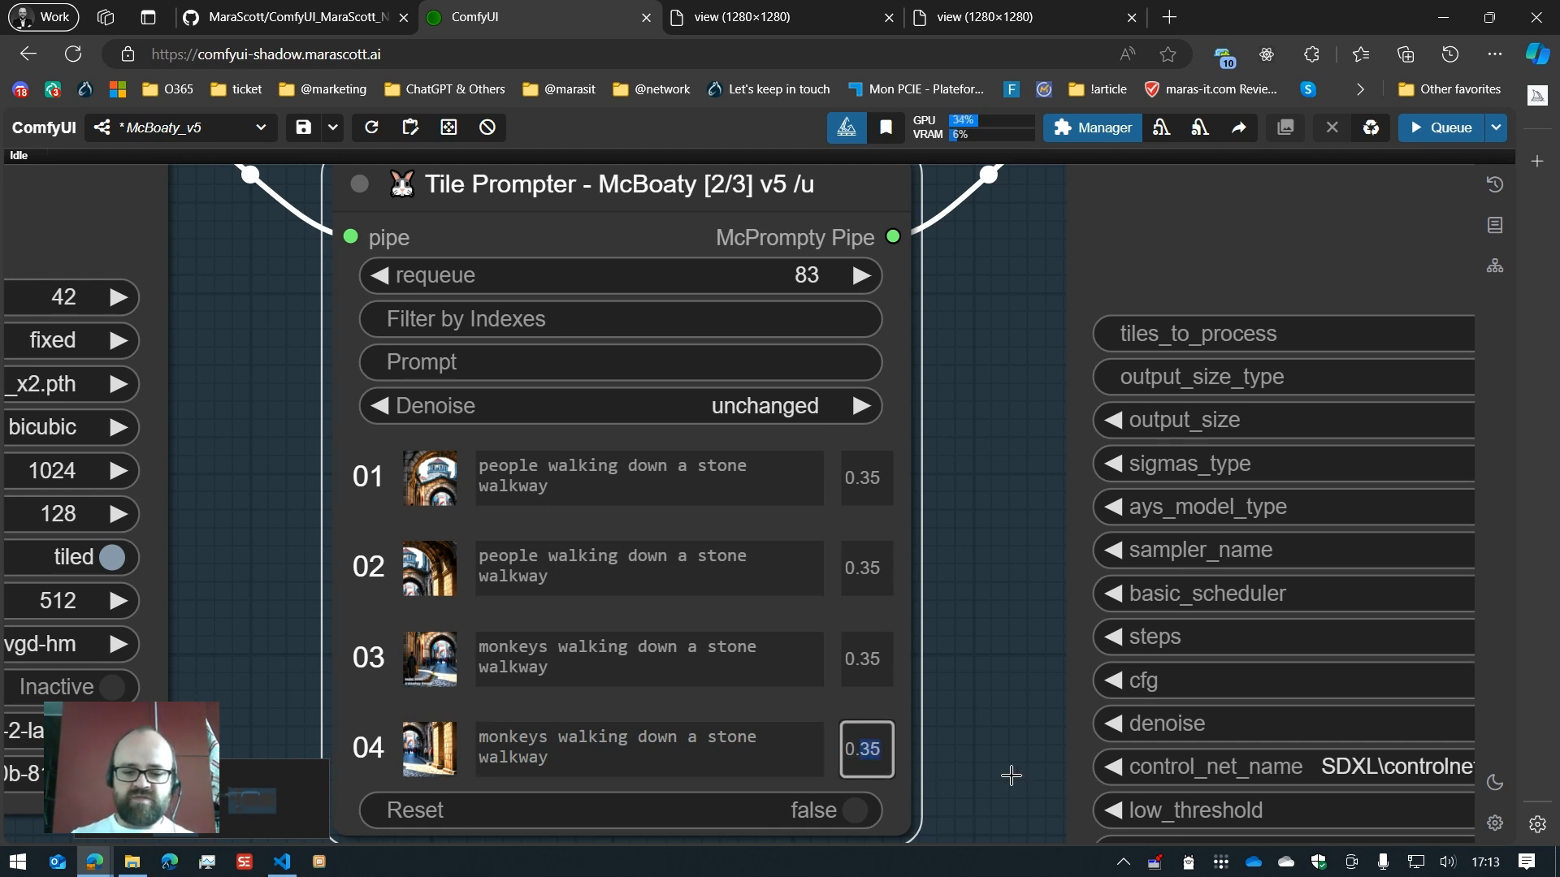
pyautogui.write('76')
pyautogui.click(871, 669)
pyautogui.write('0.76')
pyautogui.click(970, 751)
pyautogui.scroll(-1, 978, 777)
pyautogui.moveTo(985, 783); pyautogui.dragTo(950, 737)
pyautogui.moveTo(975, 528); pyautogui.dragTo(1008, 517)
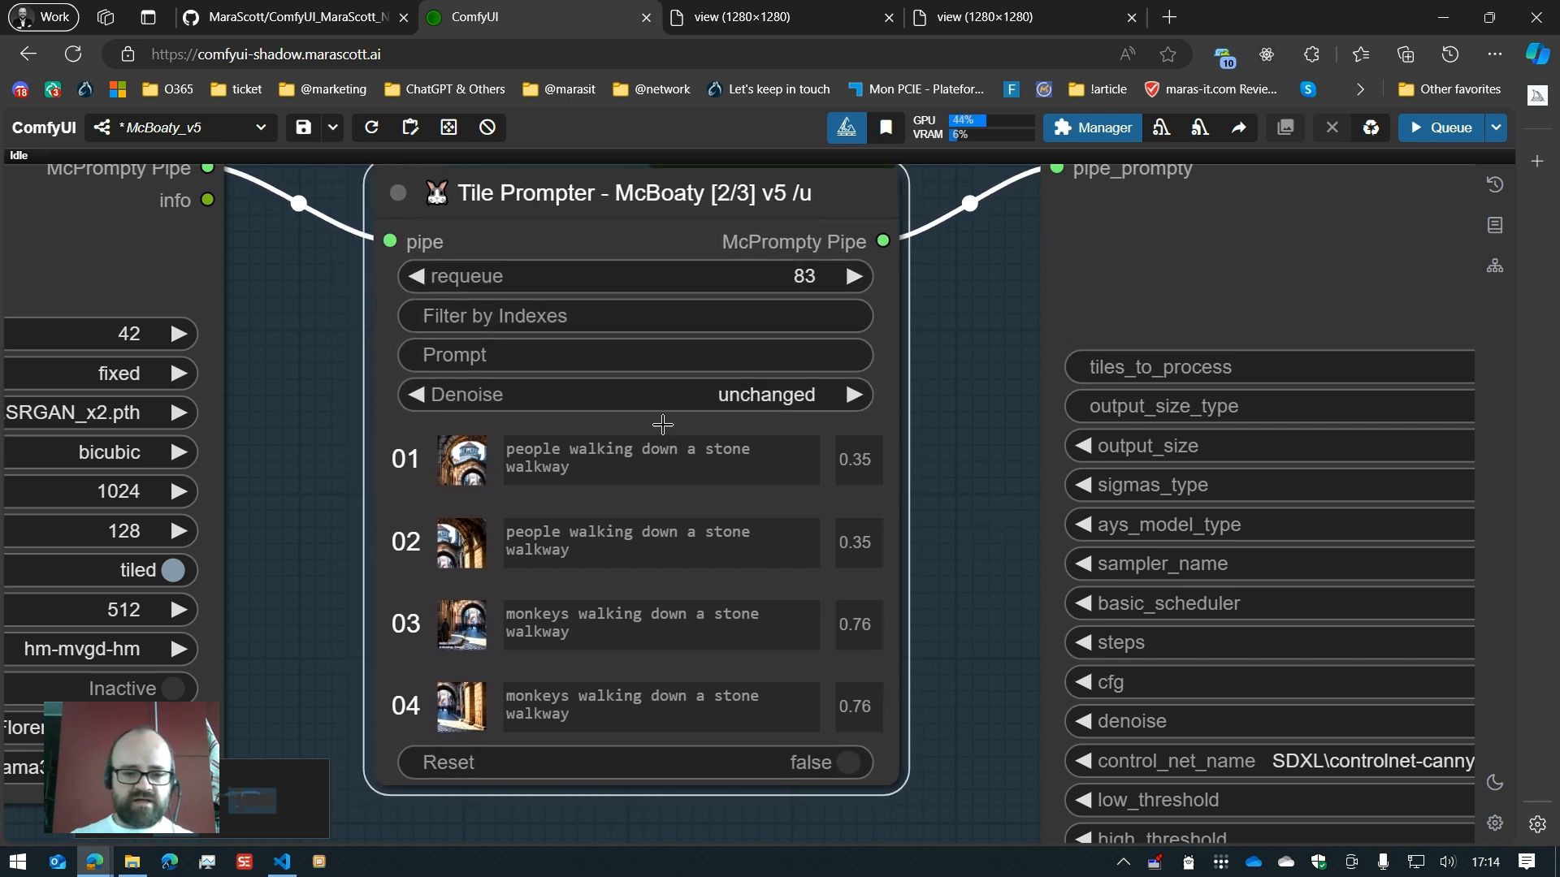
# Step: Apply an empty prompt to all four tiles of the Tile Prompter at once
pyautogui.click(709, 617)
pyautogui.click(659, 560)
pyautogui.click(679, 477)
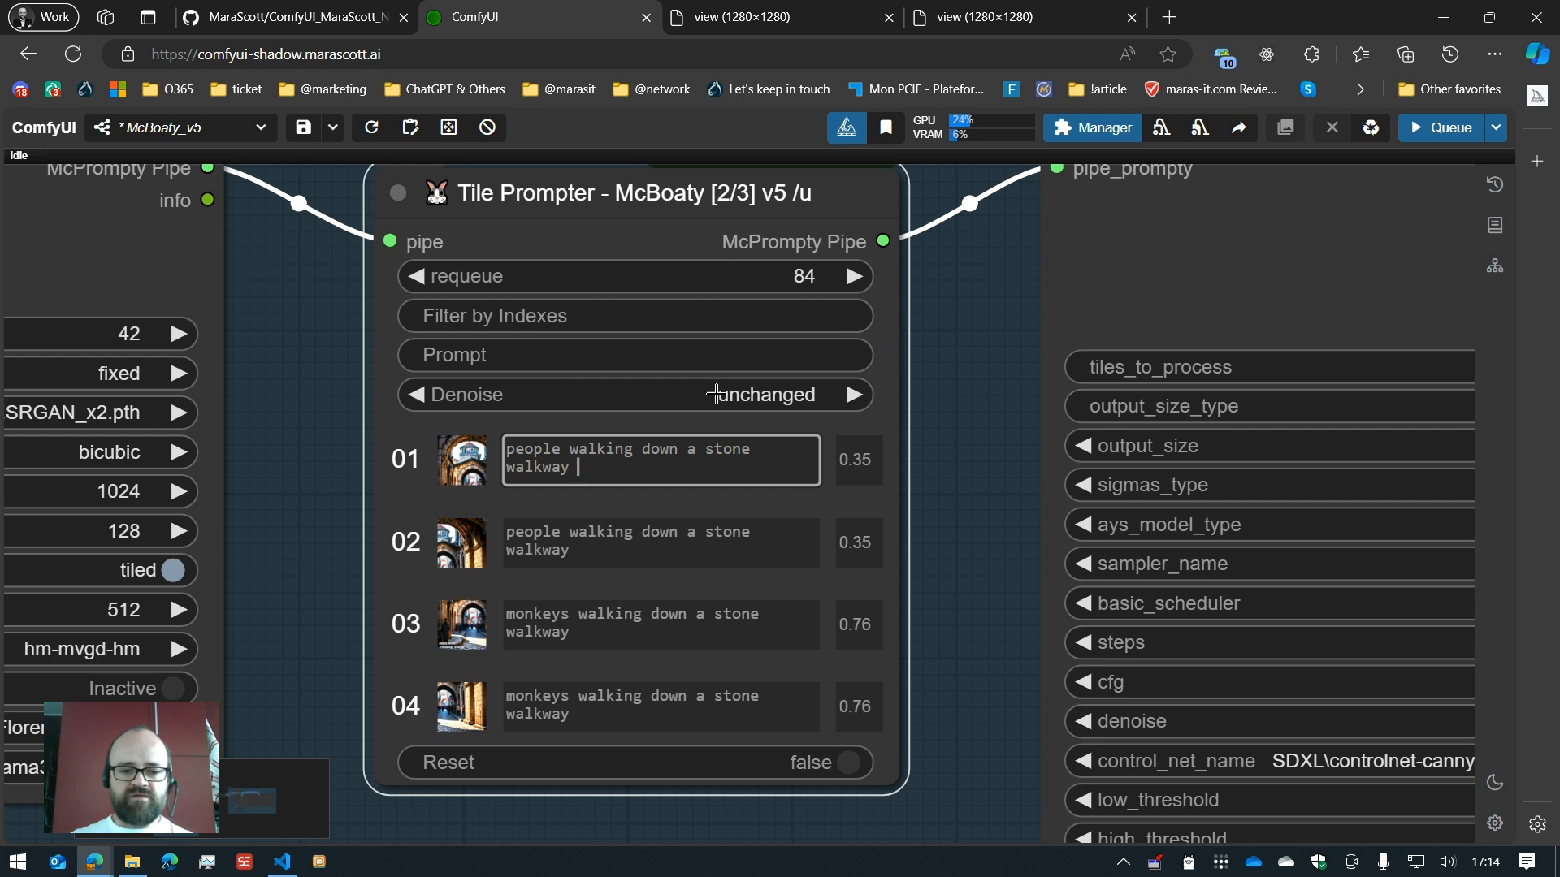
pyautogui.click(800, 398)
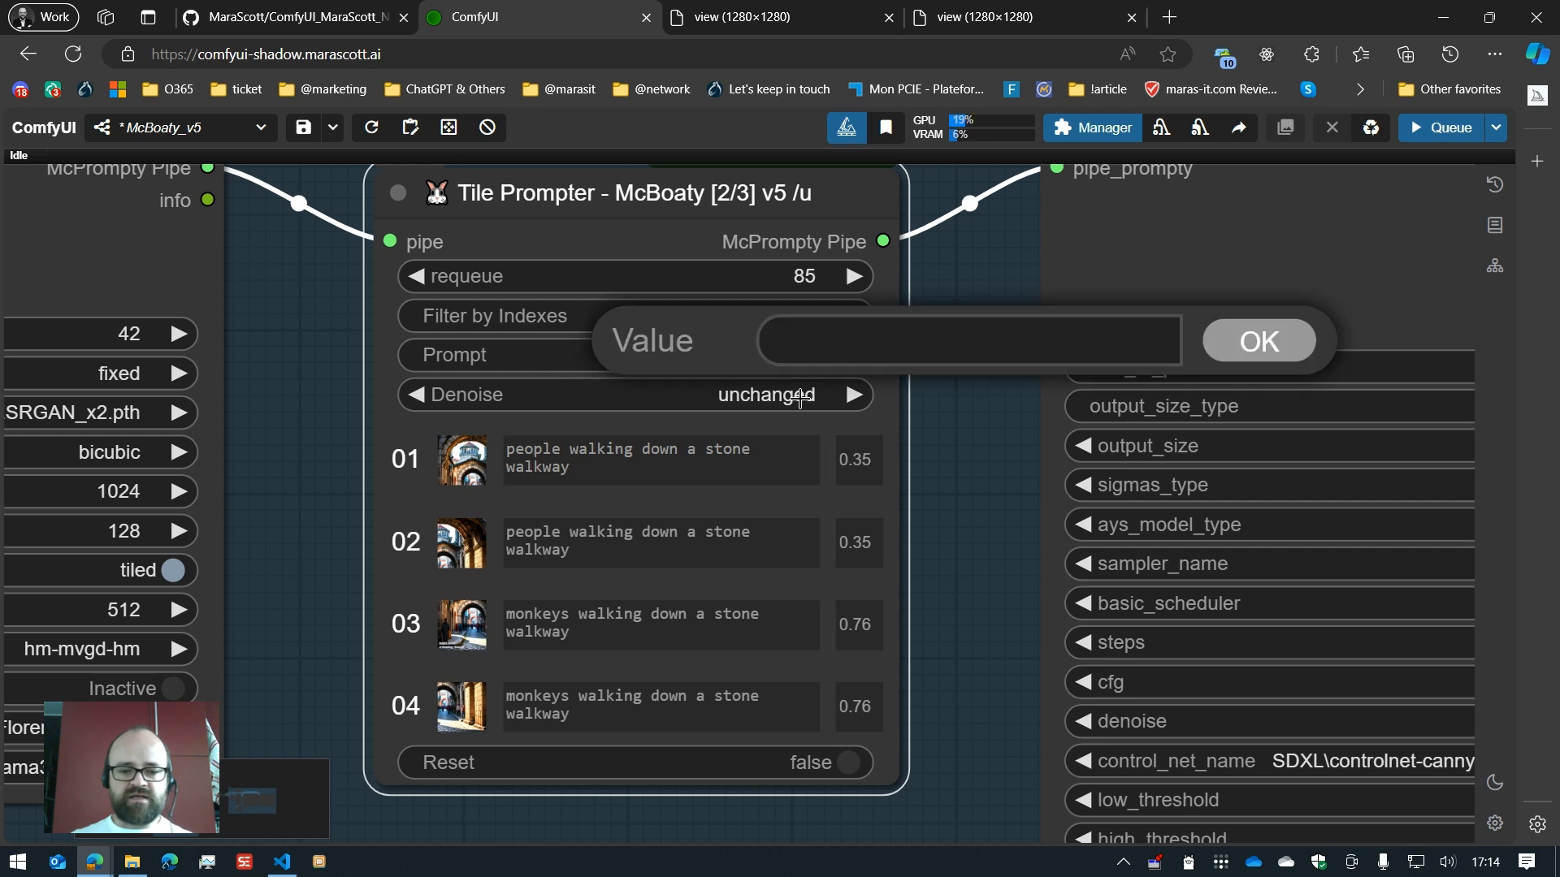
pyautogui.click(1259, 341)
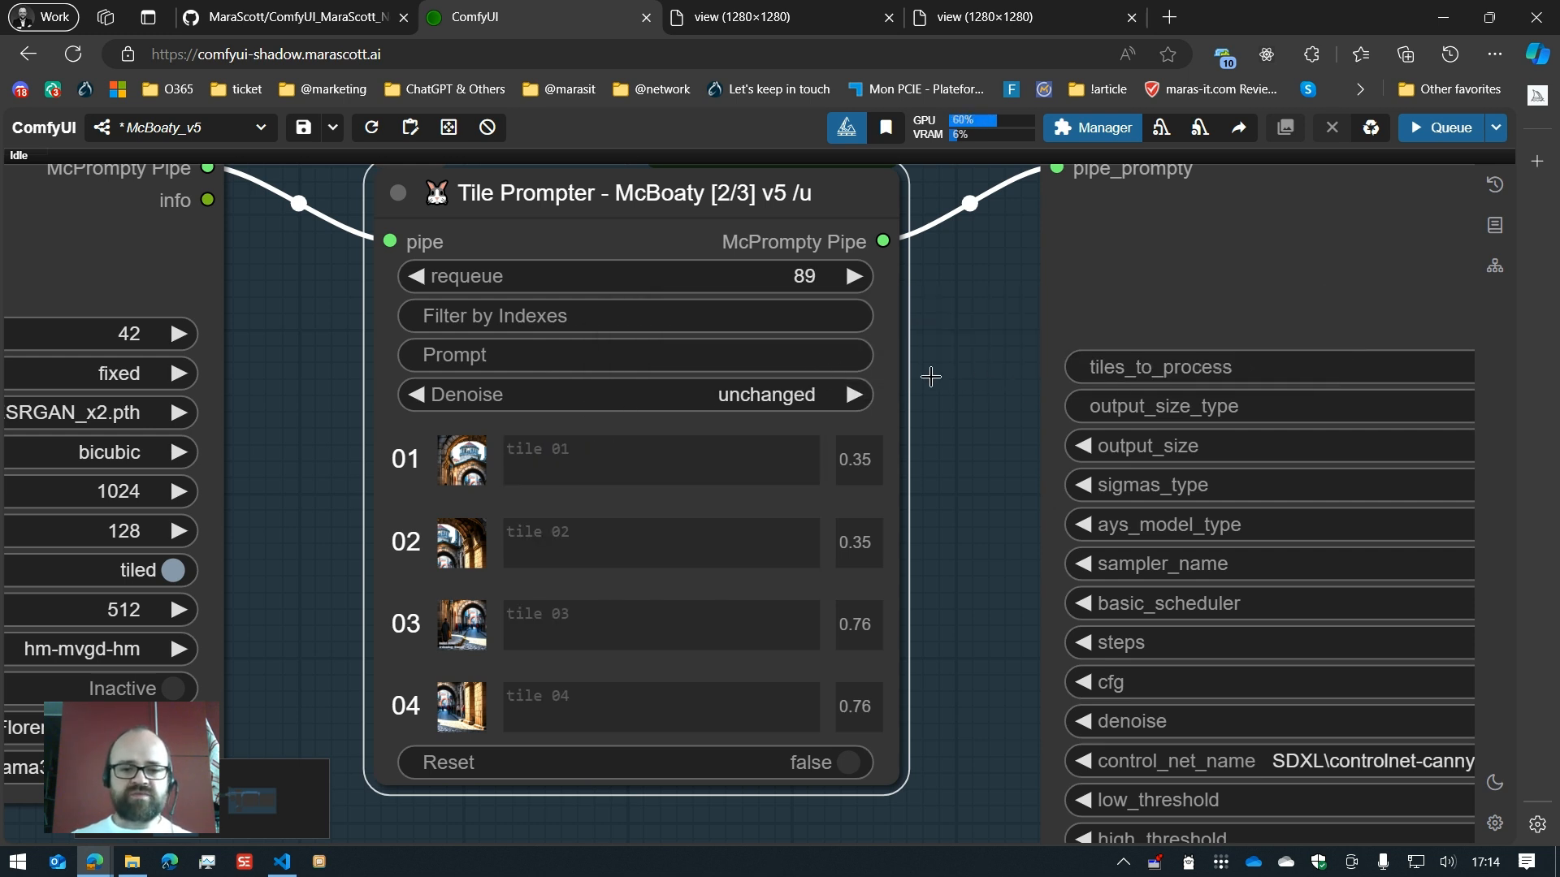
# Step: Reset the prompts and denoise values in the Tile Prompter and move its node clear of the Refiner node
pyautogui.scroll(-1, 1064, 294)
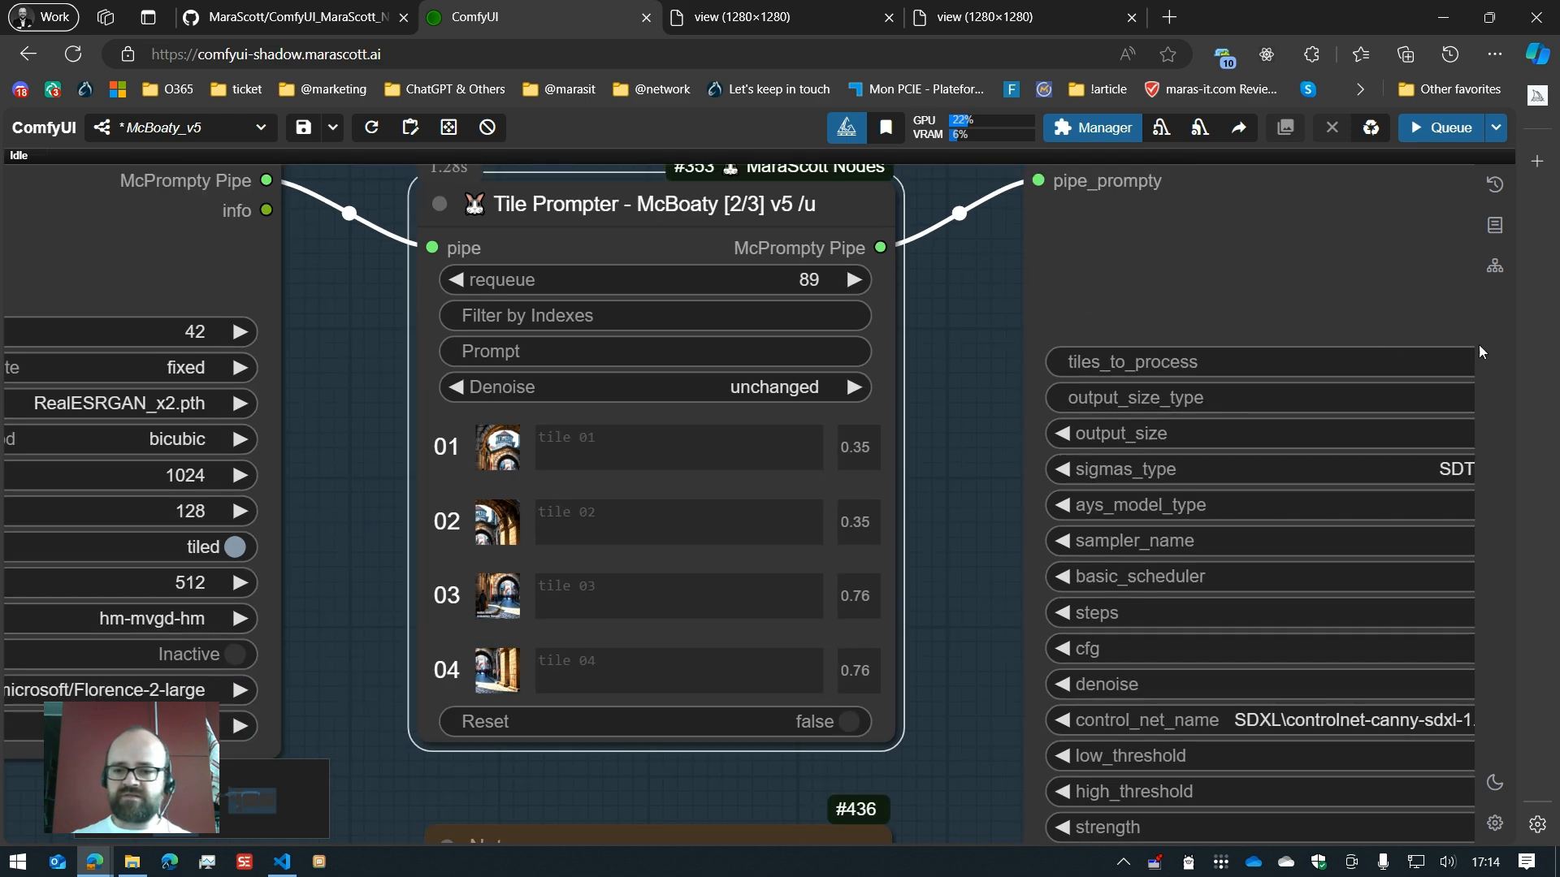
pyautogui.scroll(-2, 1499, 352)
pyautogui.scroll(2, 1499, 351)
pyautogui.scroll(1, 1498, 351)
pyautogui.scroll(-1, 1497, 351)
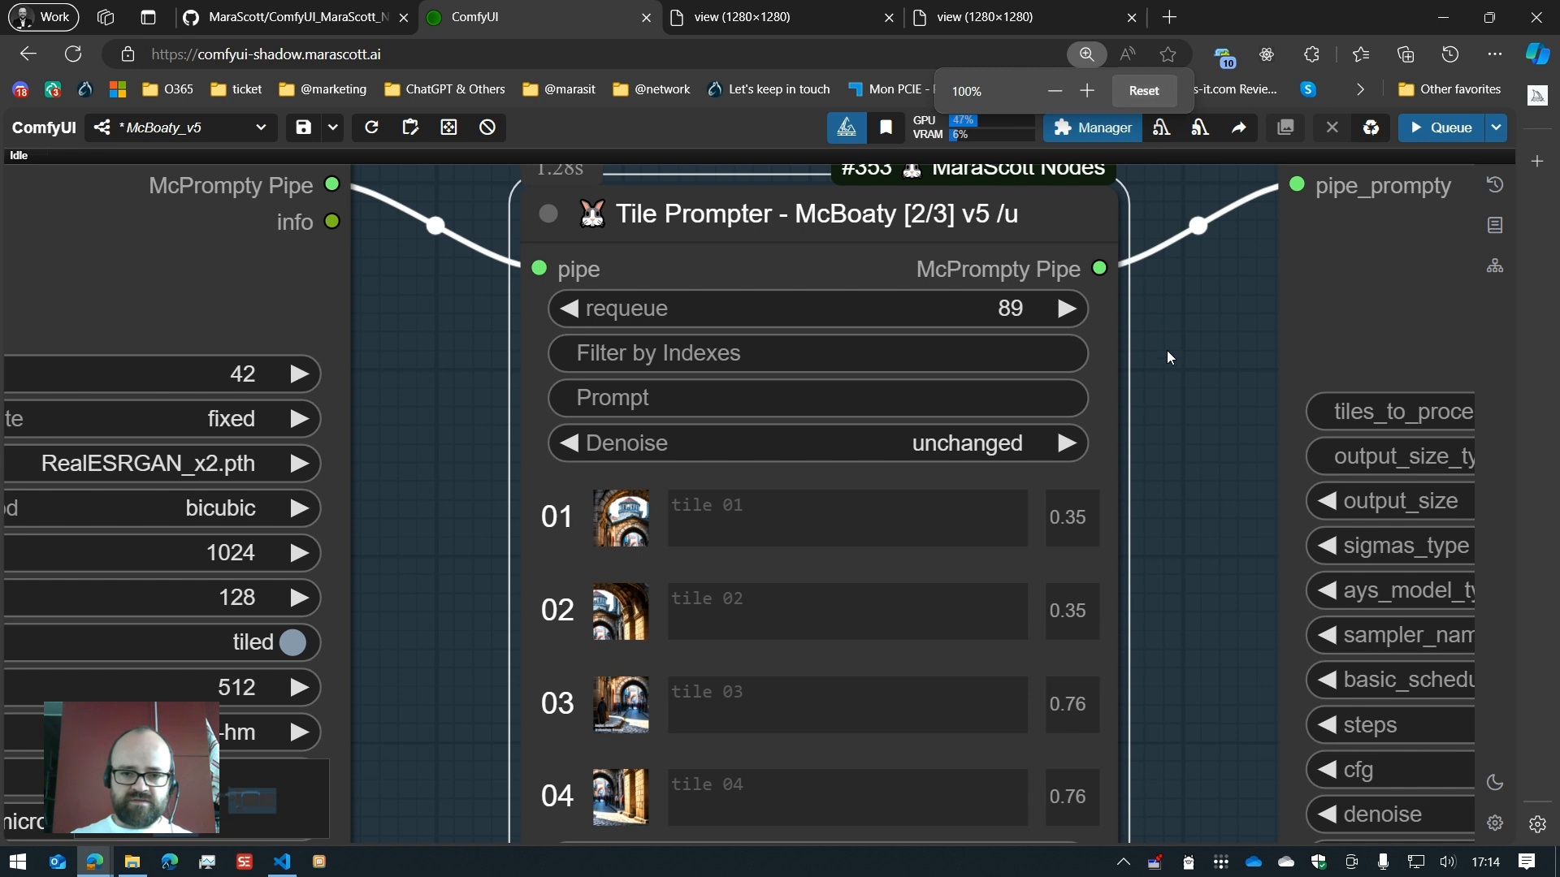
pyautogui.click(1172, 470)
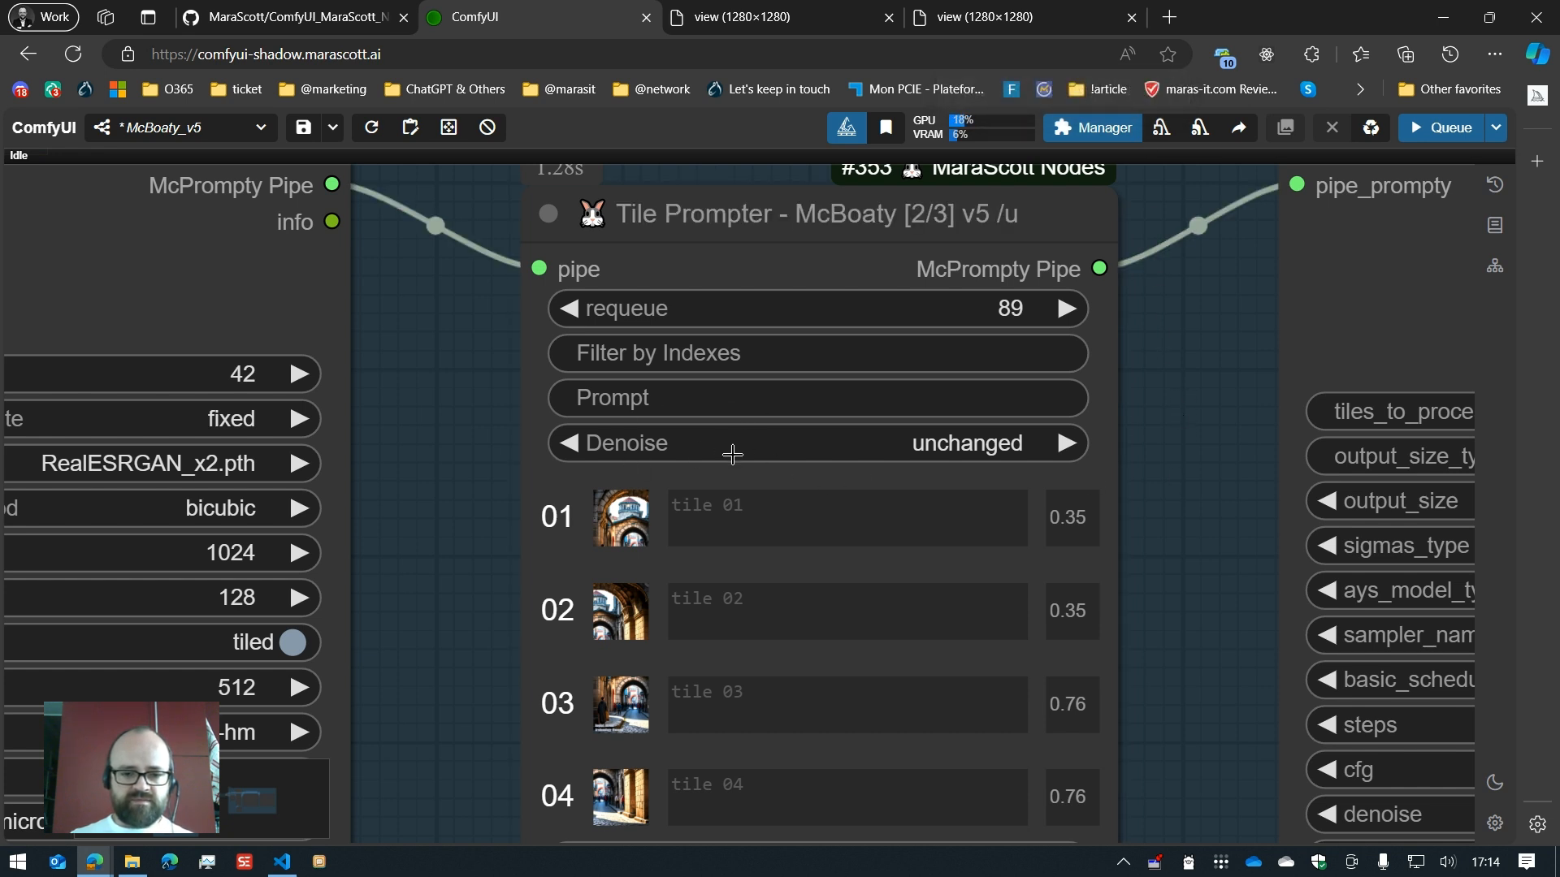
pyautogui.moveTo(1192, 518); pyautogui.dragTo(1094, 436)
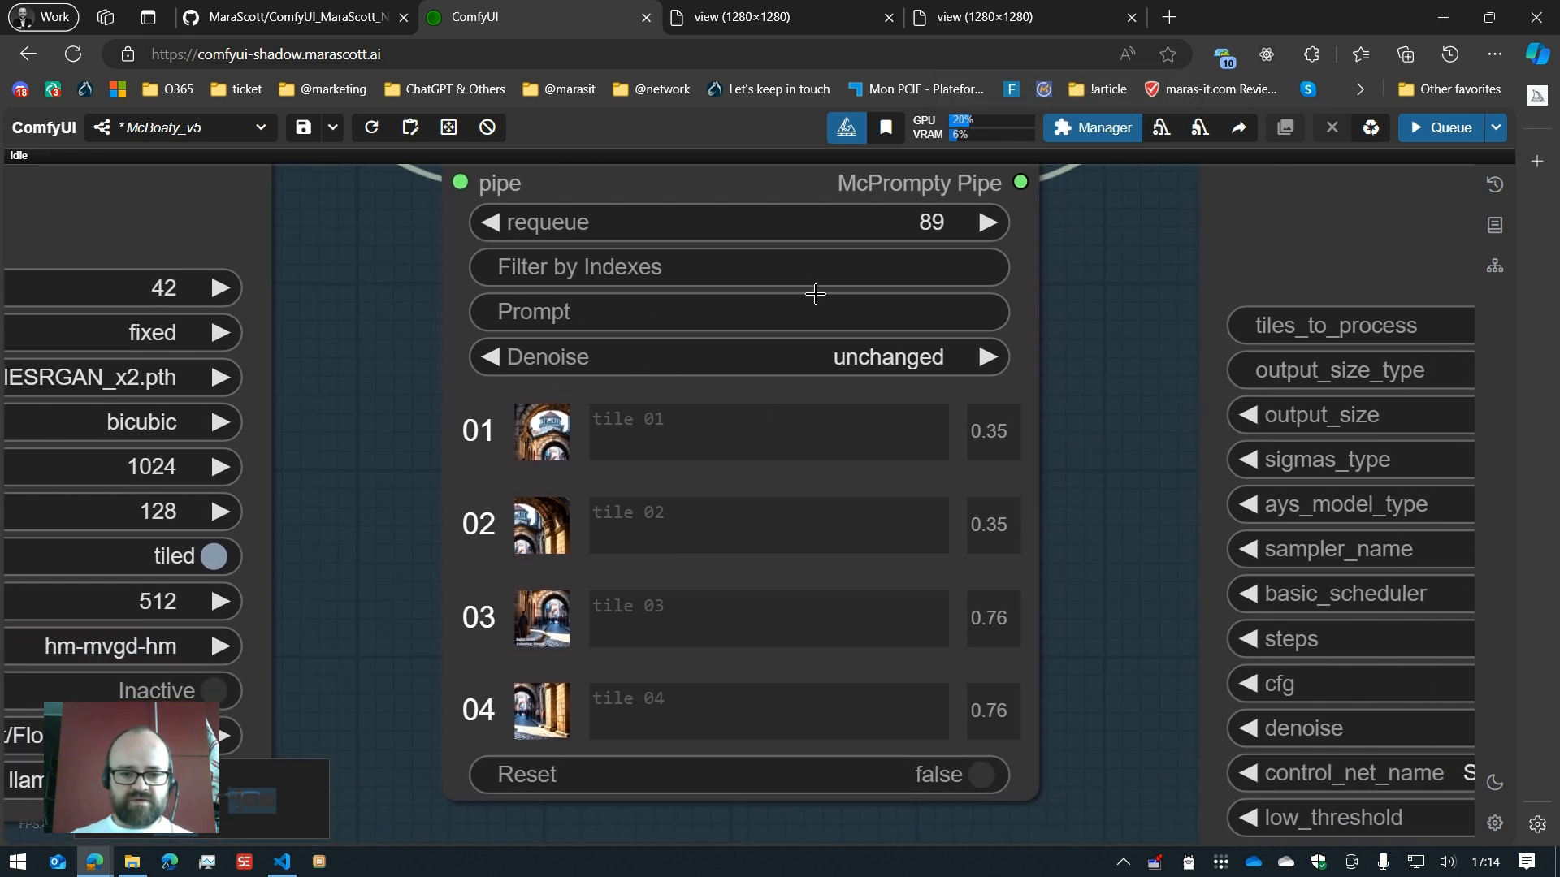
pyautogui.click(913, 309)
pyautogui.click(1324, 258)
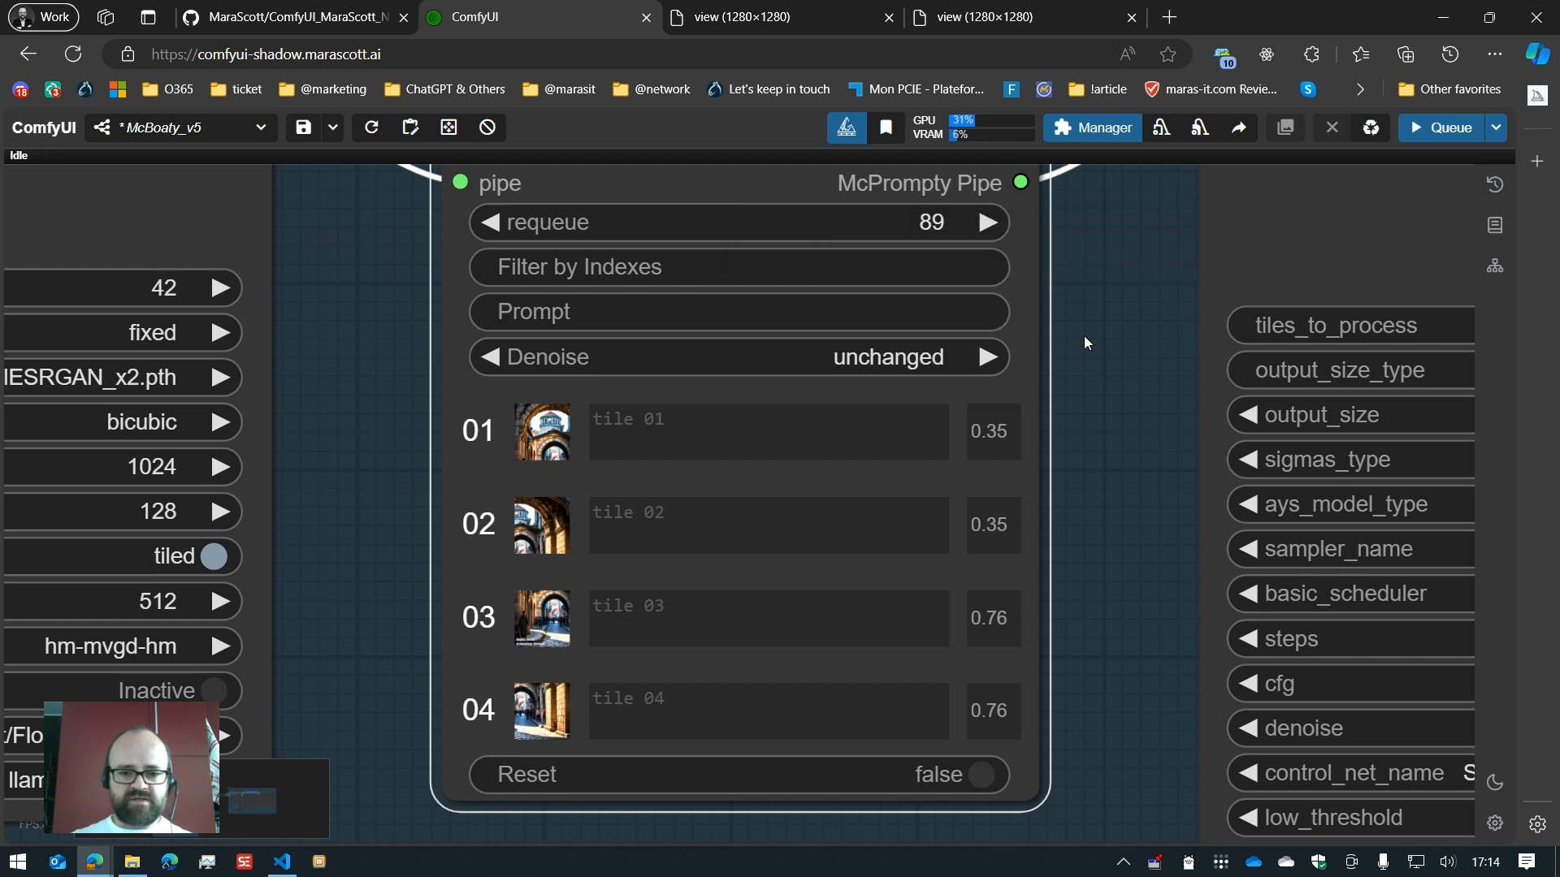
pyautogui.click(963, 772)
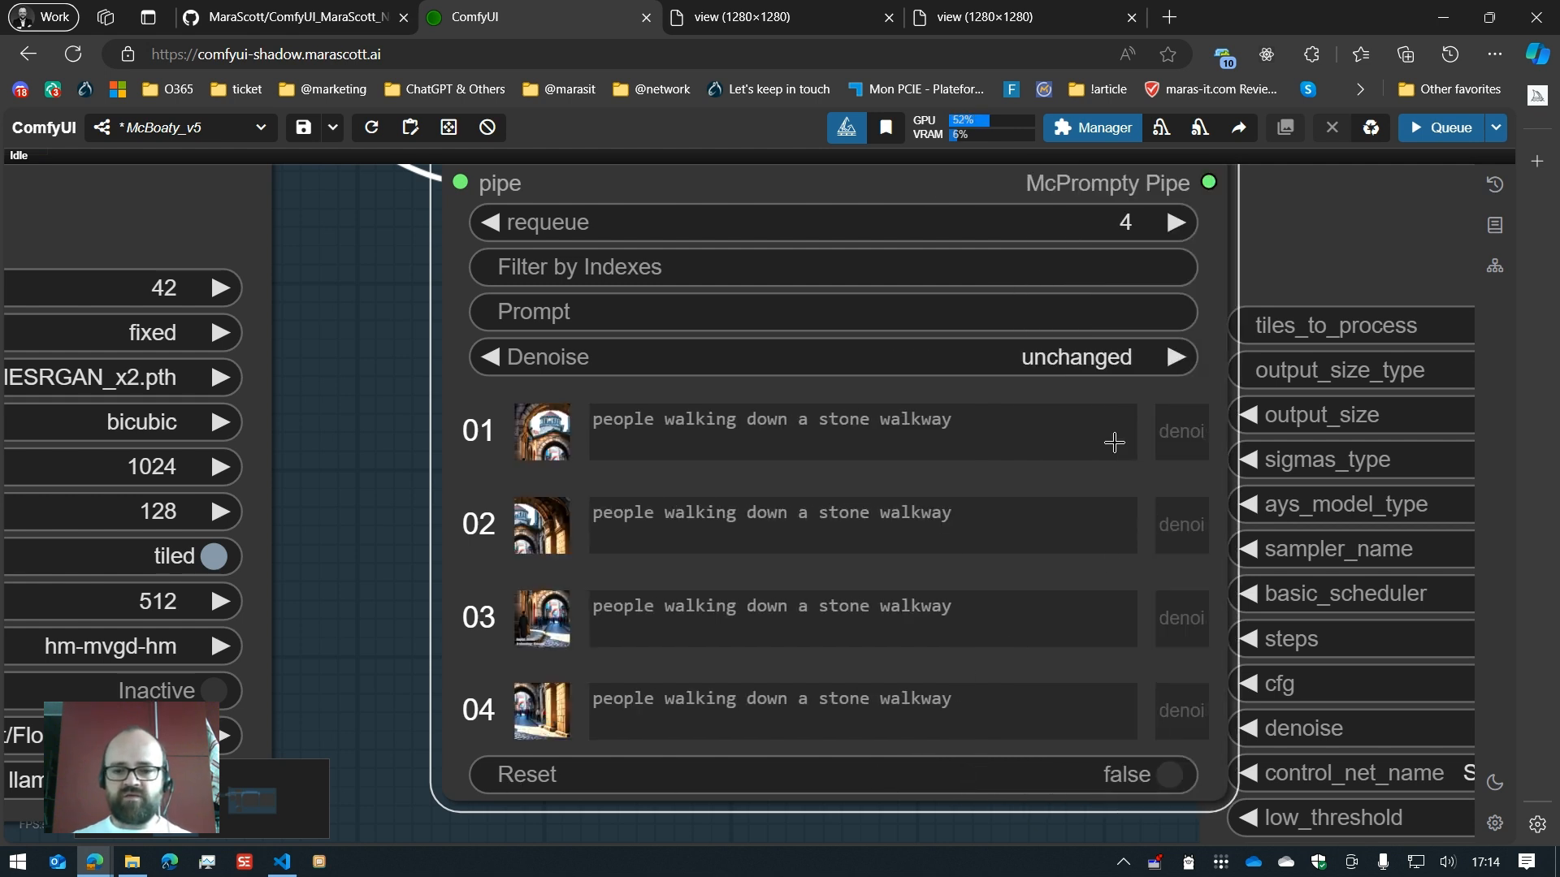
pyautogui.moveTo(974, 192); pyautogui.dragTo(890, 204)
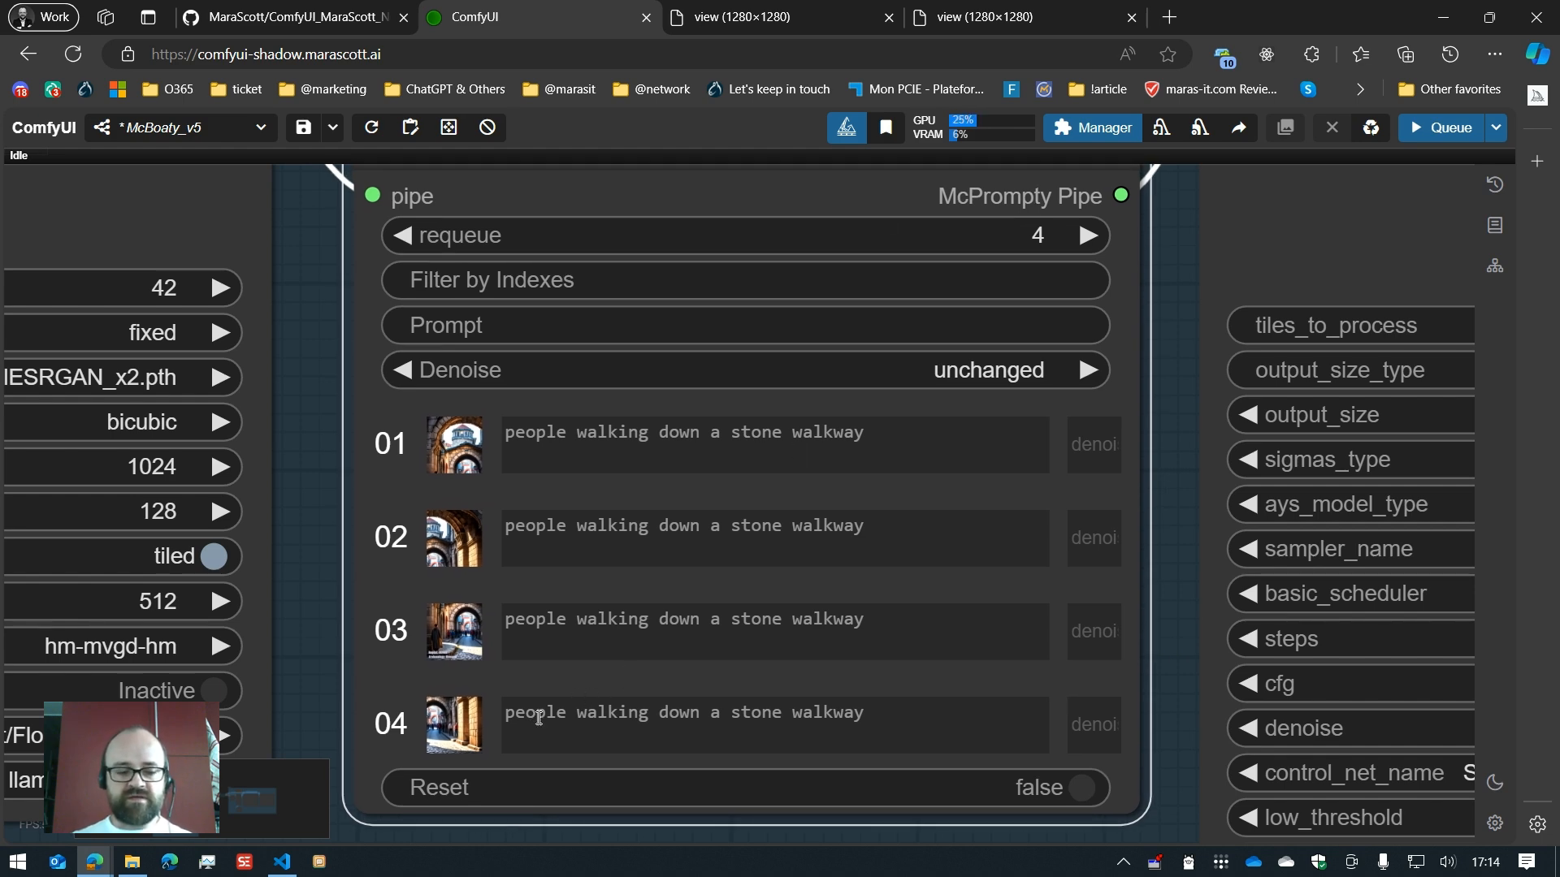
# Step: Change the prompts of tiles 04 and 03 in the Tile Prompter to "monkeys walking down a stone walkway"
pyautogui.moveTo(281, 276); pyautogui.dragTo(390, 178)
pyautogui.click(652, 623)
pyautogui.doubleClick(652, 623)
pyautogui.write('monk')
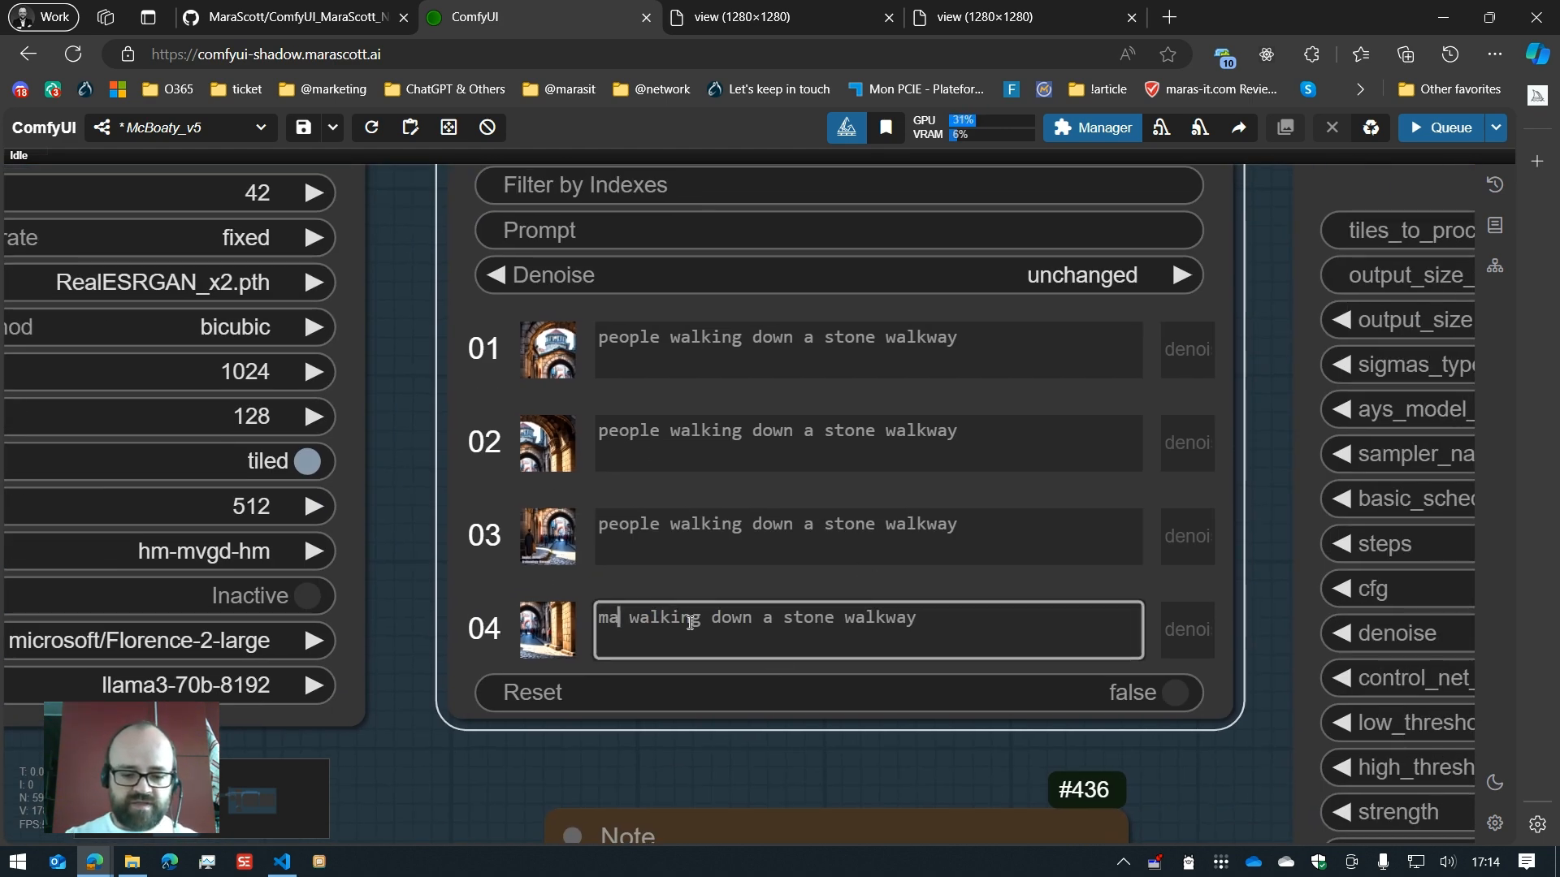
pyautogui.write('eys')
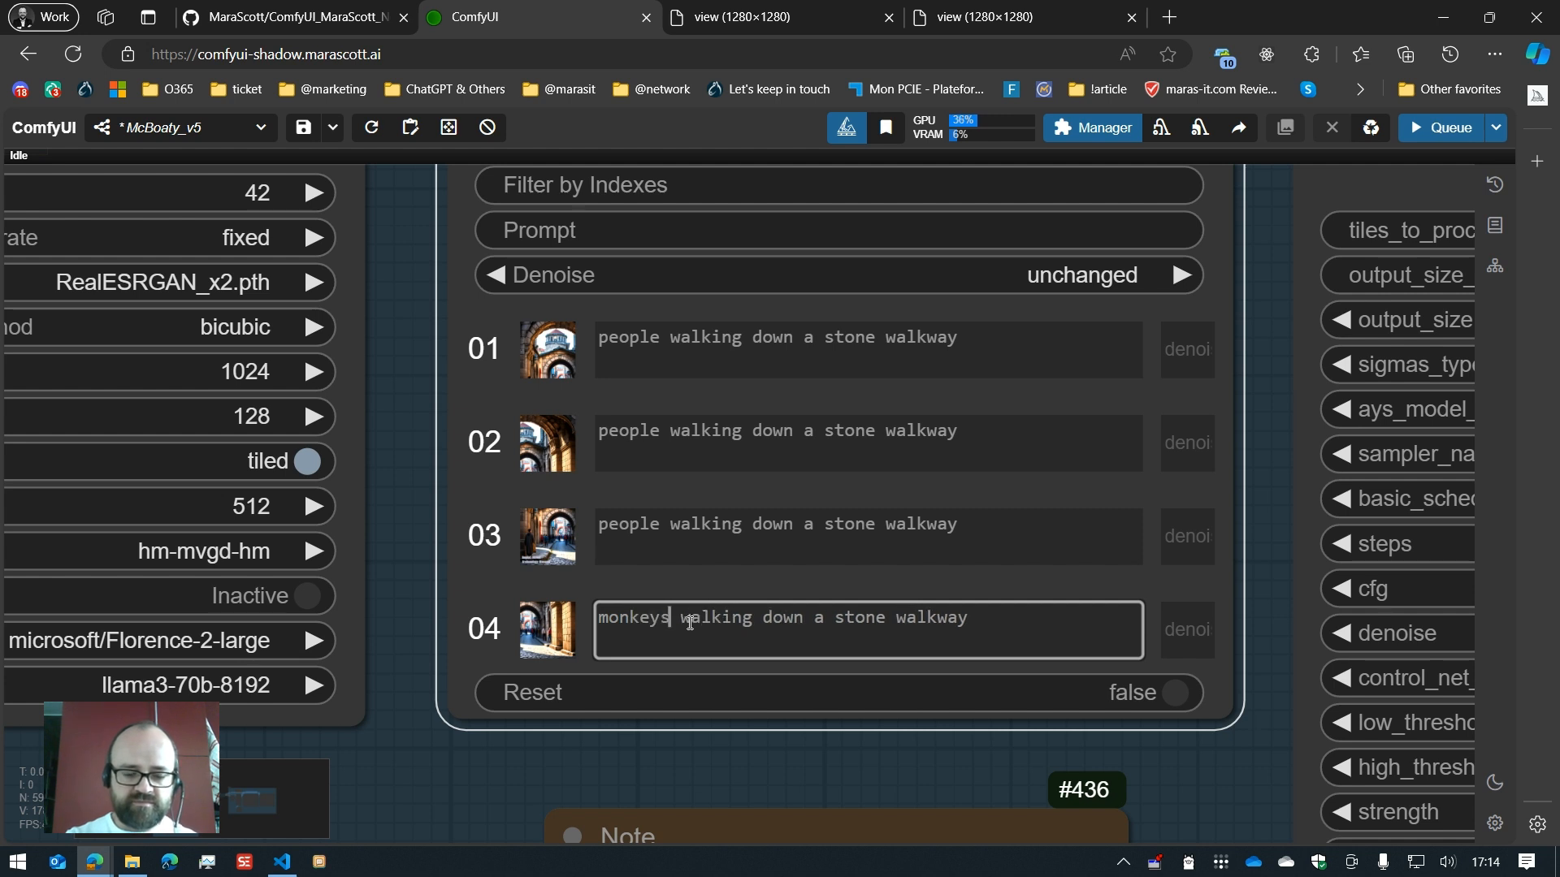
pyautogui.hotkey('ctrl', 'shift', 'Left')
pyautogui.hotkey('ctrl', 'c')
pyautogui.doubleClick(644, 523)
pyautogui.hotkey('ctrl', 'v')
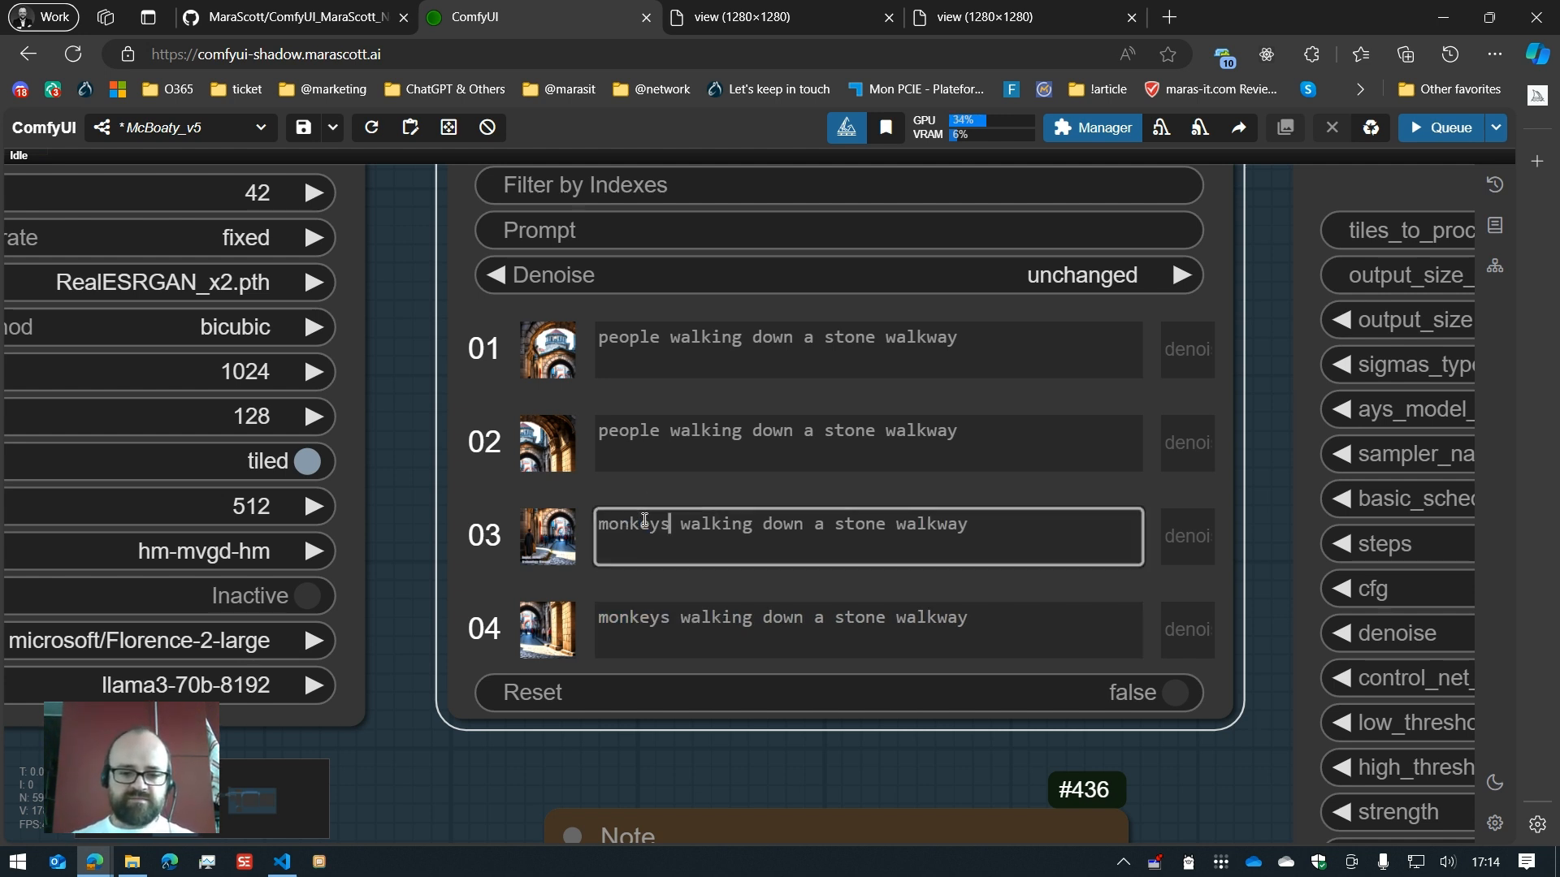
# Step: Set the denoise of all four tiles to 0.35 through the Tile Prompter's global Denoise option
pyautogui.moveTo(1260, 505); pyautogui.dragTo(1041, 587)
pyautogui.scroll(-2, 1143, 562)
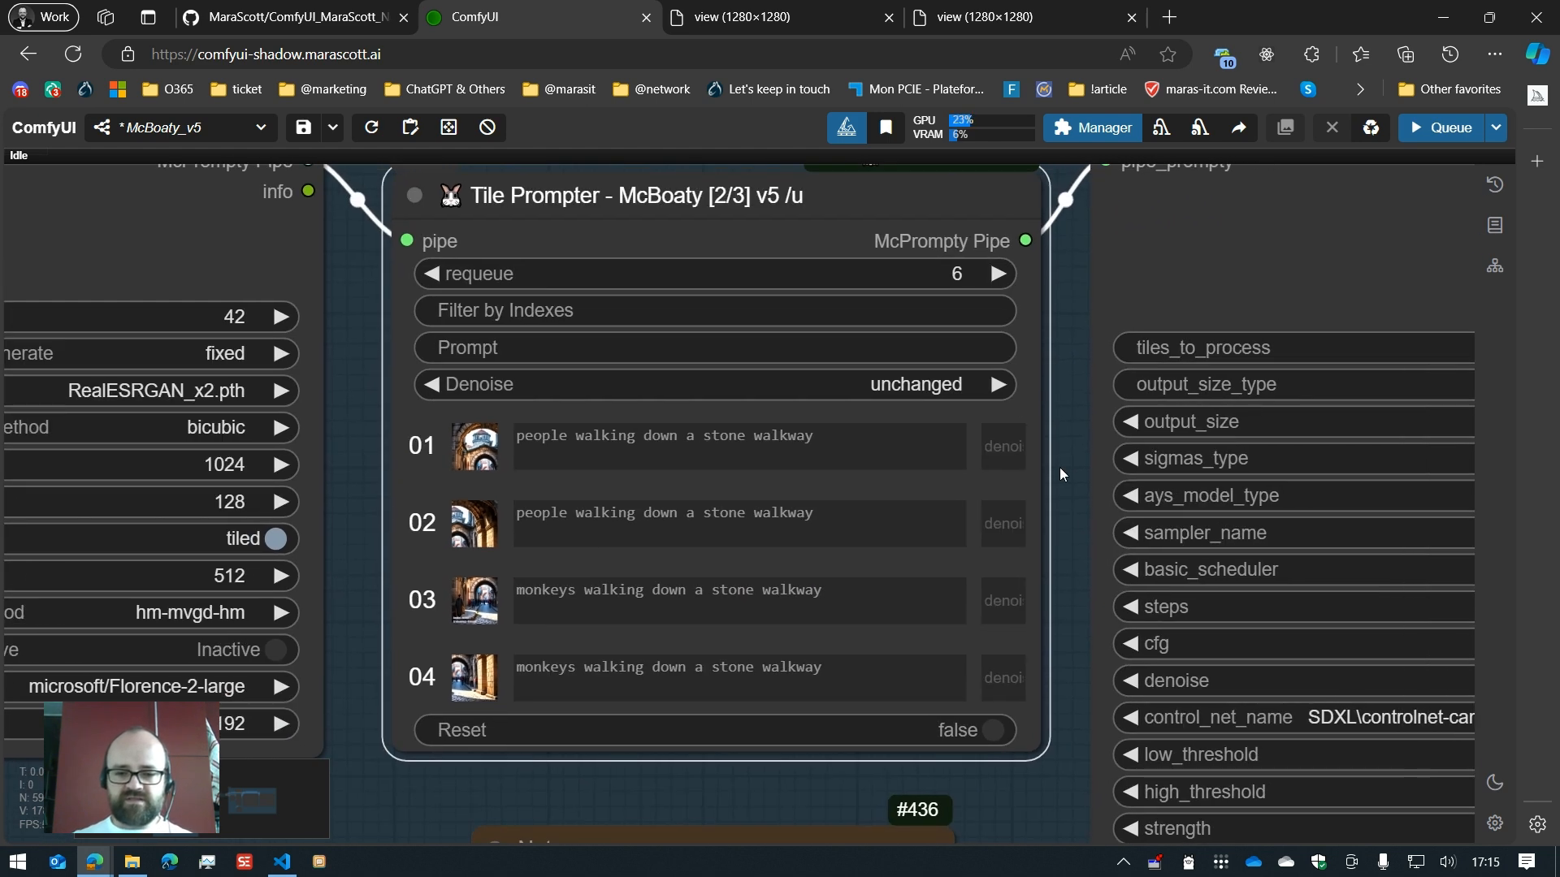
pyautogui.click(921, 388)
pyautogui.write('.35')
pyautogui.click(946, 418)
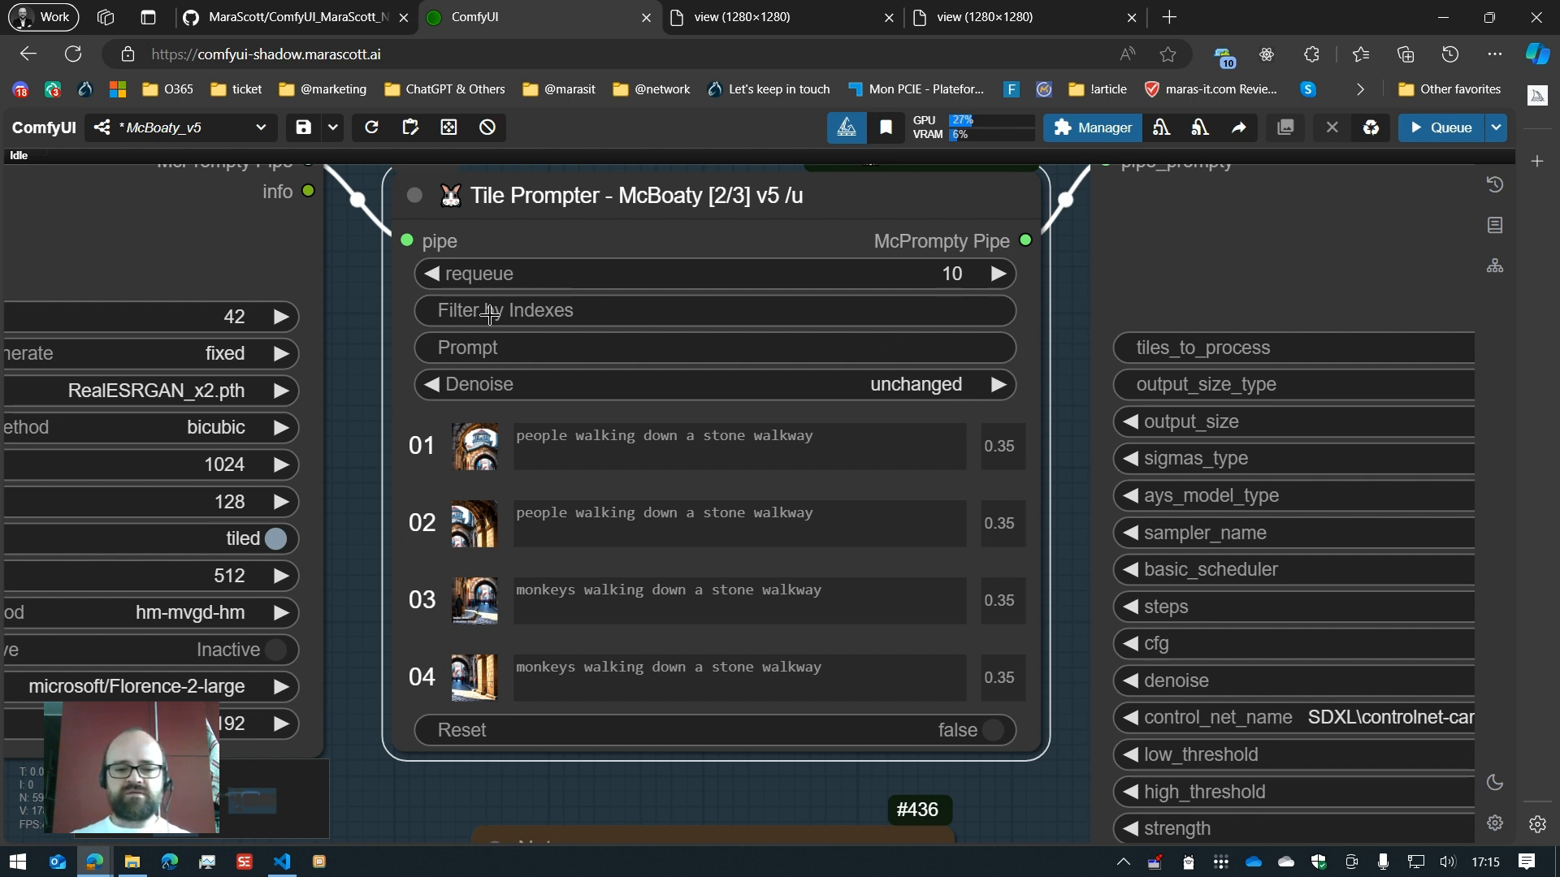
# Step: Filter the Tile Prompter to indexes 3,4 and set the denoise of those tiles to 0.76
pyautogui.click(931, 311)
pyautogui.write('3,4')
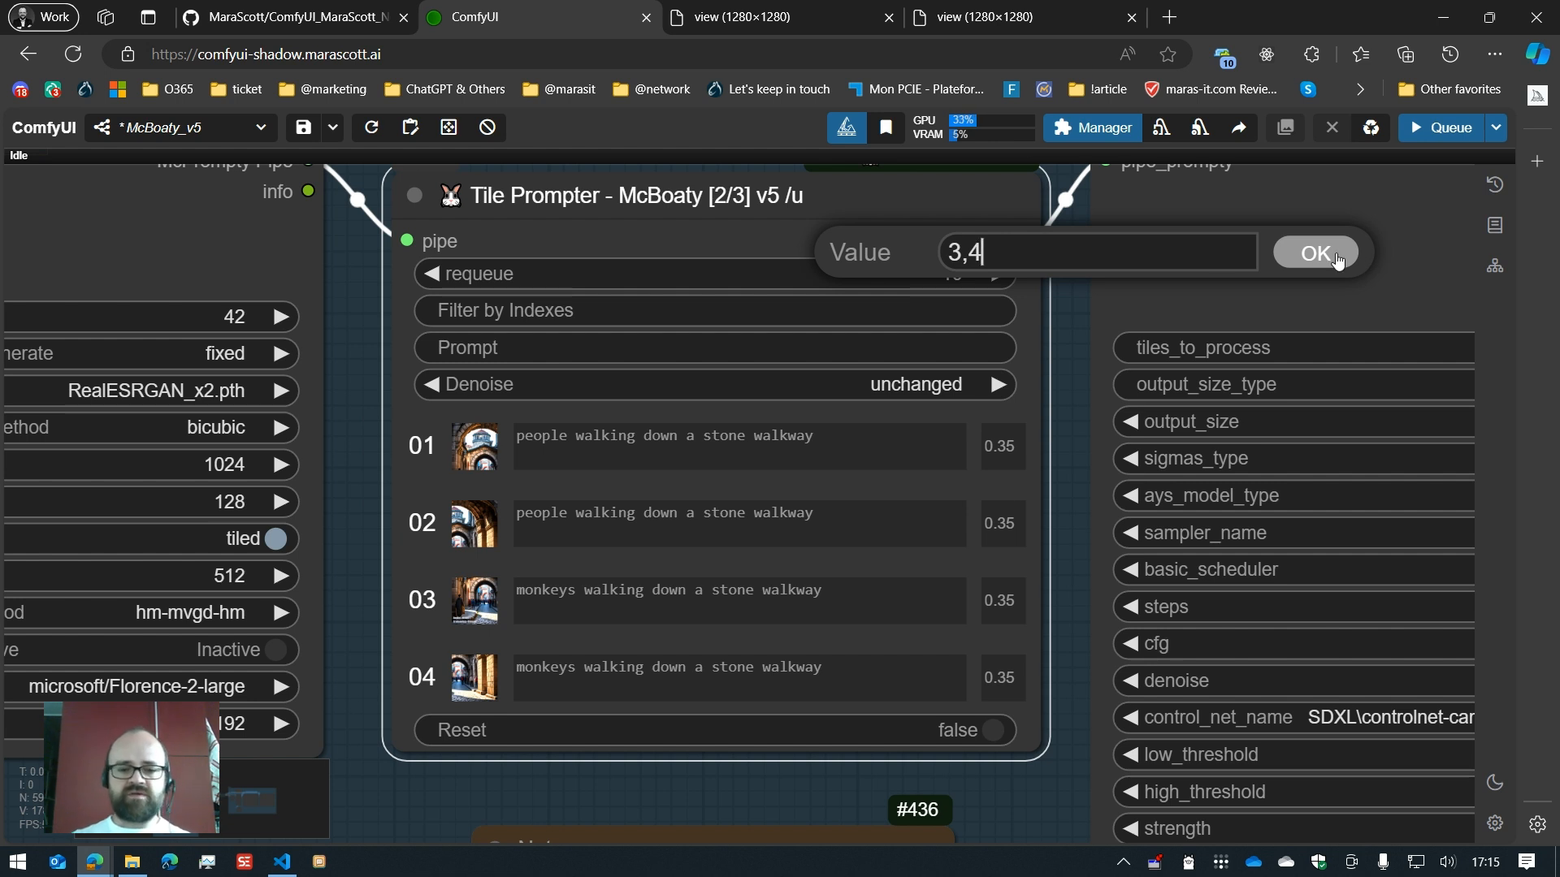
pyautogui.click(1316, 254)
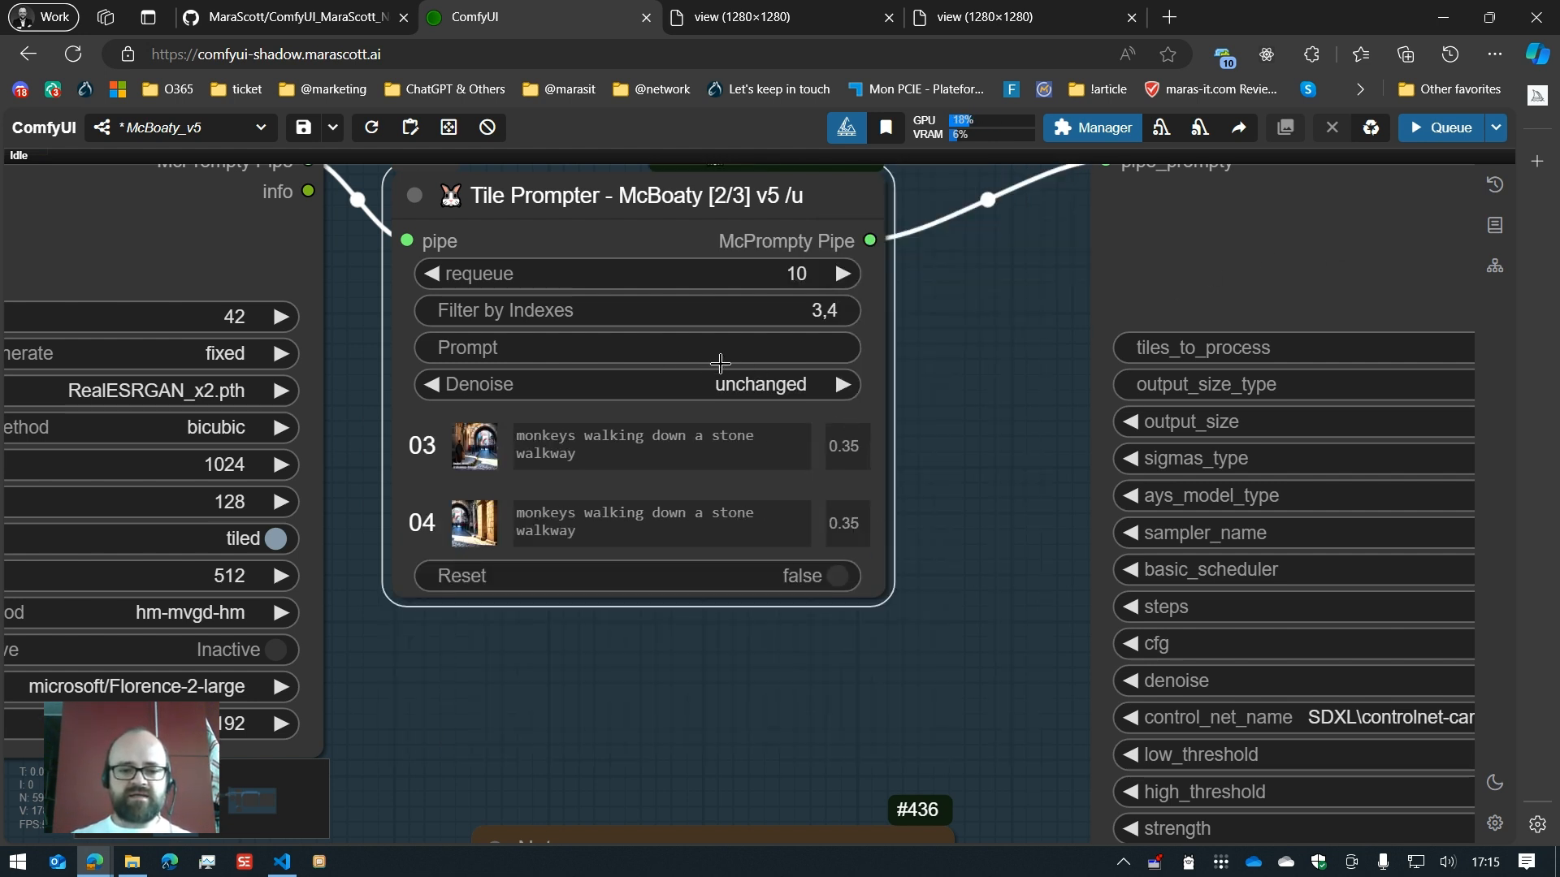
pyautogui.click(730, 394)
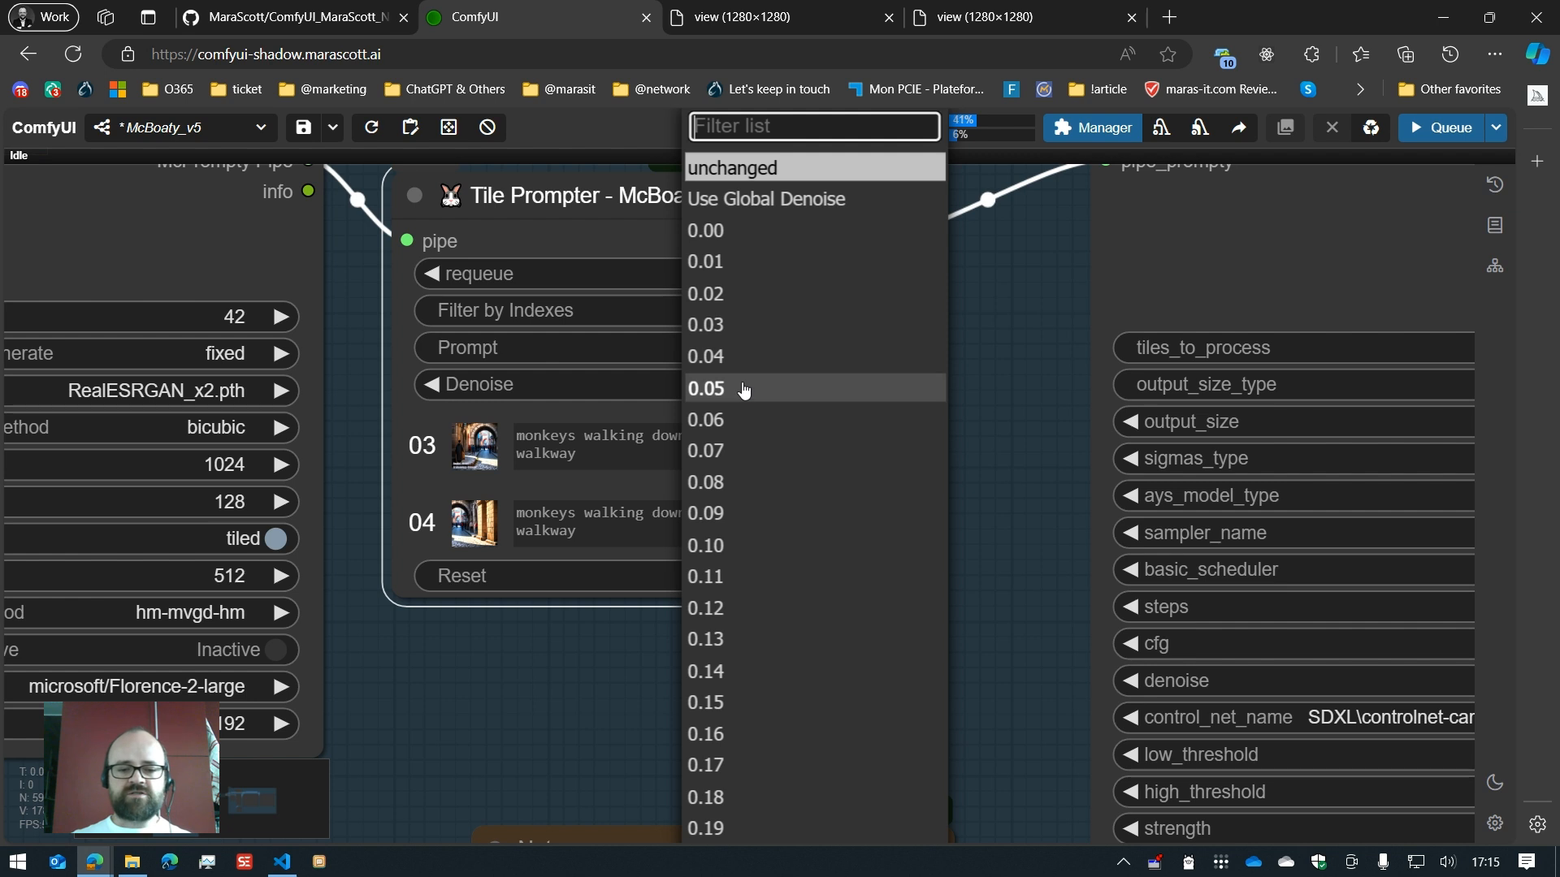
pyautogui.write('.76')
pyautogui.press('Return')
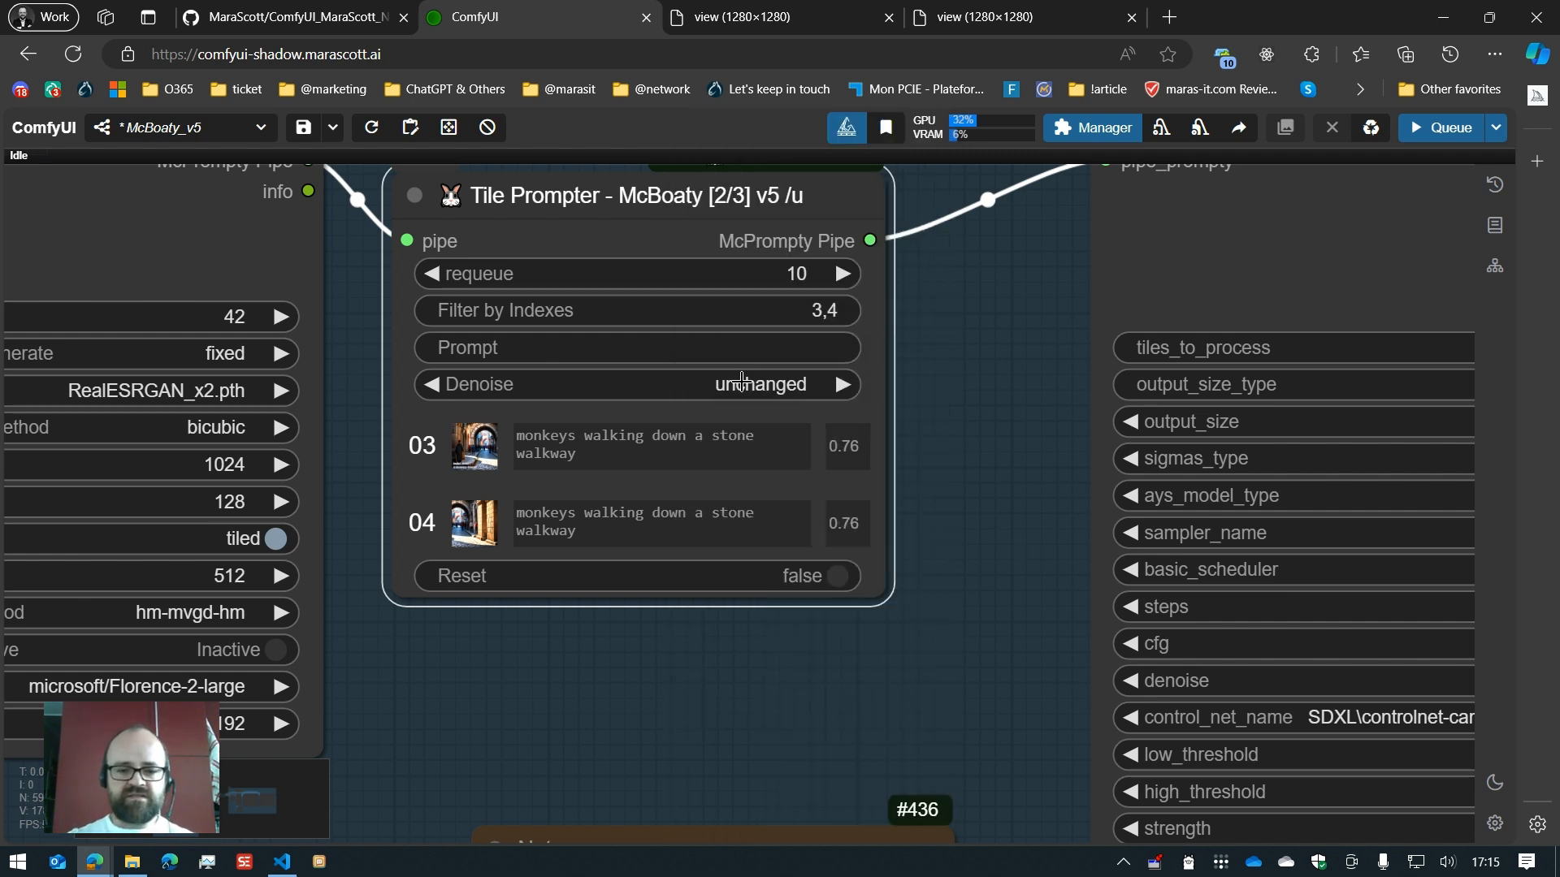
# Step: Clear the index filter and reset all prompts and denoise values in the Tile Prompter
pyautogui.click(826, 309)
pyautogui.press('BackSpace')
pyautogui.press('Return')
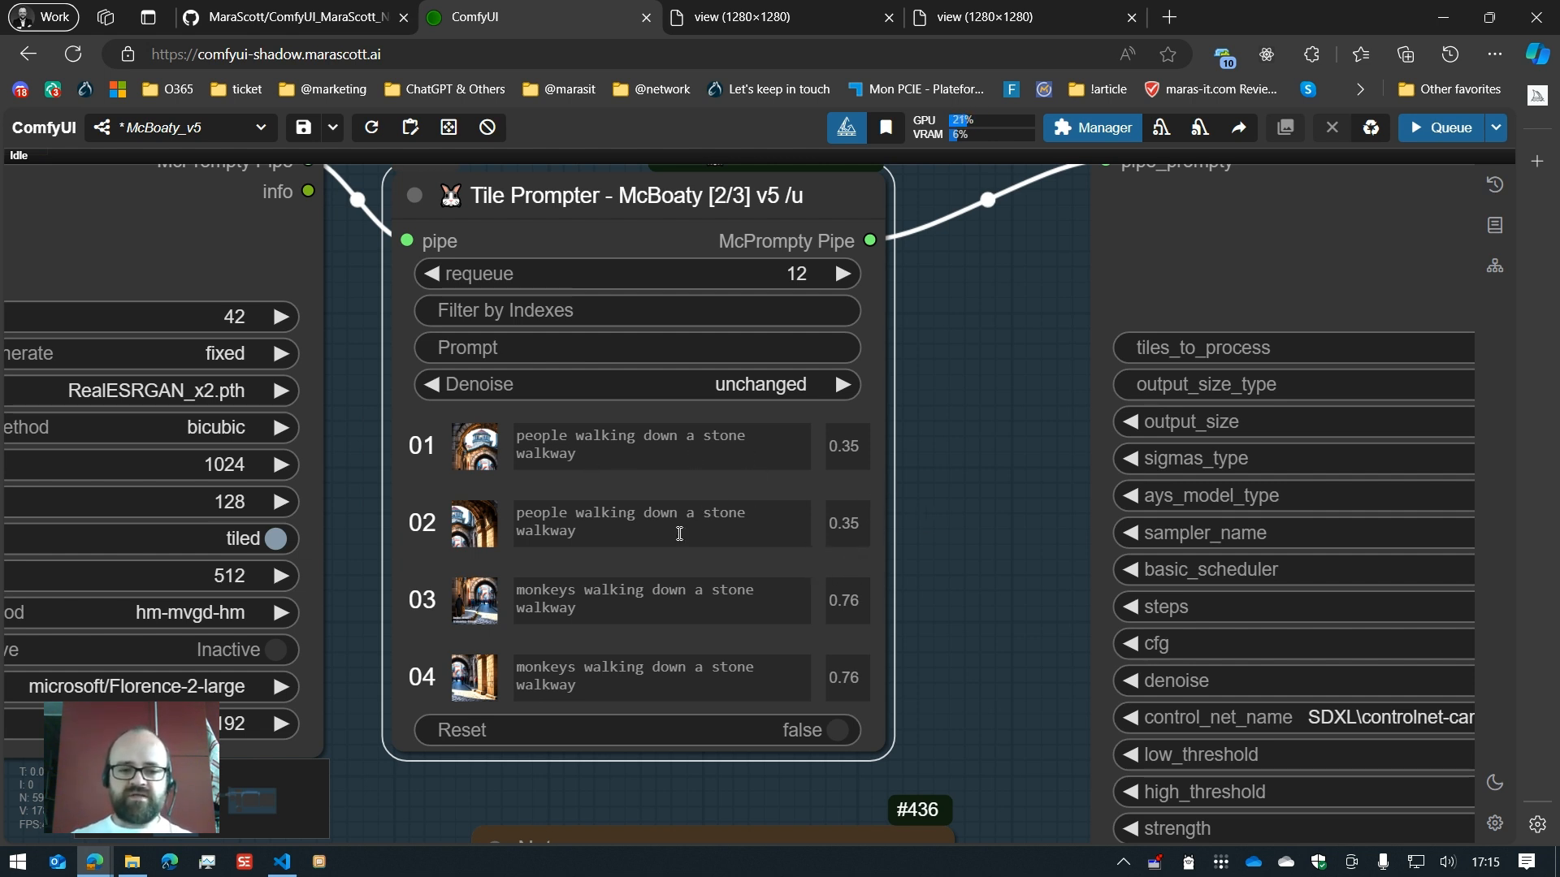
pyautogui.click(836, 730)
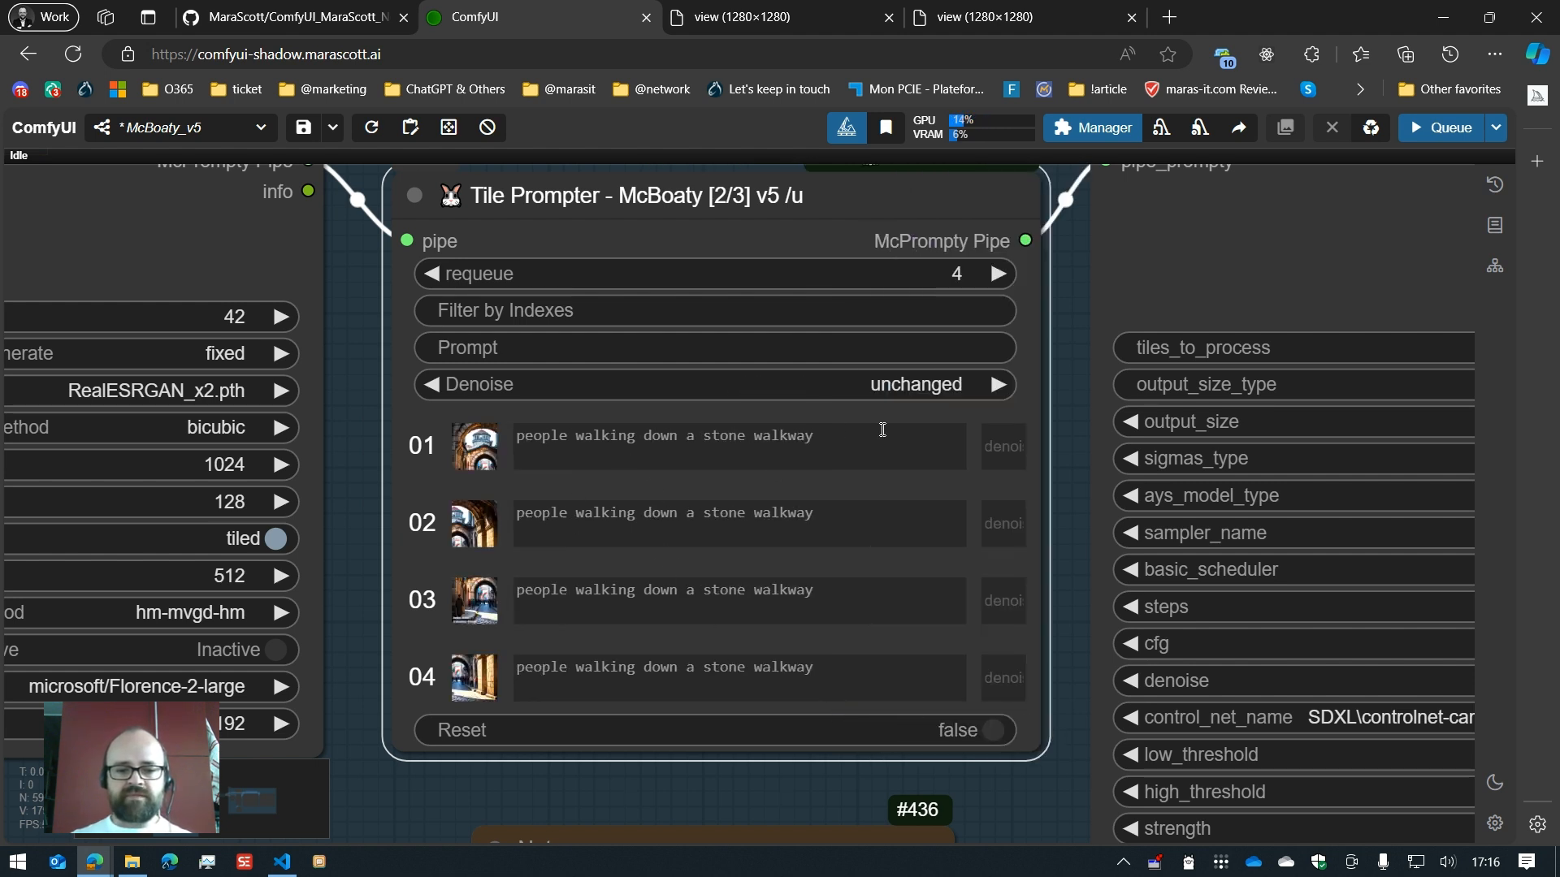
# Step: Filter the Tile Prompter by indexes 1,2
pyautogui.click(946, 311)
pyautogui.write('1,2')
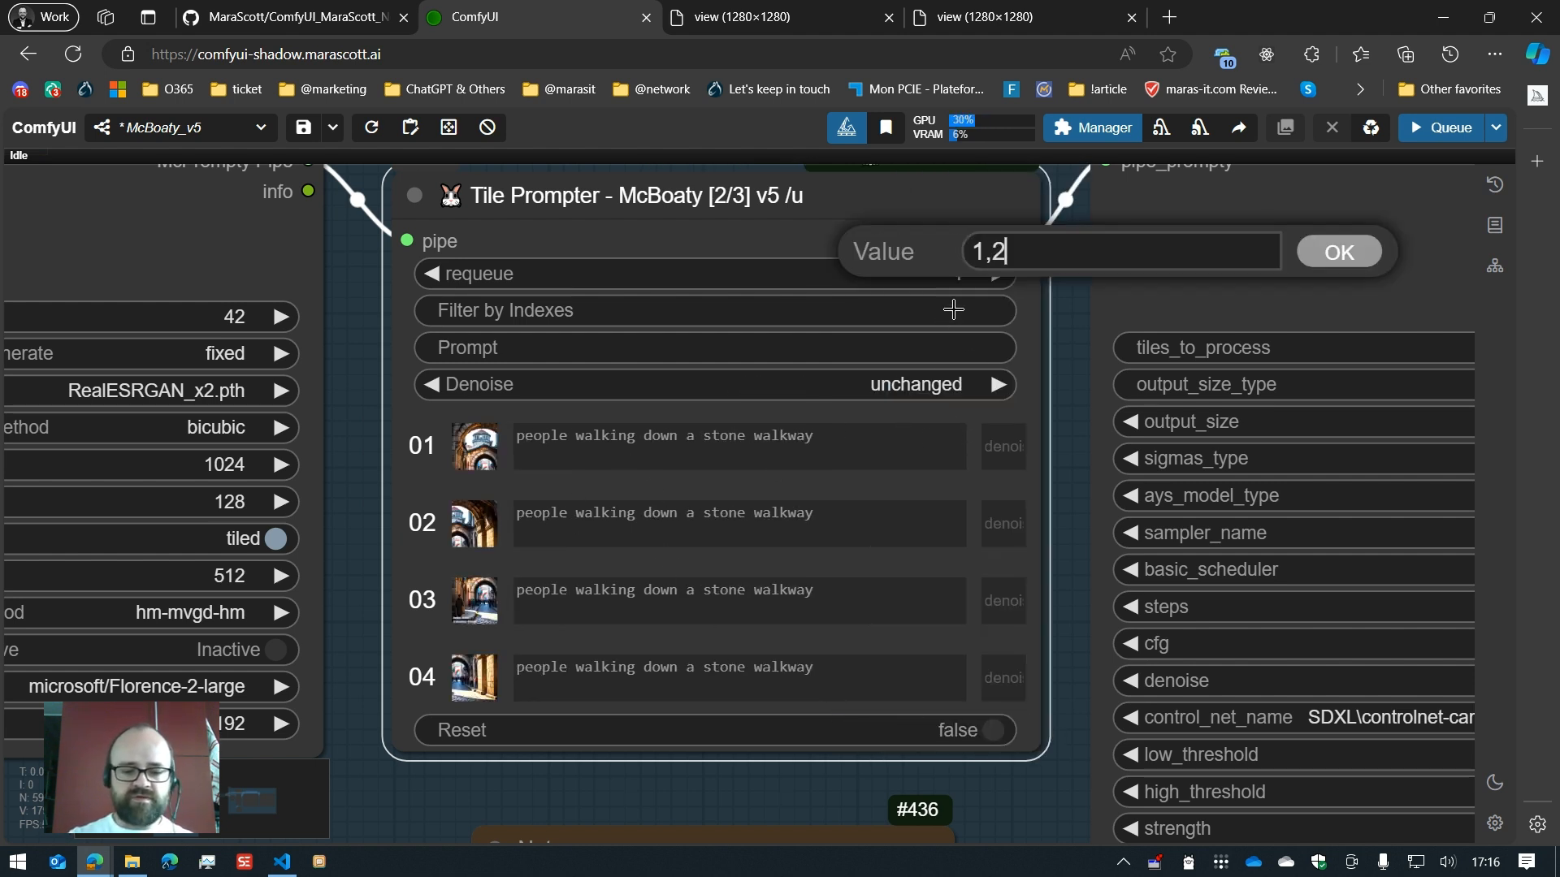
pyautogui.press('Return')
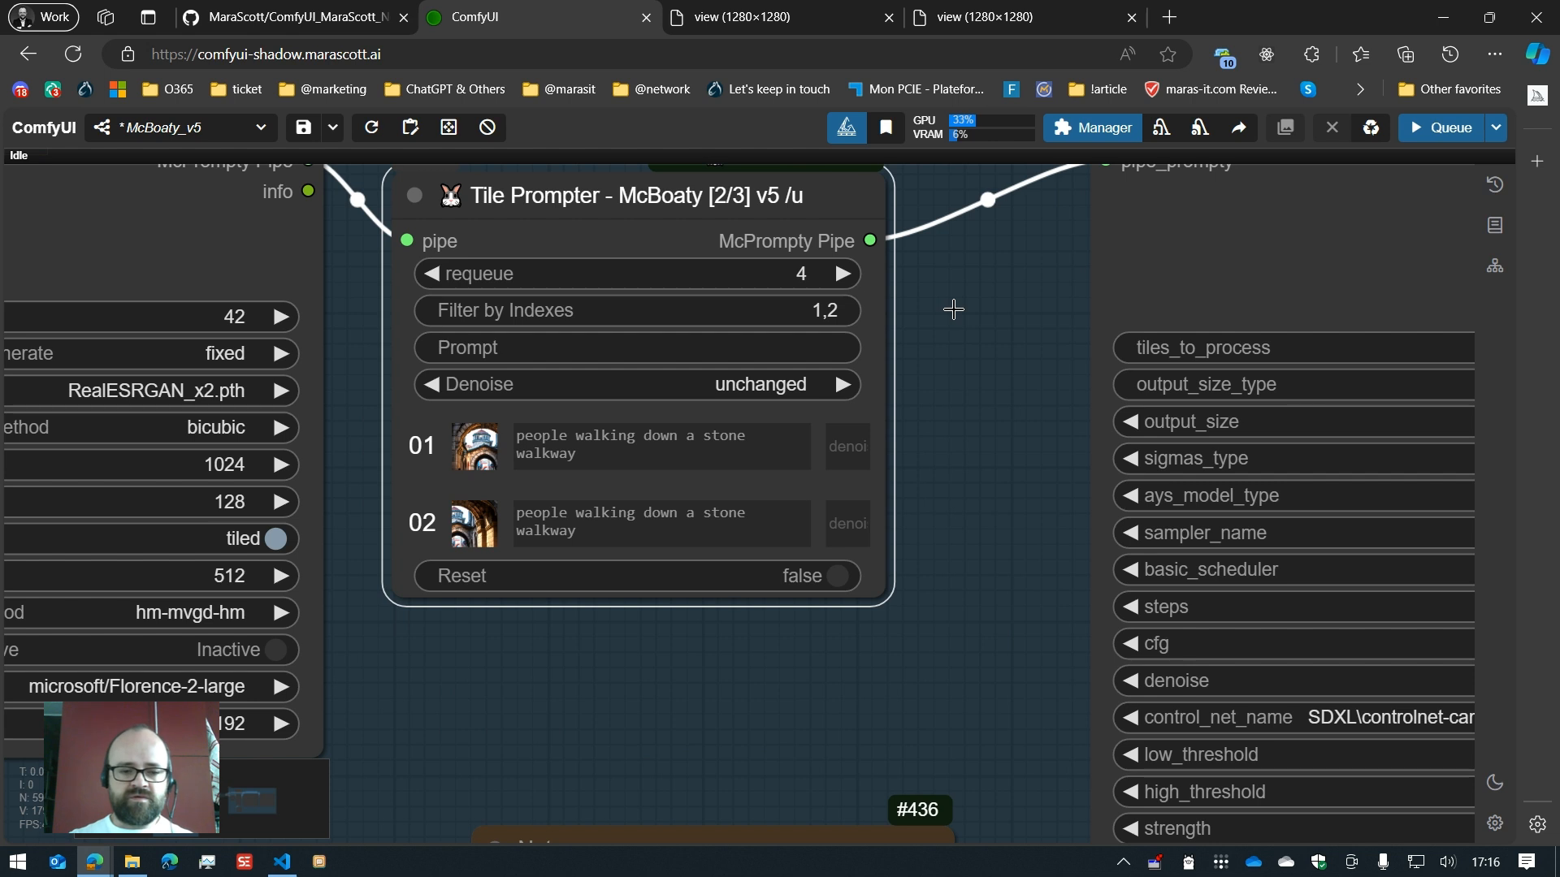
# Step: Apply the prompt "people walking down a rainy stone walkway" to tiles 01 and 02, reusing the text of the tile 01 prompt
pyautogui.tripleClick(639, 453)
pyautogui.hotkey('ctrl', 'c')
pyautogui.click(938, 446)
pyautogui.click(710, 354)
pyautogui.hotkey('ctrl', 'v')
pyautogui.hotkey('ctrl', 'Left')
pyautogui.hotkey('ctrl', 'Left')
pyautogui.hotkey('ctrl', 'Left')
pyautogui.hotkey('ctrl', 'Left')
pyautogui.hotkey('ctrl', 'Left')
pyautogui.hotkey('ctrl', 'Left')
pyautogui.hotkey('ctrl', 'Left')
pyautogui.hotkey('ctrl', 'Left')
pyautogui.hotkey('ctrl', 'Left')
pyautogui.hotkey('ctrl', 'Left')
pyautogui.hotkey('ctrl', 'Left')
pyautogui.hotkey('ctrl', 'Left')
pyautogui.hotkey('ctrl', 'Left')
pyautogui.hotkey('ctrl', 'Right')
pyautogui.hotkey('ctrl', 'Right')
pyautogui.hotkey('ctrl', 'Right')
pyautogui.hotkey('ctrl', 'Right')
pyautogui.hotkey('ctrl', 'Right')
pyautogui.hotkey('ctrl', 'Right')
pyautogui.hotkey('ctrl', 'Right')
pyautogui.hotkey('ctrl', 'Right')
pyautogui.hotkey('ctrl', 'Right')
pyautogui.hotkey('ctrl', 'Right')
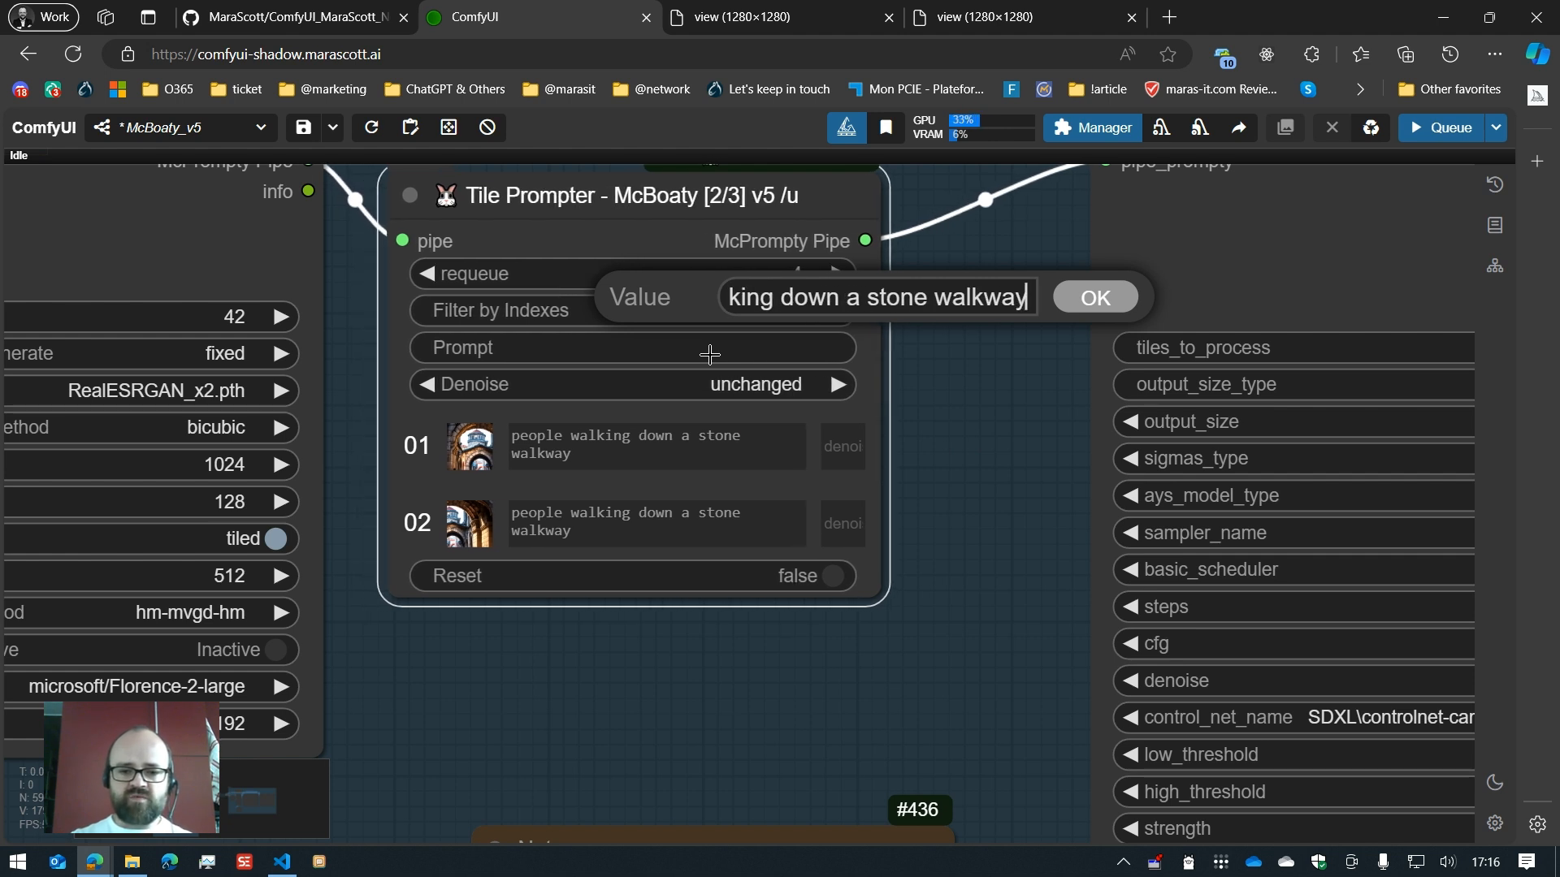
pyautogui.hotkey('ctrl', 'Left')
pyautogui.hotkey('ctrl', 'Left')
pyautogui.write('rainy')
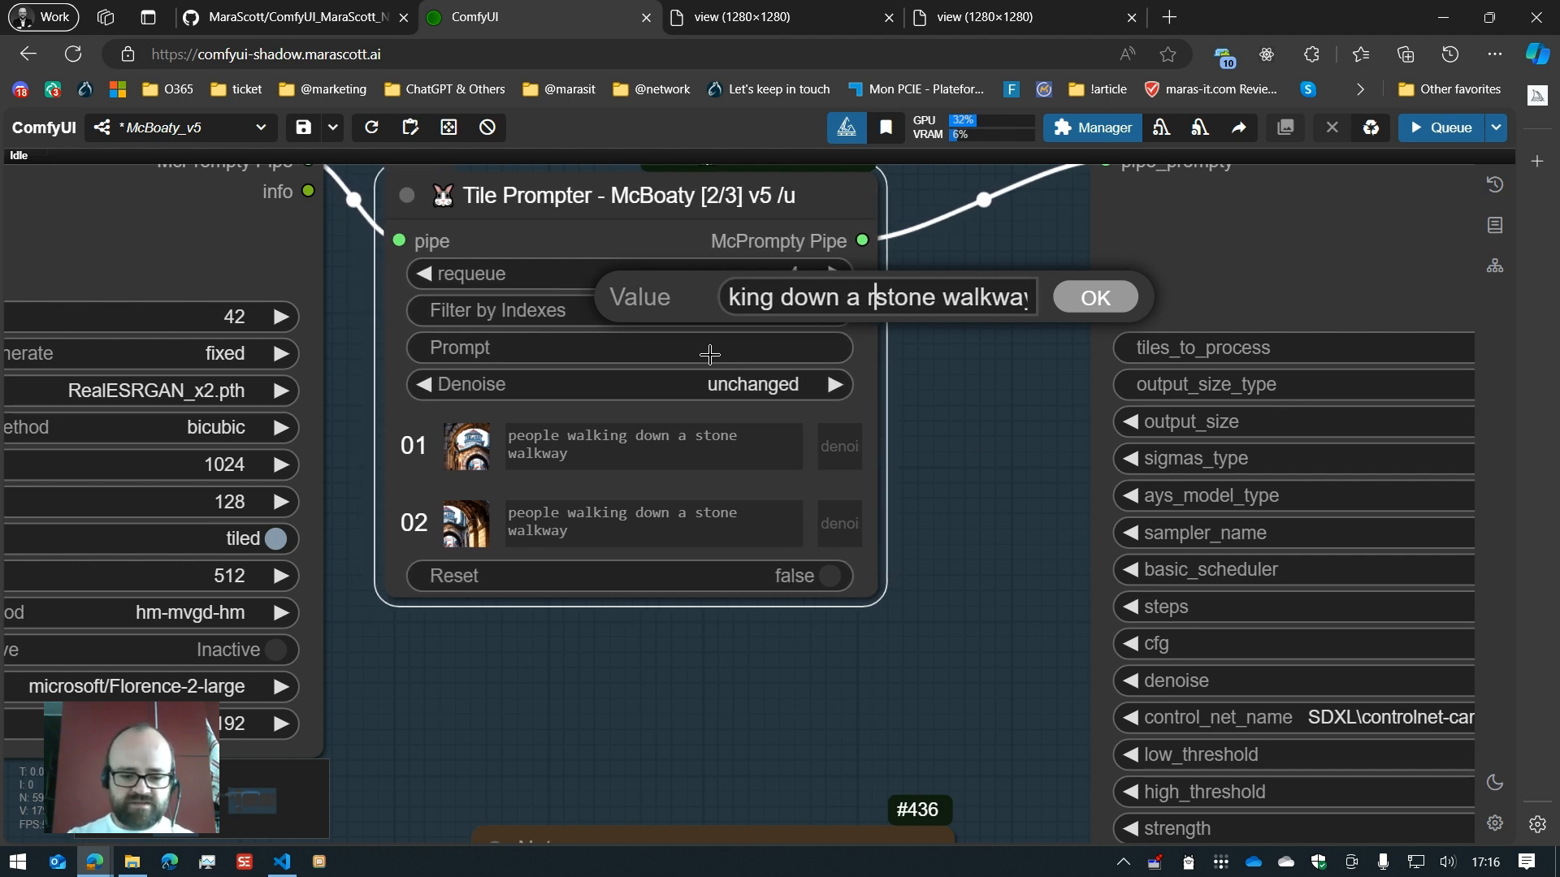
pyautogui.click(1098, 307)
# Step: Set the denoise of the filtered tiles 01 and 02 to 0.35
pyautogui.click(805, 385)
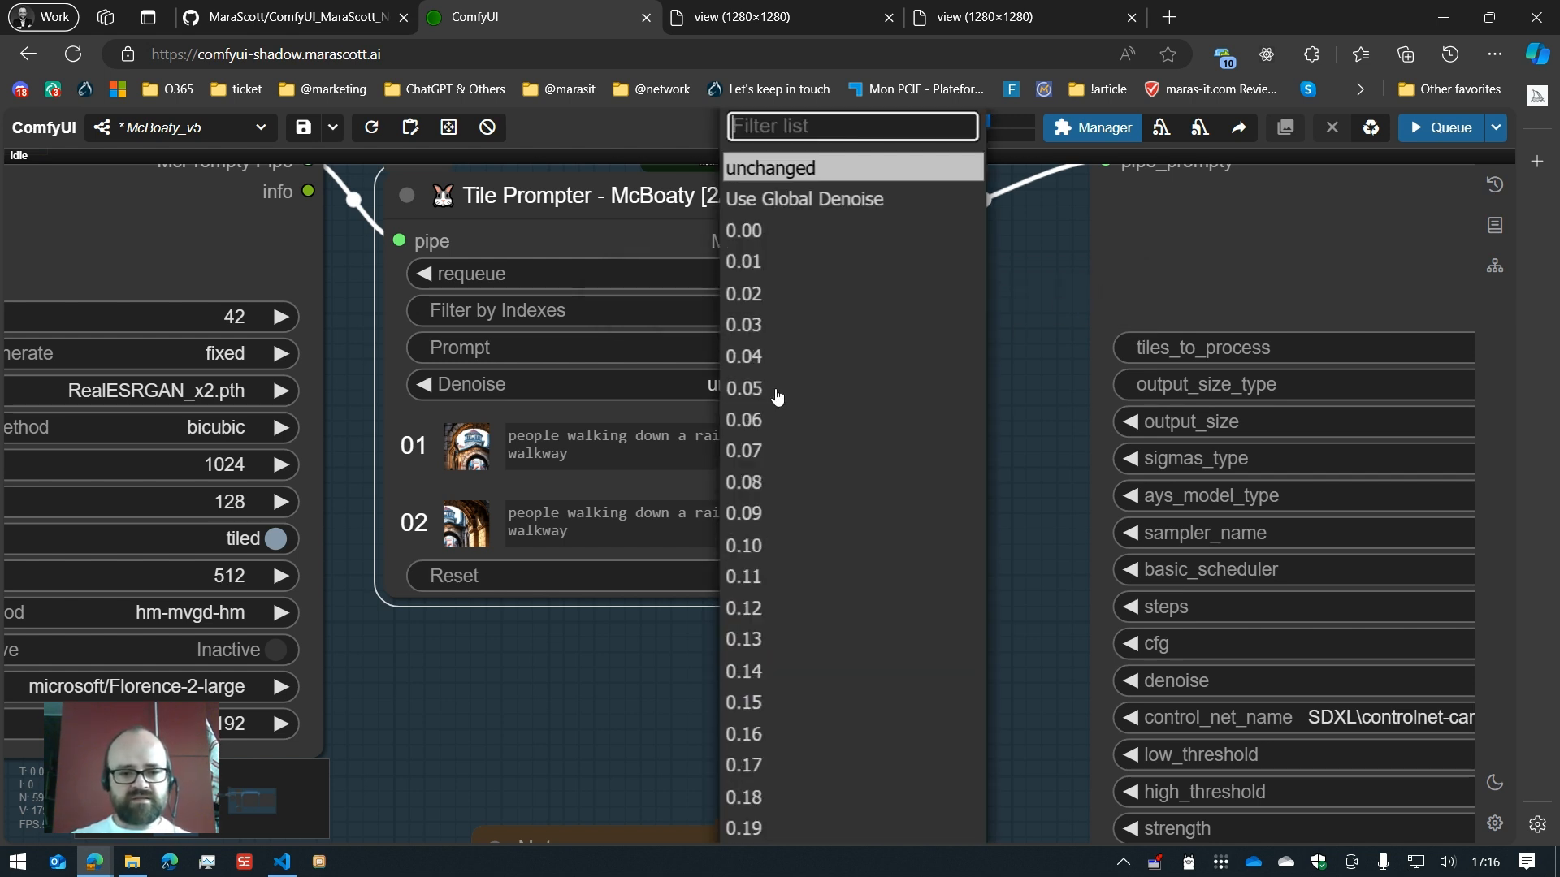
pyautogui.scroll(-1, 755, 388)
pyautogui.write('.35')
pyautogui.press('Return')
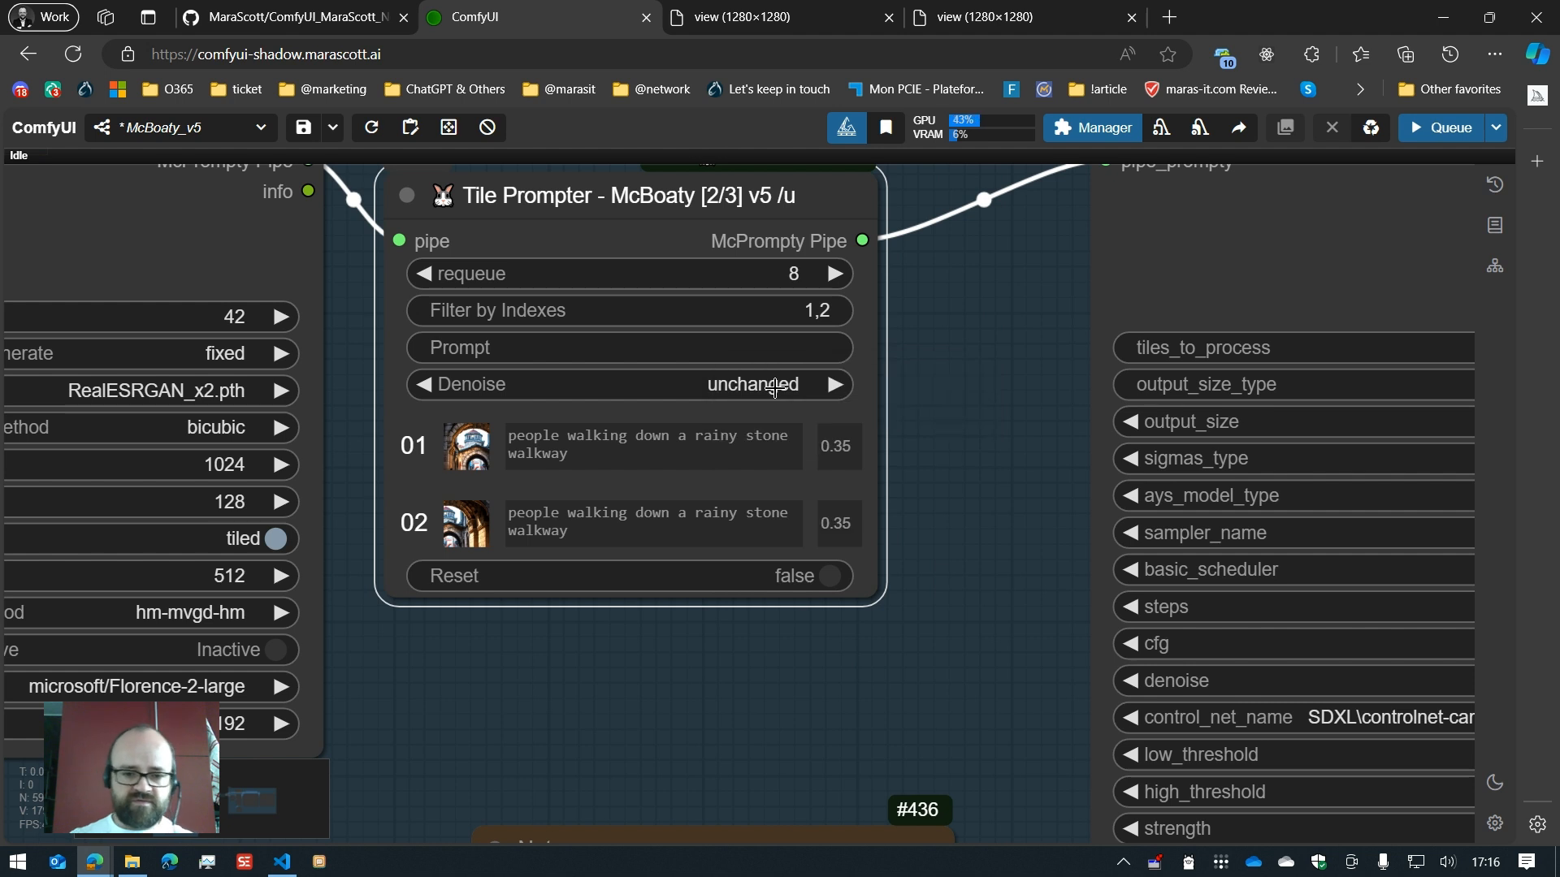
# Step: Filter the Tile Prompter to indexes 3,4 and apply the prompt "monkeys walking down a sunny stone walkway" to those tiles
pyautogui.click(807, 312)
pyautogui.write('3,4')
pyautogui.press('Return')
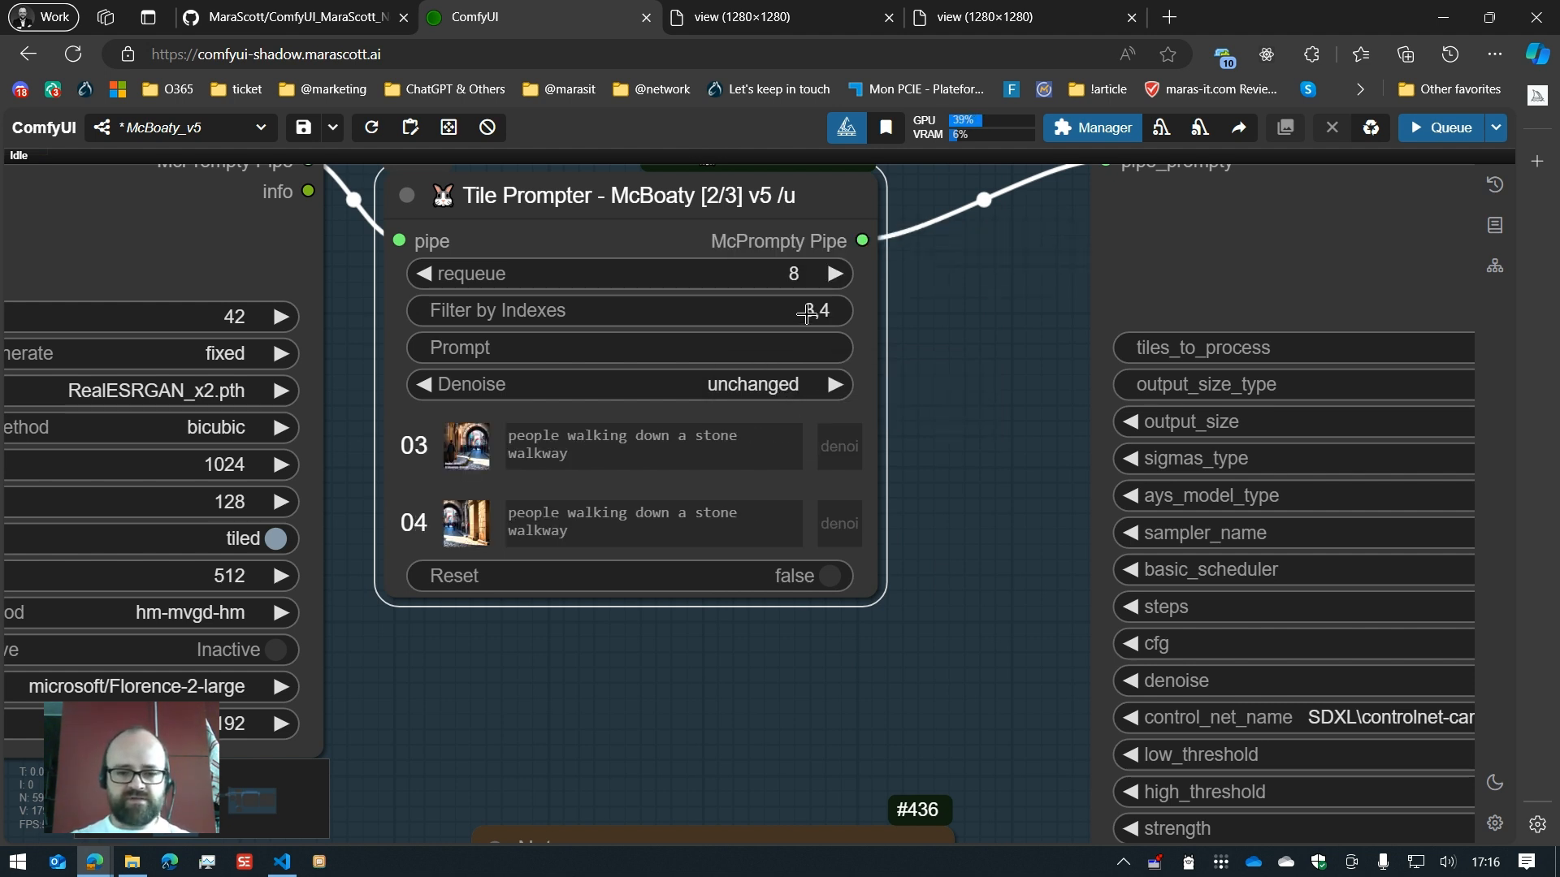
pyautogui.click(792, 350)
pyautogui.hotkey('ctrl', 'v')
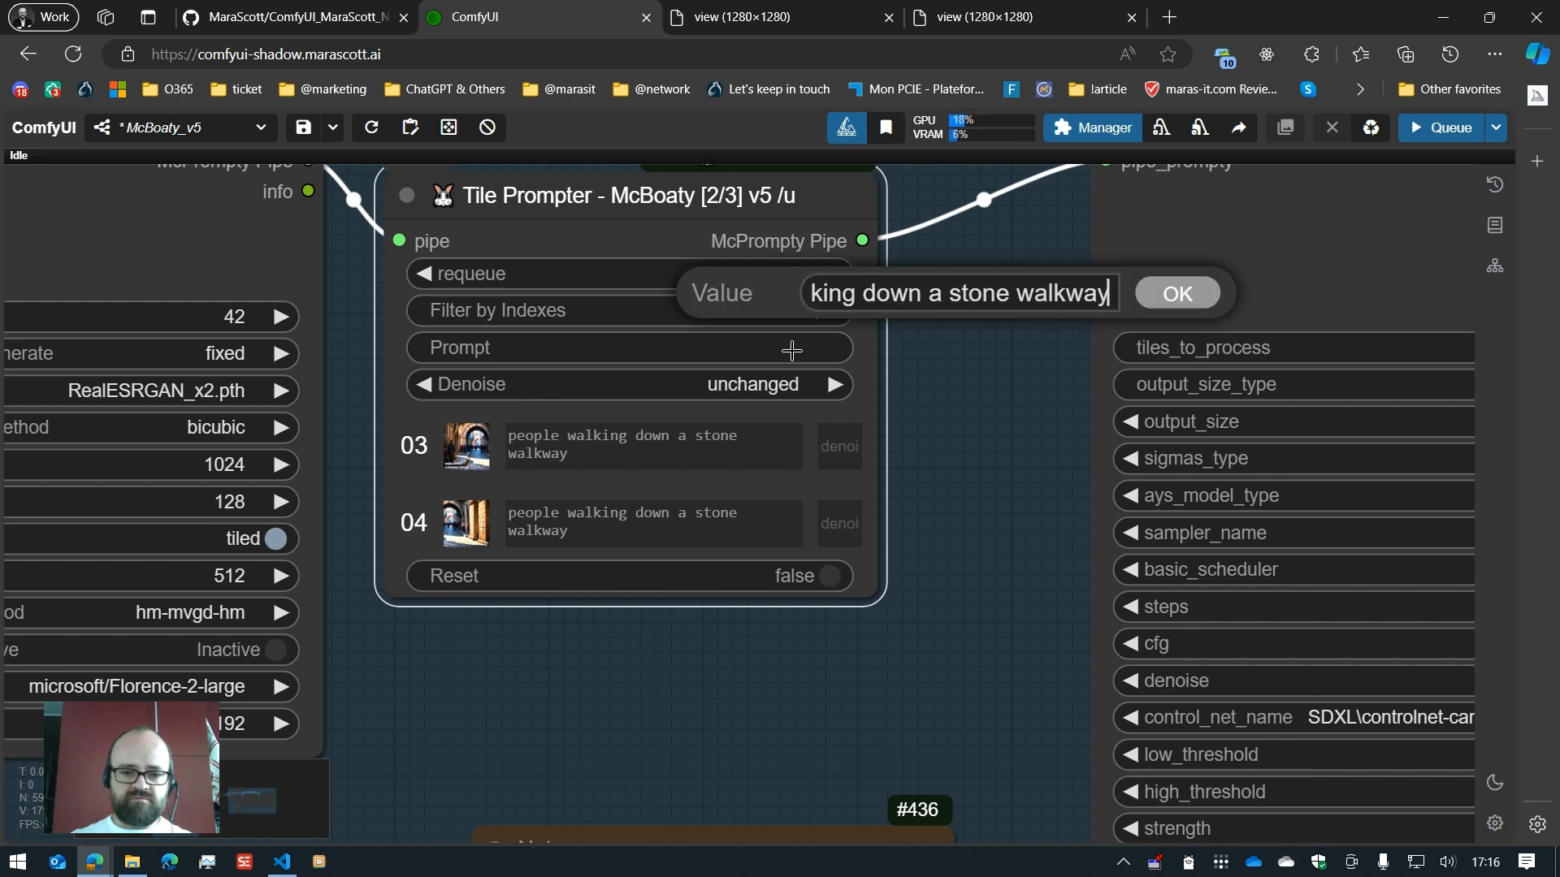
pyautogui.press('Home')
pyautogui.hotkey('ctrl', 'shift', 'Right')
pyautogui.write('monkeys')
pyautogui.hotkey('ctrl', 'Right')
pyautogui.hotkey('ctrl', 'Right')
pyautogui.hotkey('ctrl', 'Right')
pyautogui.hotkey('ctrl', 'Right')
pyautogui.write('sunny')
pyautogui.hotkey('ctrl', 'Right')
pyautogui.hotkey('ctrl', 'Right')
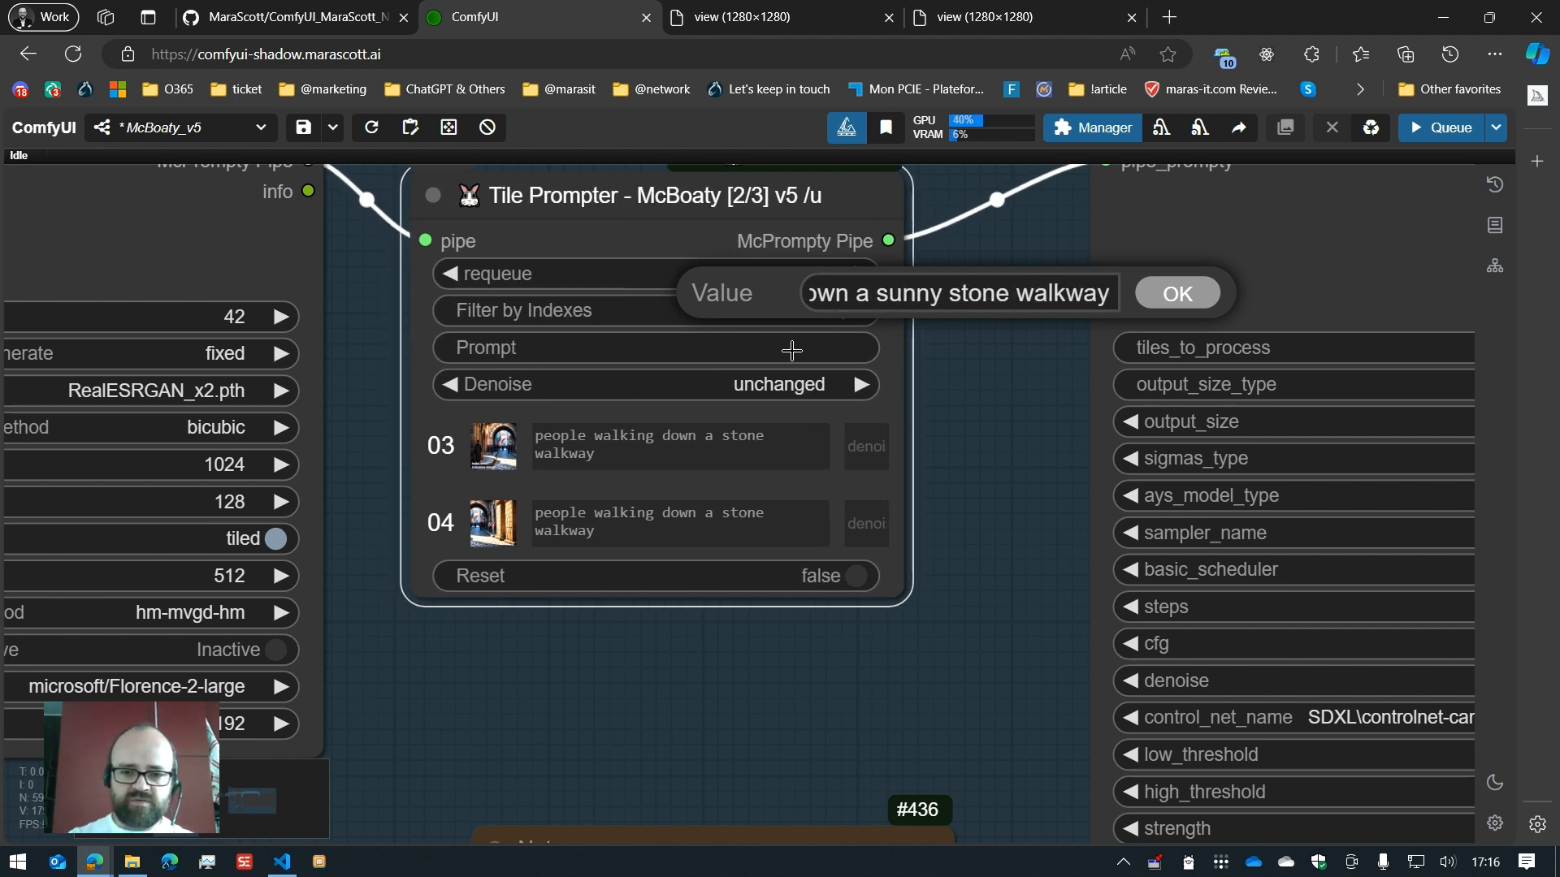
pyautogui.click(1154, 291)
# Step: Set the denoise of the filtered tiles 03 and 04 to 0.76
pyautogui.click(780, 386)
pyautogui.write('.76')
pyautogui.press('Return')
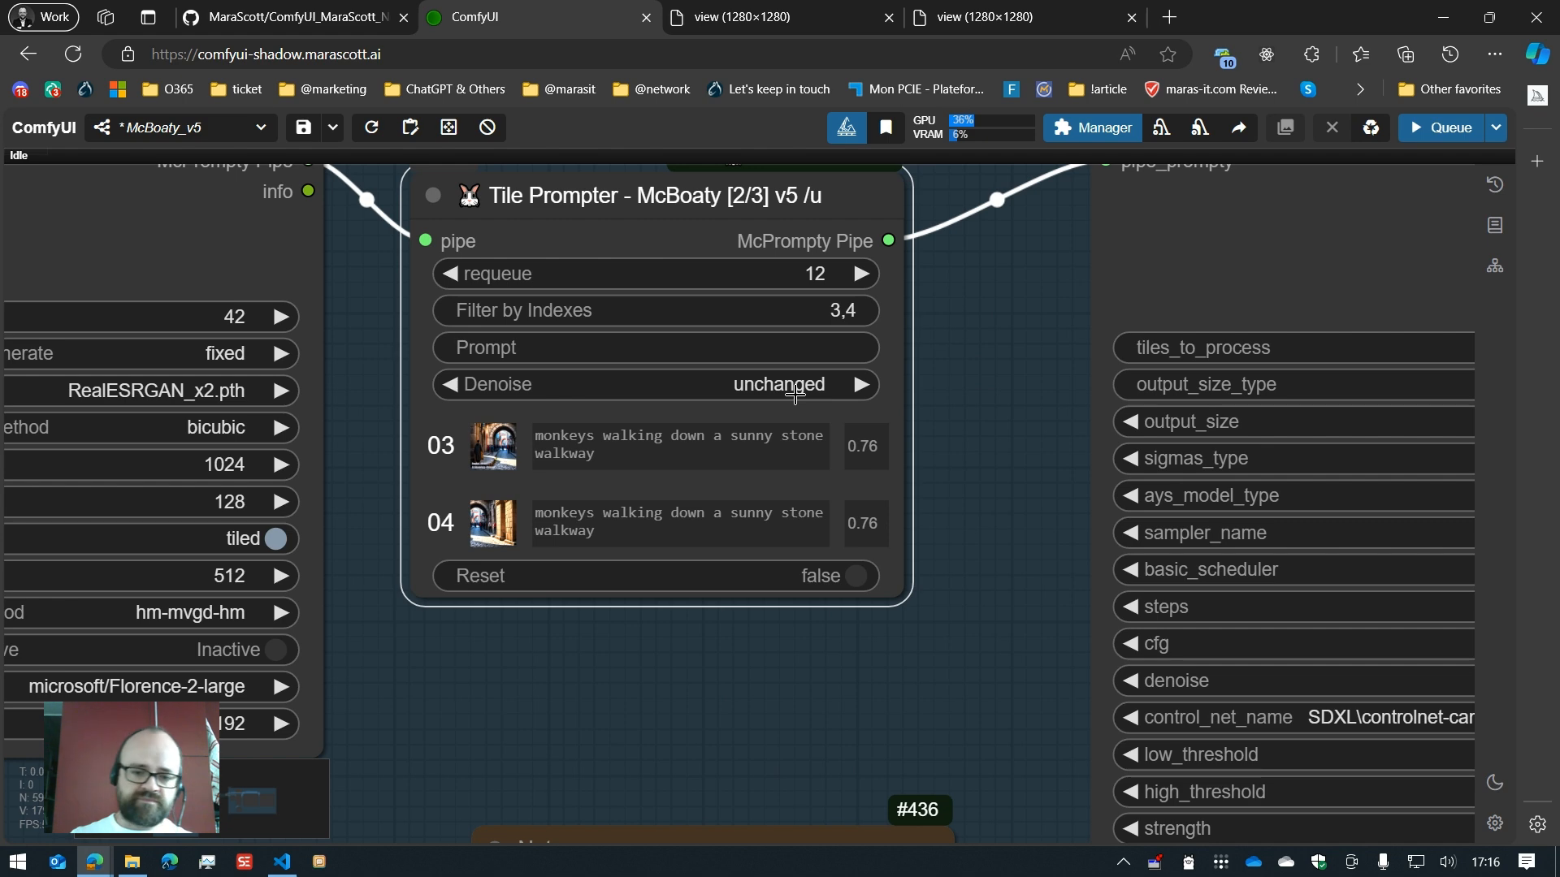
# Step: Clear the Tile Prompter's index filter and review all four tiles alongside the Refiner settings
pyautogui.click(839, 311)
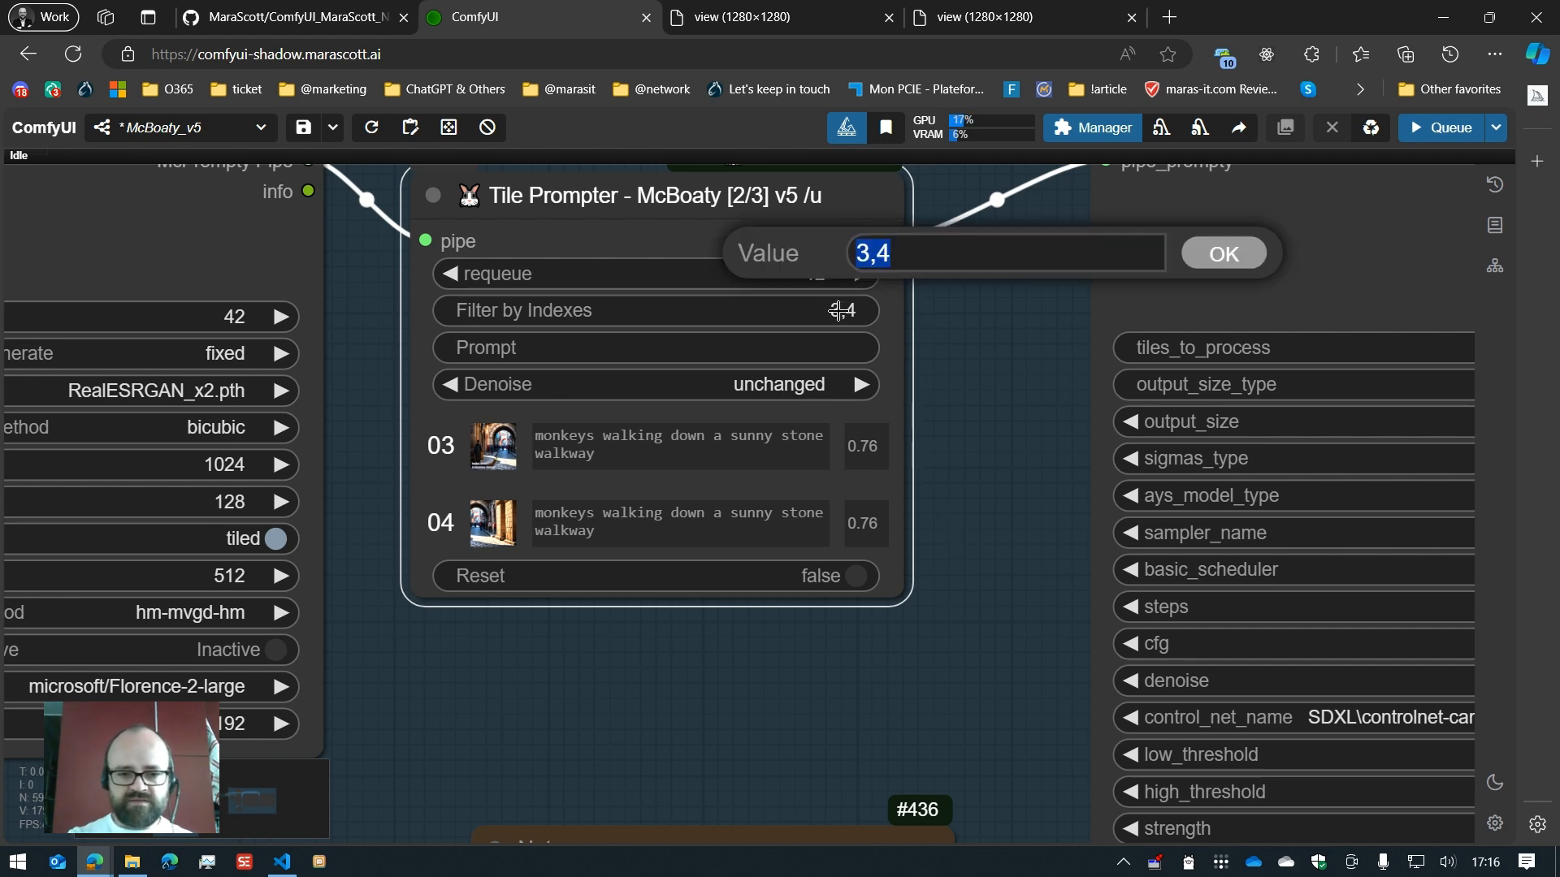
pyautogui.press('BackSpace')
pyautogui.press('Return')
pyautogui.scroll(-3, 986, 471)
pyautogui.moveTo(993, 532); pyautogui.dragTo(896, 623)
pyautogui.moveTo(774, 364); pyautogui.dragTo(759, 366)
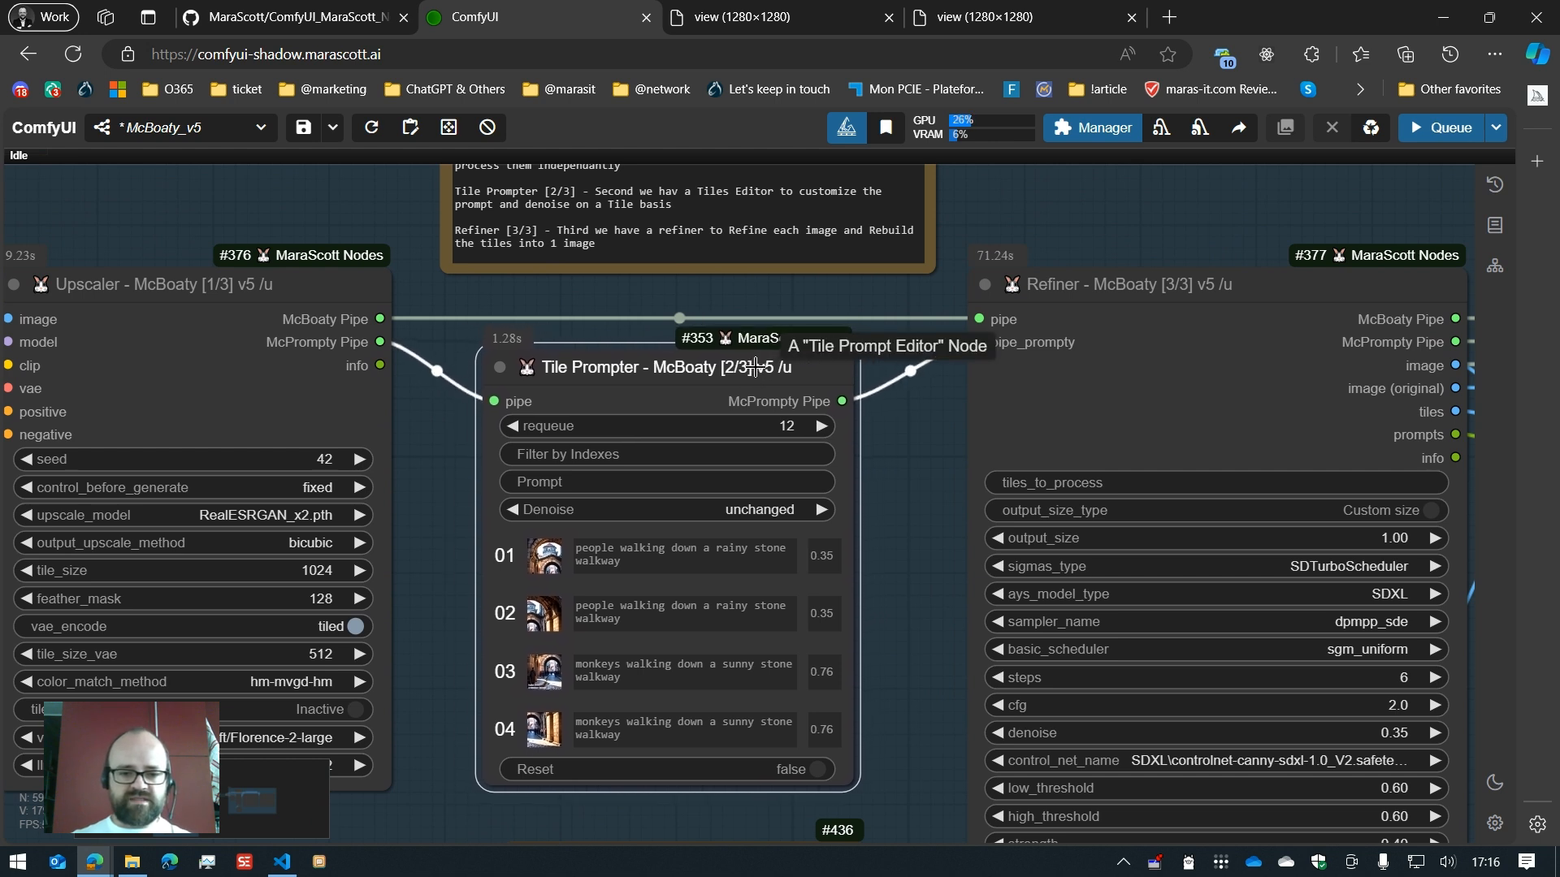
pyautogui.moveTo(893, 589); pyautogui.dragTo(741, 525)
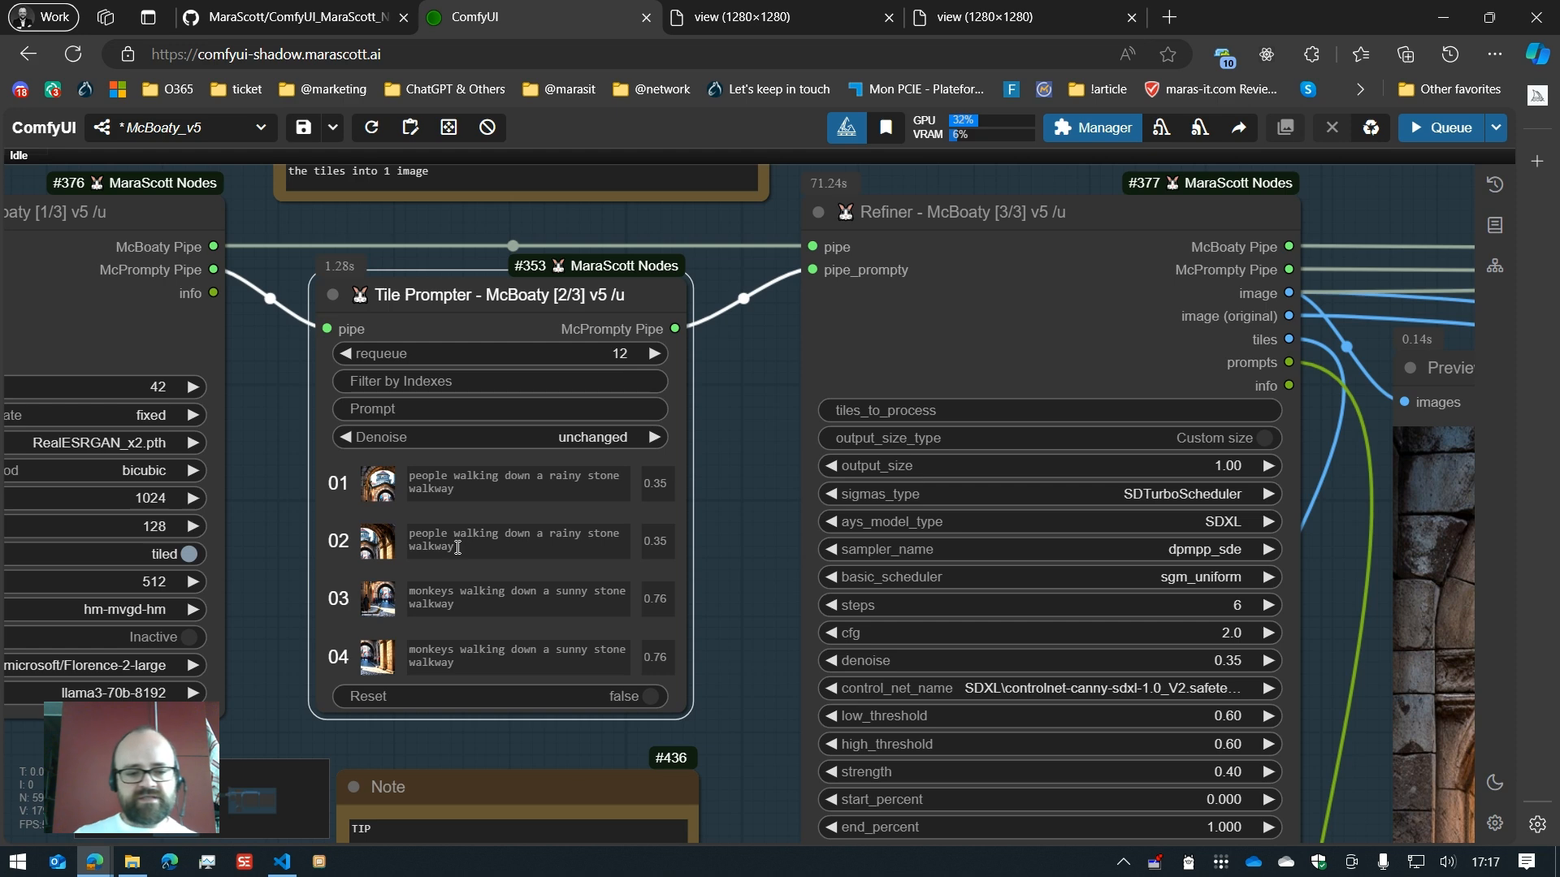
pyautogui.moveTo(739, 603); pyautogui.dragTo(723, 620)
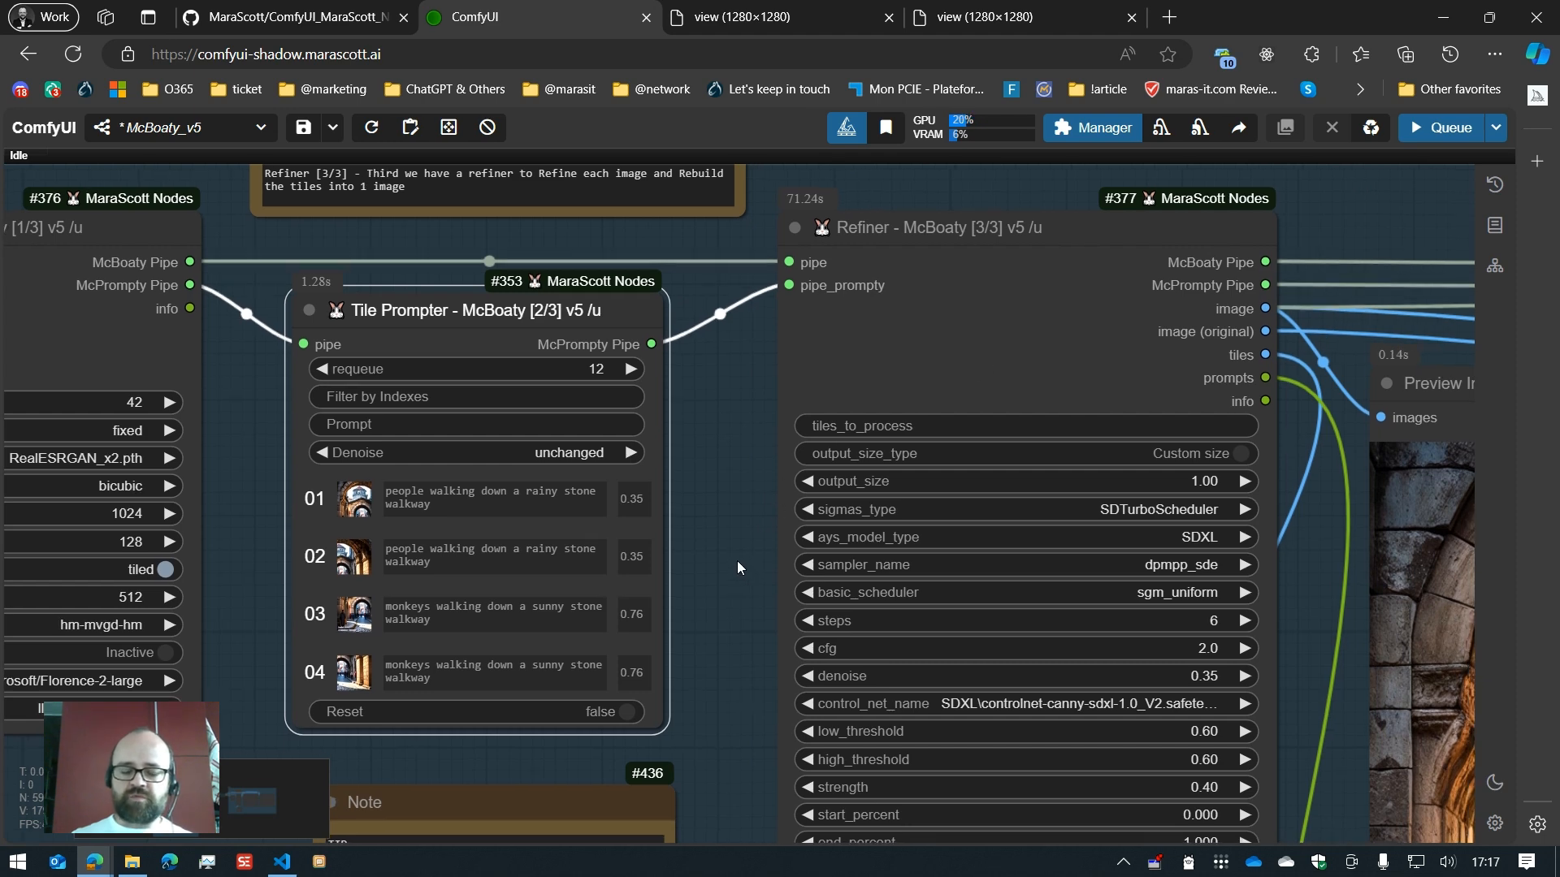
# Step: Clear the individual denoise value of tile 01 in the Tile Prompter
pyautogui.scroll(-2, 746, 567)
pyautogui.moveTo(572, 577); pyautogui.dragTo(516, 503)
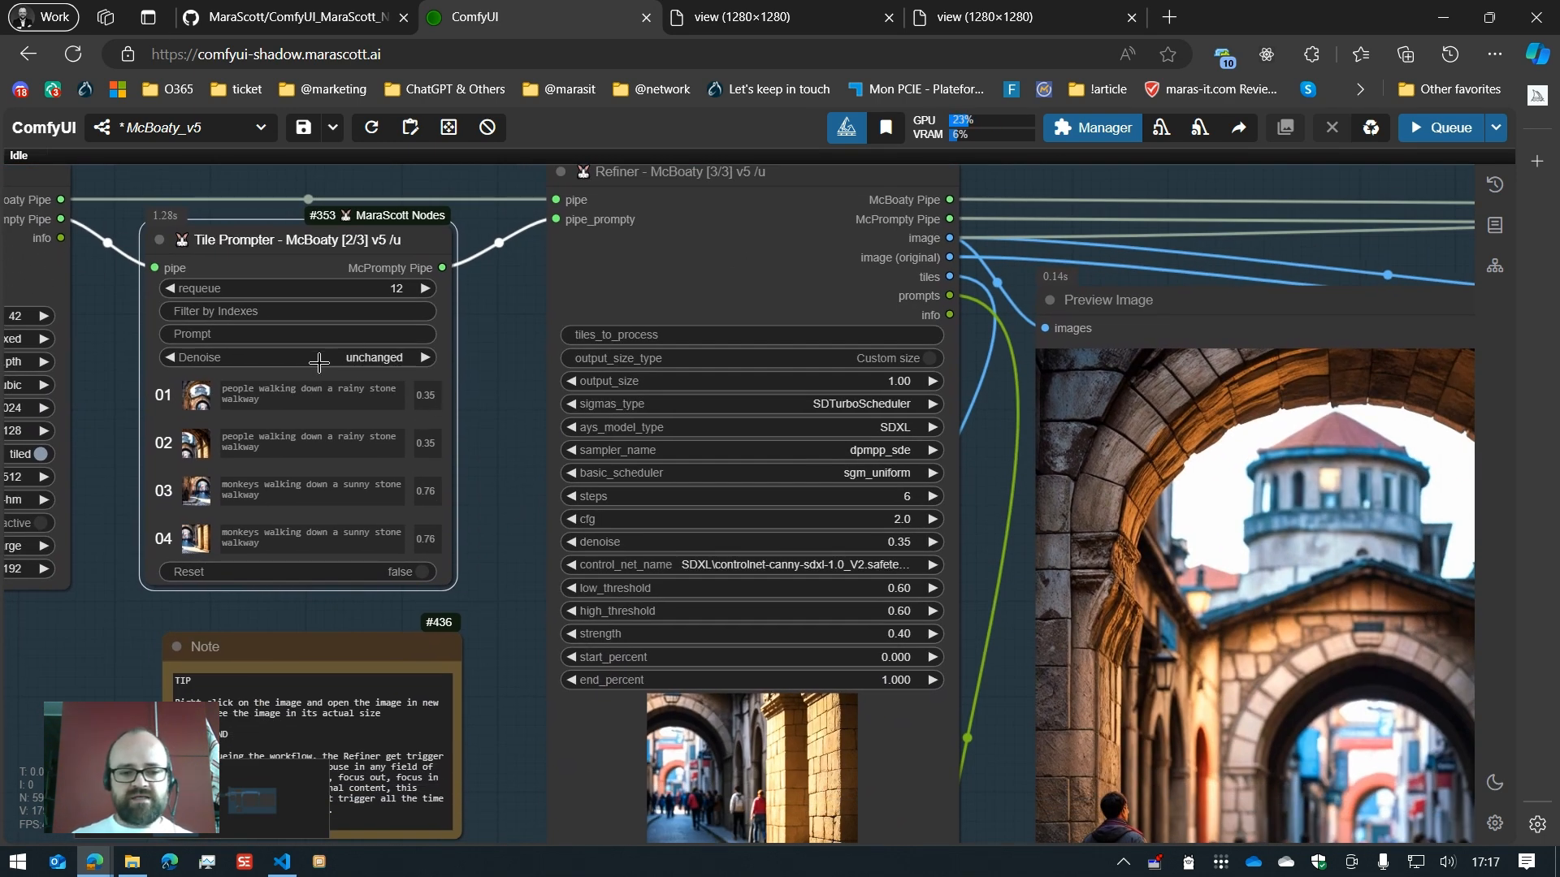
pyautogui.scroll(2, 365, 377)
pyautogui.click(543, 389)
pyautogui.press('BackSpace')
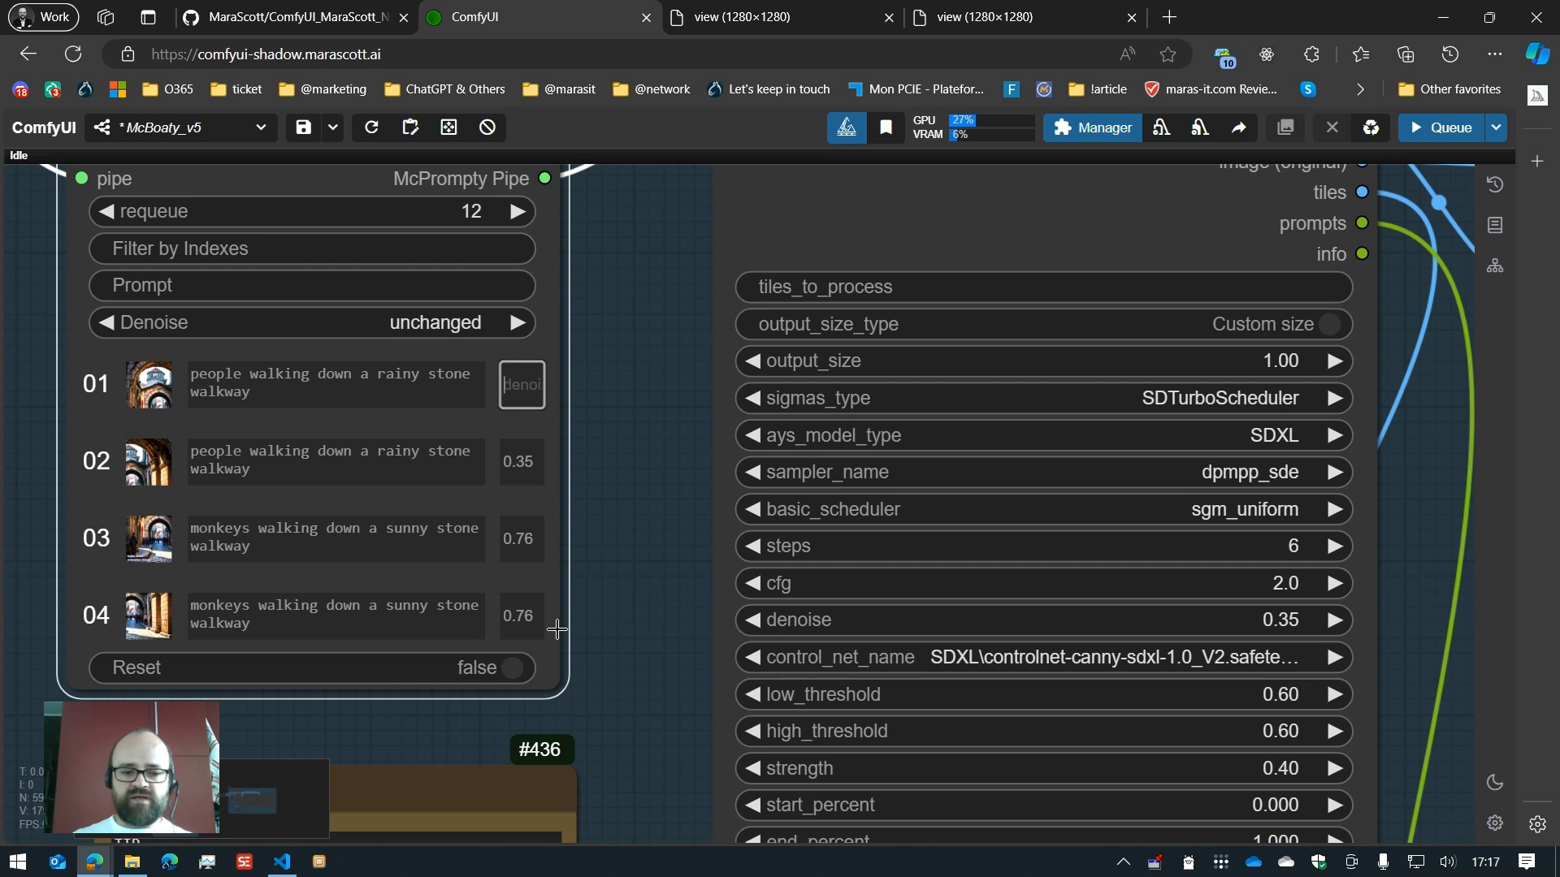
pyautogui.moveTo(560, 684)
pyautogui.mouseDown()
pyautogui.moveTo(1279, 686)
pyautogui.moveTo(531, 686)
pyautogui.mouseUp()
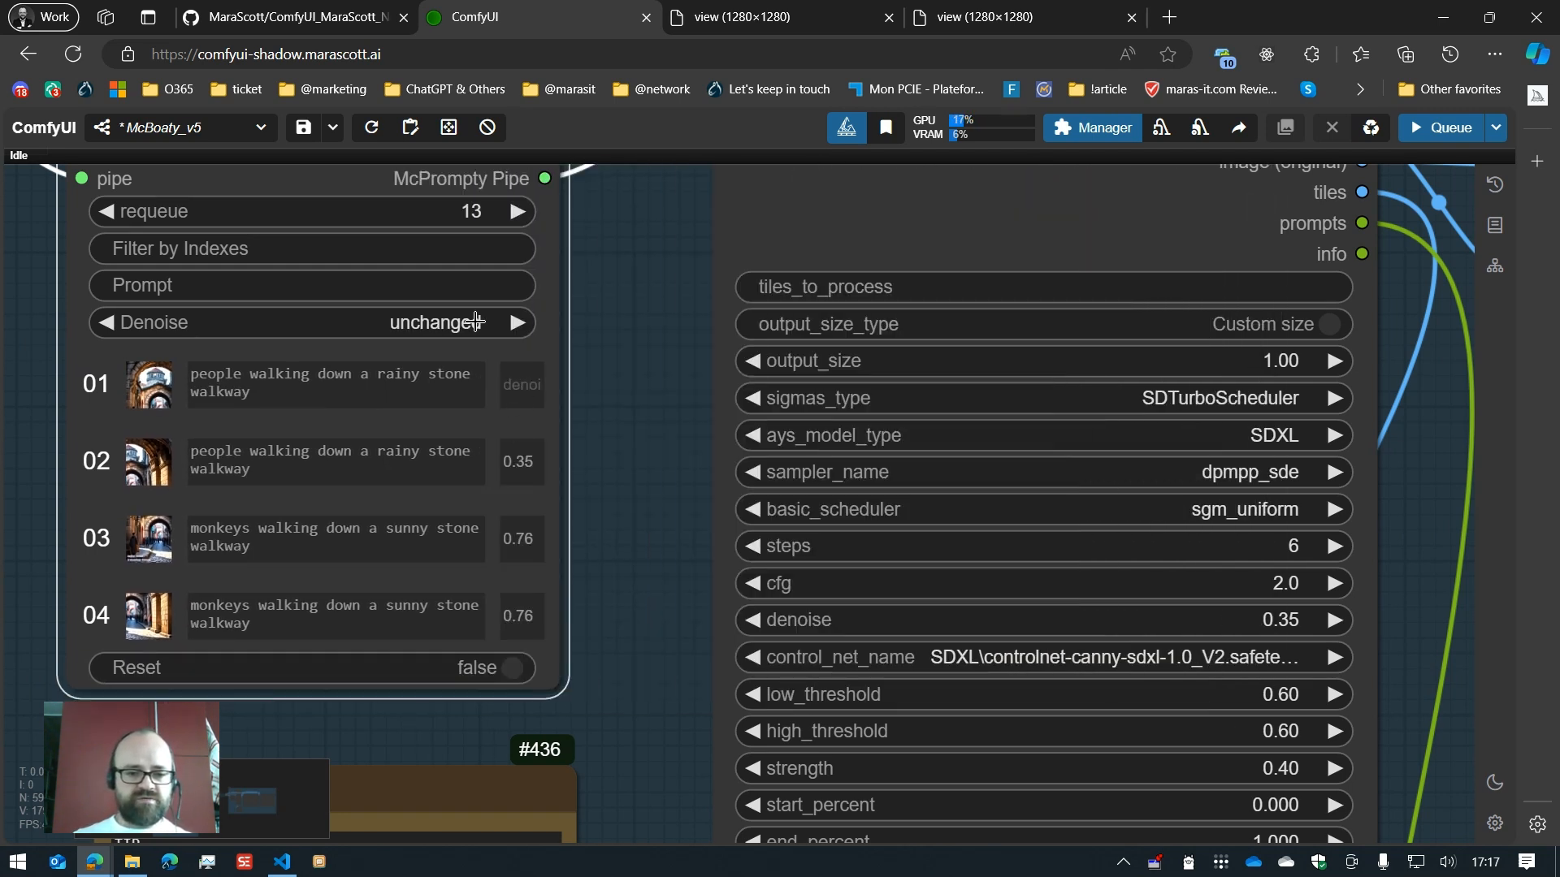
# Step: Check the Tile Prompter's denoise options and restore tile 01's own denoise to 0.35
pyautogui.click(475, 322)
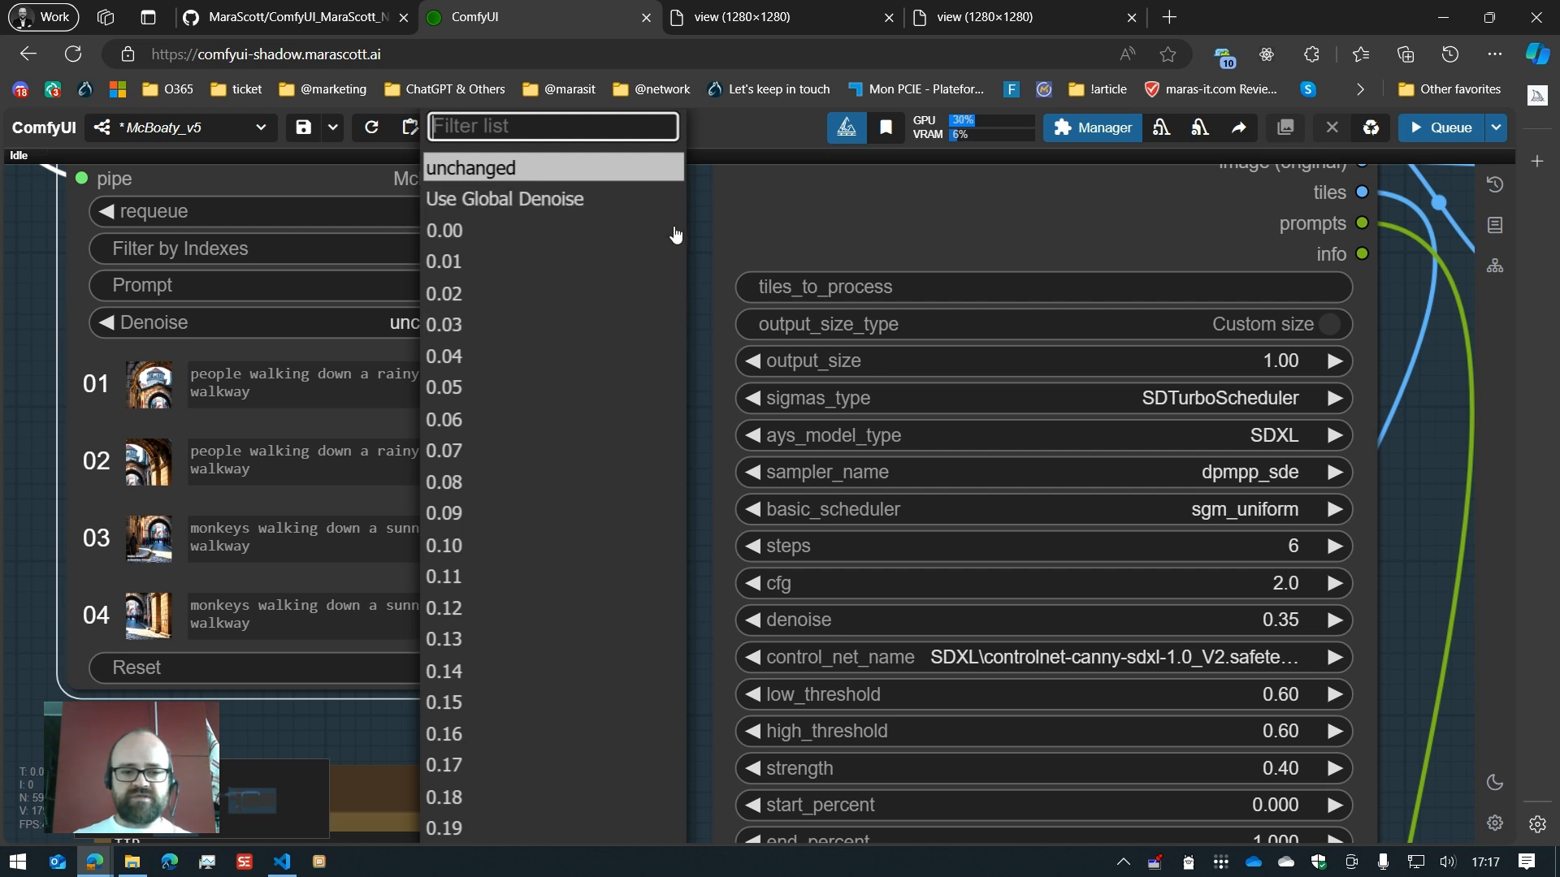
pyautogui.click(736, 431)
pyautogui.click(521, 393)
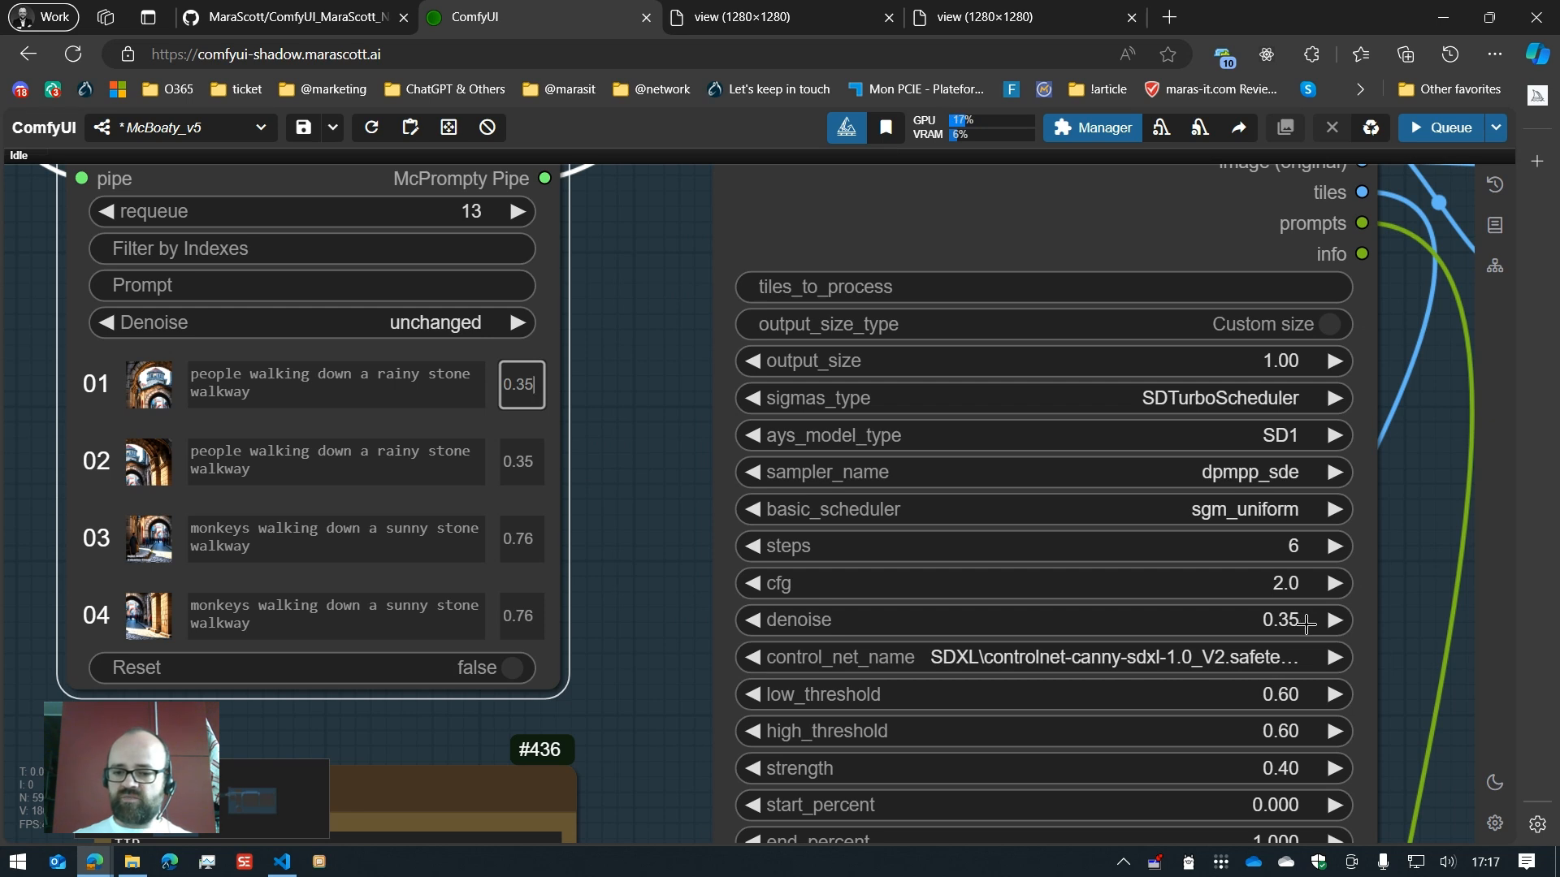
pyautogui.doubleClick(529, 390)
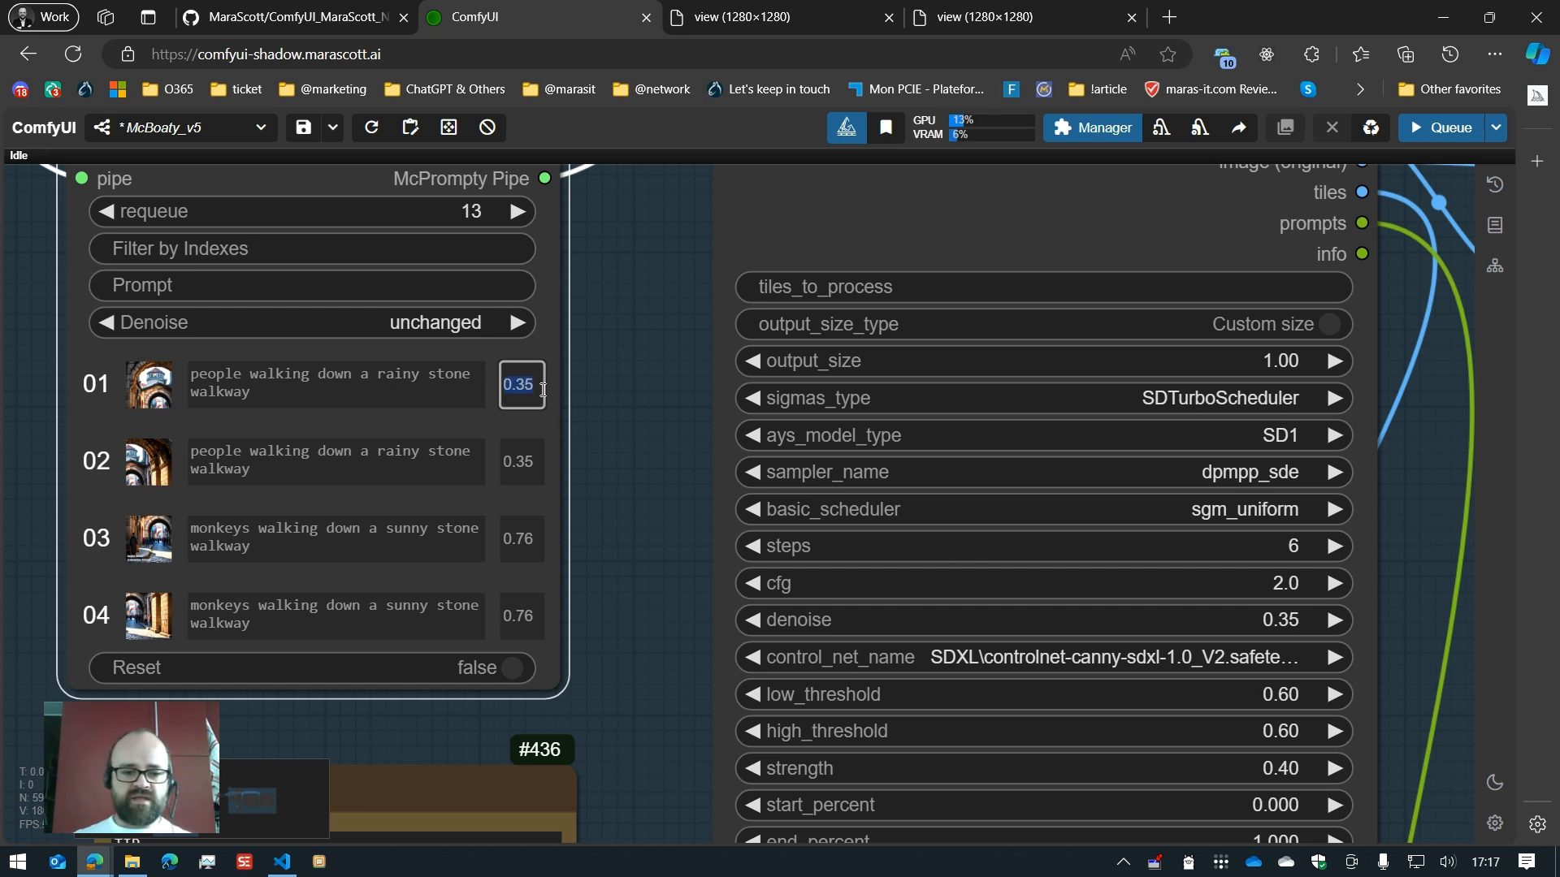
pyautogui.click(525, 395)
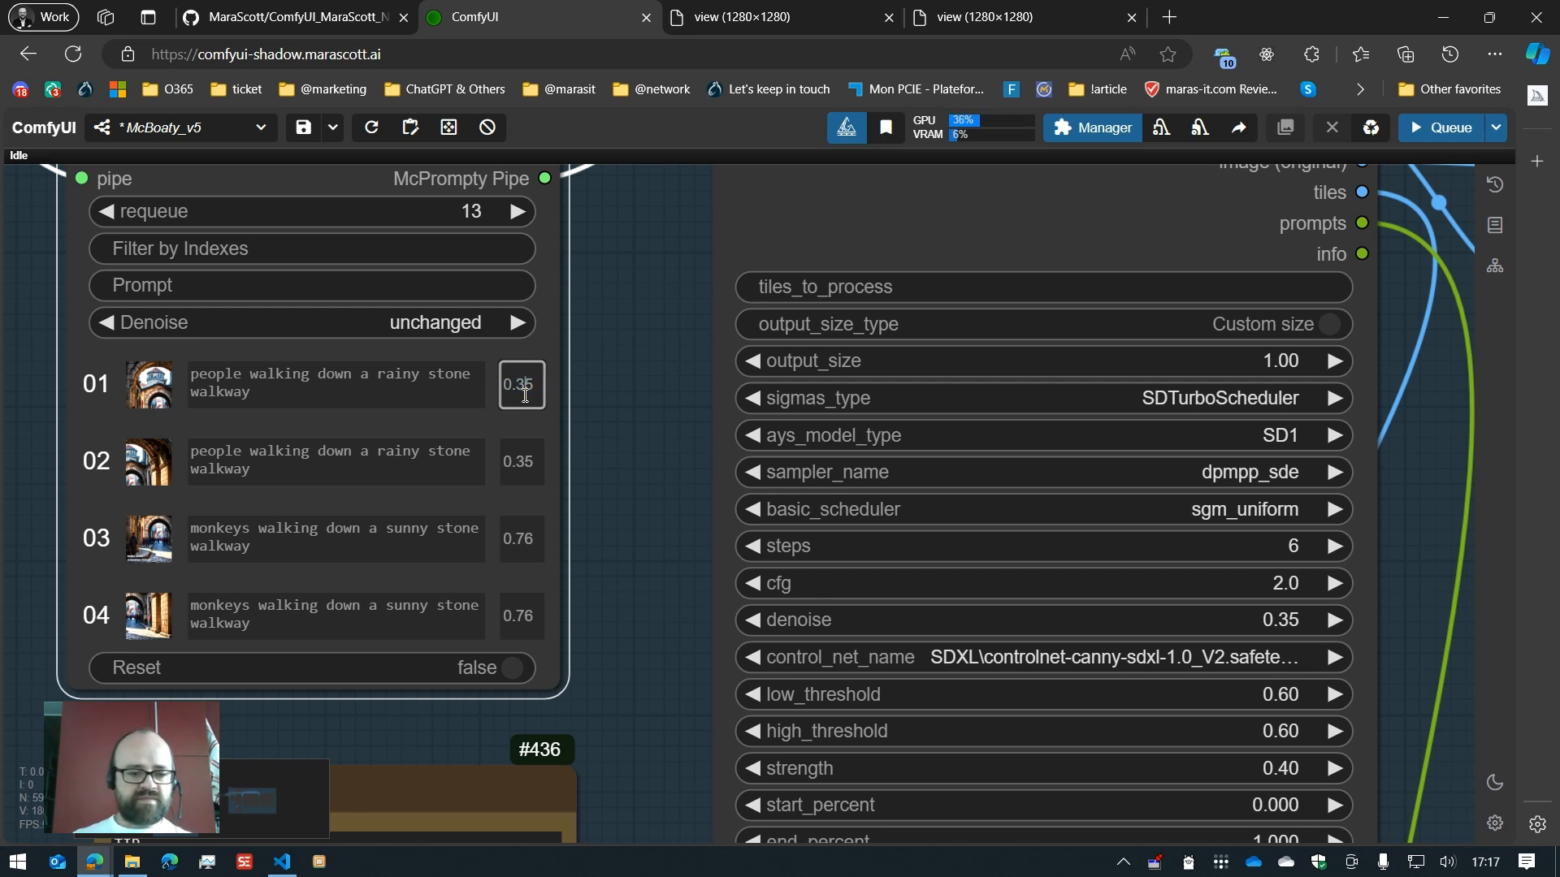
# Step: Filter the Tile Prompter to indexes 1,2 and set those tiles to Use Global Denoise
pyautogui.click(497, 248)
pyautogui.write('1,2')
pyautogui.press('Return')
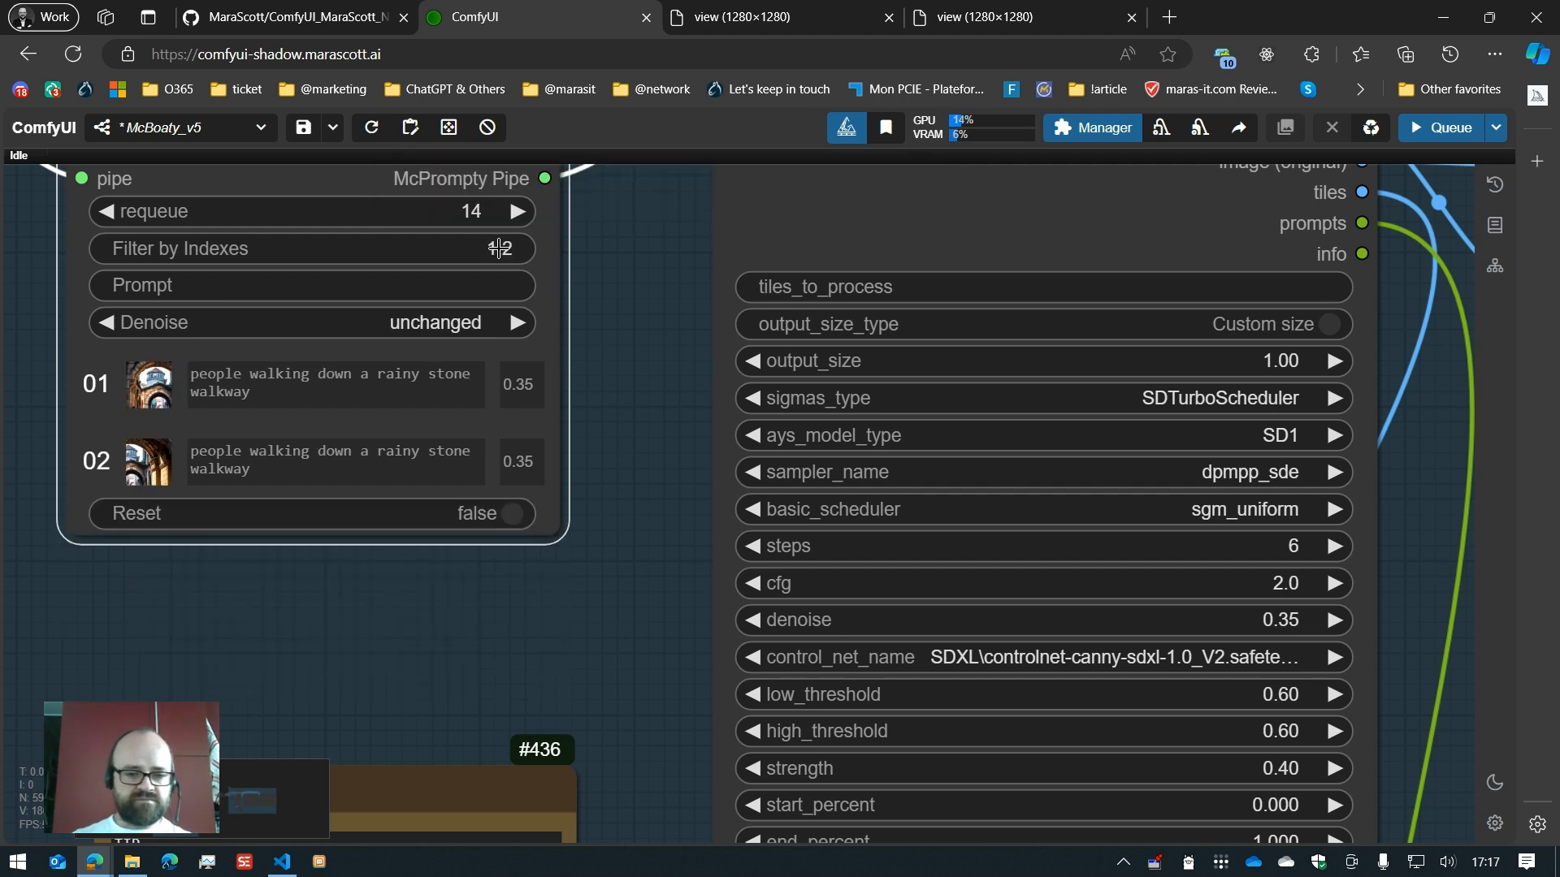
pyautogui.click(487, 323)
pyautogui.click(487, 199)
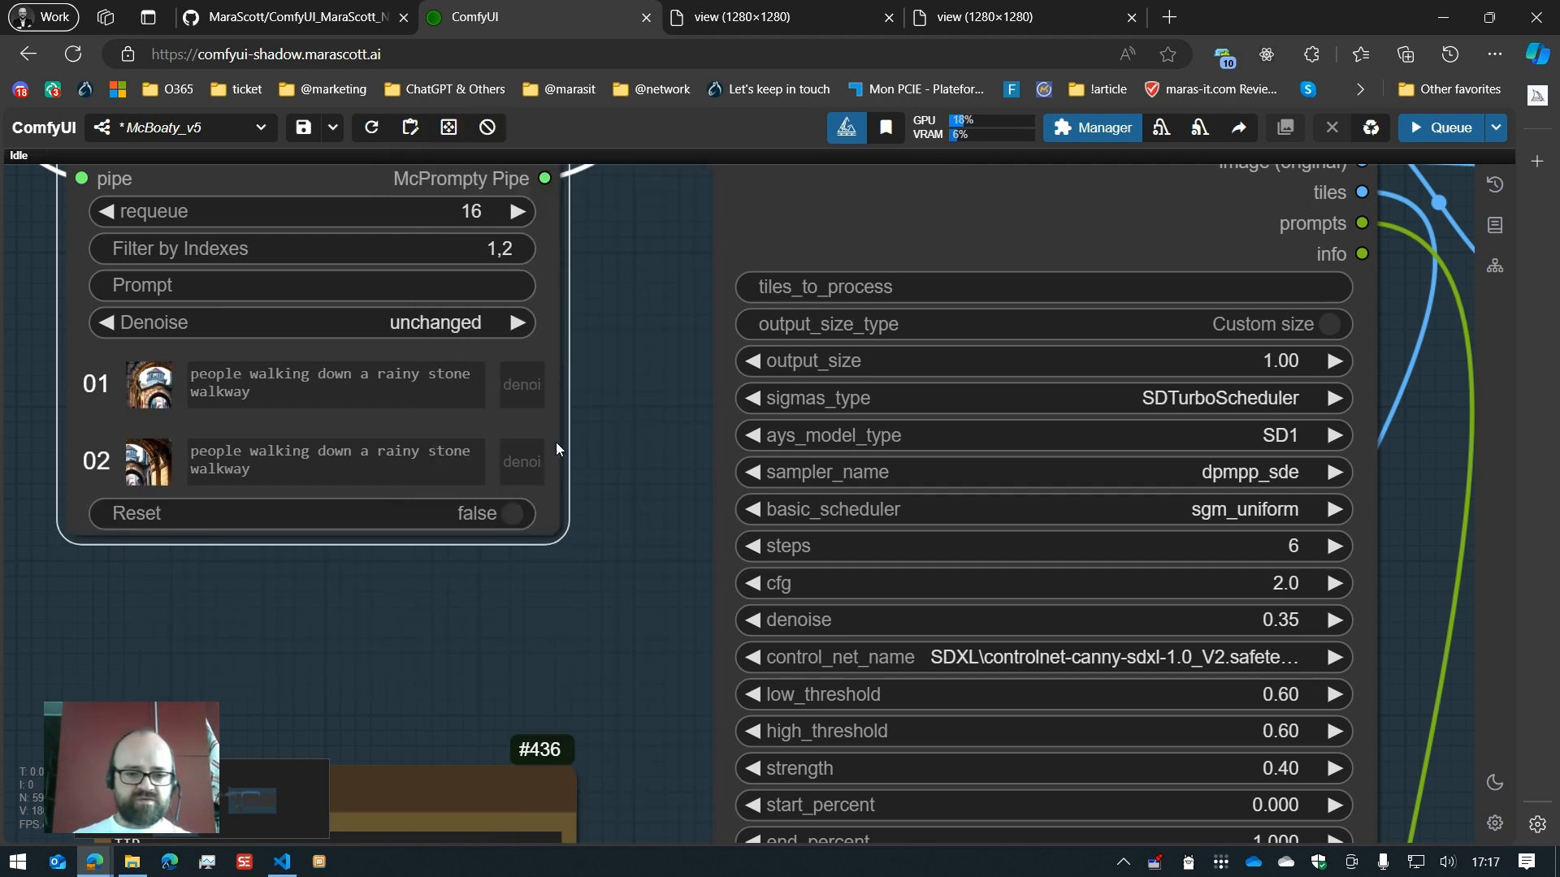
# Step: Clear the Tile Prompter's index filter to list all four tiles again
pyautogui.click(500, 249)
pyautogui.press('BackSpace')
pyautogui.press('Return')
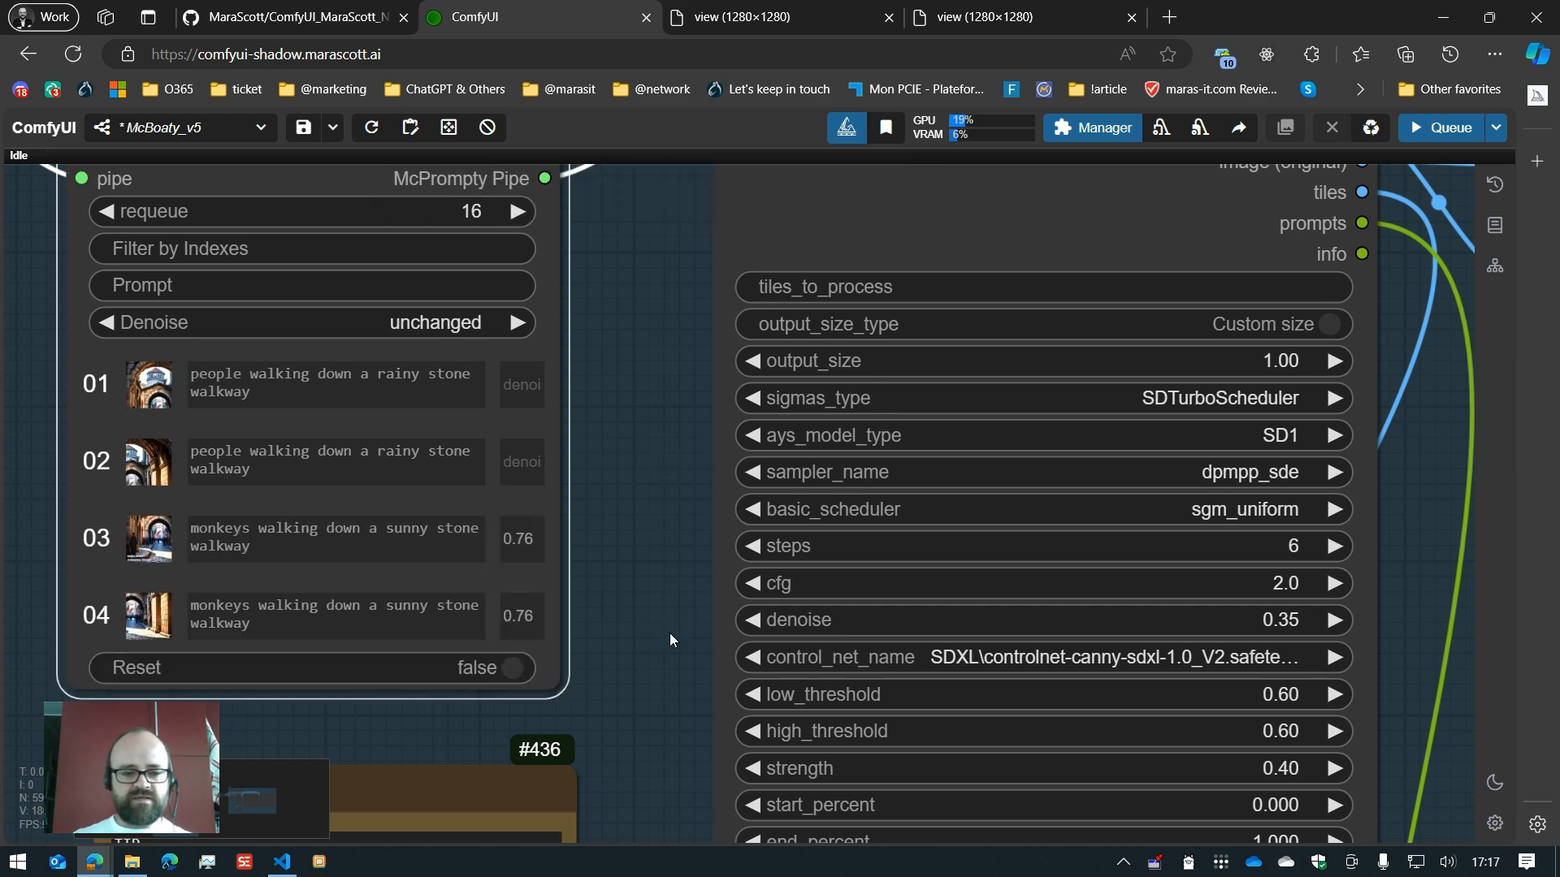
pyautogui.scroll(-1, 670, 632)
pyautogui.moveTo(672, 666); pyautogui.dragTo(728, 710)
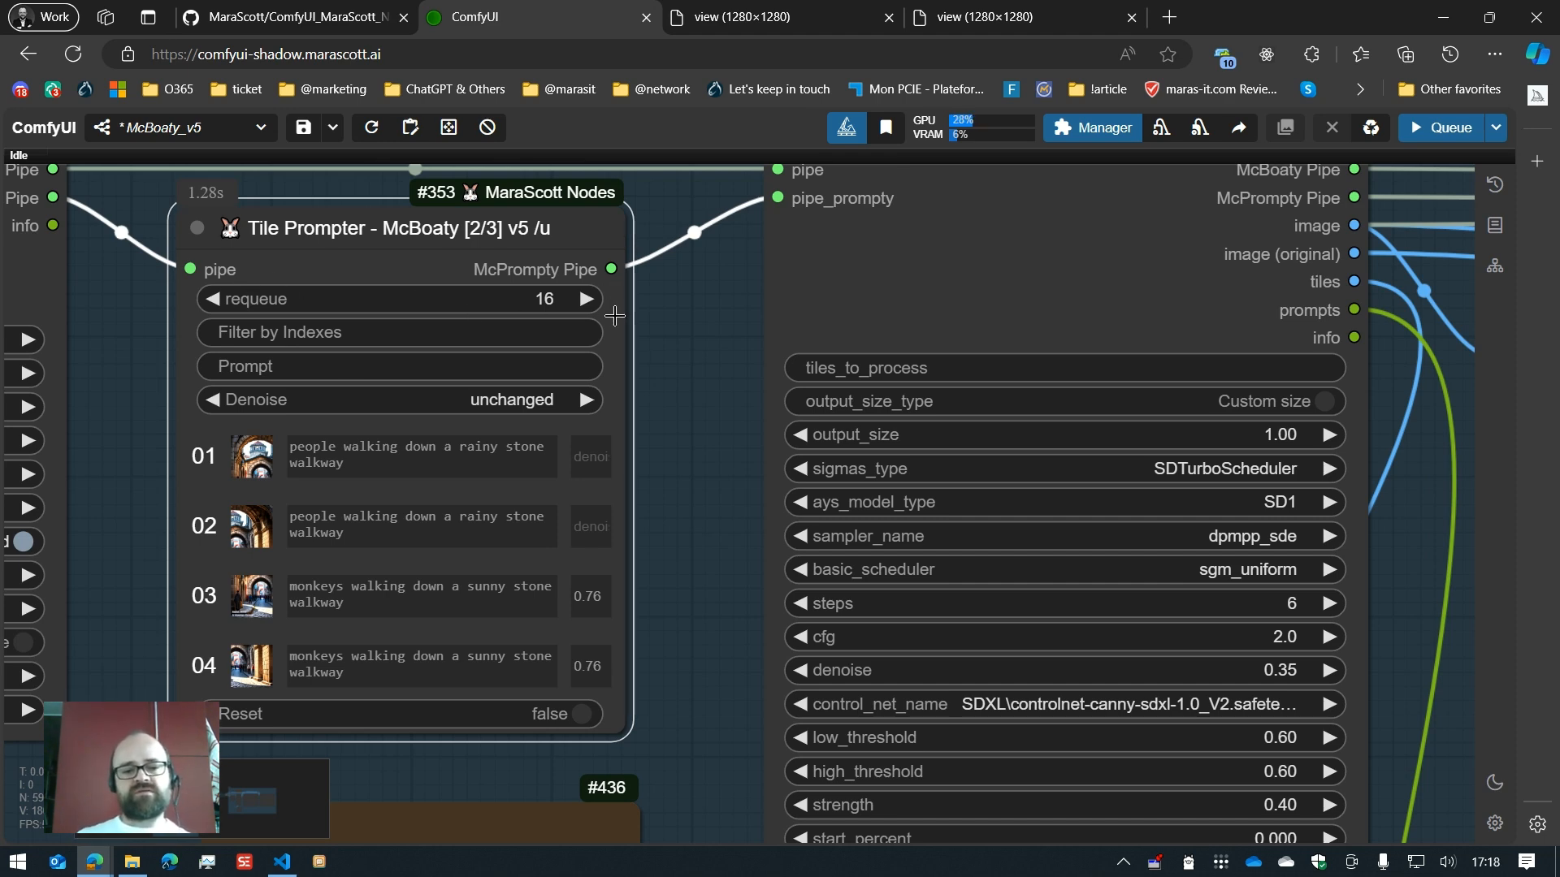
pyautogui.moveTo(696, 391); pyautogui.dragTo(756, 415)
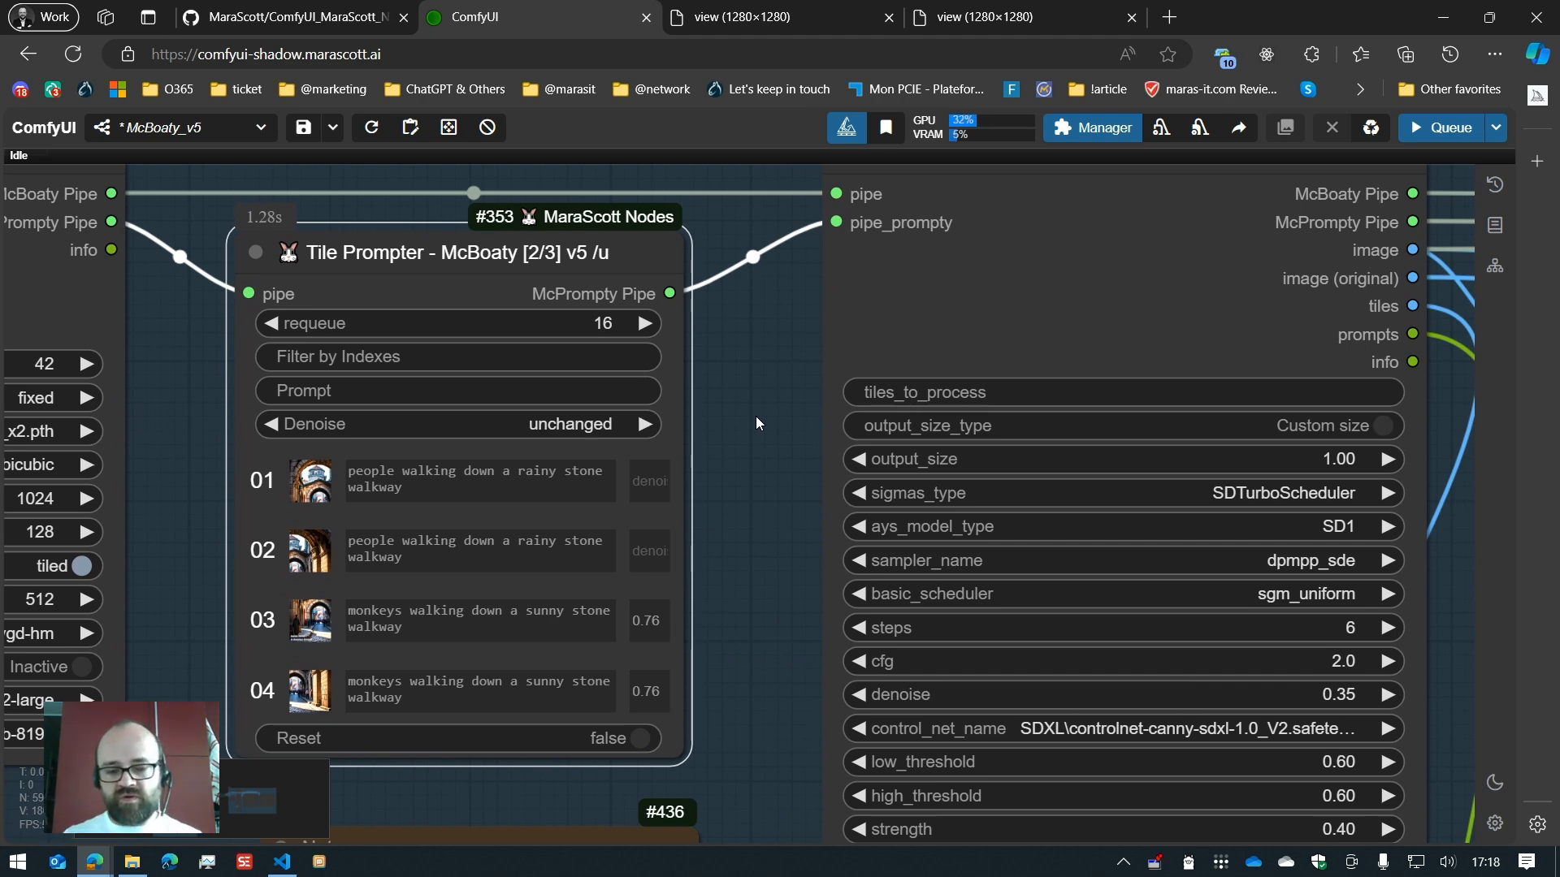
pyautogui.moveTo(771, 486); pyautogui.dragTo(762, 479)
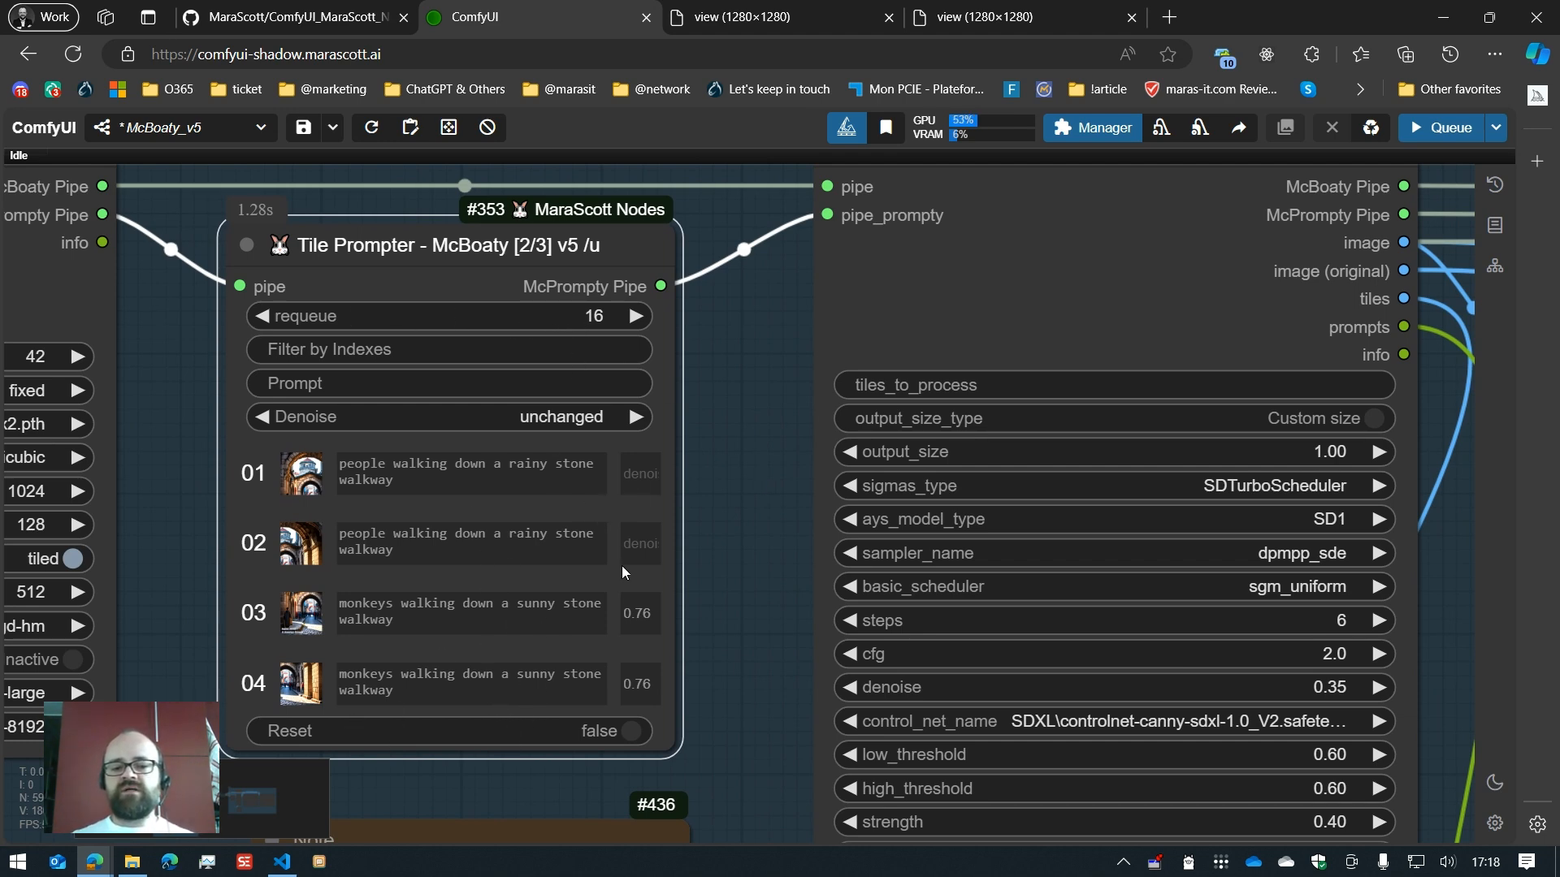
# Step: Set the Refiner's low_threshold to 0.4 and queue the workflow
pyautogui.scroll(-2, 742, 668)
pyautogui.moveTo(744, 669); pyautogui.dragTo(478, 503)
pyautogui.scroll(-1, 573, 637)
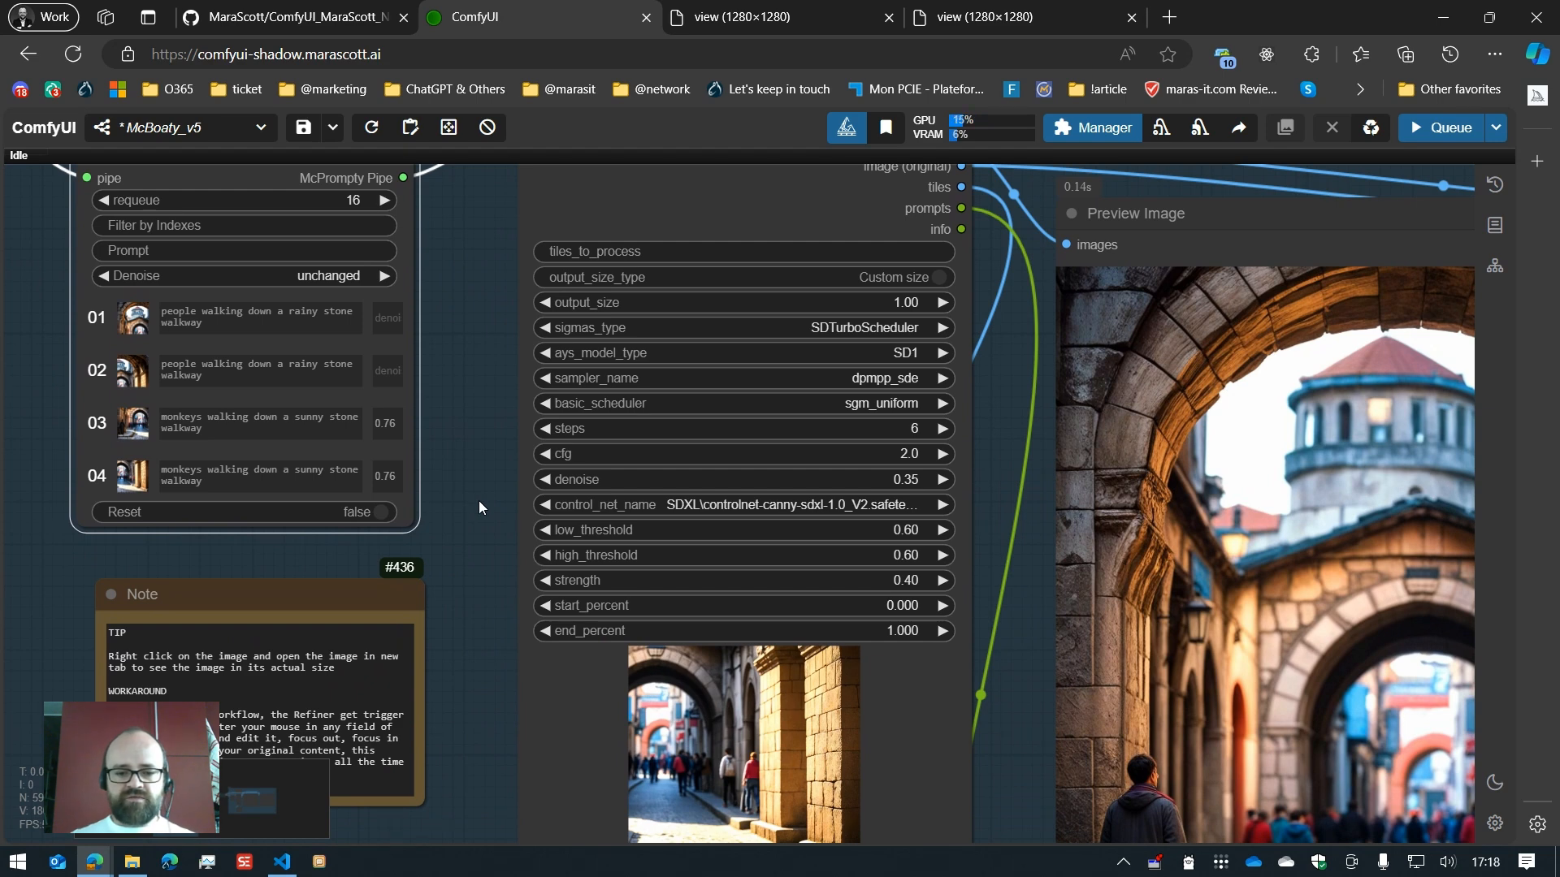
pyautogui.scroll(-1, 479, 501)
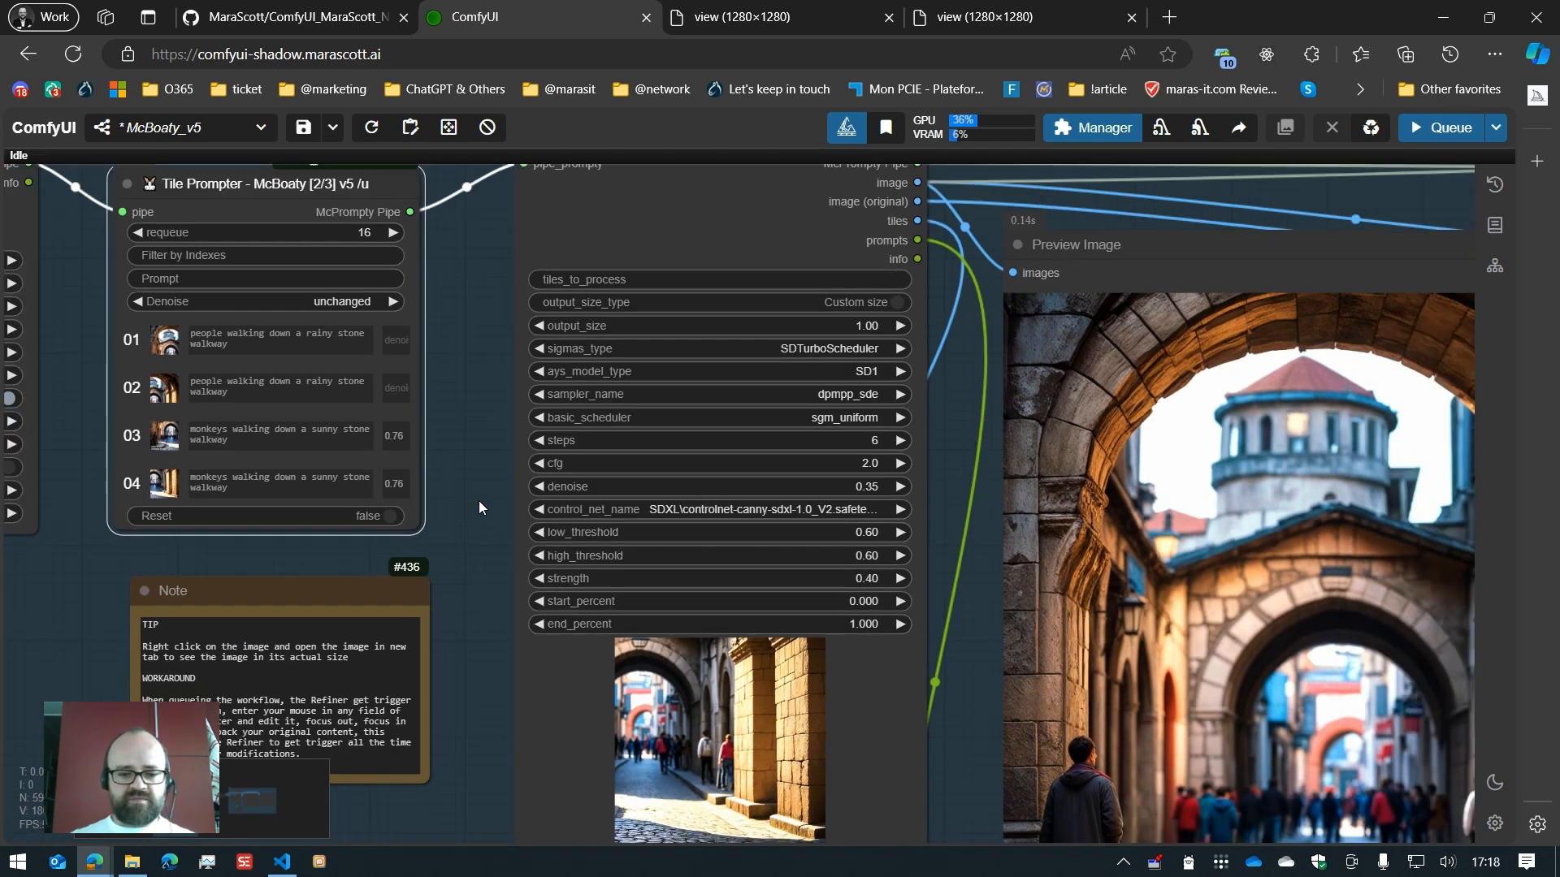
pyautogui.click(863, 534)
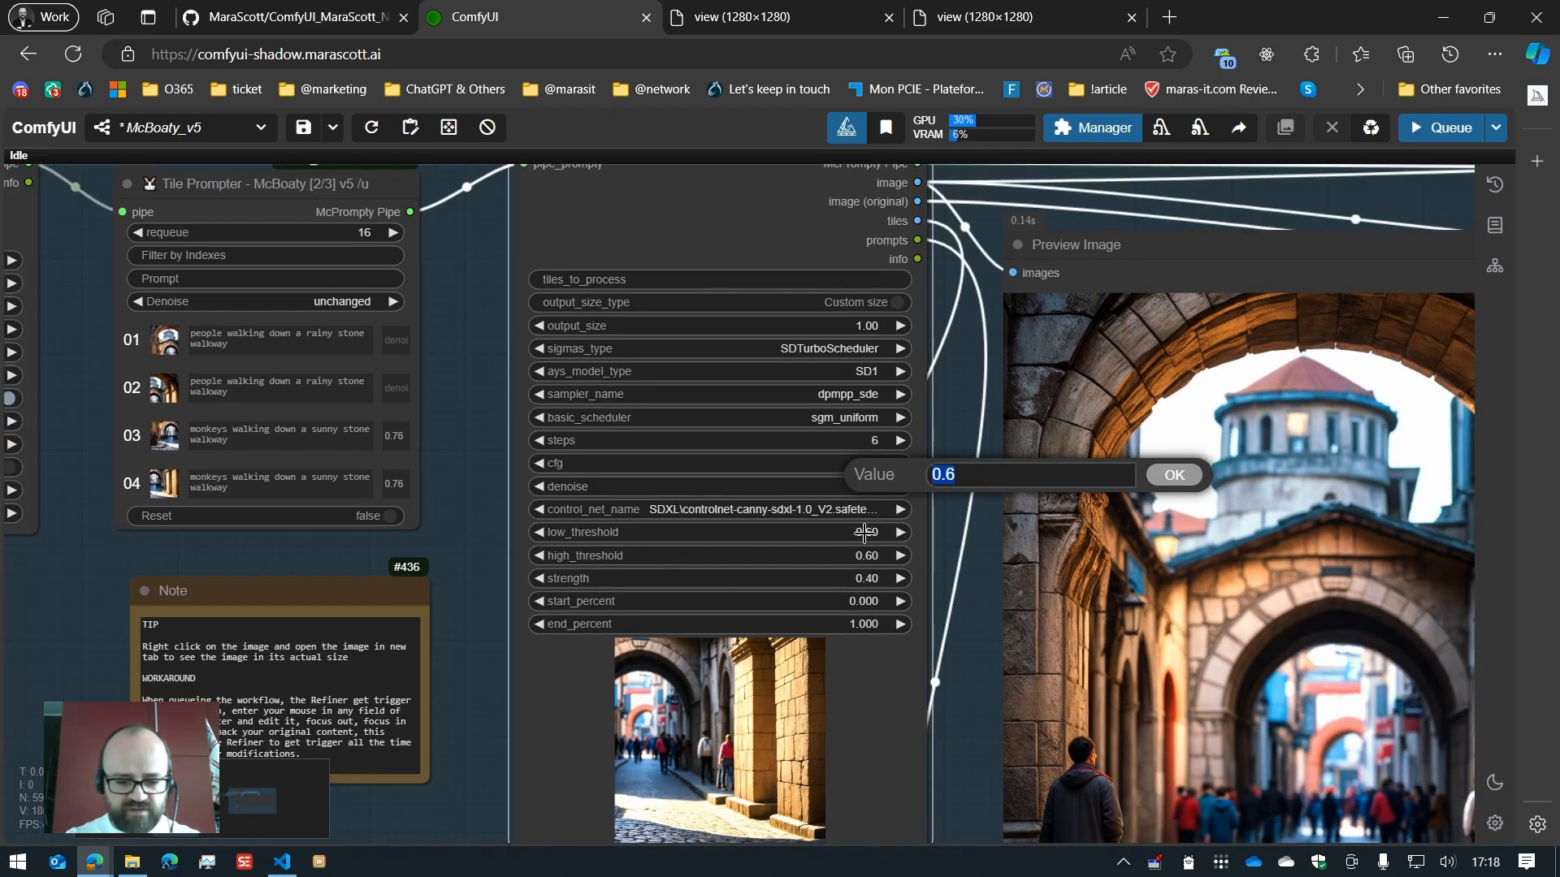
pyautogui.write('0.4')
pyautogui.press('Return')
pyautogui.click(1440, 127)
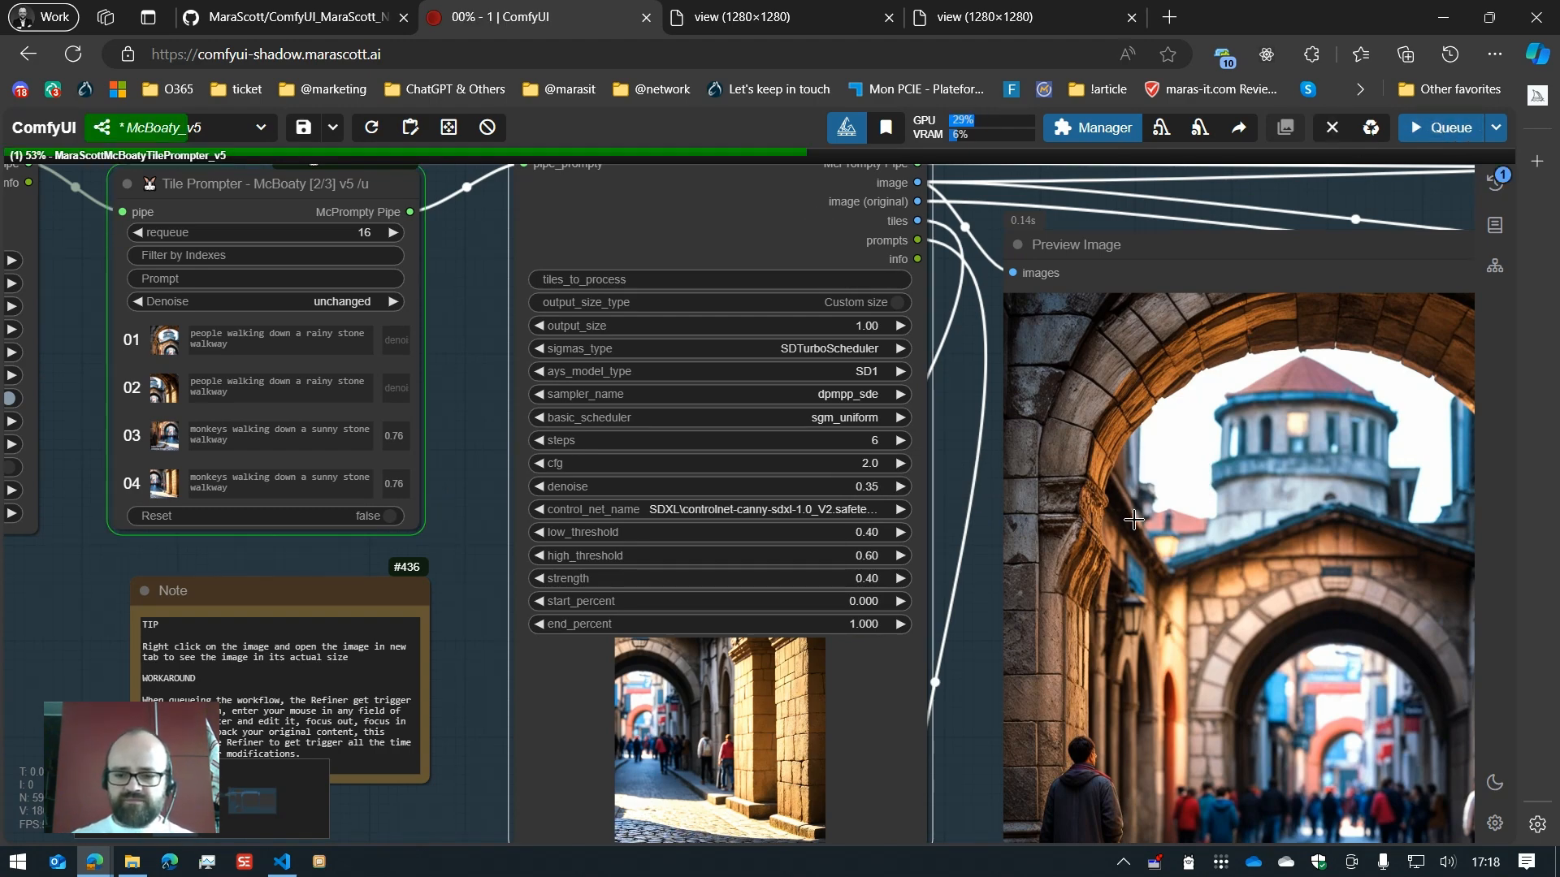
# Step: Examine the Refiner's live preview up close while it processes the tiles up to tile 03
pyautogui.moveTo(893, 675); pyautogui.dragTo(867, 610)
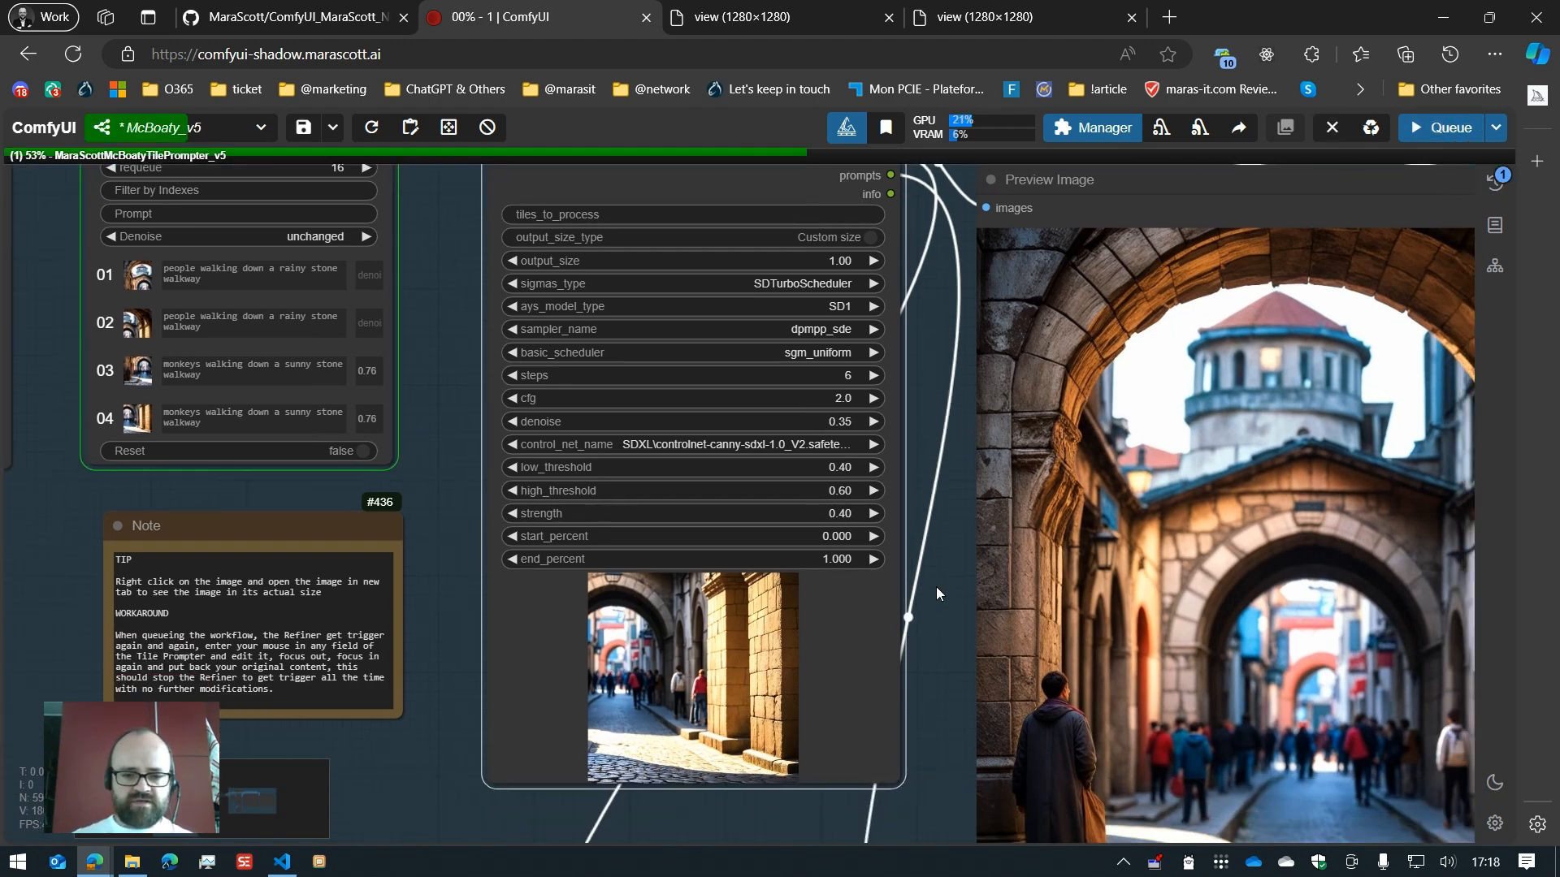
pyautogui.scroll(-2, 936, 587)
pyautogui.scroll(6, 839, 529)
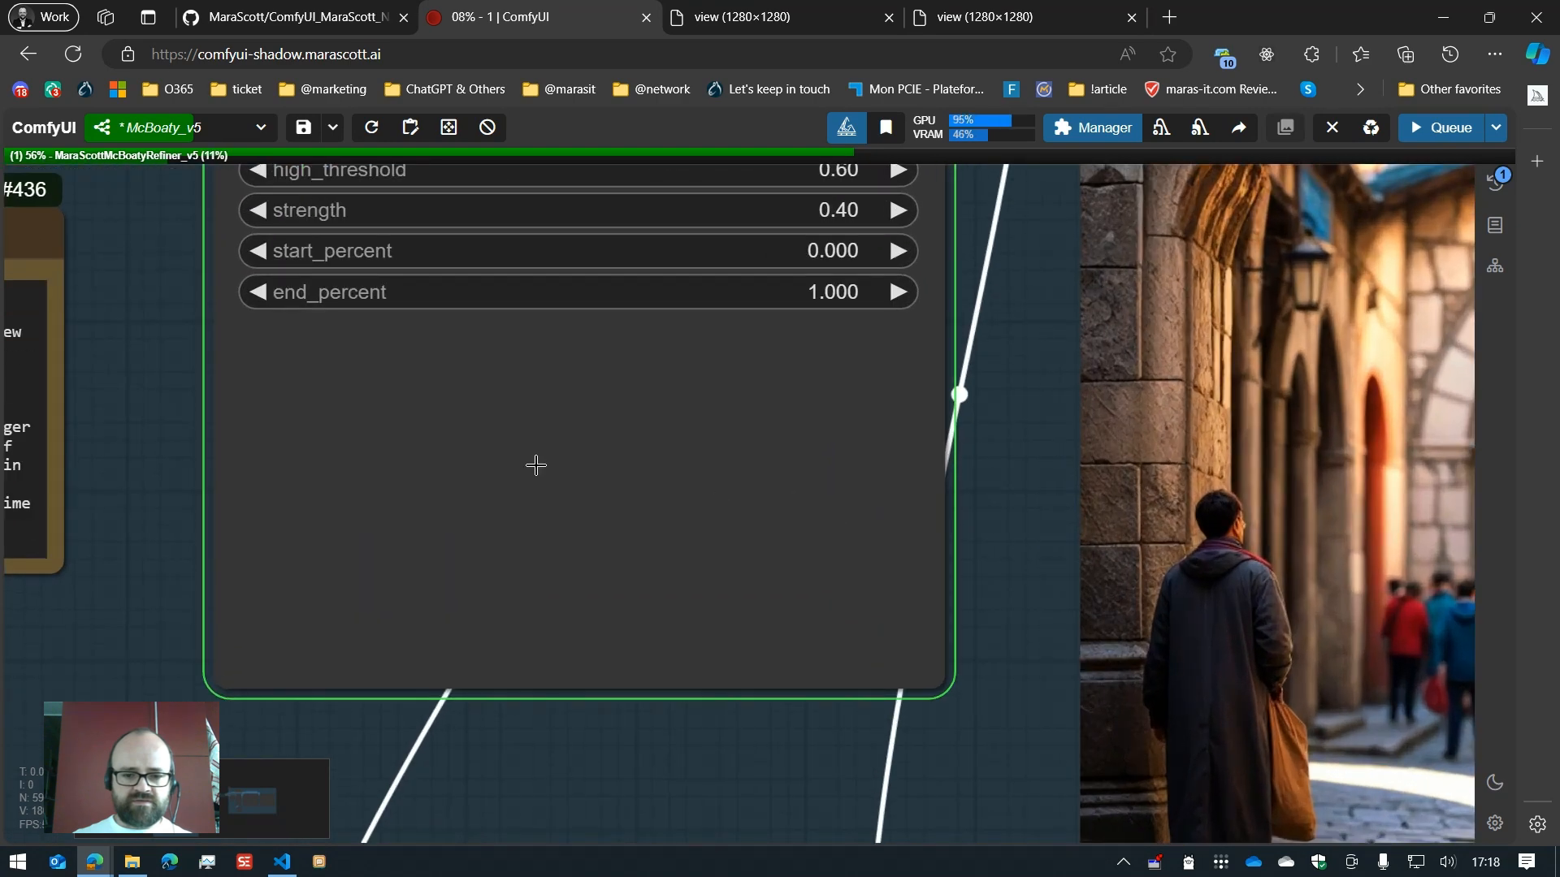
pyautogui.moveTo(140, 367); pyautogui.dragTo(210, 421)
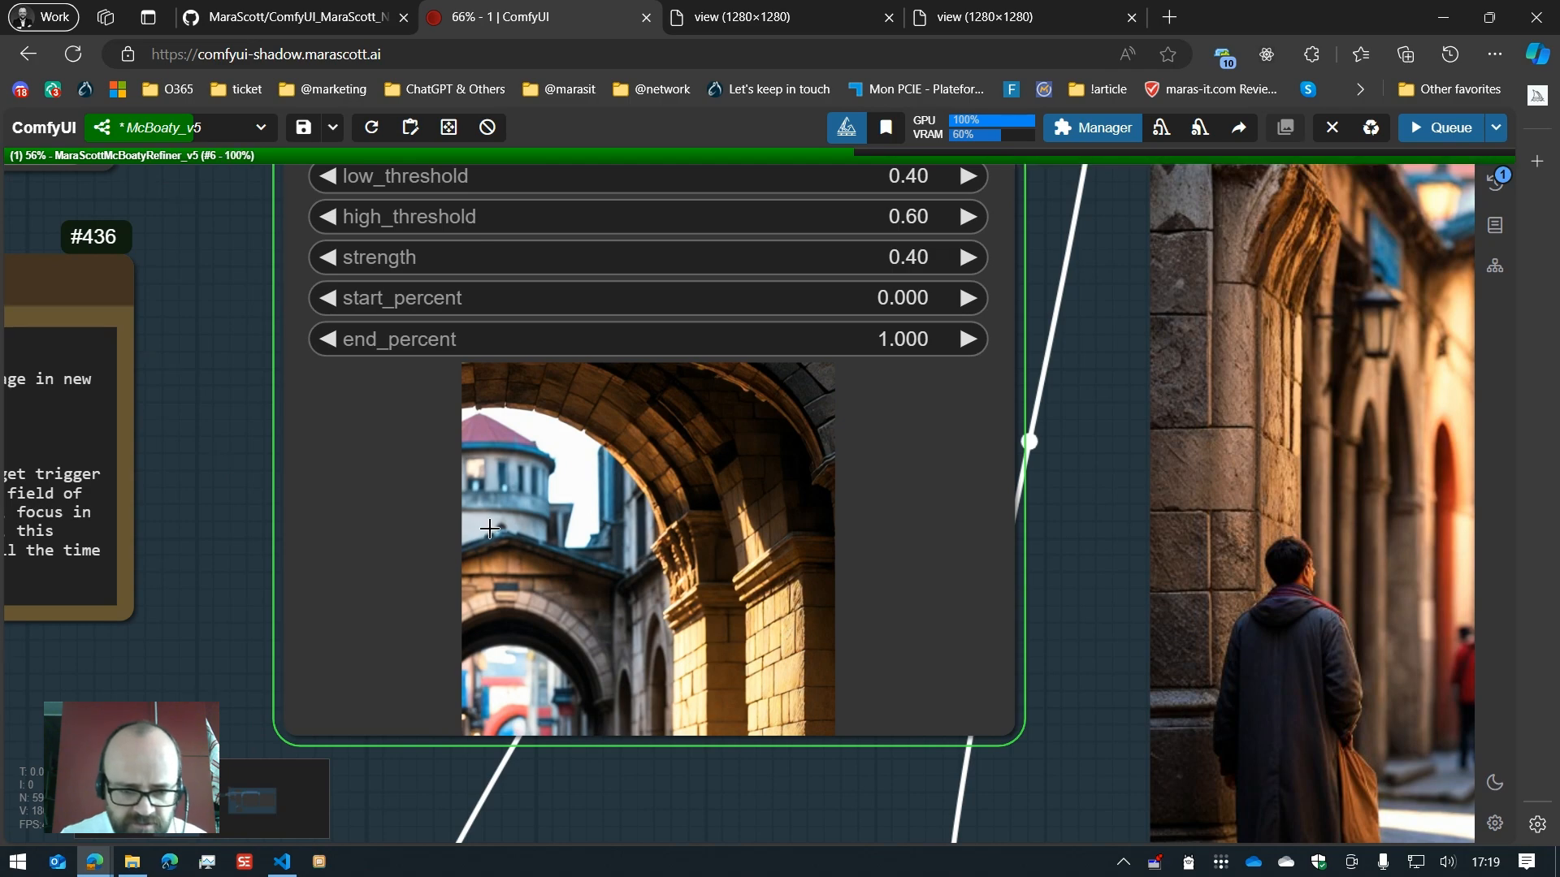
pyautogui.scroll(9, 514, 539)
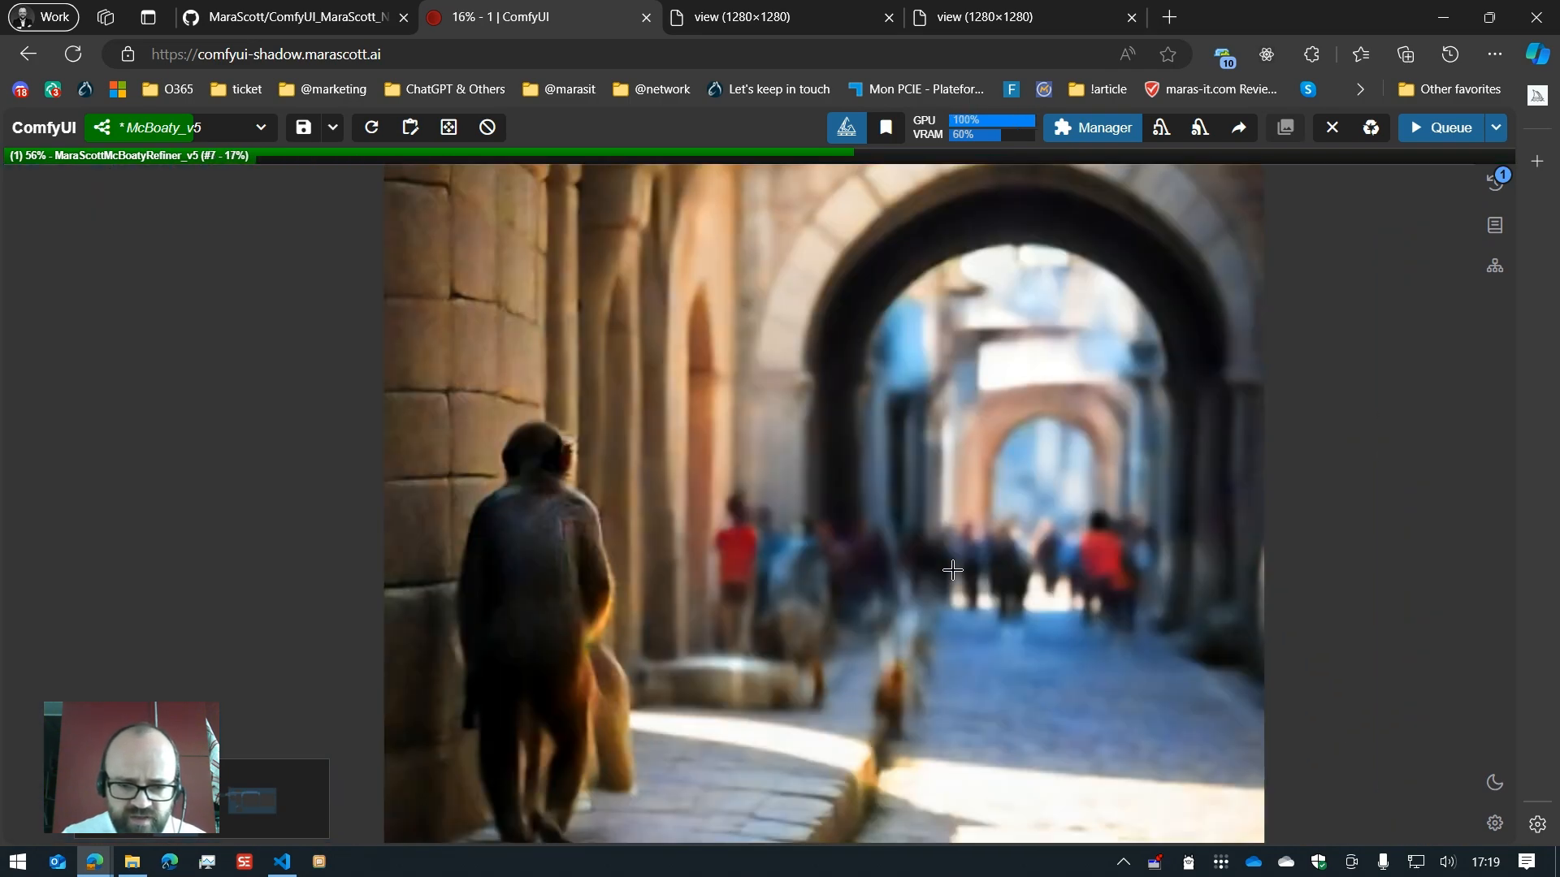
pyautogui.scroll(-5, 952, 571)
pyautogui.moveTo(486, 553); pyautogui.dragTo(343, 598)
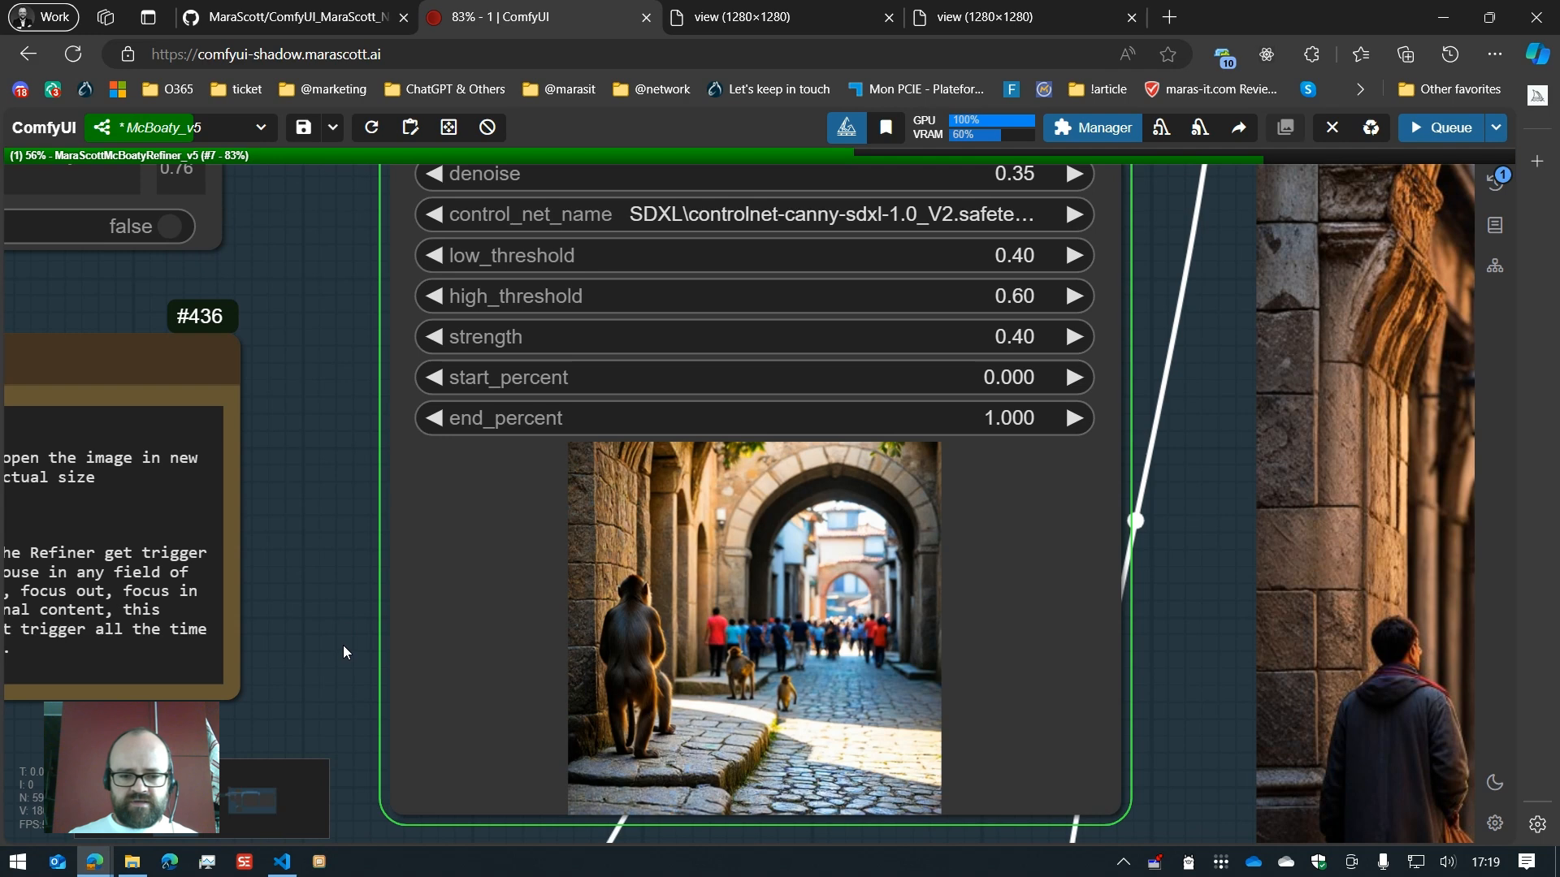
# Step: Inspect the Refiner's preview of tile 04 up close and in the context of the whole workflow
pyautogui.moveTo(335, 639); pyautogui.dragTo(315, 593)
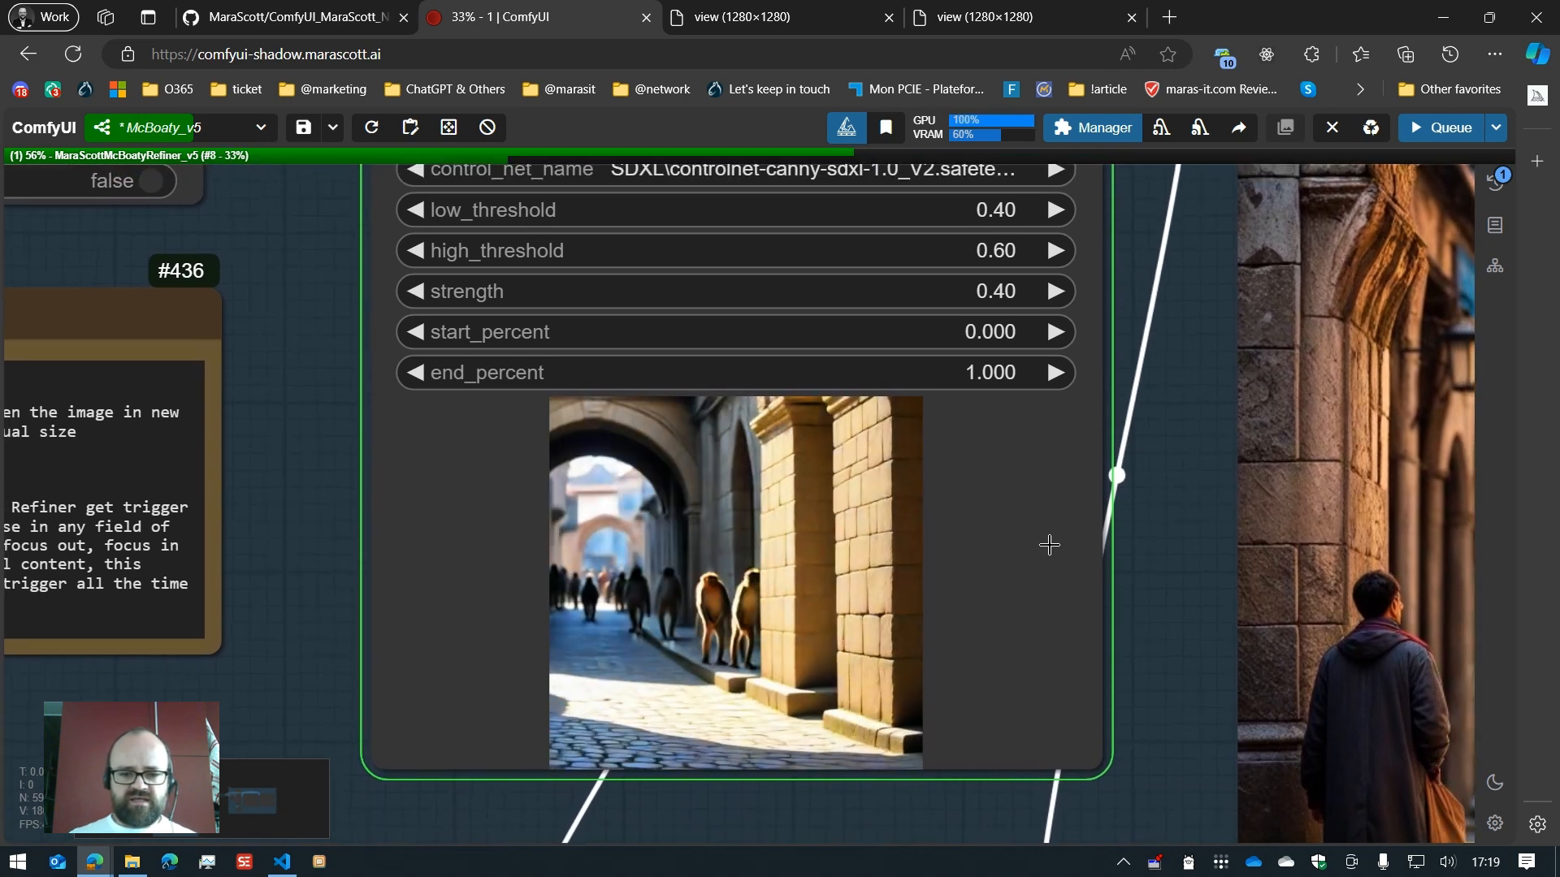
pyautogui.scroll(-4, 1166, 578)
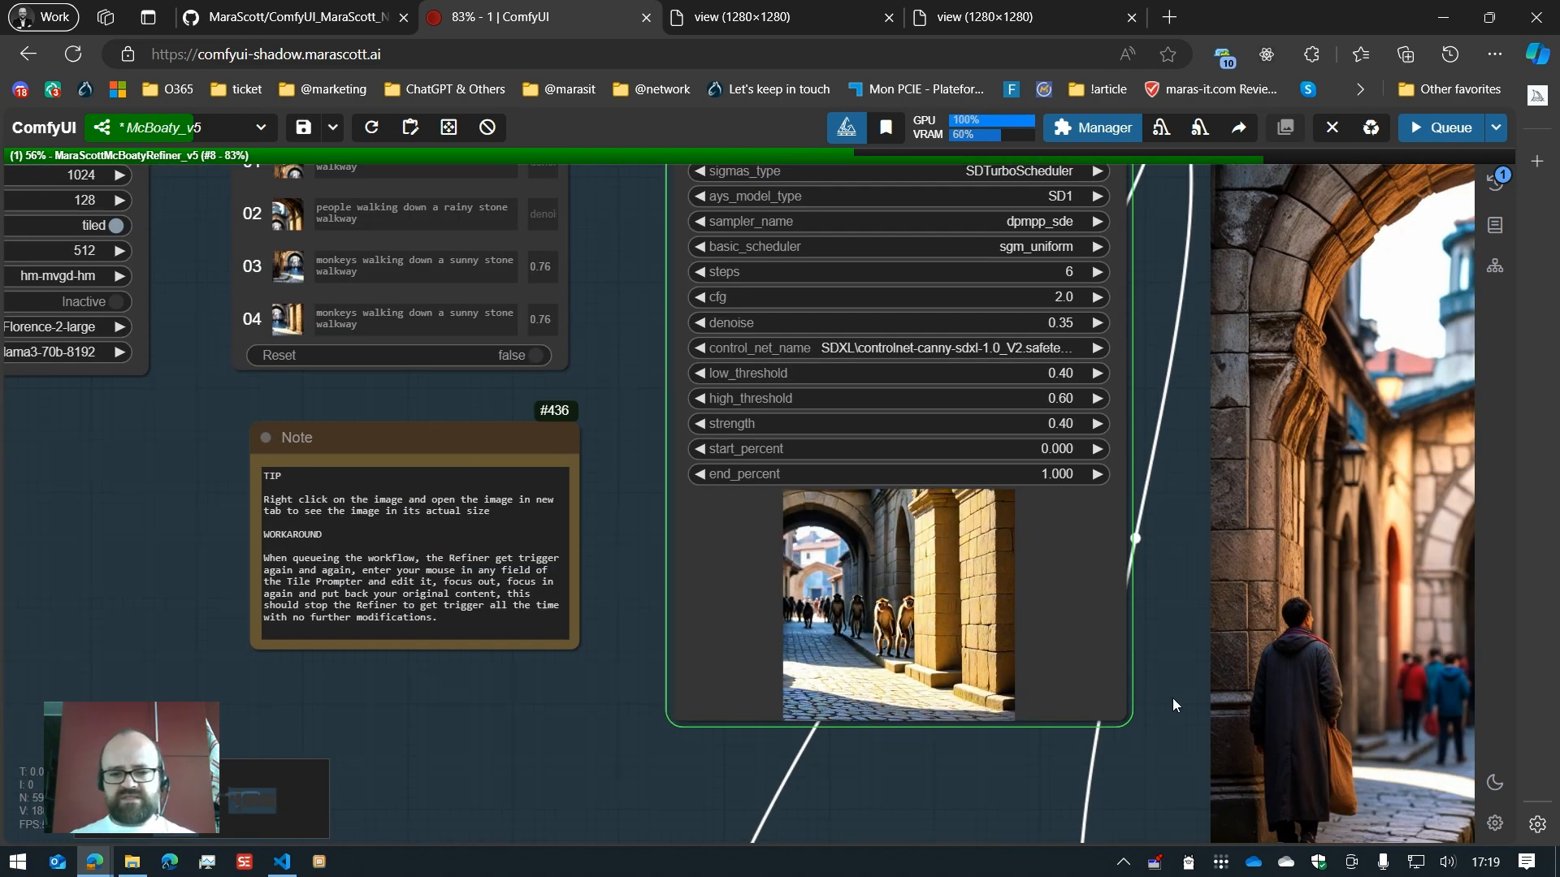
pyautogui.scroll(4, 1172, 698)
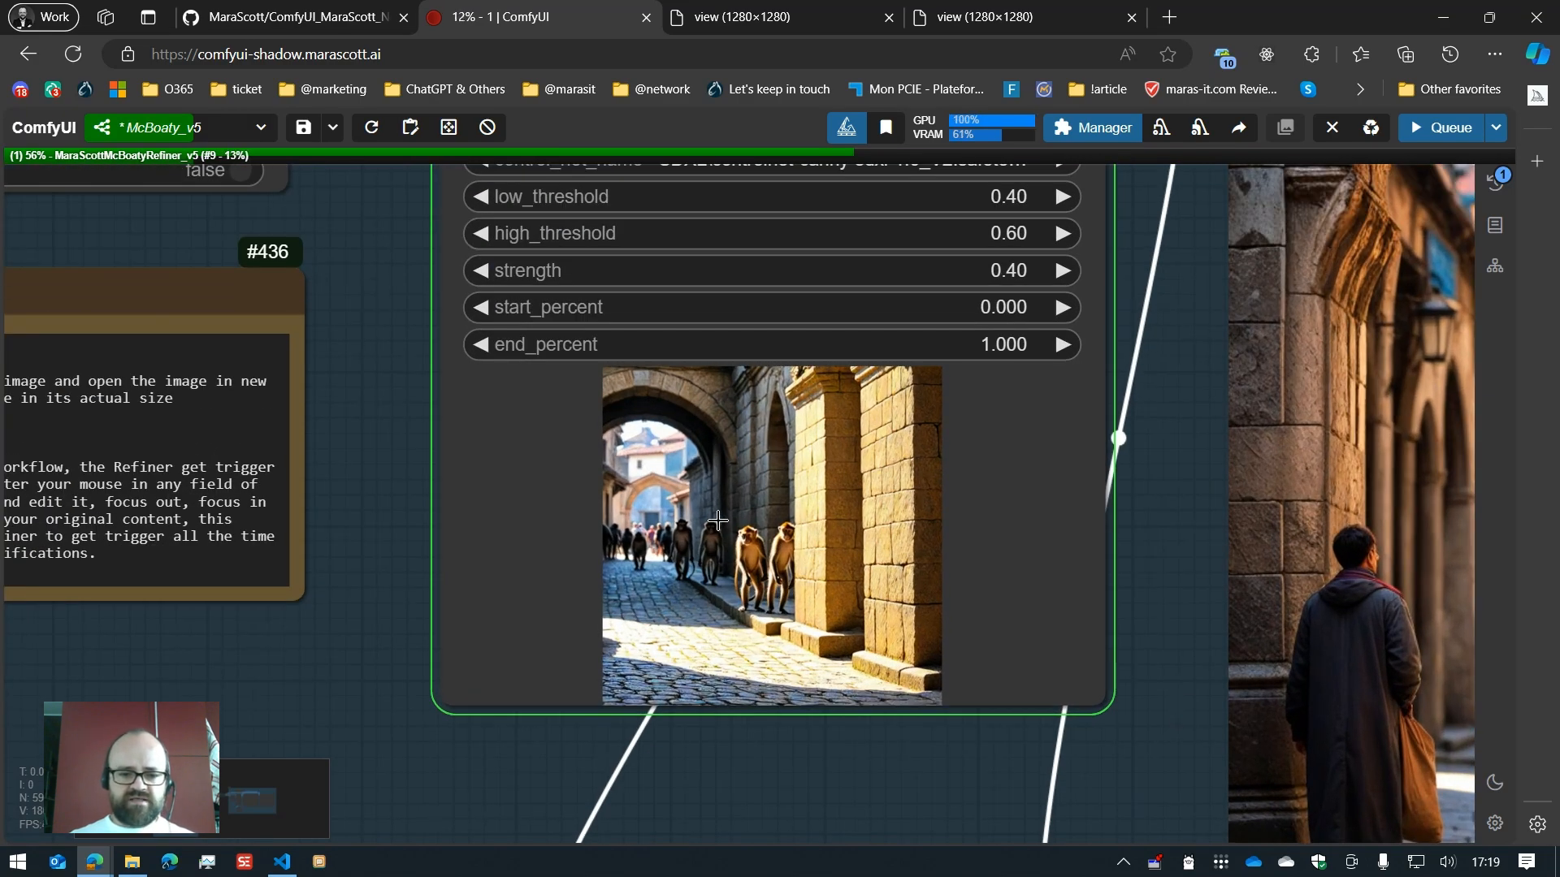
pyautogui.scroll(6, 659, 552)
pyautogui.scroll(-10, 685, 527)
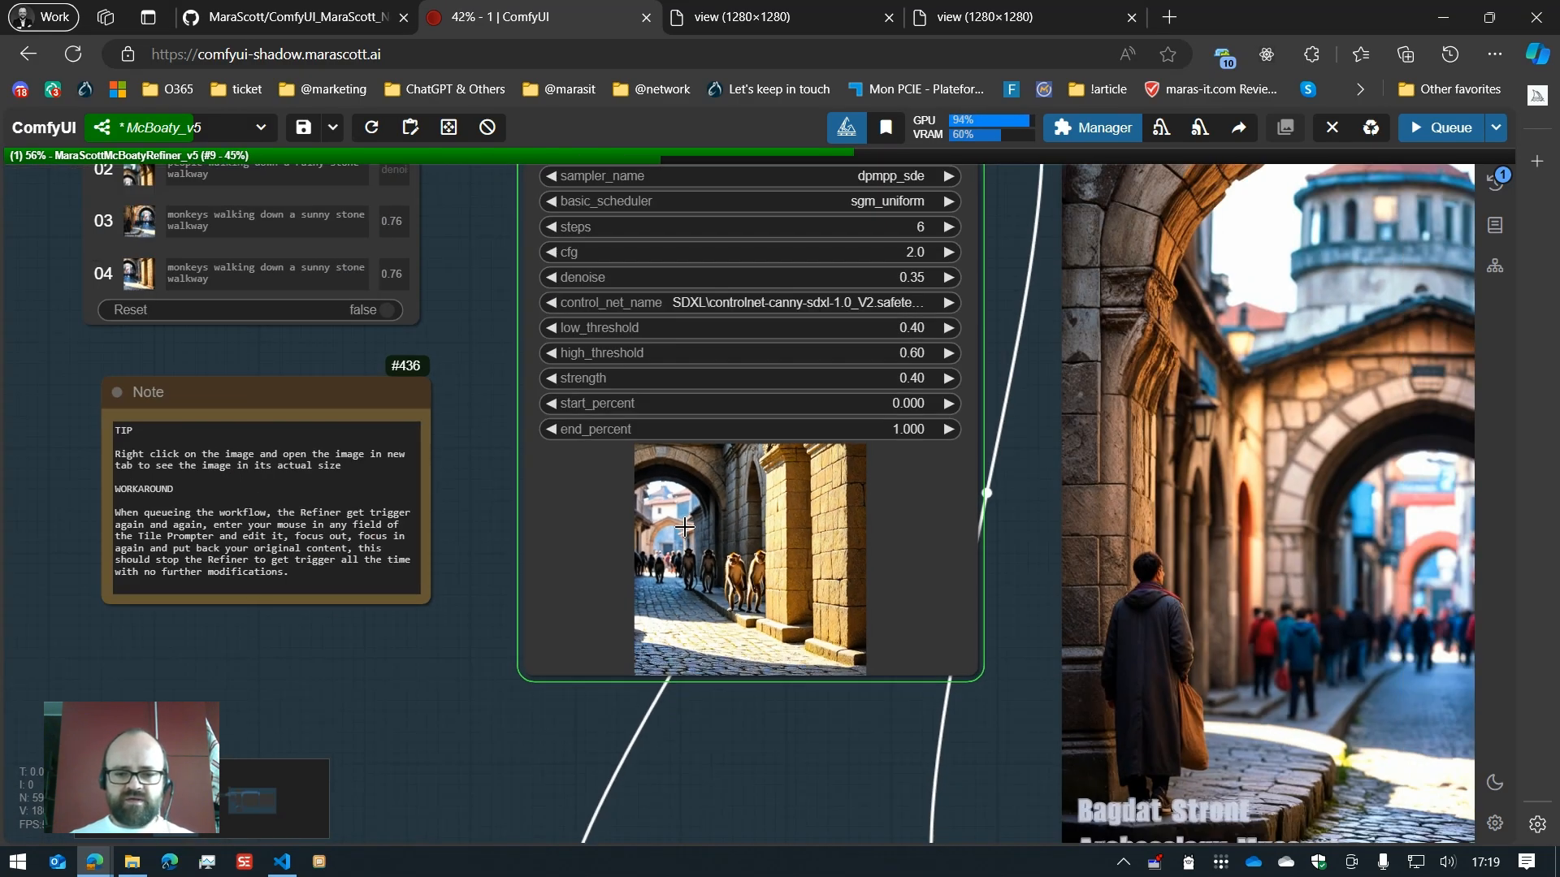
pyautogui.scroll(-6, 684, 527)
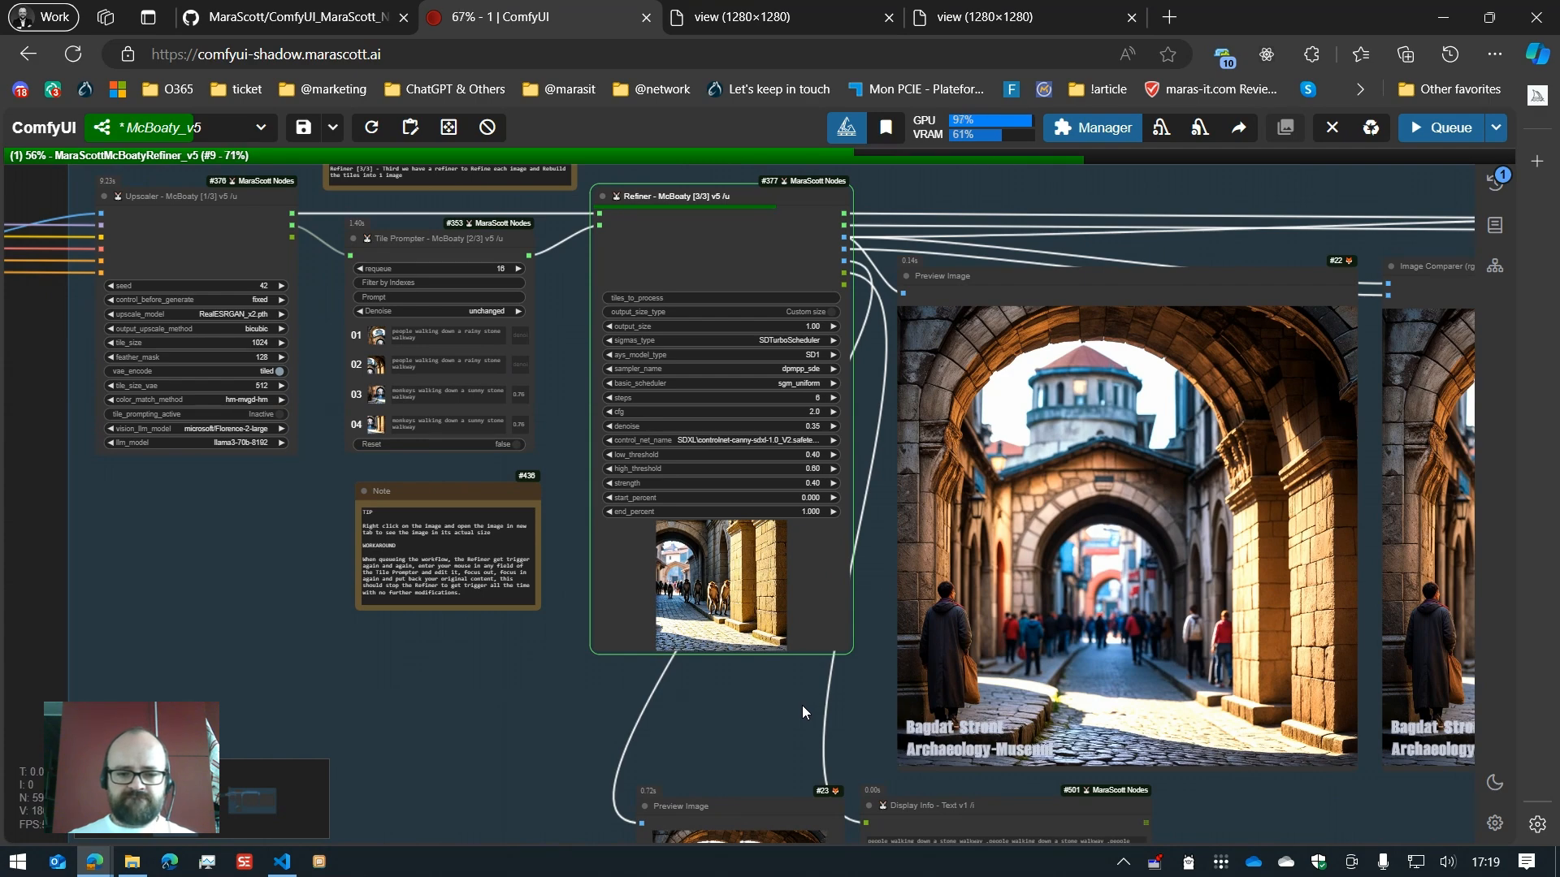
pyautogui.scroll(5, 563, 401)
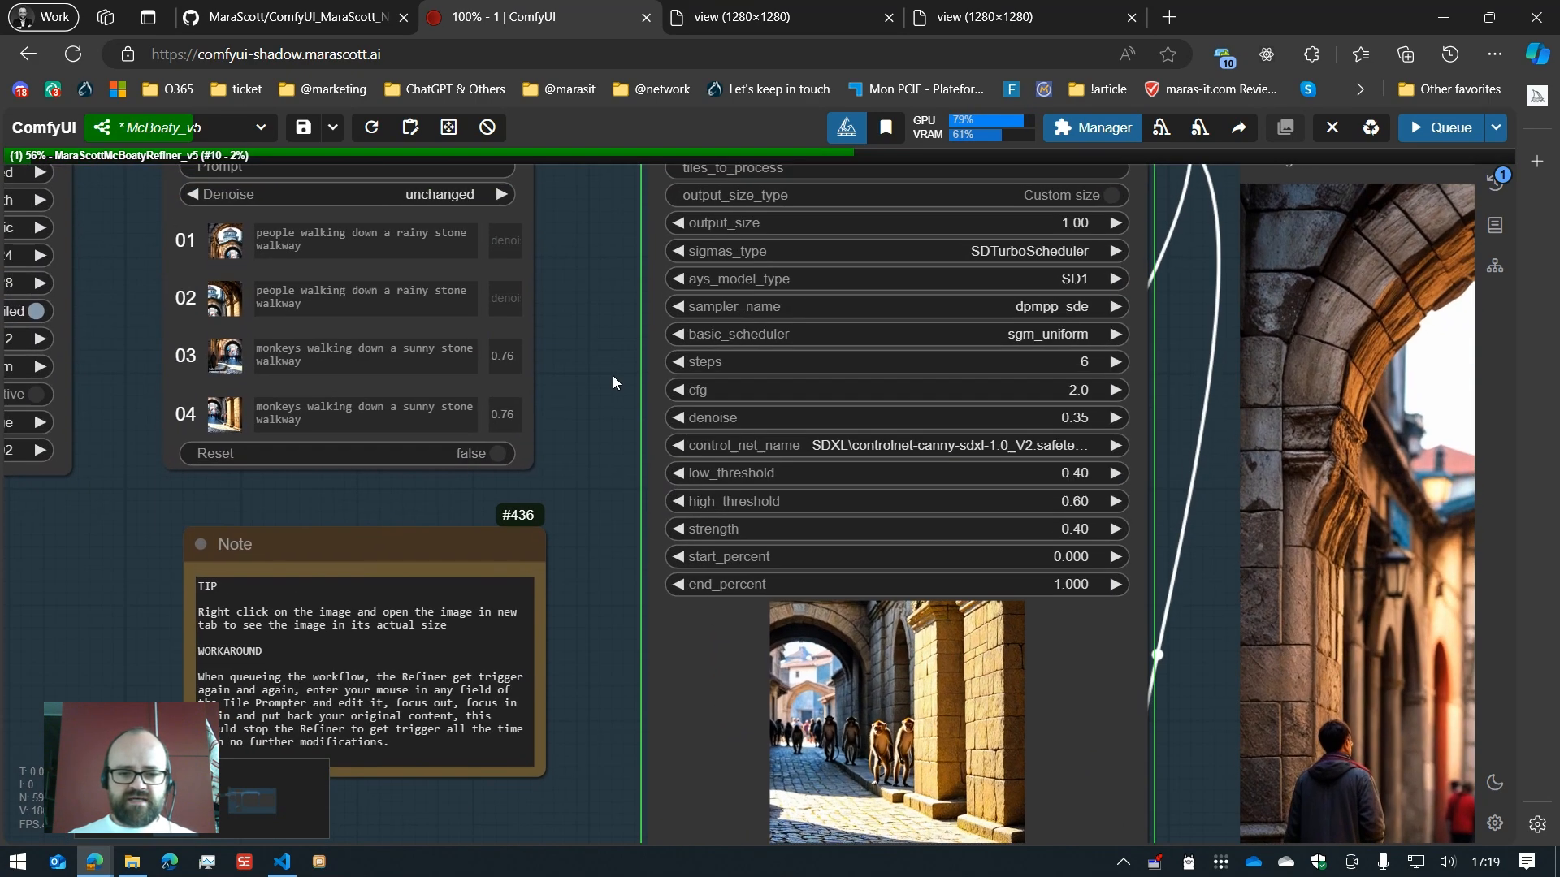
# Step: Examine the rebuilt output image and compare it with the original in the Image Comparer, including the tower and arch details
pyautogui.moveTo(613, 376); pyautogui.dragTo(438, 344)
pyautogui.scroll(-2, 583, 435)
pyautogui.moveTo(886, 793); pyautogui.dragTo(235, 628)
pyautogui.scroll(-5, 577, 792)
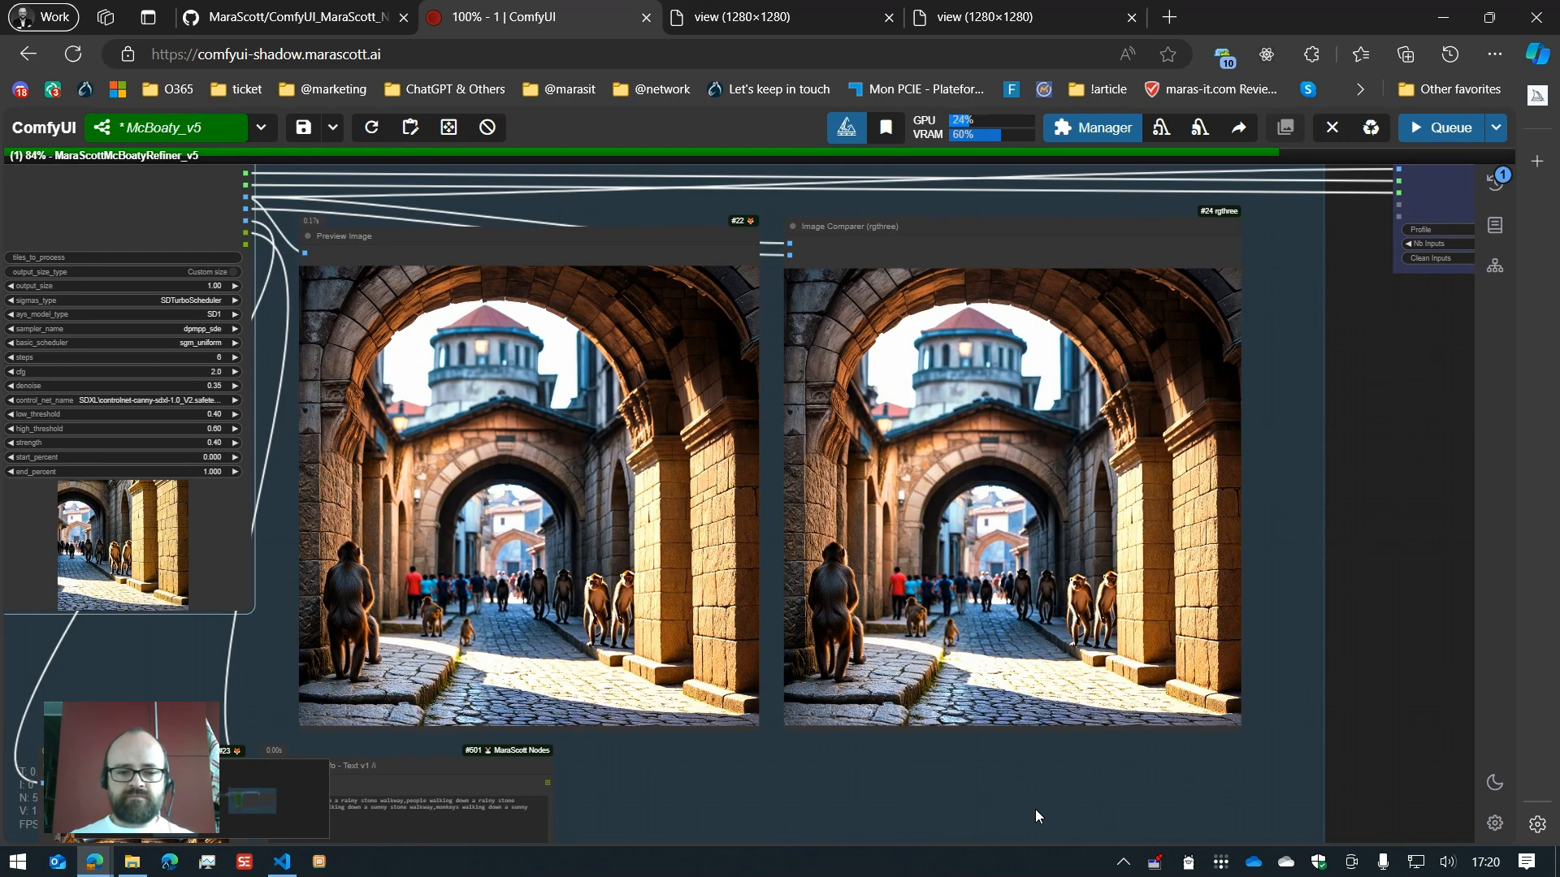
pyautogui.scroll(5, 1314, 590)
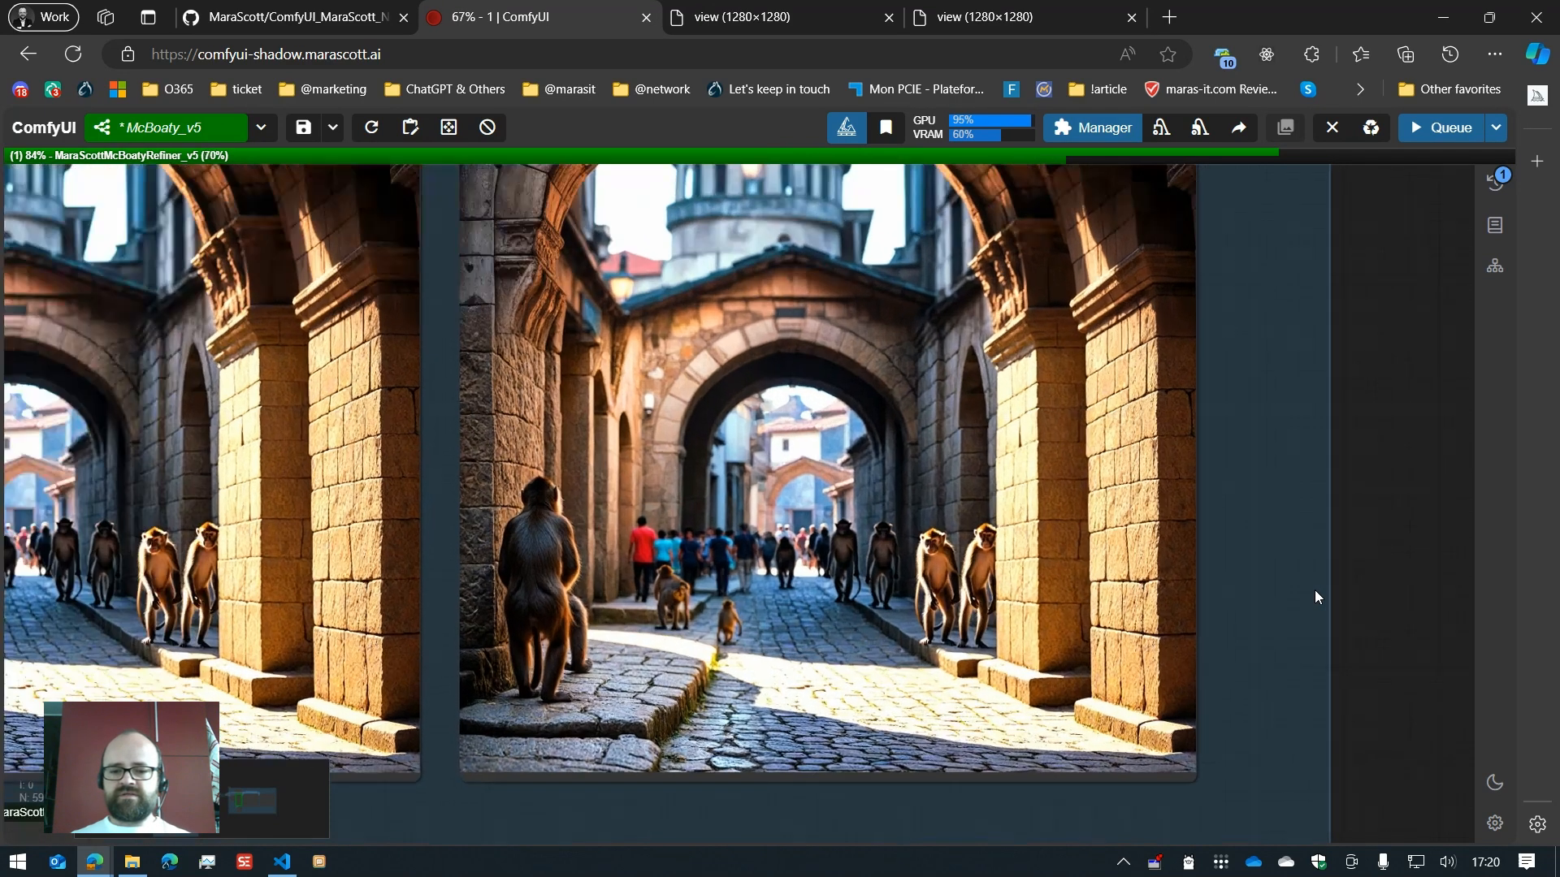
pyautogui.scroll(-2, 1276, 561)
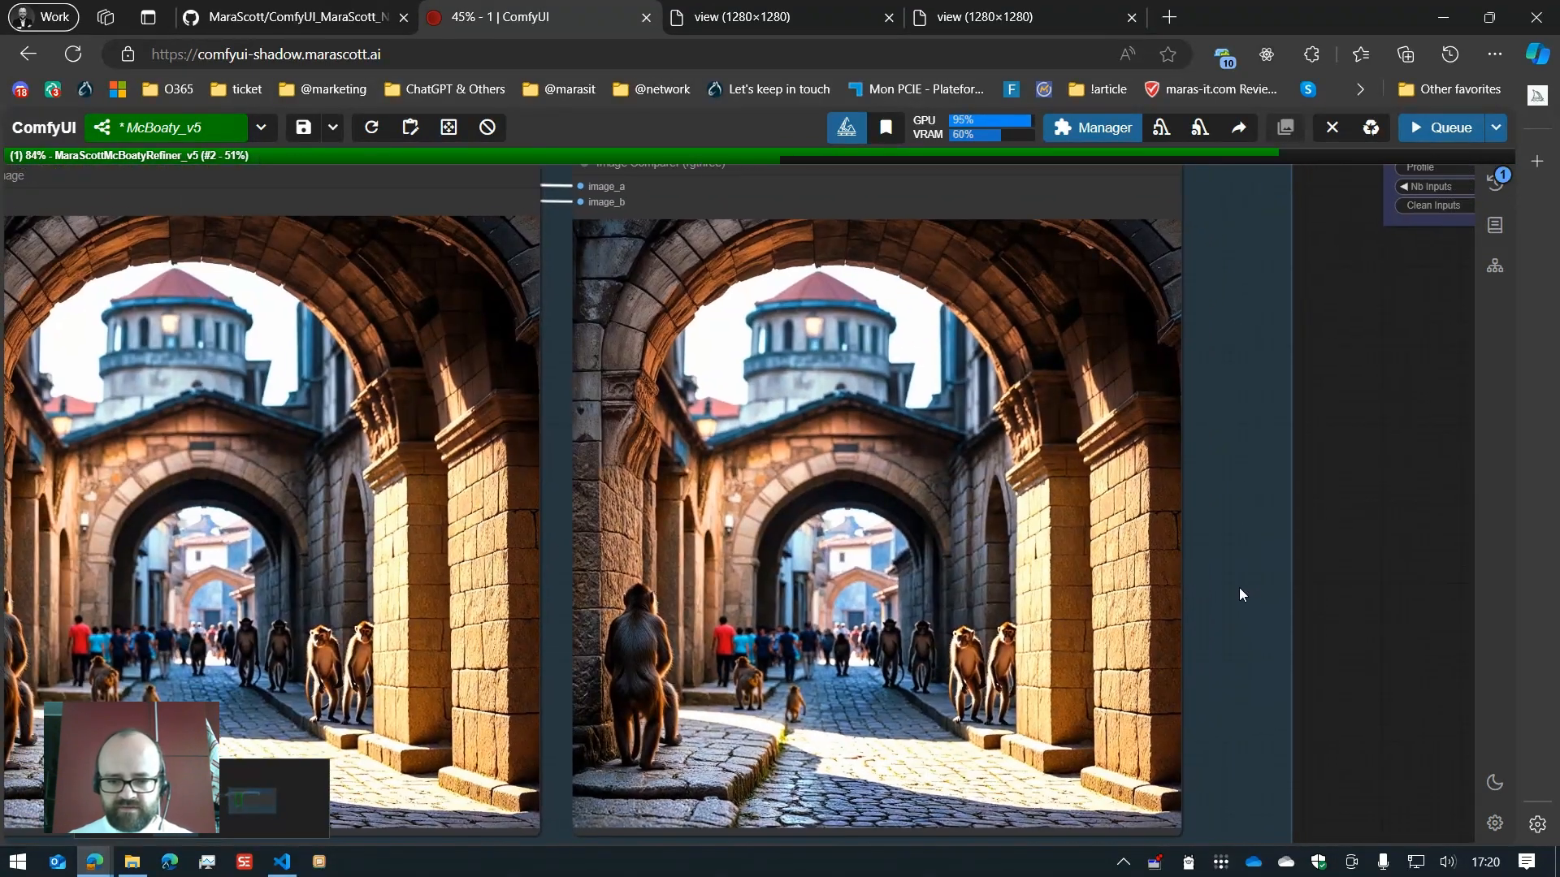
pyautogui.moveTo(1242, 587); pyautogui.dragTo(1182, 603)
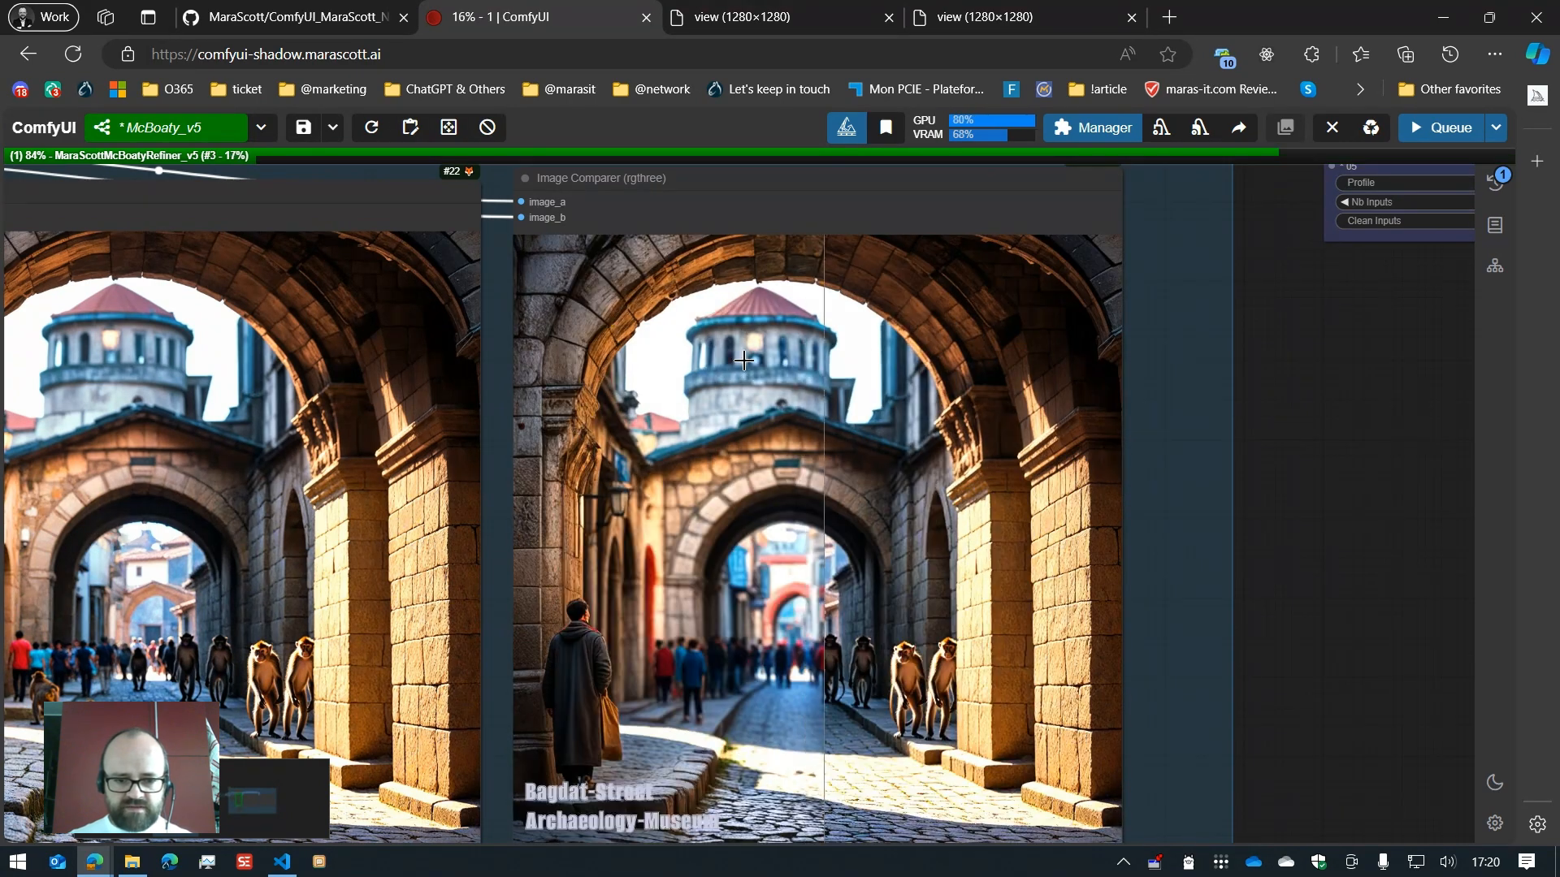
pyautogui.scroll(10, 940, 313)
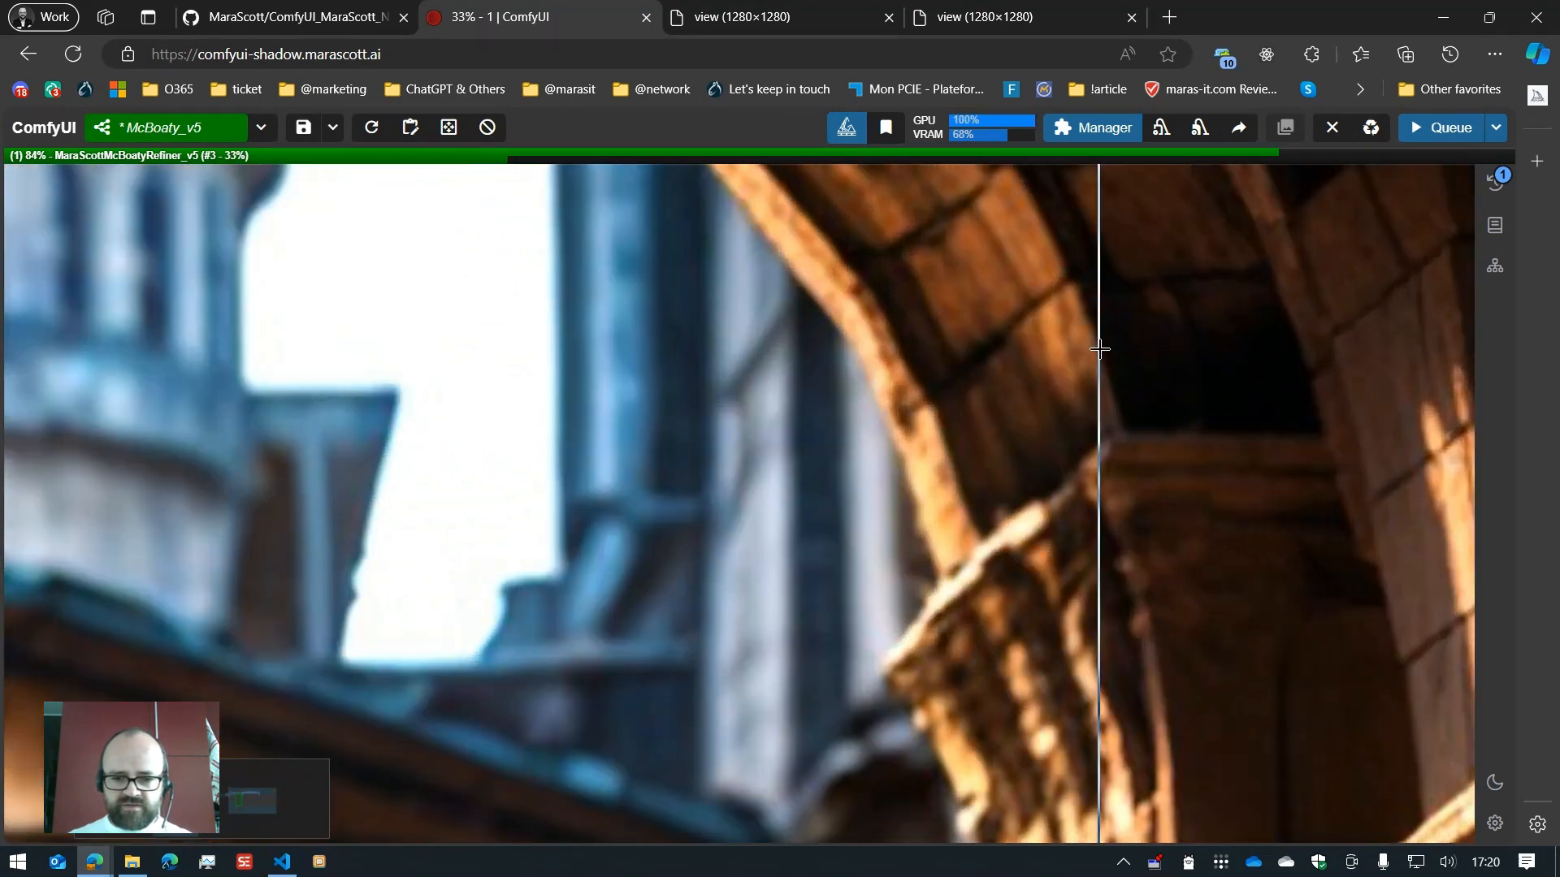
pyautogui.scroll(-5, 1099, 349)
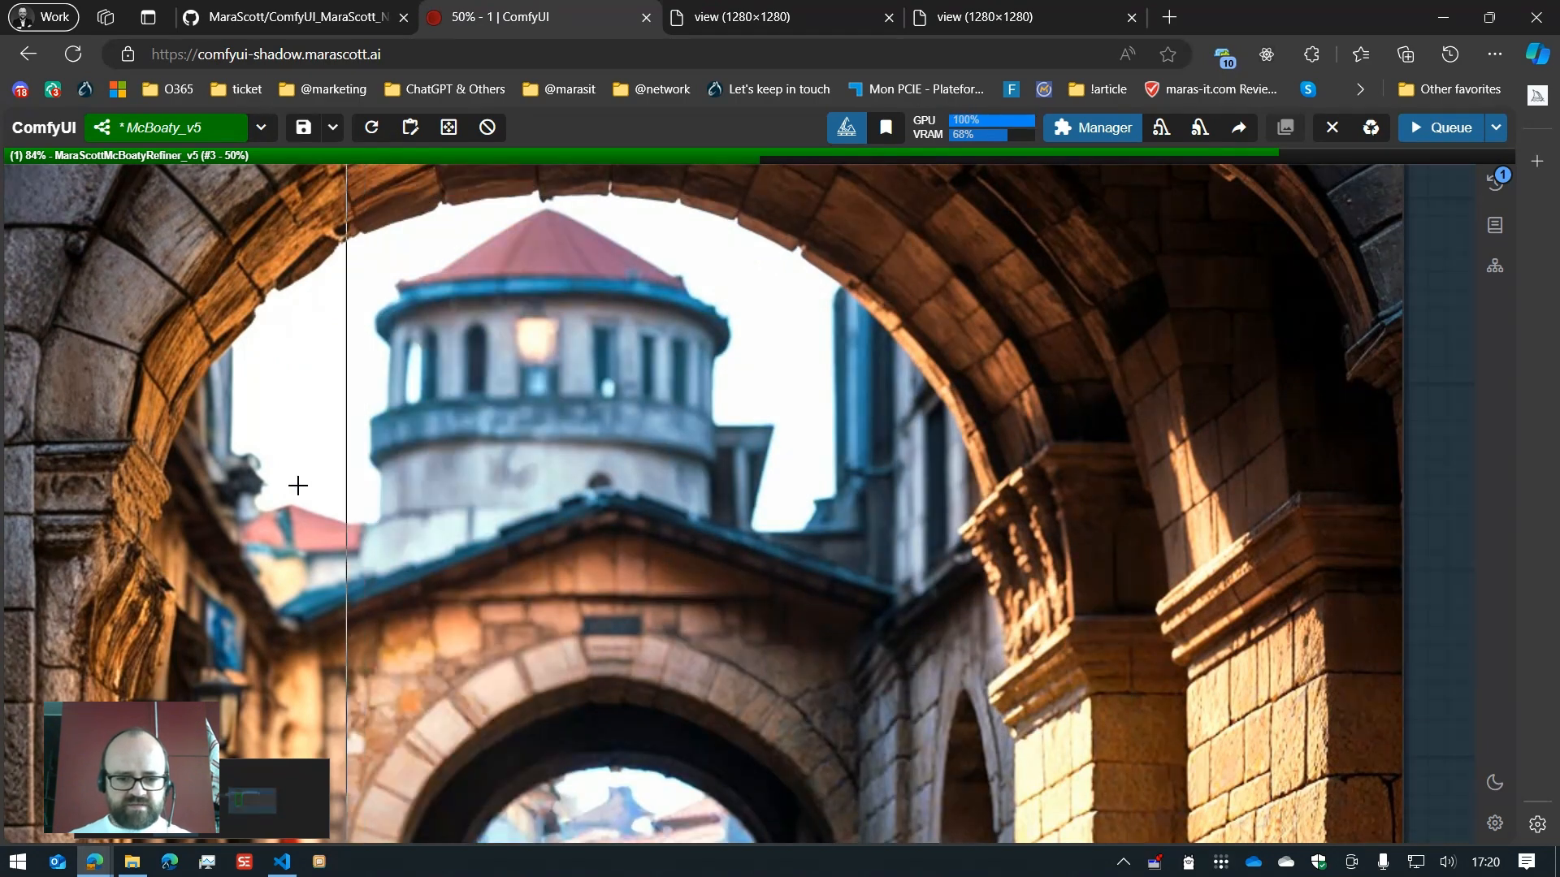
pyautogui.scroll(-5, 248, 465)
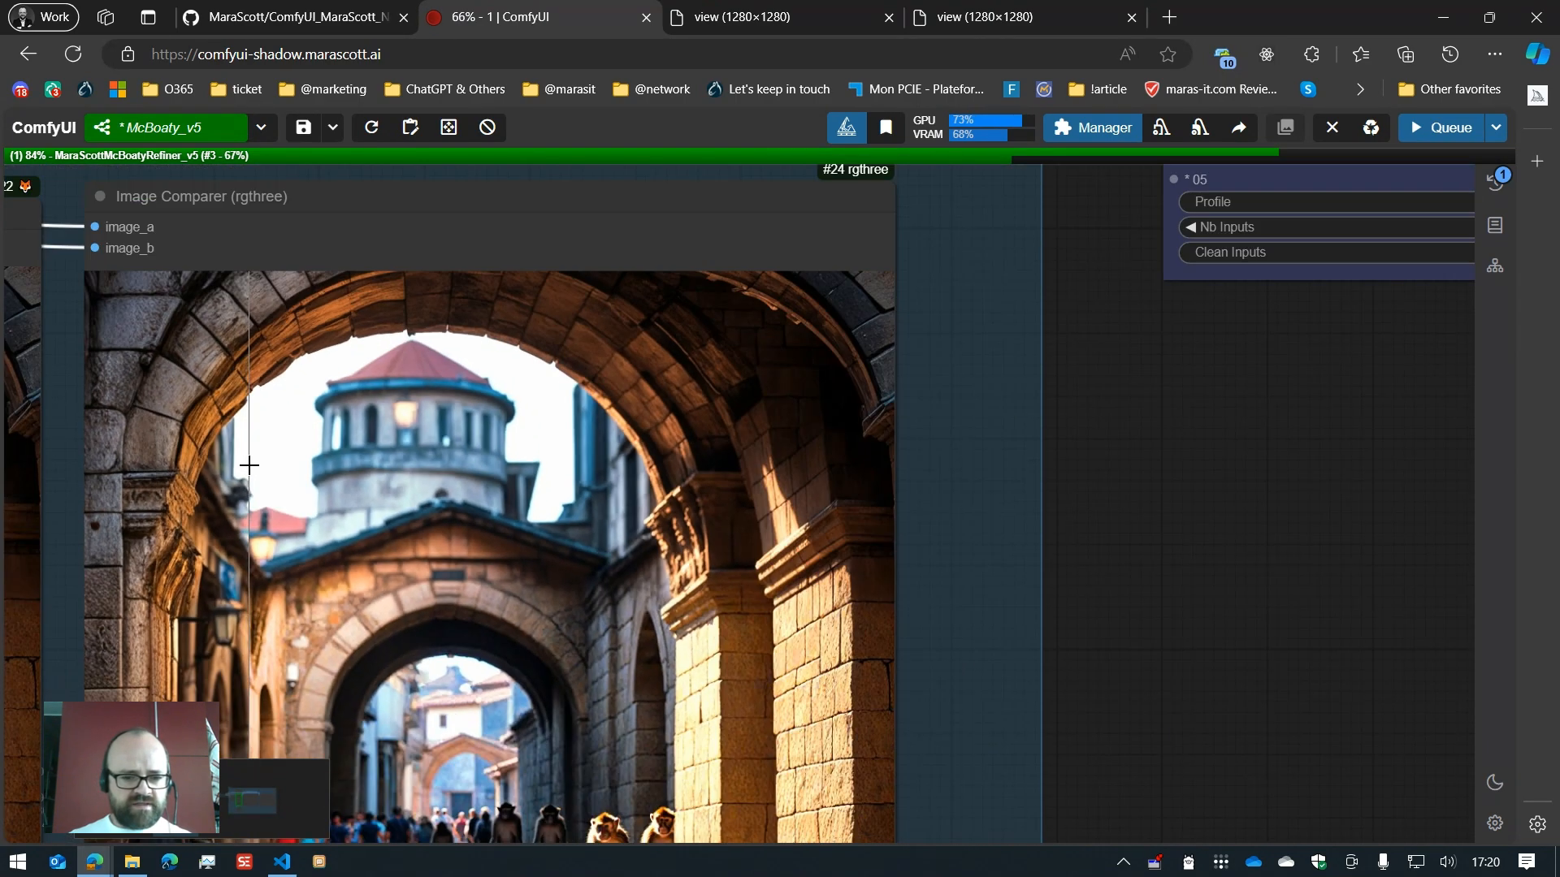
# Step: Compare the pillar, arch and stonework details of the refined and original images up close in the Image Comparer
pyautogui.scroll(5, 248, 465)
pyautogui.scroll(-3, 178, 472)
pyautogui.scroll(-3, 731, 521)
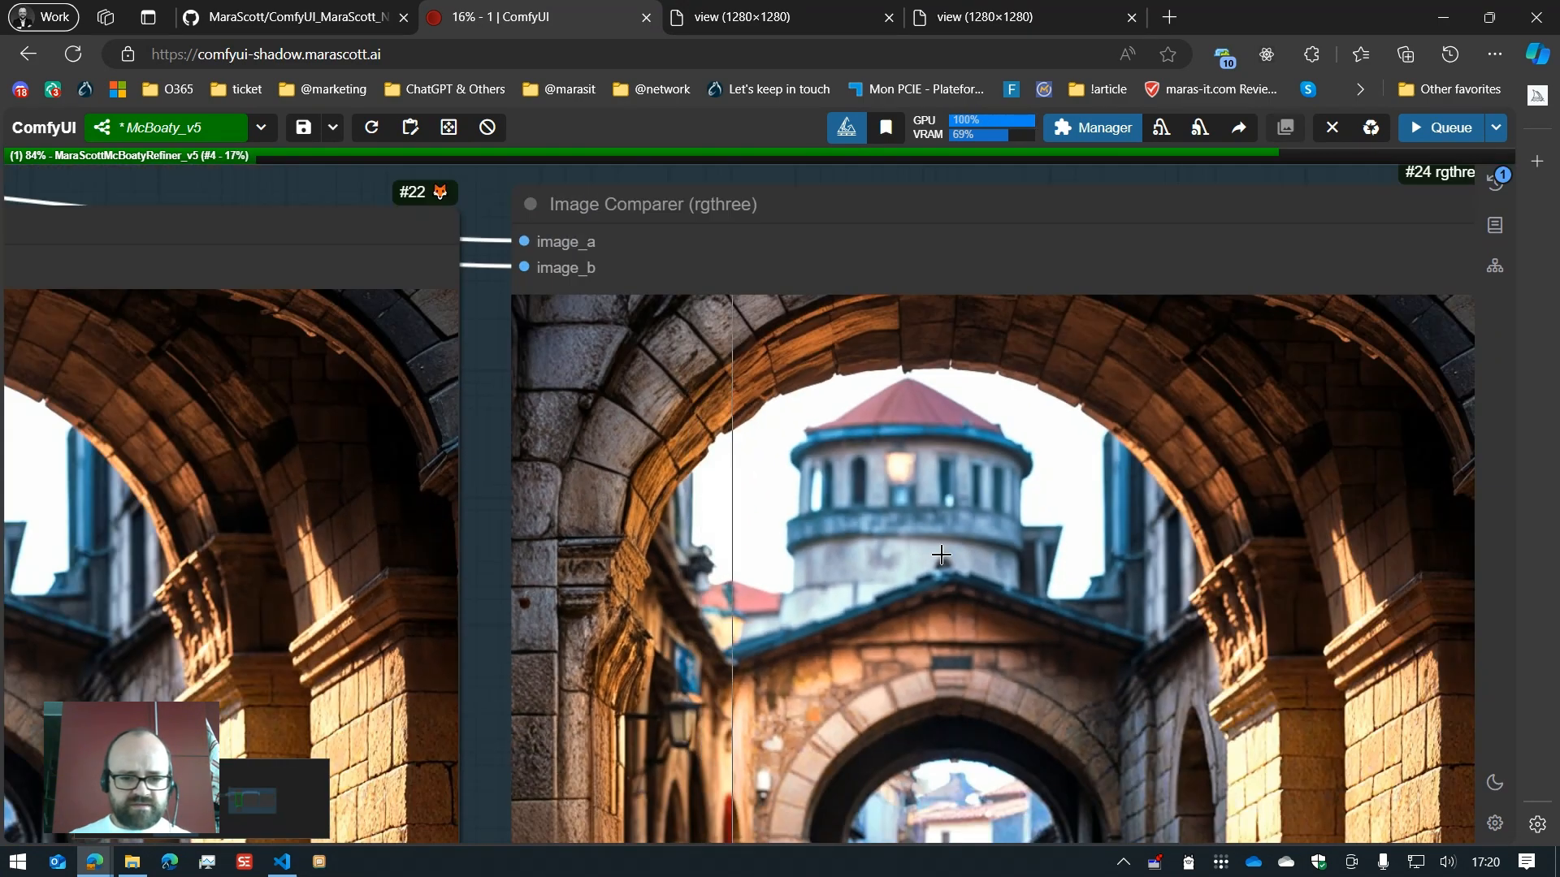
pyautogui.scroll(5, 749, 522)
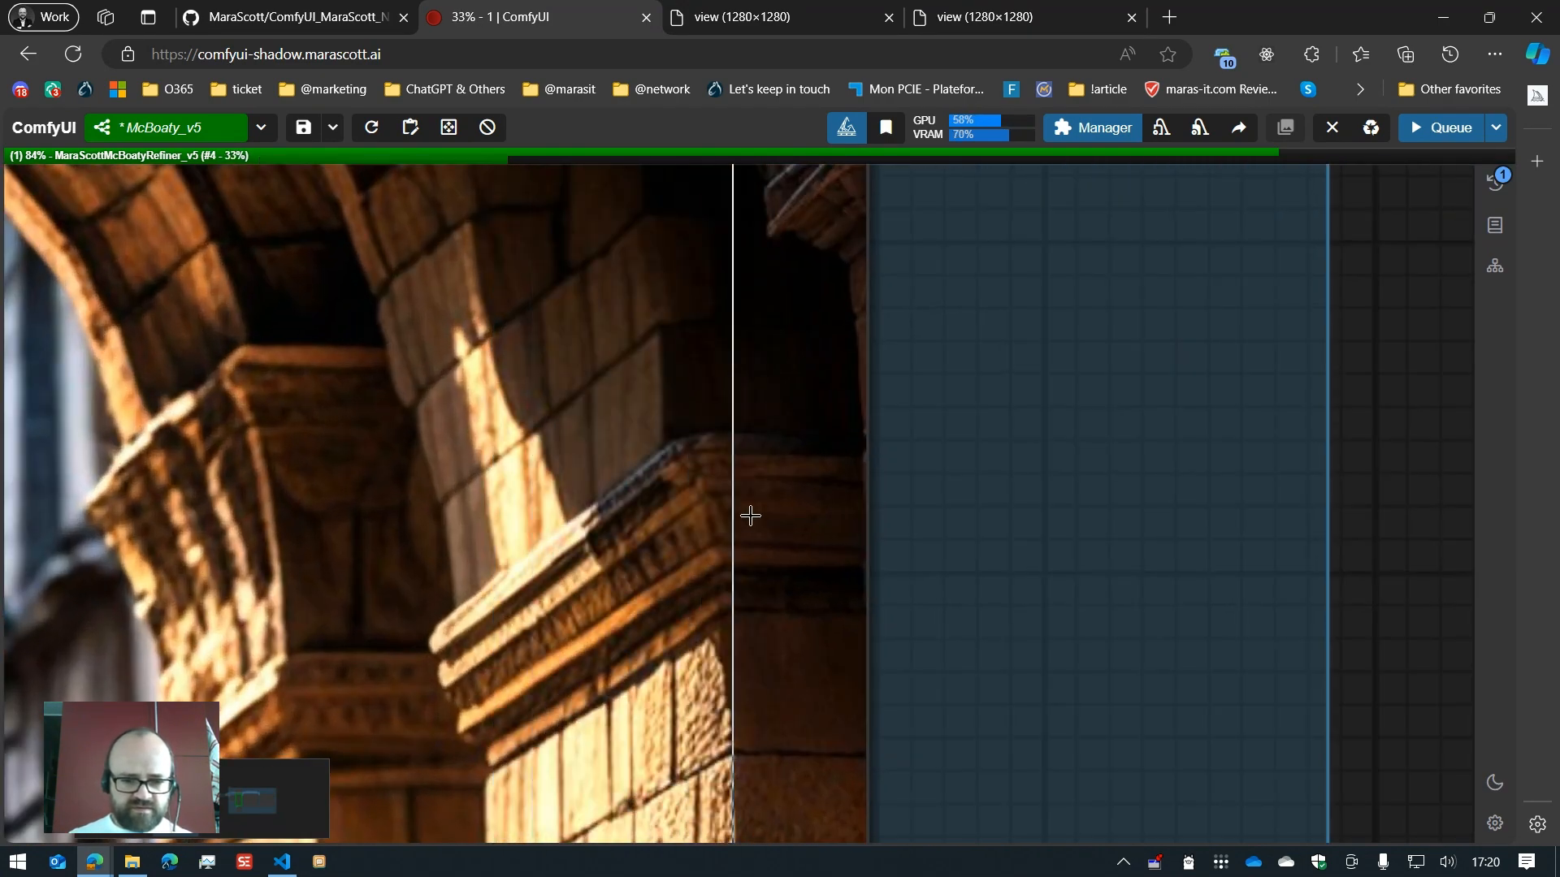
pyautogui.scroll(-5, 297, 528)
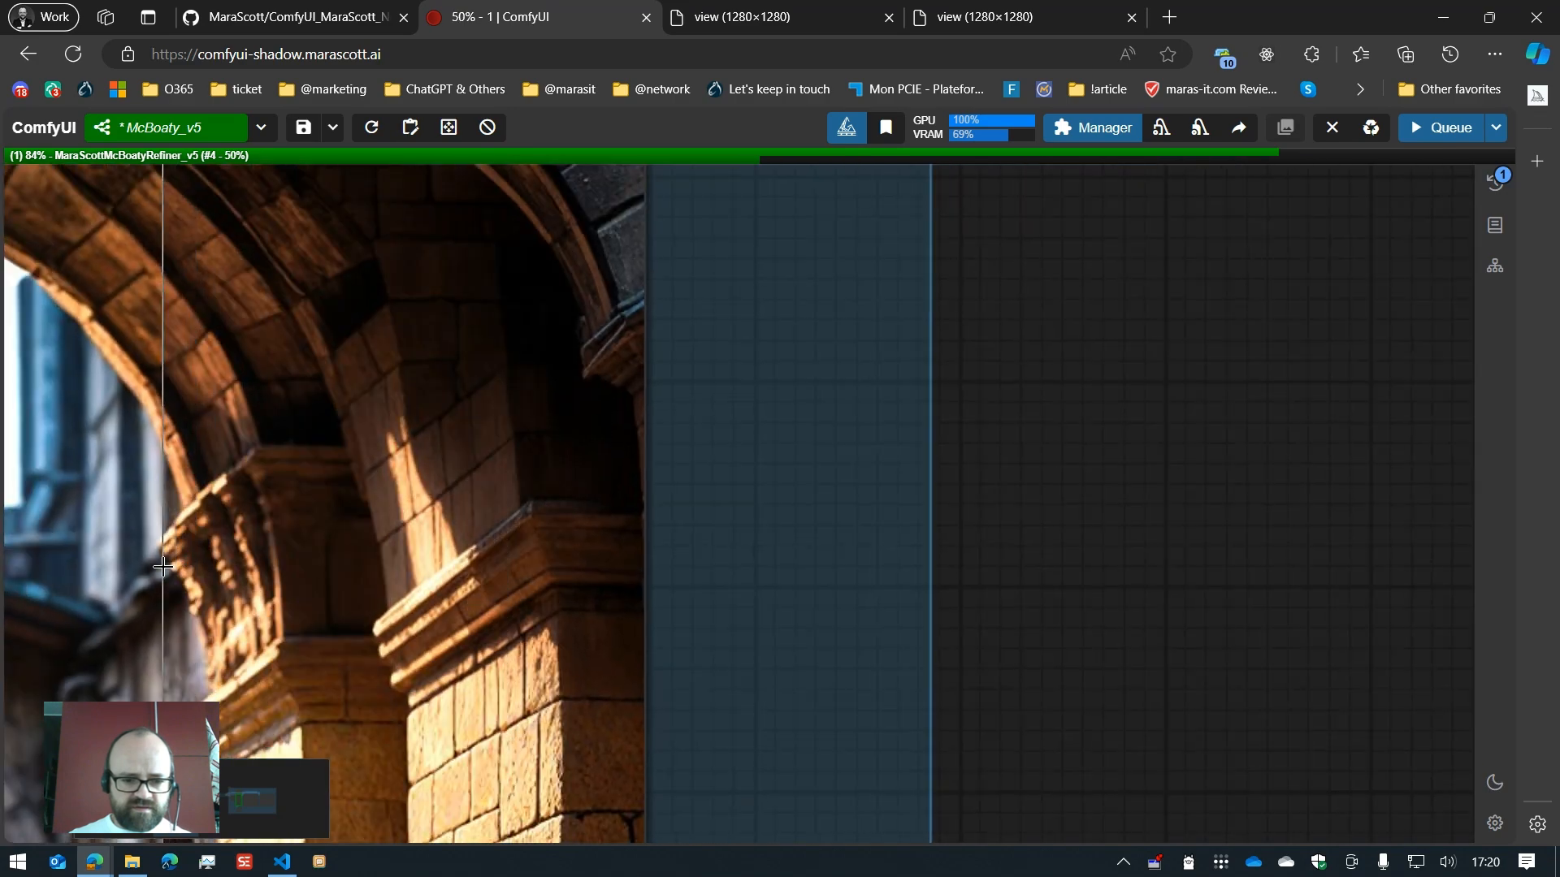
pyautogui.scroll(5, 325, 573)
pyautogui.scroll(-3, 342, 572)
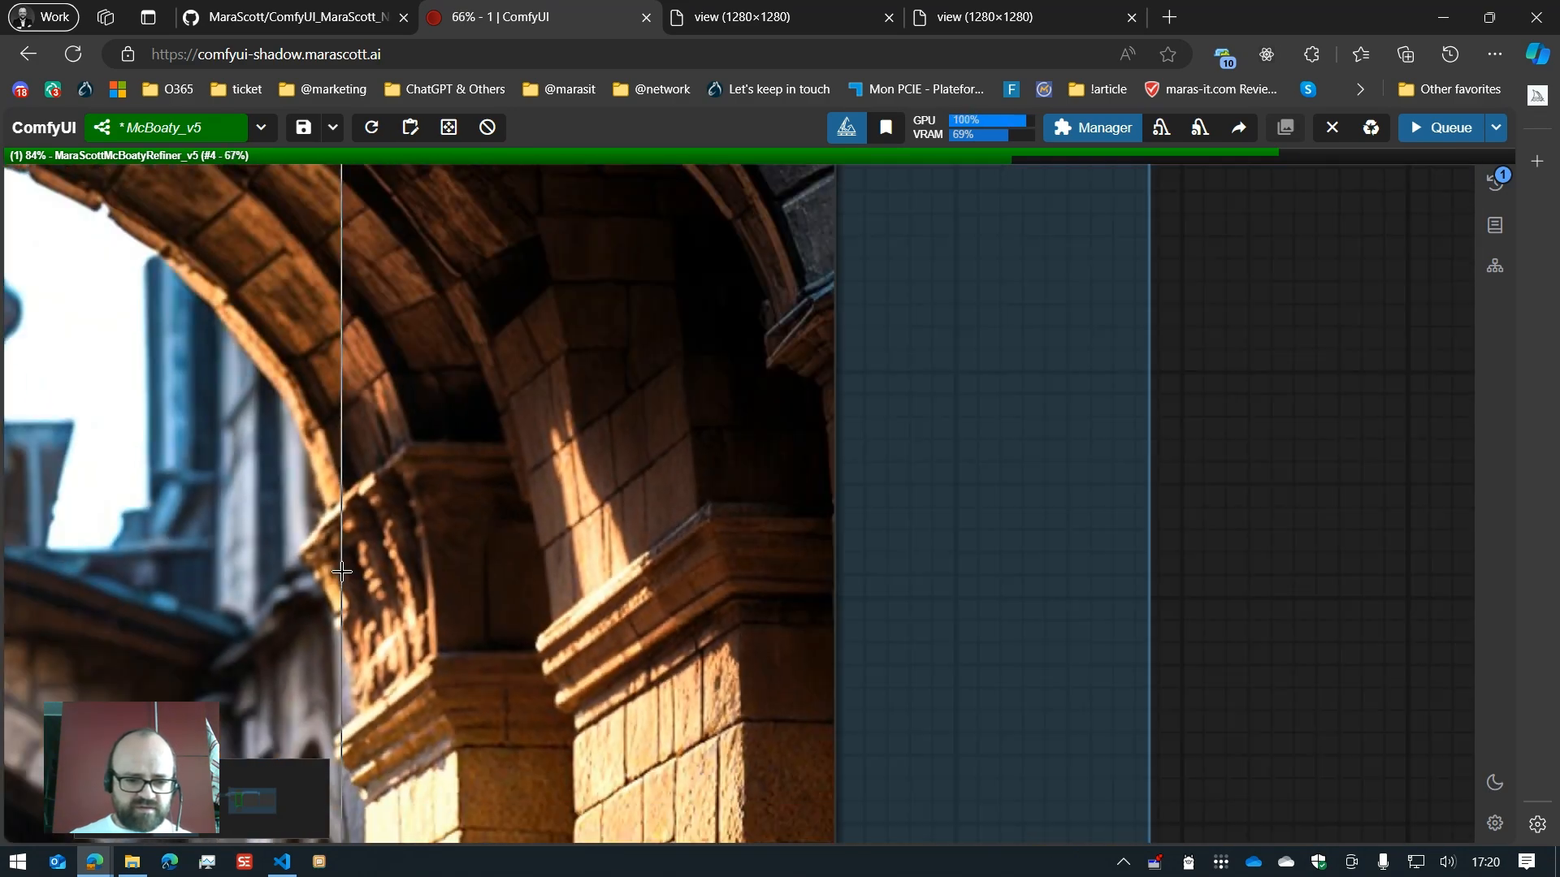
pyautogui.scroll(-5, 519, 561)
pyautogui.scroll(2, 690, 545)
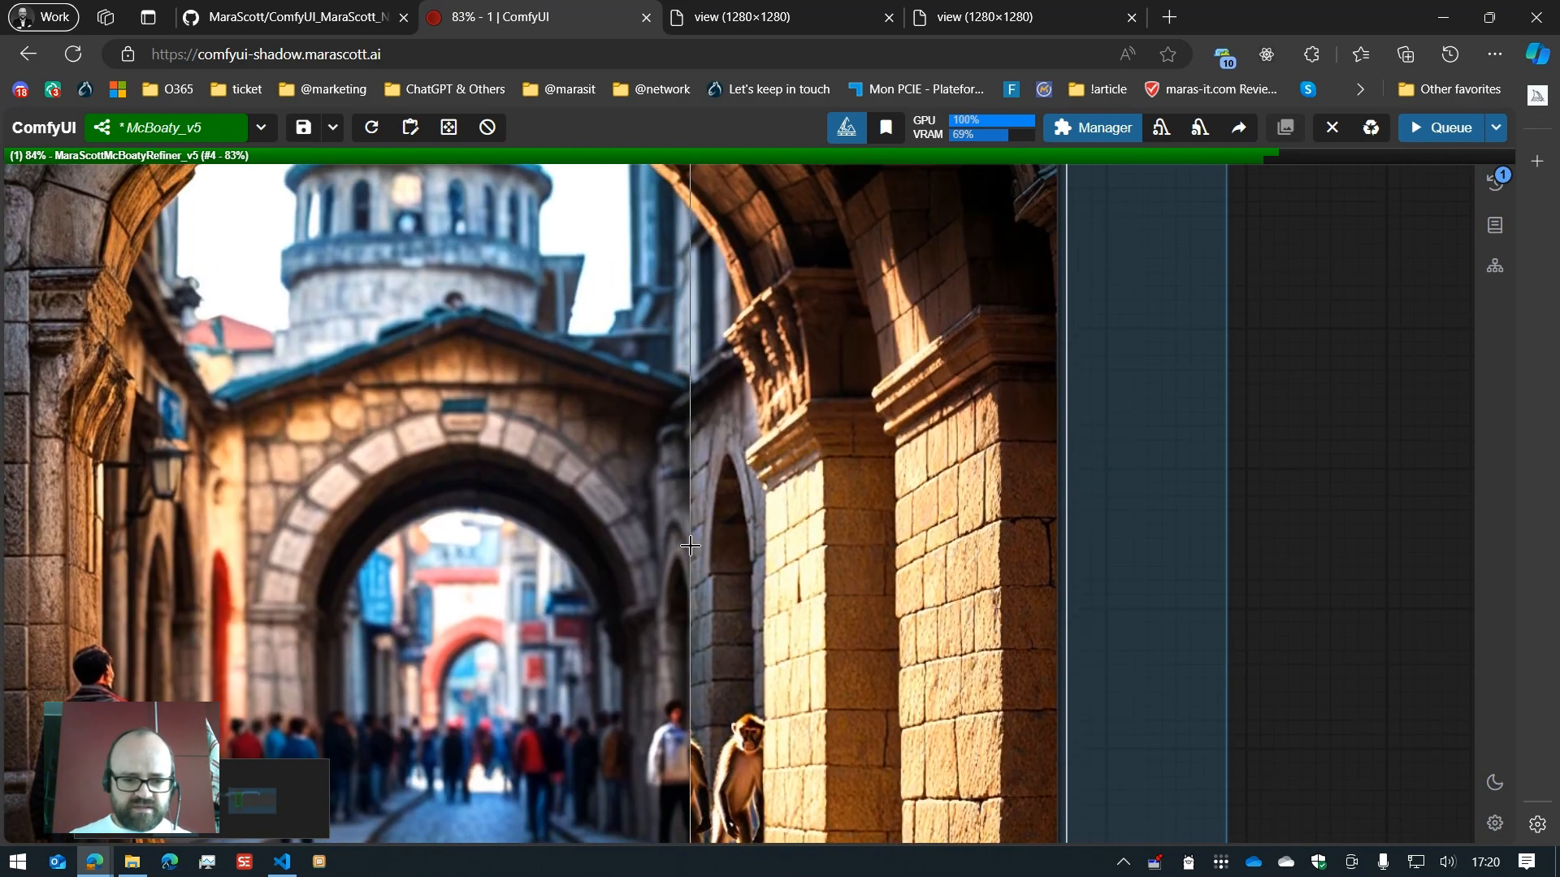
# Step: Compare the street-level figures in the Image Comparer, checking the monkeys against the people in the original image
pyautogui.scroll(-4, 1170, 528)
pyautogui.scroll(-4, 1332, 570)
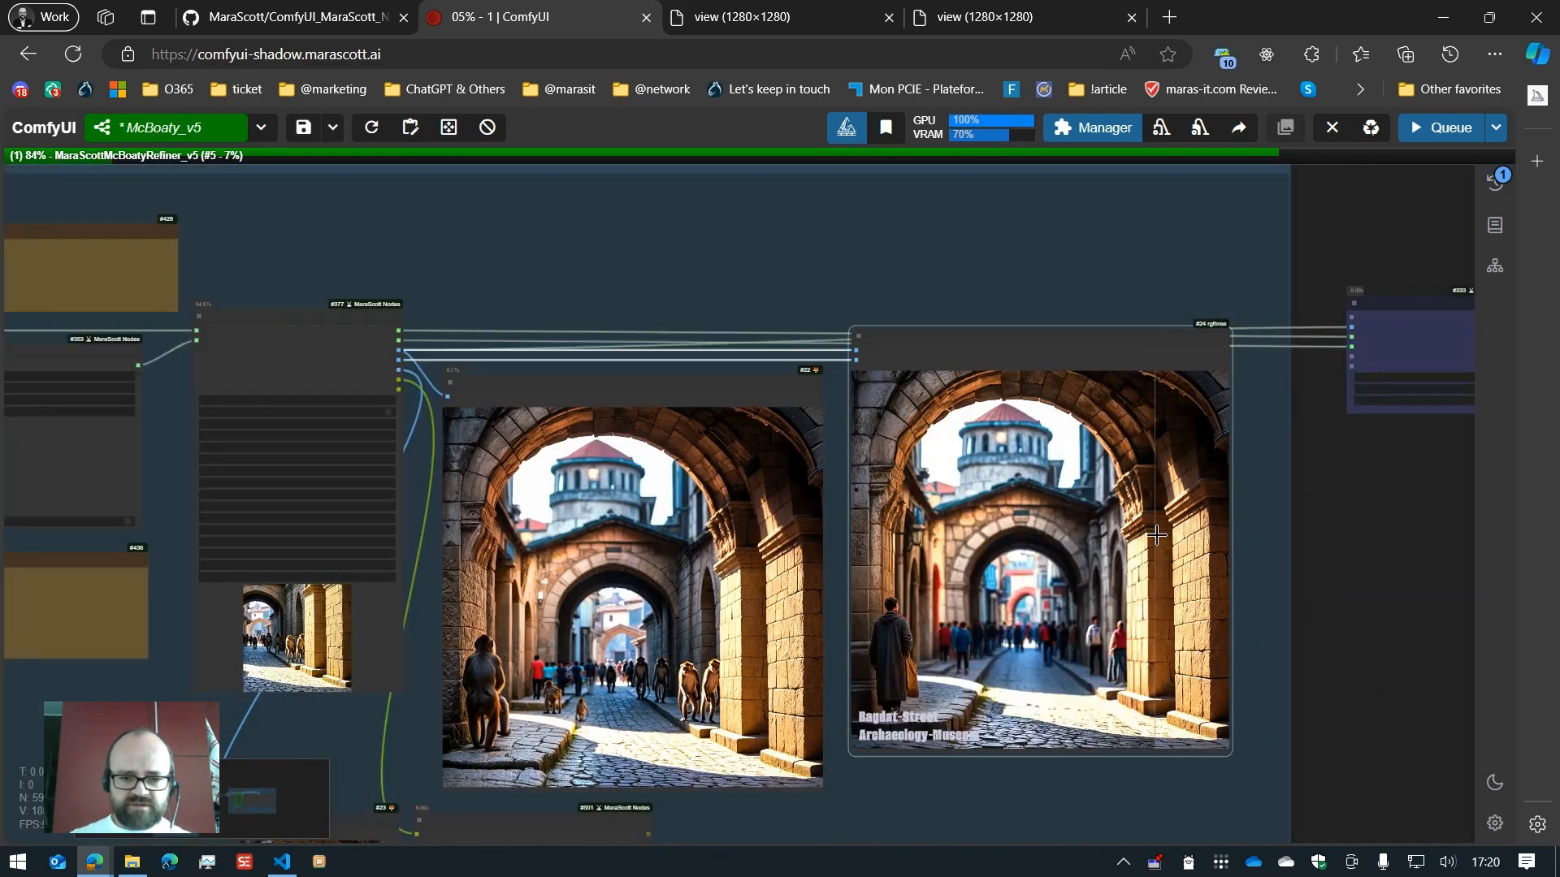
pyautogui.scroll(8, 1154, 571)
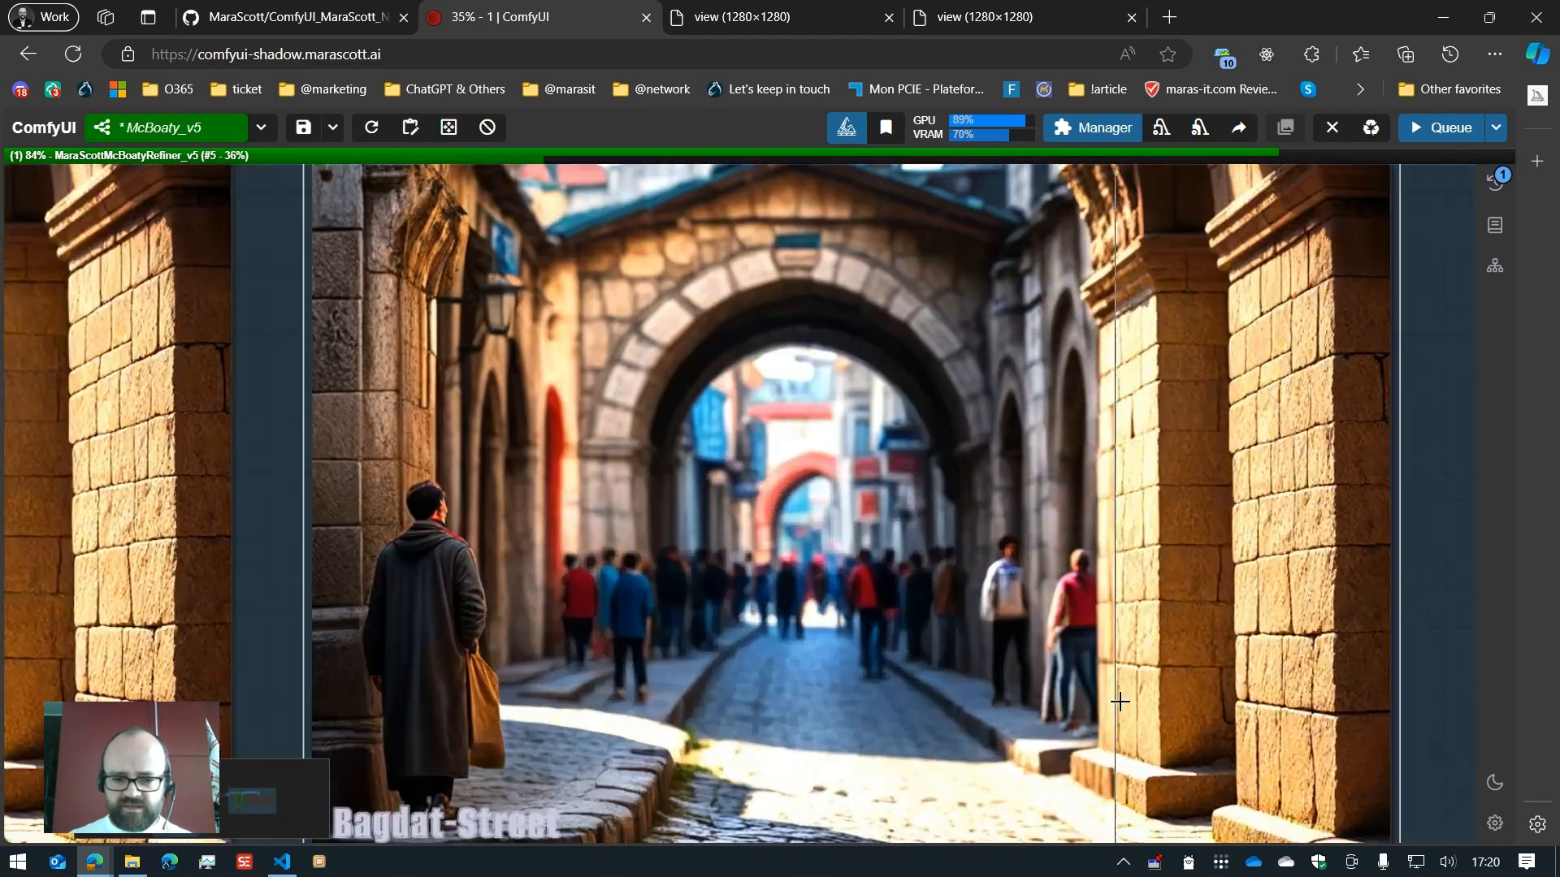
pyautogui.scroll(-5, 955, 597)
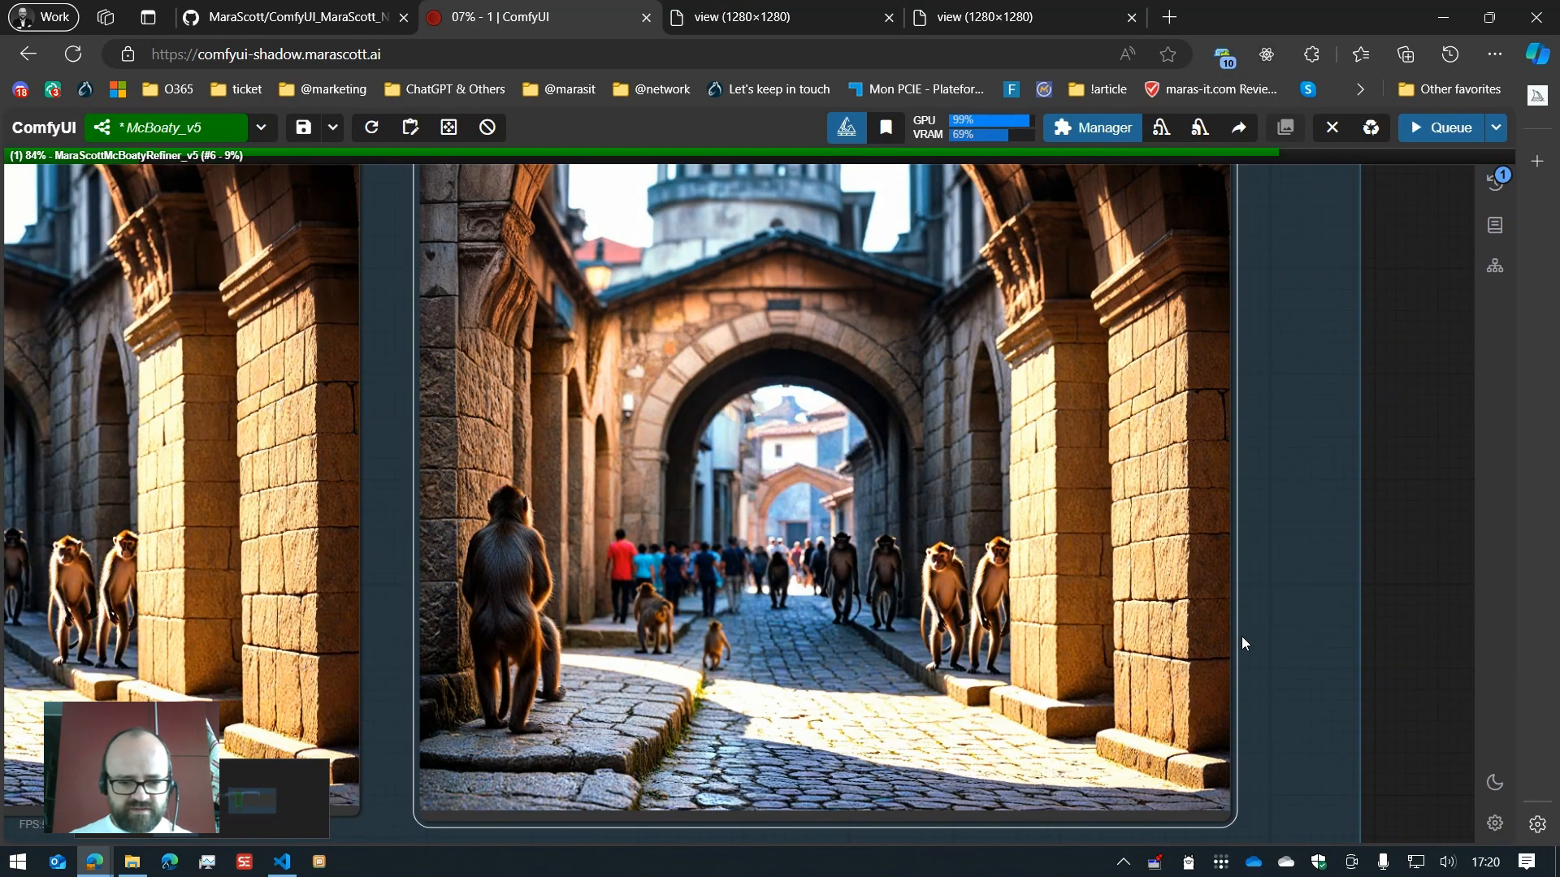
pyautogui.scroll(10, 634, 650)
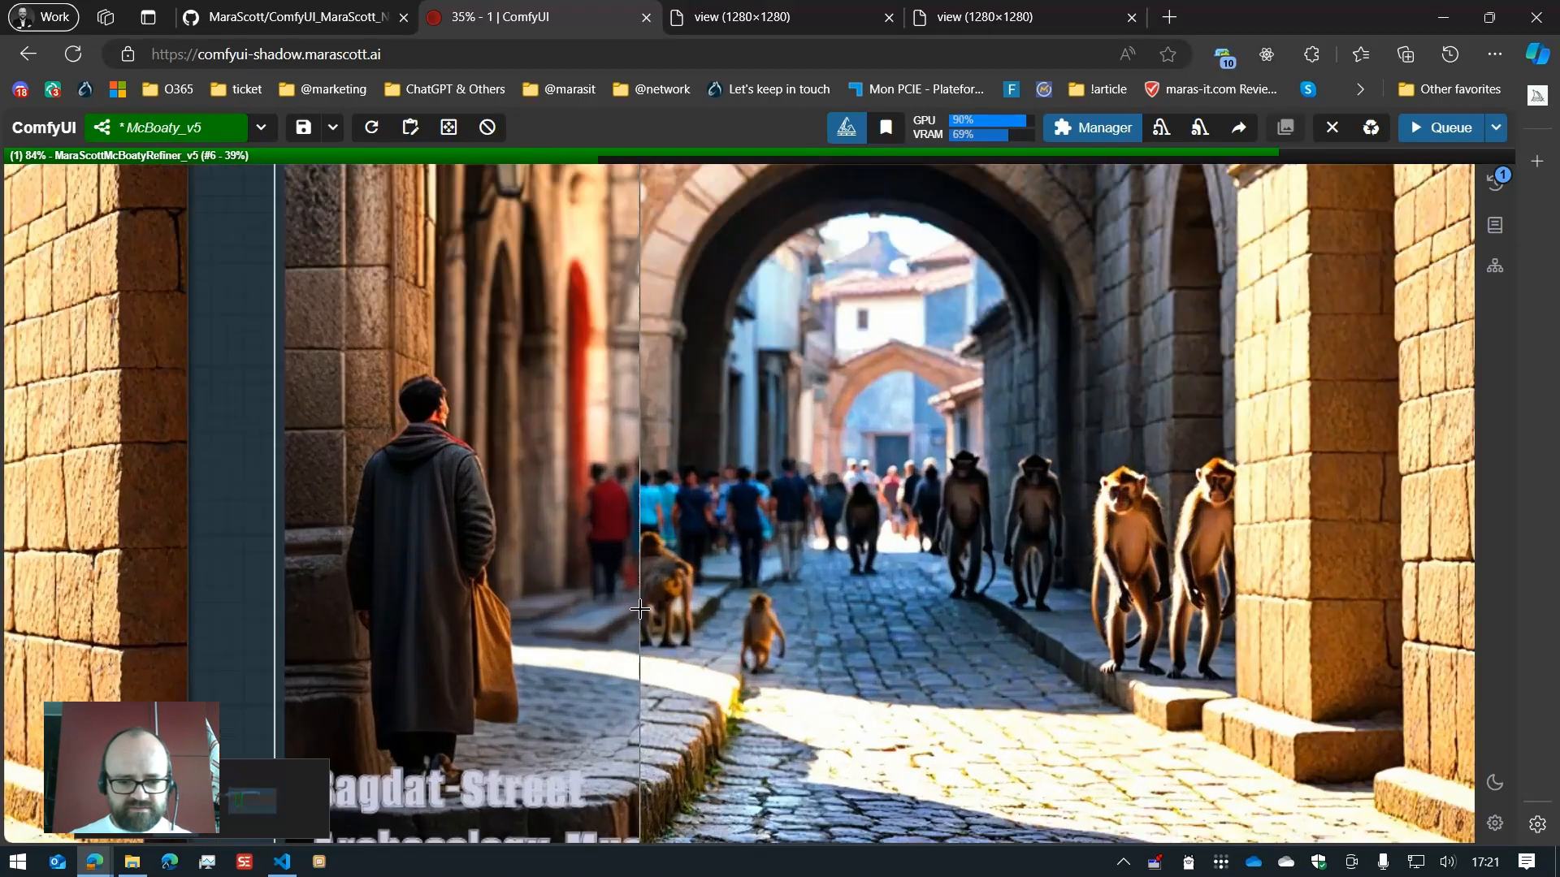
pyautogui.scroll(-10, 708, 504)
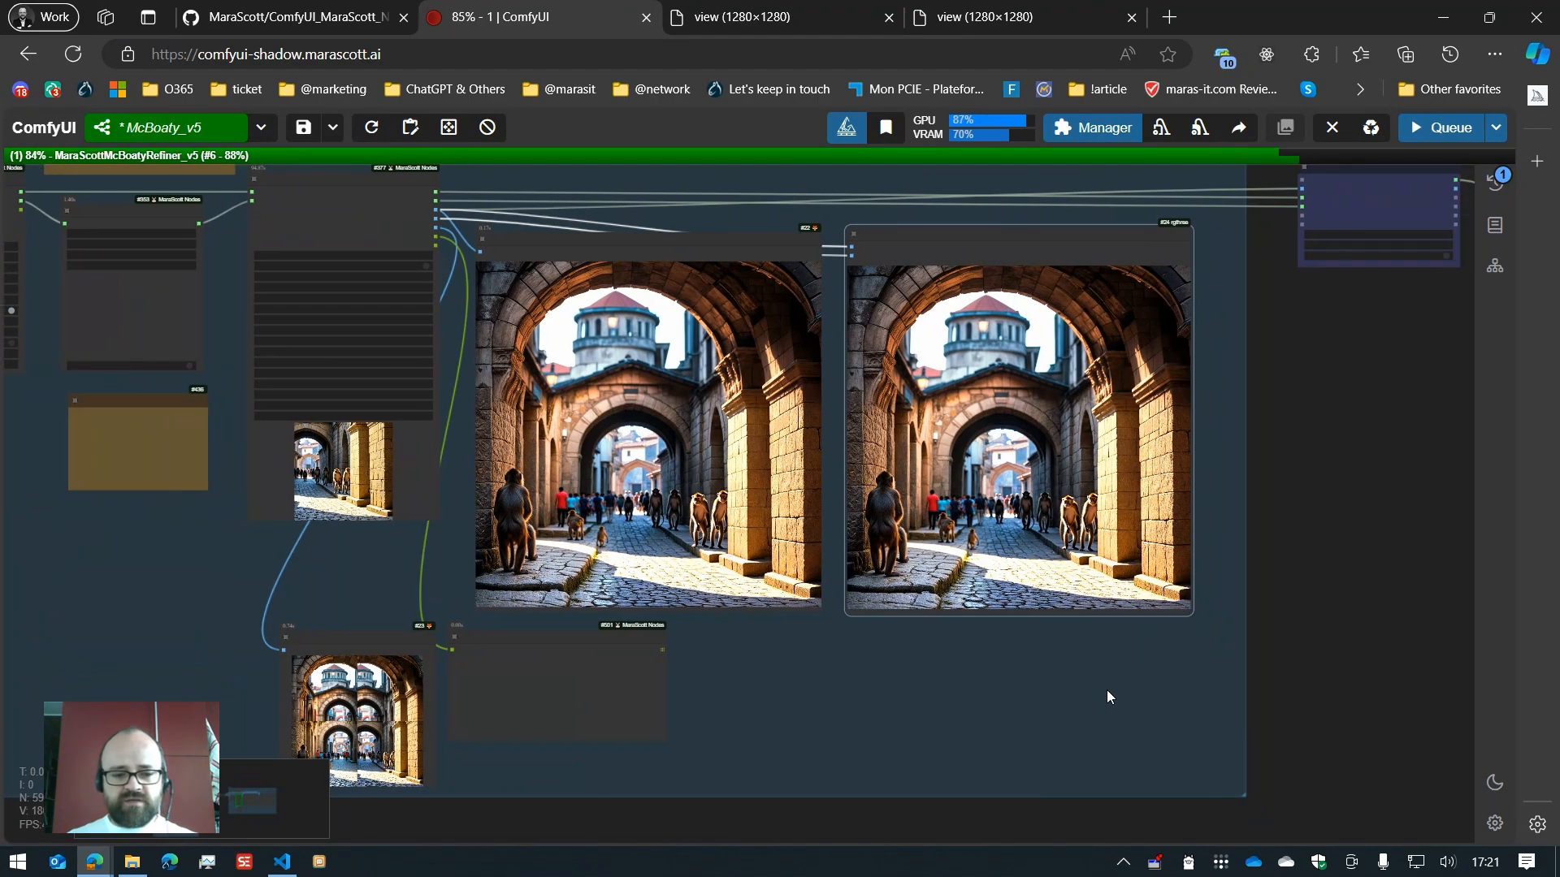
# Step: Review the Tile Prompter's per-tile prompts and denoise values alongside the Upscaler and Refiner nodes
pyautogui.moveTo(1129, 690); pyautogui.dragTo(1147, 714)
pyautogui.moveTo(877, 733); pyautogui.dragTo(1246, 800)
pyautogui.scroll(11, 451, 248)
pyautogui.scroll(2, 452, 248)
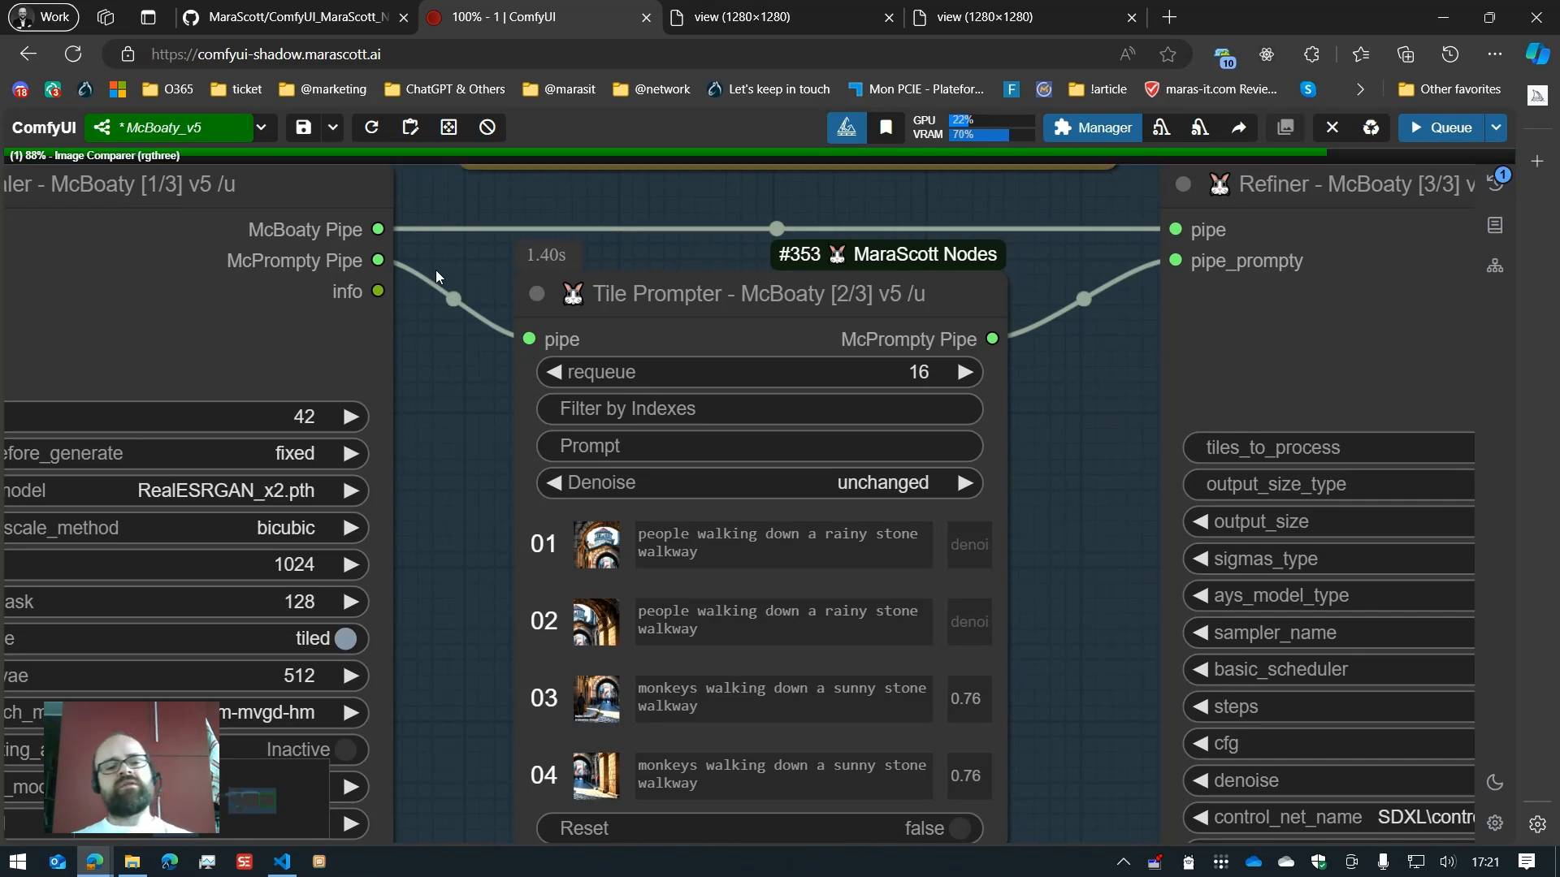
pyautogui.scroll(-4, 436, 271)
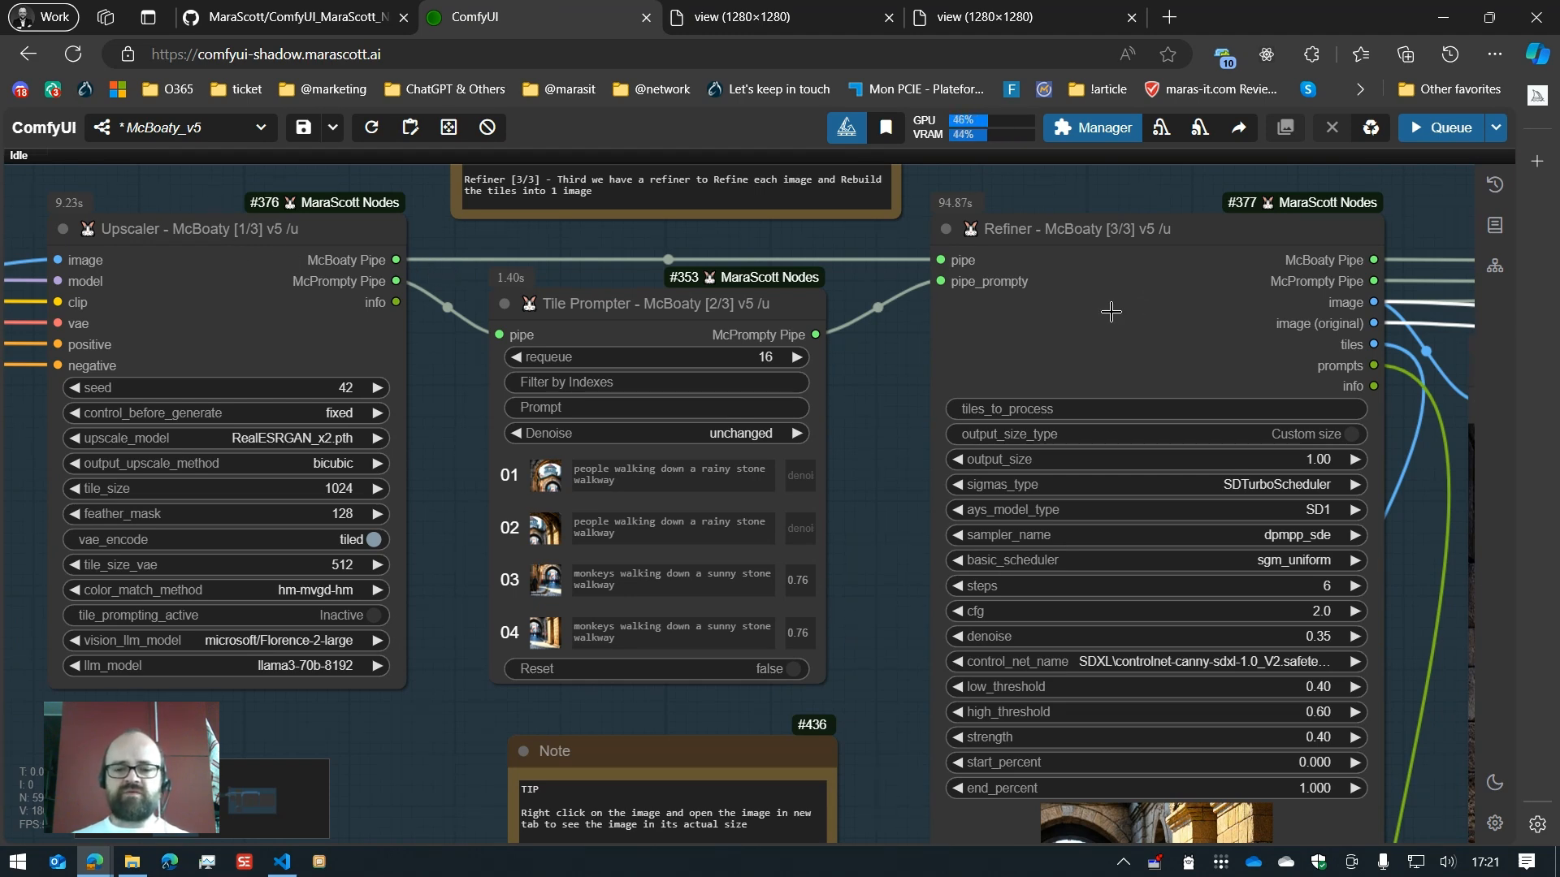
pyautogui.scroll(-2, 1110, 311)
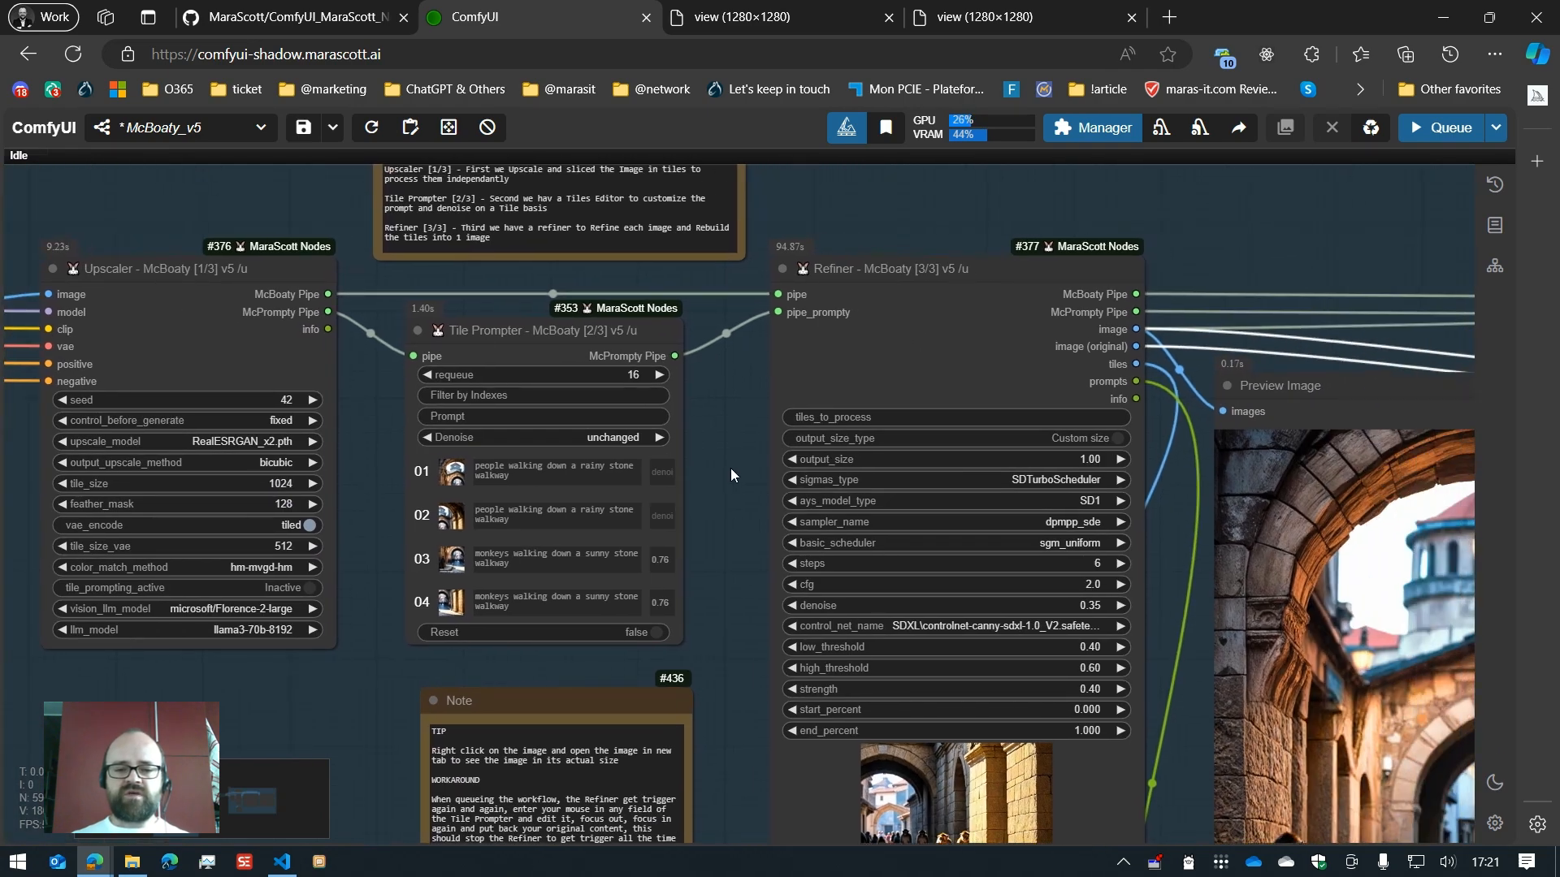
pyautogui.scroll(-4, 732, 475)
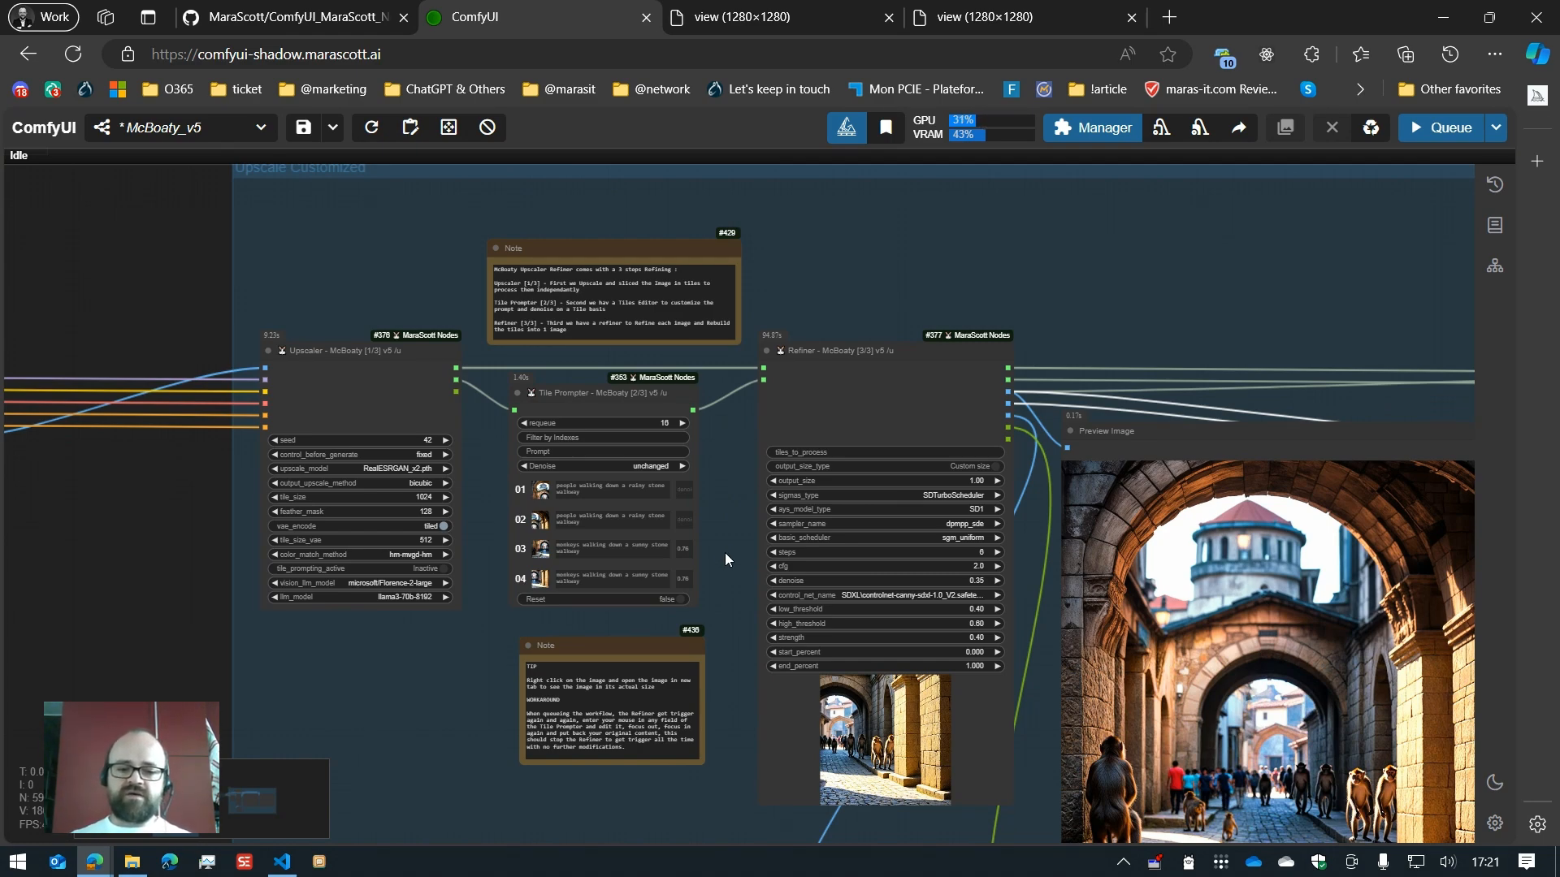
# Step: Inspect the finished image in the Preview Image and Image Comparer nodes of the Upscale Customized group
pyautogui.scroll(4, 725, 606)
pyautogui.moveTo(705, 586); pyautogui.dragTo(165, 400)
pyautogui.moveTo(684, 697); pyautogui.dragTo(410, 636)
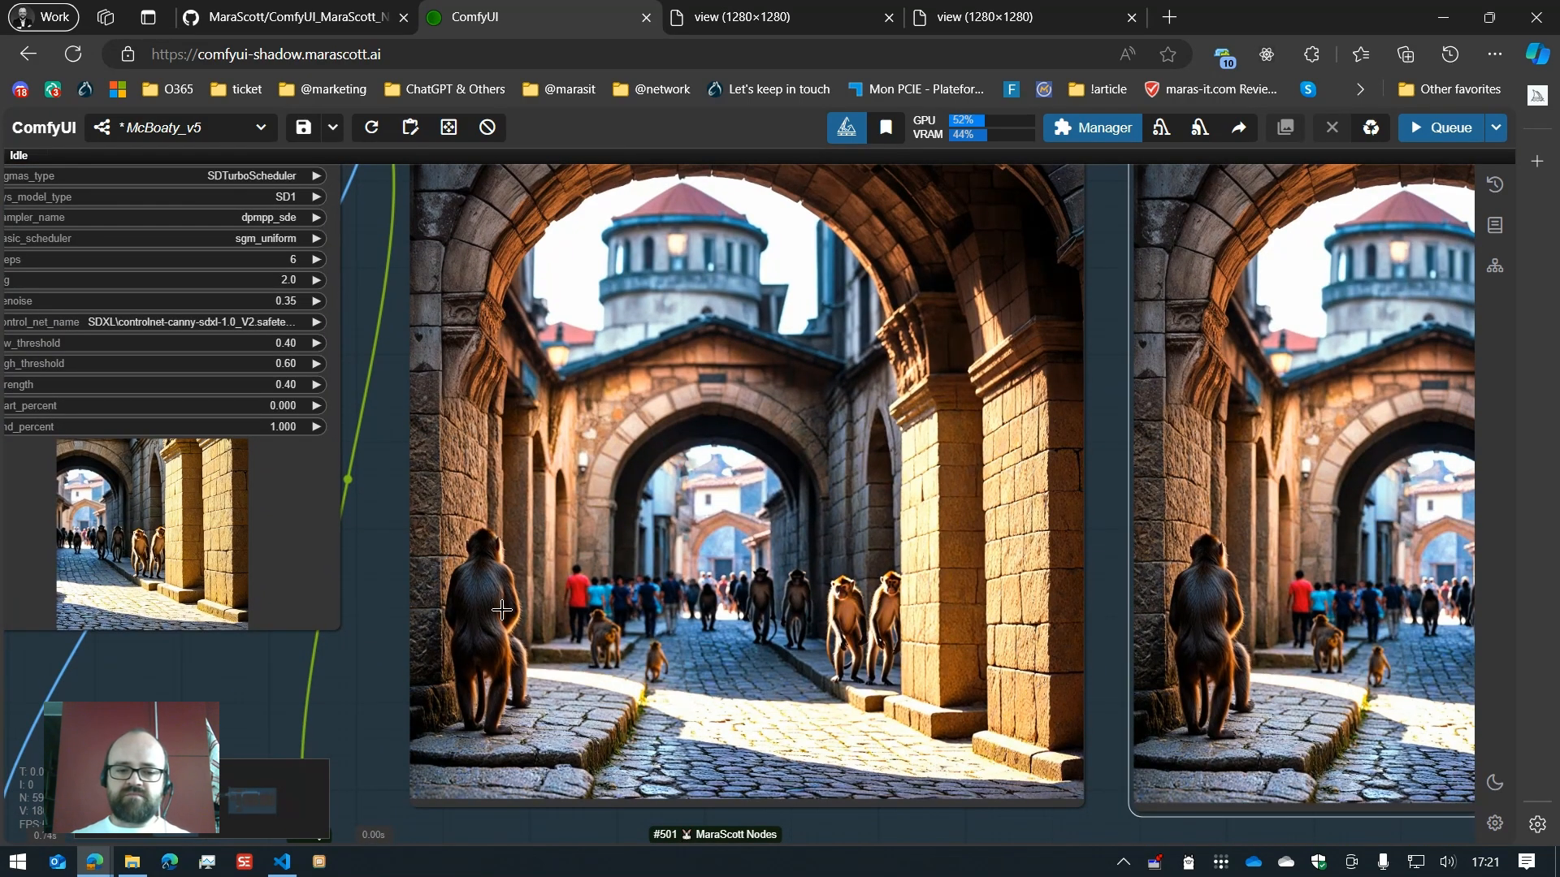
pyautogui.scroll(-3, 559, 669)
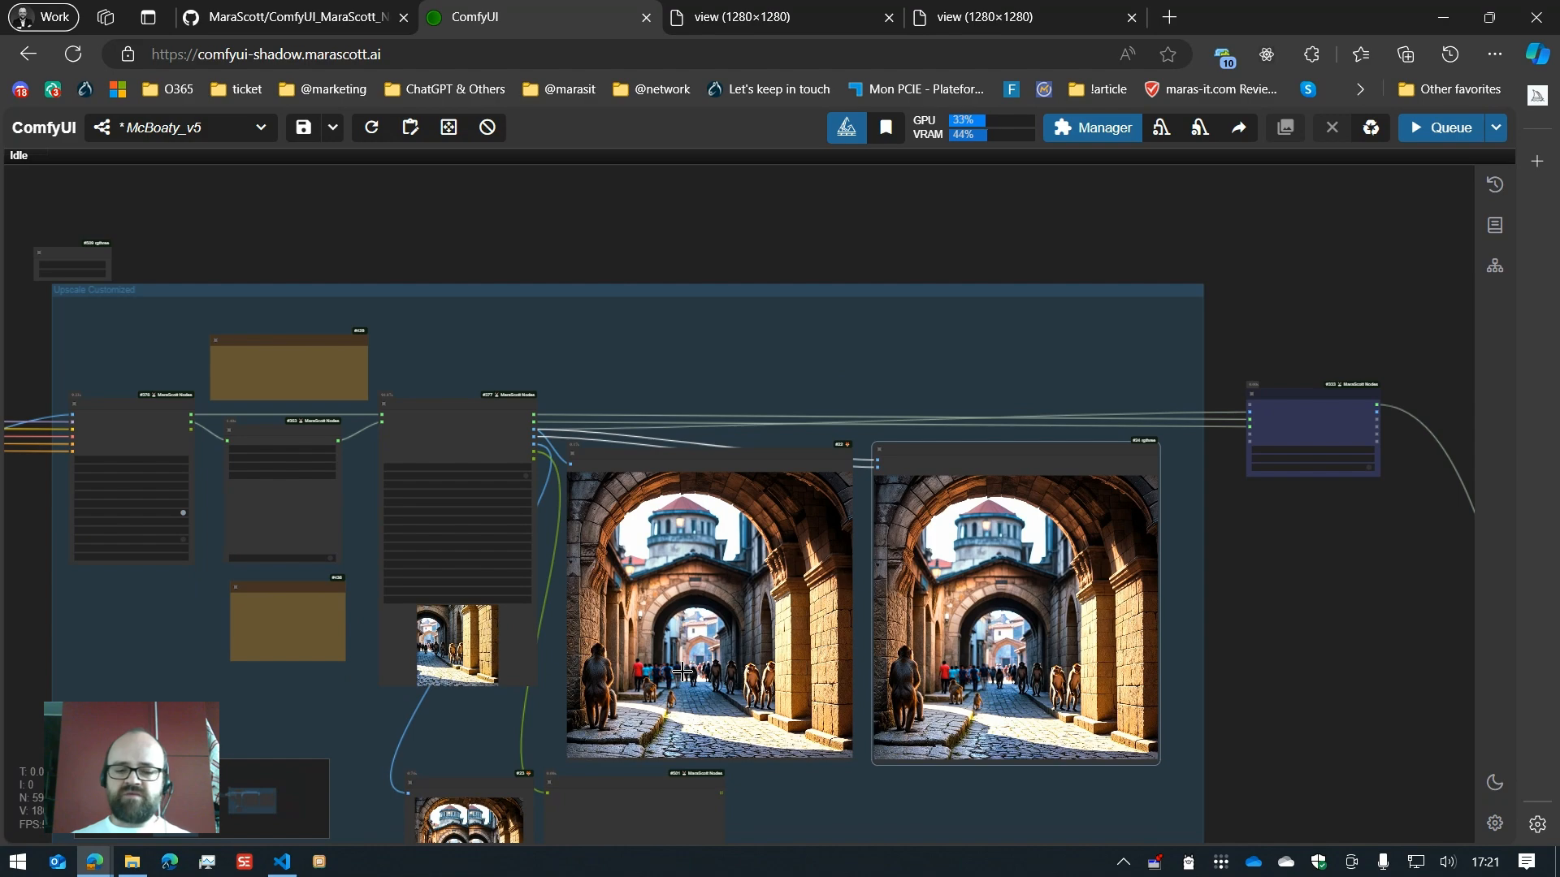
pyautogui.scroll(2, 725, 698)
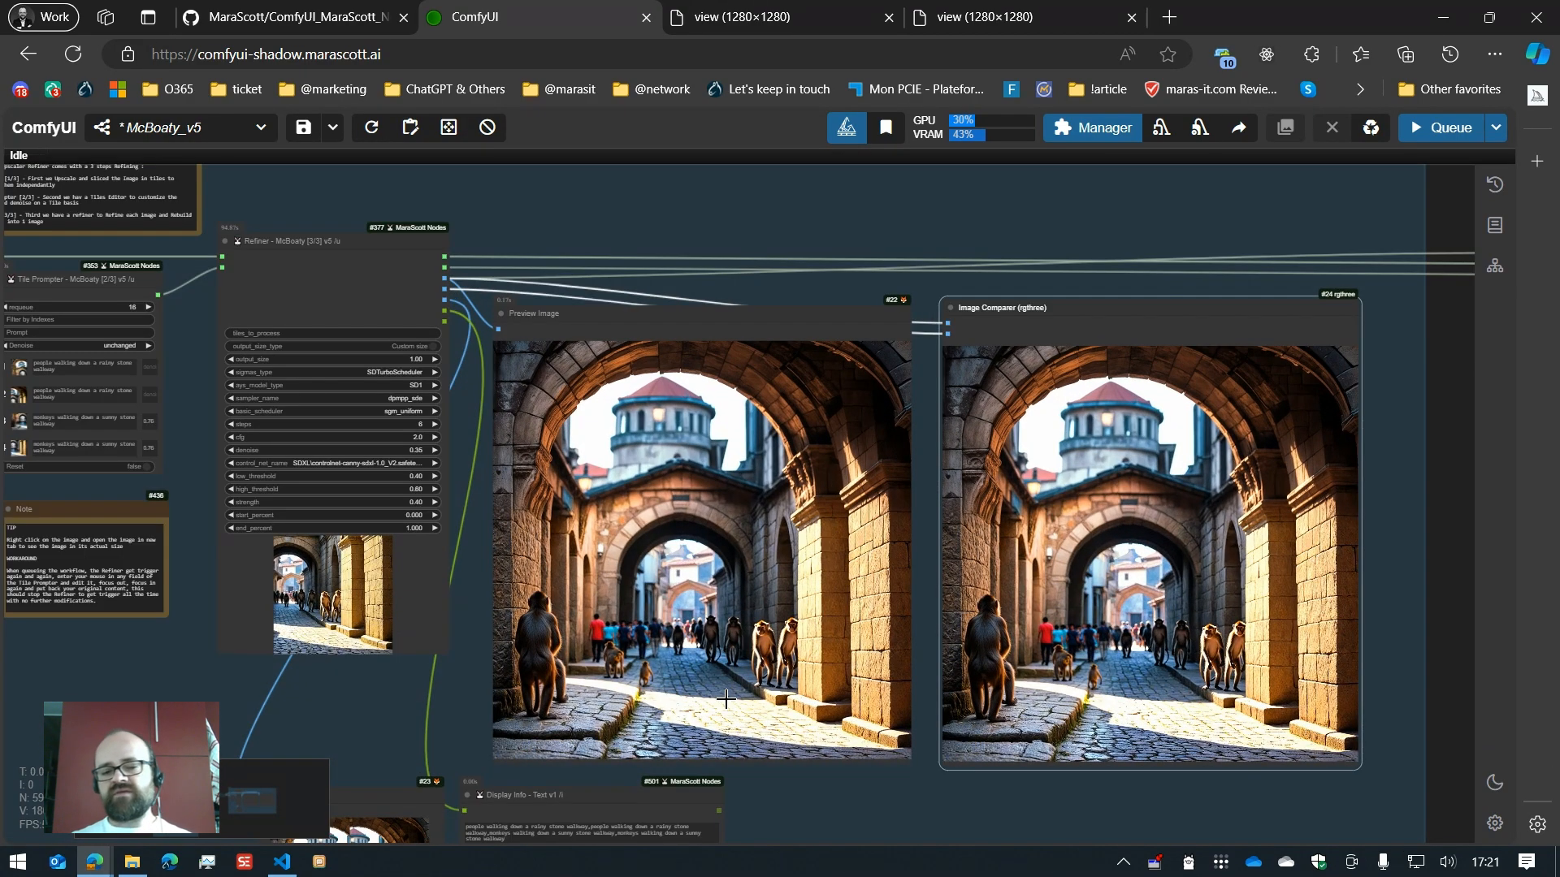
# Step: Examine the output images of the Upscale Automatic group for comparison with the customized result
pyautogui.scroll(-2, 348, 739)
pyautogui.moveTo(347, 739); pyautogui.dragTo(971, 159)
pyautogui.scroll(-4, 1025, 706)
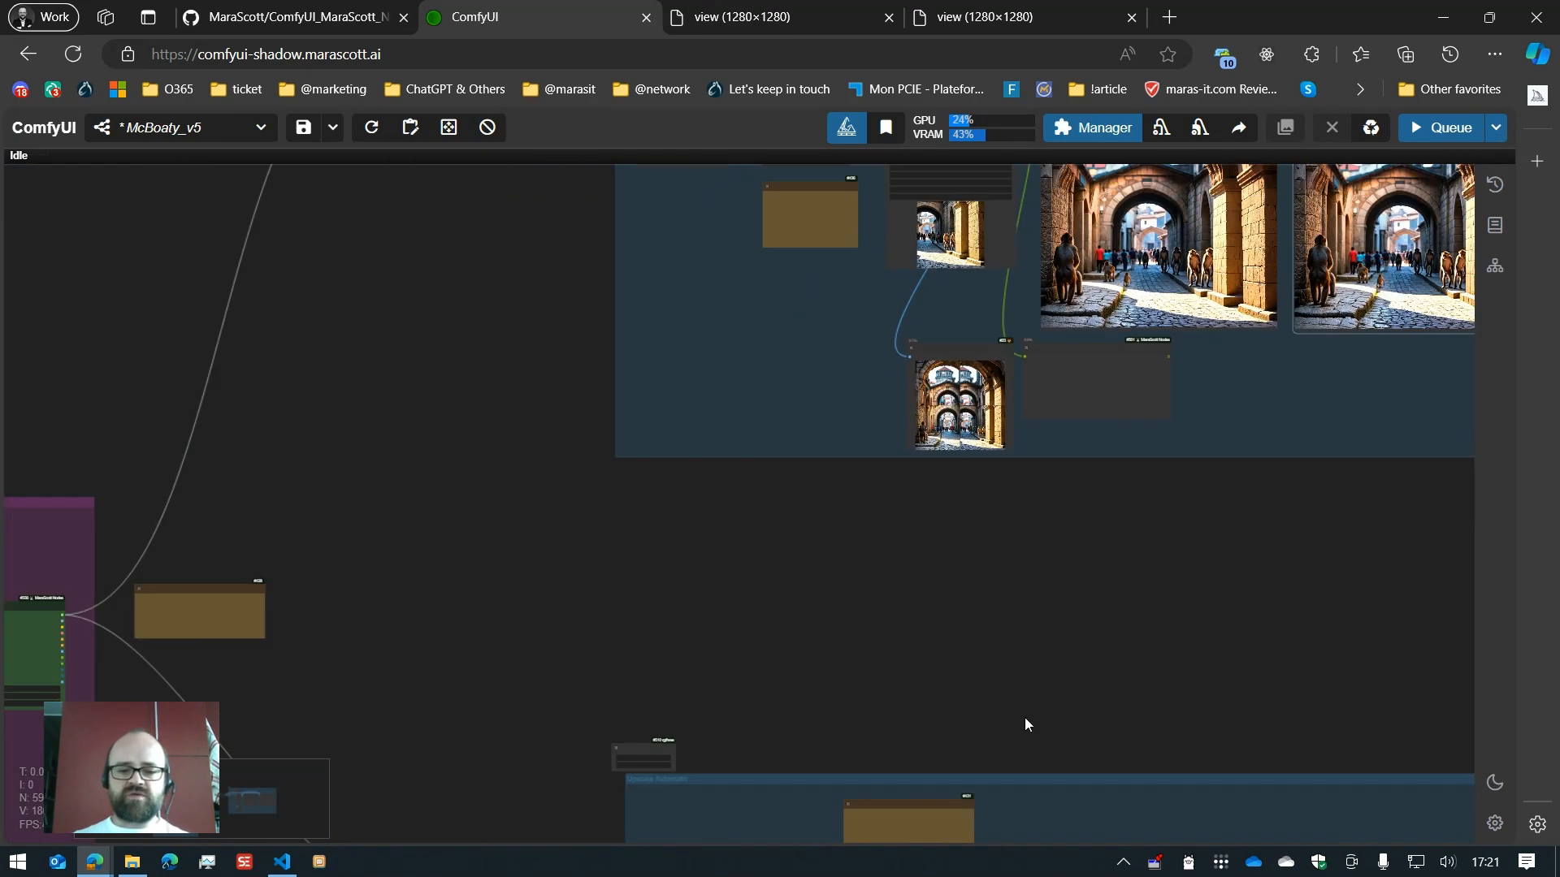
pyautogui.moveTo(1025, 705); pyautogui.dragTo(871, 295)
pyautogui.scroll(6, 940, 816)
pyautogui.moveTo(1071, 814); pyautogui.dragTo(860, 675)
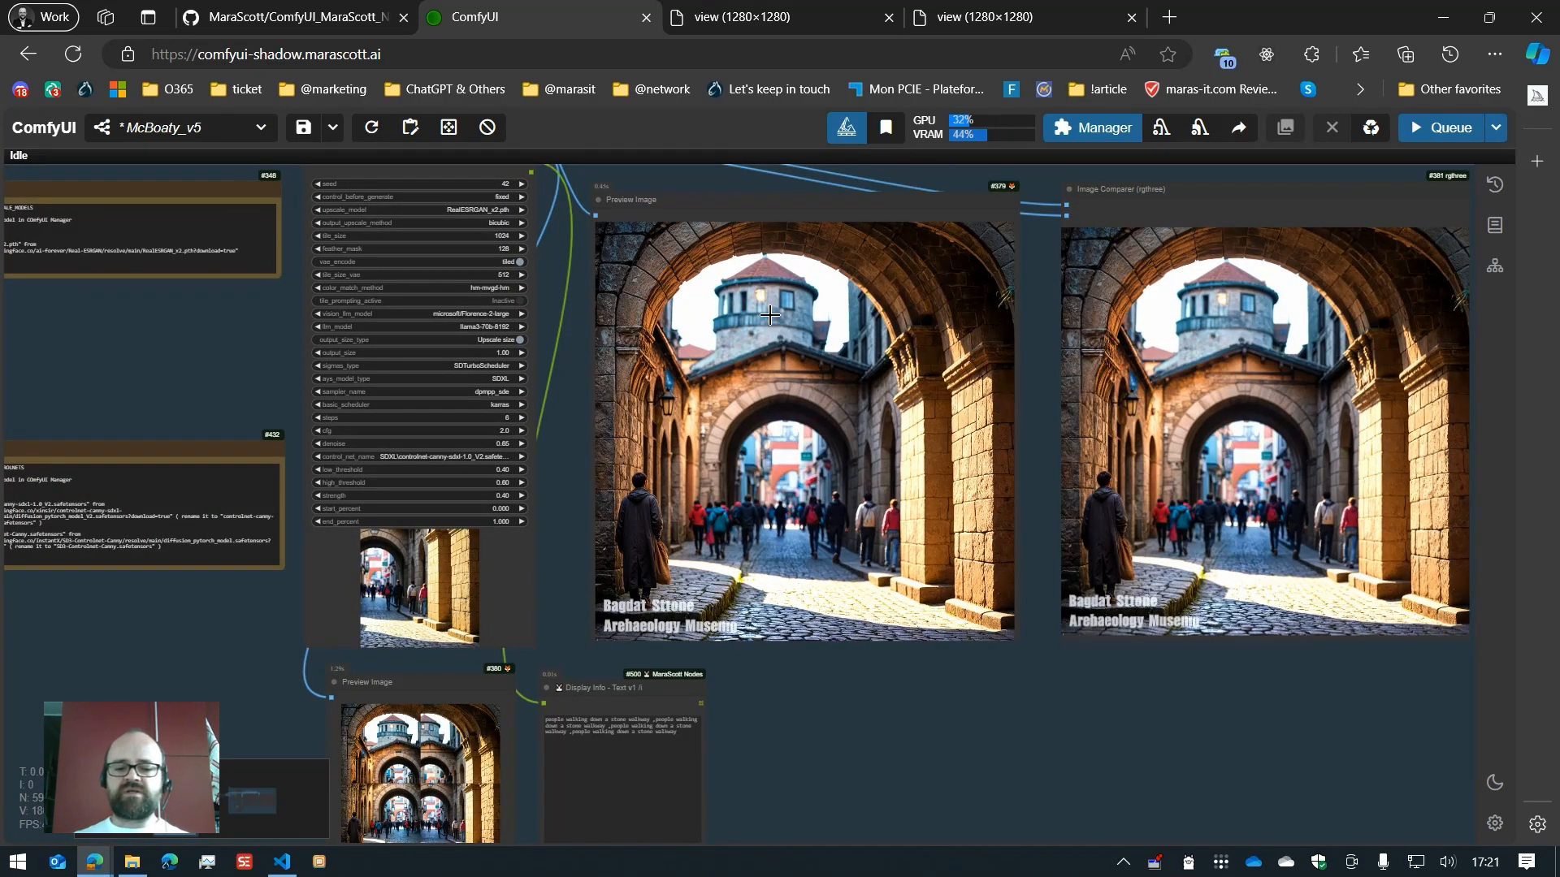
pyautogui.scroll(-5, 772, 317)
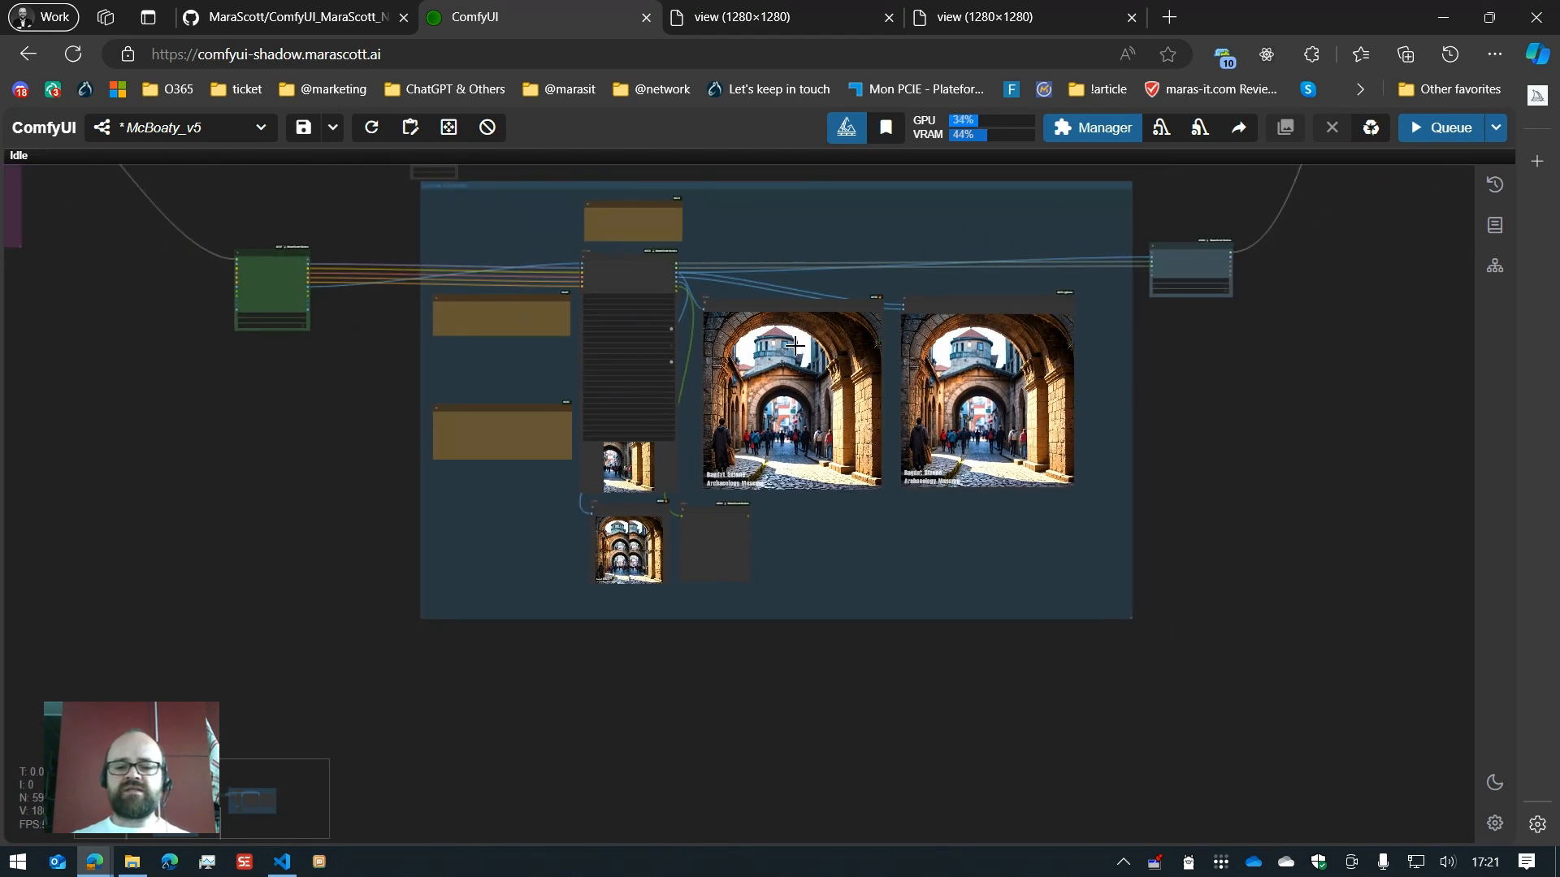
pyautogui.scroll(7, 795, 346)
pyautogui.scroll(-5, 781, 293)
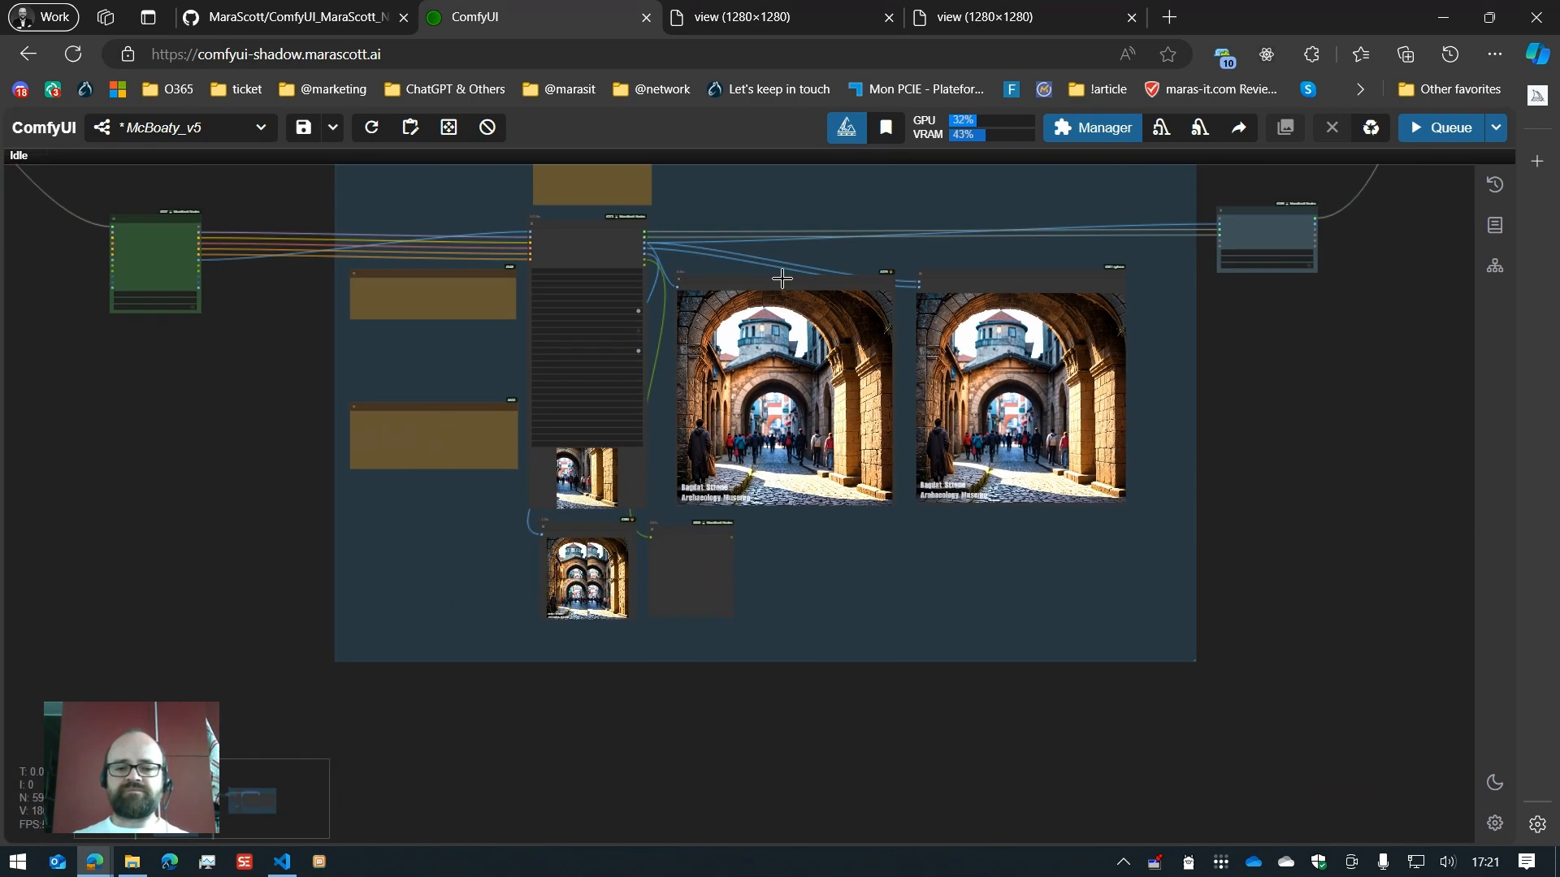
pyautogui.scroll(3, 791, 236)
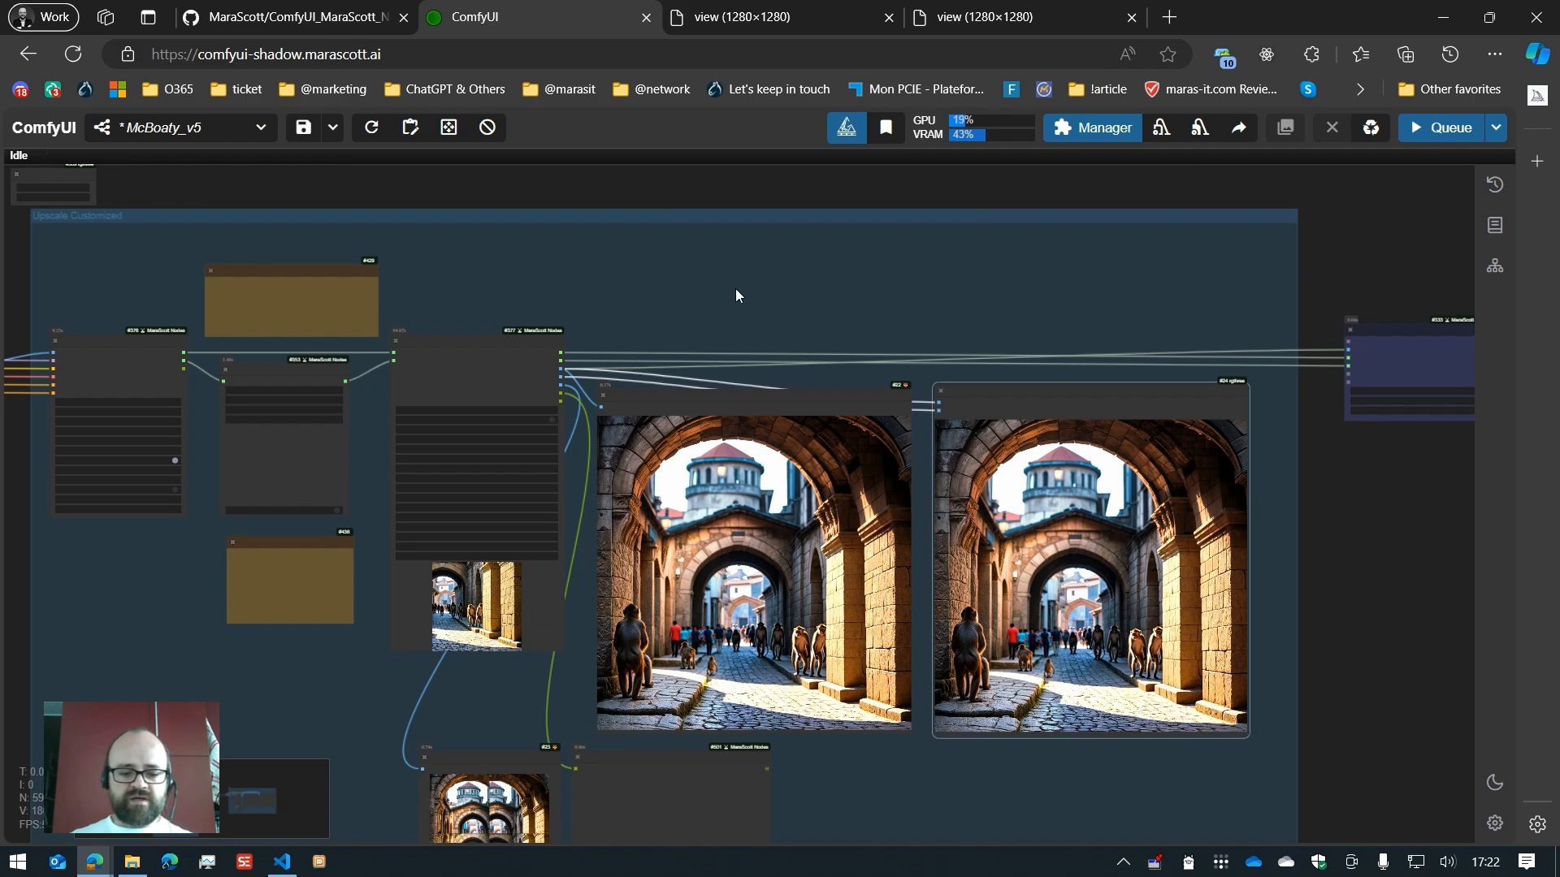
# Step: Examine how the McBoaty Pipe and McPrompty Pipe link the Upscaler, Tile Prompter and Refiner nodes
pyautogui.scroll(5, 734, 299)
pyautogui.scroll(-4, 753, 313)
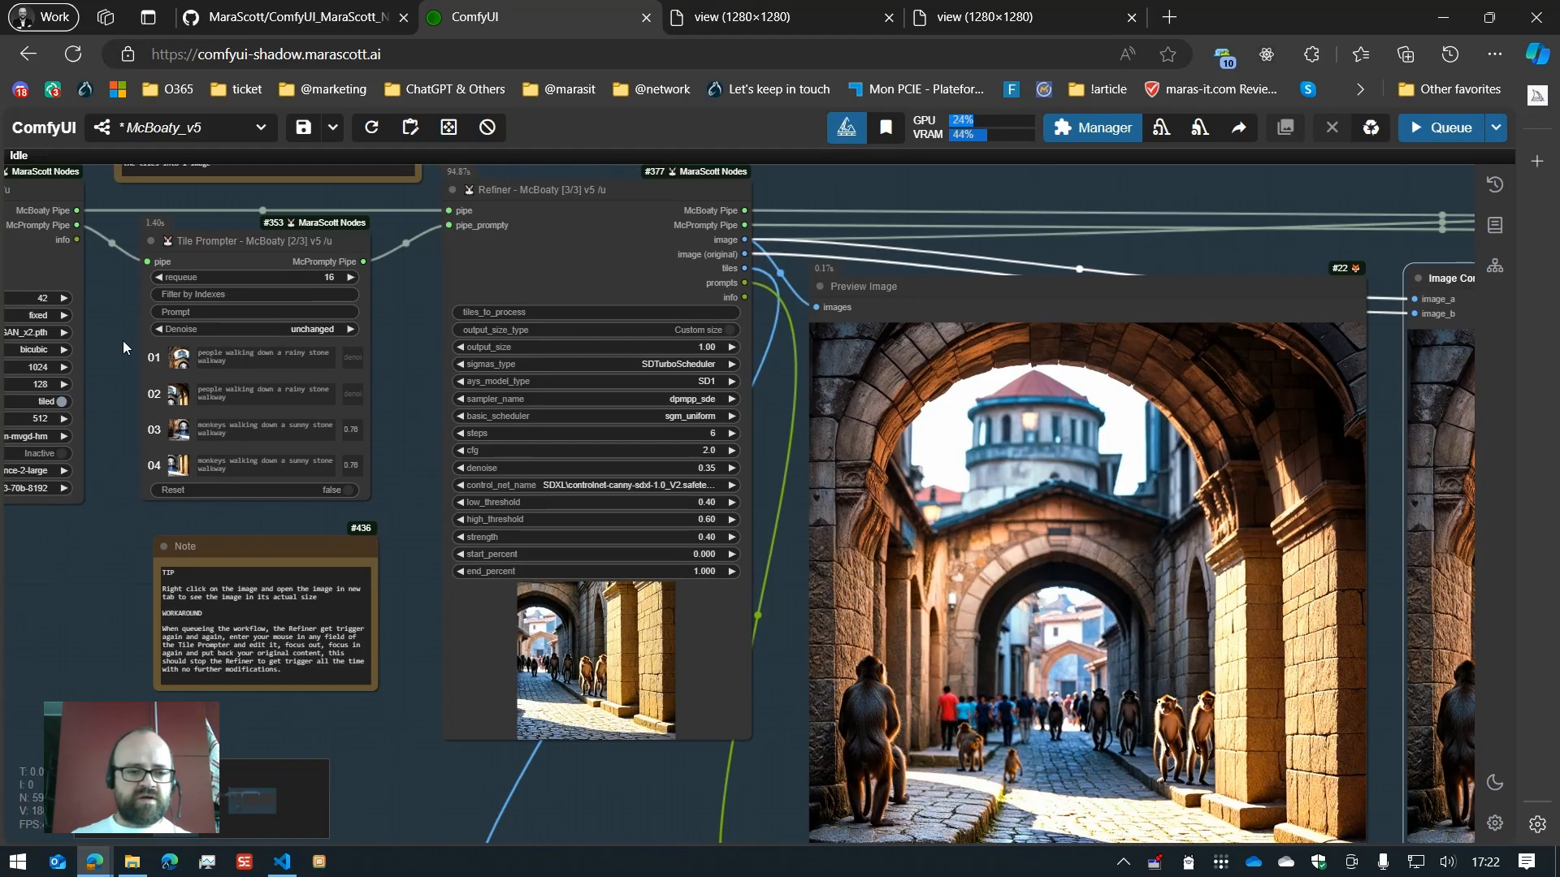
pyautogui.moveTo(124, 340); pyautogui.dragTo(378, 493)
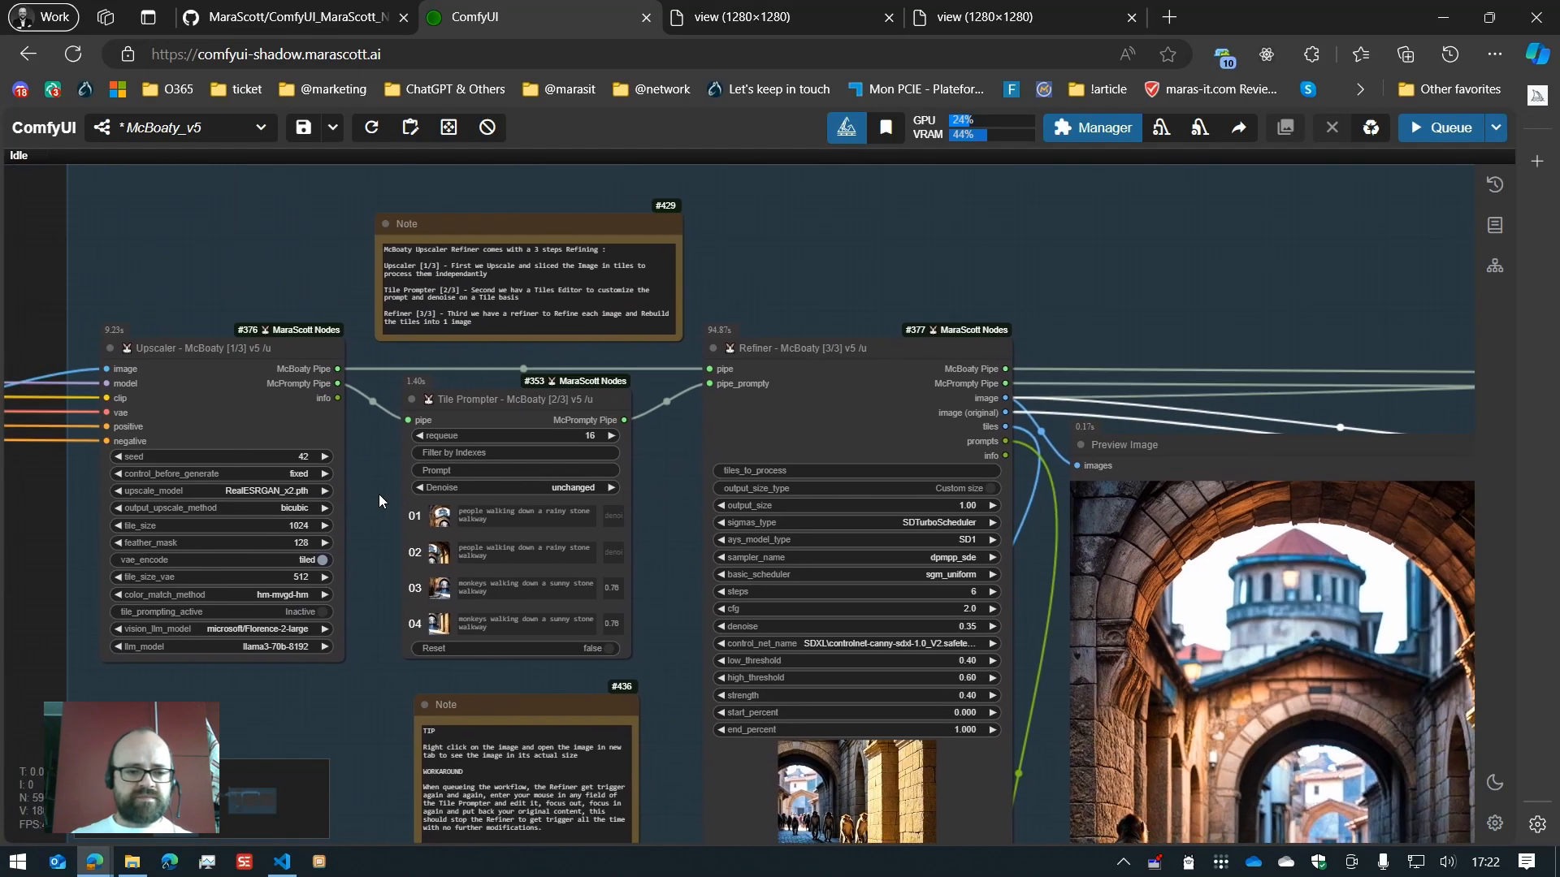
pyautogui.scroll(3, 311, 318)
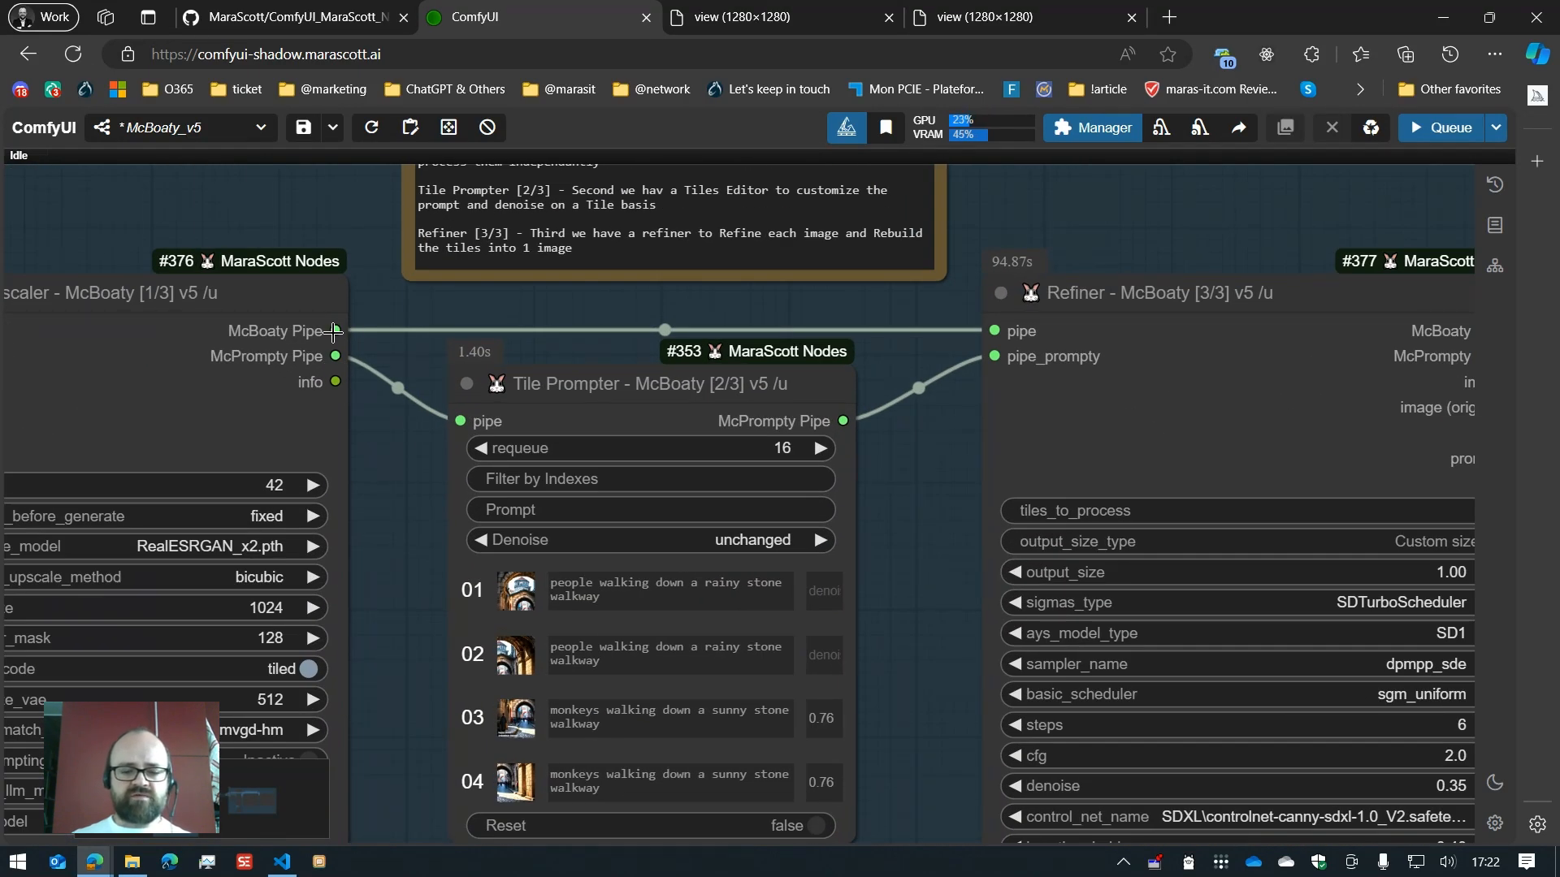
pyautogui.scroll(-4, 1007, 350)
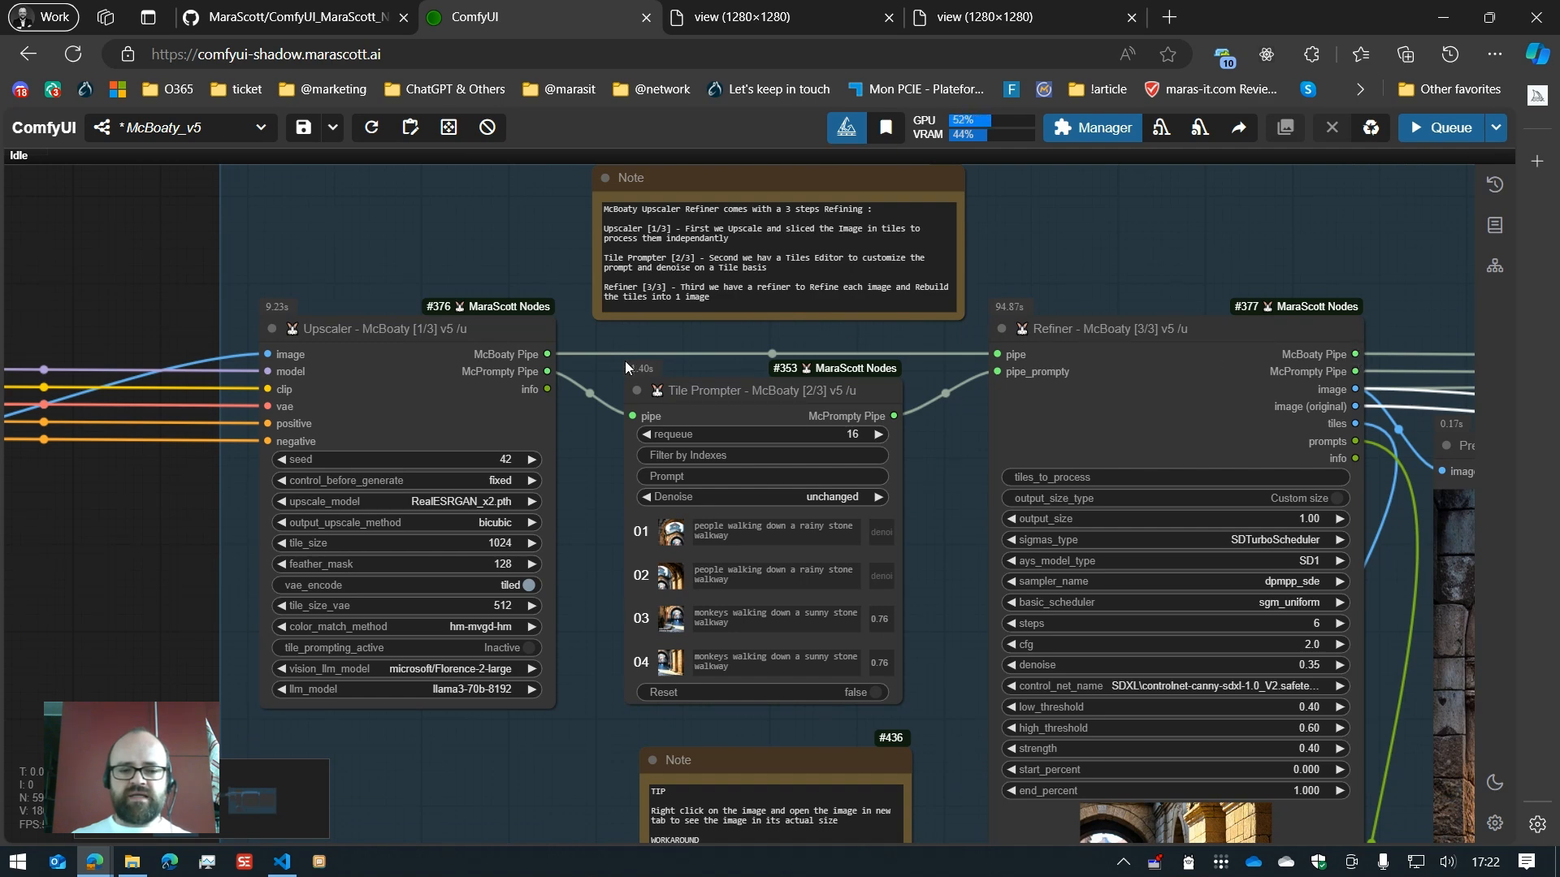
pyautogui.scroll(5, 542, 417)
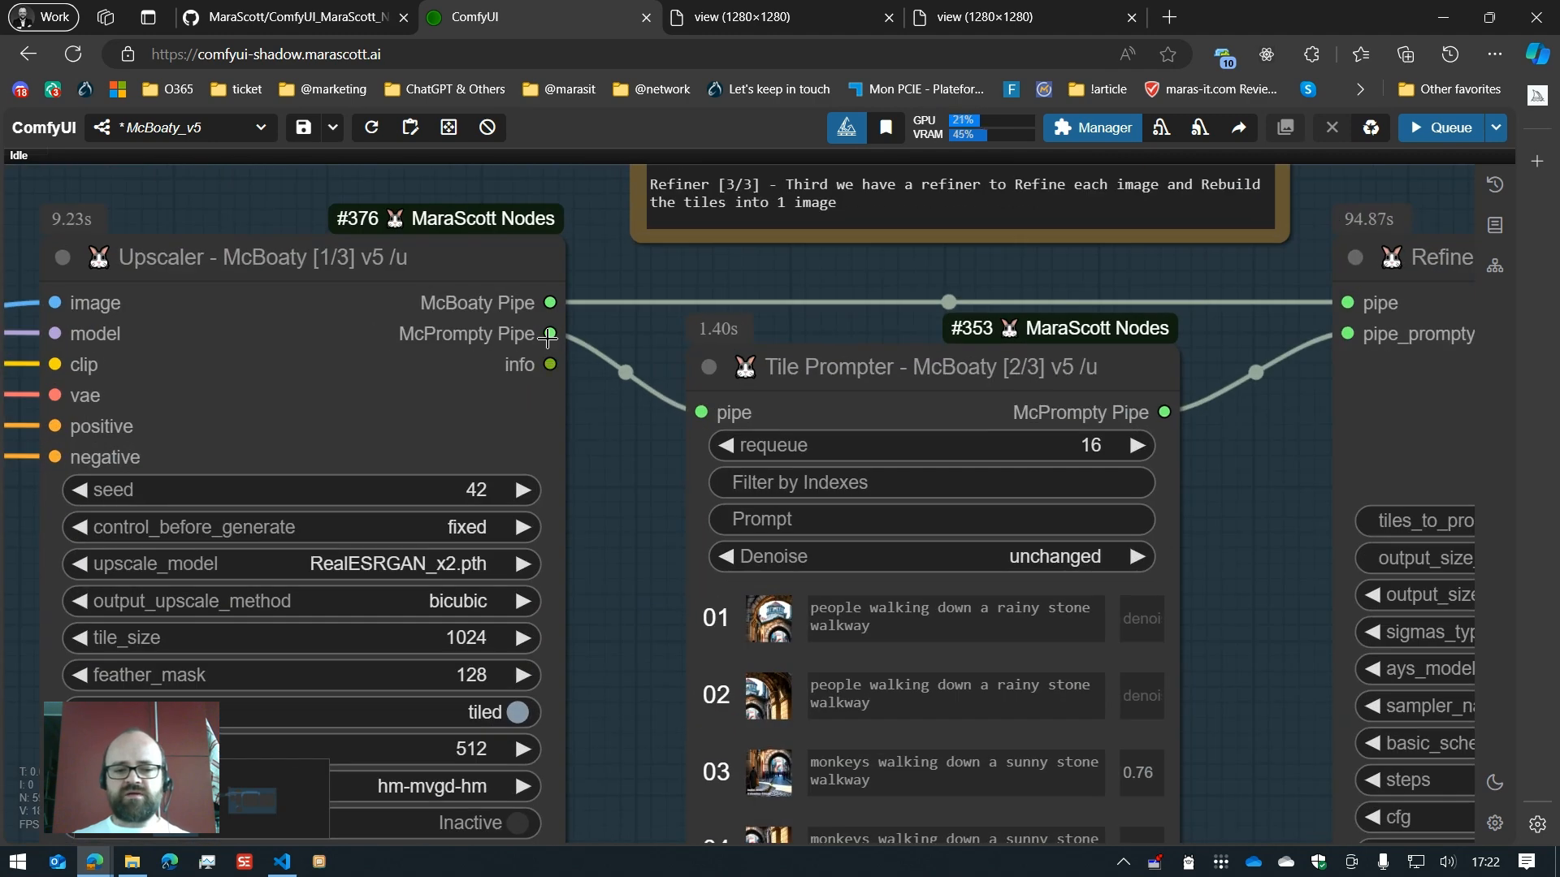
pyautogui.scroll(-4, 621, 445)
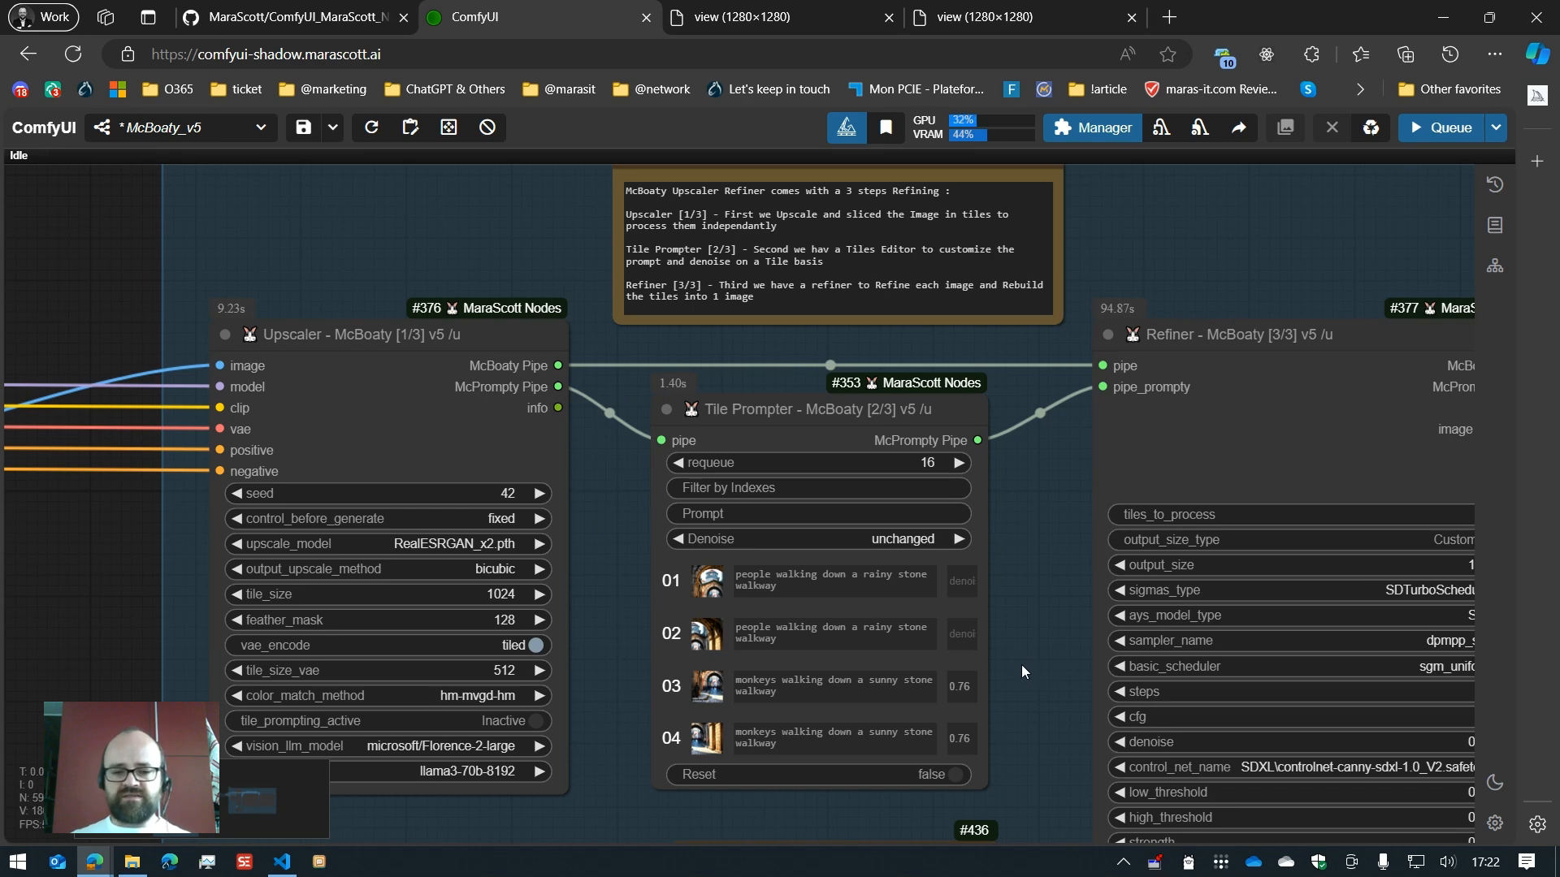
pyautogui.moveTo(1027, 669); pyautogui.dragTo(934, 577)
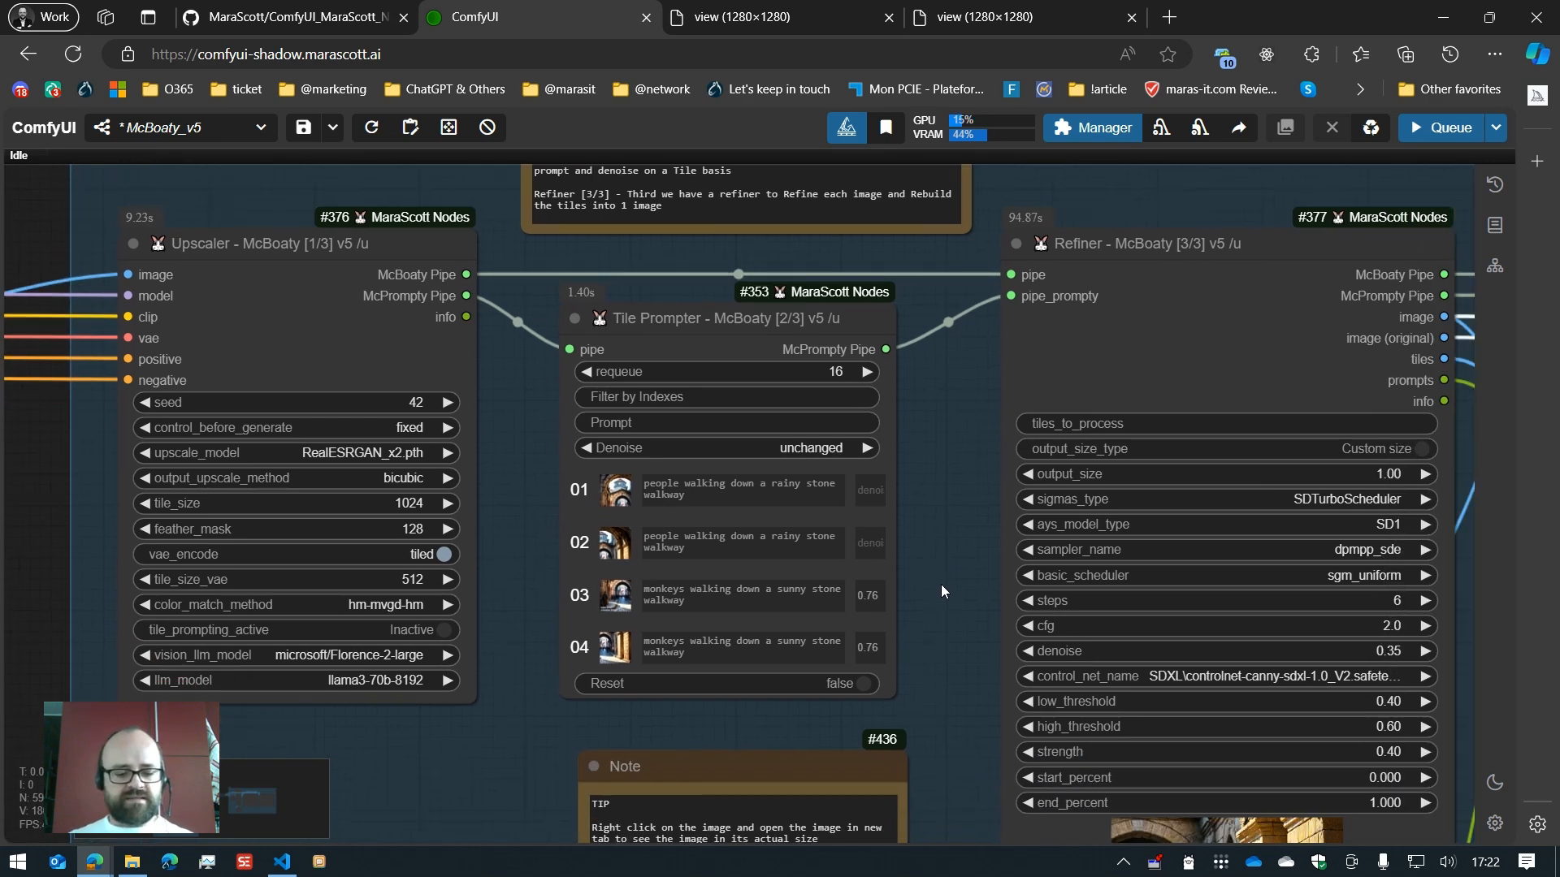
# Step: Review the Large Refiner node's settings and output in the Upscale Automatic group, and bring the Upscale Customized group back into view
pyautogui.scroll(-10, 941, 583)
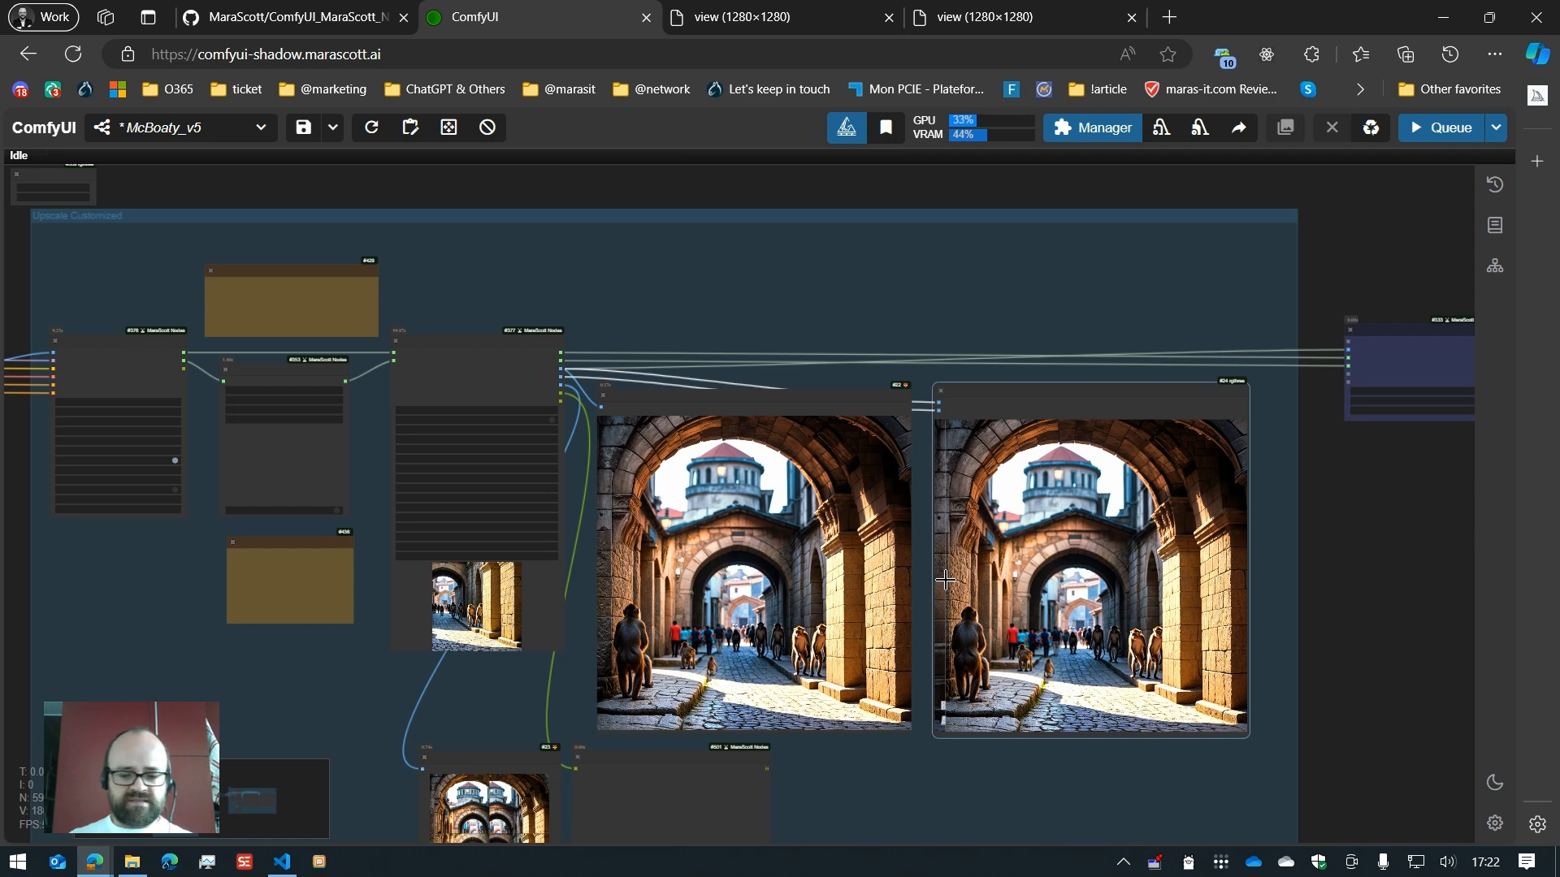
pyautogui.scroll(-5, 945, 579)
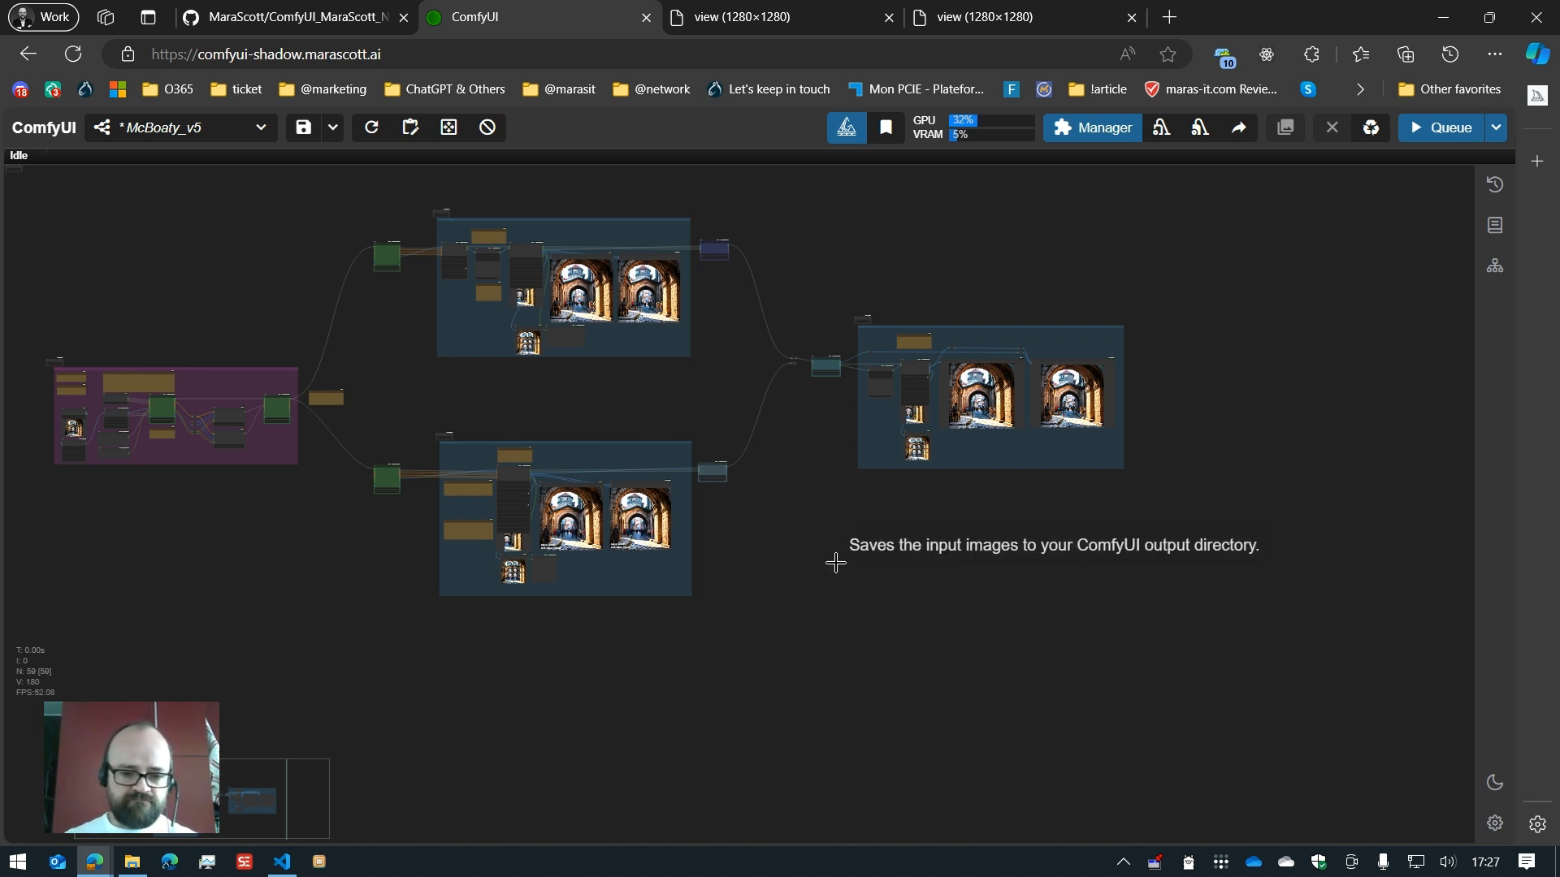
pyautogui.scroll(10, 715, 519)
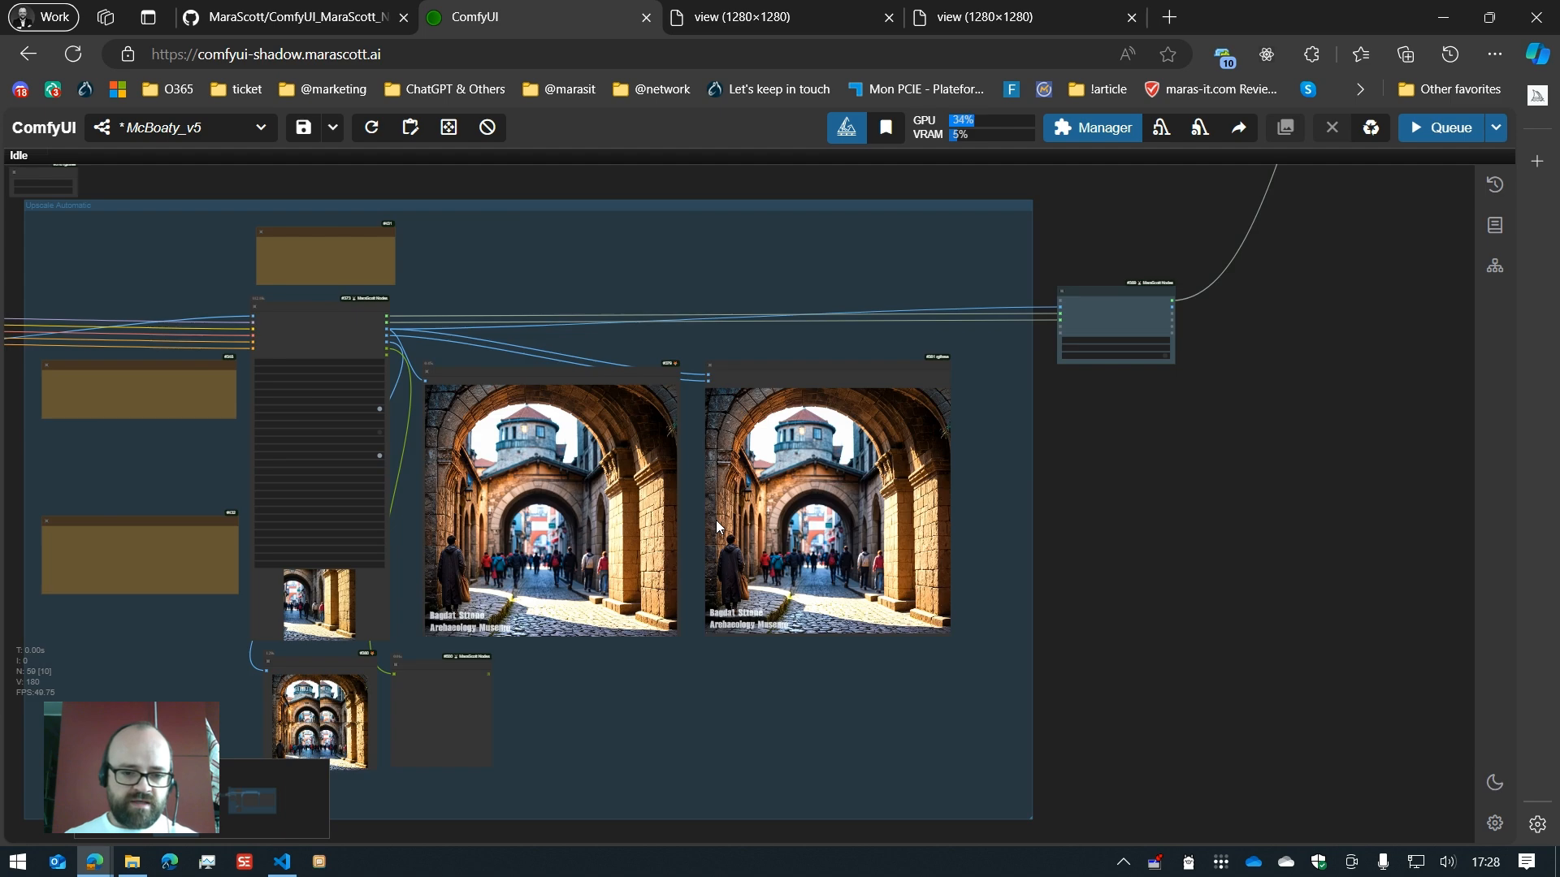
pyautogui.scroll(3, 268, 323)
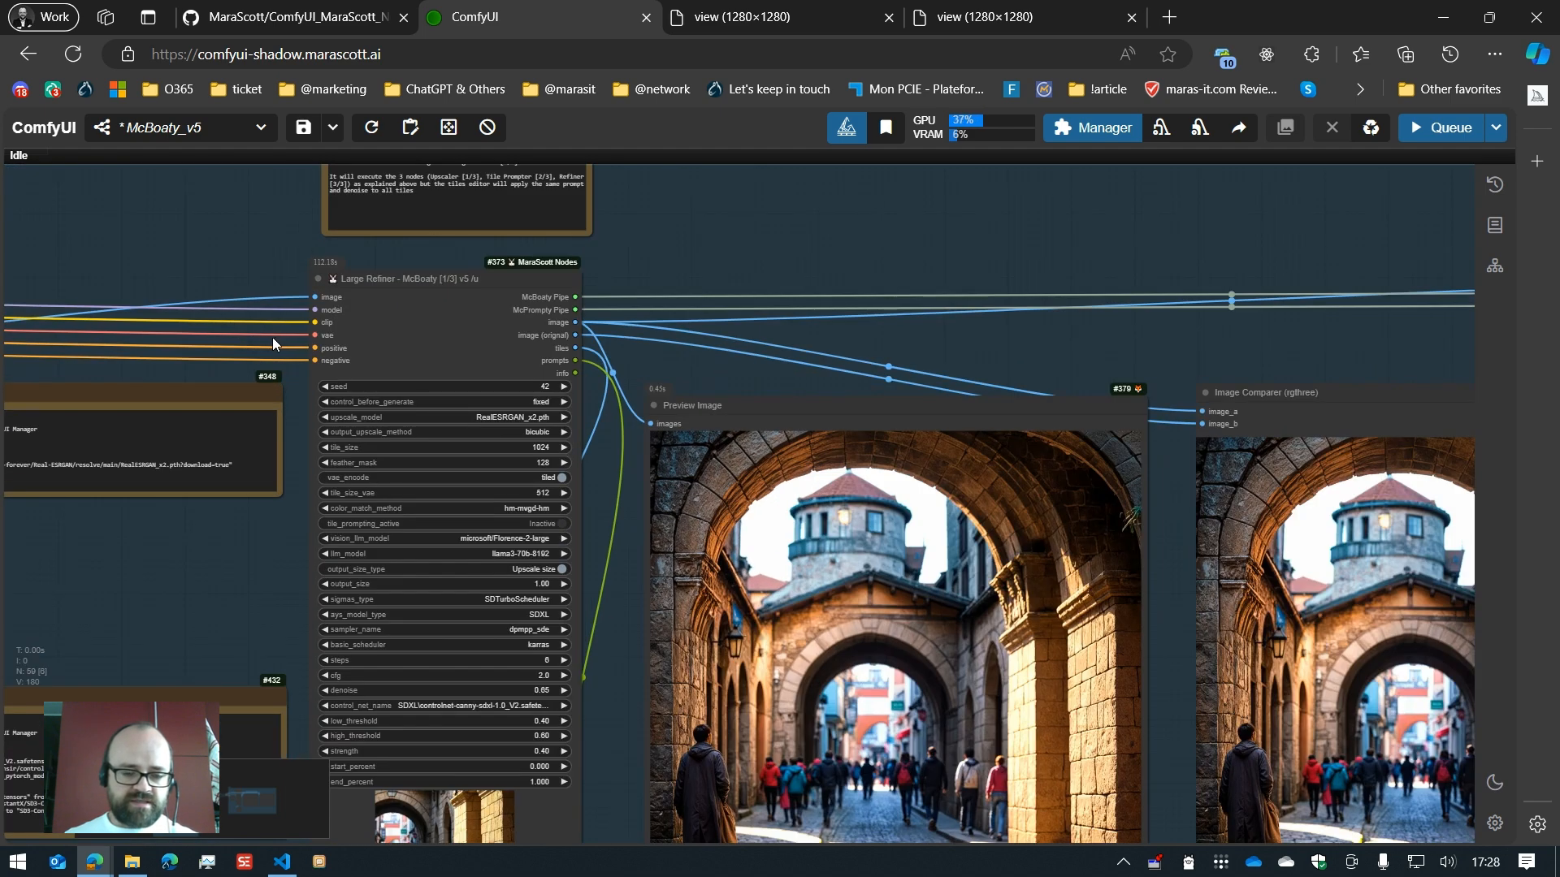
pyautogui.scroll(-2, 271, 337)
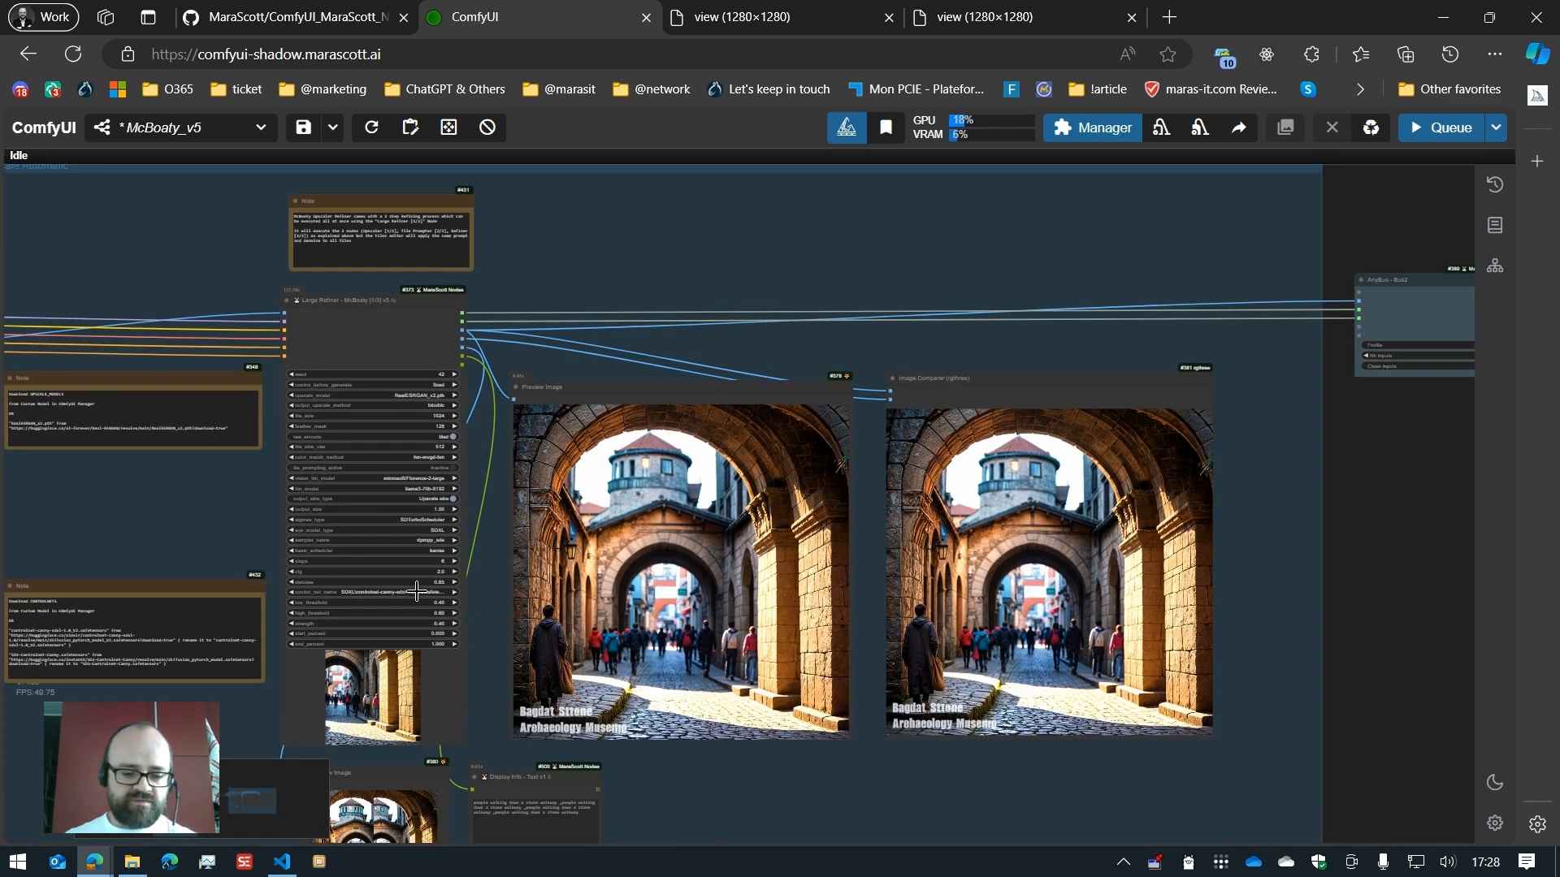
pyautogui.press('2')
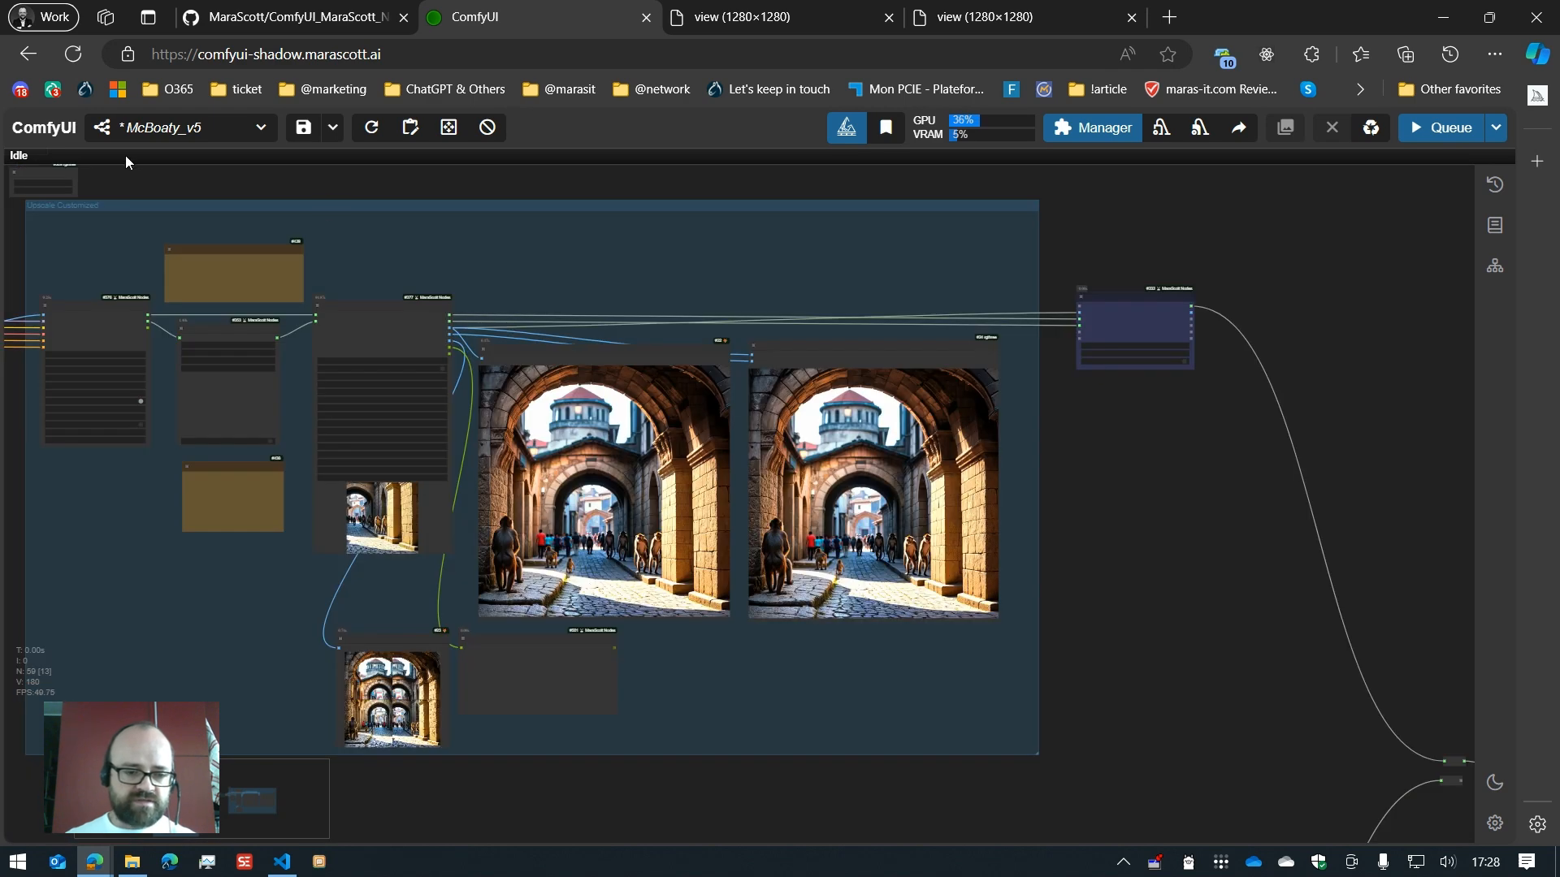
# Step: Trace how the Upscale Customized and Upscale Automatic bus outputs lead into the AnyBus node feeding the second-pass upscale group
pyautogui.scroll(3, 105, 275)
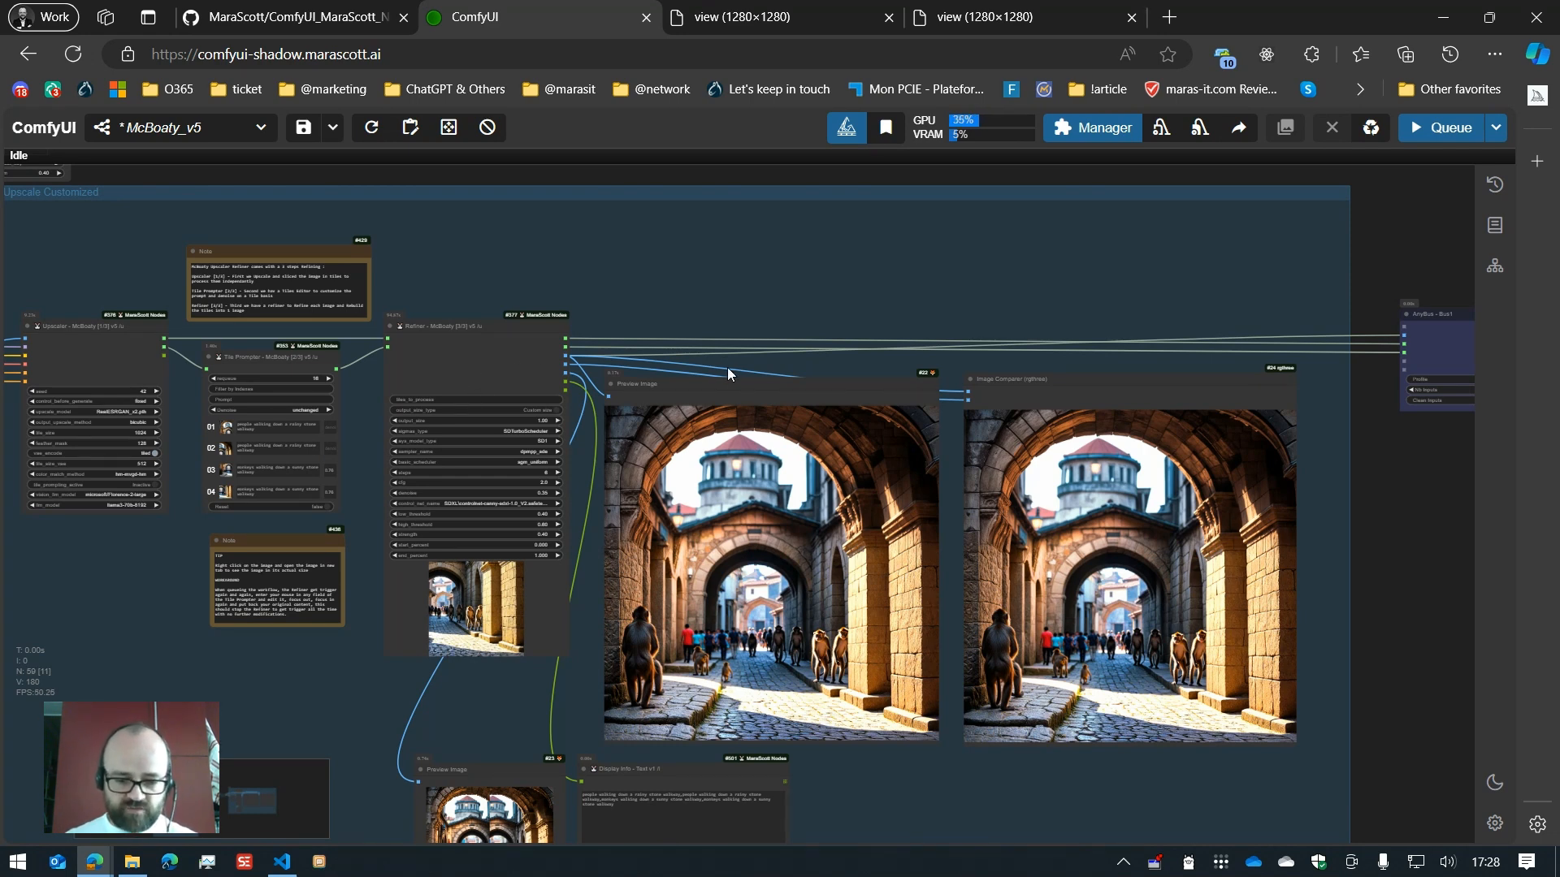
pyautogui.press('1')
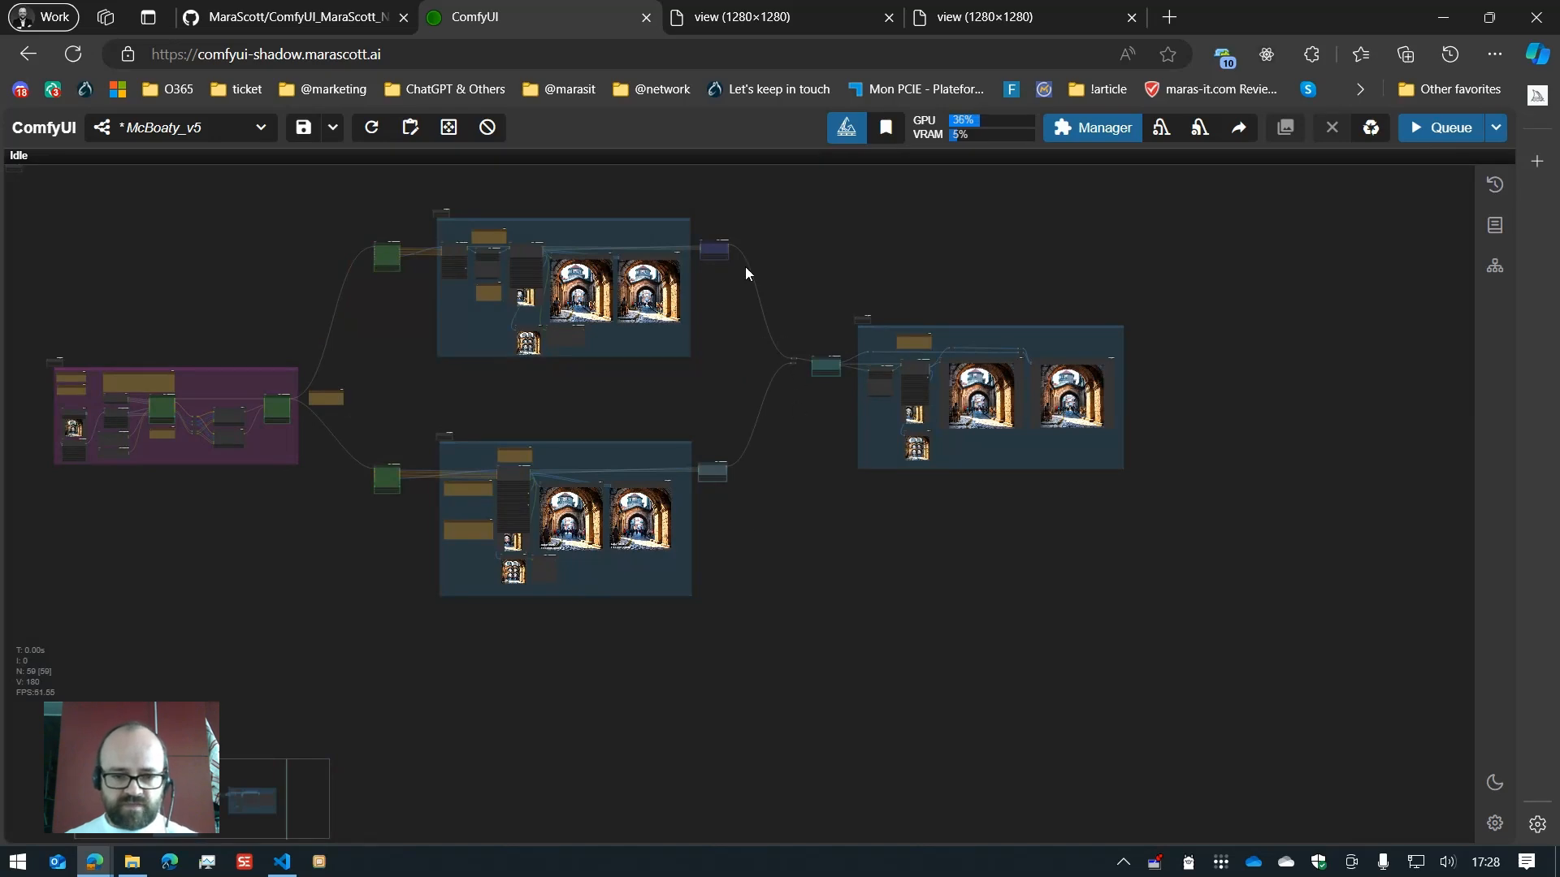
pyautogui.scroll(5, 743, 250)
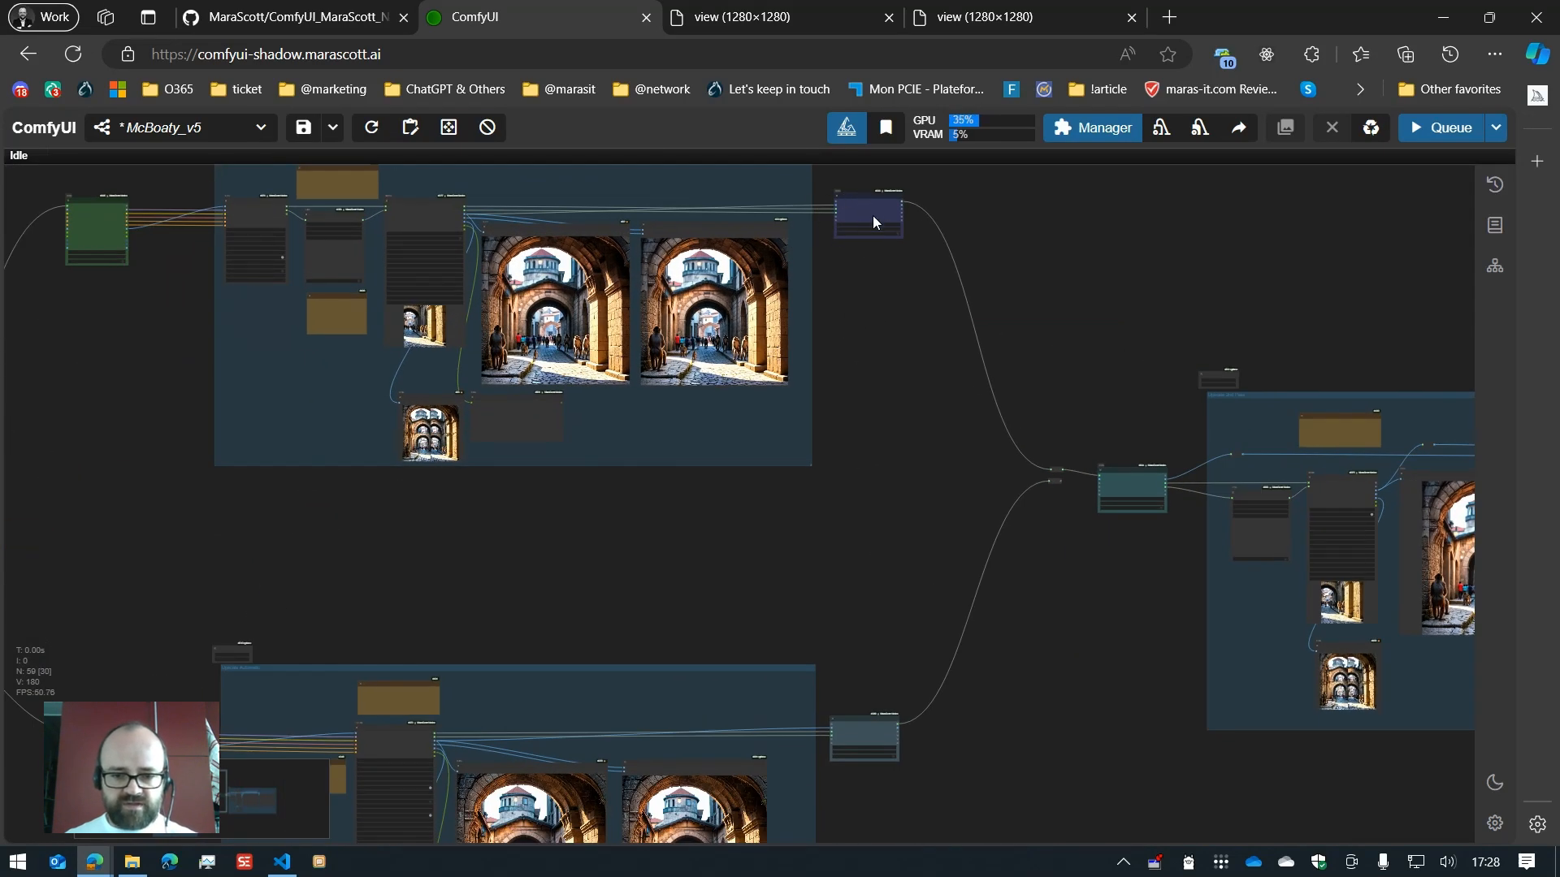
pyautogui.scroll(10, 1166, 520)
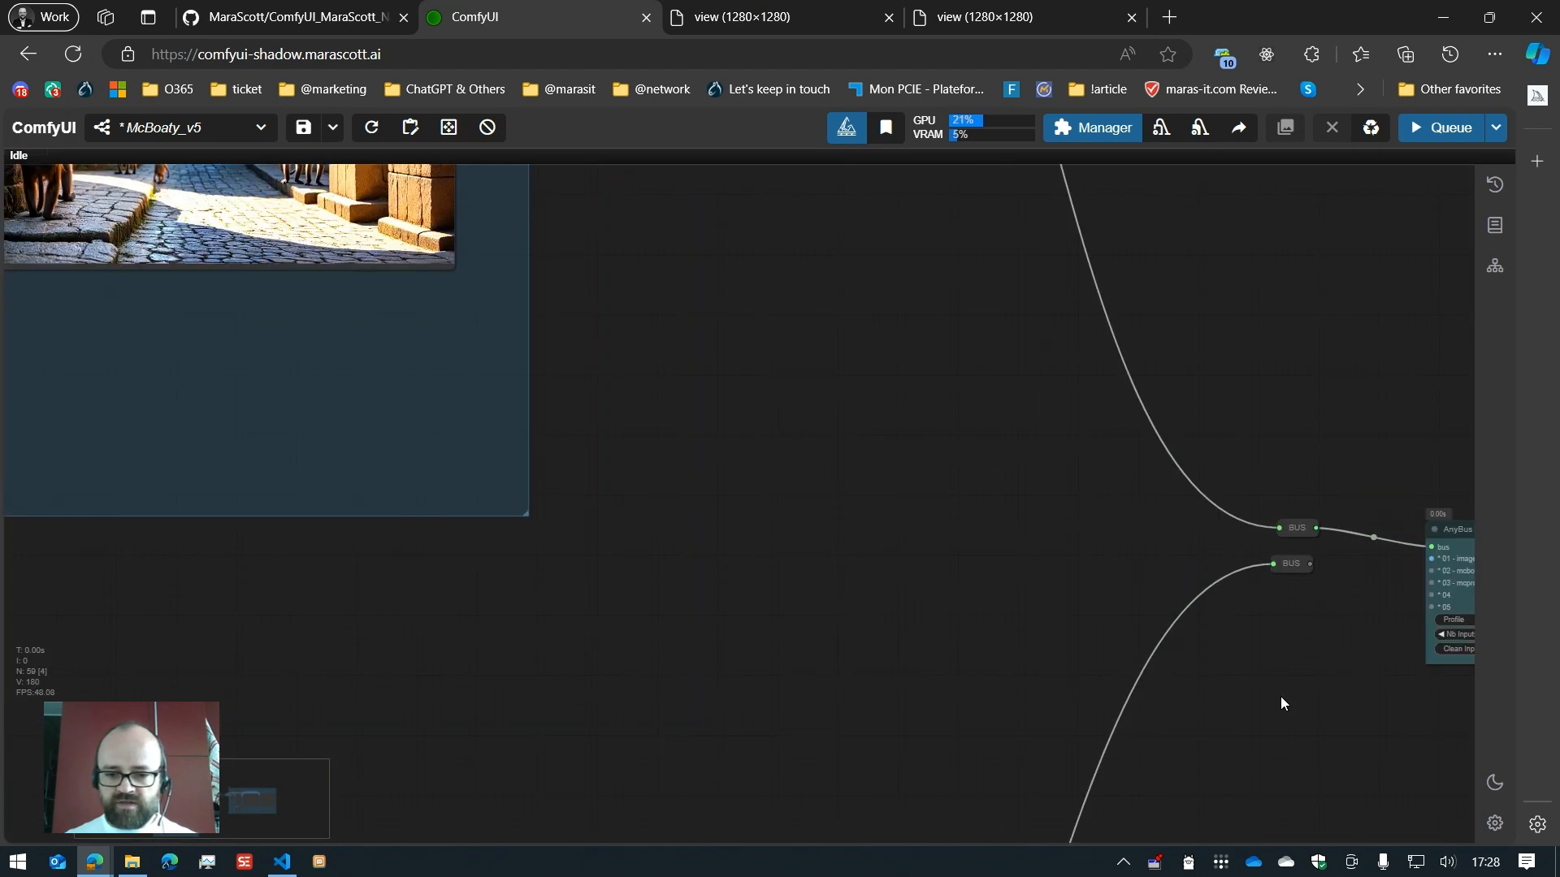
pyautogui.moveTo(1280, 697); pyautogui.dragTo(692, 657)
pyautogui.moveTo(773, 721); pyautogui.dragTo(543, 680)
pyautogui.moveTo(718, 709); pyautogui.dragTo(577, 640)
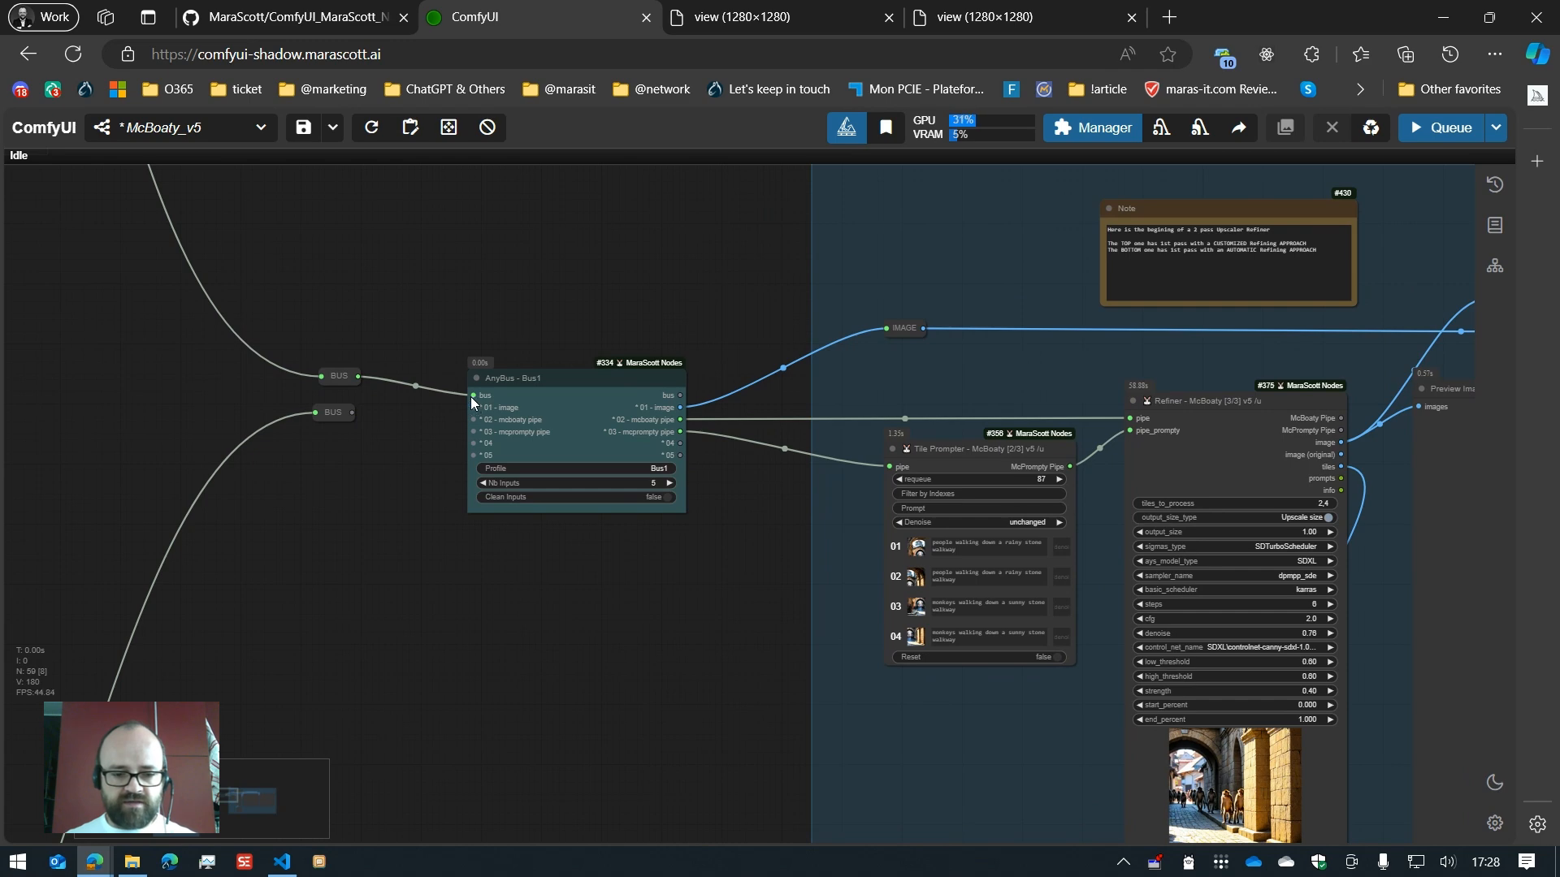
pyautogui.scroll(-3, 797, 724)
pyautogui.moveTo(797, 724); pyautogui.dragTo(718, 674)
pyautogui.scroll(8, 735, 364)
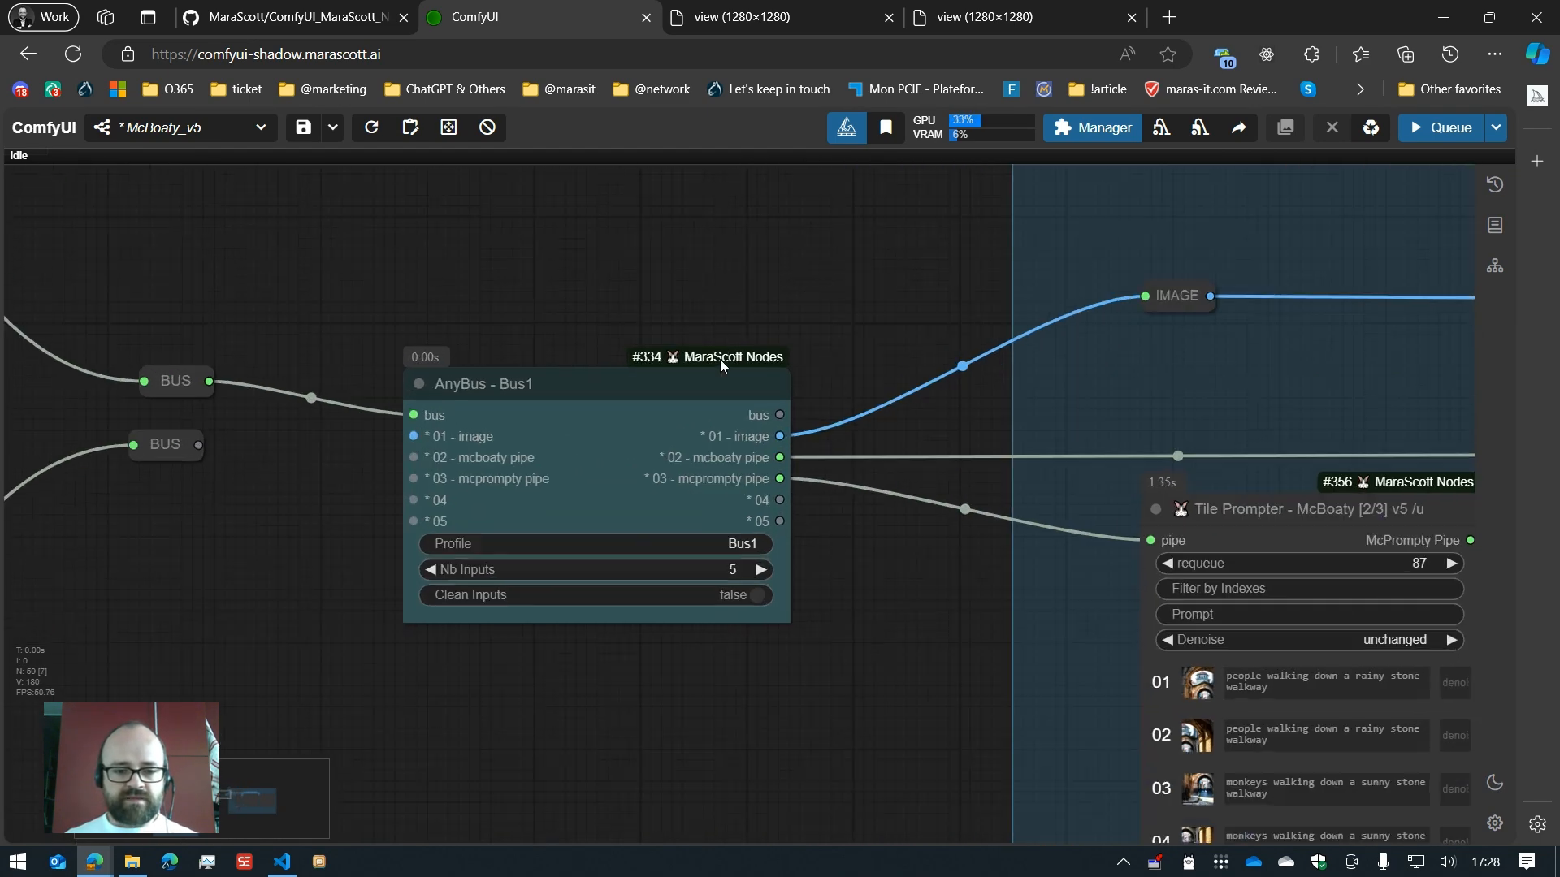
pyautogui.scroll(-8, 840, 485)
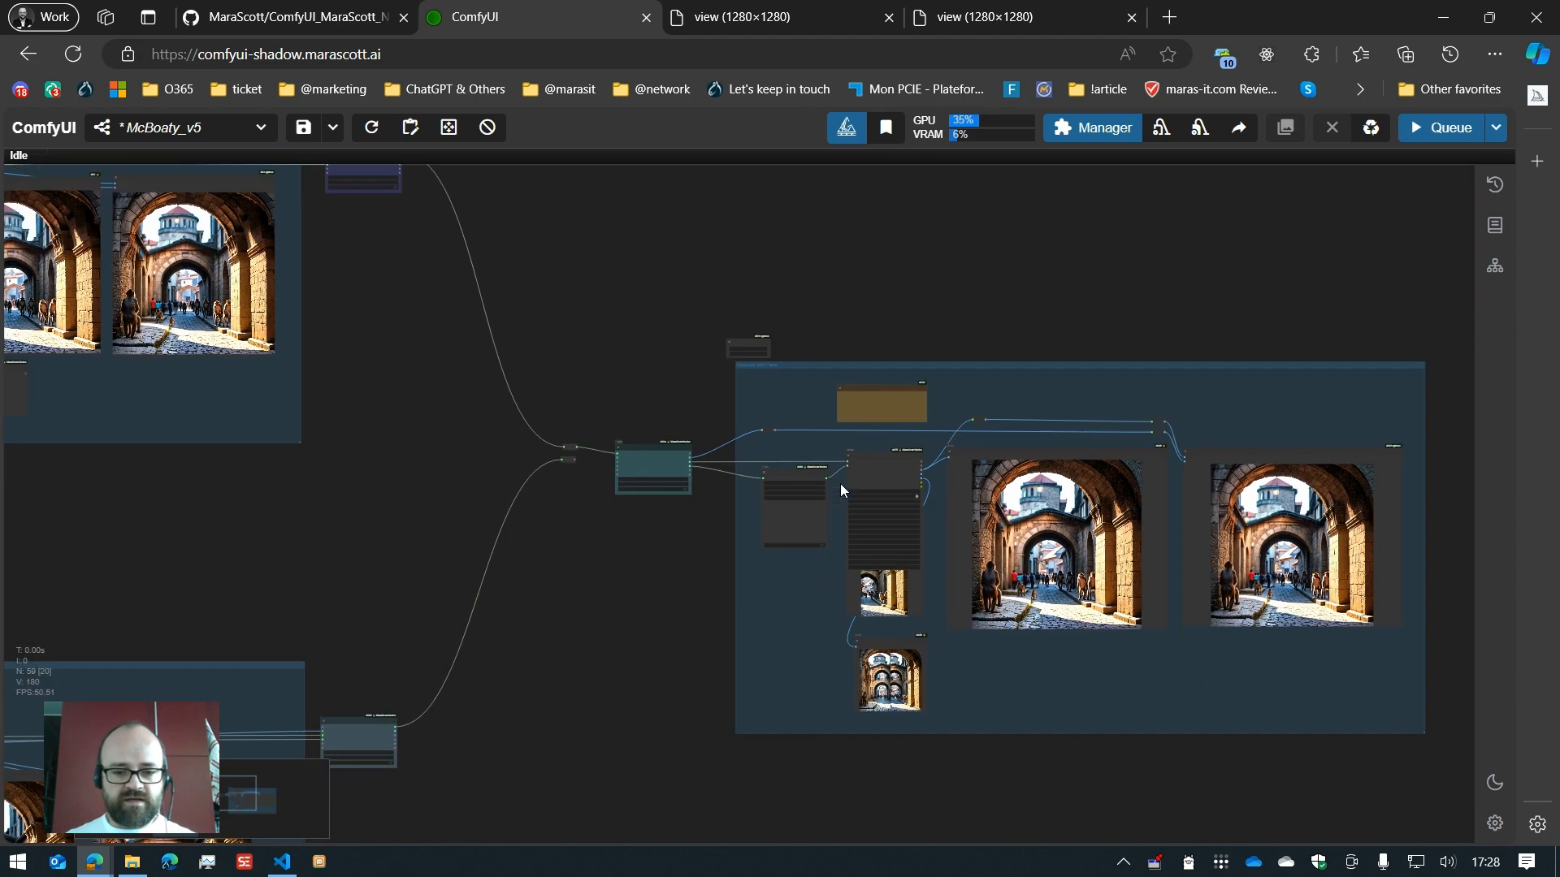
pyautogui.scroll(-5, 674, 470)
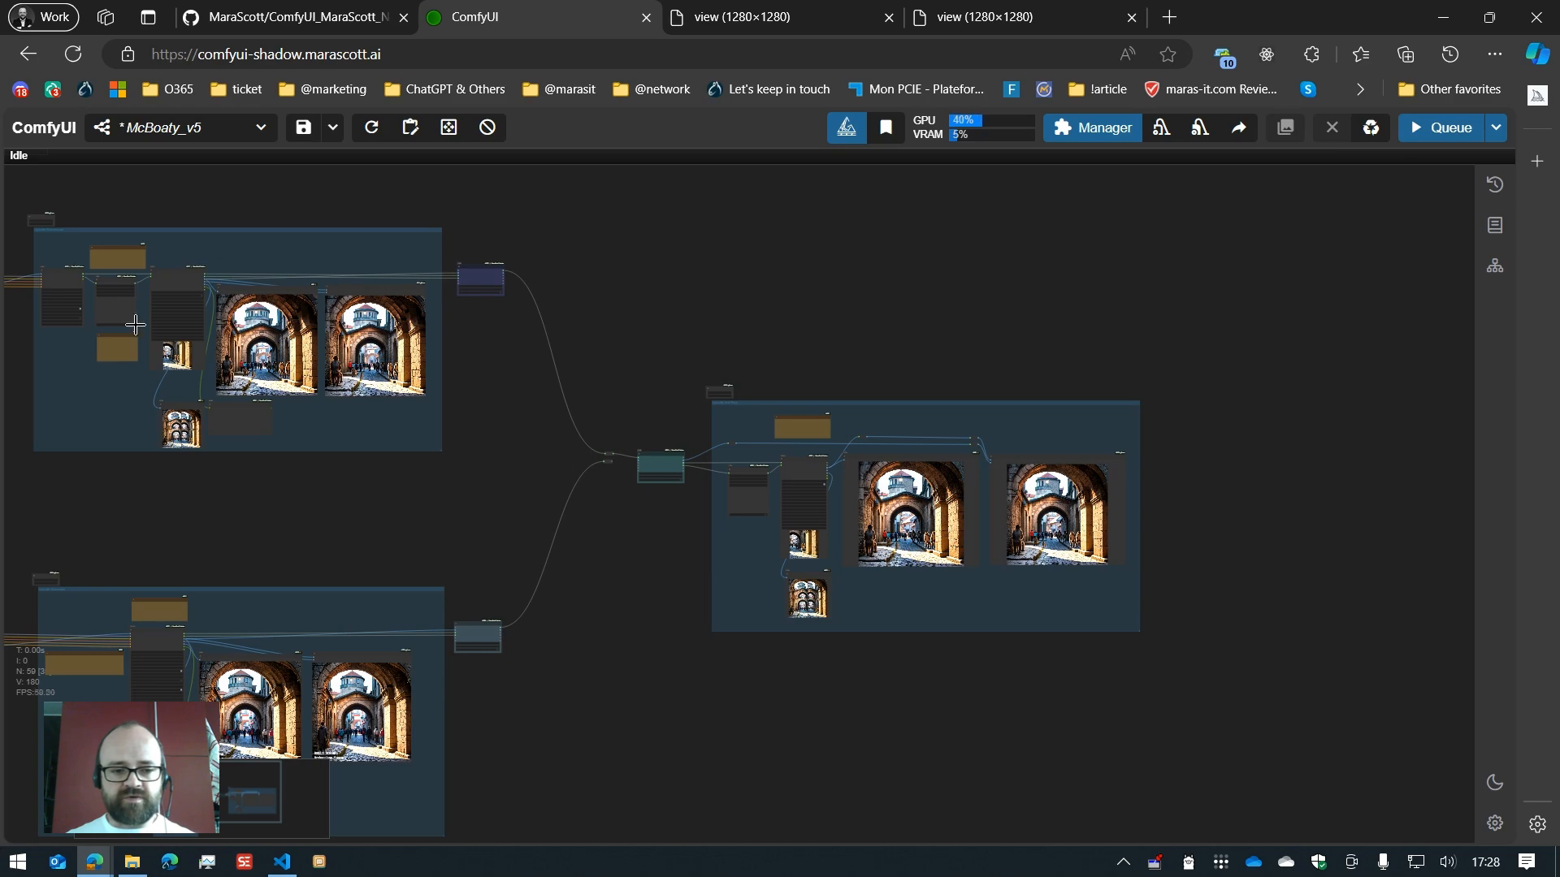
# Step: Examine how the AnyBus image, McBoaty pipe and McPrompty pipe outputs connect to the second-pass Tile Prompter and Refiner
pyautogui.scroll(3, 658, 418)
pyautogui.scroll(15, 811, 427)
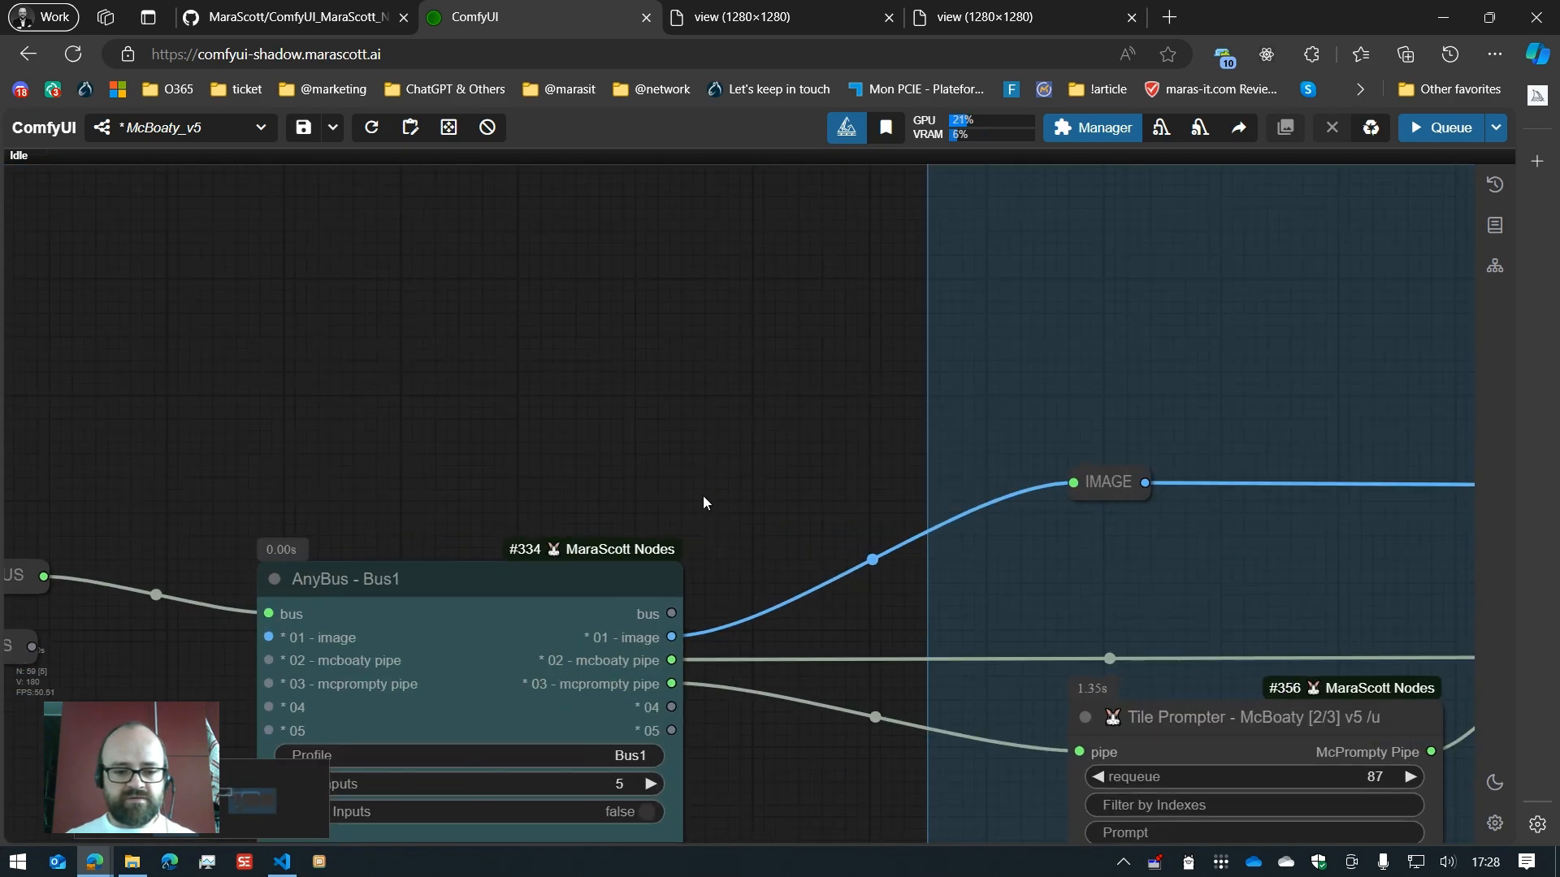
pyautogui.moveTo(704, 503); pyautogui.dragTo(438, 244)
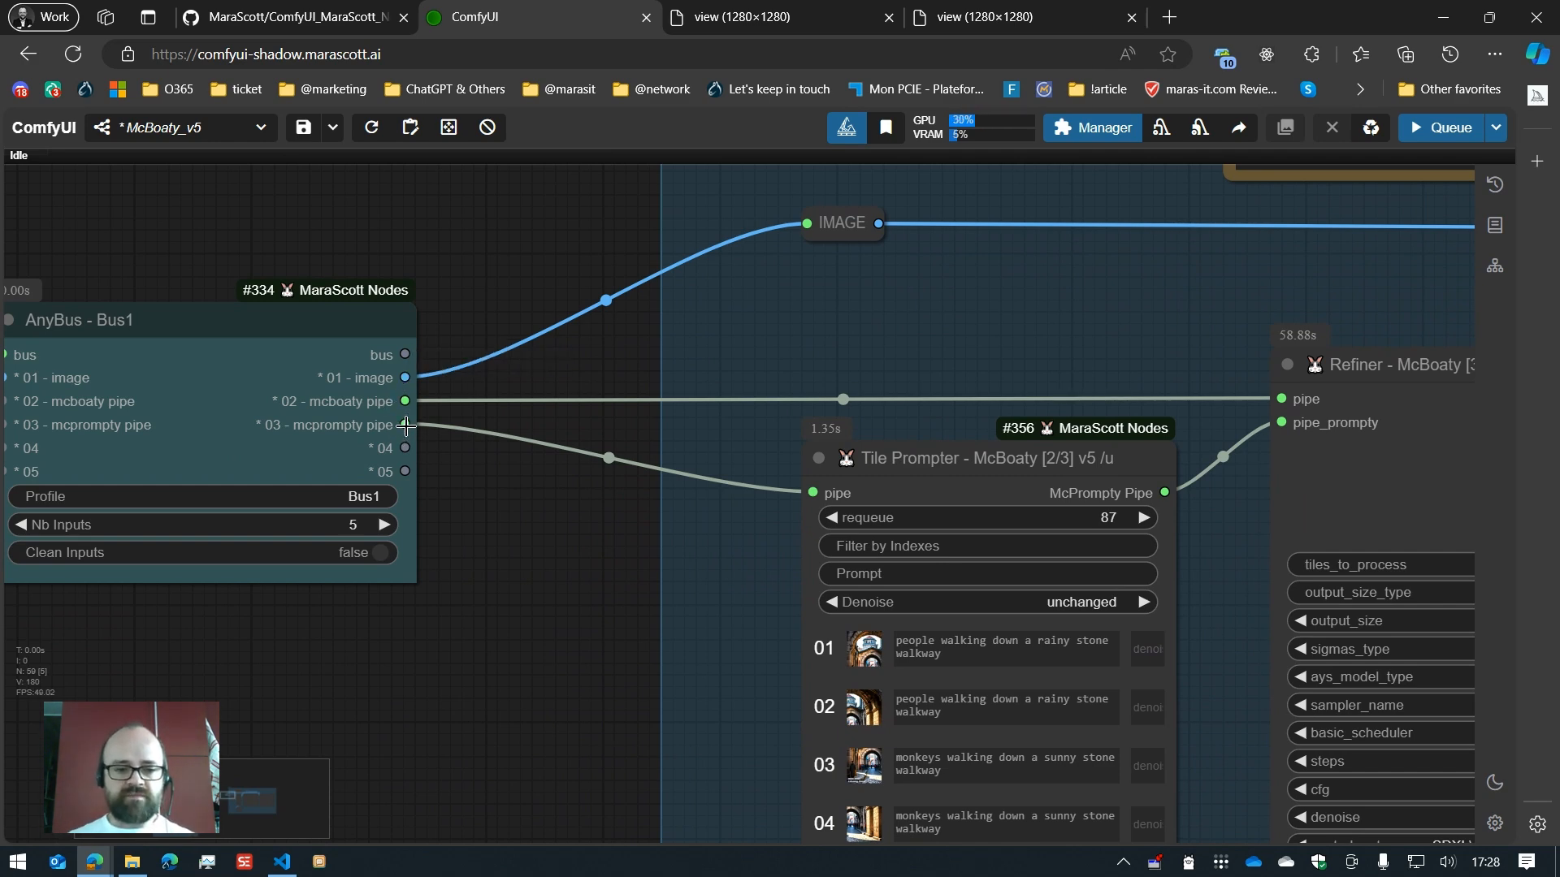
pyautogui.scroll(-1, 407, 425)
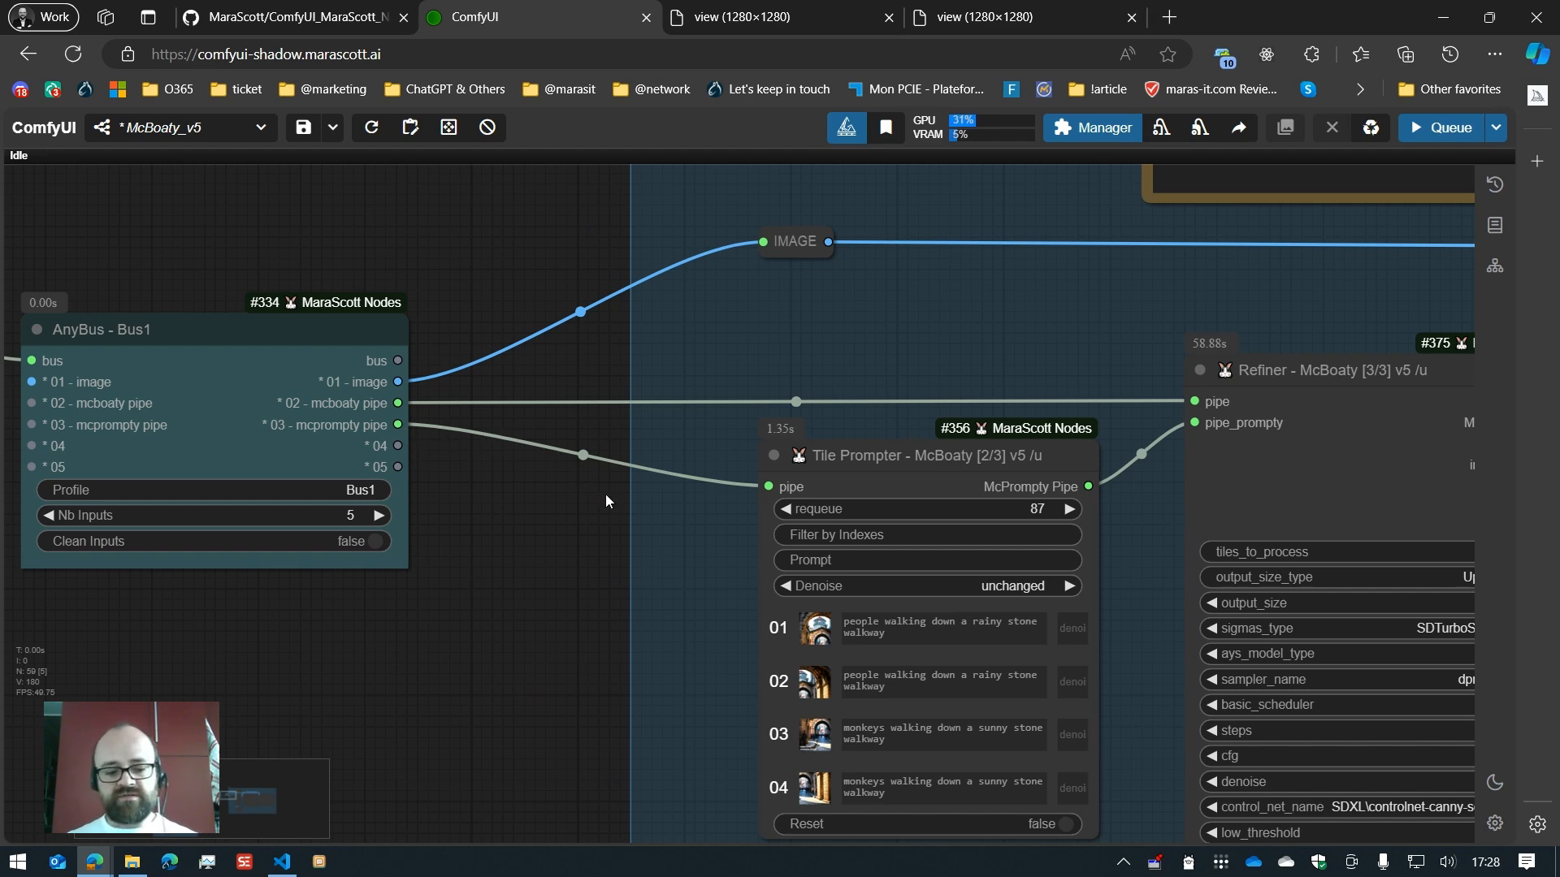
pyautogui.scroll(-2, 606, 518)
pyautogui.moveTo(578, 555); pyautogui.dragTo(324, 556)
pyautogui.scroll(-2, 324, 549)
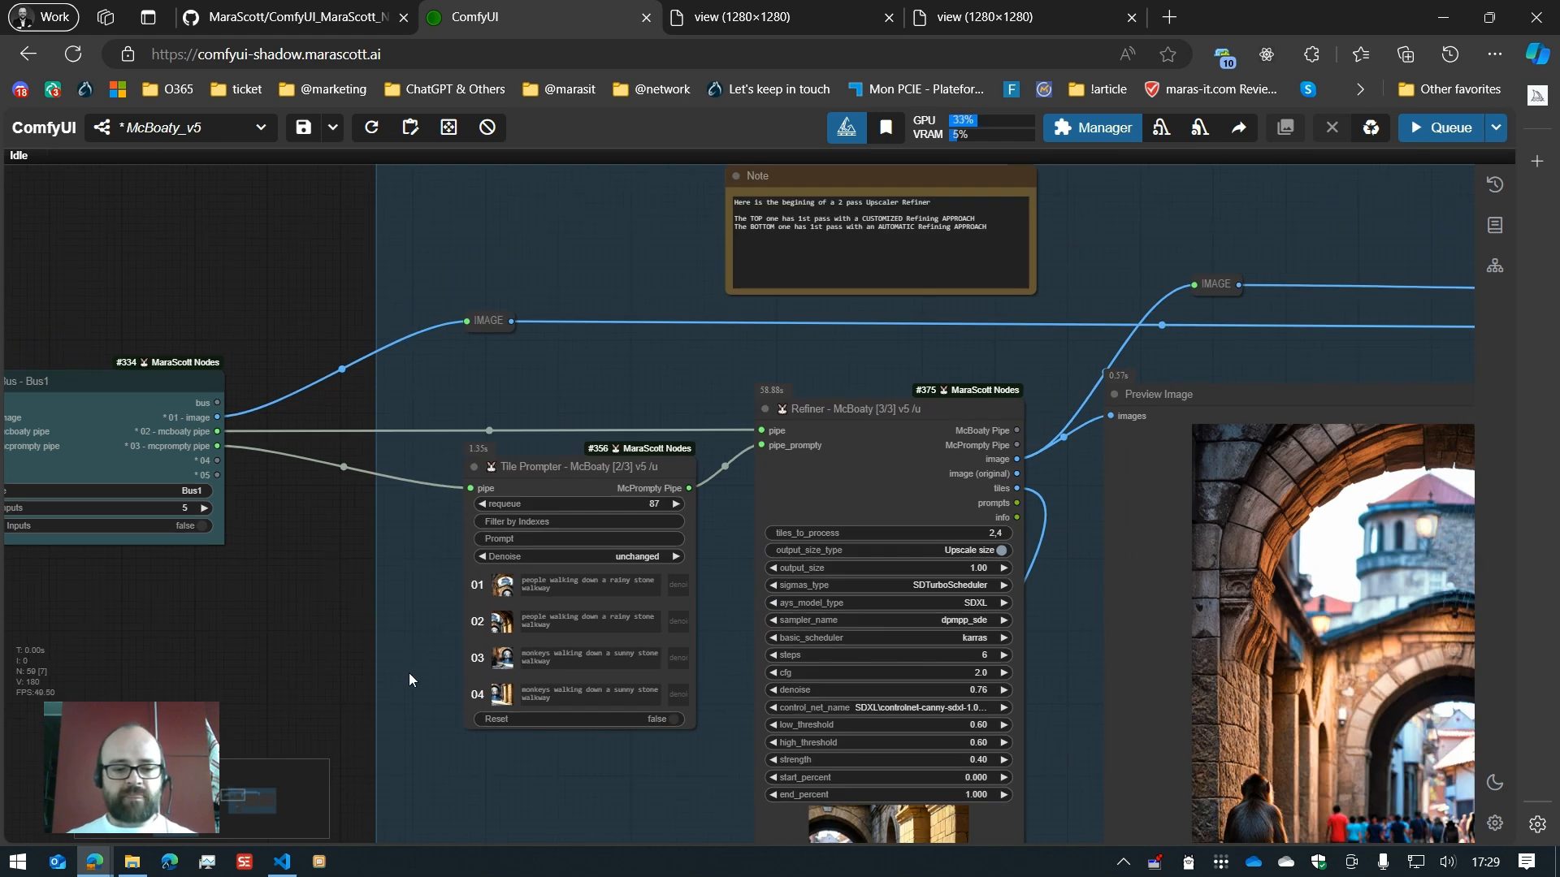
pyautogui.moveTo(413, 685); pyautogui.dragTo(347, 622)
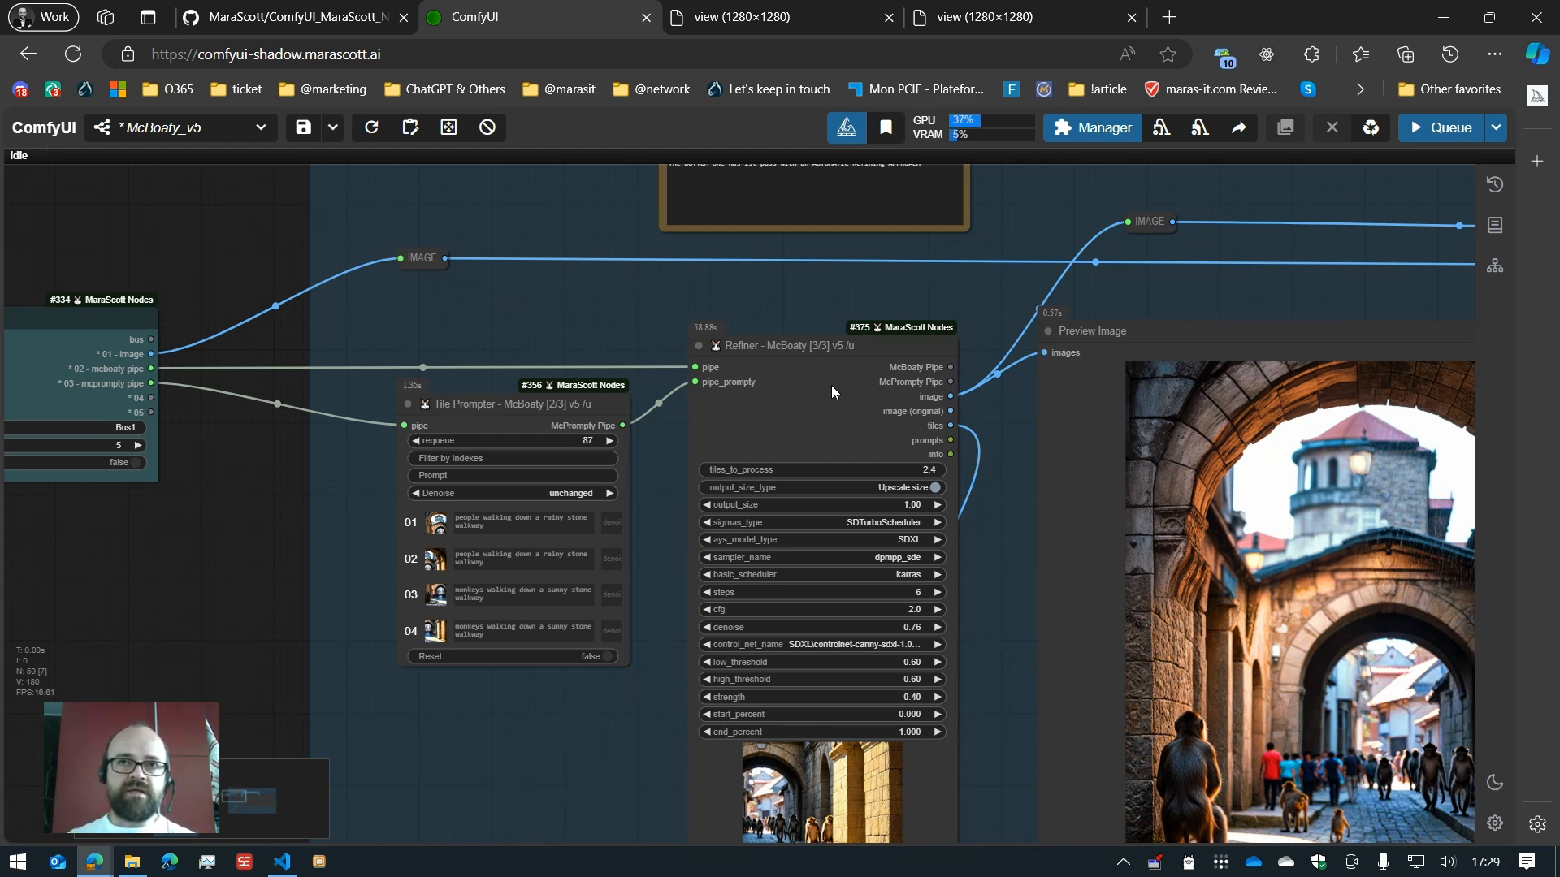
# Step: Compare the Tile Prompter and Refiner settings of the Upscale Customized group with those of the second-pass group
pyautogui.press('2')
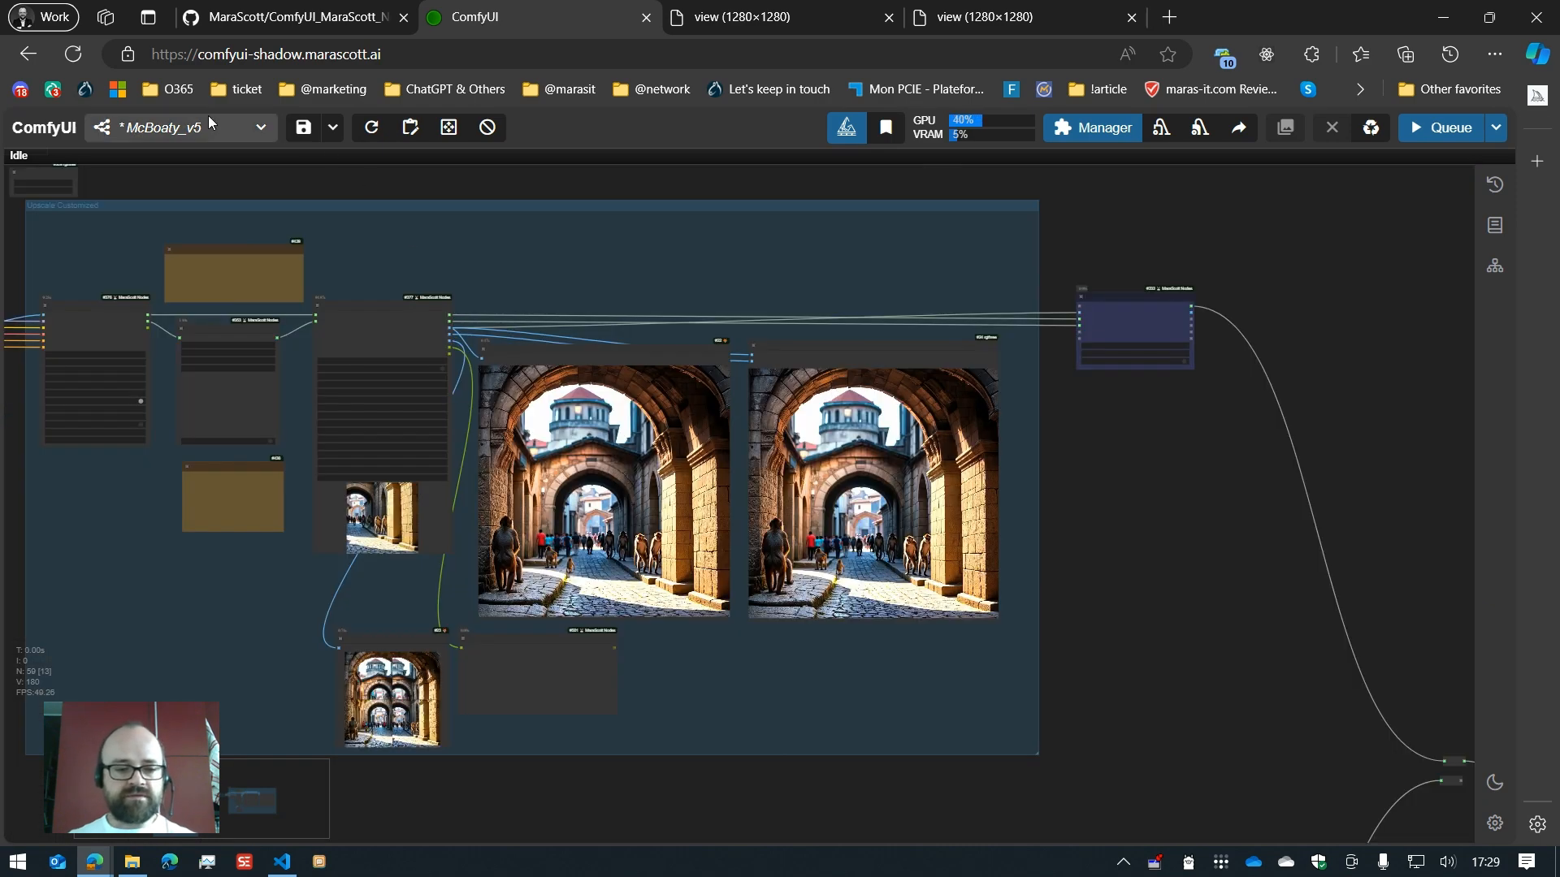
pyautogui.scroll(11, 293, 337)
pyautogui.scroll(3, 690, 466)
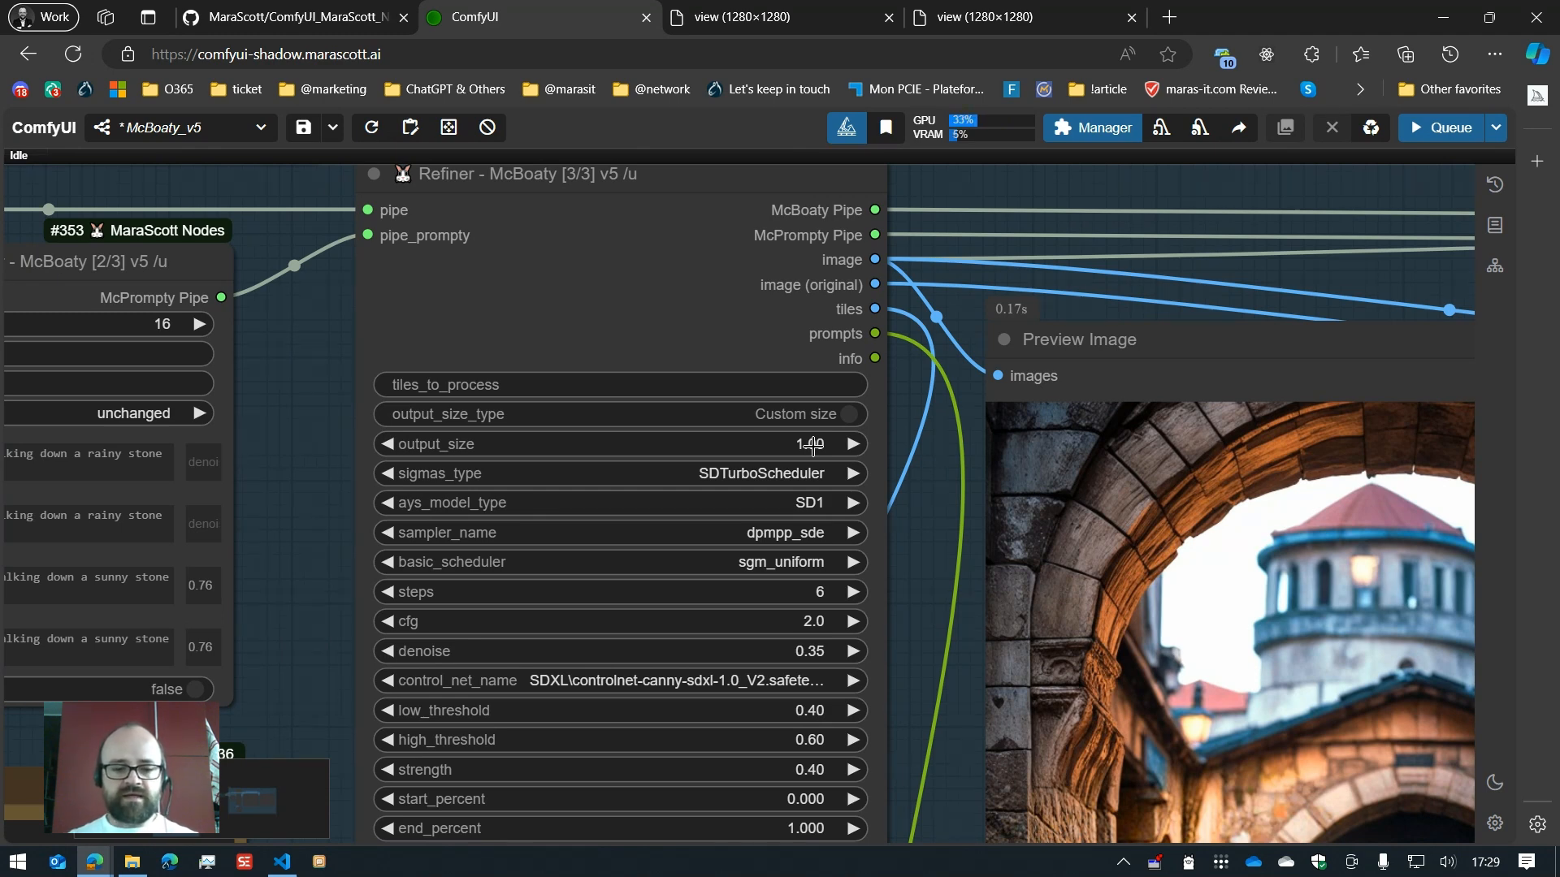
pyautogui.moveTo(347, 537); pyautogui.dragTo(994, 586)
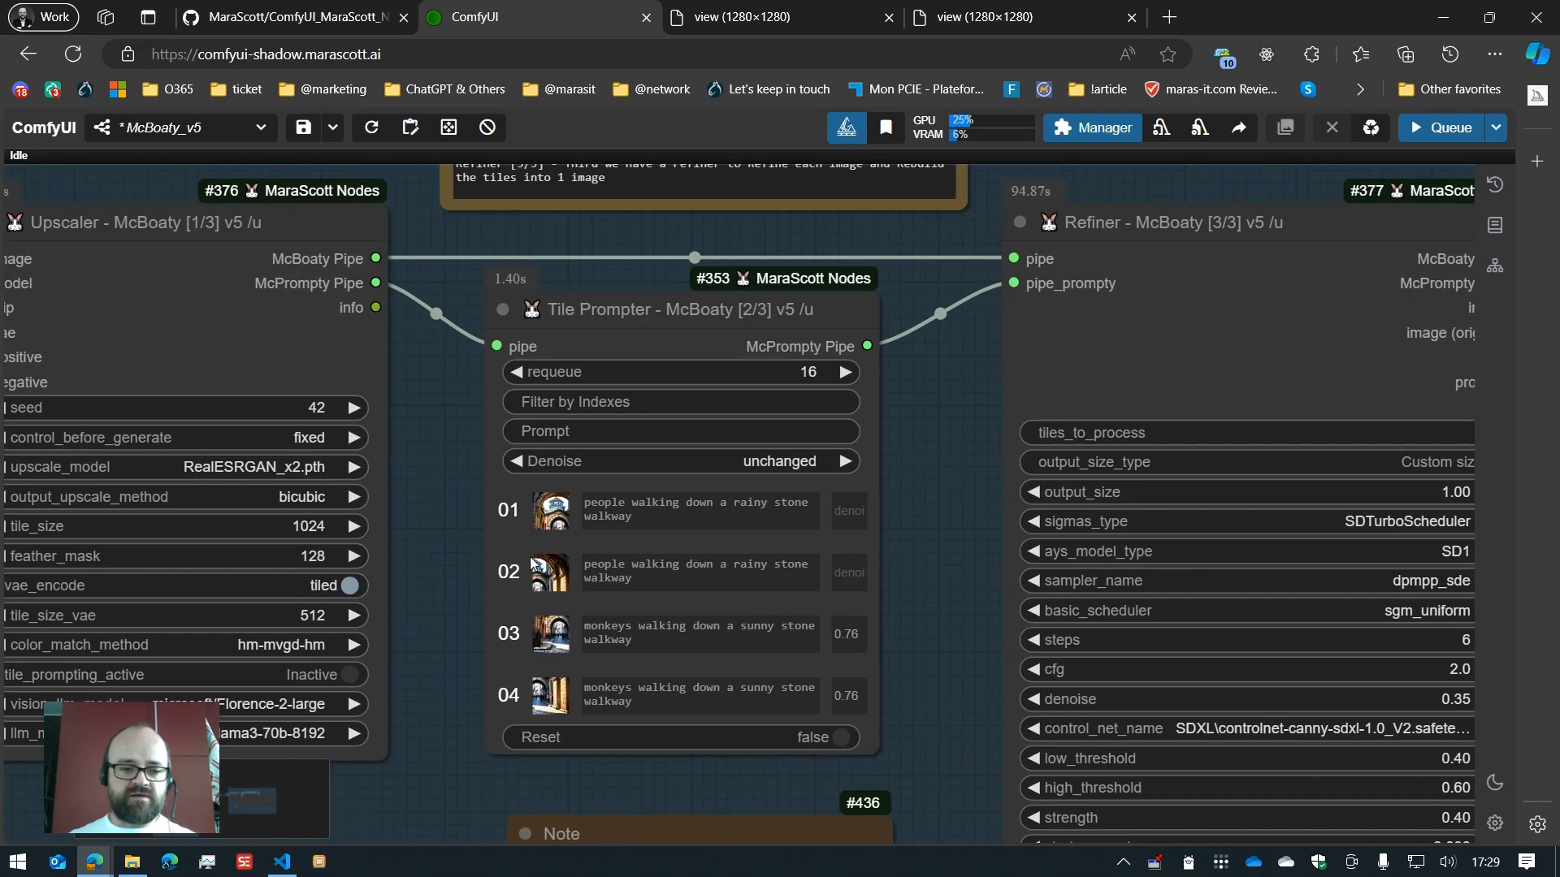
pyautogui.scroll(-10, 280, 474)
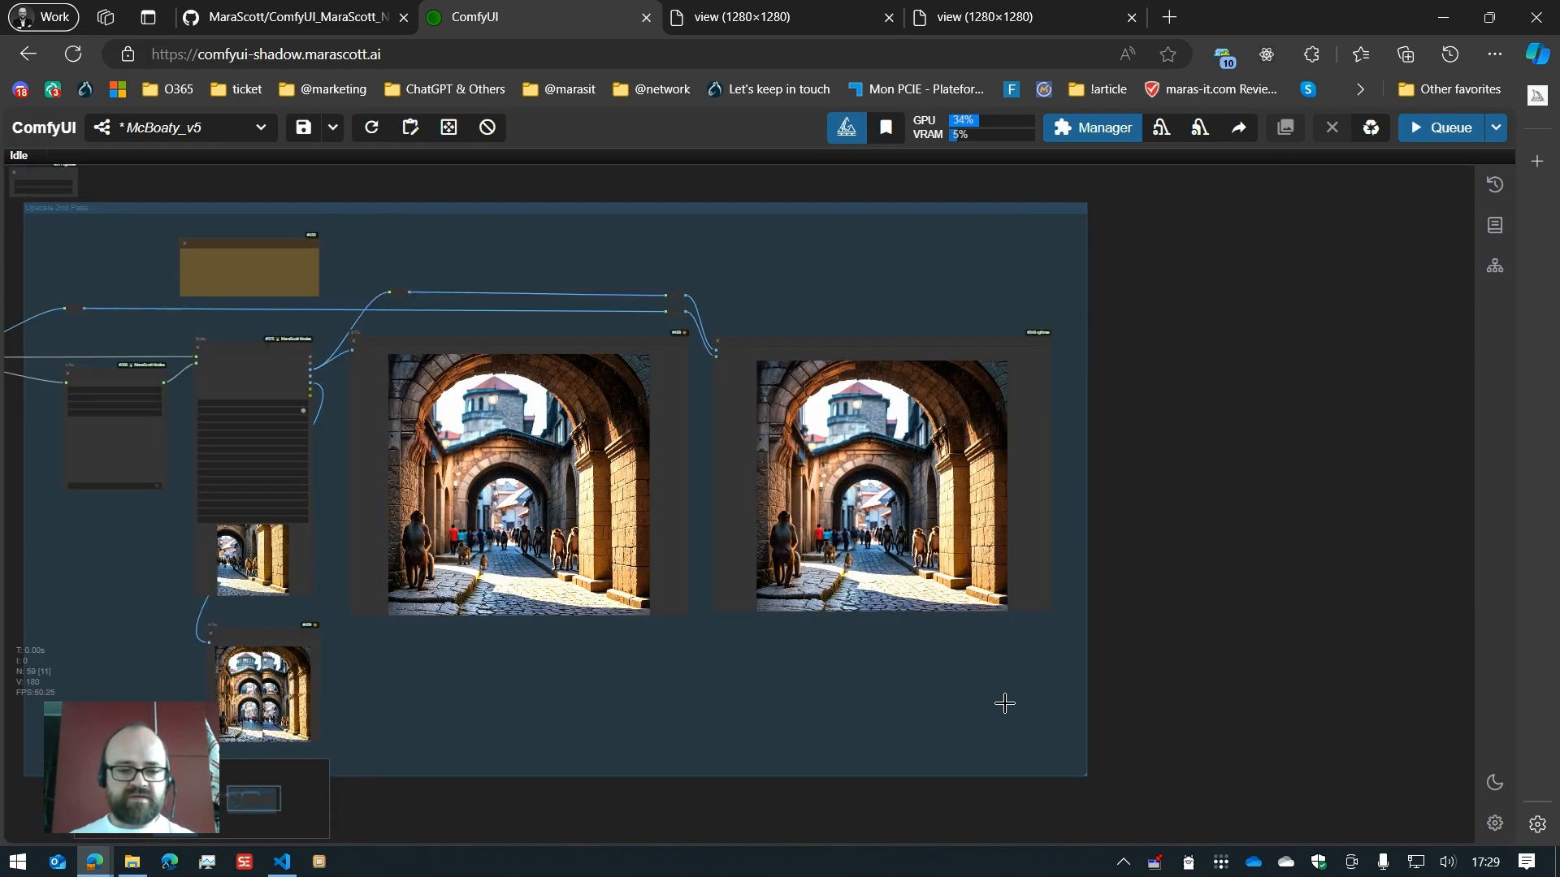
pyautogui.scroll(10, 101, 391)
pyautogui.moveTo(178, 362); pyautogui.dragTo(497, 257)
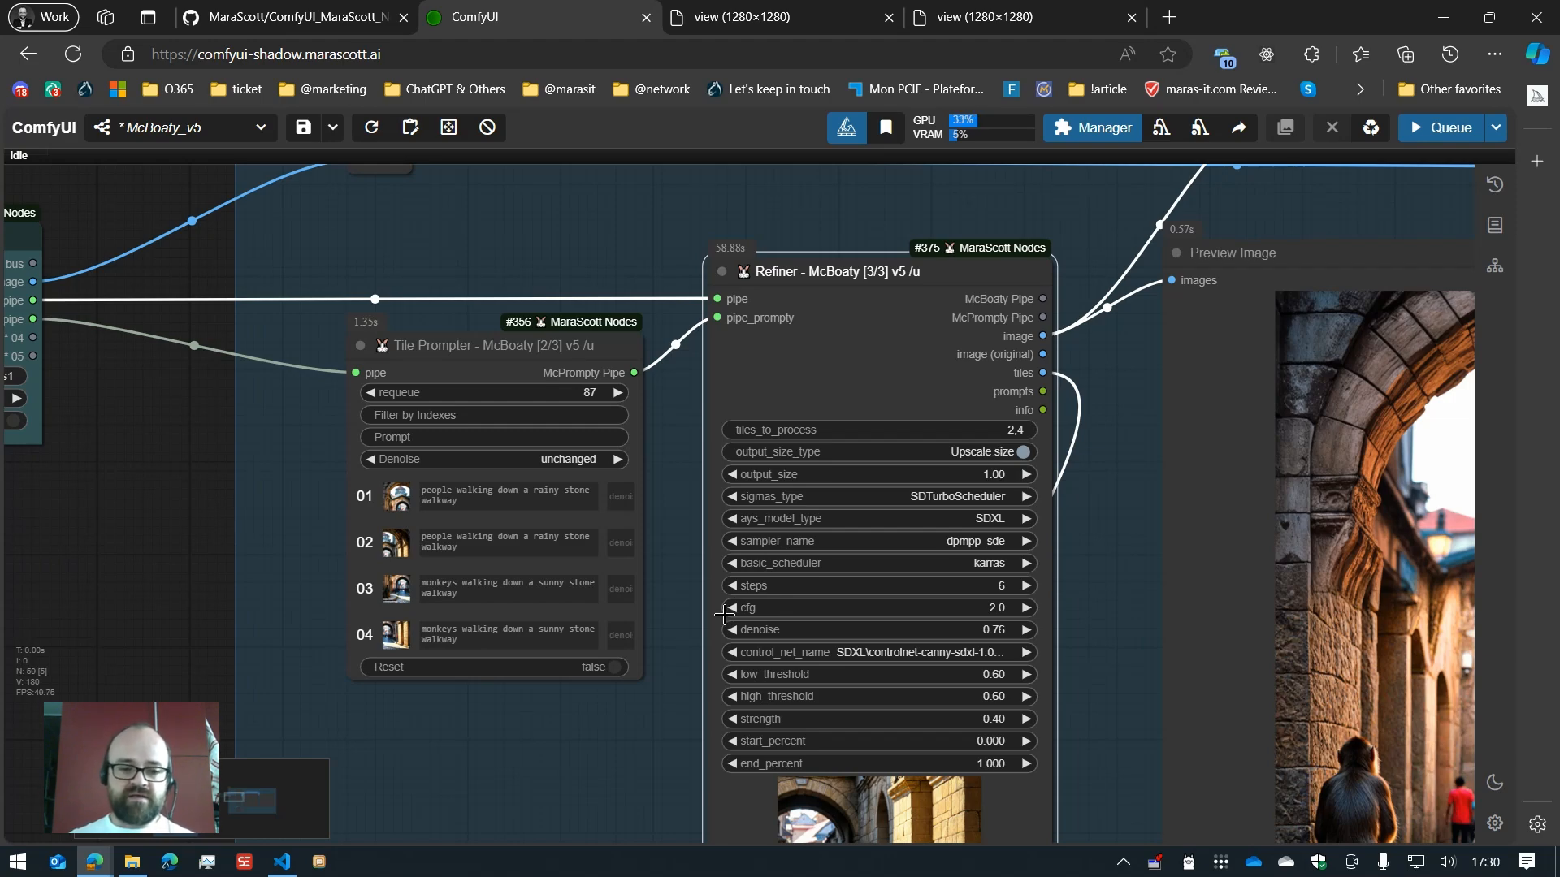
# Step: Review the Large Refiner's upscale, output size and sampling settings in the Upscale Automatic group
pyautogui.press('2')
pyautogui.press('3')
pyautogui.scroll(10, 561, 598)
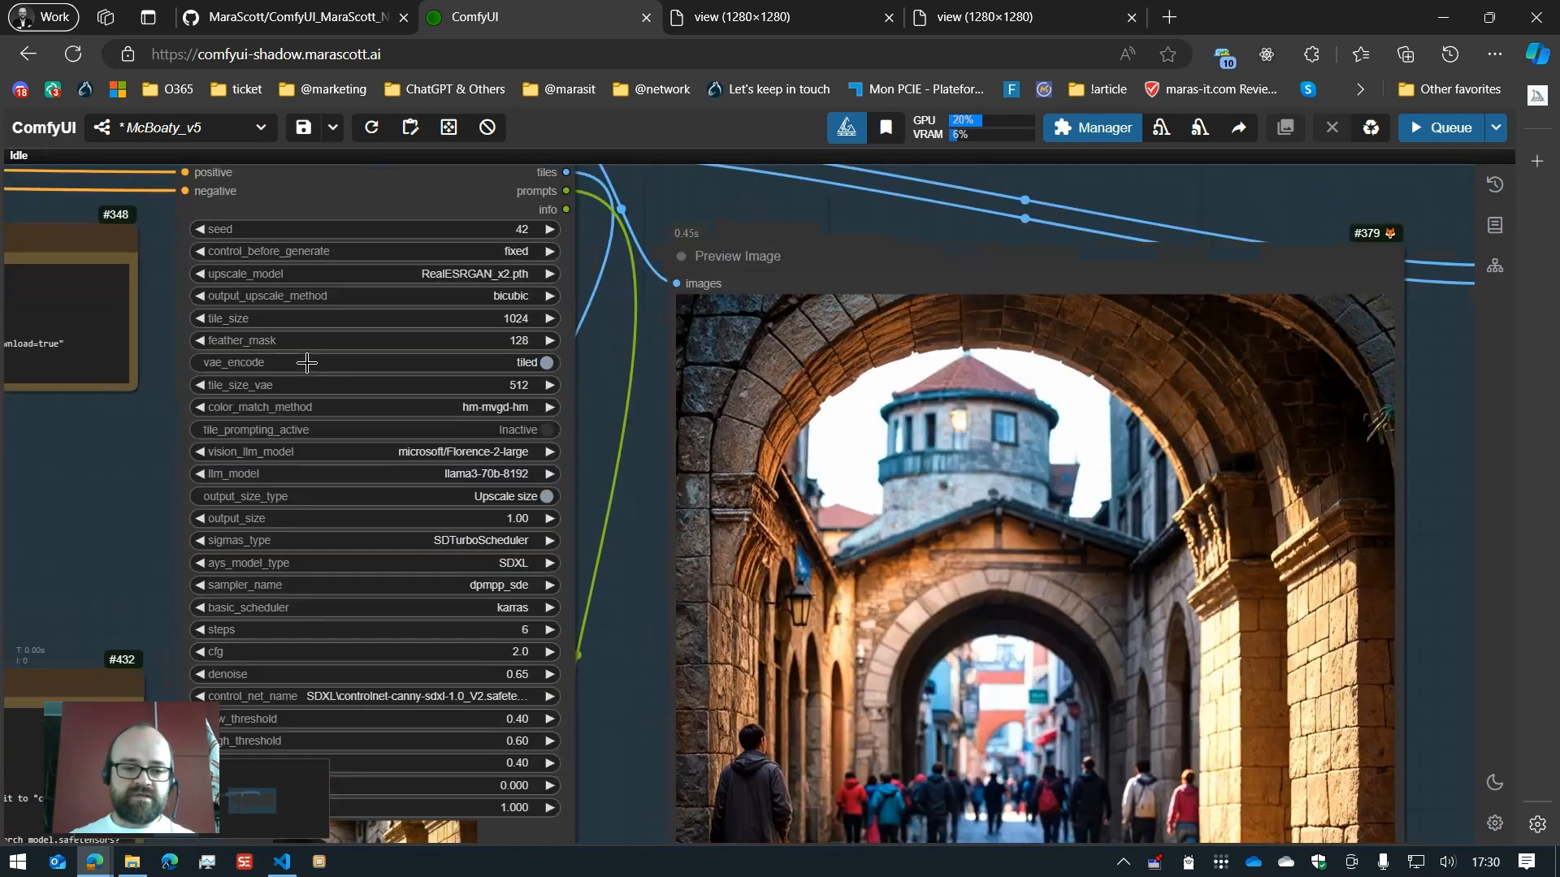
pyautogui.scroll(2, 581, 410)
pyautogui.moveTo(700, 345)
pyautogui.mouseDown()
pyautogui.moveTo(707, 446)
pyautogui.moveTo(693, 351)
pyautogui.mouseUp()
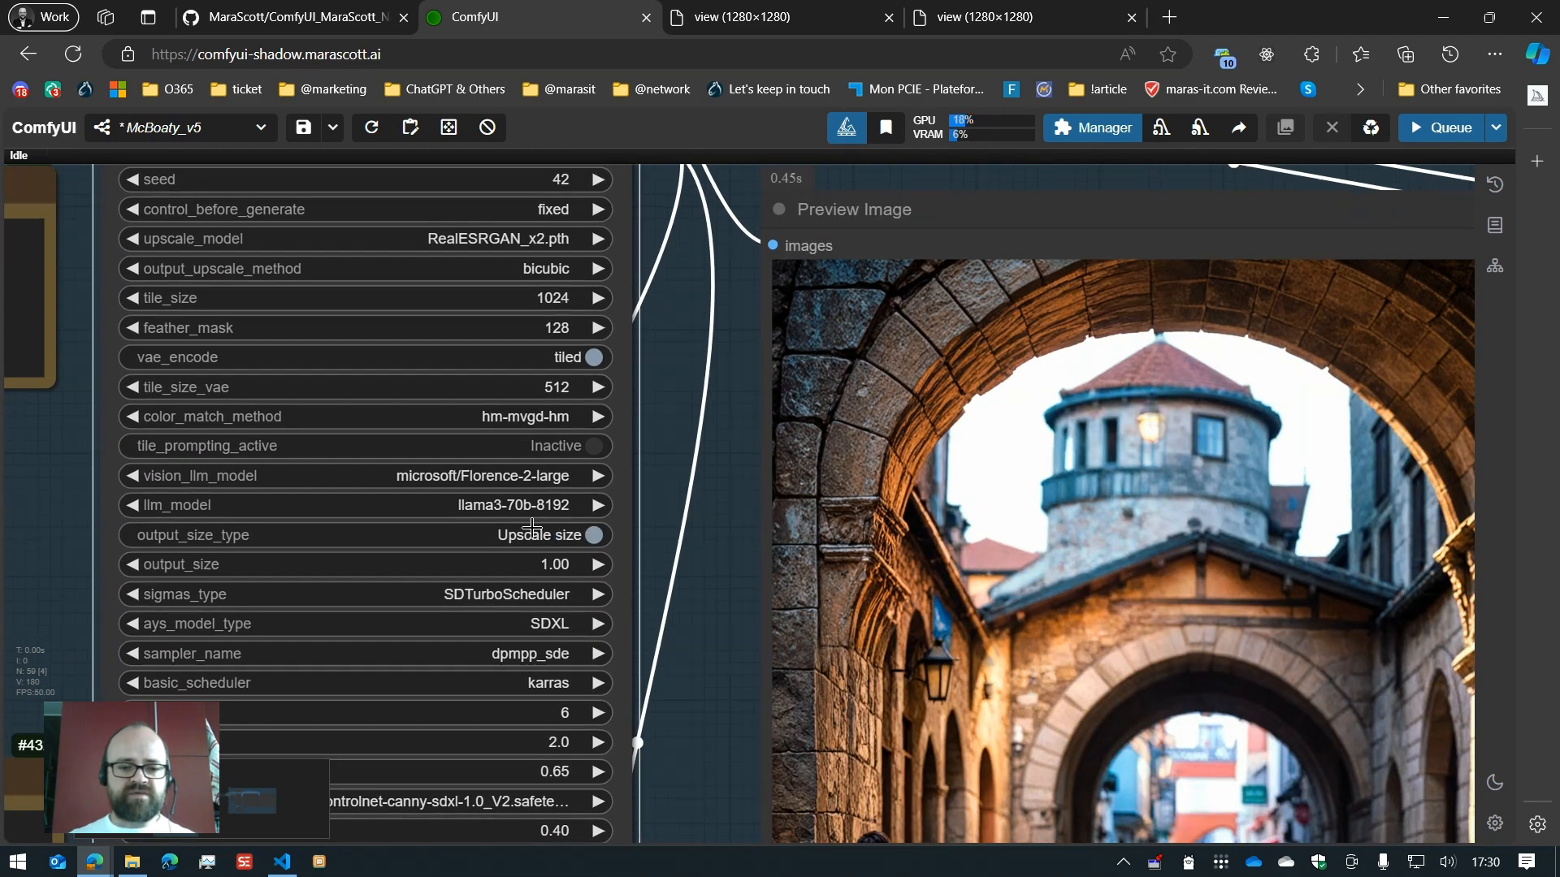
pyautogui.scroll(-5, 568, 535)
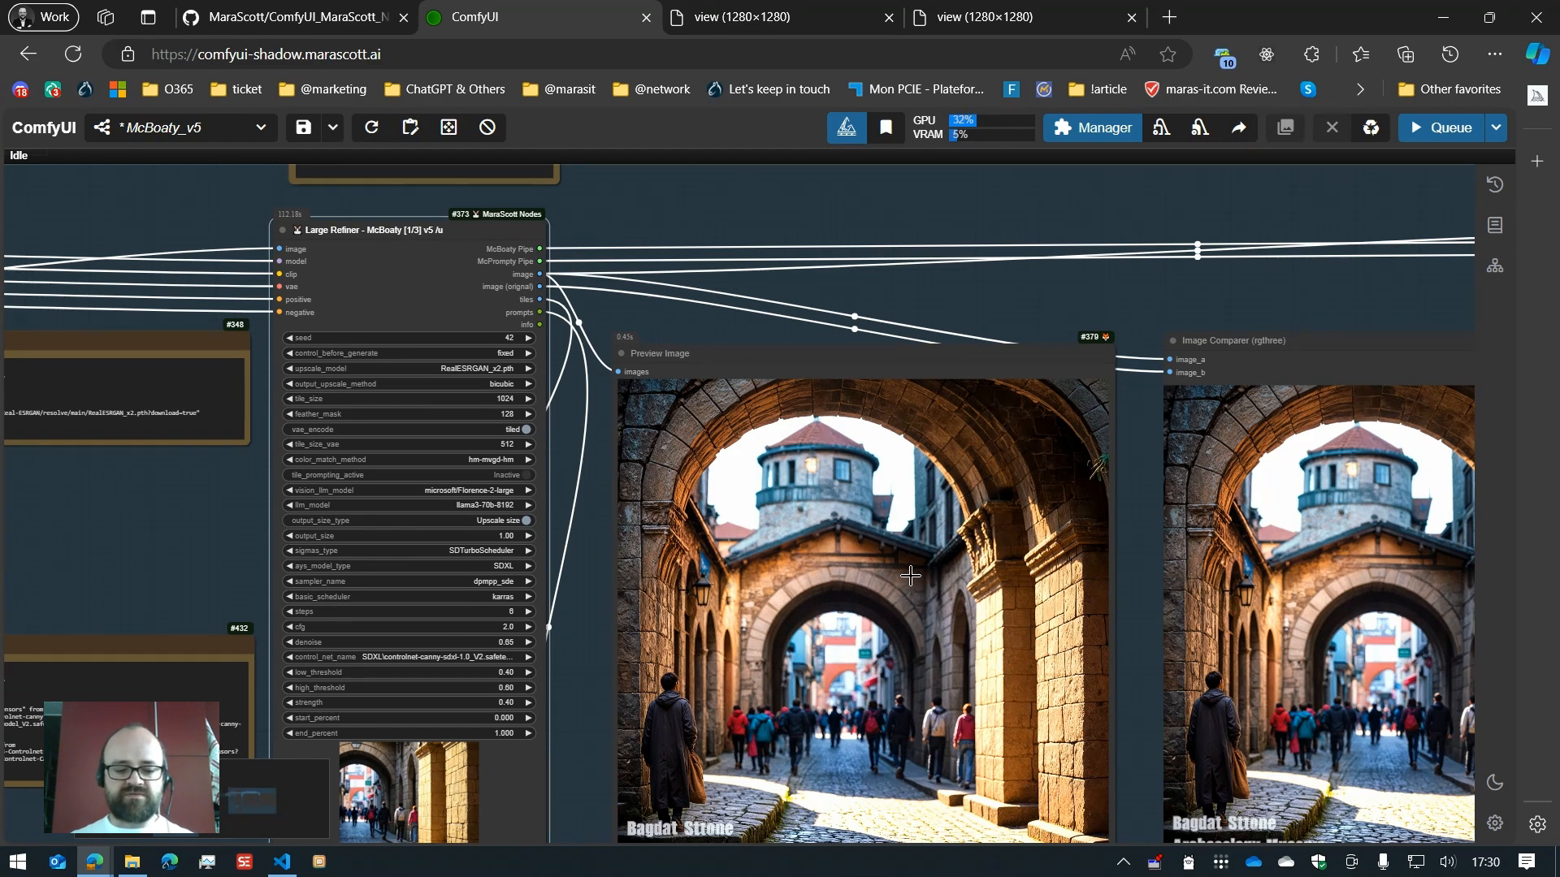
# Step: In the second-pass group's Refiner, switch output_size_type to Custom size and set output_size to 2.00
pyautogui.press('3')
pyautogui.scroll(8, 140, 325)
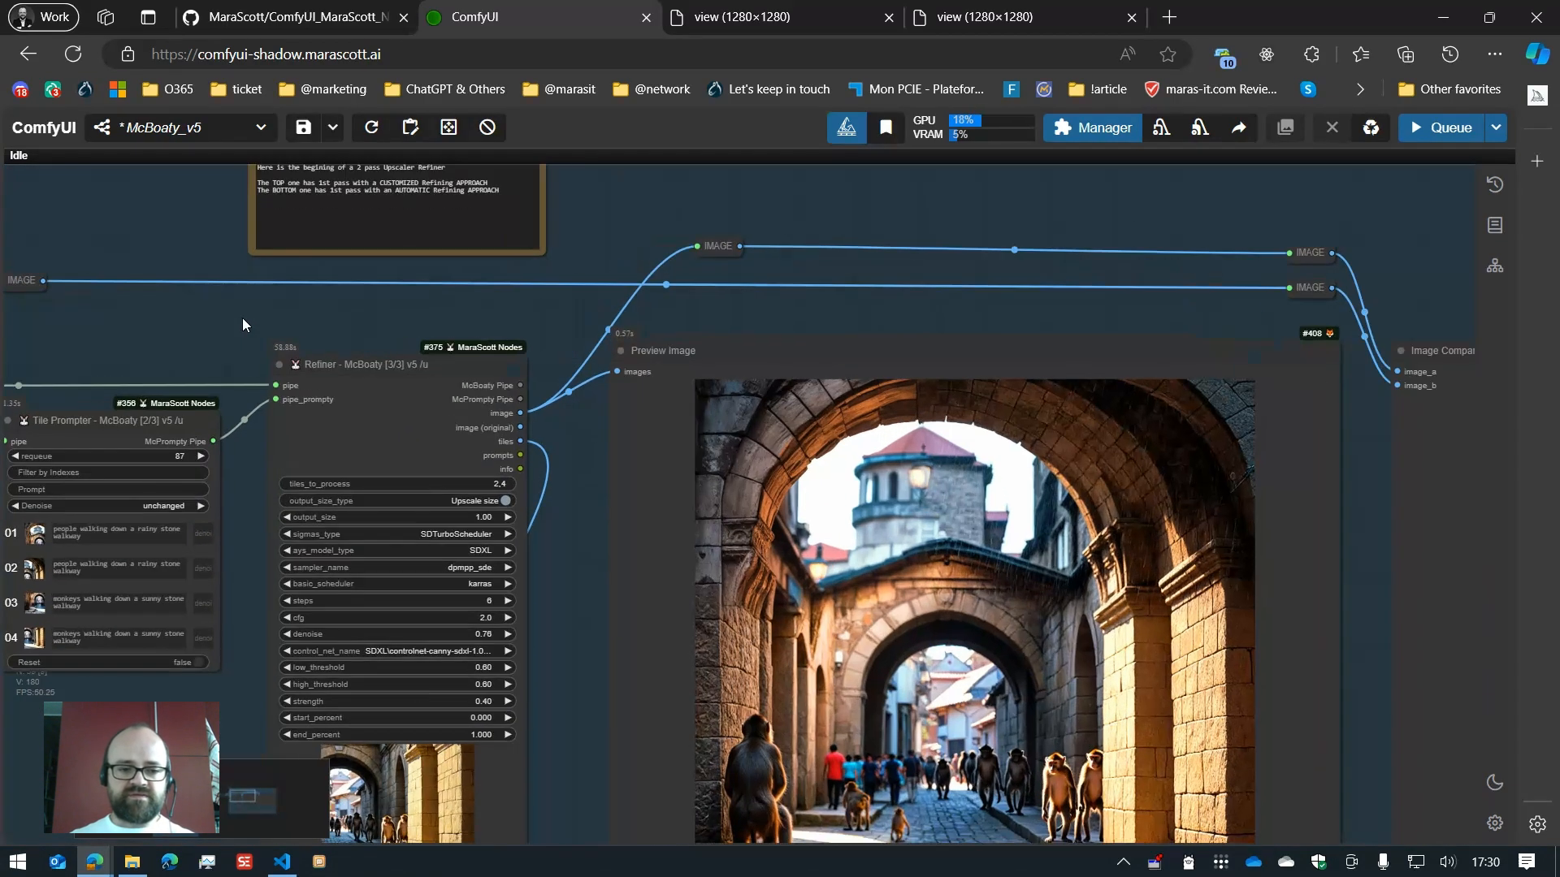
pyautogui.scroll(1, 252, 313)
pyautogui.moveTo(333, 310); pyautogui.dragTo(644, 259)
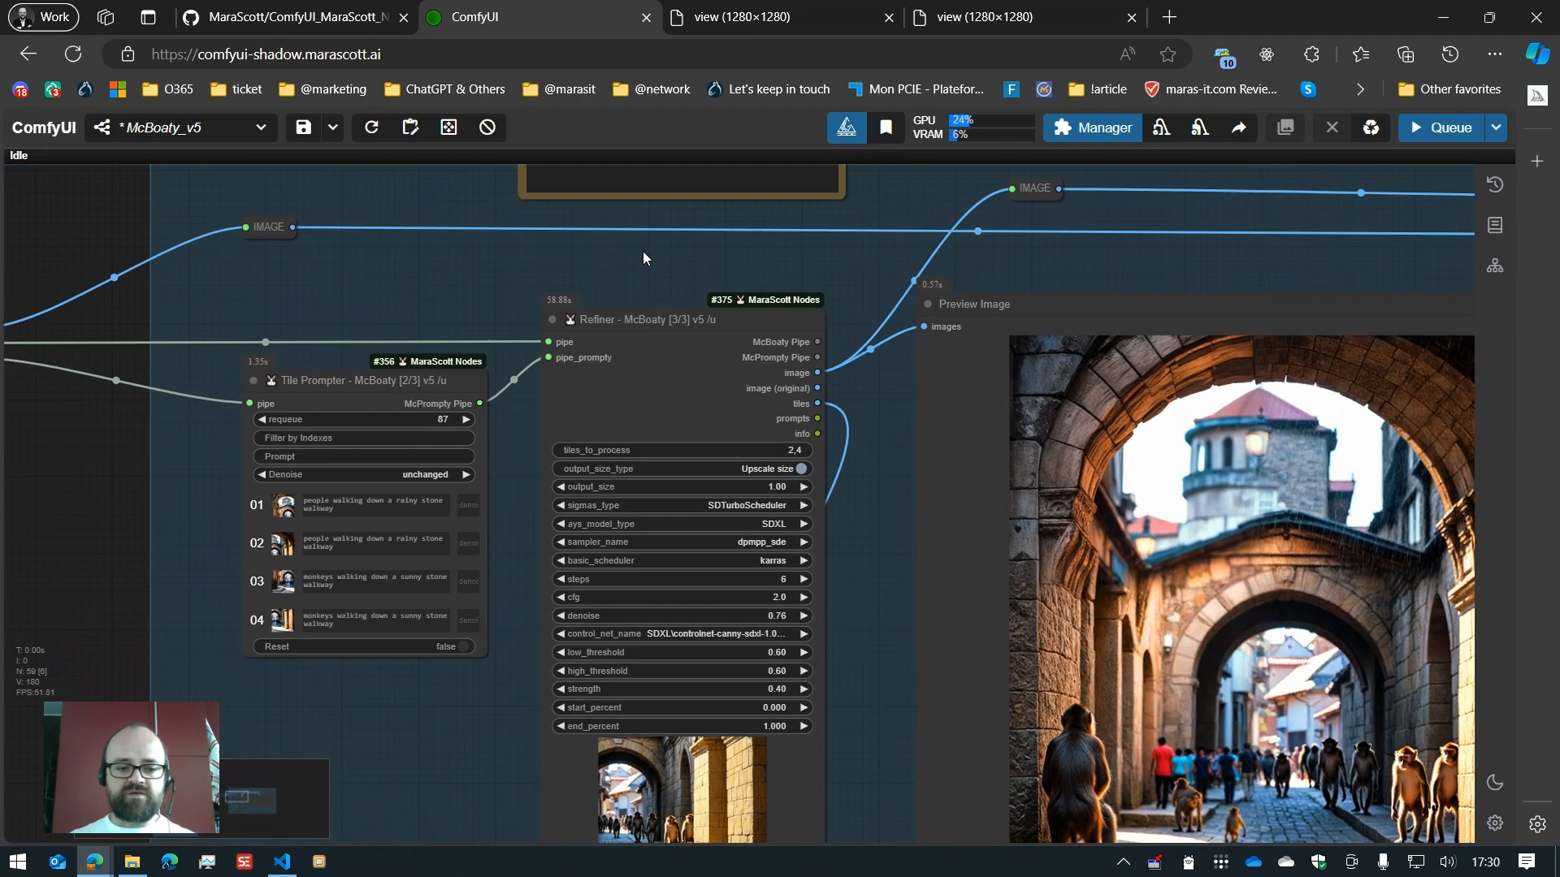
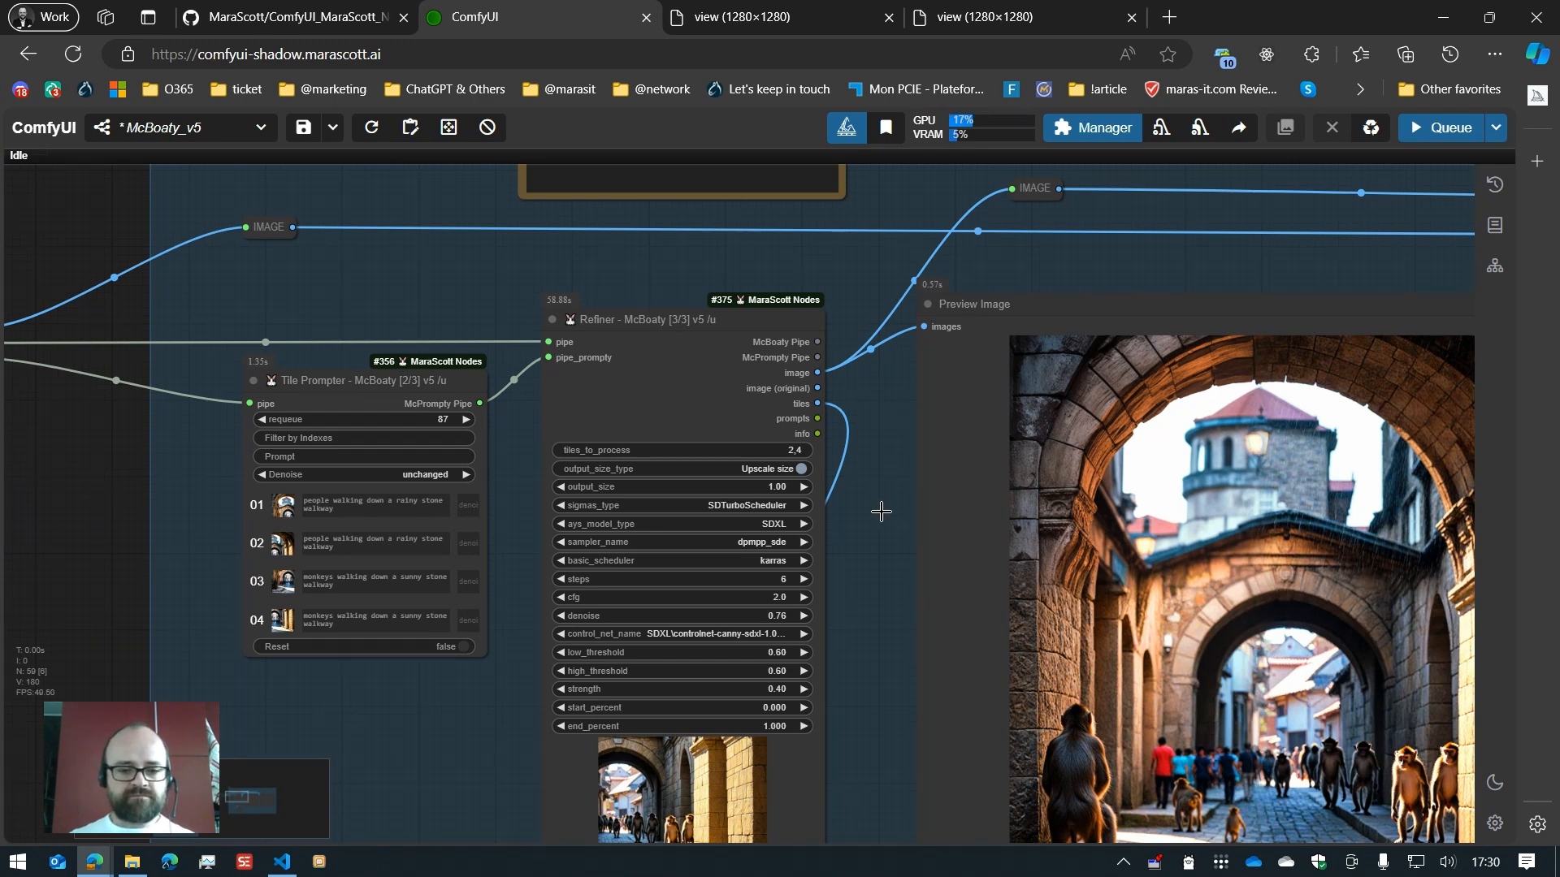
pyautogui.scroll(5, 879, 522)
pyautogui.scroll(-5, 932, 534)
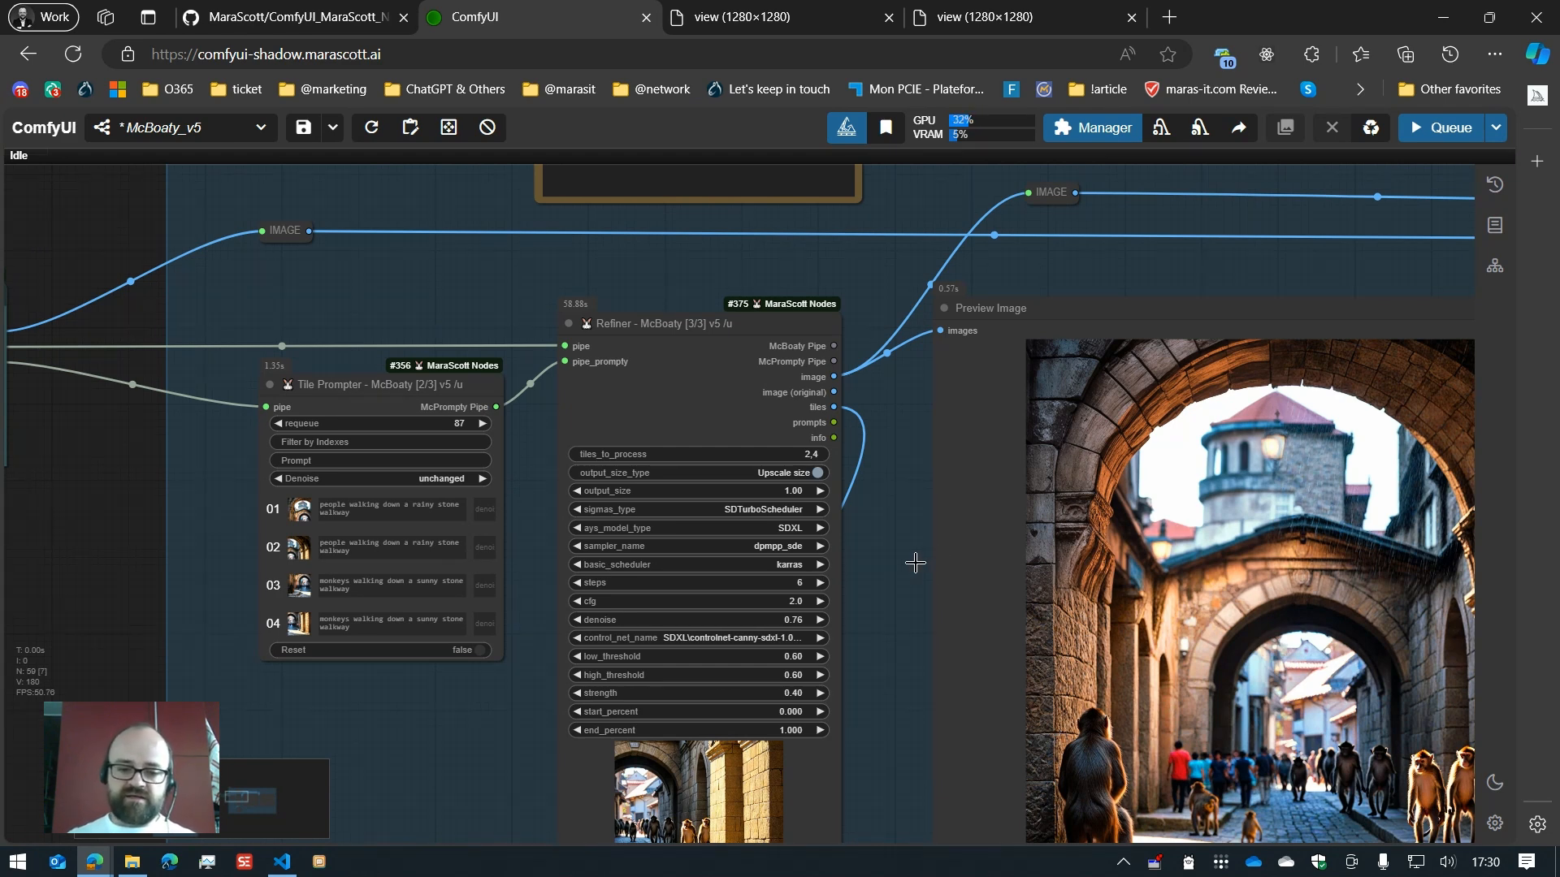
pyautogui.scroll(5, 832, 512)
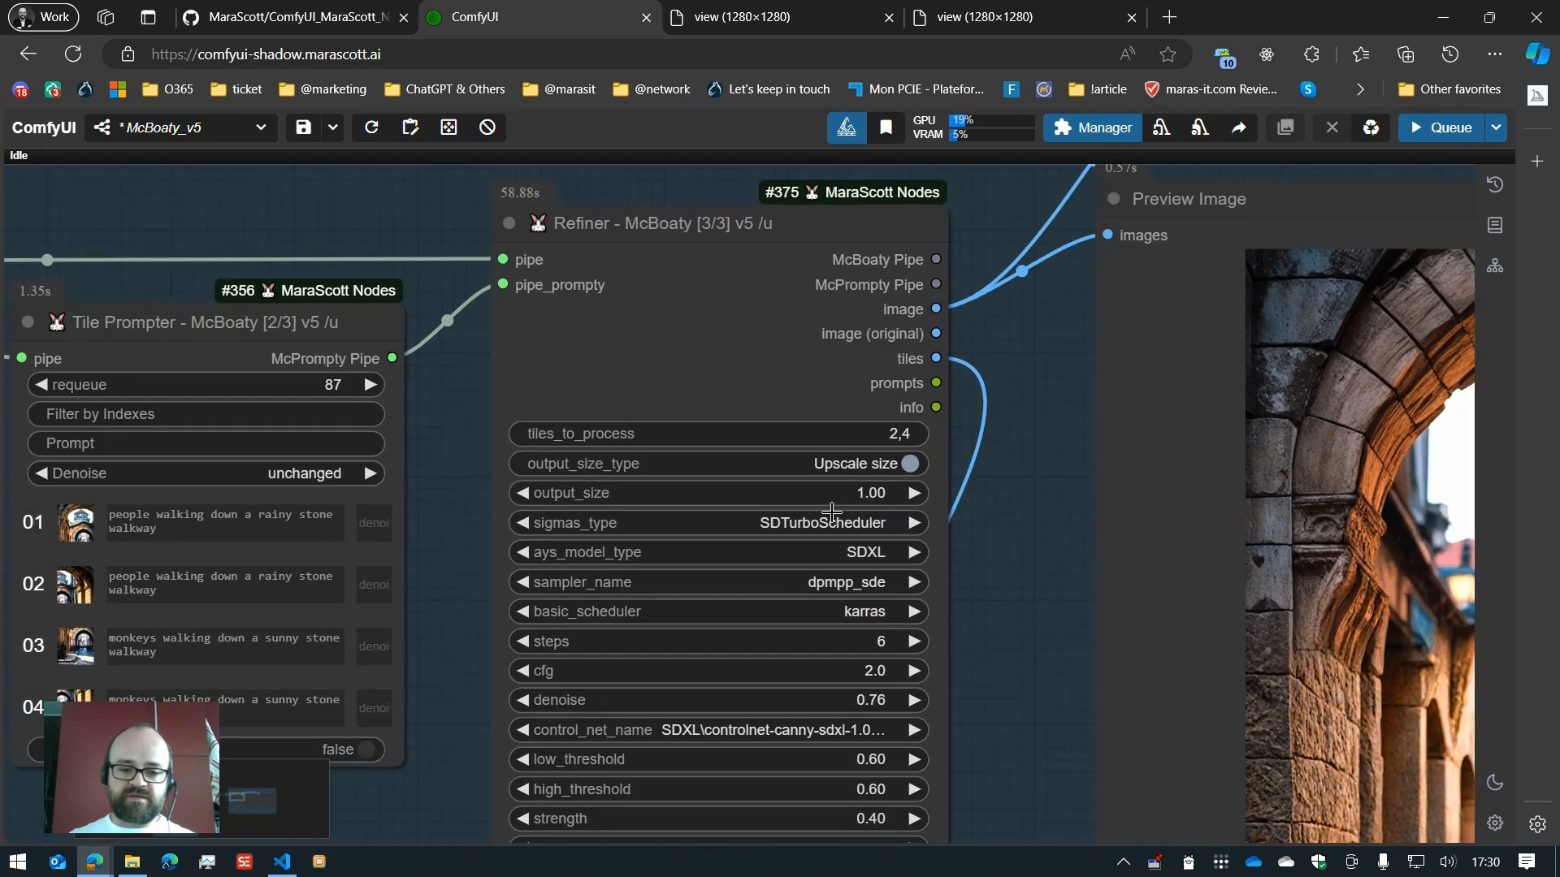
pyautogui.click(899, 464)
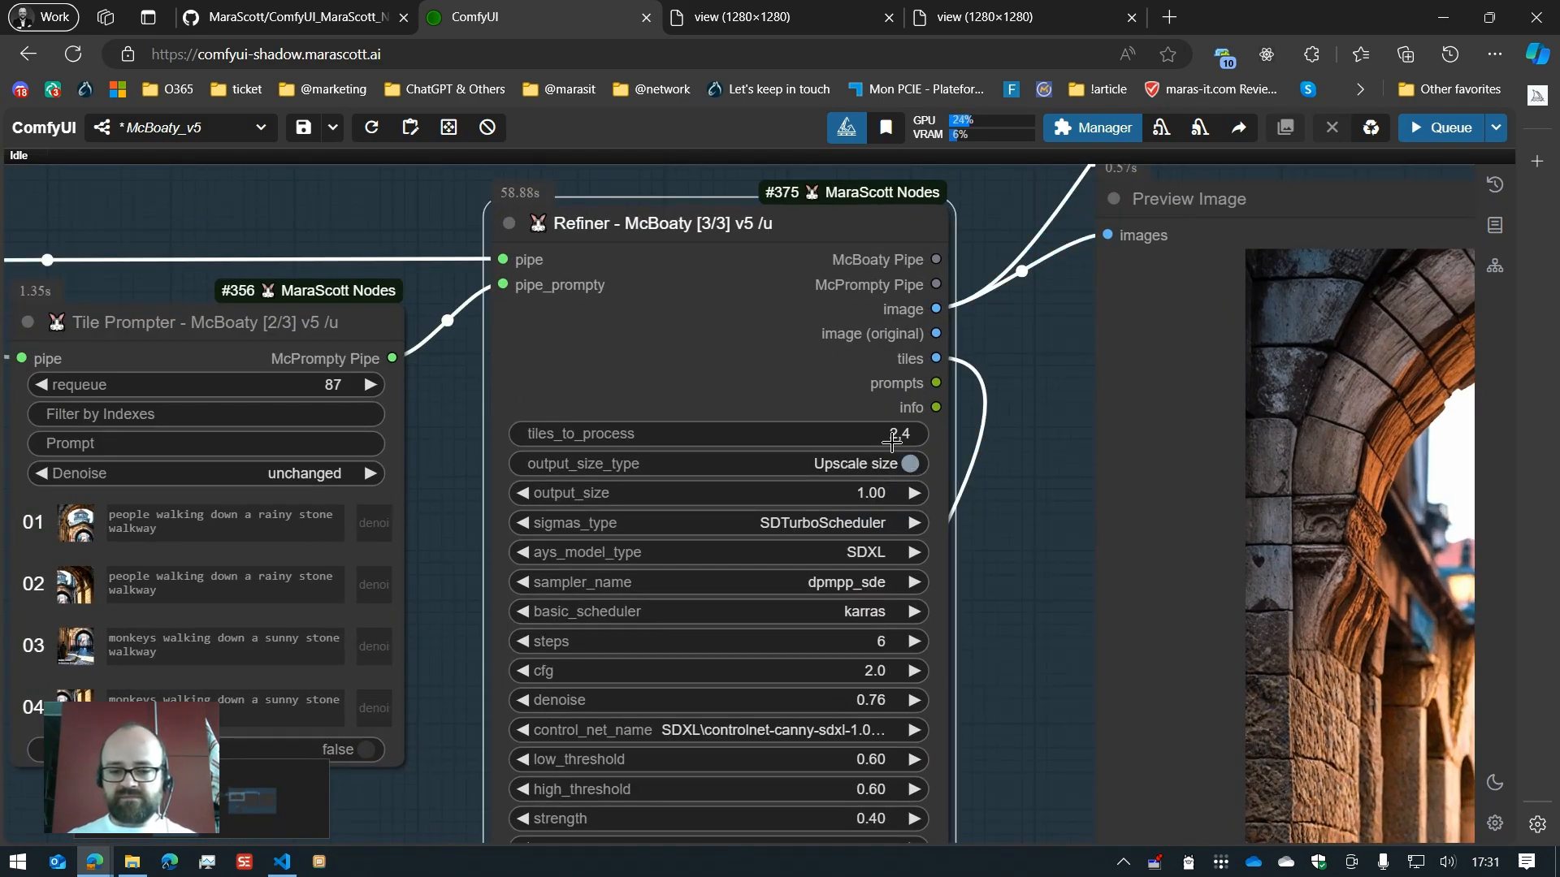
pyautogui.scroll(3, 1498, 430)
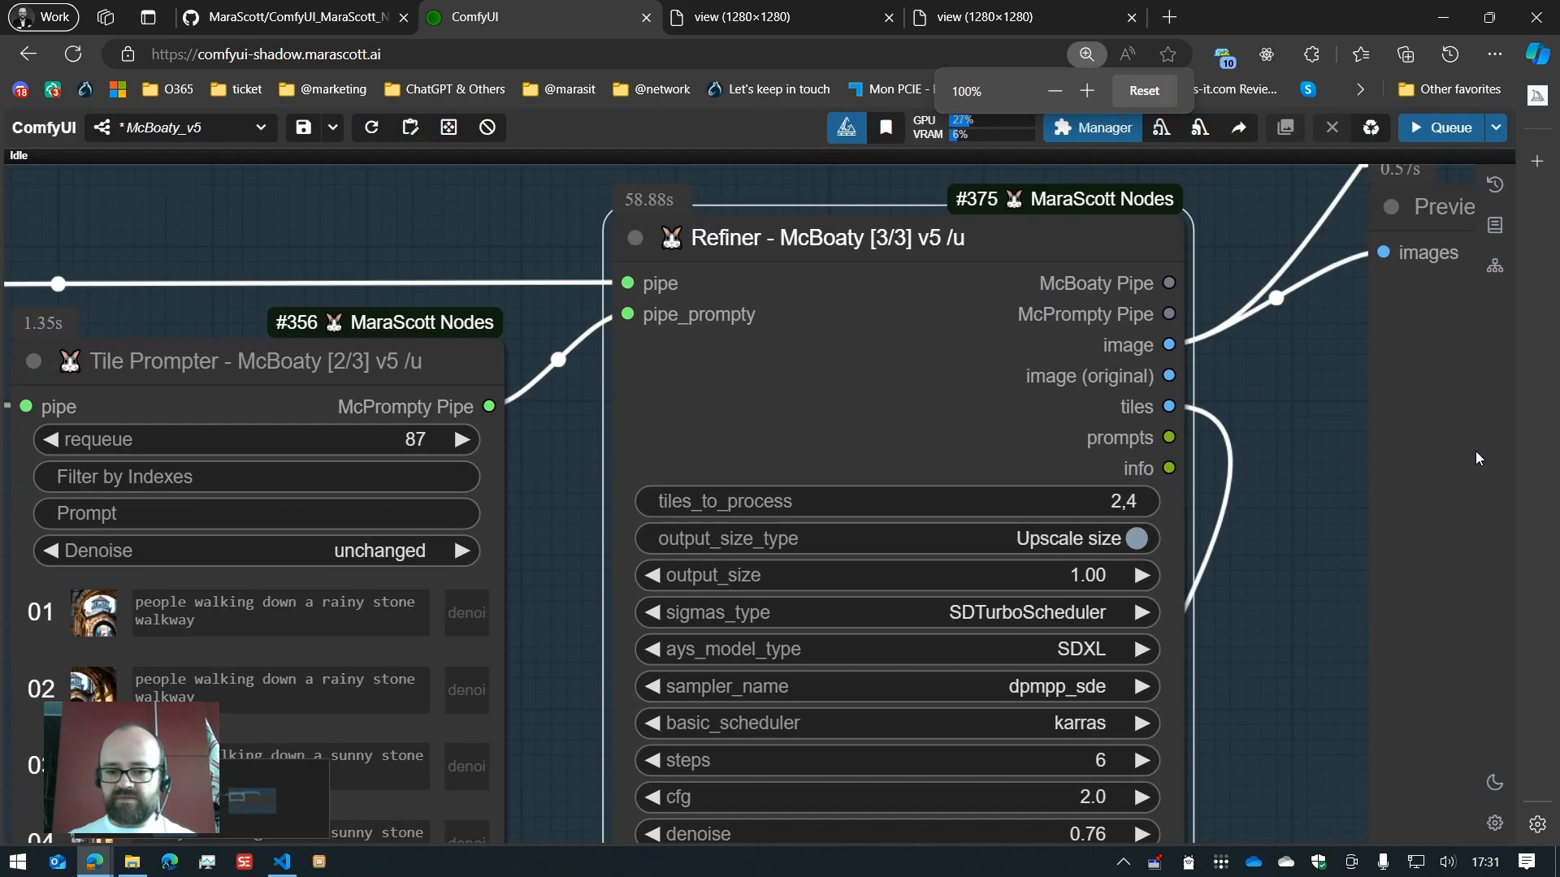
pyautogui.click(1113, 545)
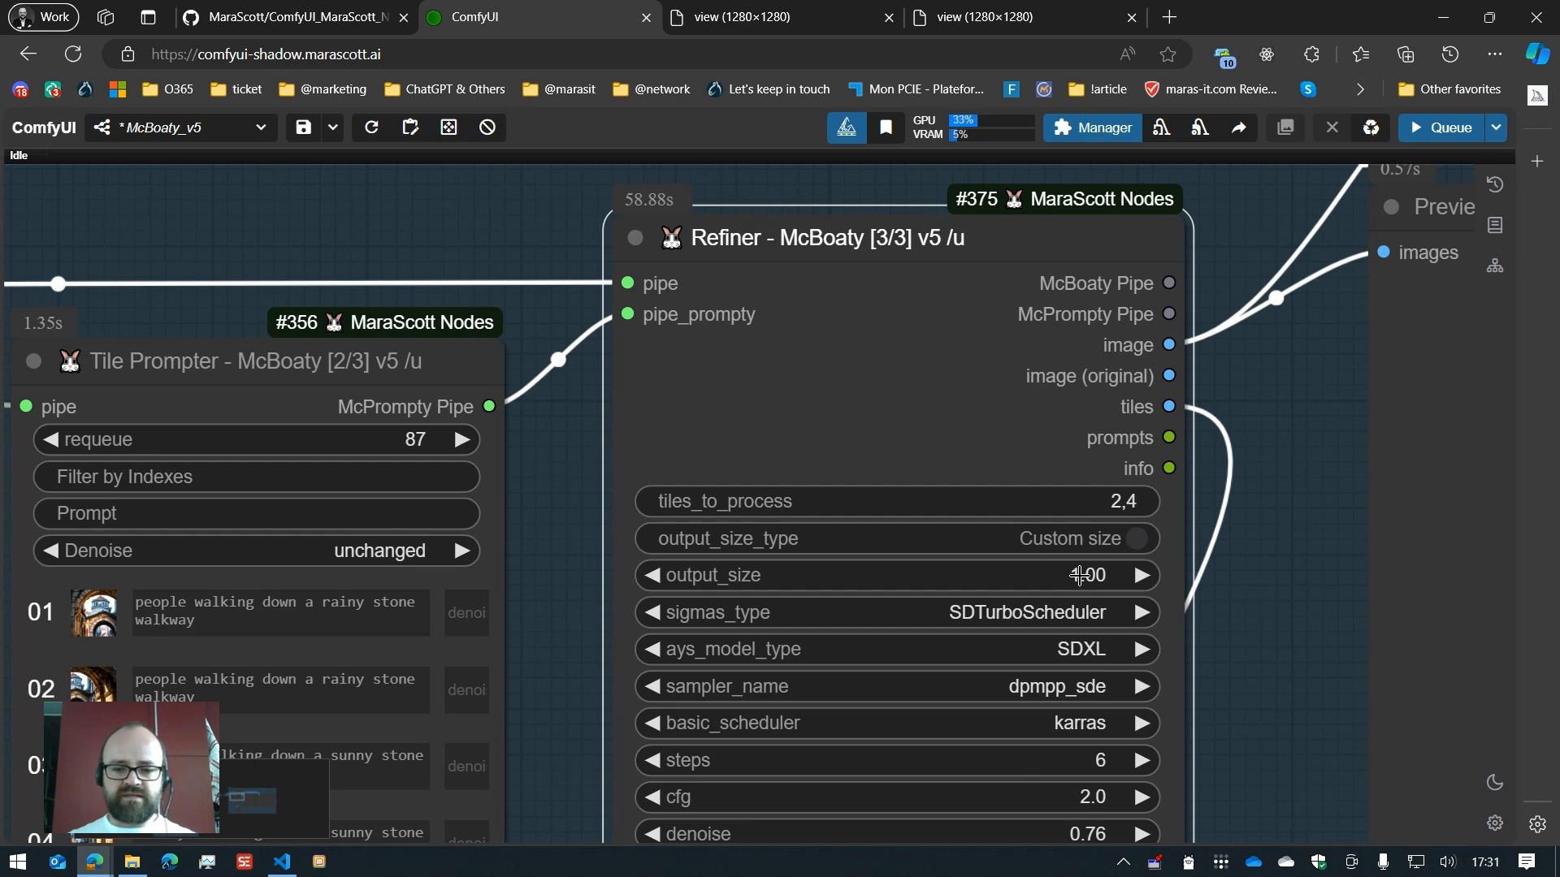
pyautogui.click(1153, 578)
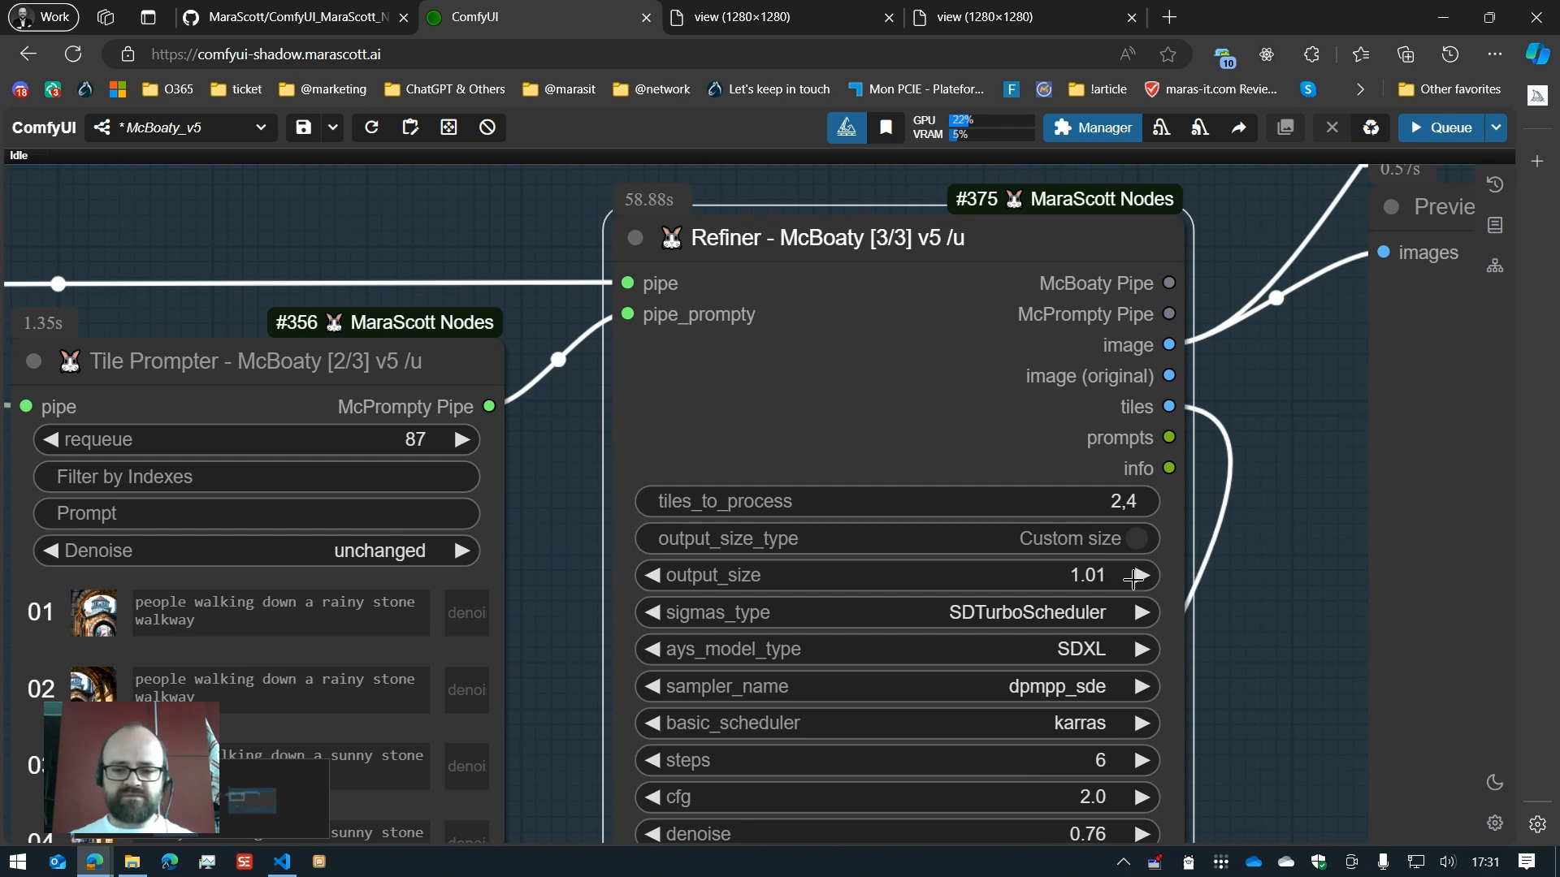
pyautogui.click(649, 575)
pyautogui.click(1071, 578)
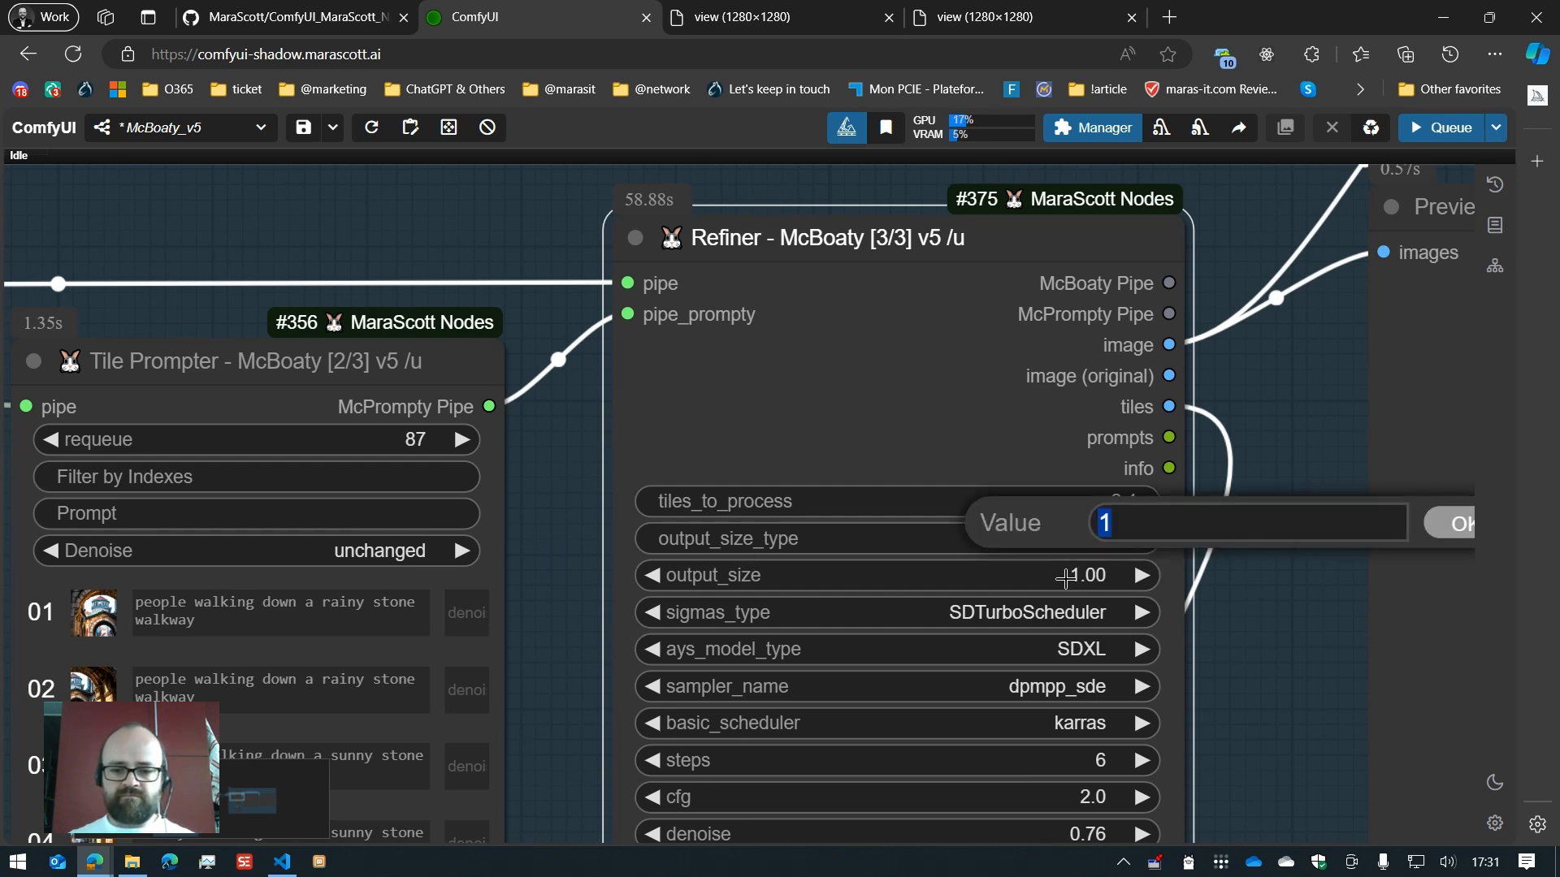
pyautogui.write('2')
pyautogui.press('Return')
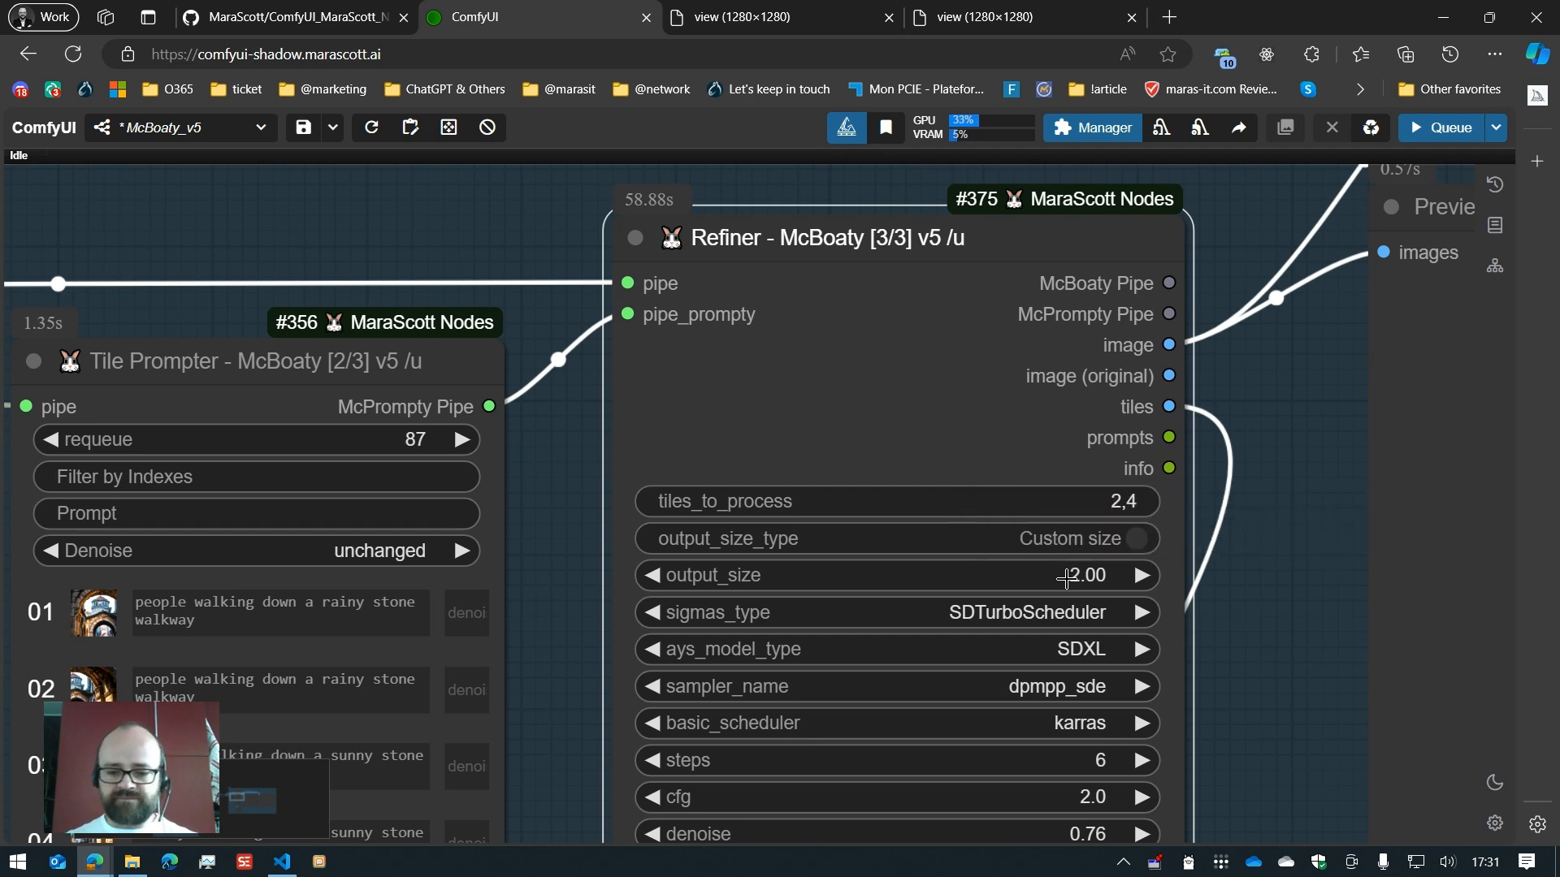
# Step: Review the Upscale Automatic, Upscale Customized and Upscale 2nd Pass groups one after another
pyautogui.scroll(-8, 1205, 614)
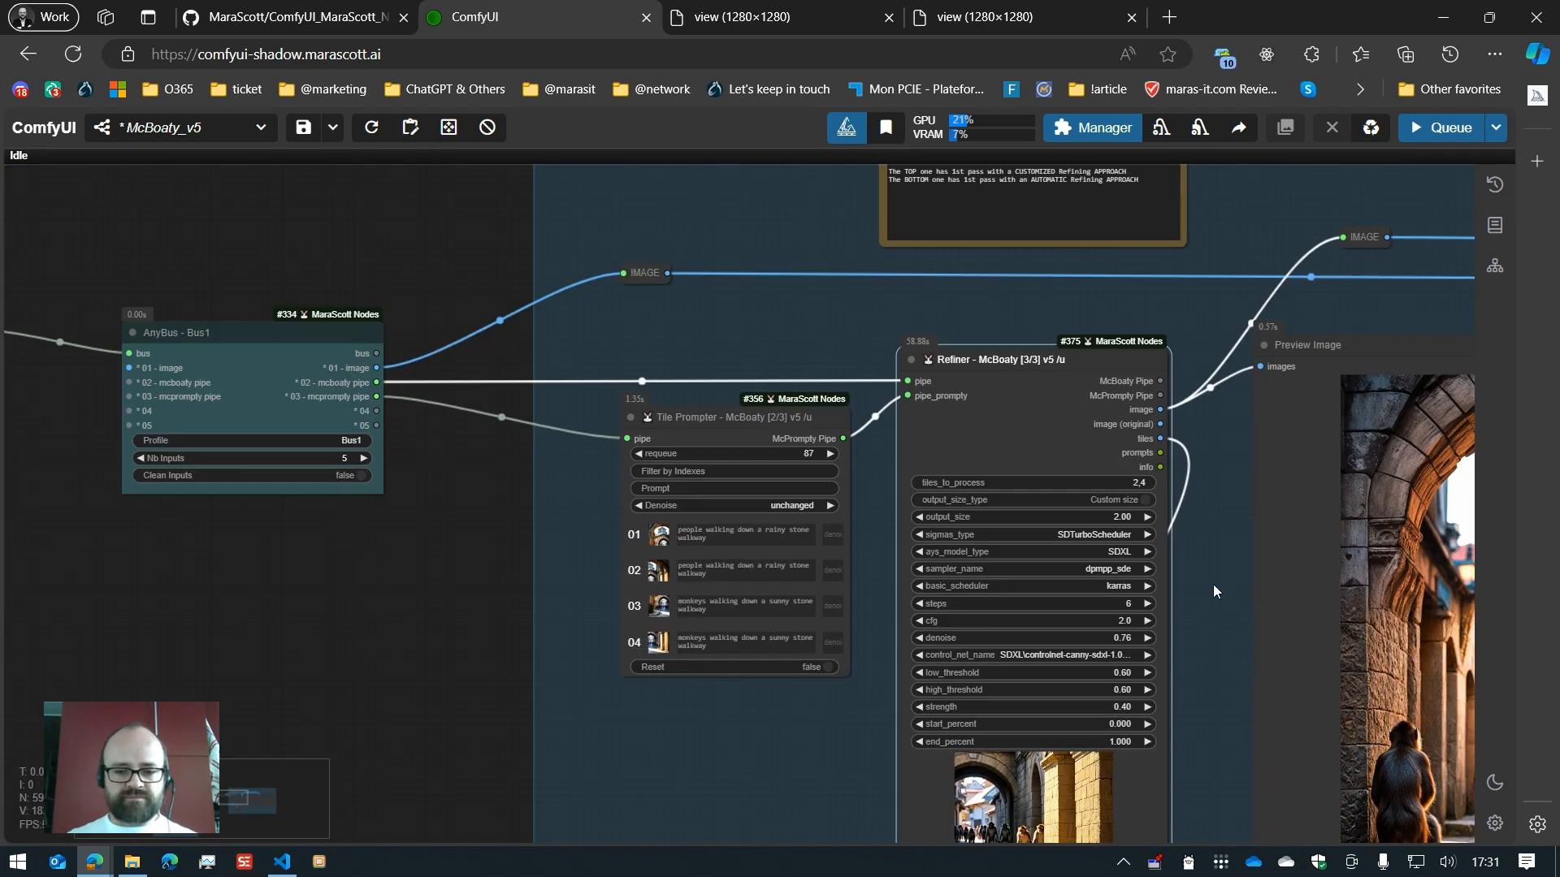
pyautogui.moveTo(1212, 574); pyautogui.dragTo(1241, 636)
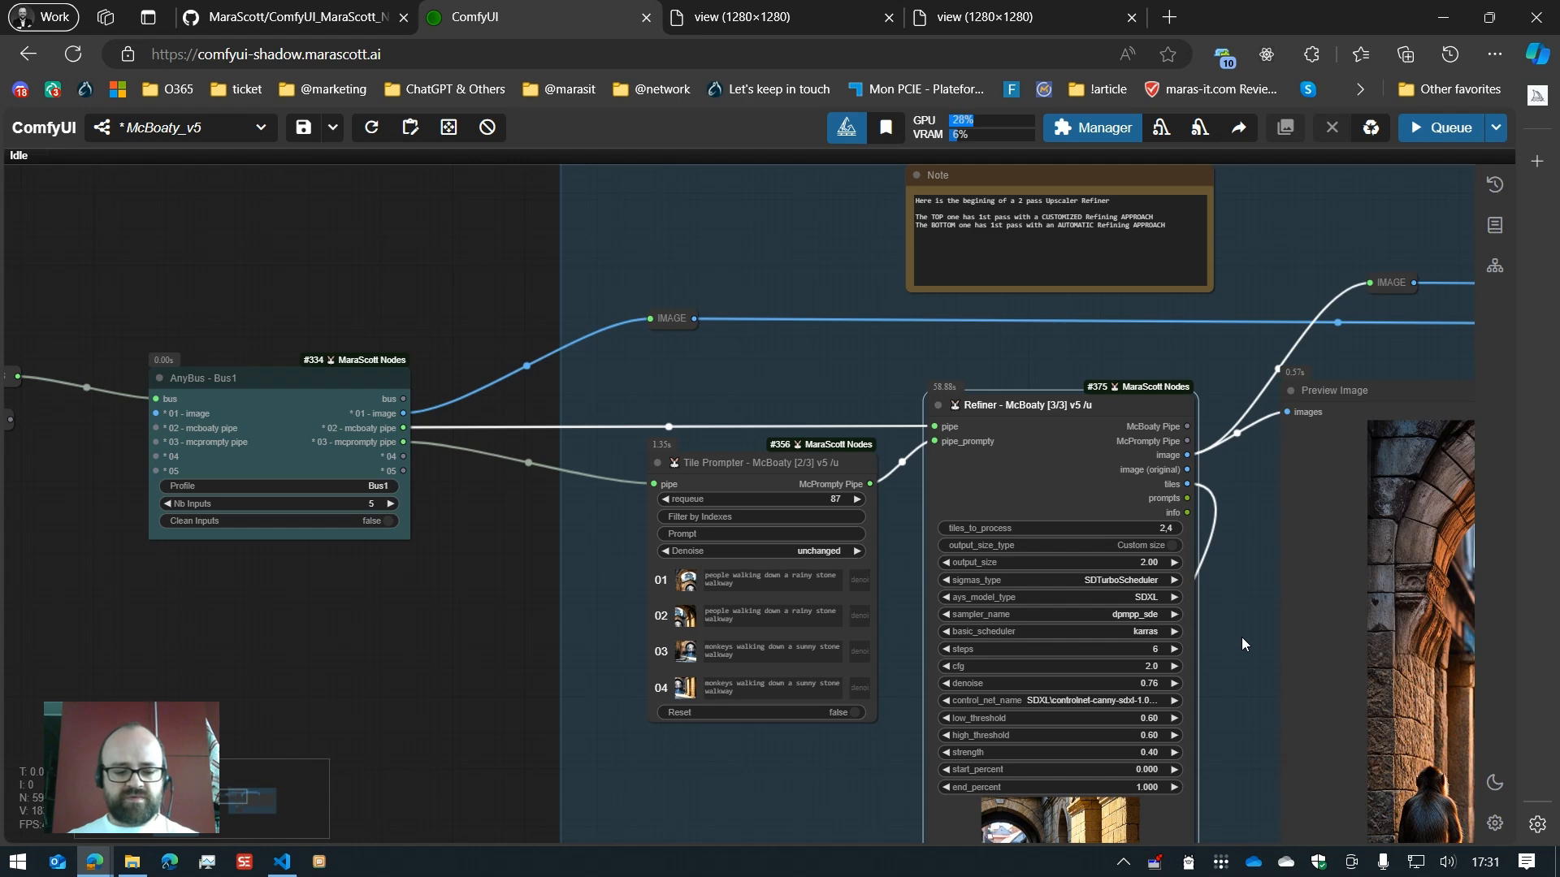
pyautogui.press('2')
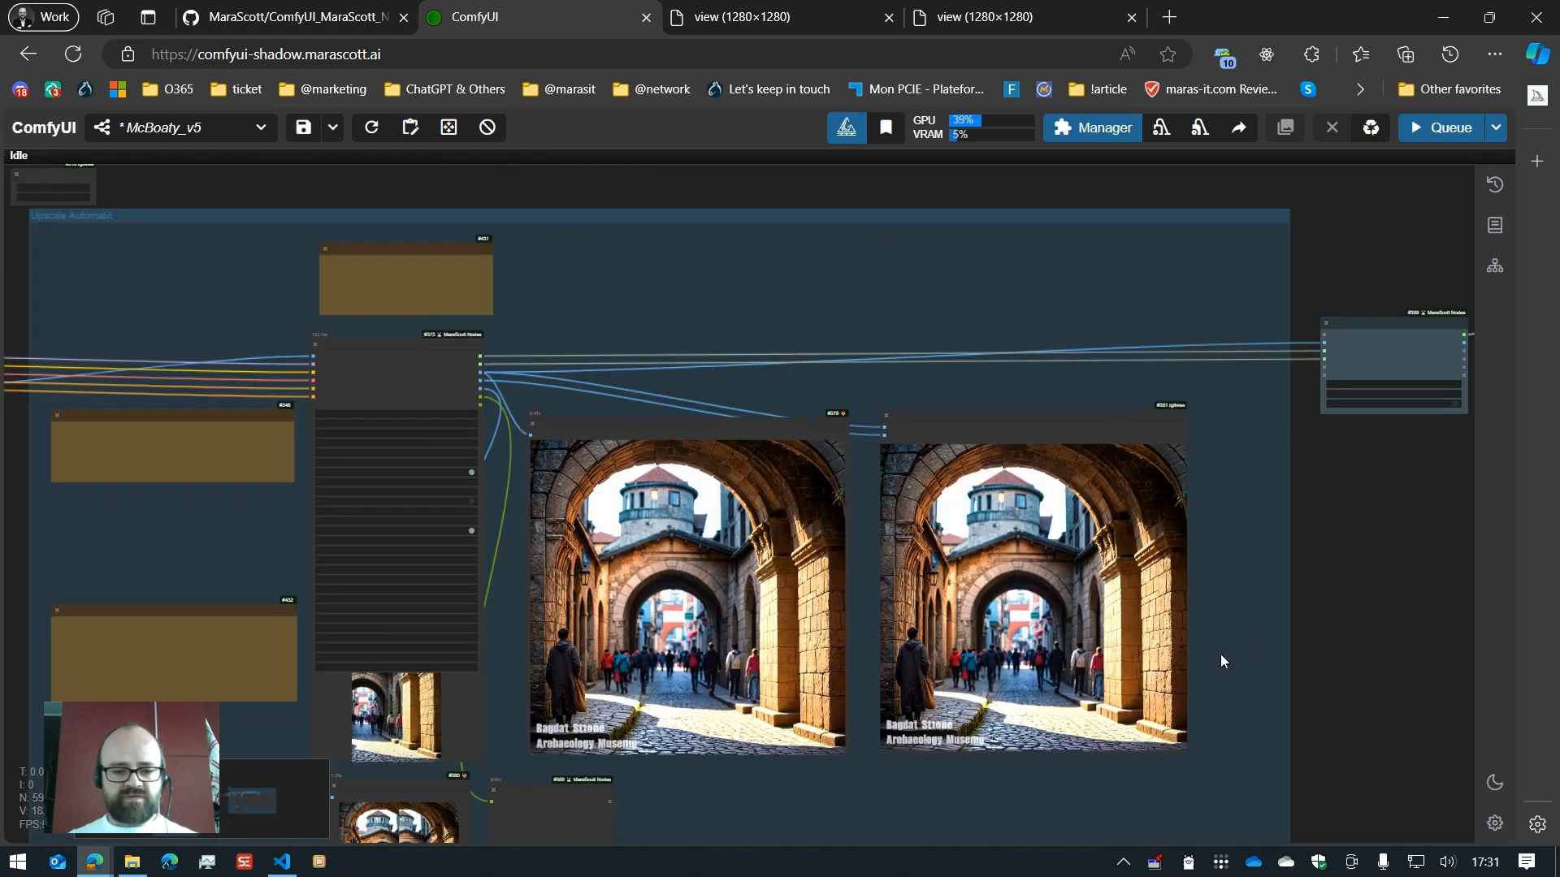
pyautogui.press('3')
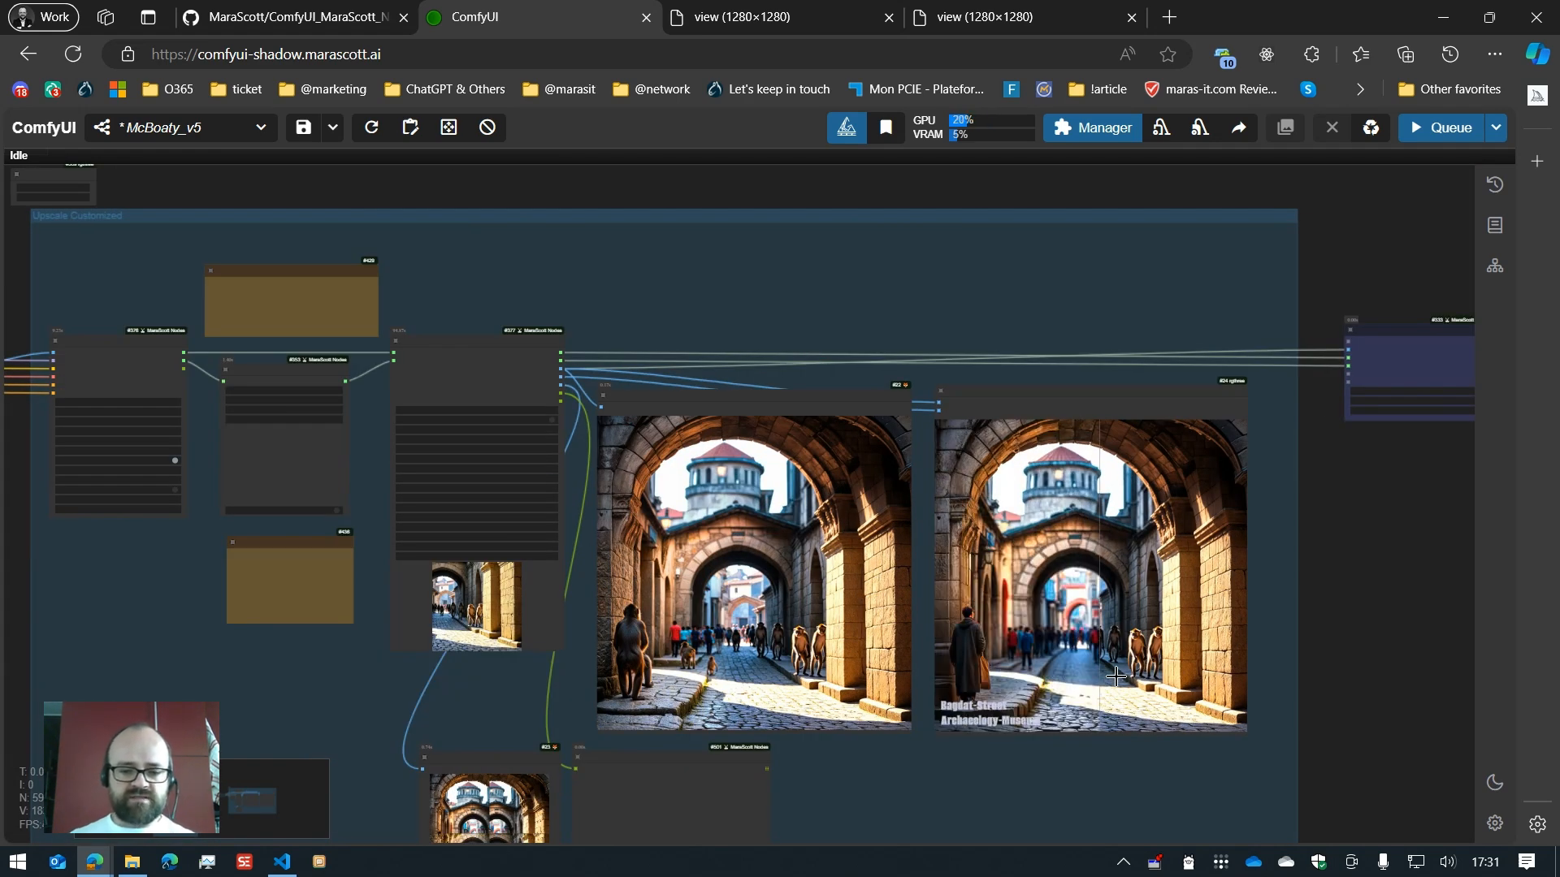
pyautogui.press('4')
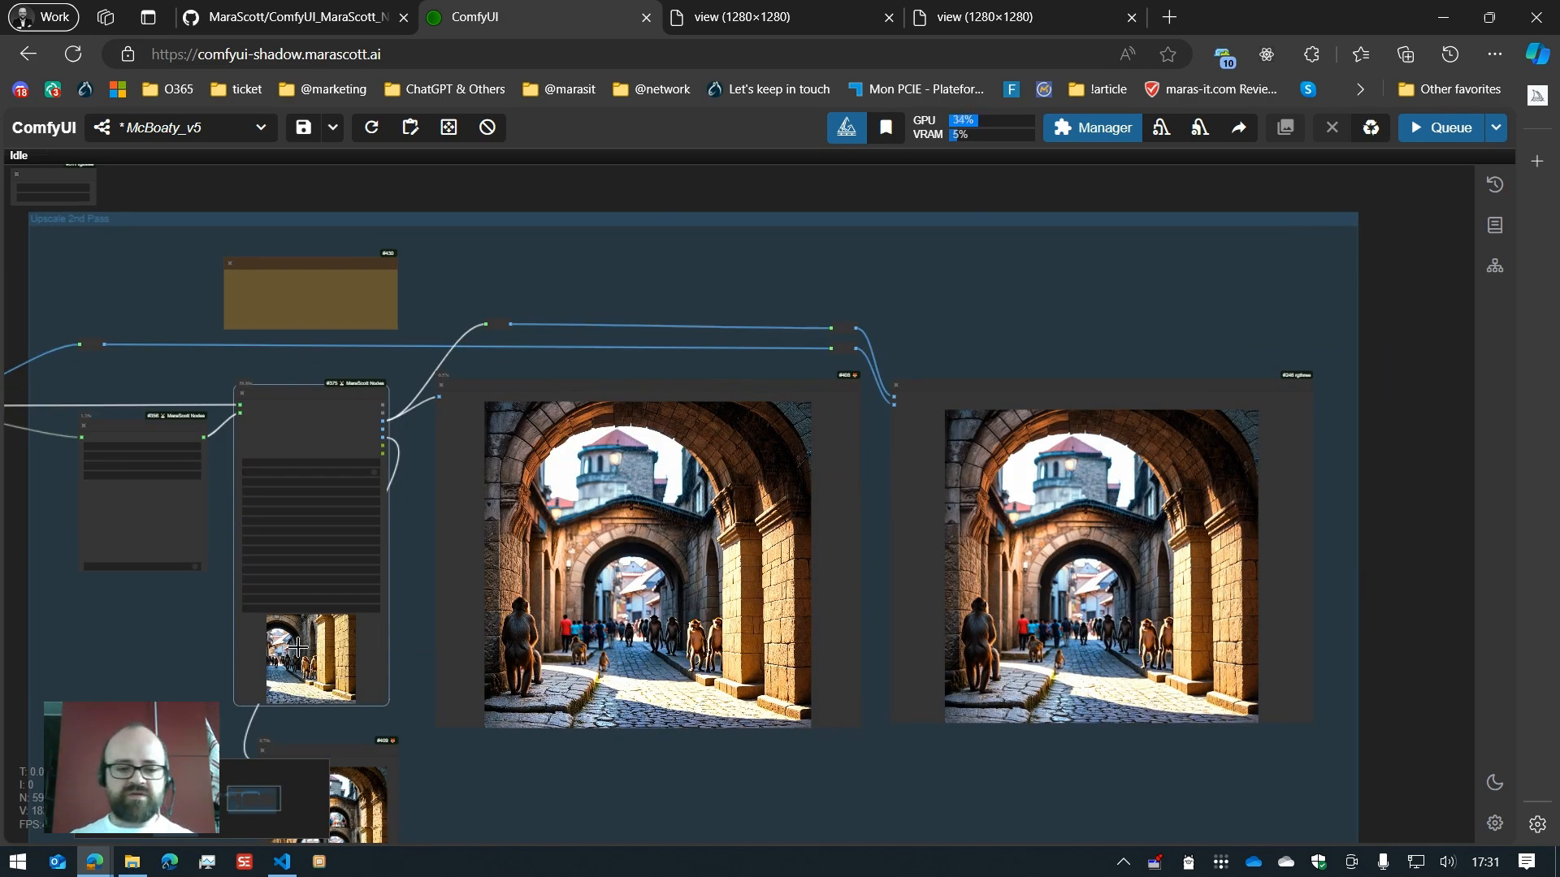
# Step: In the second-pass Tile Prompter, replace "monkeys" with "people" in the prompts of tiles 03 and 04
pyautogui.scroll(10, 341, 560)
pyautogui.moveTo(498, 476); pyautogui.dragTo(962, 538)
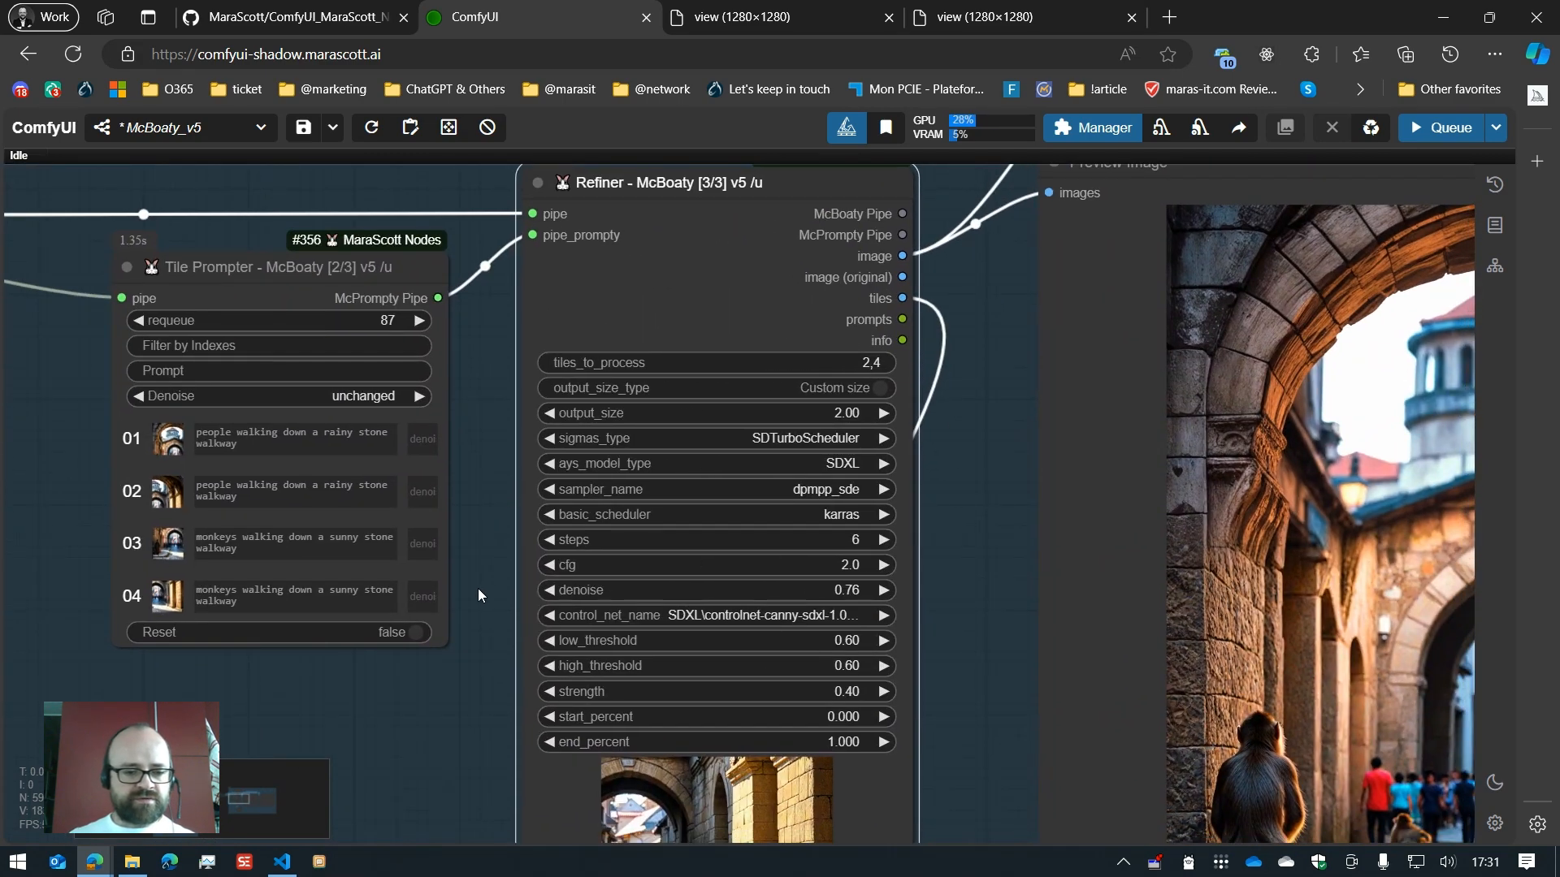
pyautogui.scroll(5, 84, 579)
pyautogui.doubleClick(307, 512)
pyautogui.write('people')
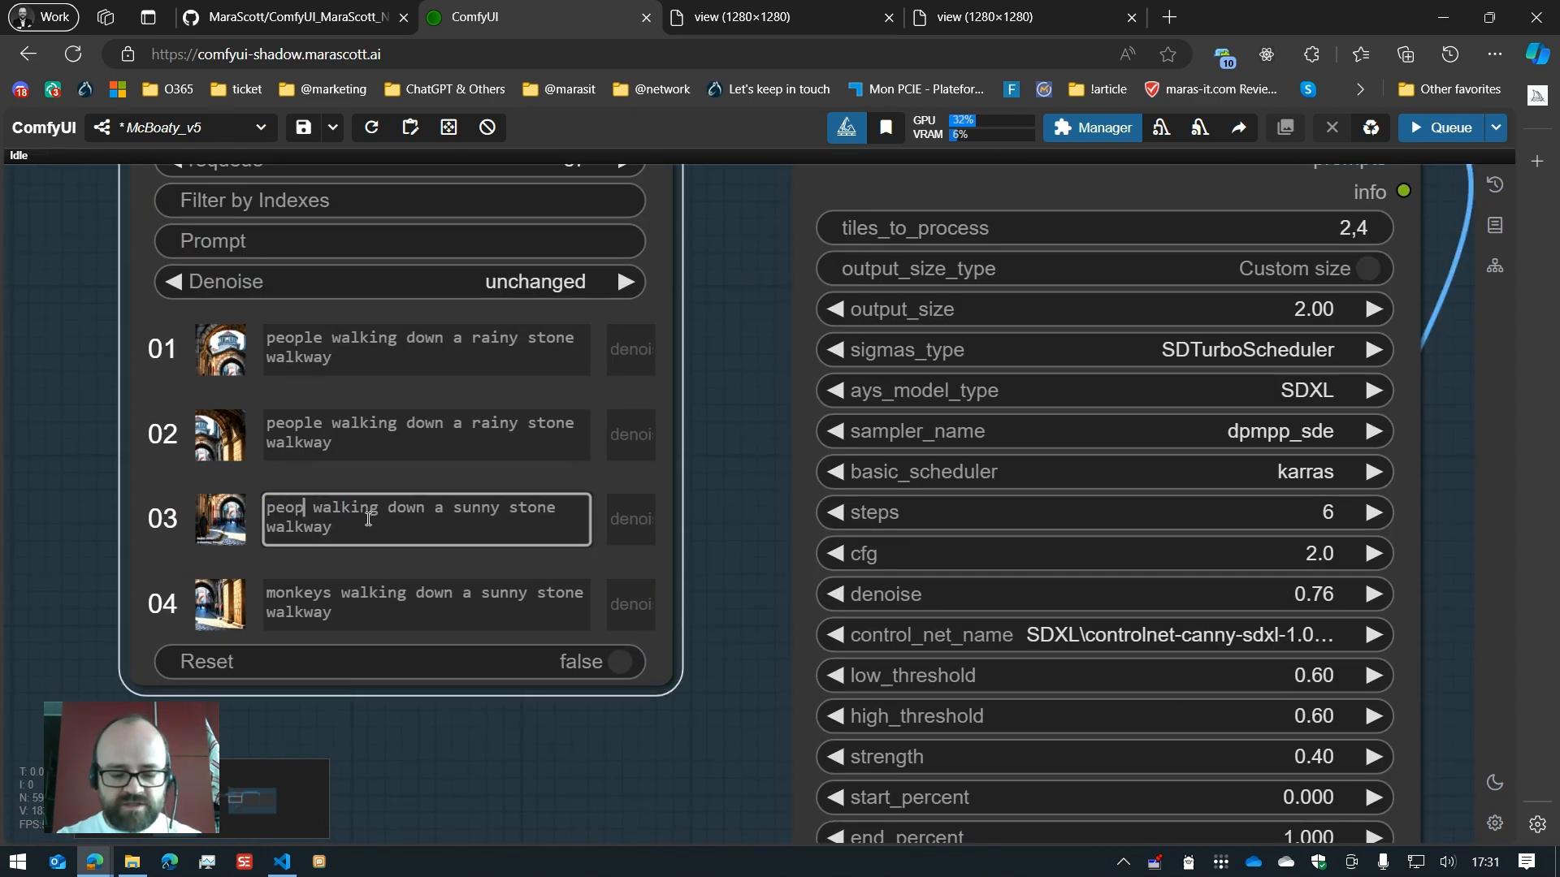
pyautogui.hotkey('ctrl', 'shift', 'Left')
pyautogui.doubleClick(290, 600)
pyautogui.write('people')
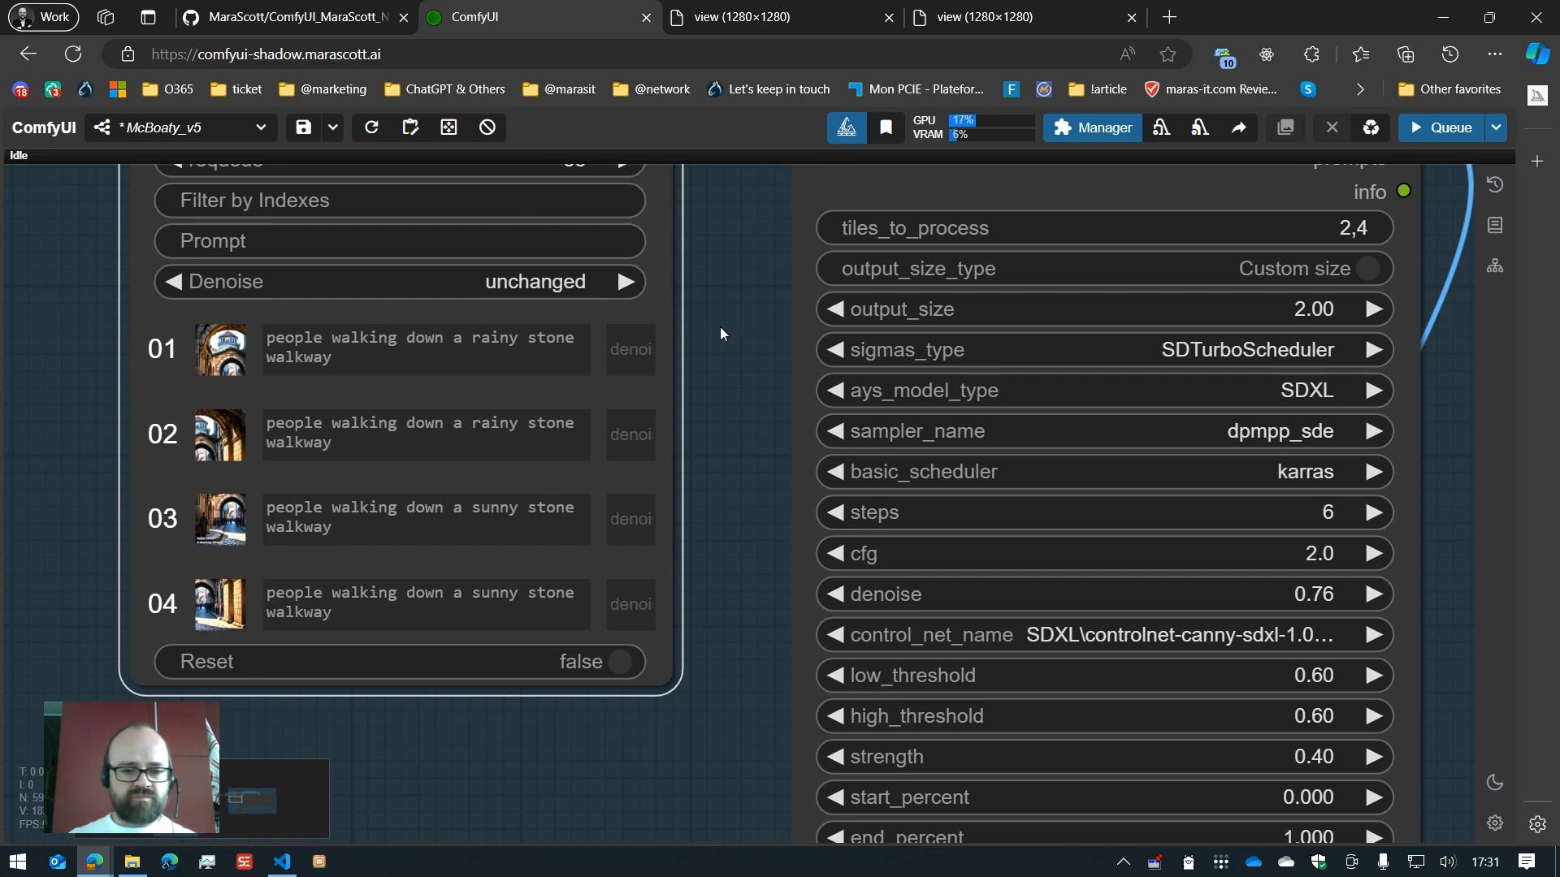
# Step: Set the denoise of tiles 03 and 04 to 0.76 in the second-pass Tile Prompter
pyautogui.moveTo(719, 327); pyautogui.dragTo(723, 431)
pyautogui.click(641, 629)
pyautogui.write('.76')
pyautogui.click(638, 708)
pyautogui.write('.76')
# Step: Set the denoise of tiles 01 and 02 to 0.35 in the second-pass Tile Prompter
pyautogui.click(632, 459)
pyautogui.write('.')
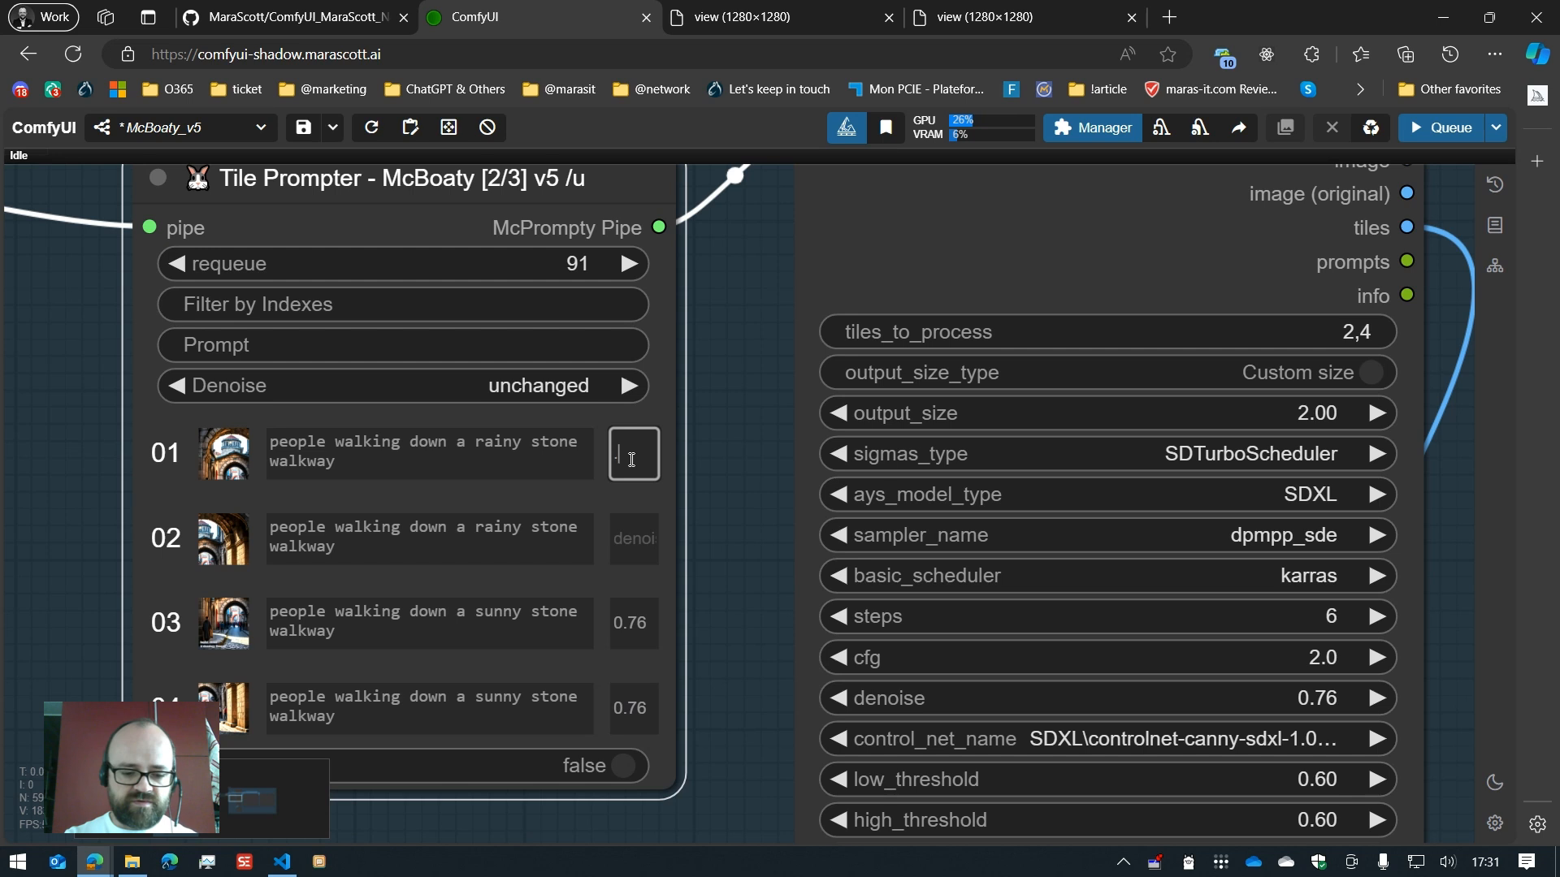
pyautogui.write('35')
pyautogui.hotkey('ctrl', 'a')
pyautogui.hotkey('ctrl', 'c')
pyautogui.click(654, 551)
pyautogui.hotkey('ctrl', 'v')
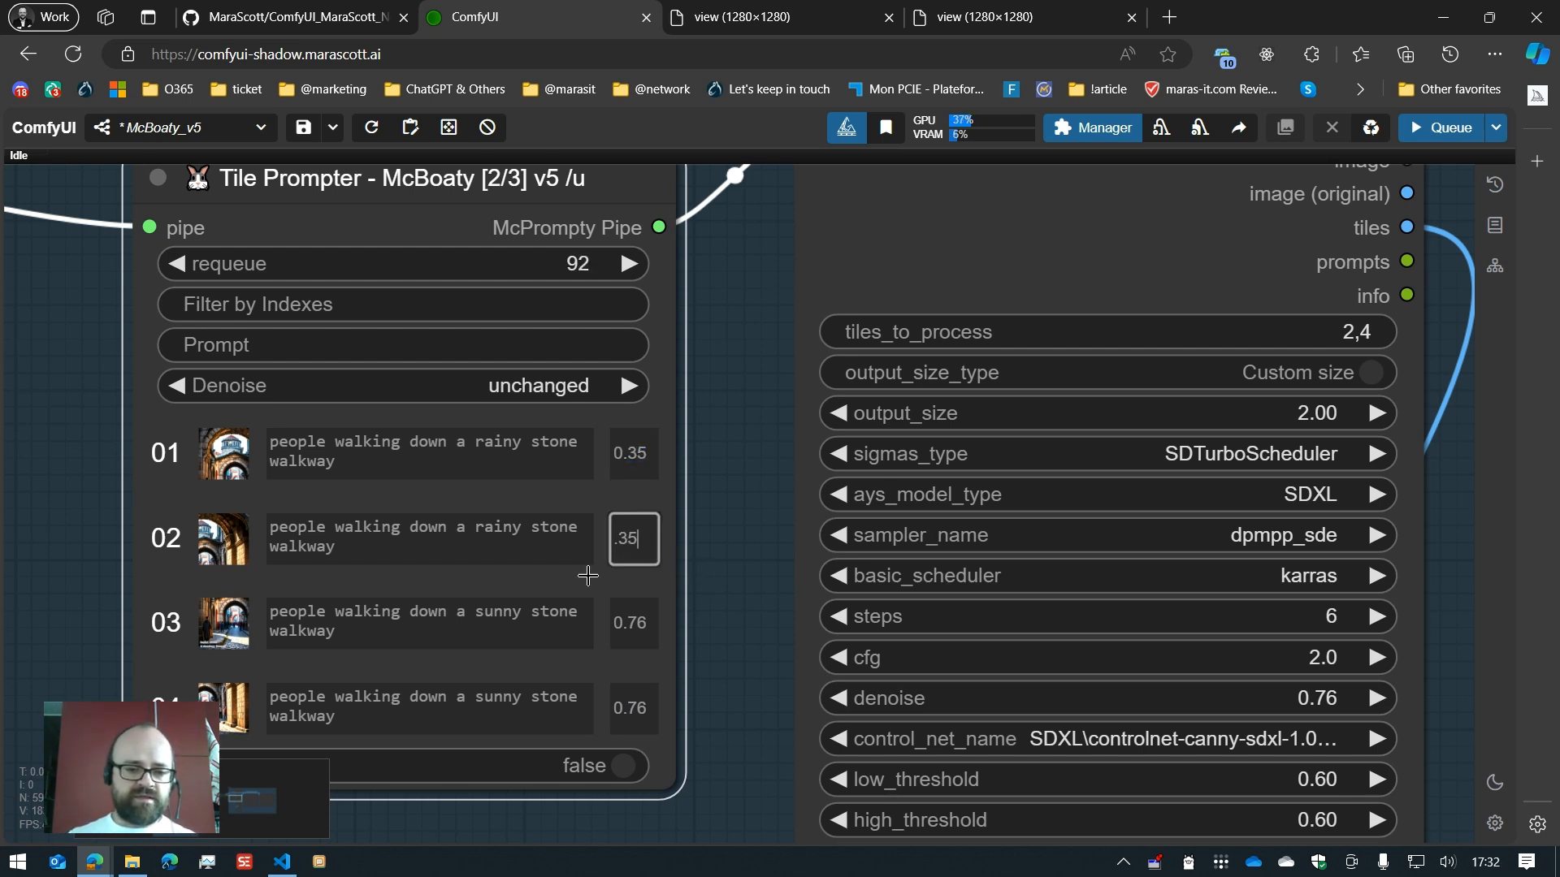
# Step: Remove the word "rainy" from the prompts of tiles 01 and 02
pyautogui.doubleClick(509, 447)
pyautogui.press('BackSpace')
pyautogui.press('BackSpace')
pyautogui.doubleClick(497, 527)
pyautogui.press('BackSpace')
pyautogui.press('BackSpace')
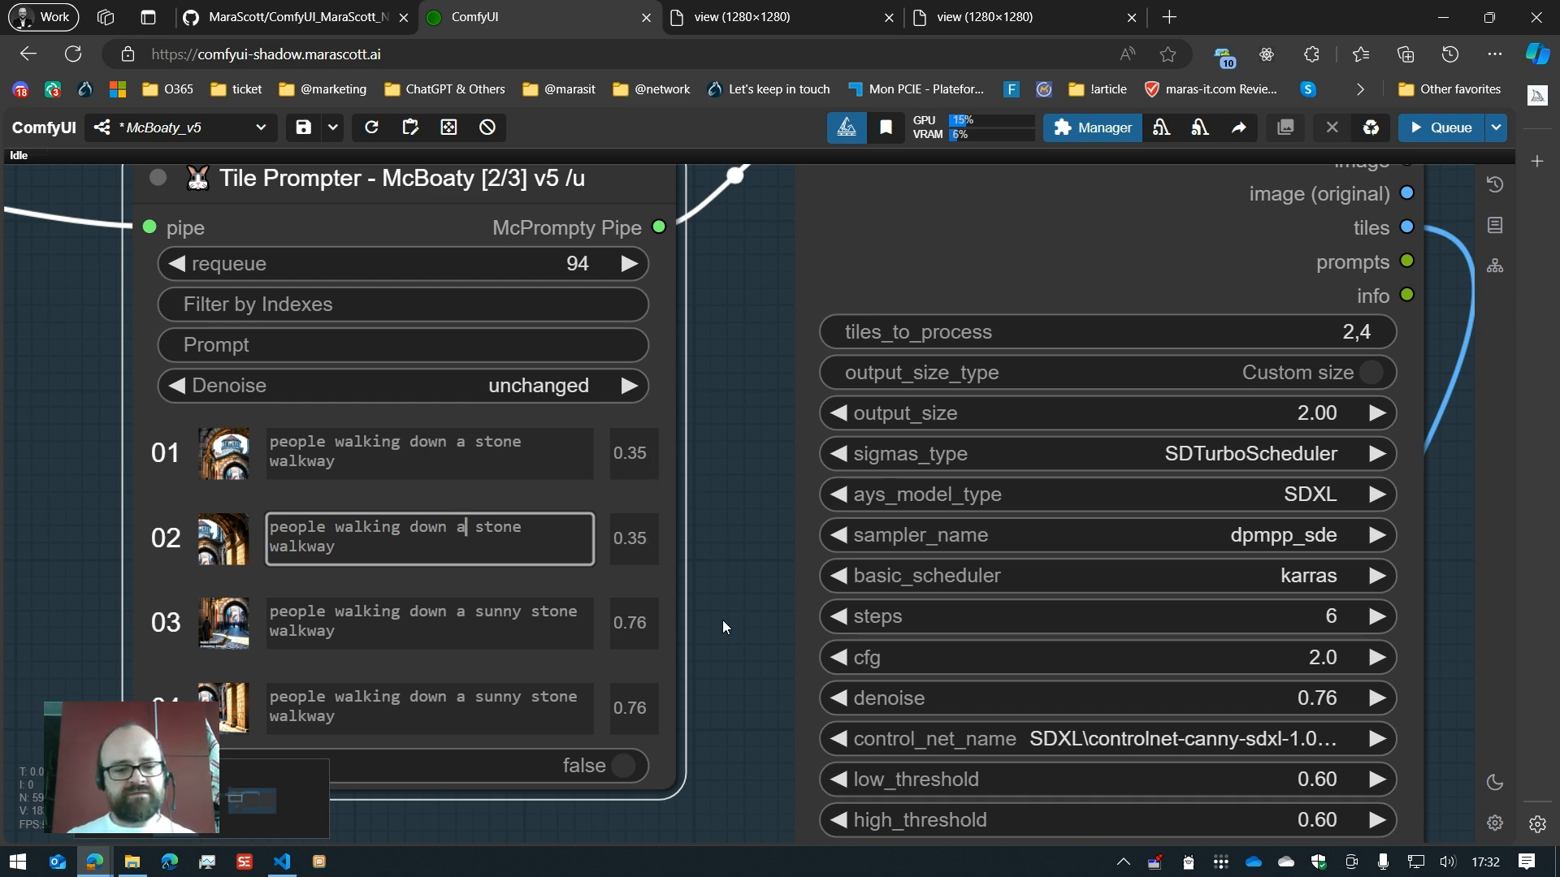
# Step: Remove the word "sunny" from the prompts of tiles 03 and 04
pyautogui.doubleClick(498, 611)
pyautogui.press('Delete')
pyautogui.press('Delete')
pyautogui.doubleClick(498, 696)
pyautogui.press('Delete')
pyautogui.press('Delete')
# Step: Clear the second-pass Refiner's tiles_to_process value and queue the workflow
pyautogui.scroll(-5, 680, 676)
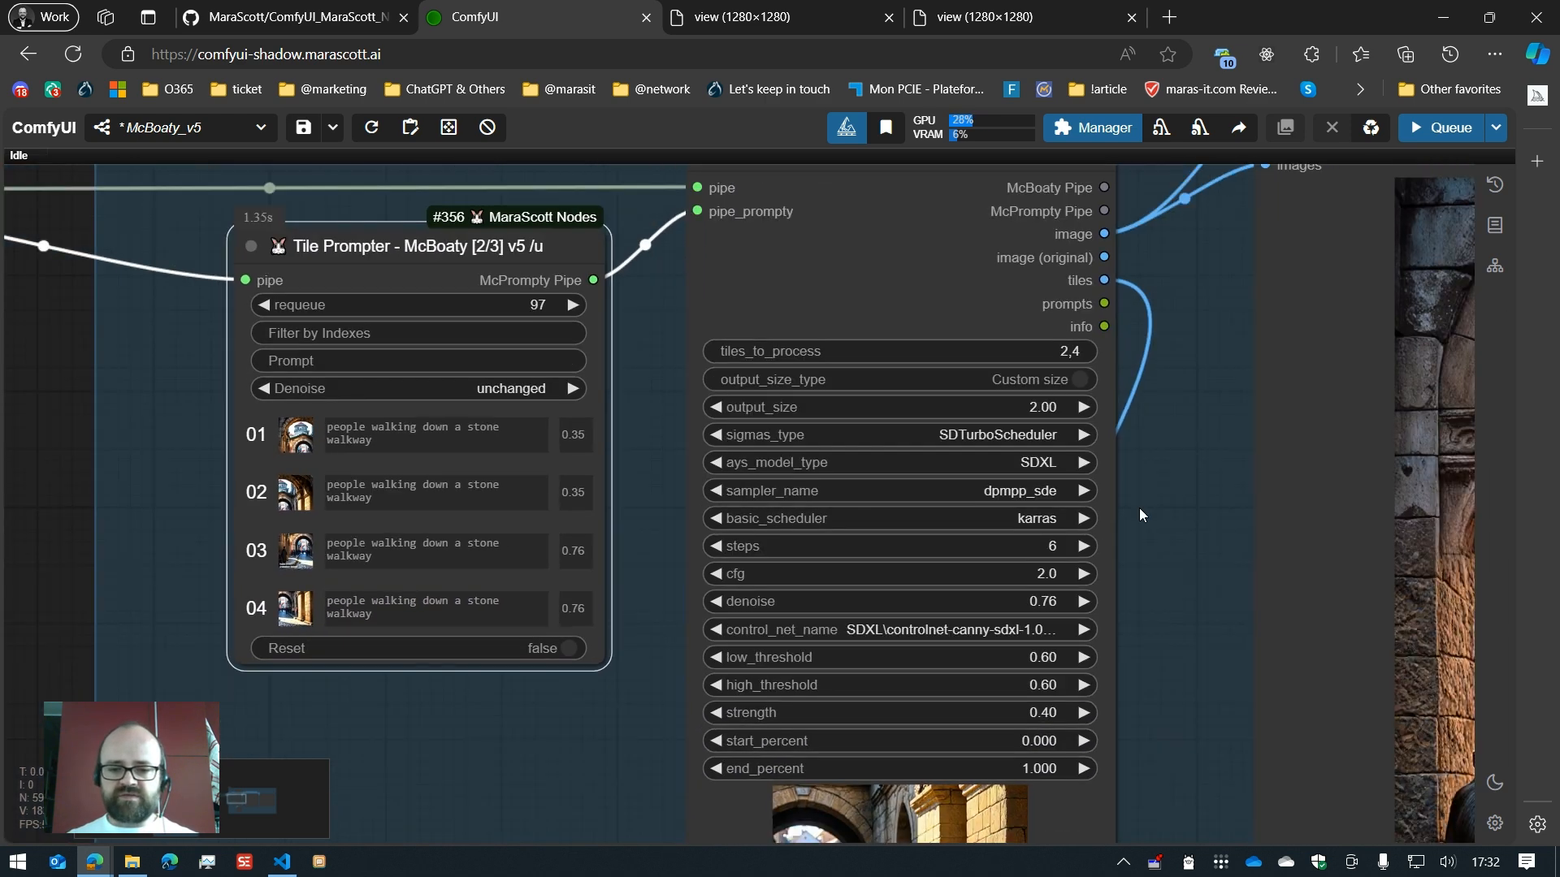
pyautogui.moveTo(1137, 508); pyautogui.dragTo(1046, 546)
pyautogui.scroll(-4, 1051, 624)
pyautogui.moveTo(1051, 624); pyautogui.dragTo(755, 476)
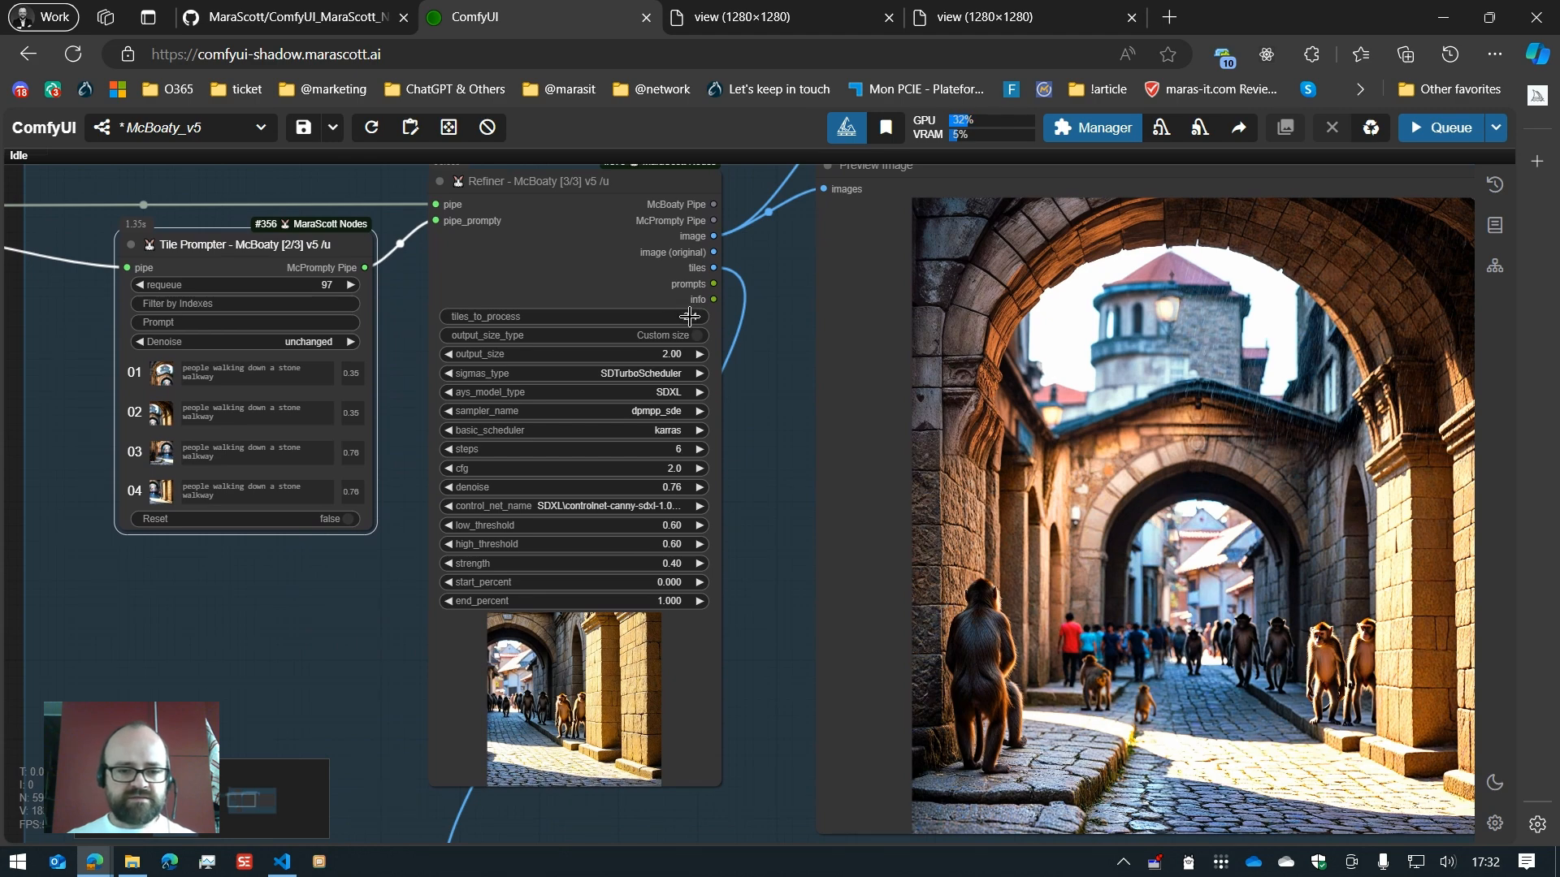
pyautogui.click(690, 316)
pyautogui.press('BackSpace')
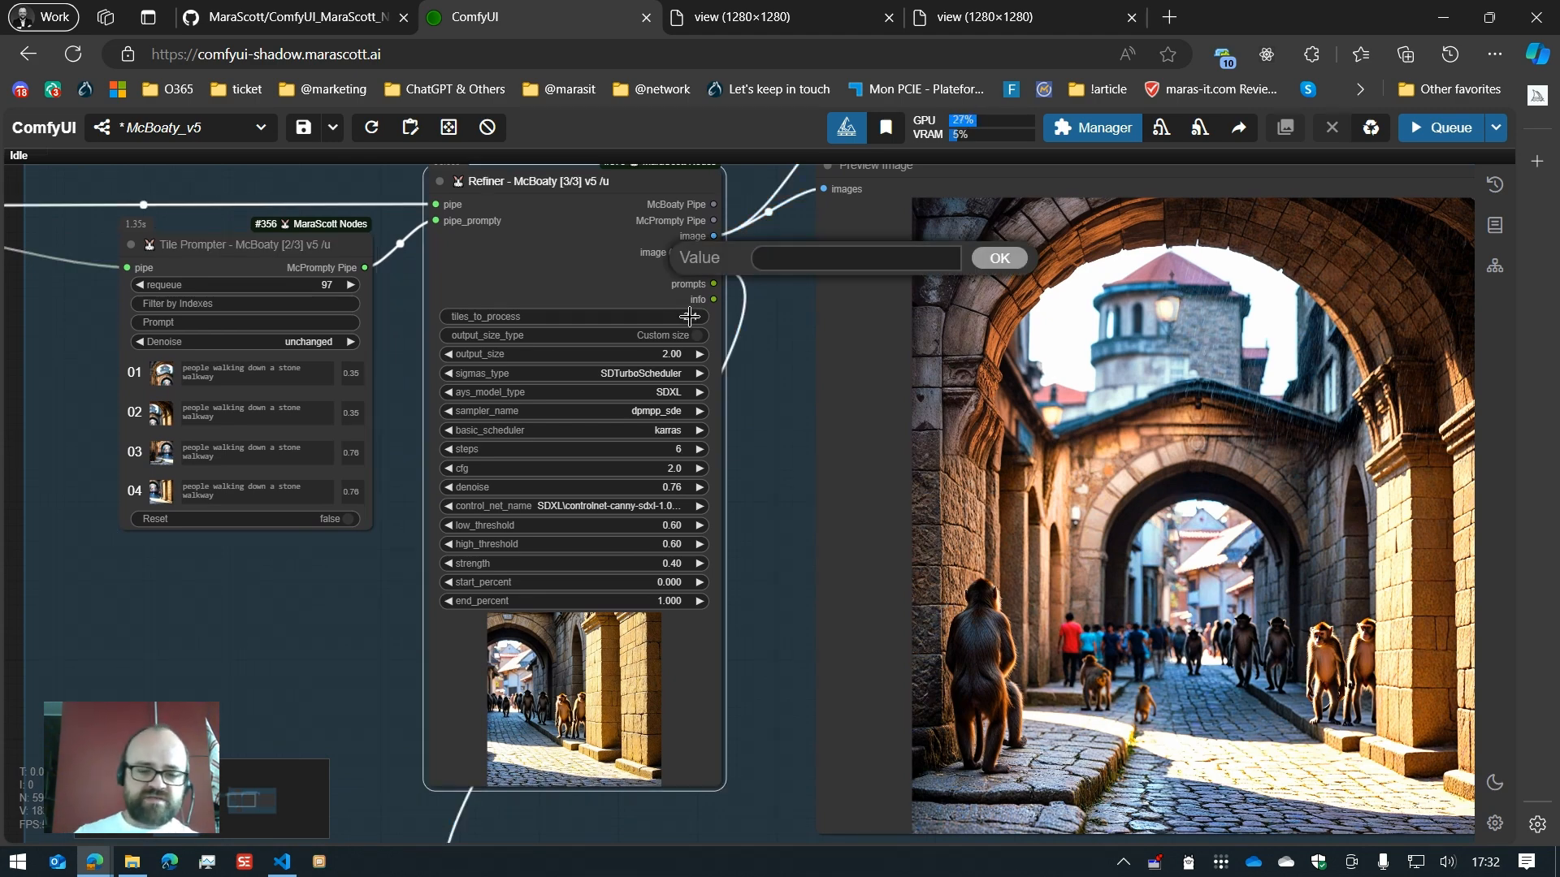
pyautogui.click(999, 258)
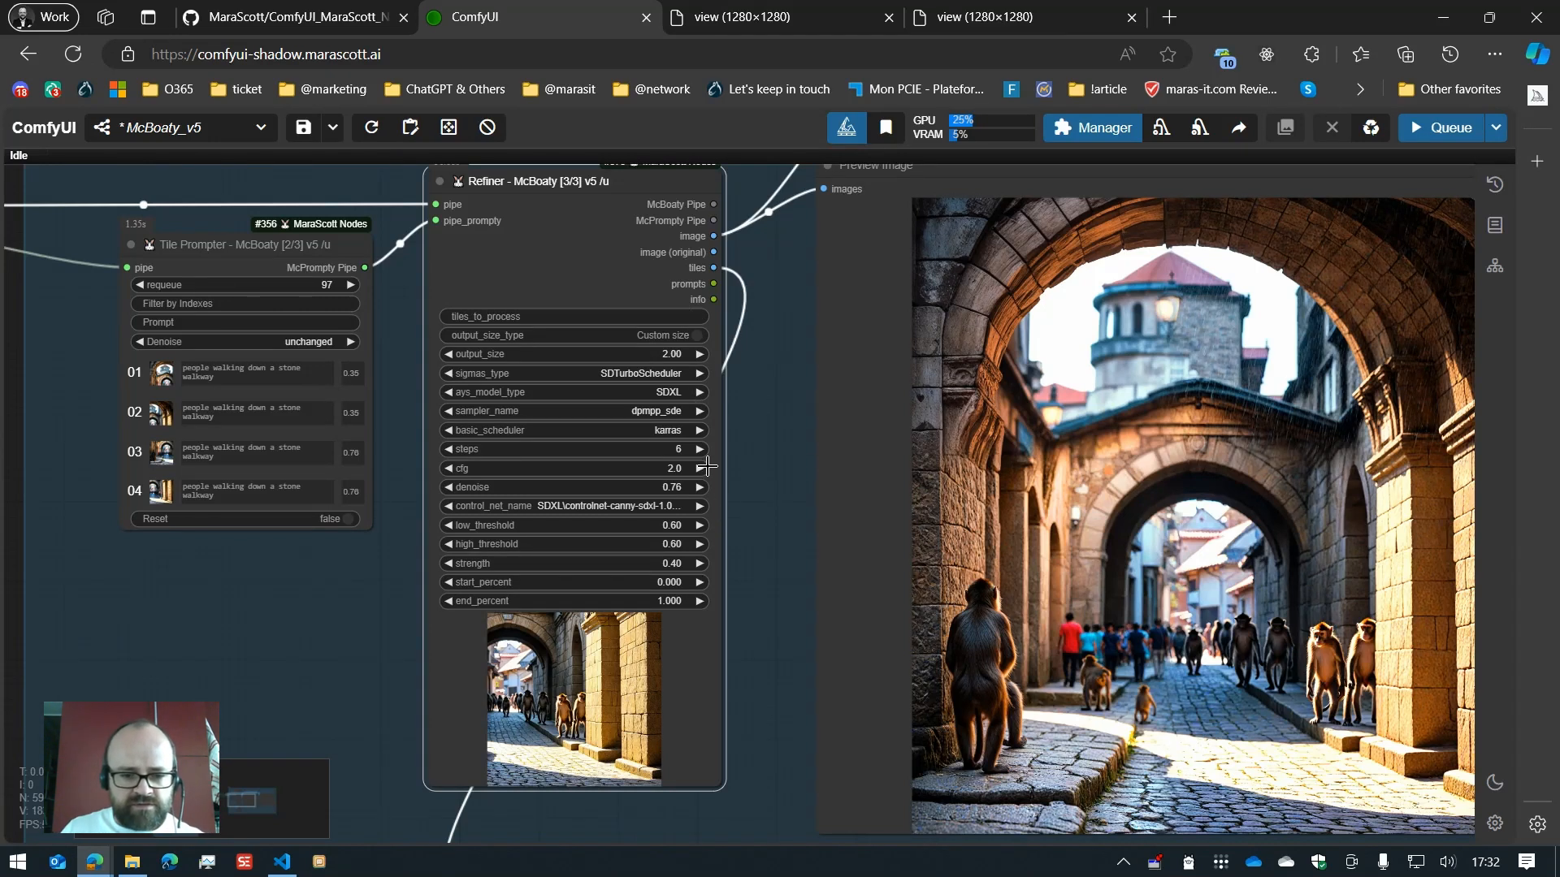
pyautogui.click(1465, 134)
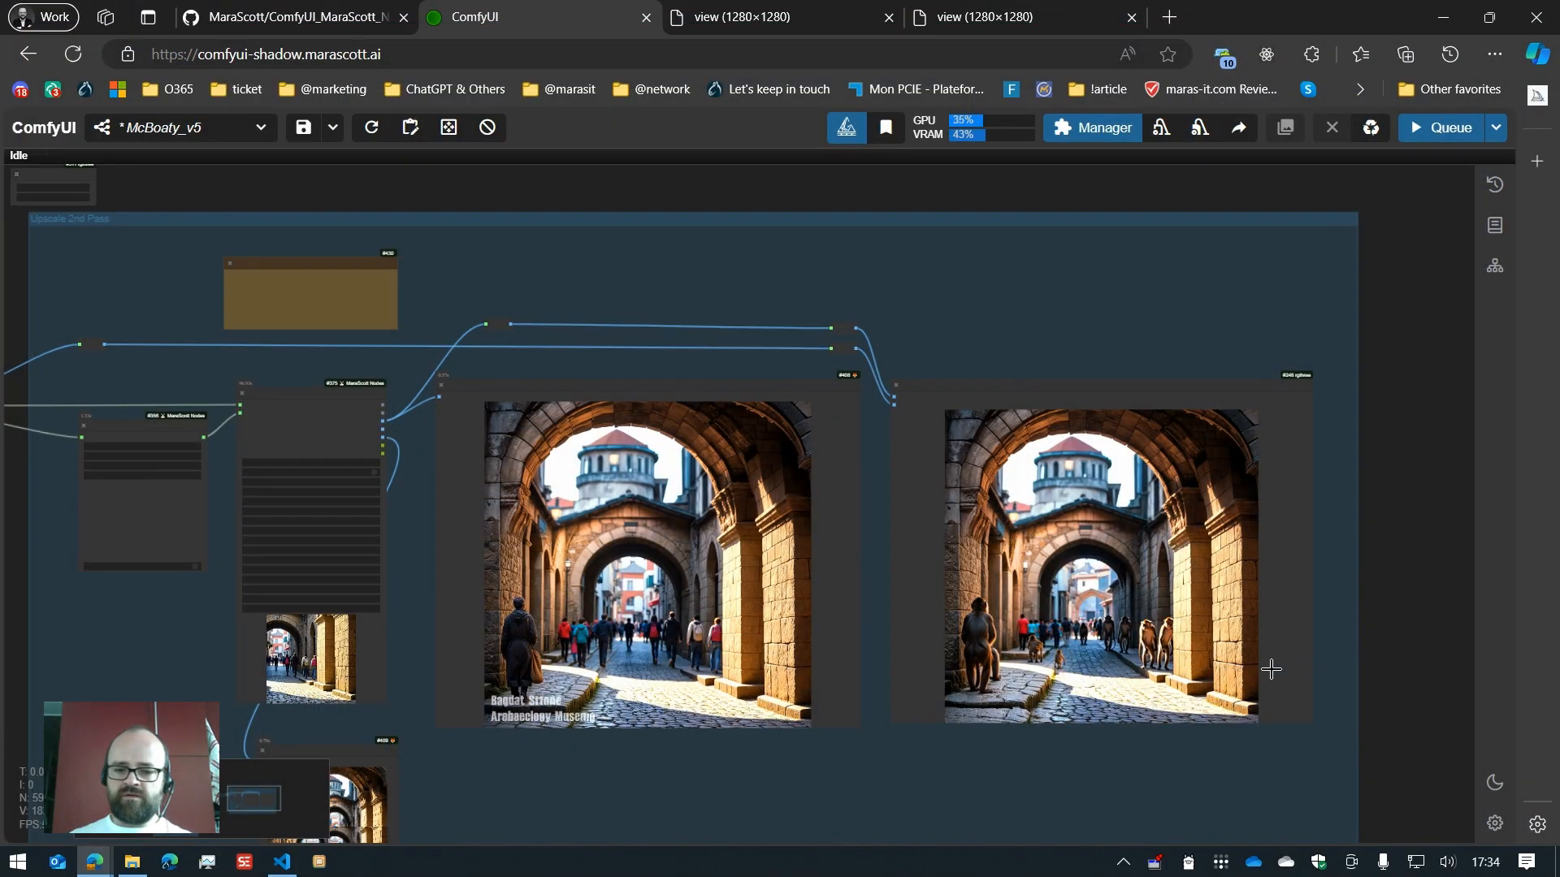
# Step: Examine the new second-pass image in the Image Comparer and beside the Refiner settings
pyautogui.scroll(12, 1301, 666)
pyautogui.scroll(-5, 1316, 641)
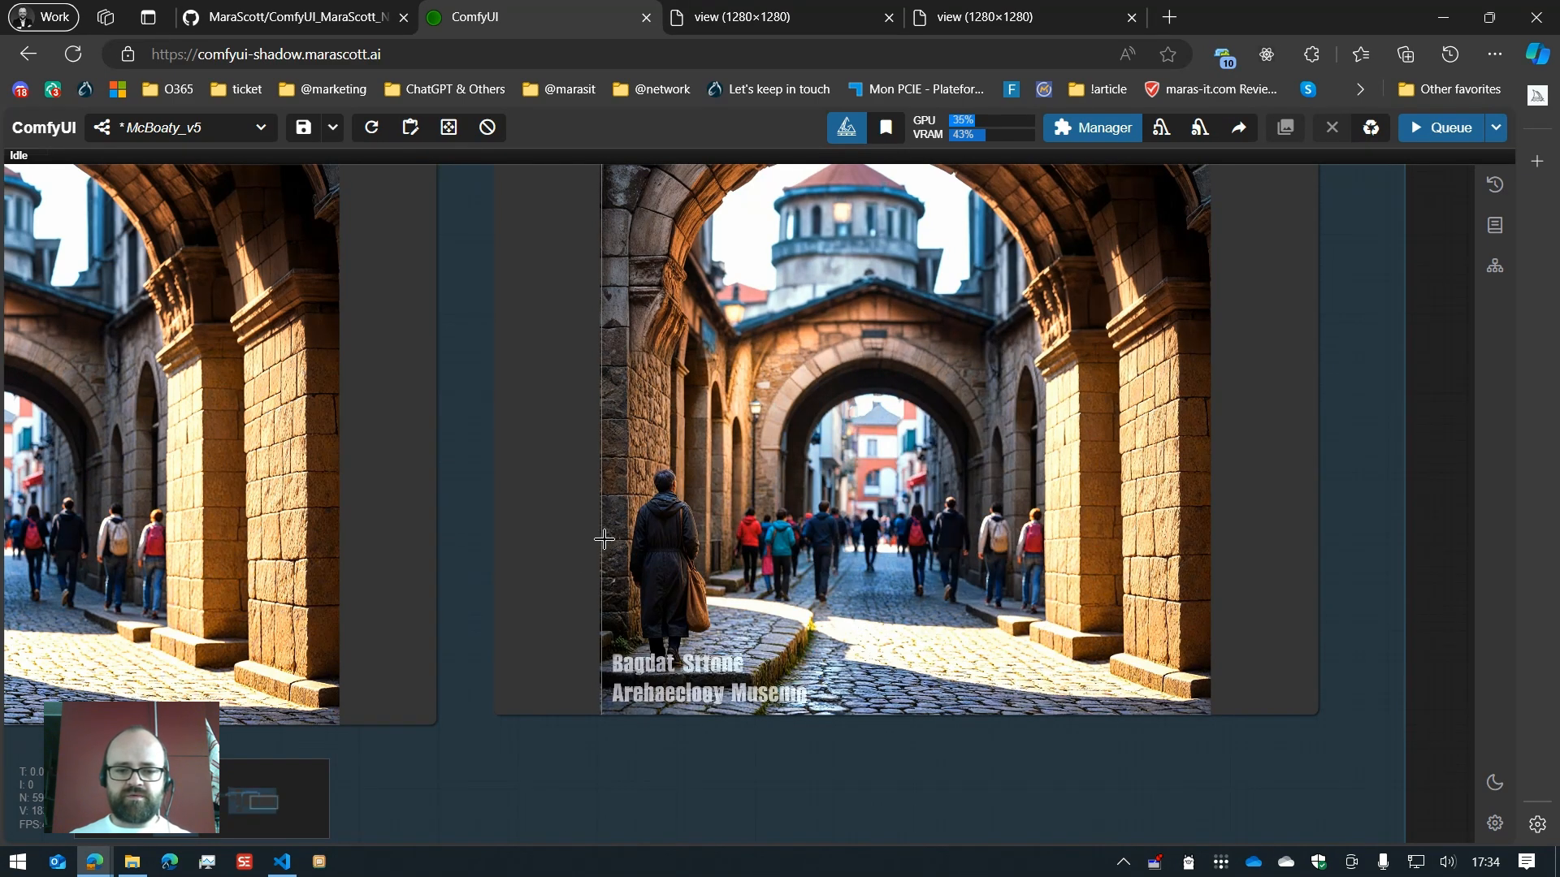
pyautogui.scroll(-5, 585, 568)
pyautogui.moveTo(598, 759); pyautogui.dragTo(905, 773)
pyautogui.scroll(5, 338, 532)
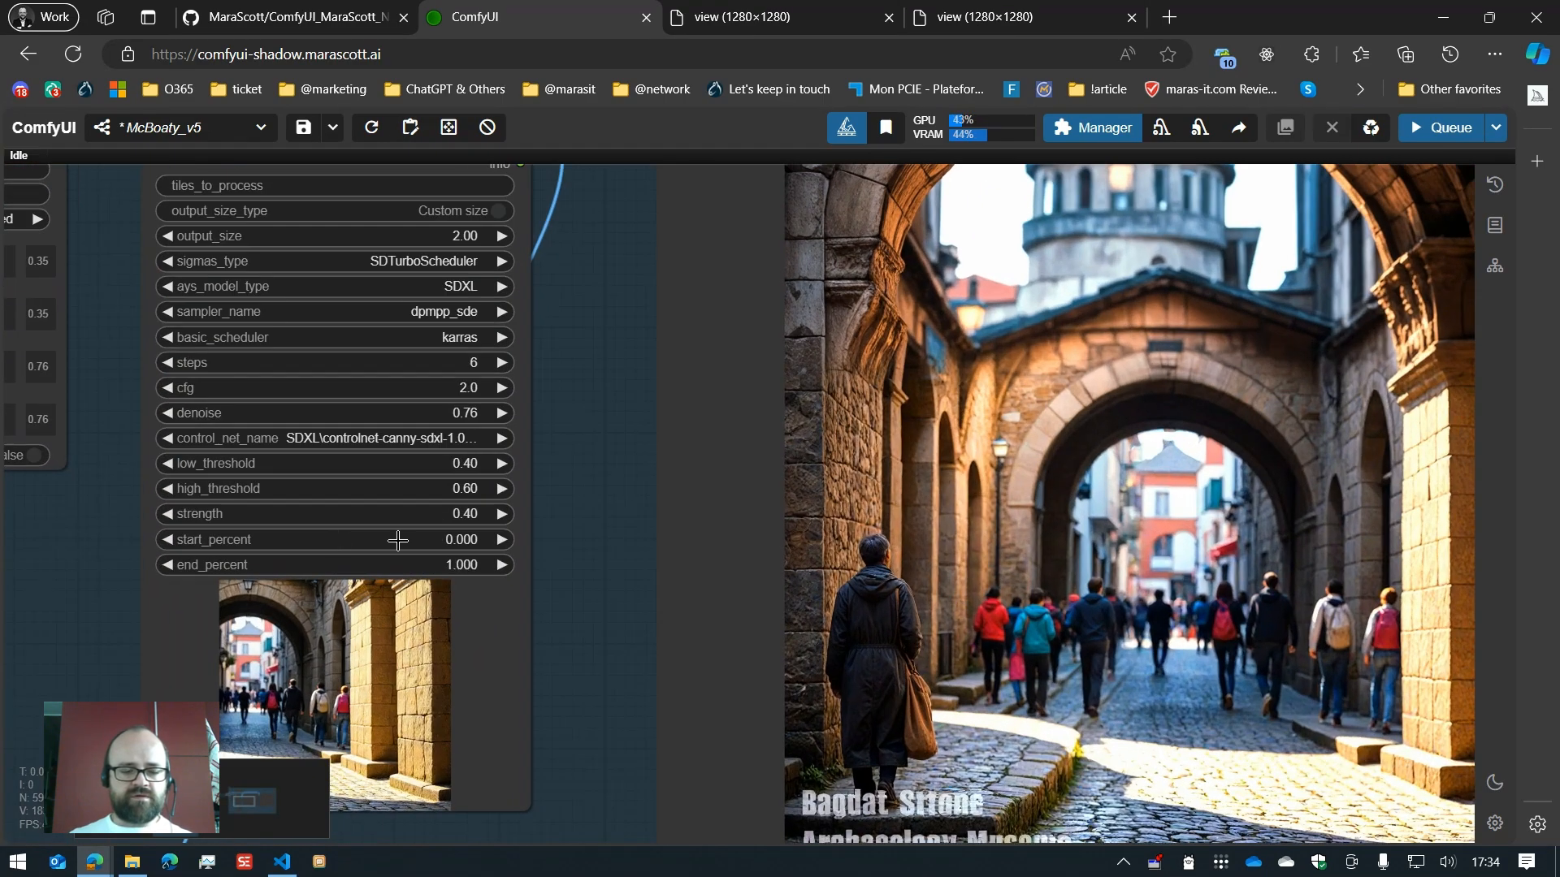
# Step: Set the second-pass Refiner's tiles_to_process to 3
pyautogui.scroll(-5, 236, 526)
pyautogui.moveTo(78, 570); pyautogui.dragTo(223, 630)
pyautogui.scroll(6, 136, 428)
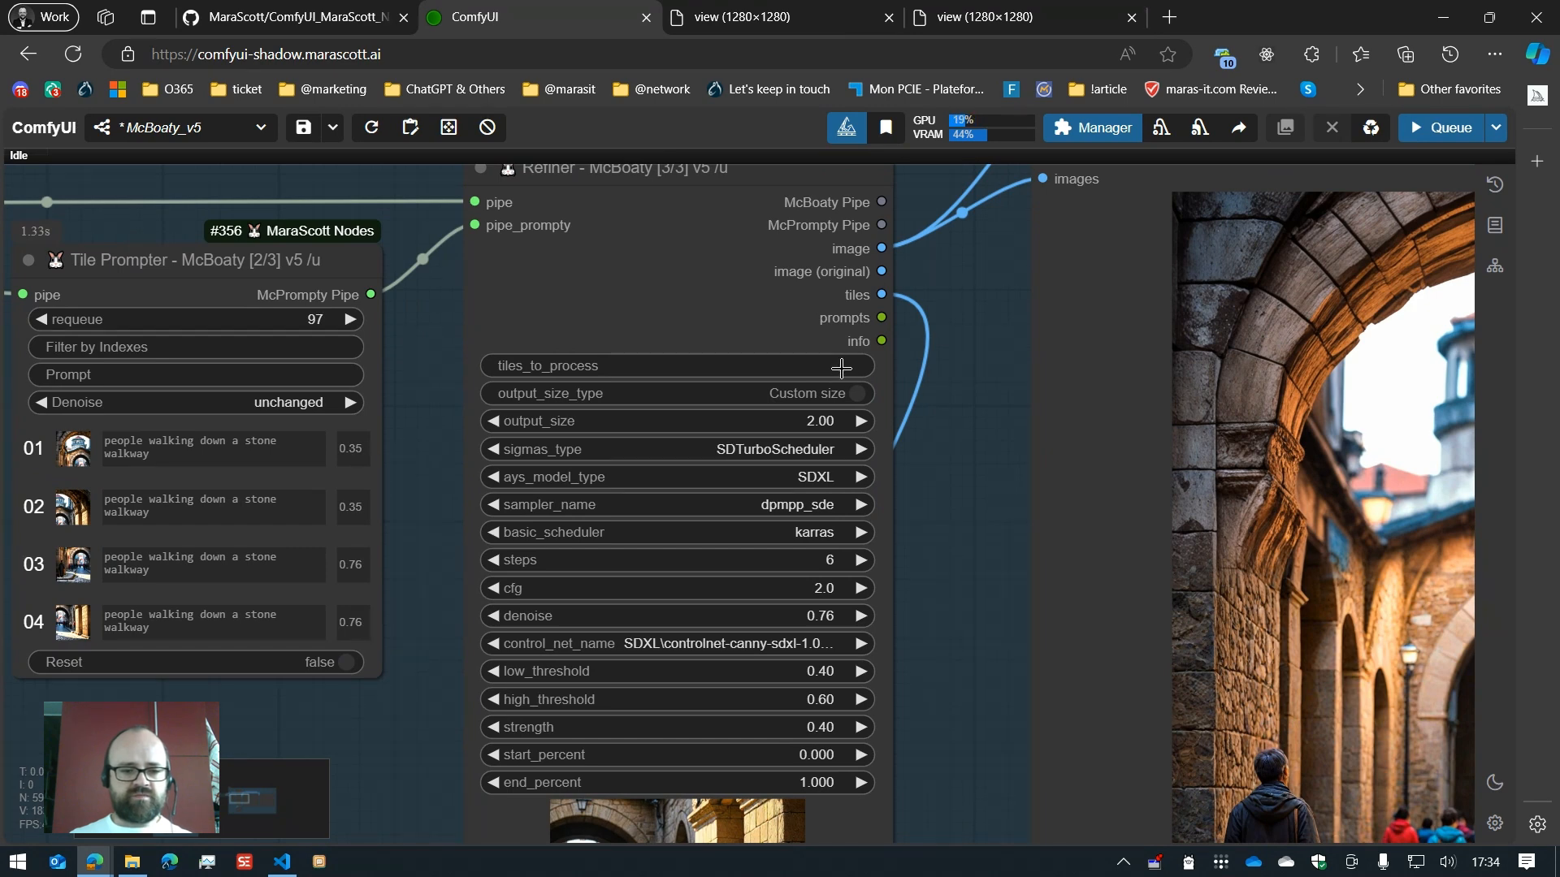
pyautogui.click(842, 368)
pyautogui.write('3')
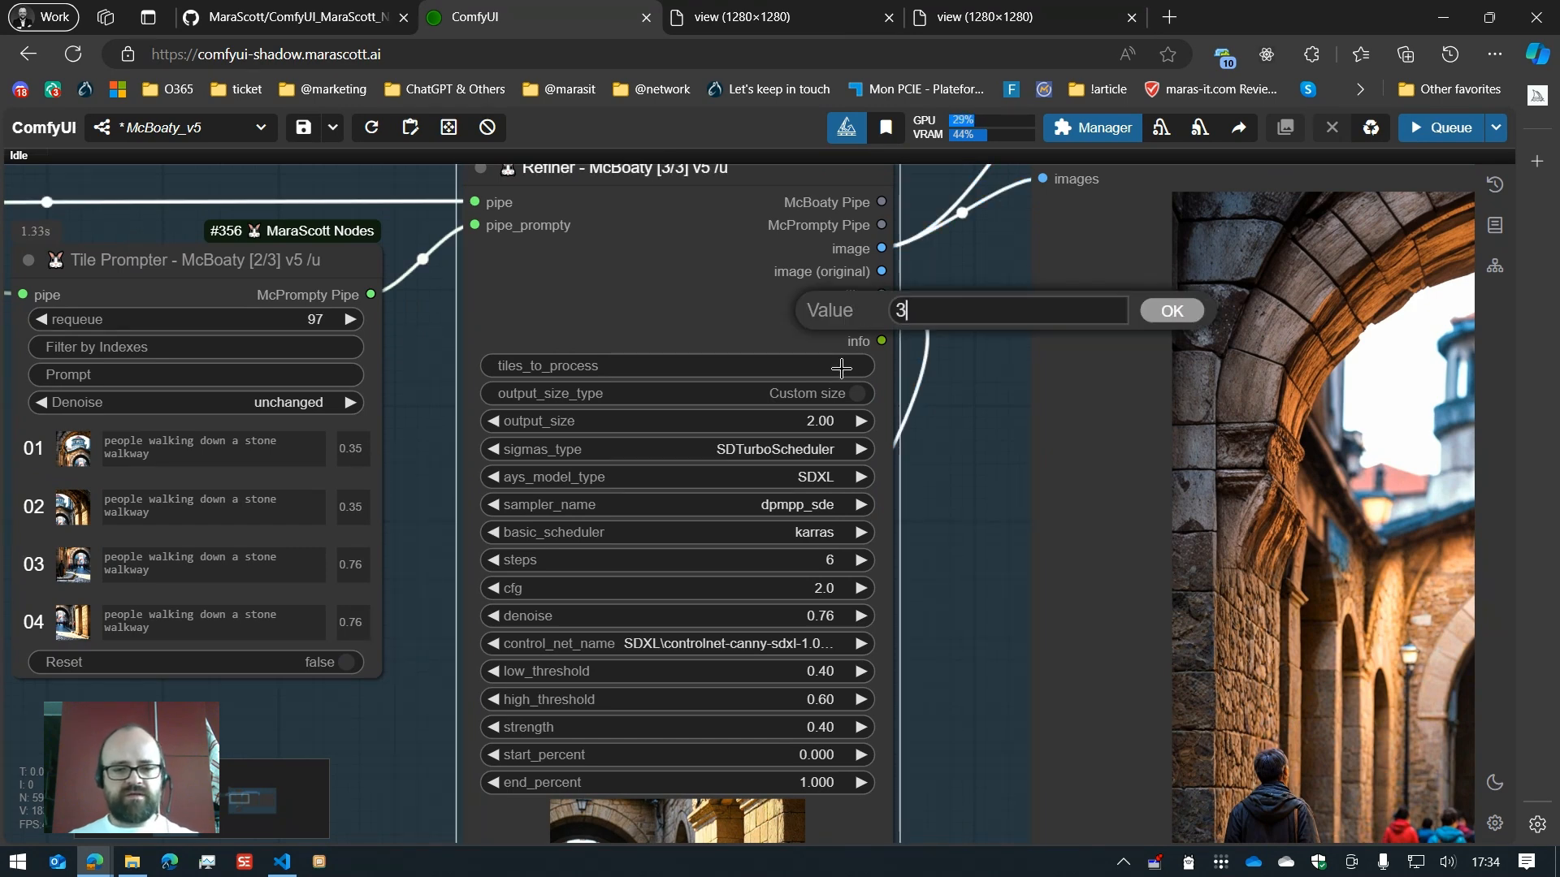
pyautogui.click(1170, 311)
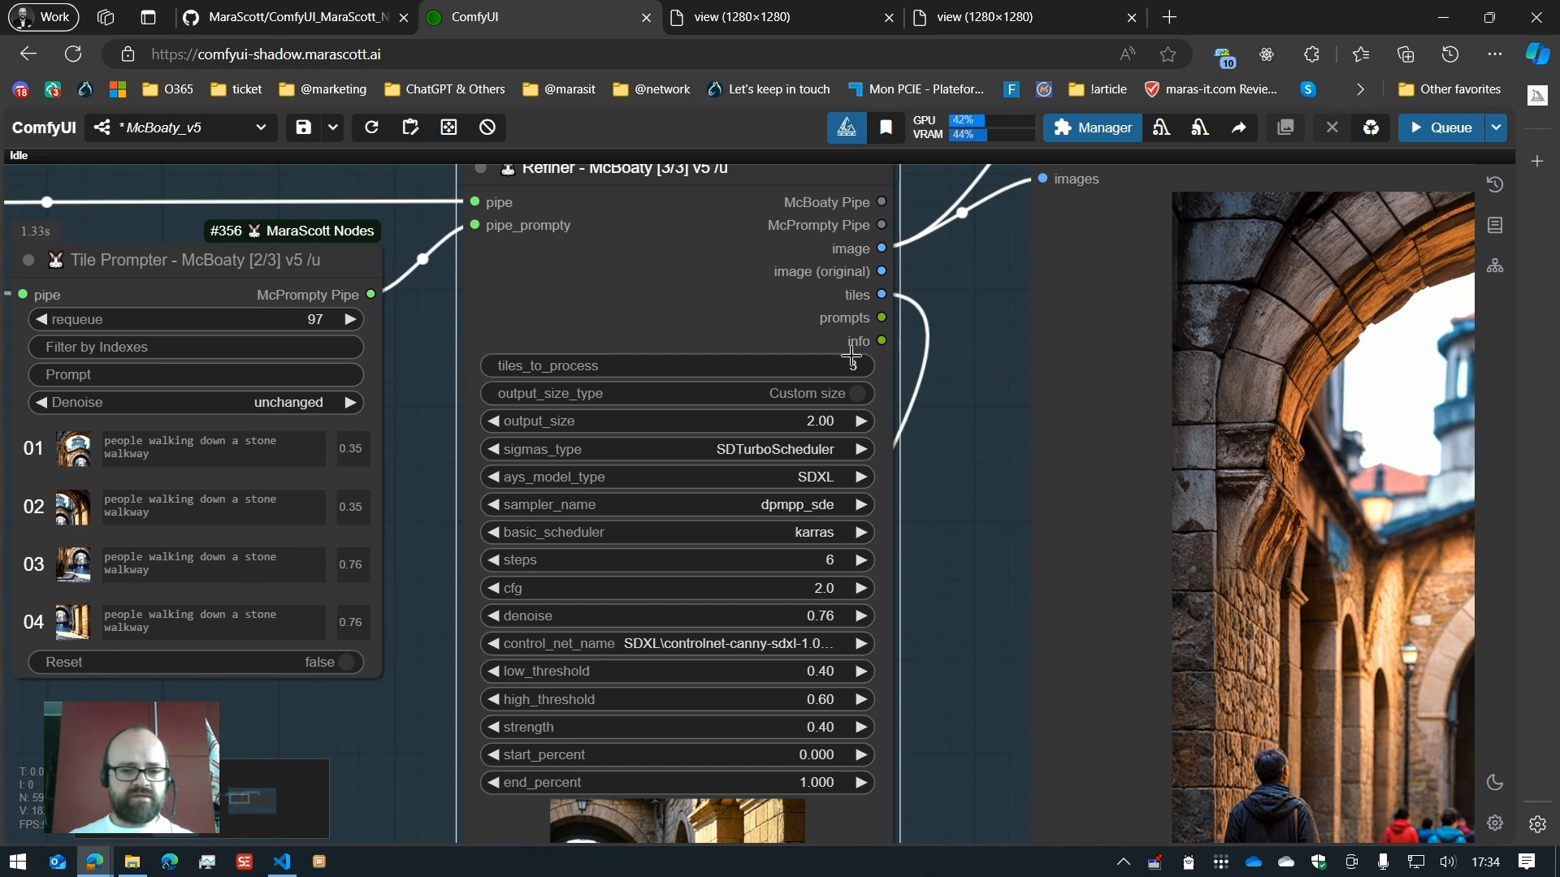
# Step: Change tile 03's prompt to "monkeys walking down a stone walkway" and queue the workflow
pyautogui.doubleClick(118, 615)
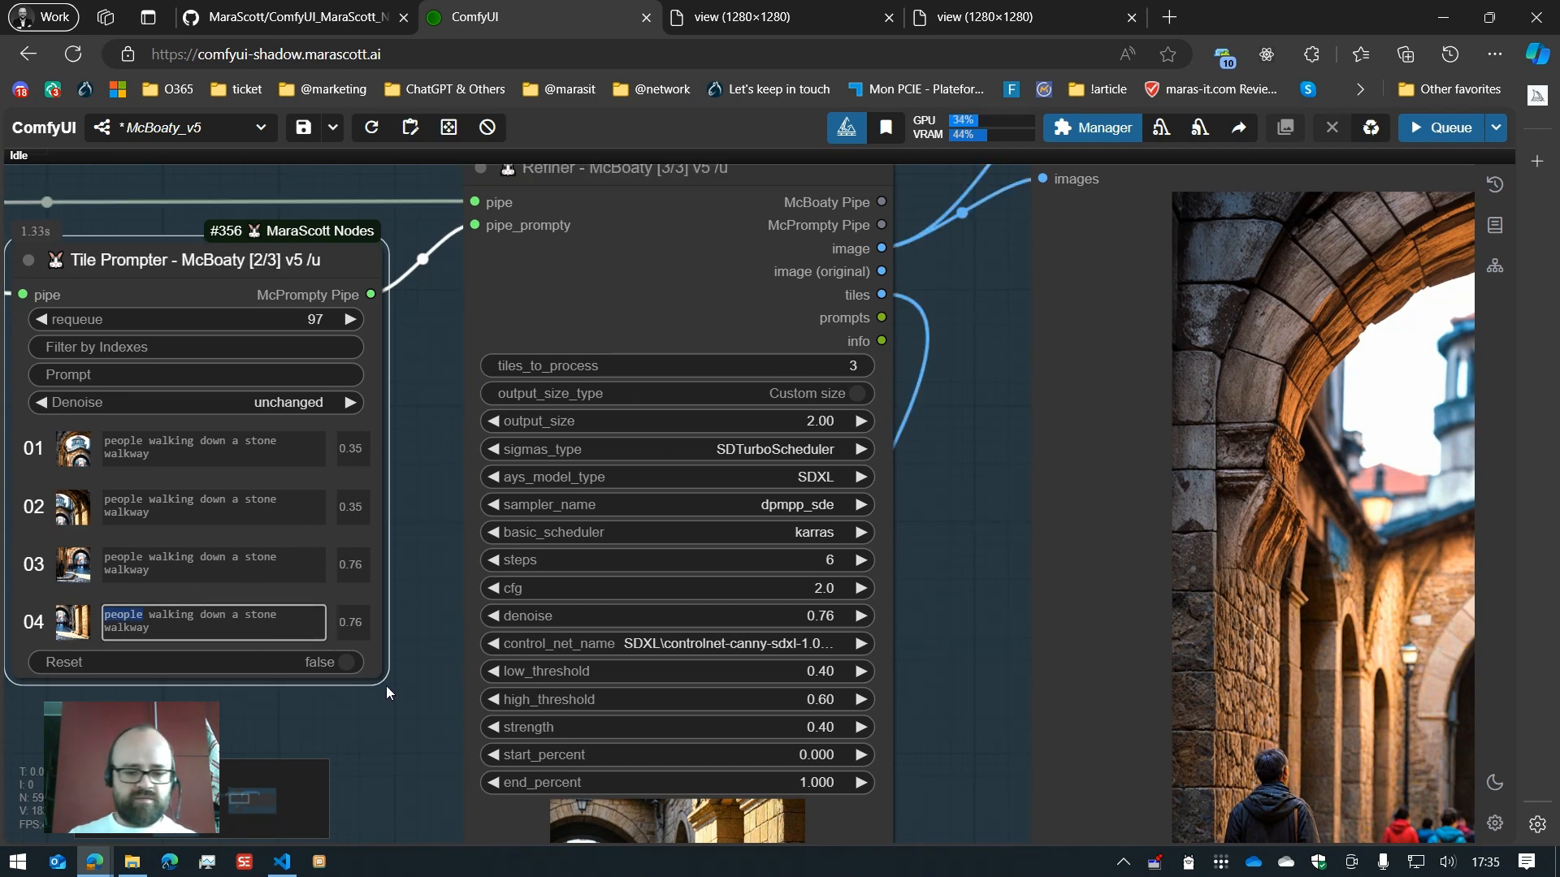
pyautogui.doubleClick(114, 557)
pyautogui.write('mi')
pyautogui.press('BackSpace')
pyautogui.write('onkeys')
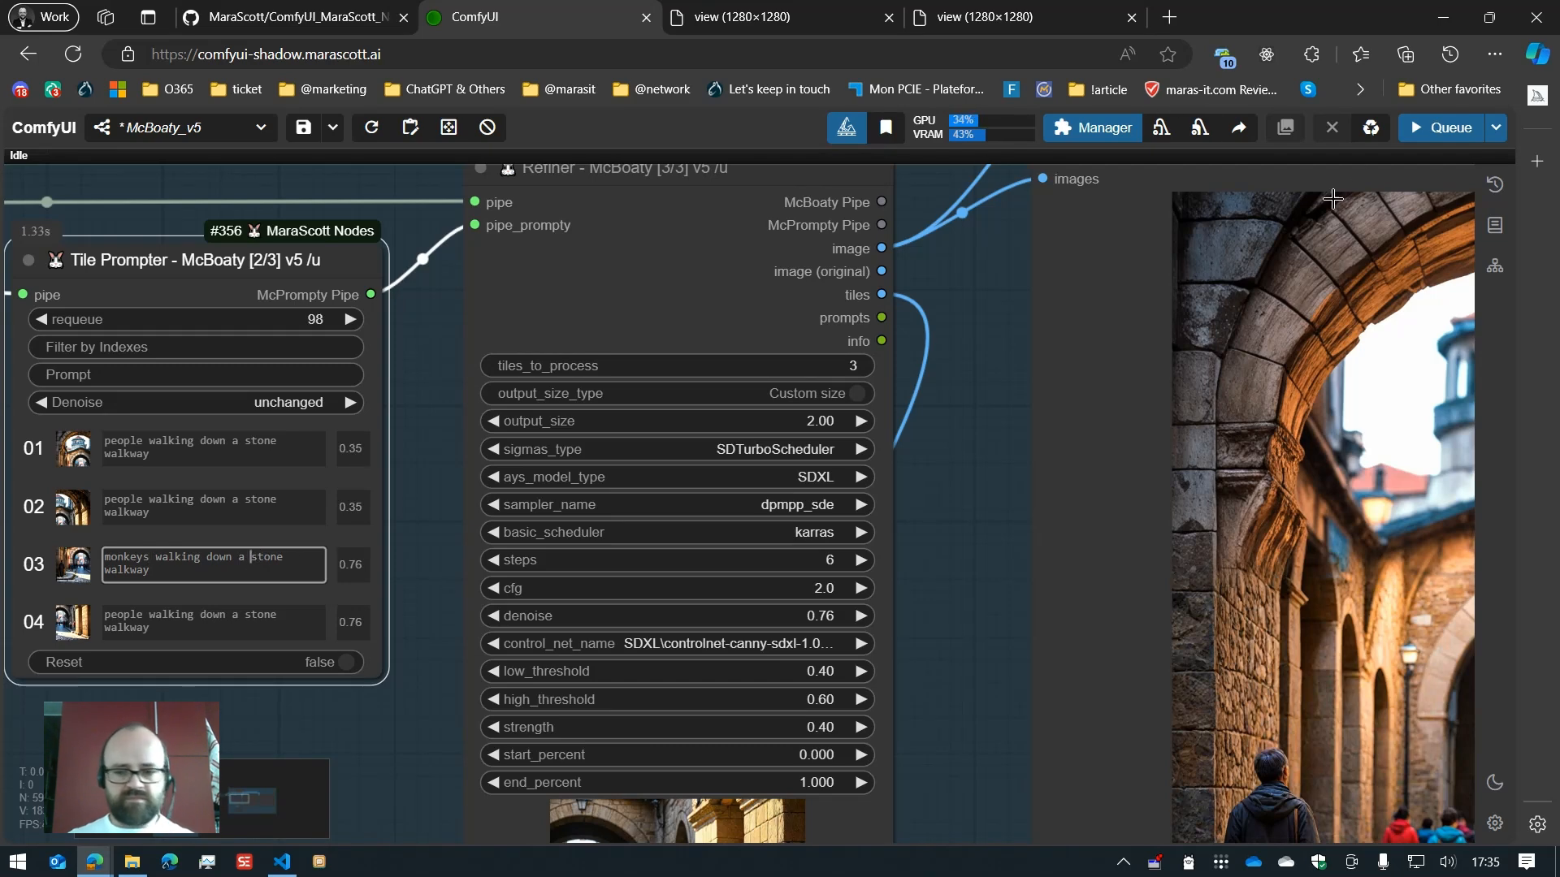
pyautogui.click(1440, 127)
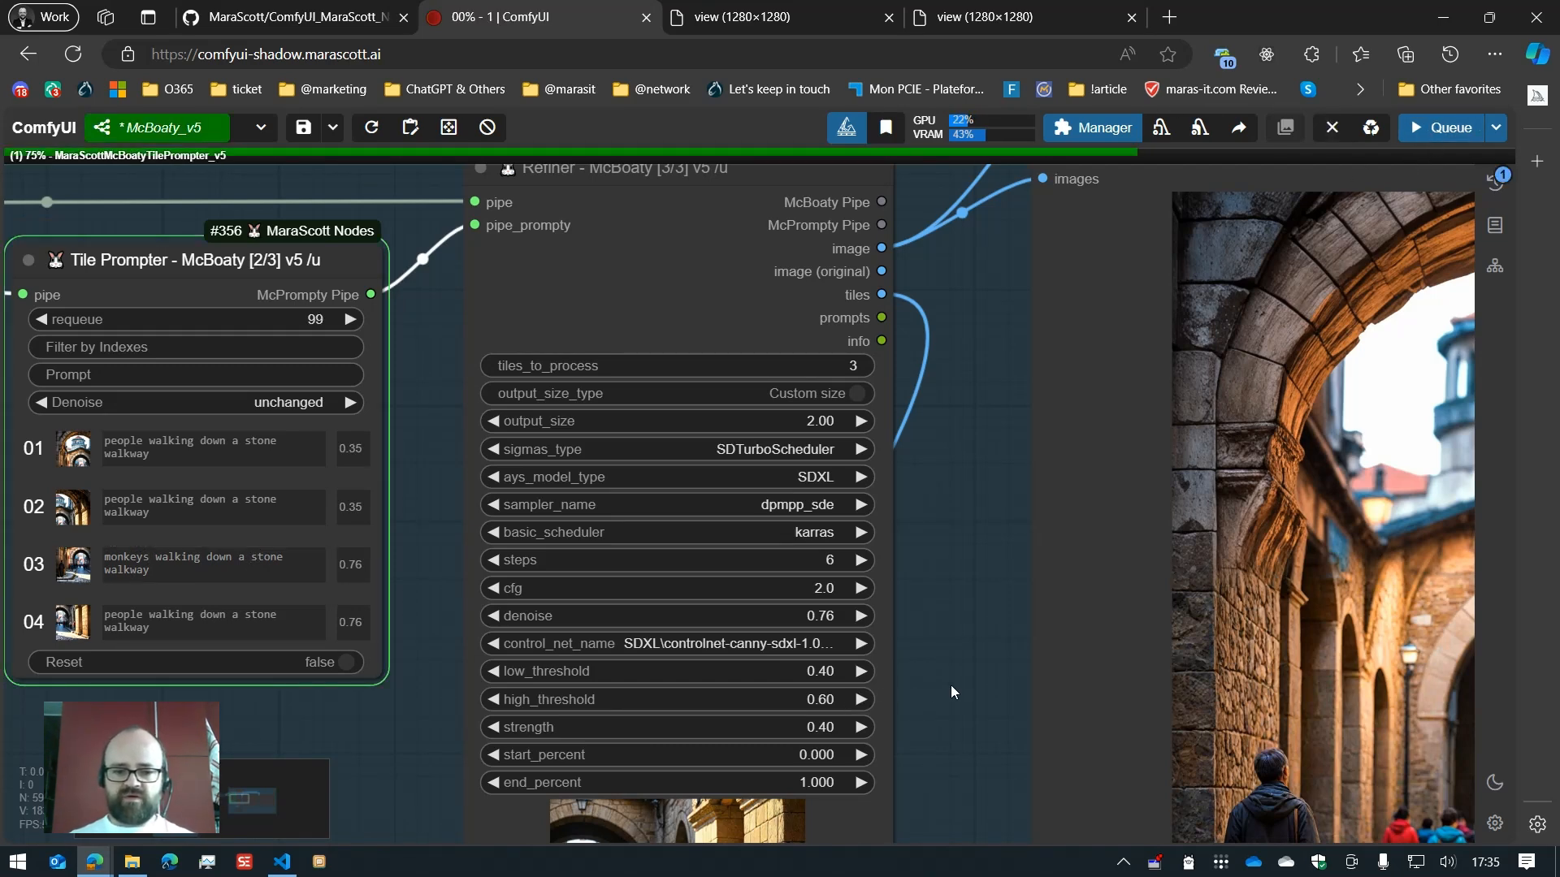
# Step: Inspect the re-refined tile 3 area of the second-pass result in the Image Comparer
pyautogui.scroll(-2, 951, 684)
pyautogui.moveTo(950, 685); pyautogui.dragTo(885, 567)
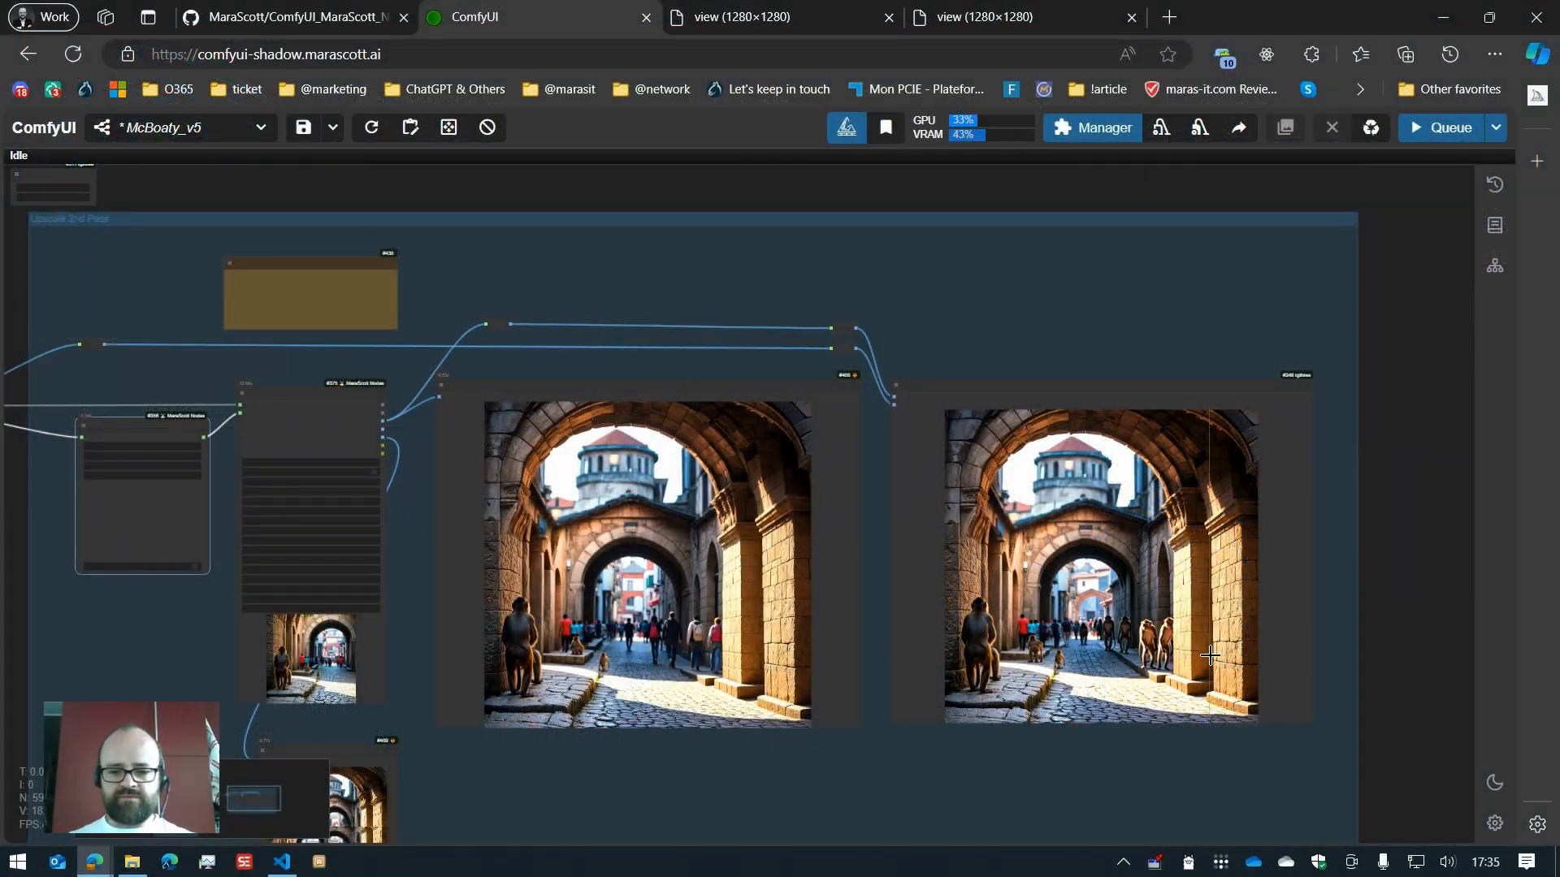
pyautogui.scroll(10, 1209, 657)
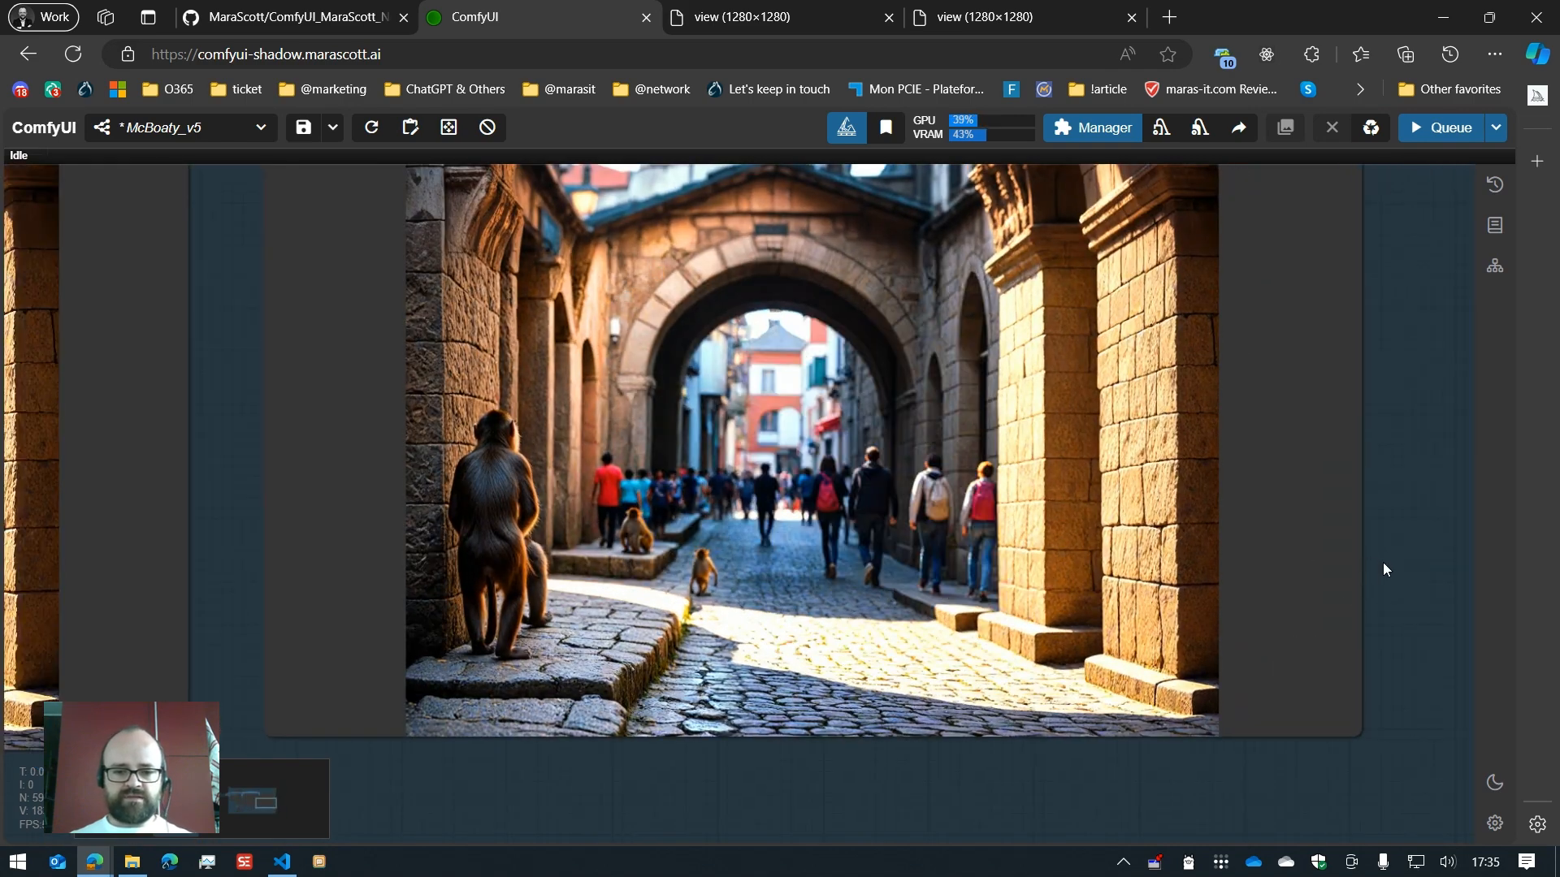
pyautogui.scroll(-2, 1385, 564)
pyautogui.moveTo(1396, 552); pyautogui.dragTo(1235, 640)
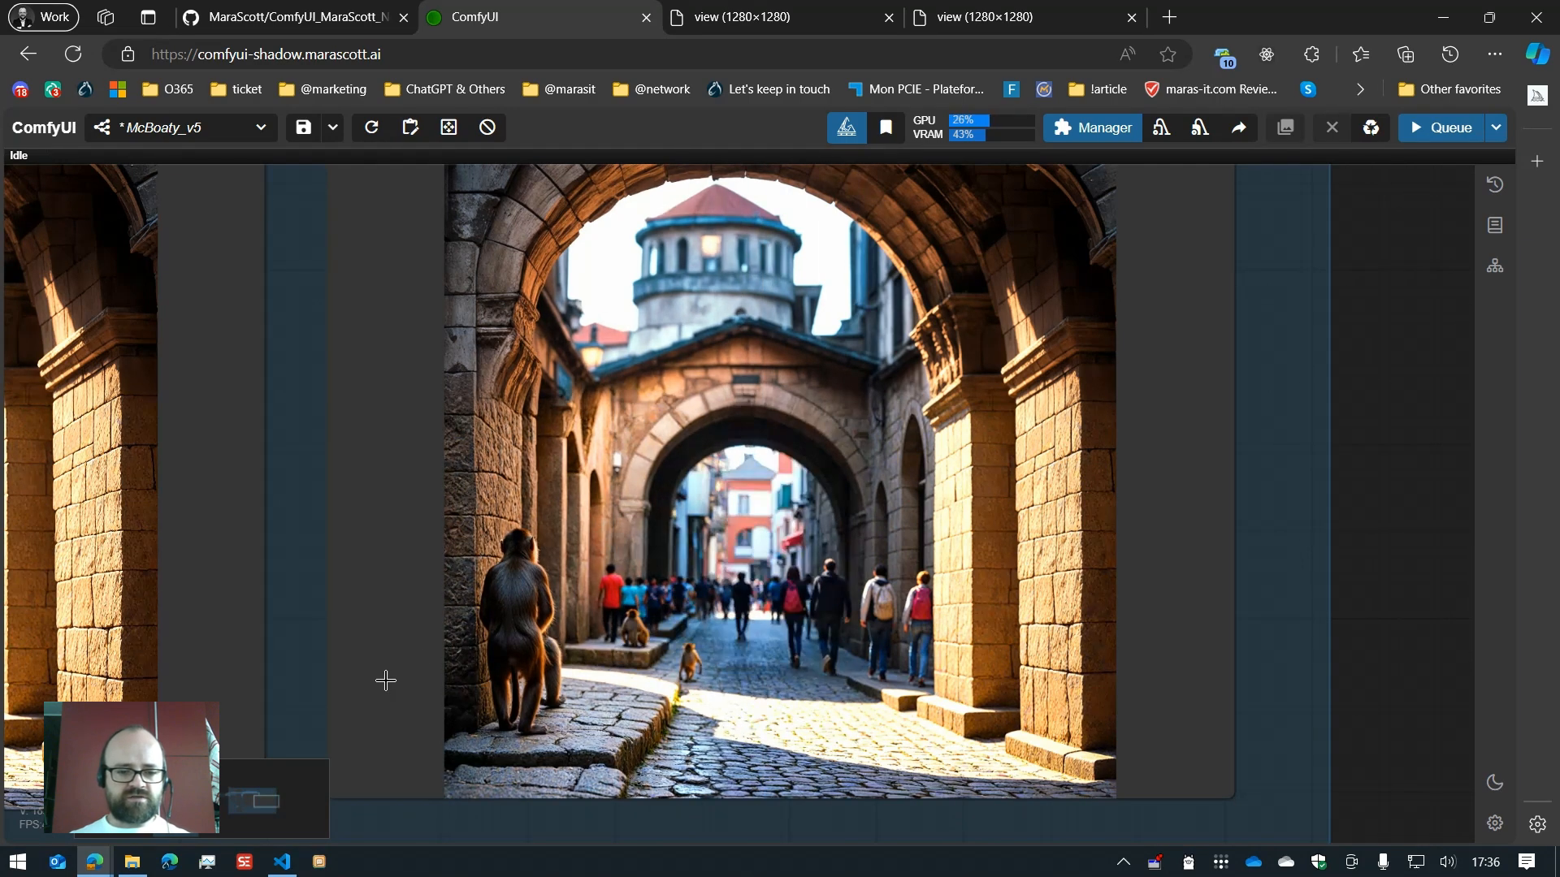
# Step: Change tile 03's prompt to "big cats walking down a stone walkway" and queue the workflow
pyautogui.scroll(-10, 390, 679)
pyautogui.moveTo(376, 807); pyautogui.dragTo(892, 778)
pyautogui.scroll(3, 305, 530)
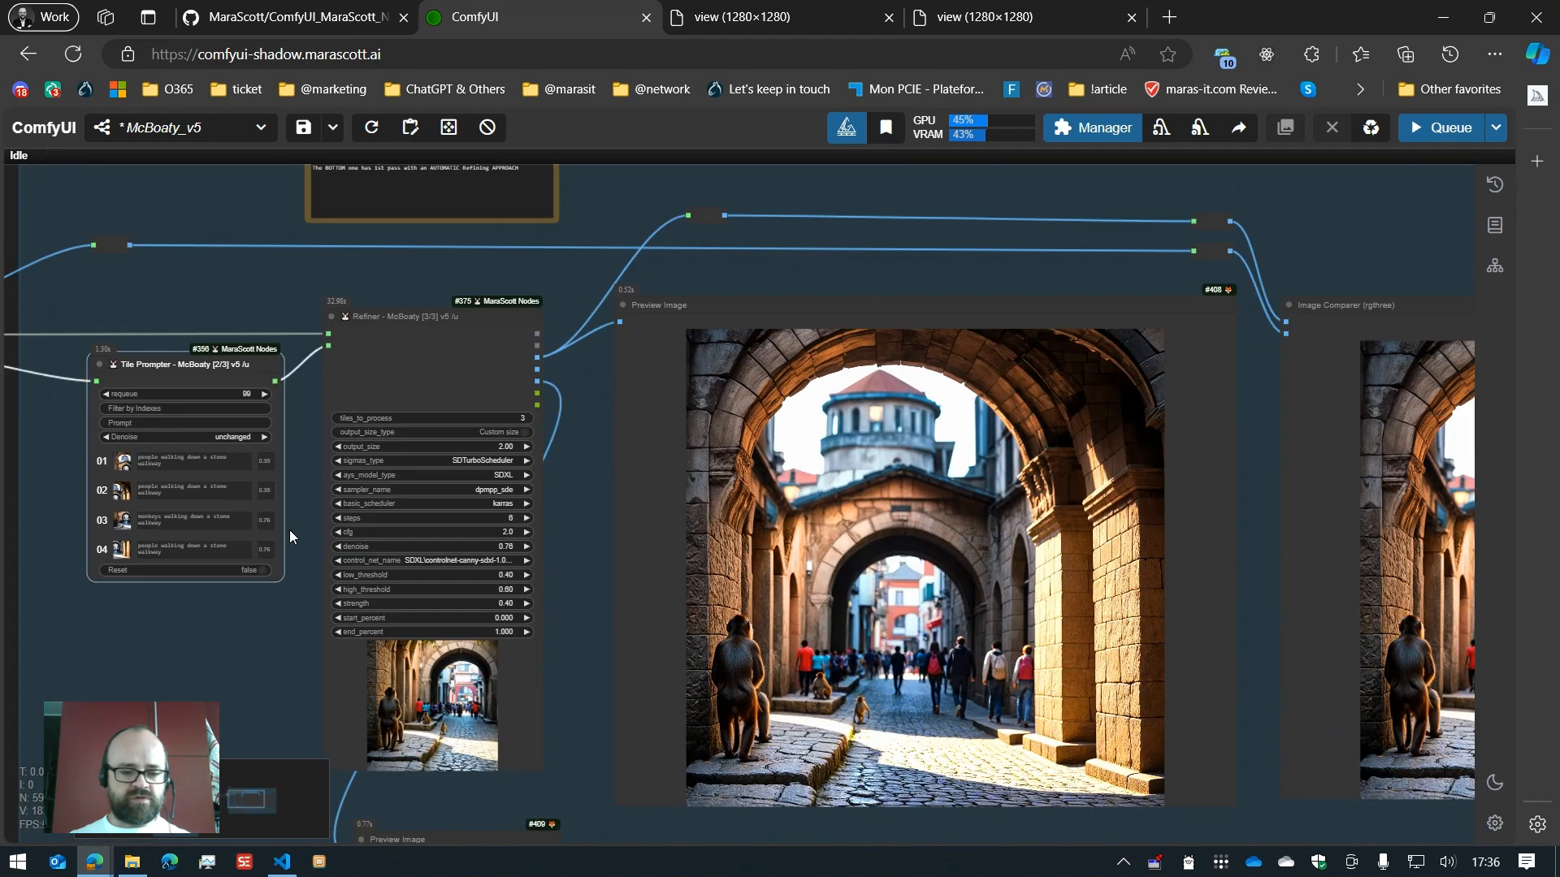
pyautogui.scroll(5, 184, 589)
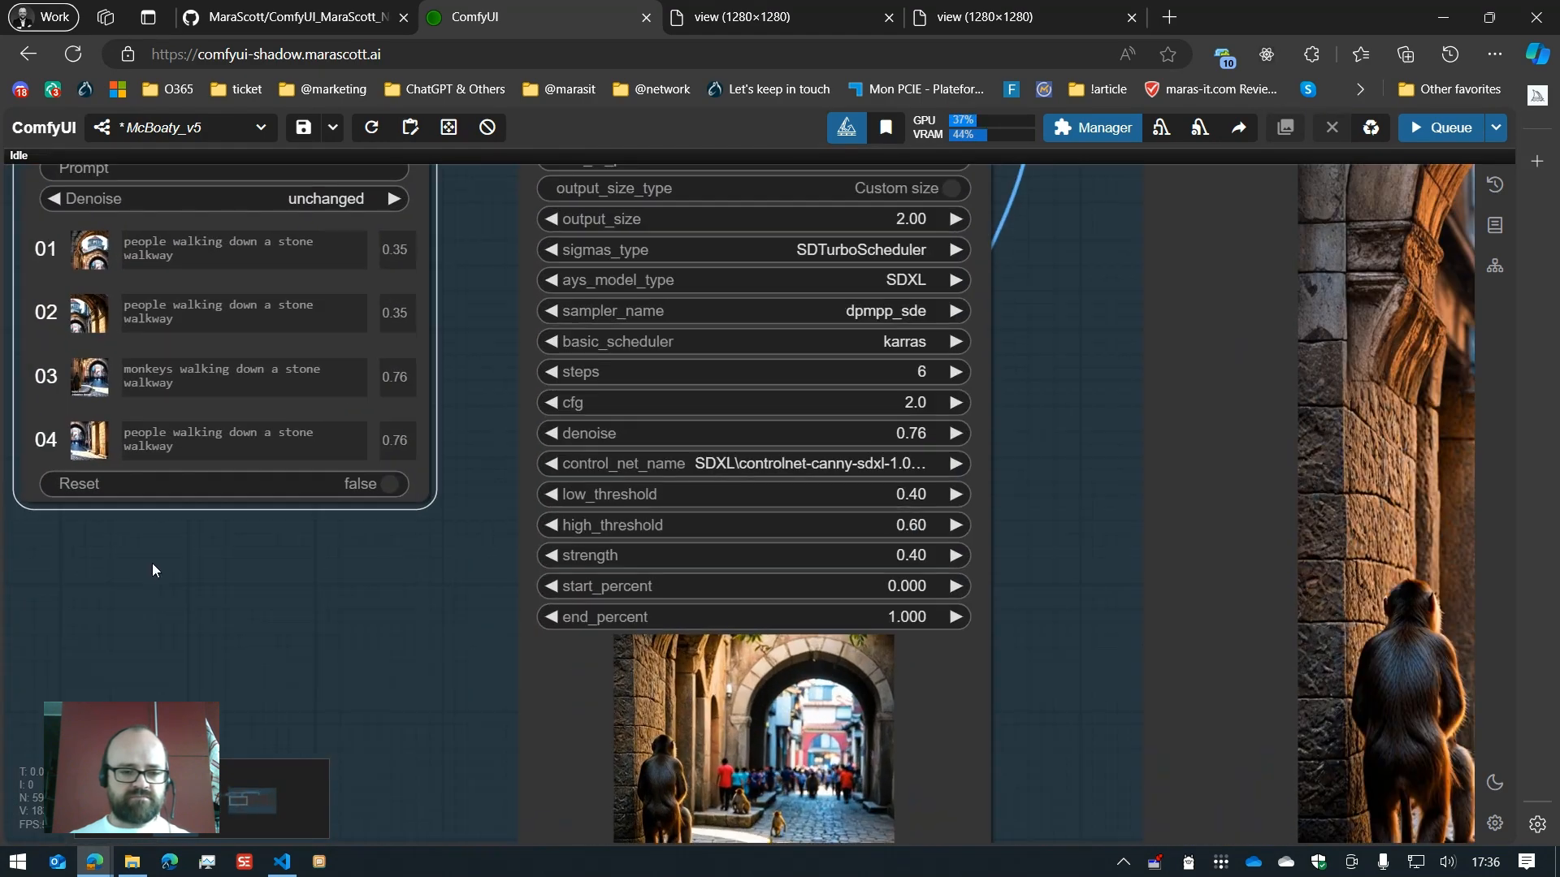
pyautogui.click(154, 435)
pyautogui.doubleClick(159, 374)
pyautogui.write('big cats')
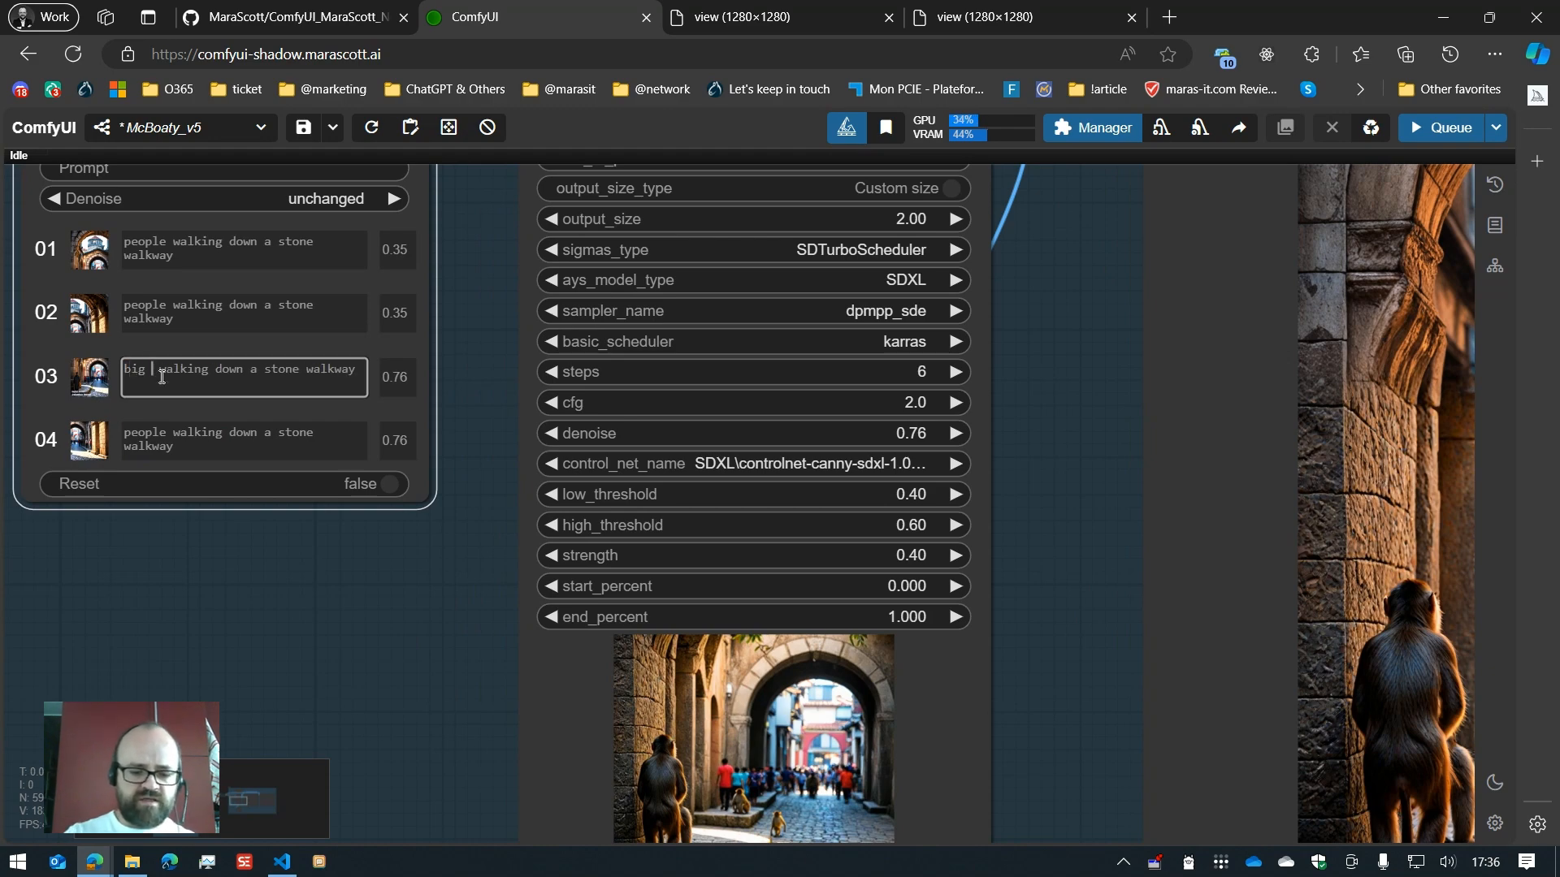
pyautogui.click(1440, 127)
# Step: Follow the second-pass Refiner's progress and examine its live tile preview up close
pyautogui.scroll(-3, 1137, 528)
pyautogui.scroll(-4, 1093, 579)
pyautogui.moveTo(1089, 592); pyautogui.dragTo(350, 535)
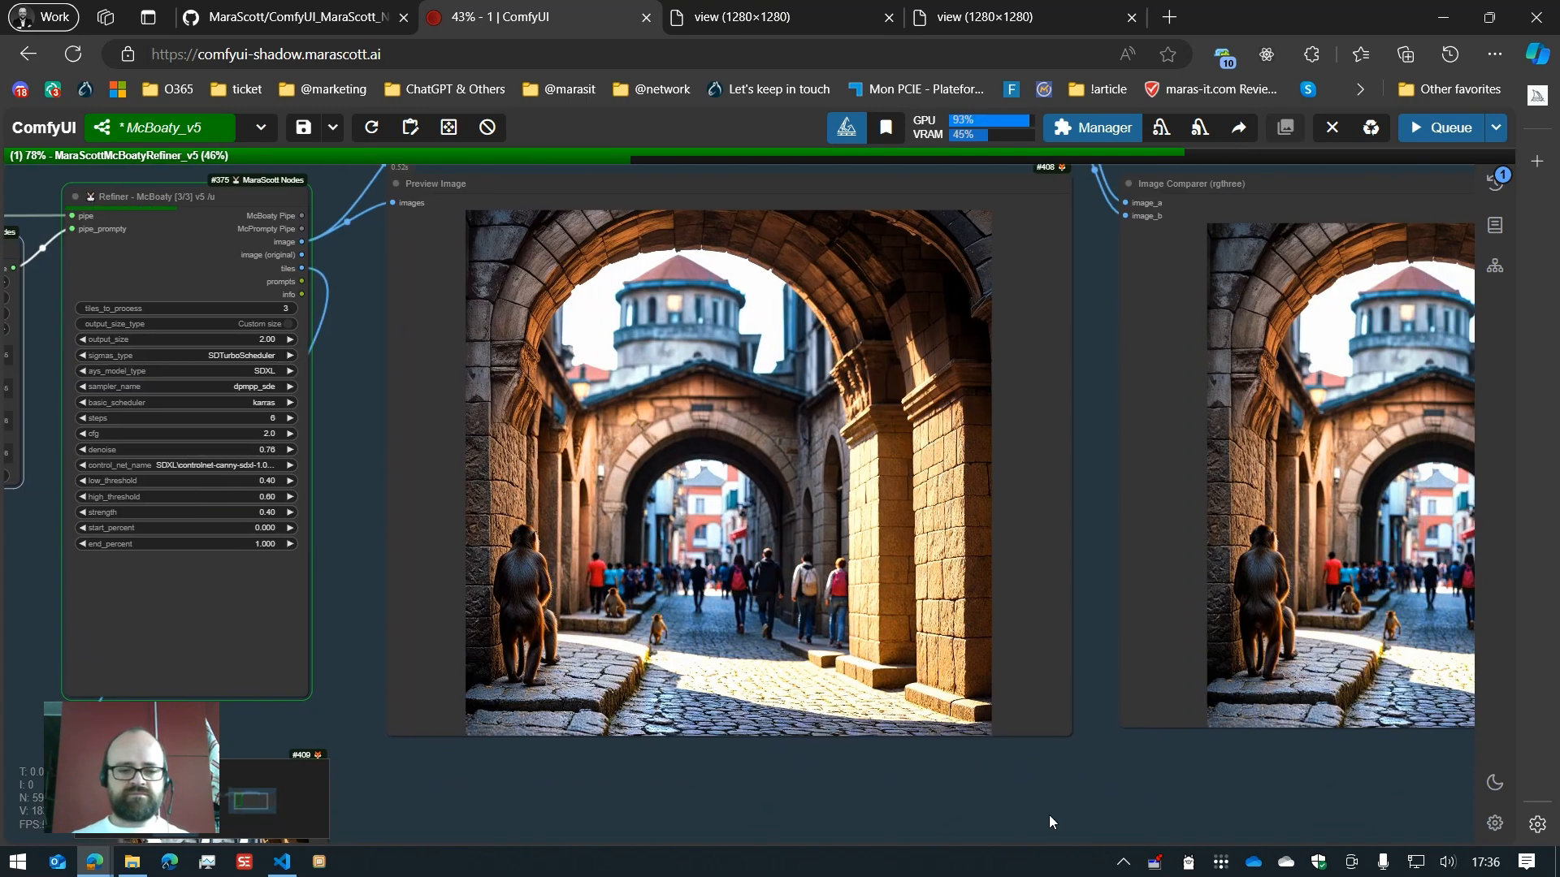
pyautogui.moveTo(1059, 808); pyautogui.dragTo(1172, 790)
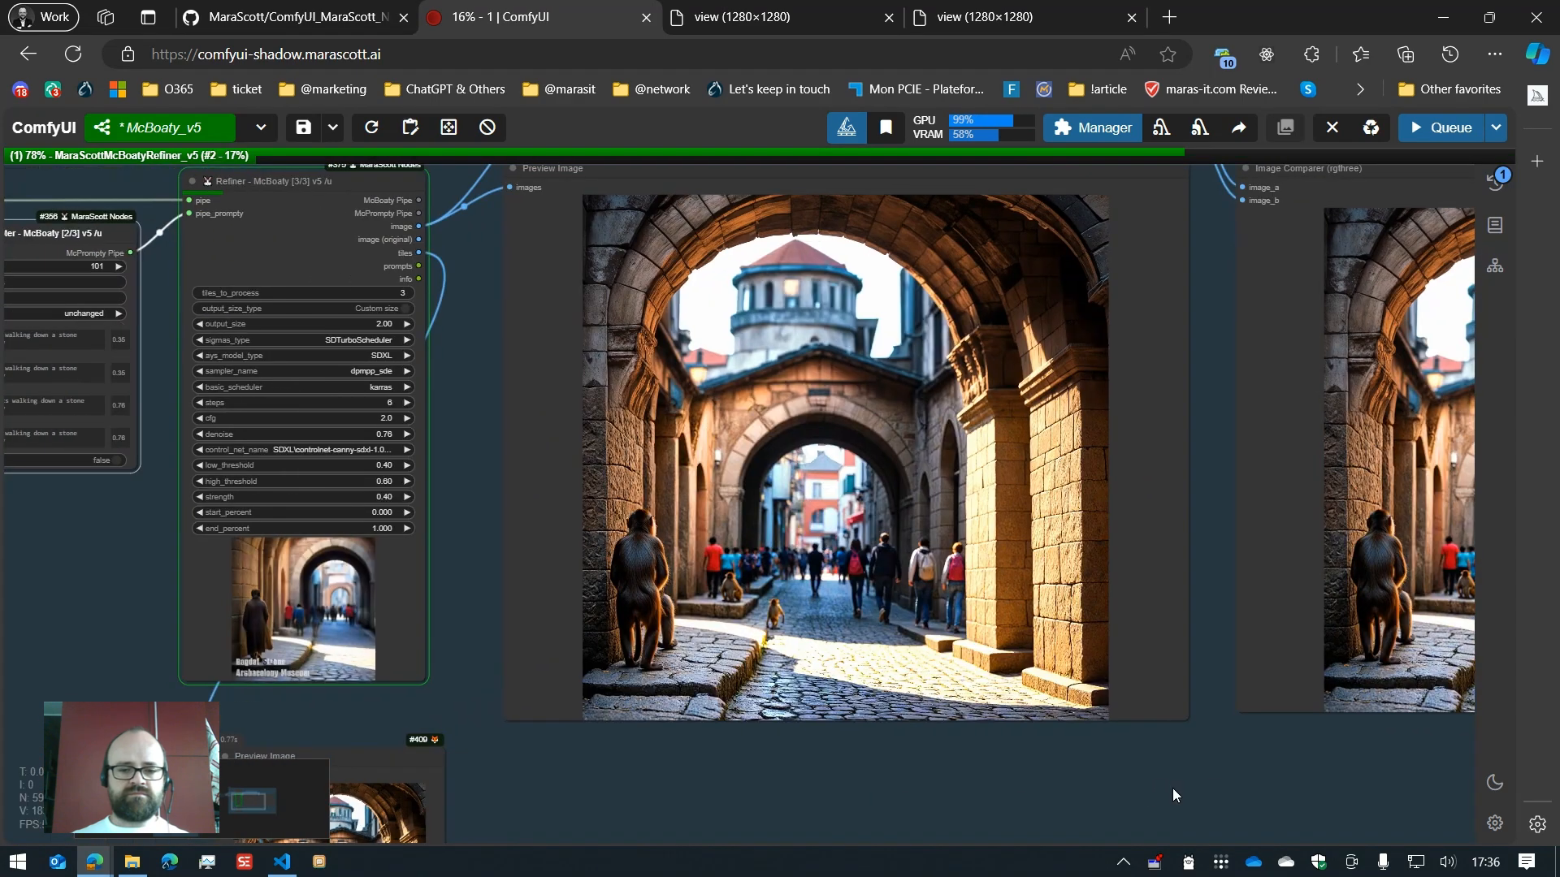
pyautogui.moveTo(1172, 788); pyautogui.dragTo(1064, 773)
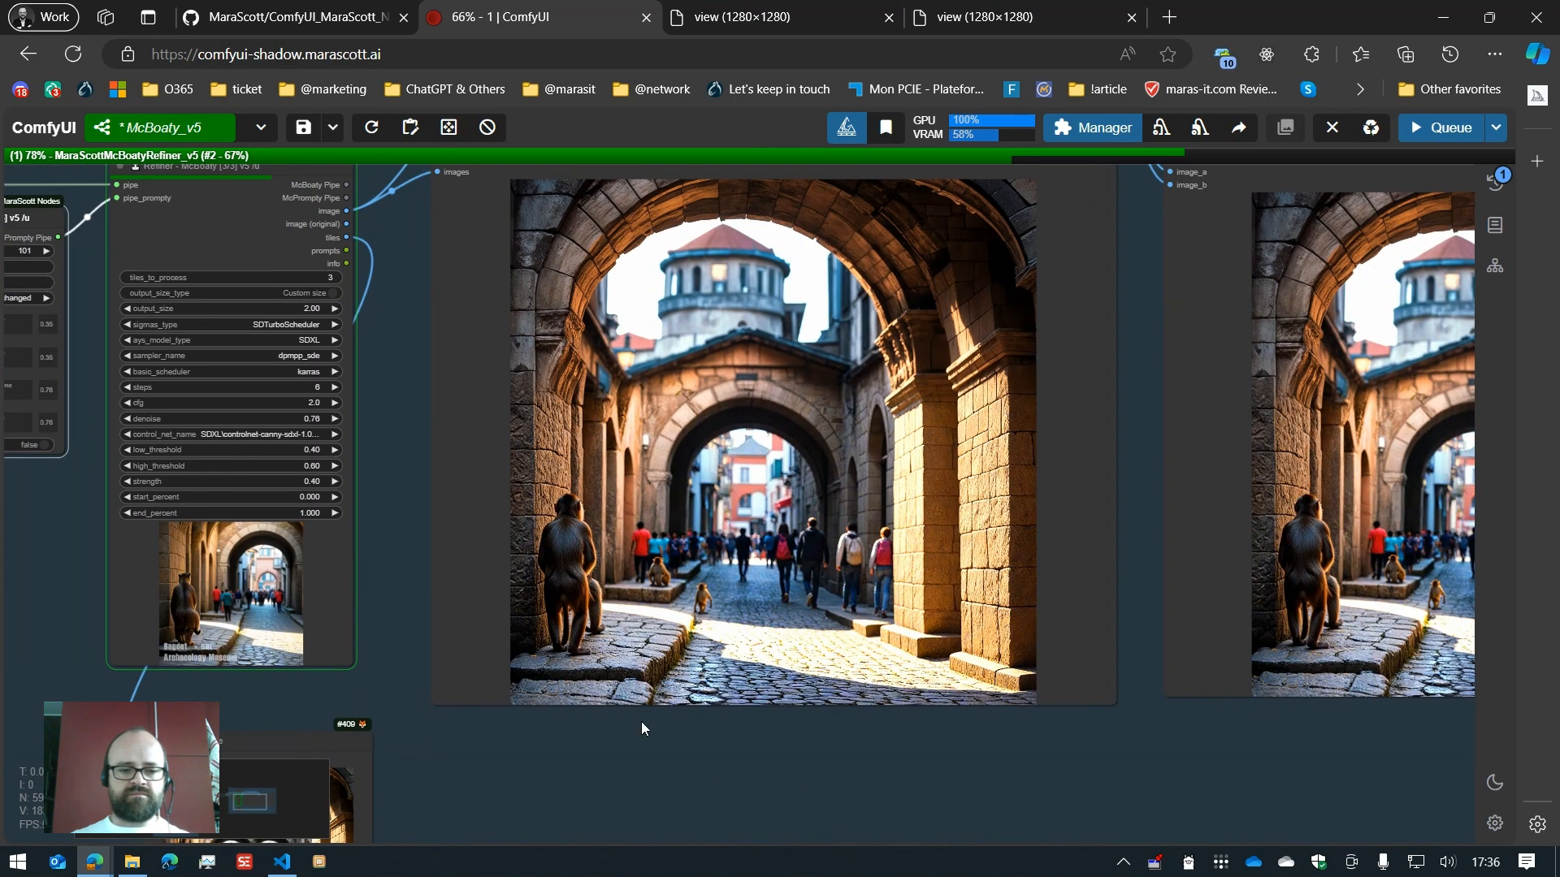
pyautogui.scroll(7, 192, 577)
pyautogui.scroll(10, 192, 577)
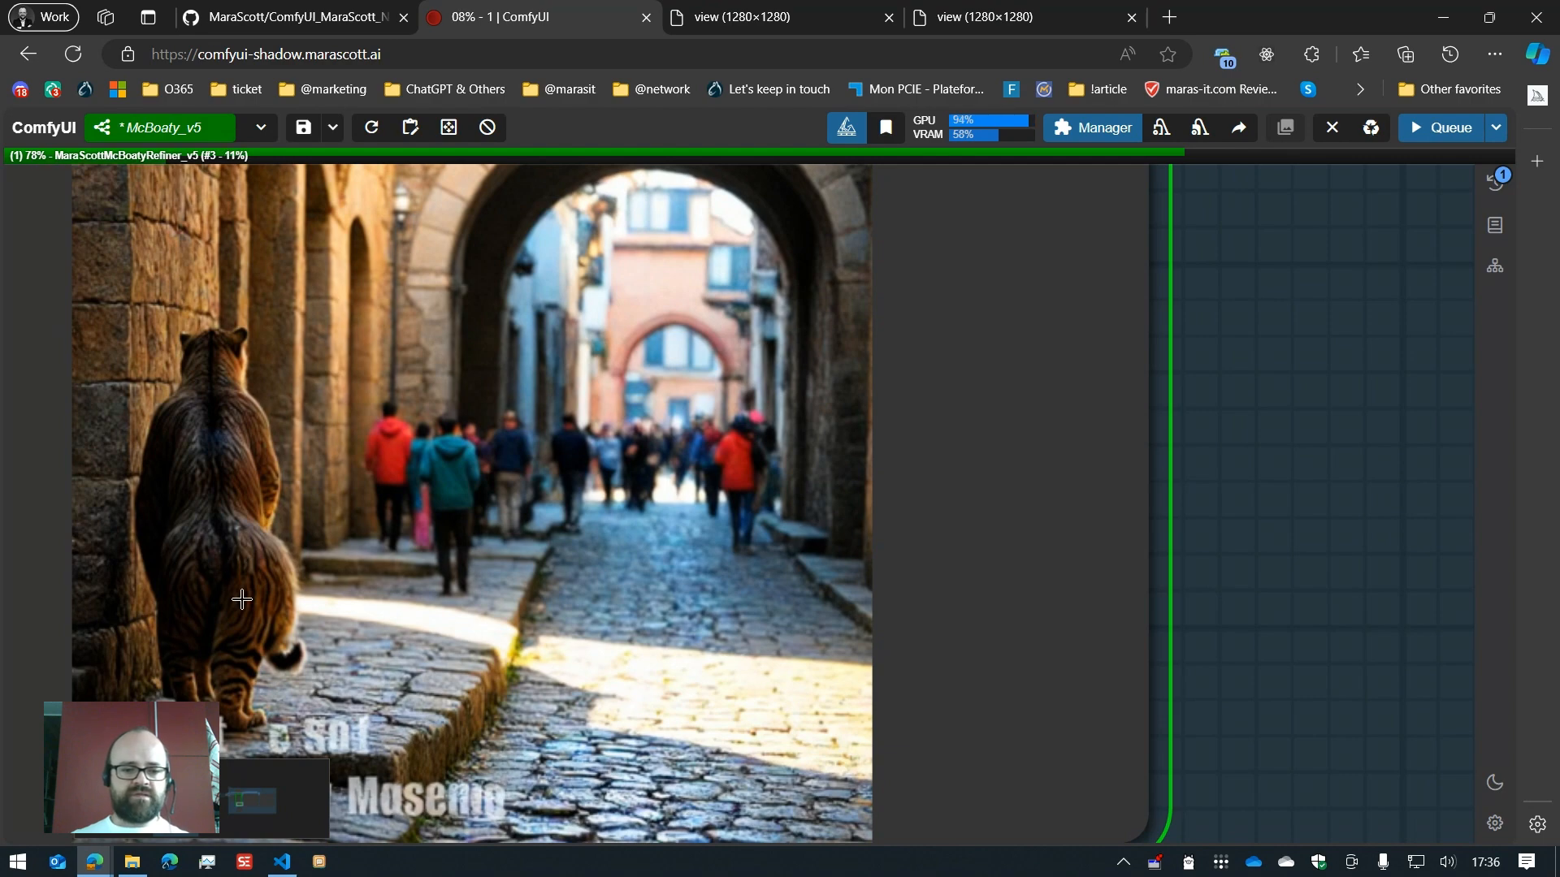
pyautogui.scroll(-9, 242, 600)
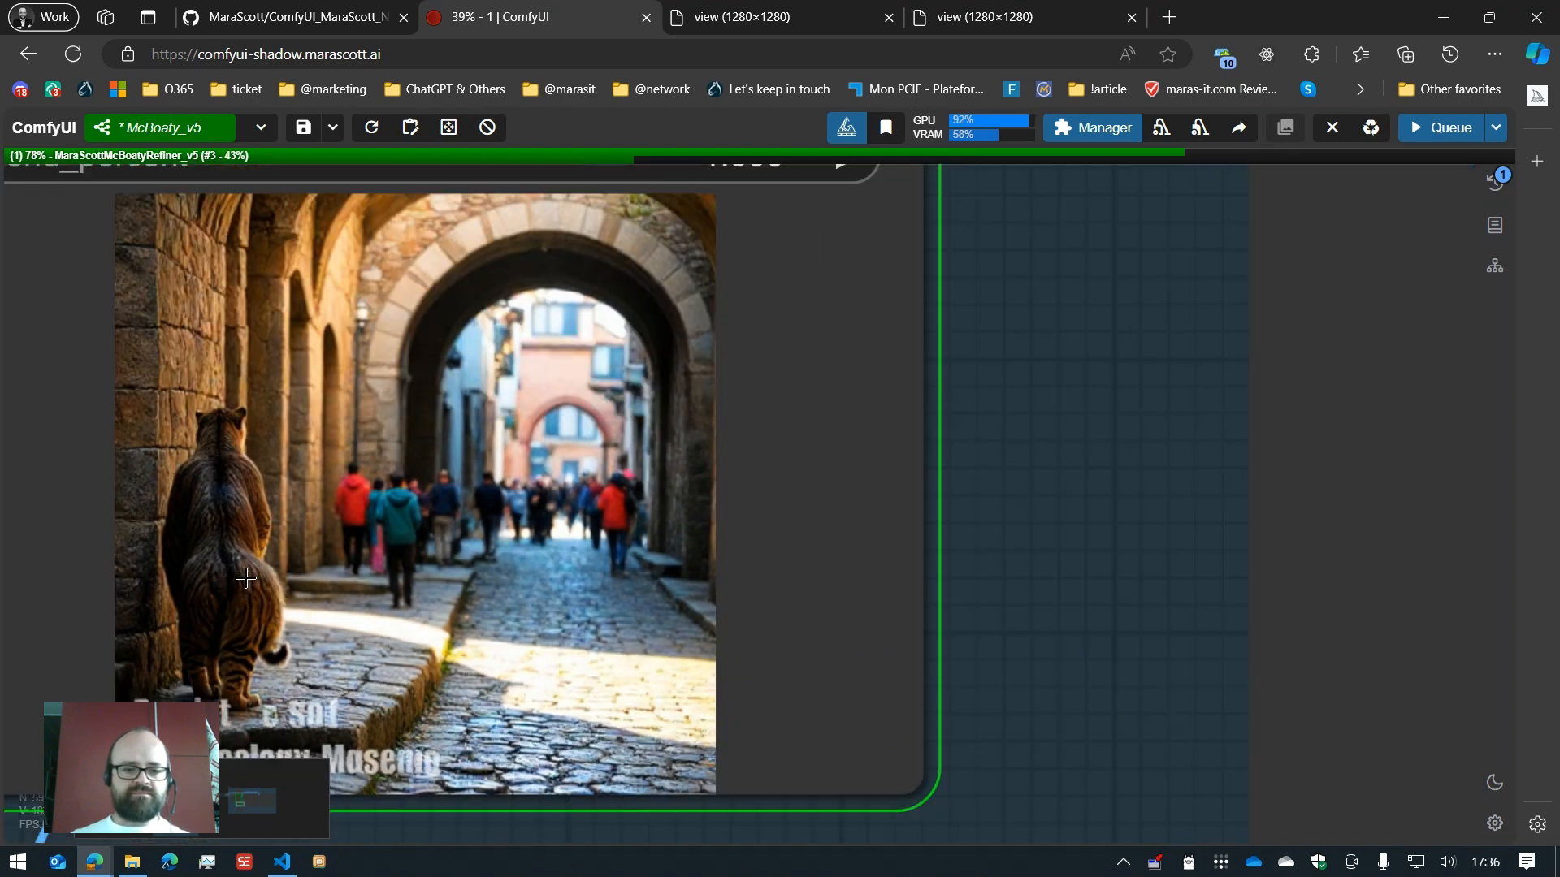
# Step: Wait for the second-pass Refiner to finish and examine tile 3's big cat area in the Image Comparer
pyautogui.scroll(-9, 246, 578)
pyautogui.moveTo(1074, 786); pyautogui.dragTo(676, 815)
pyautogui.scroll(-2, 857, 811)
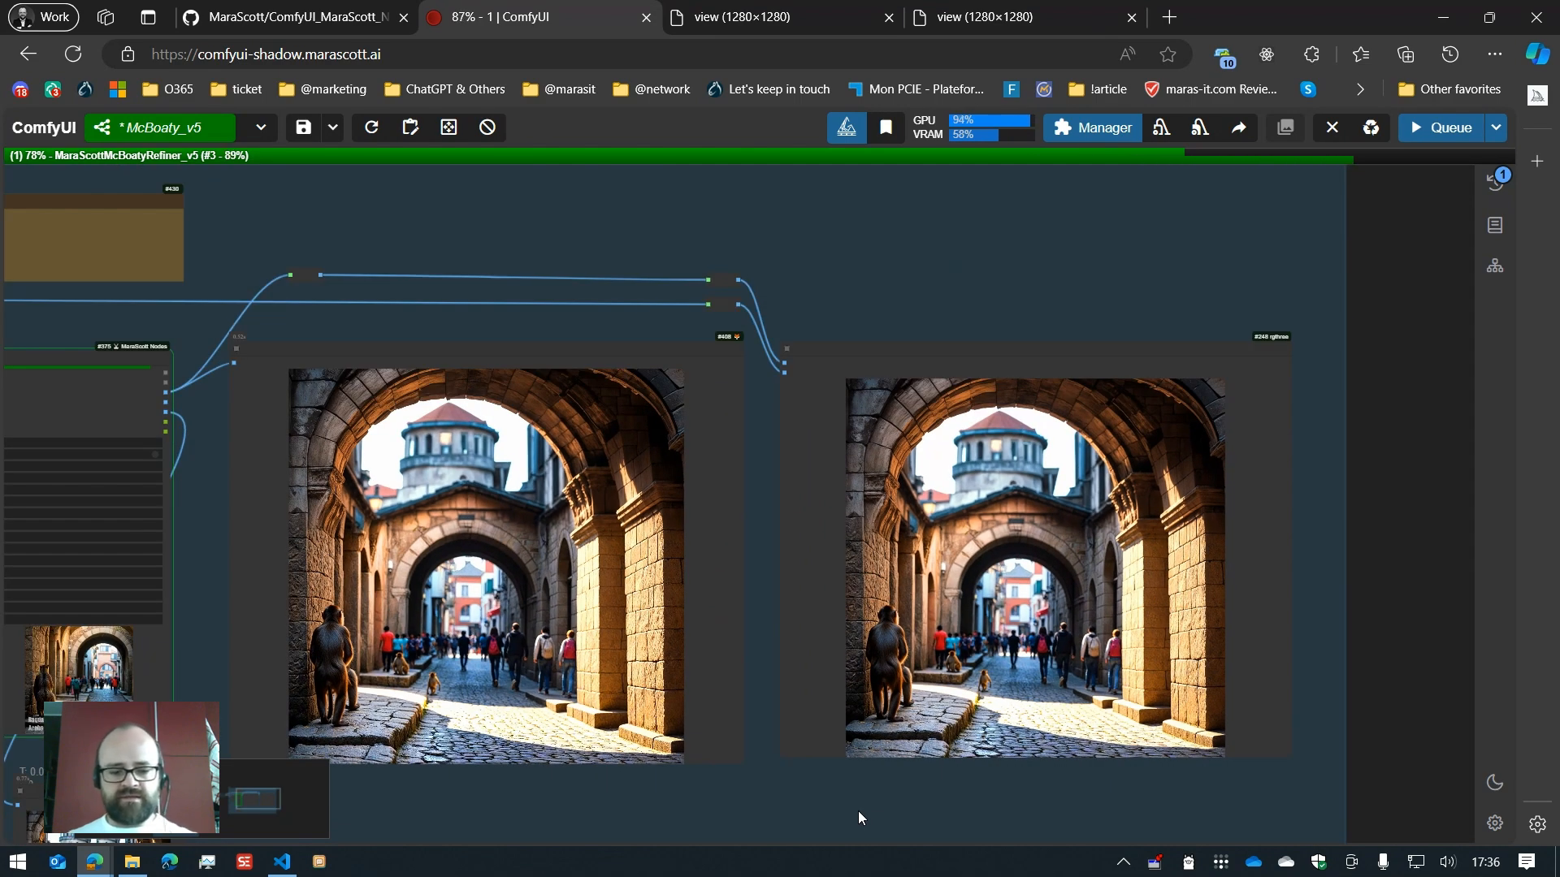
pyautogui.scroll(2, 858, 811)
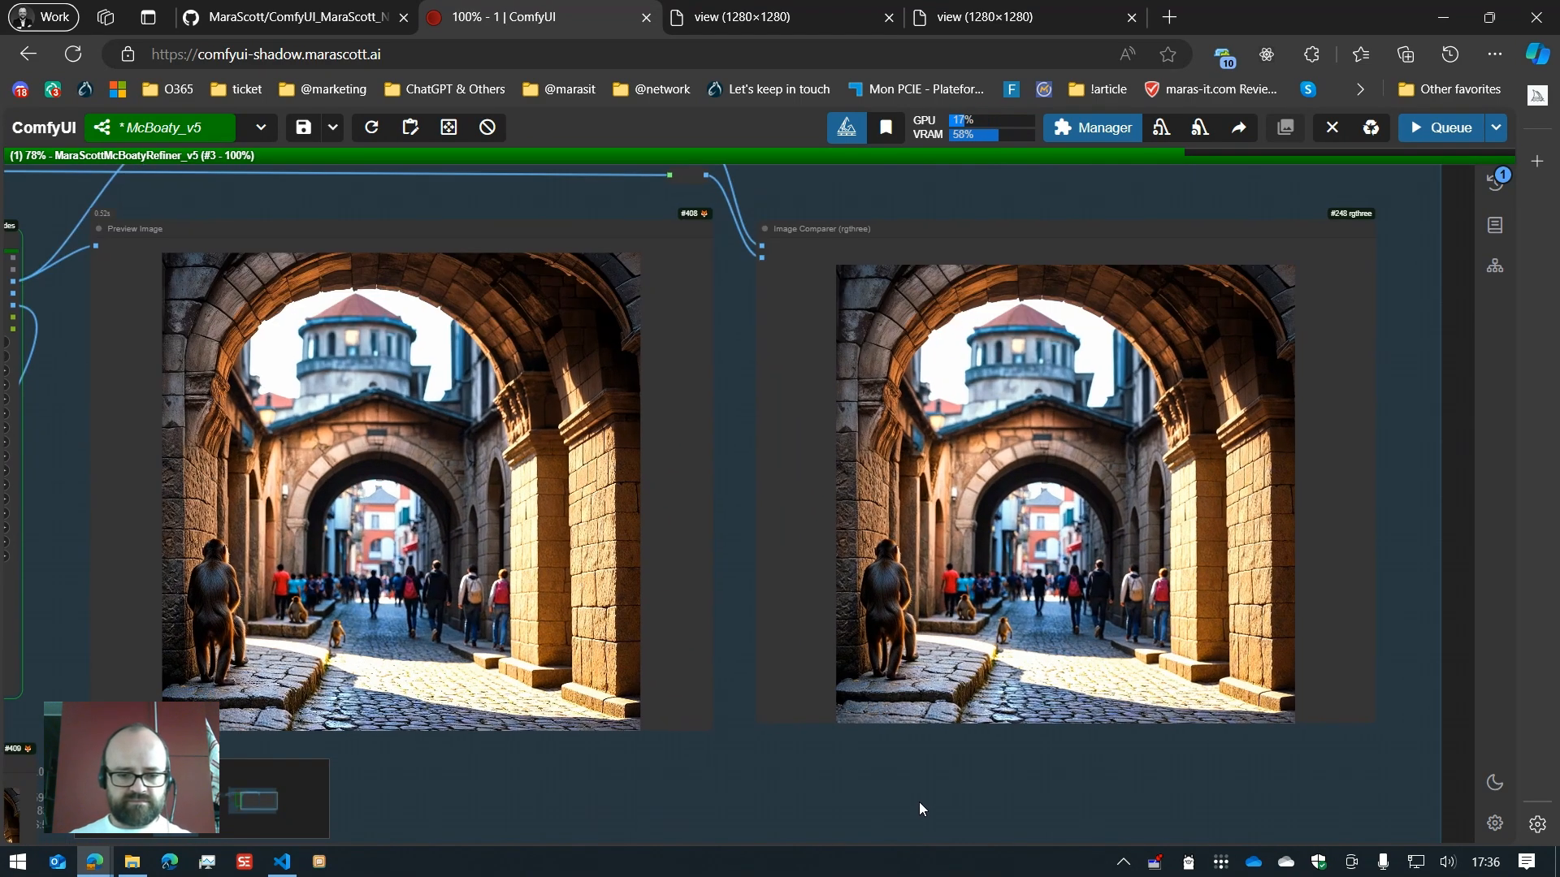
pyautogui.scroll(-1, 918, 802)
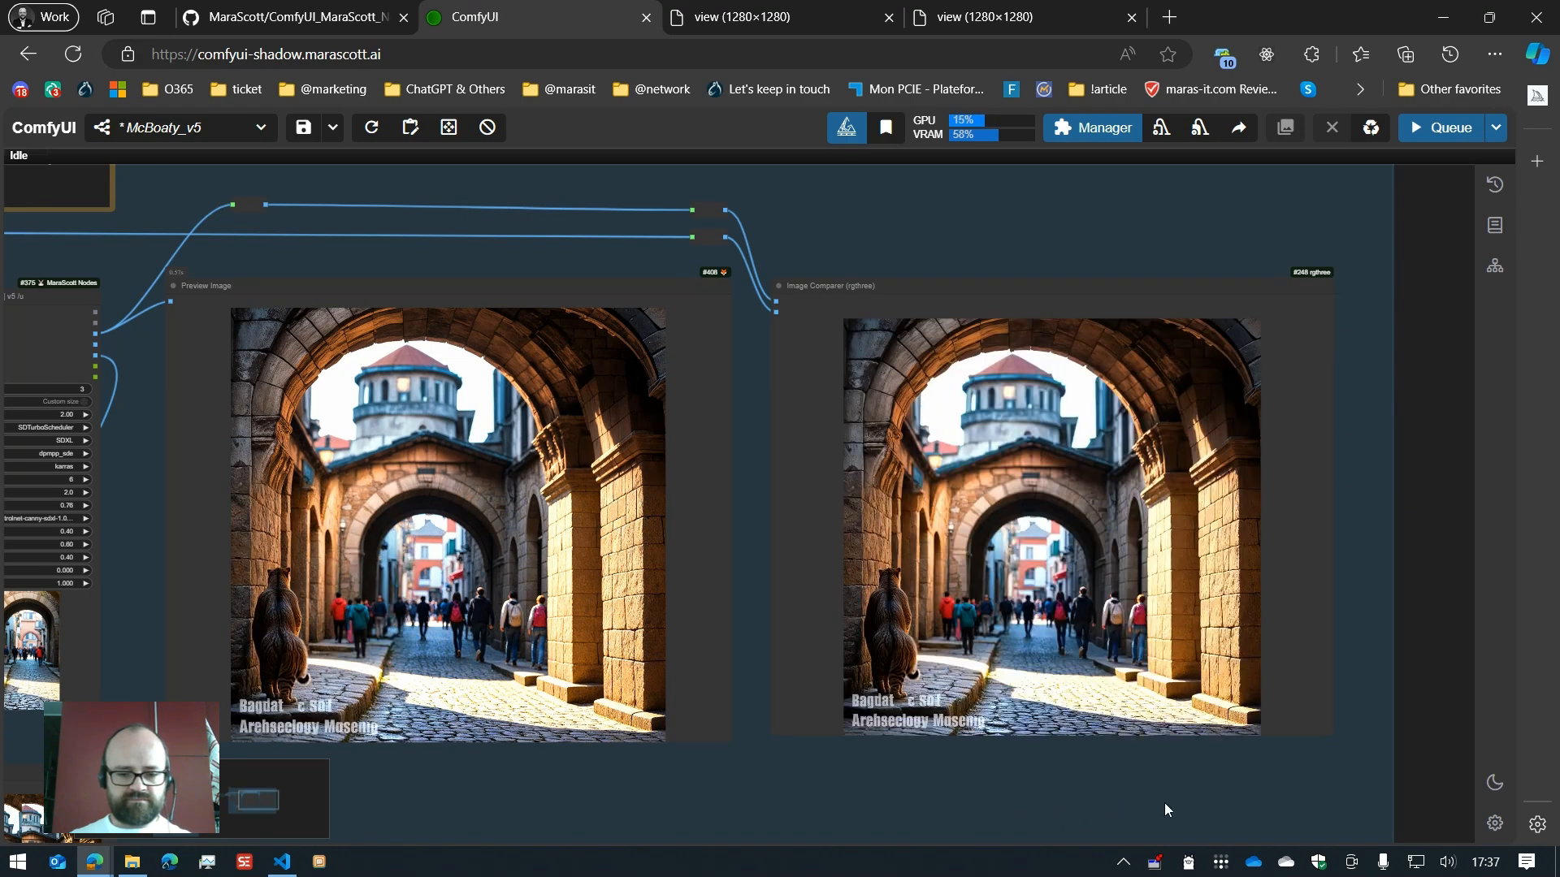
pyautogui.scroll(6, 1163, 802)
pyautogui.scroll(-1, 1174, 625)
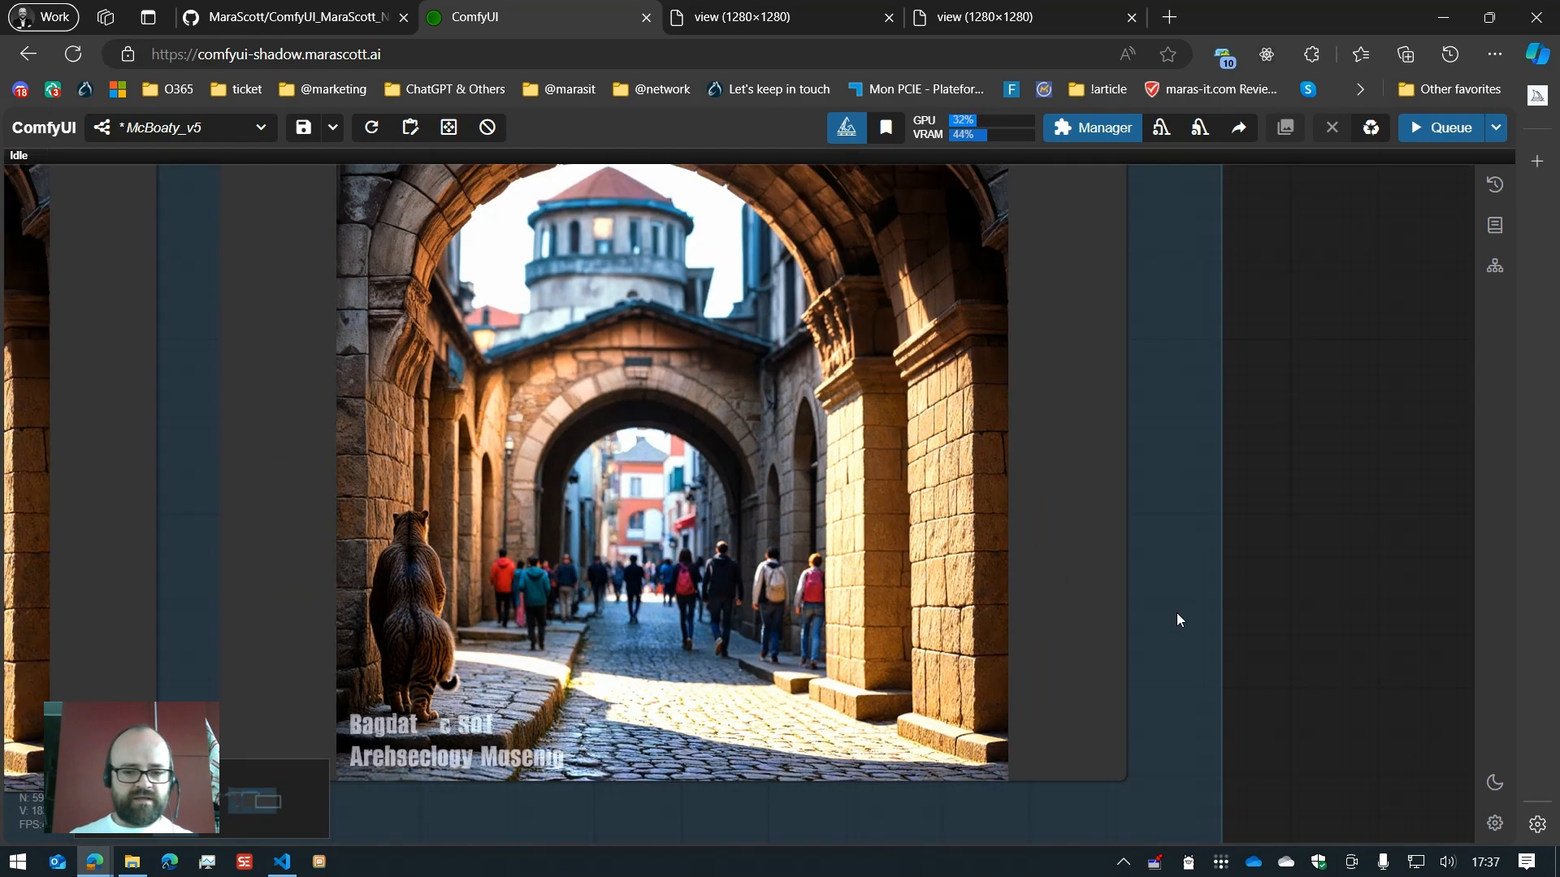
pyautogui.moveTo(1175, 625); pyautogui.dragTo(1203, 700)
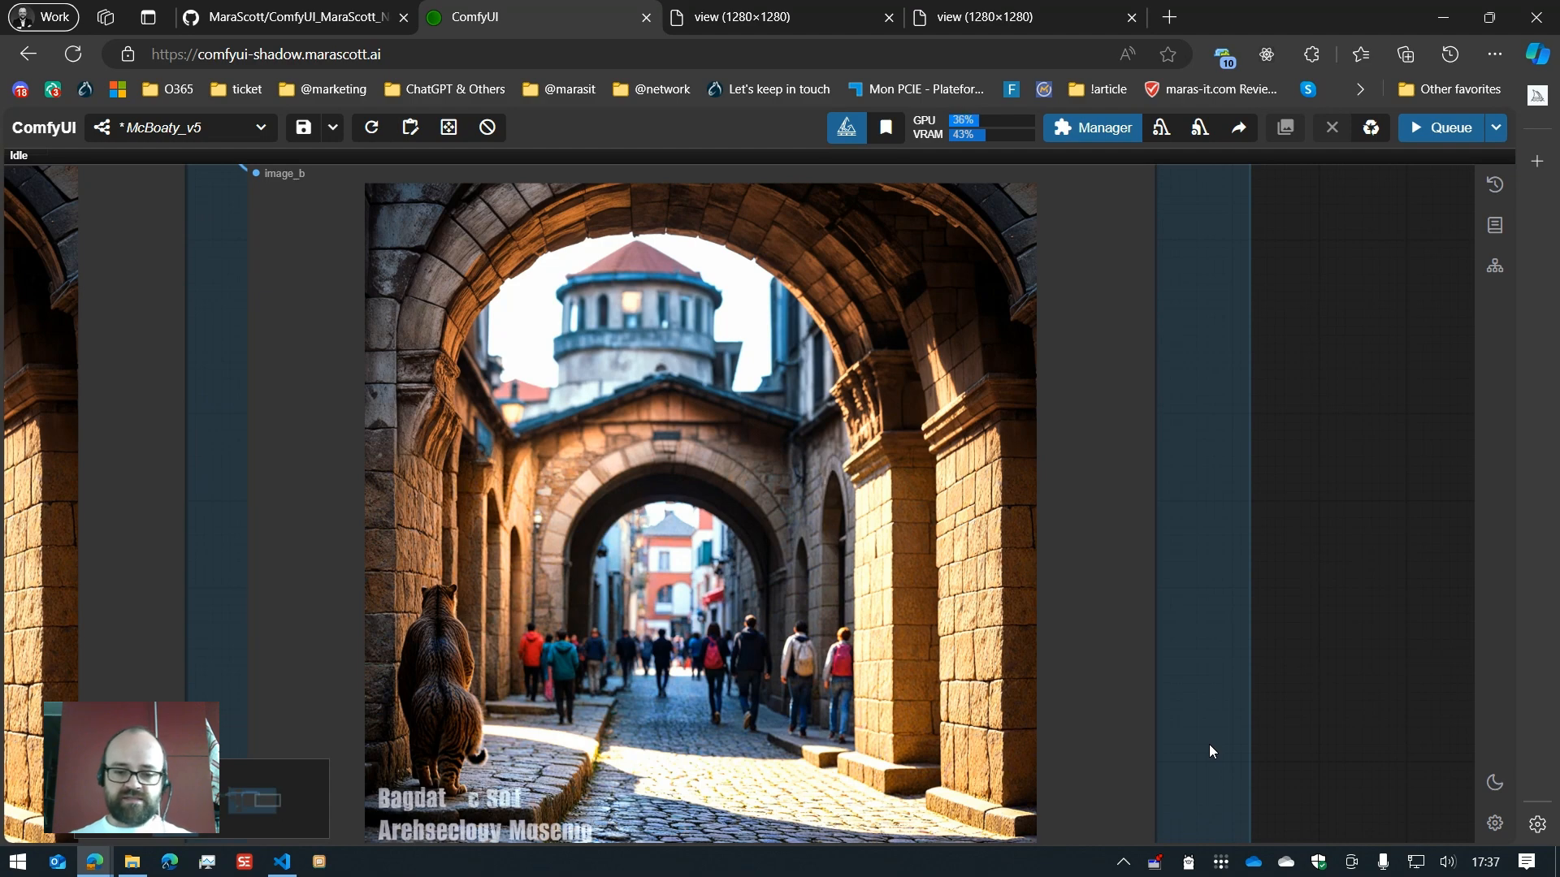
# Step: Look over the Upscale 2nd Pass group's Tile Prompter, Refiner settings, tile preview and output images
pyautogui.scroll(-10, 1209, 744)
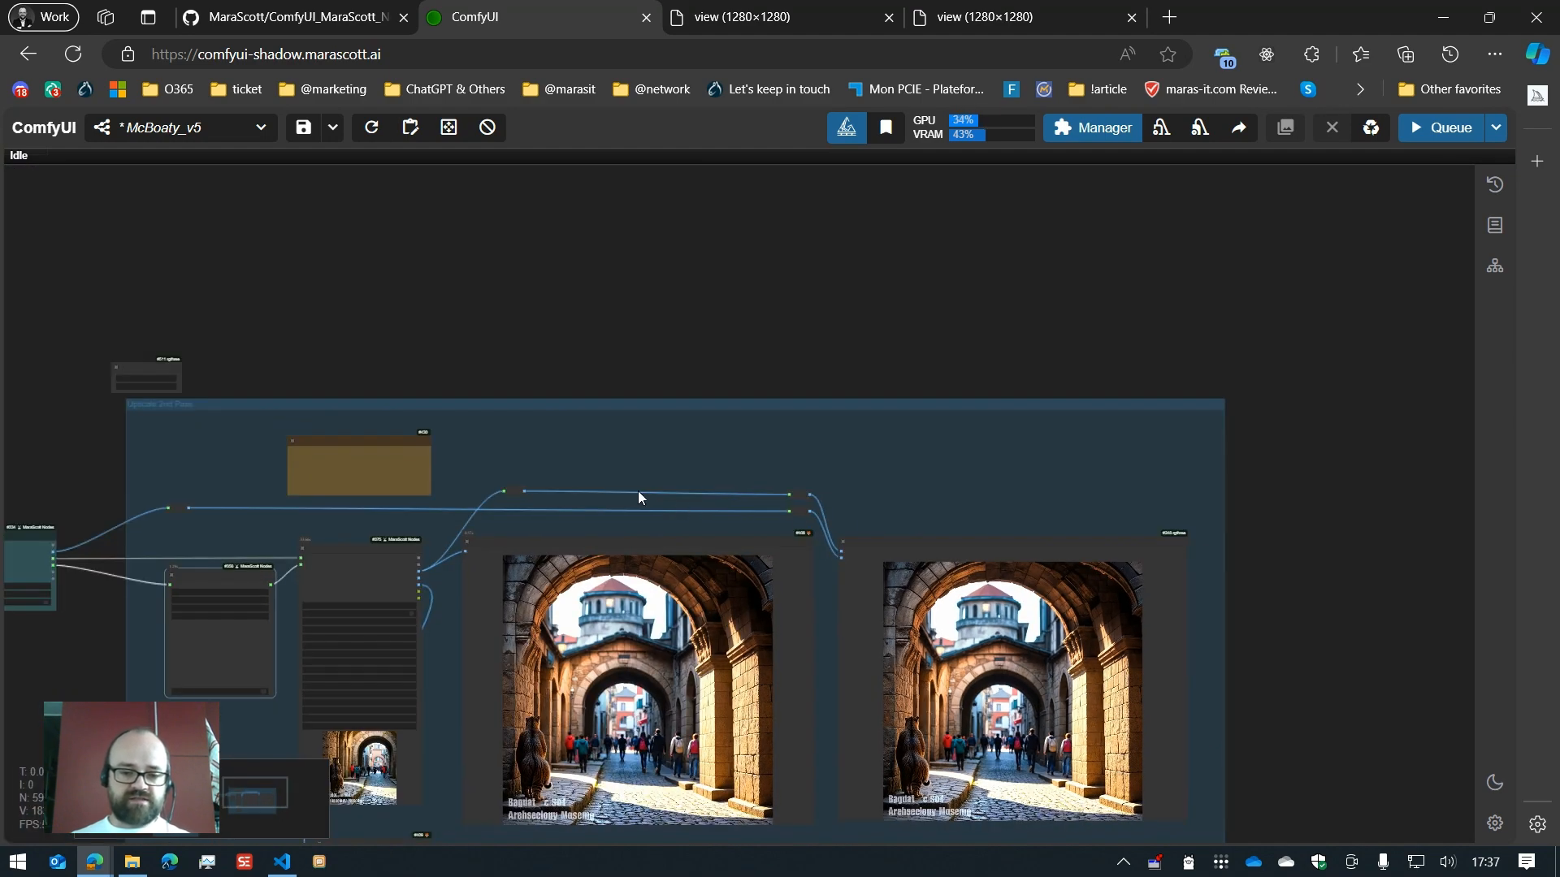
pyautogui.moveTo(638, 491); pyautogui.dragTo(814, 389)
pyautogui.moveTo(787, 806); pyautogui.dragTo(805, 757)
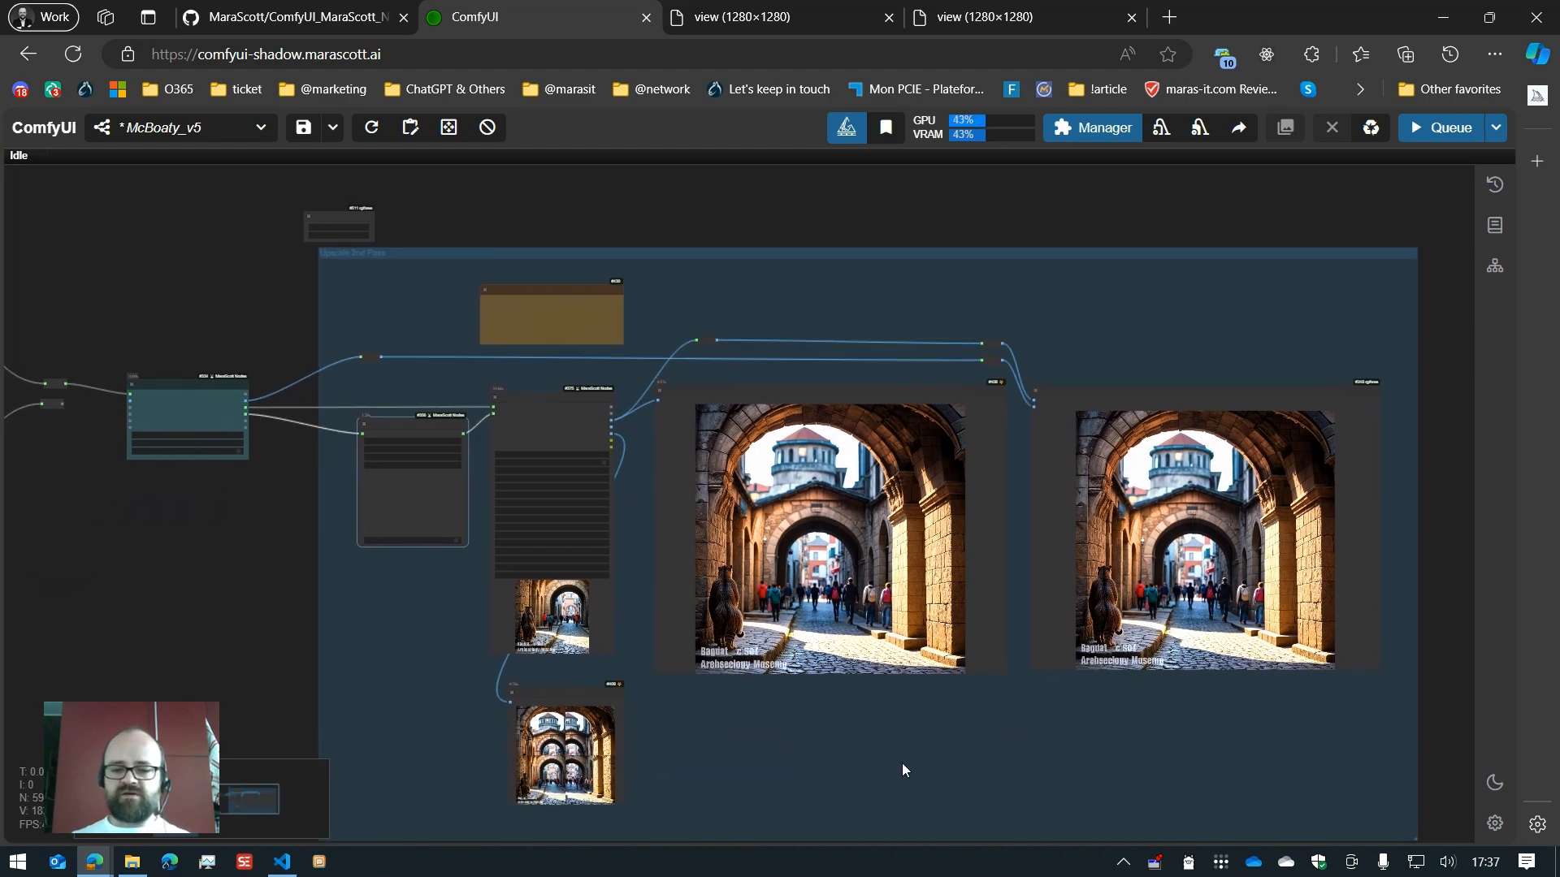
pyautogui.scroll(6, 852, 729)
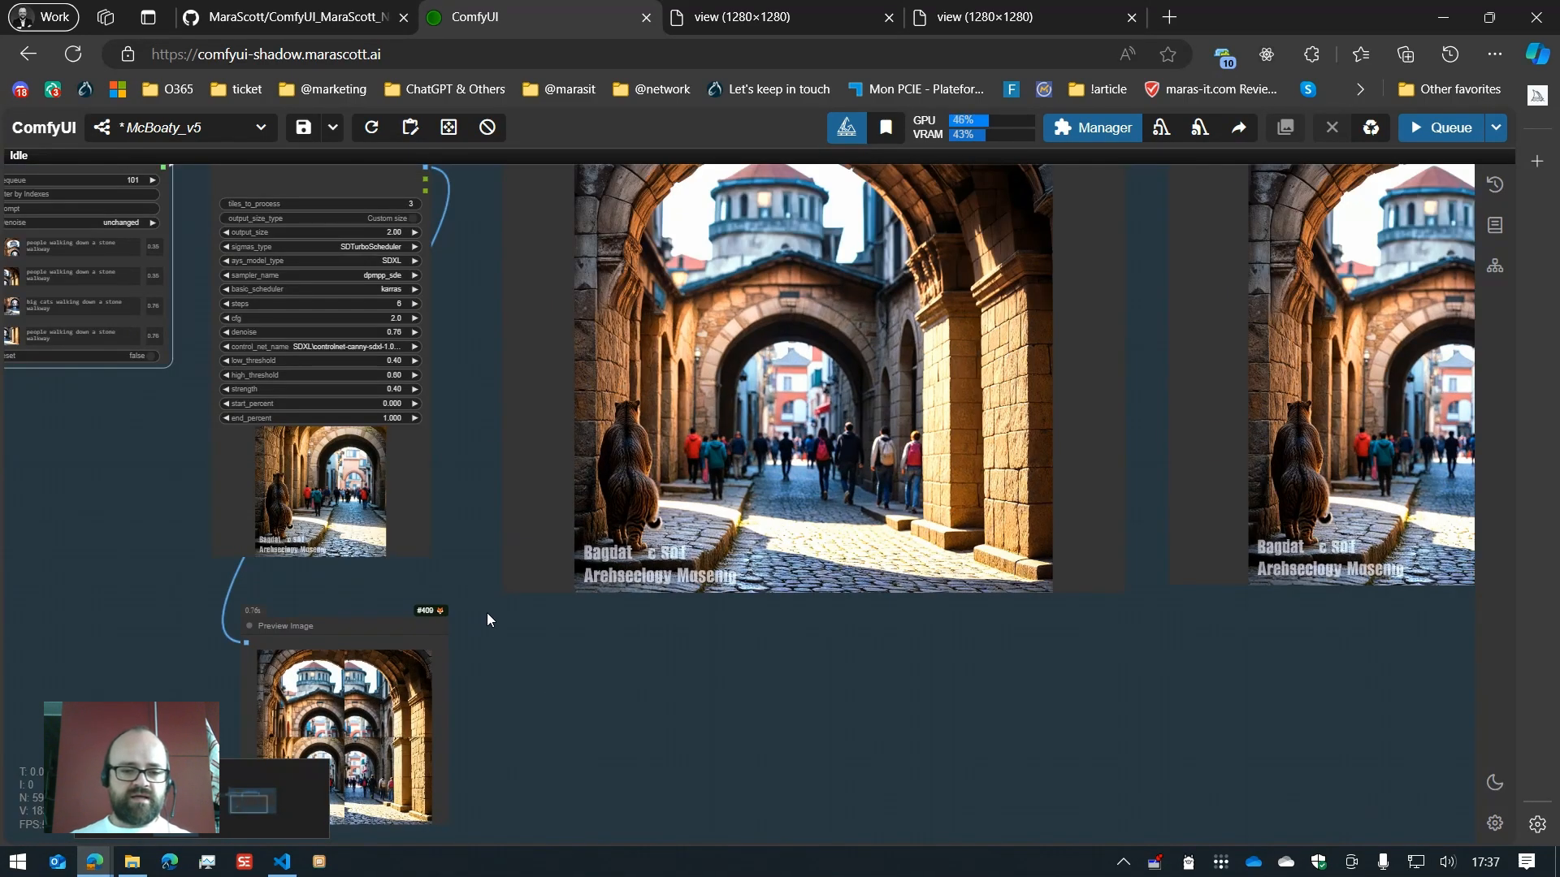
pyautogui.scroll(-2, 894, 675)
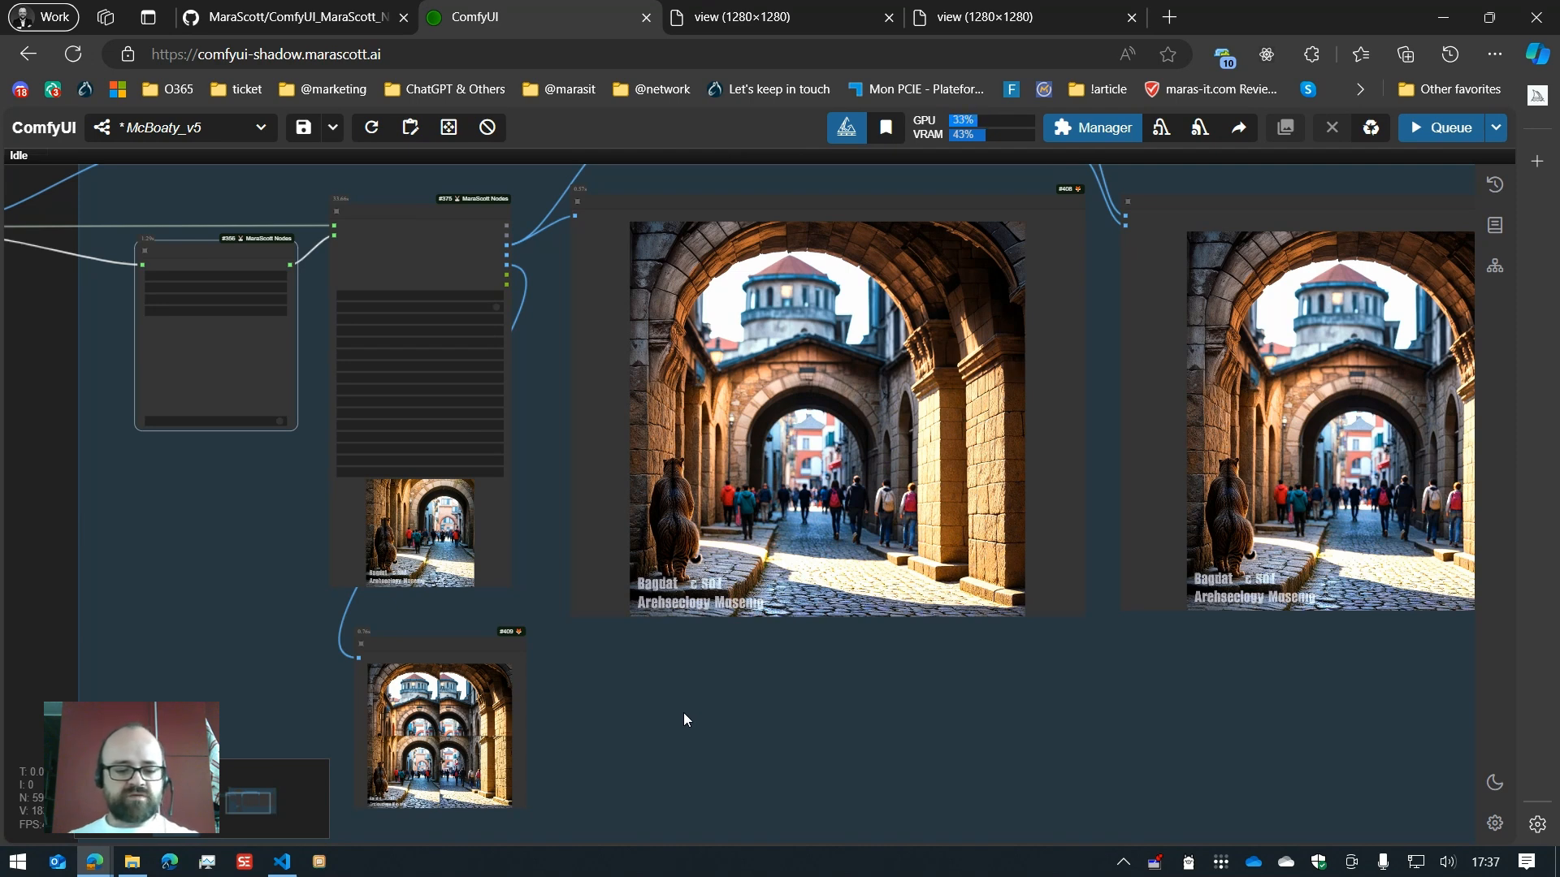
# Step: Examine the Large Refiner node's settings and its preview and comparison images in the Upscale Automatic group
pyautogui.press('.')
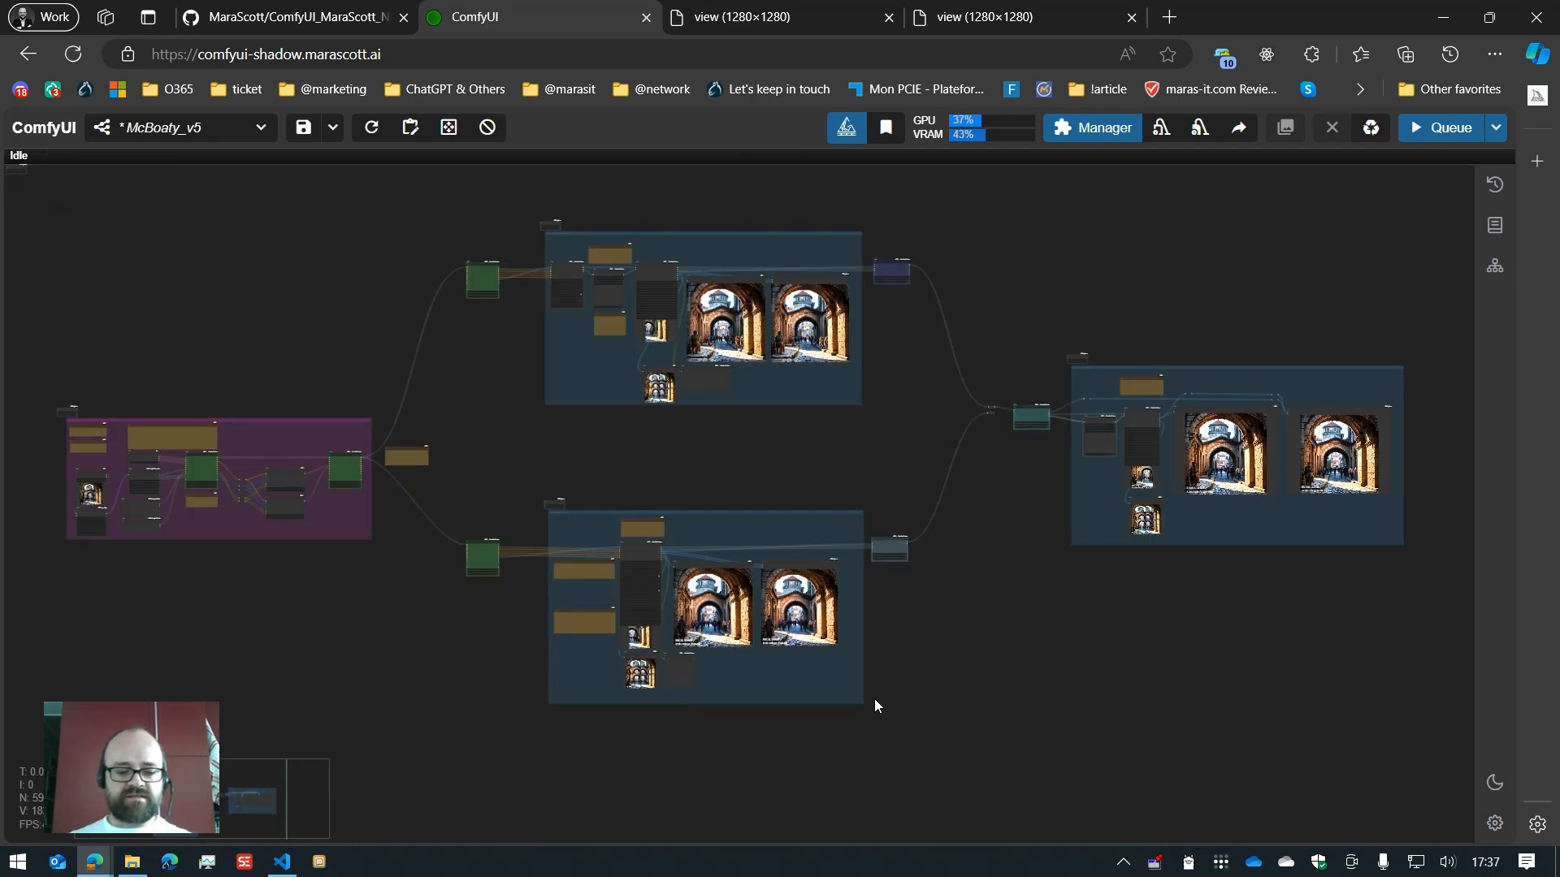
pyautogui.scroll(14, 644, 560)
pyautogui.scroll(6, 455, 382)
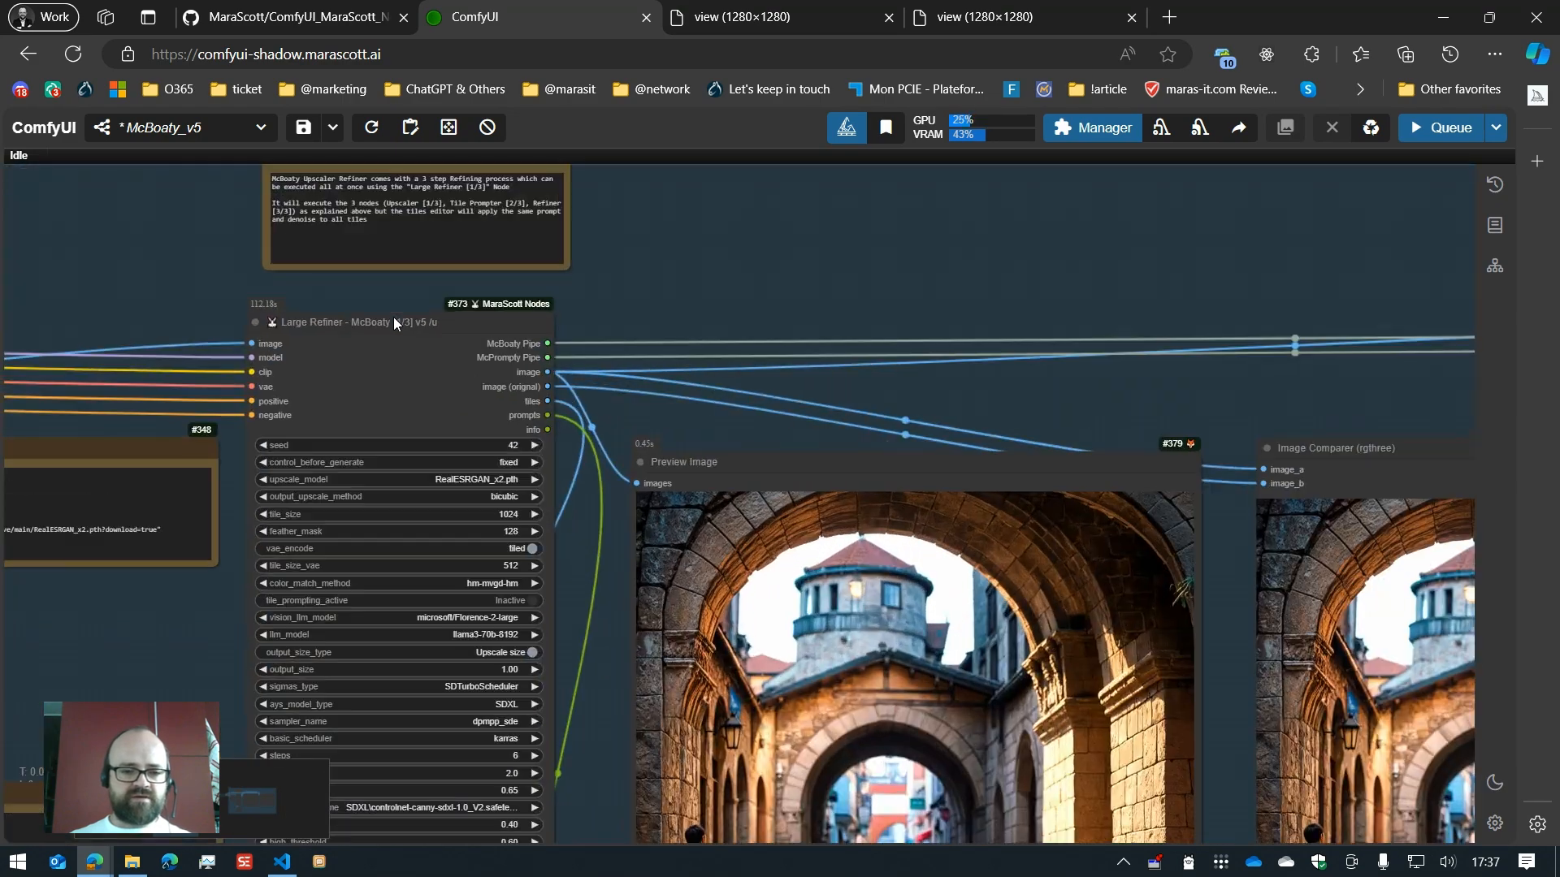
pyautogui.scroll(5, 394, 317)
pyautogui.scroll(-3, 425, 359)
pyautogui.scroll(-6, 426, 361)
pyautogui.scroll(-3, 440, 407)
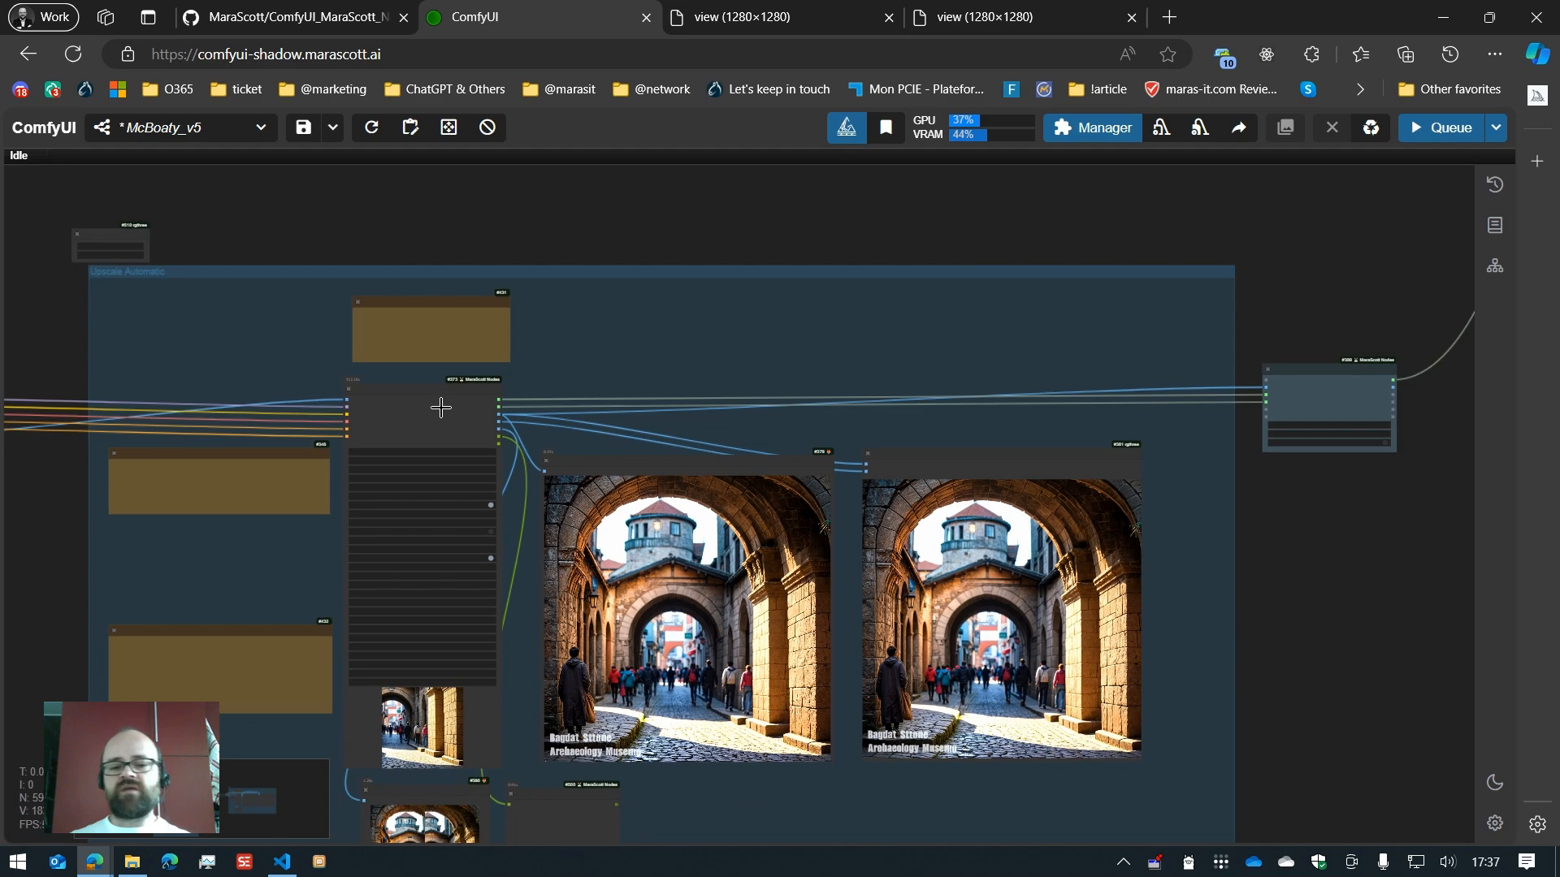
pyautogui.scroll(6, 796, 634)
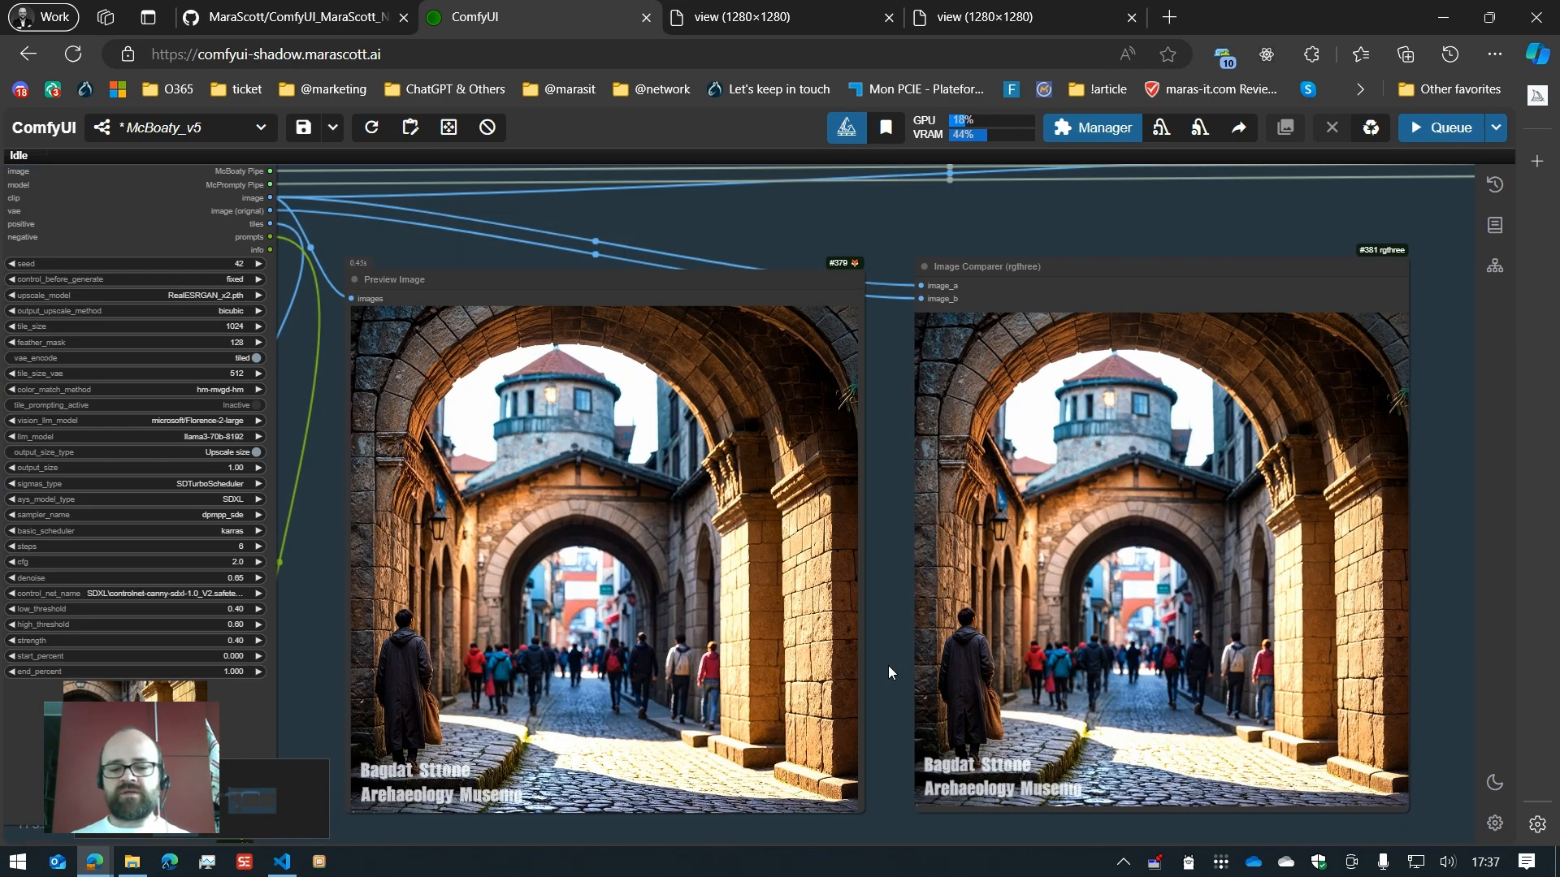
pyautogui.scroll(-5, 883, 696)
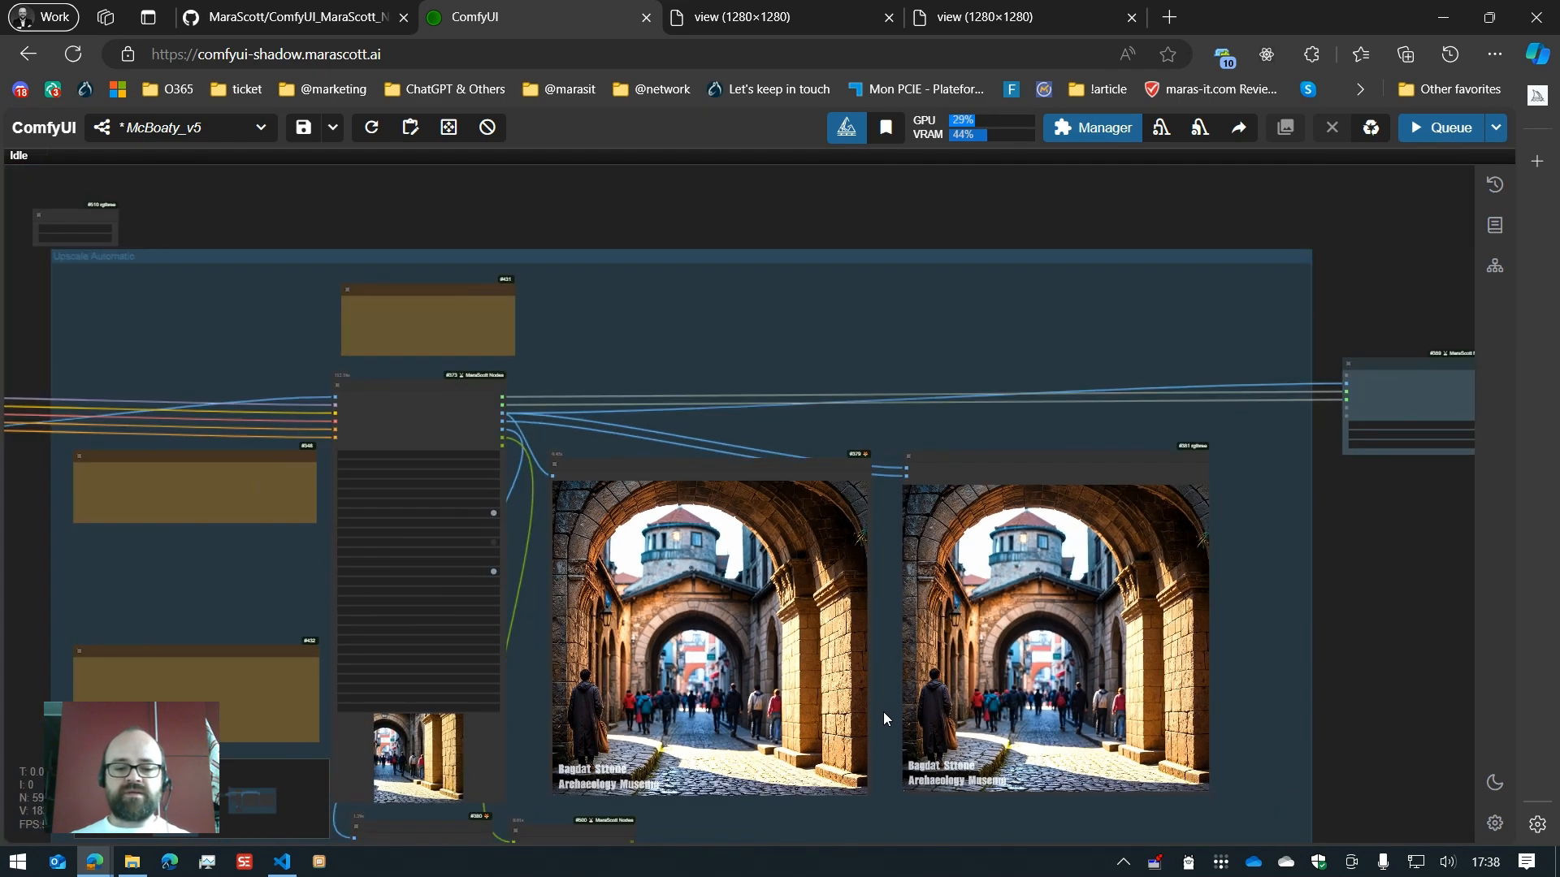
pyautogui.scroll(-2, 884, 712)
pyautogui.moveTo(885, 728); pyautogui.dragTo(783, 684)
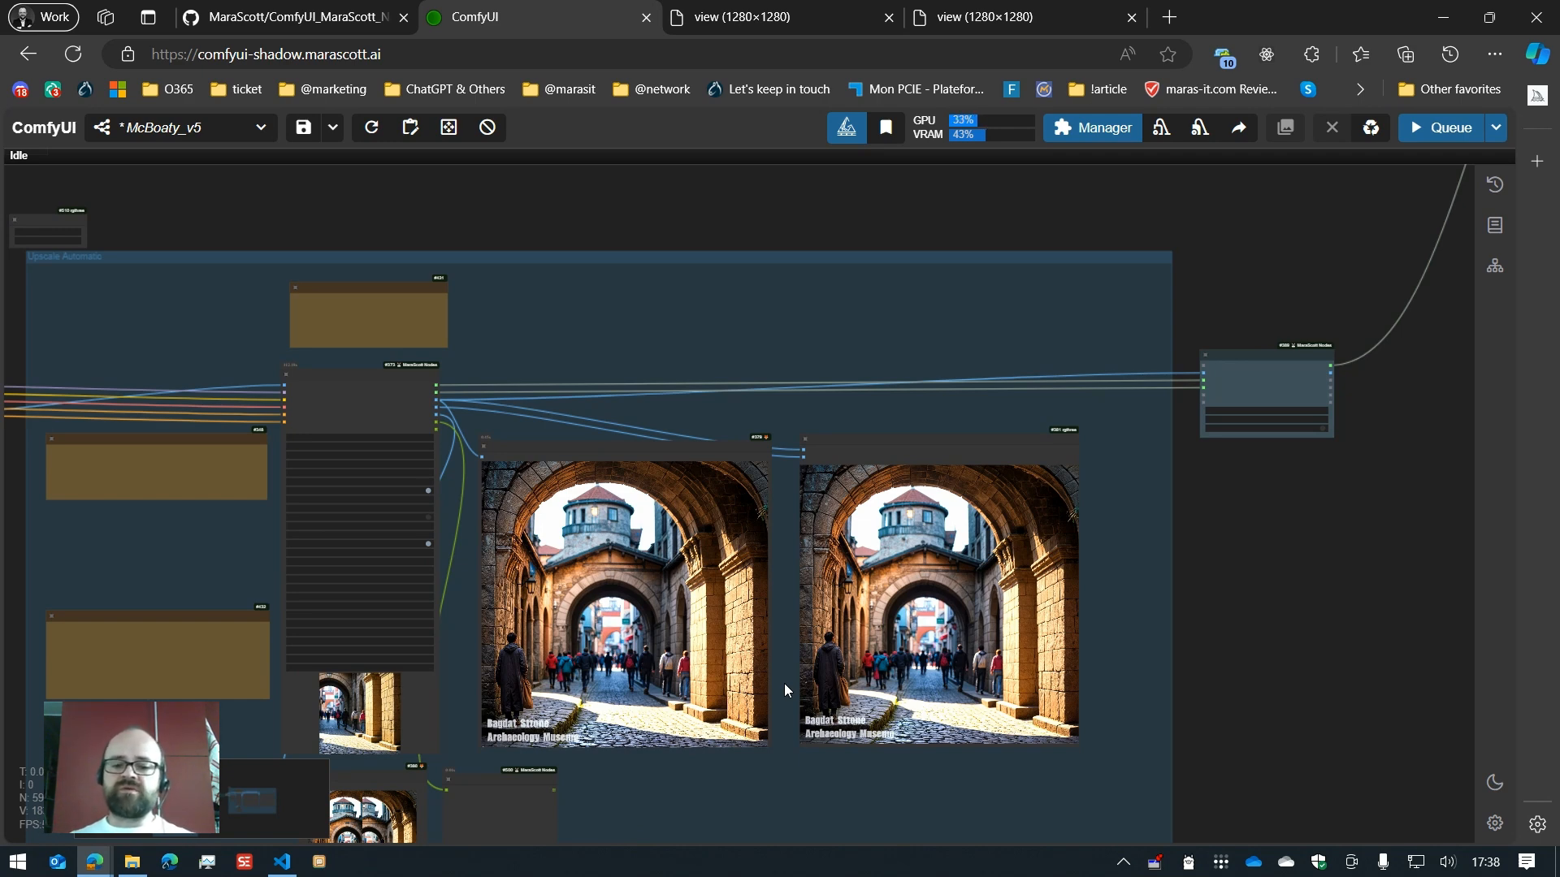
# Step: Review the Upscaler, Tile Prompter and Refiner nodes and their explanatory note in the three-step upscaling group
pyautogui.press('3')
pyautogui.press('2')
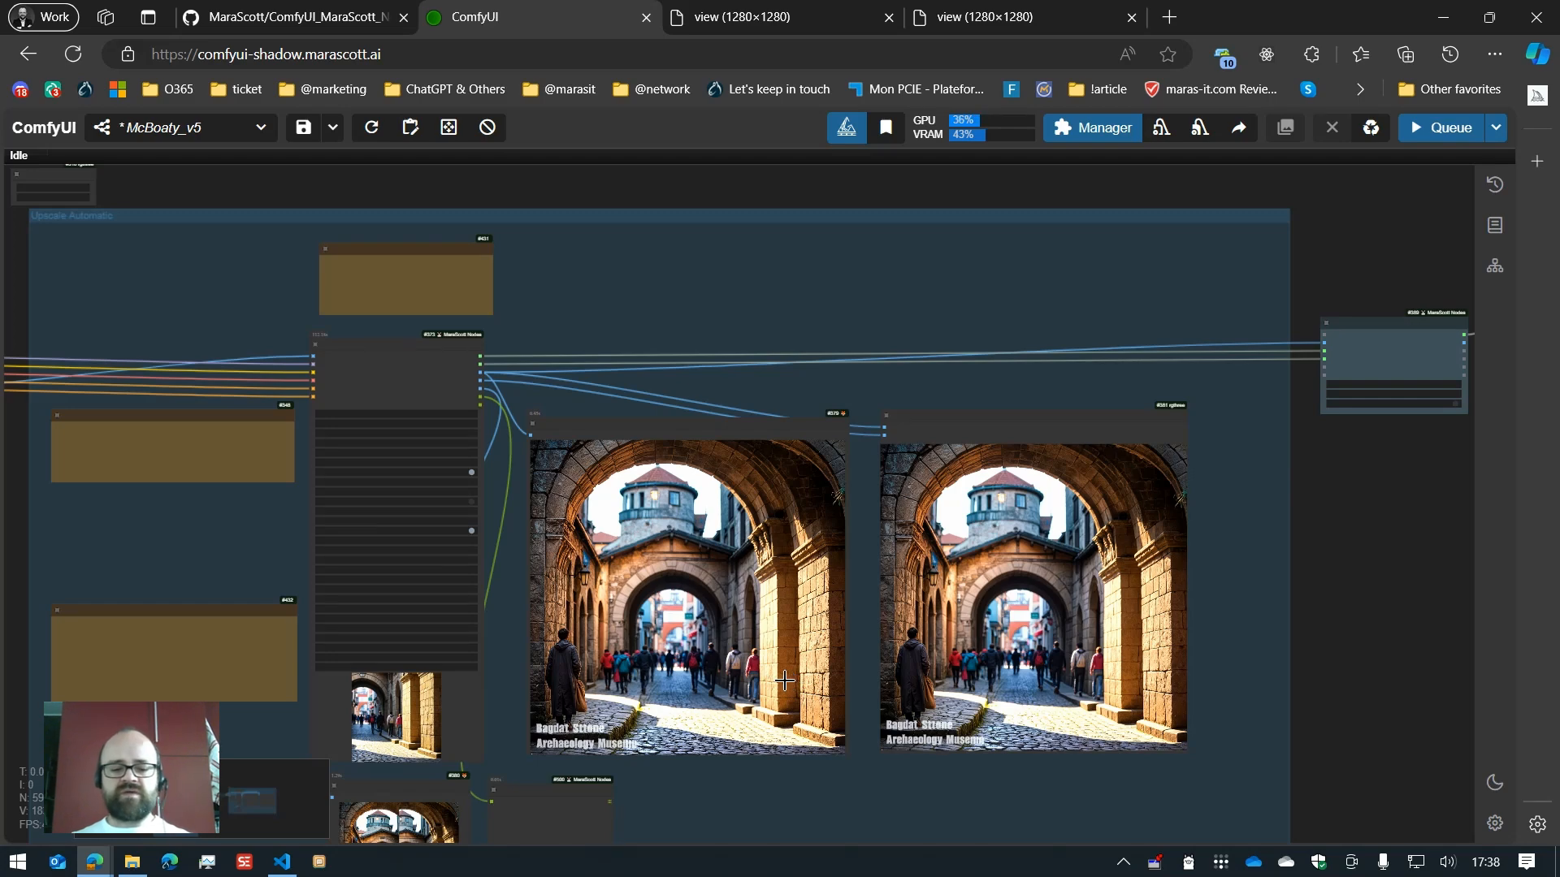
pyautogui.press('3')
pyautogui.scroll(5, 191, 375)
pyautogui.scroll(4, 103, 281)
pyautogui.moveTo(102, 281); pyautogui.dragTo(266, 310)
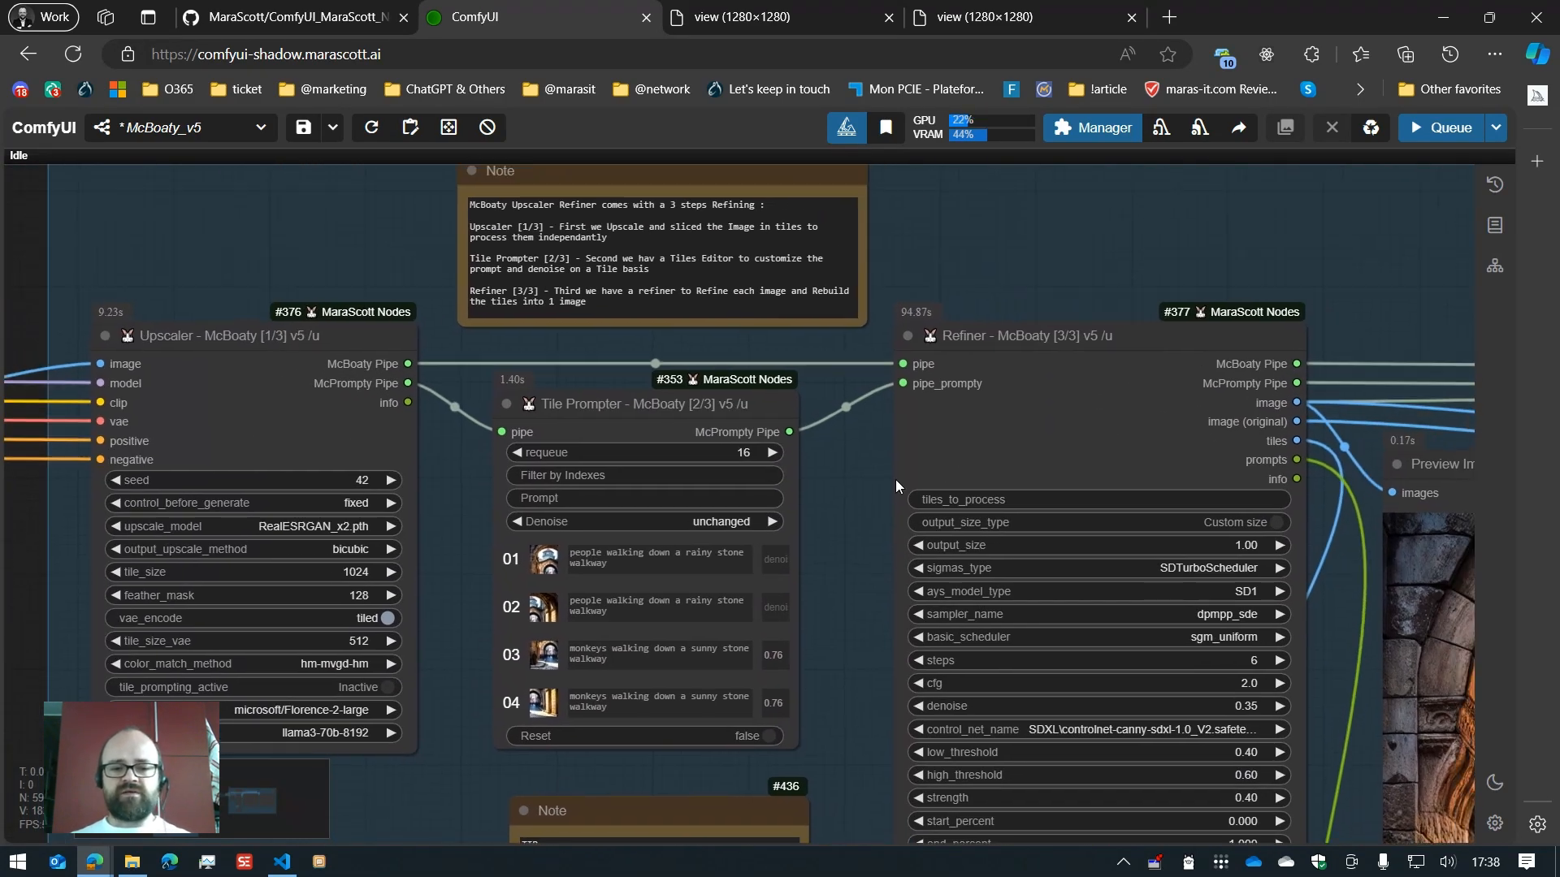
pyautogui.scroll(-6, 979, 349)
# Step: Return to the Upscale Automatic group and compare its single-node layout with the three-step process
pyautogui.press('2')
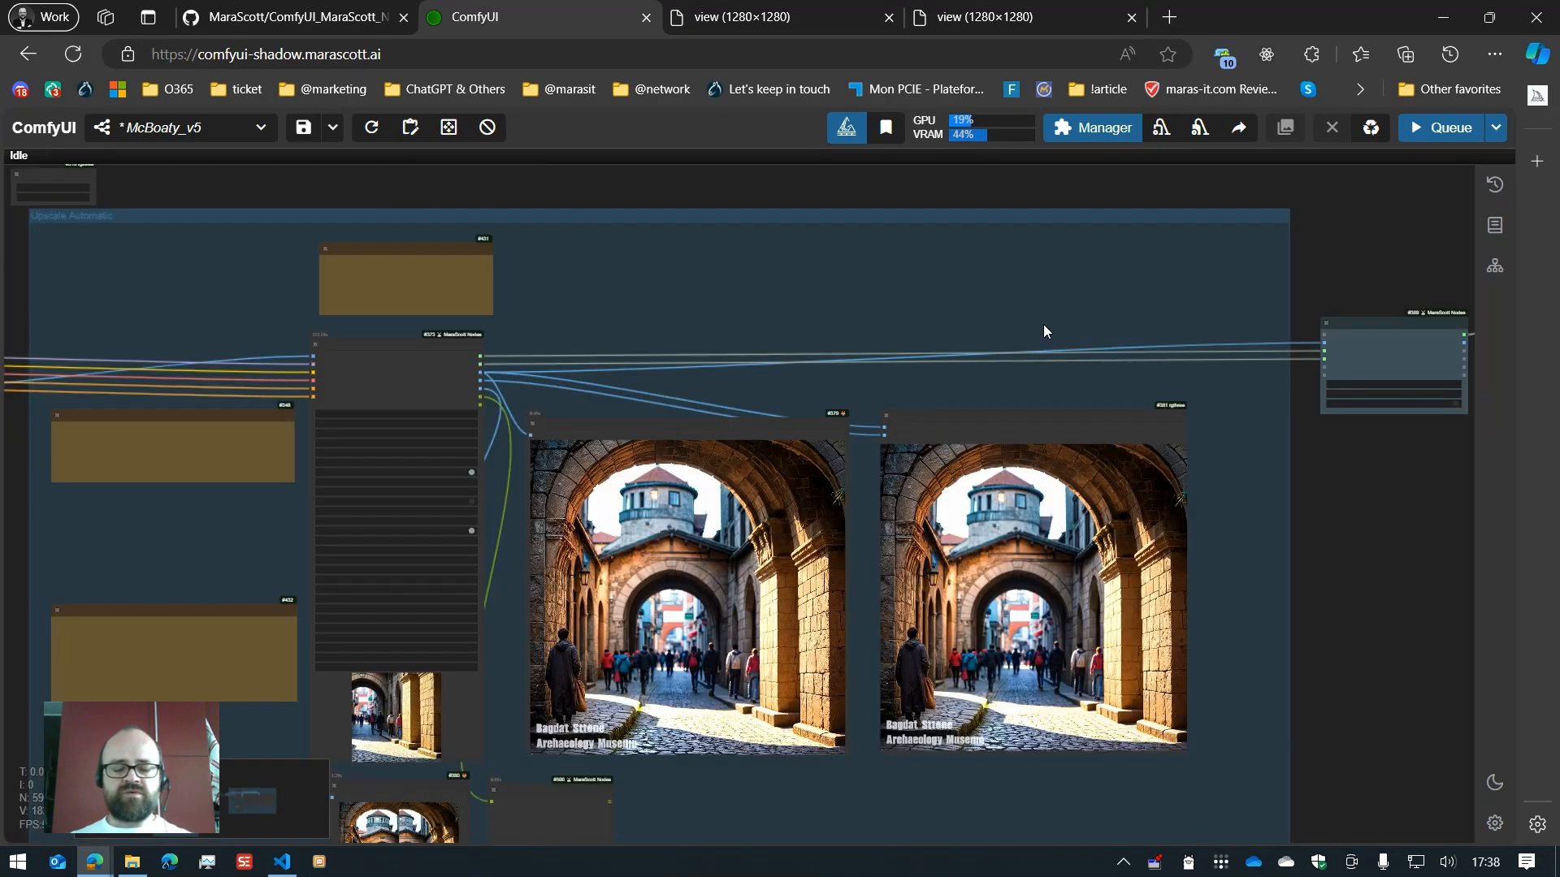
pyautogui.scroll(-5, 885, 634)
pyautogui.scroll(6, 633, 502)
pyautogui.scroll(3, 556, 422)
pyautogui.scroll(-4, 557, 415)
pyautogui.scroll(4, 613, 609)
pyautogui.scroll(-4, 1014, 424)
pyautogui.scroll(2, 856, 310)
pyautogui.scroll(-1, 854, 311)
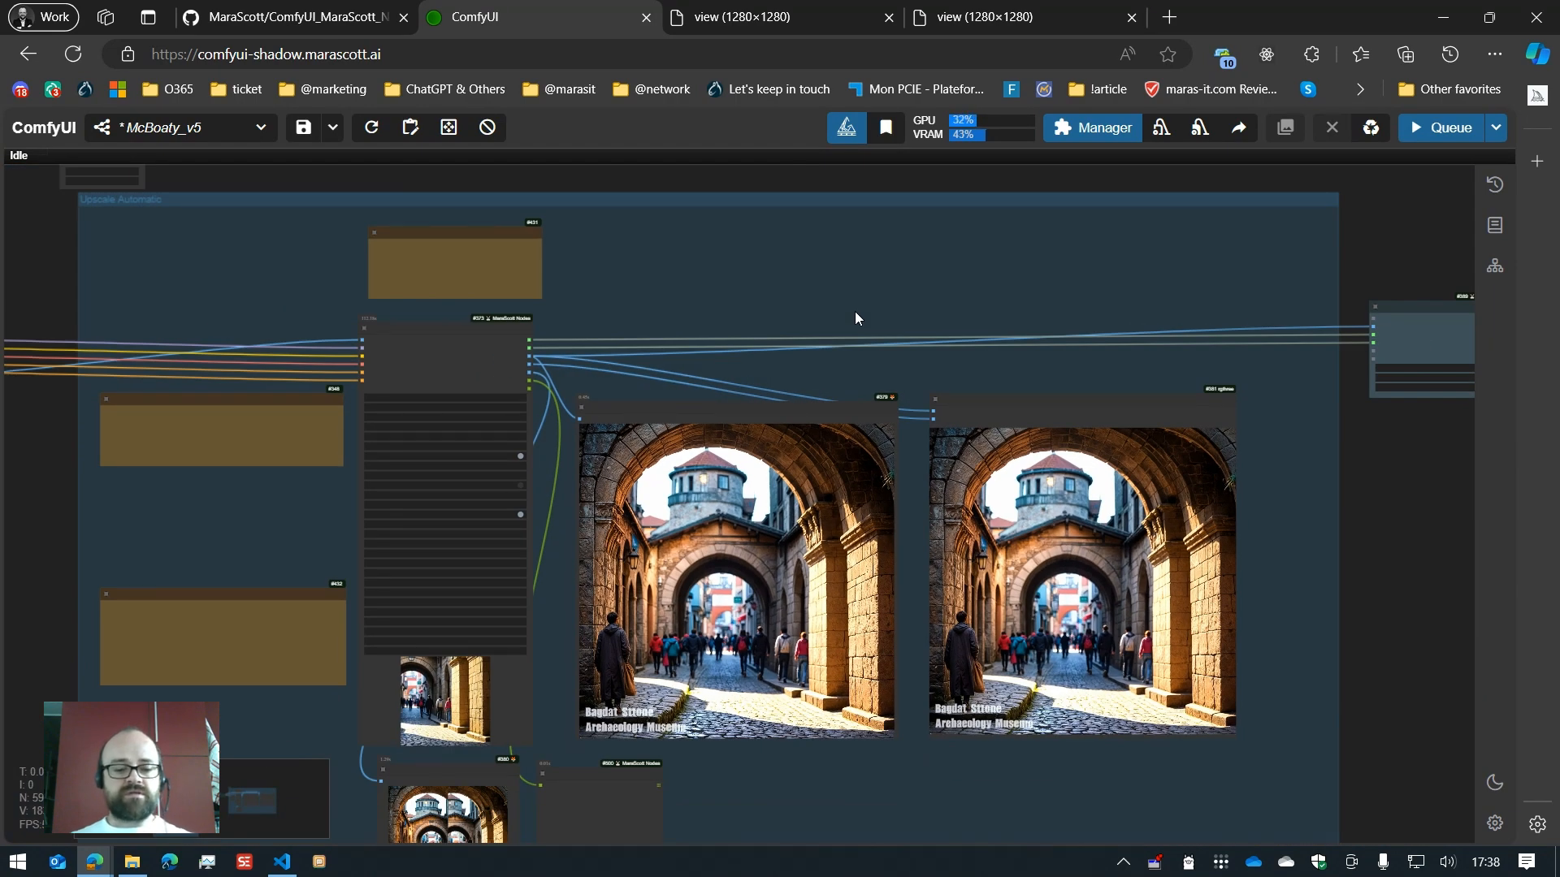
# Step: Check the per-tile prompts and denoise values in the three-step group's Tile Prompter
pyautogui.scroll(5, 106, 275)
pyautogui.scroll(2, 313, 465)
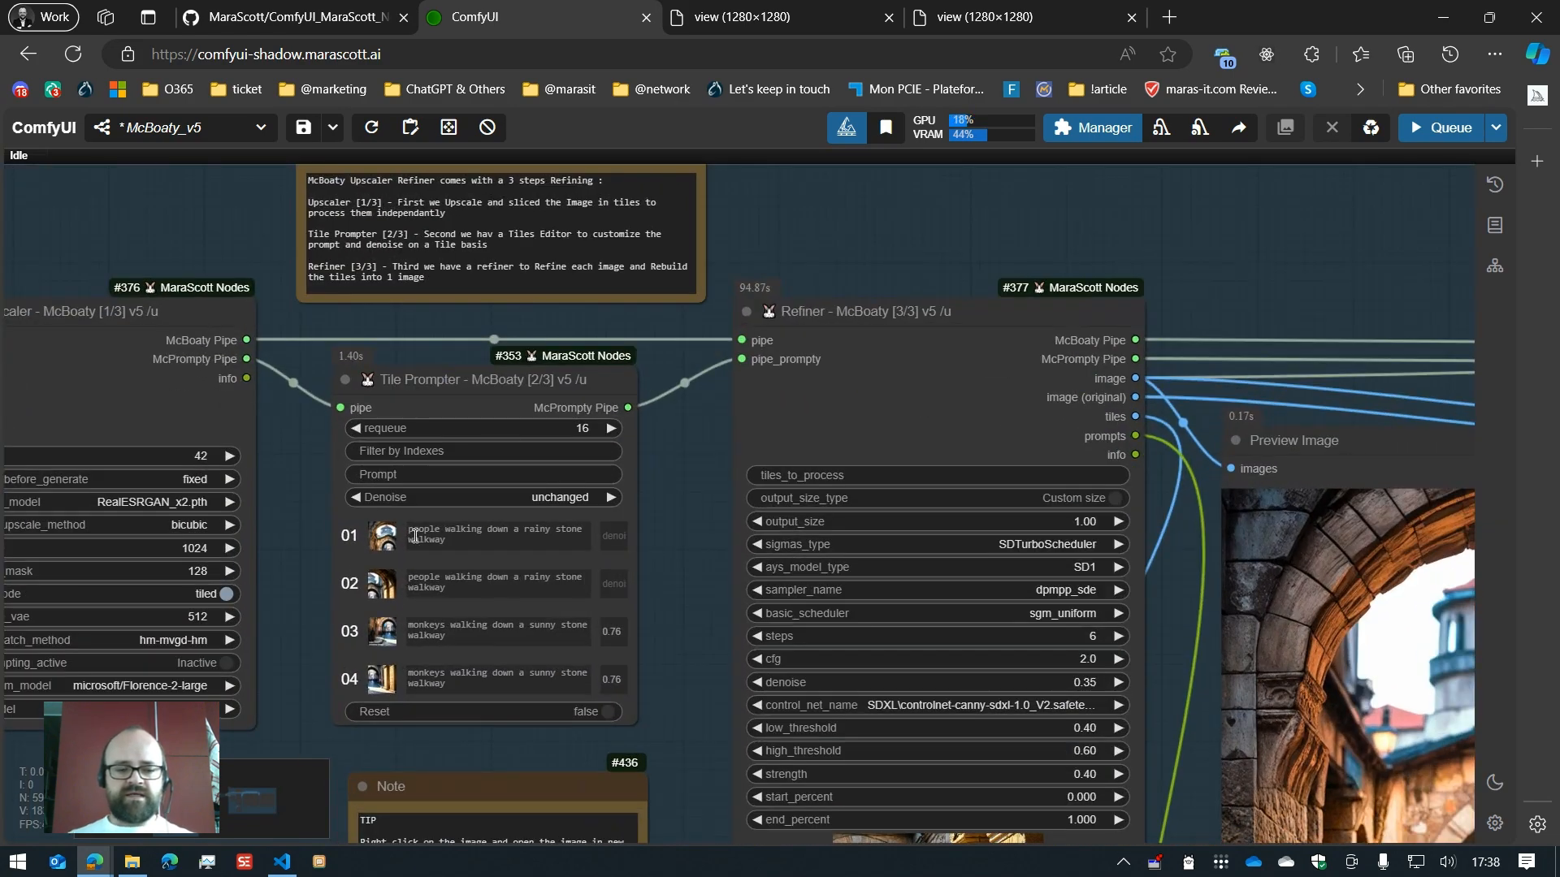
pyautogui.scroll(-4, 533, 658)
# Step: View the Upscale 2nd Pass group's output images up close and fit the whole workflow in view
pyautogui.press('3')
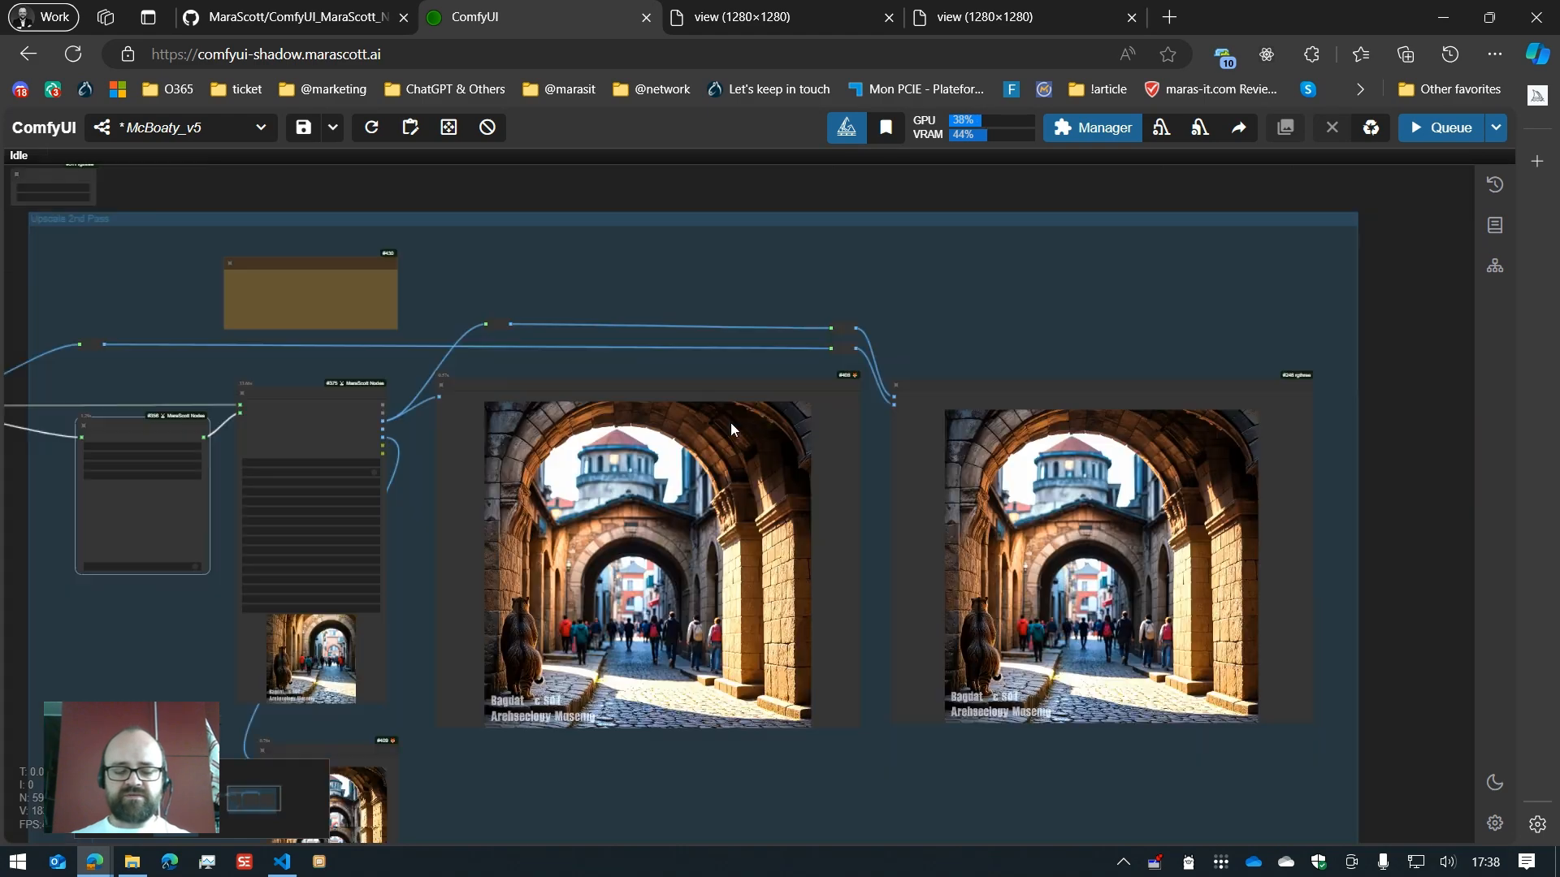
pyautogui.scroll(6, 579, 612)
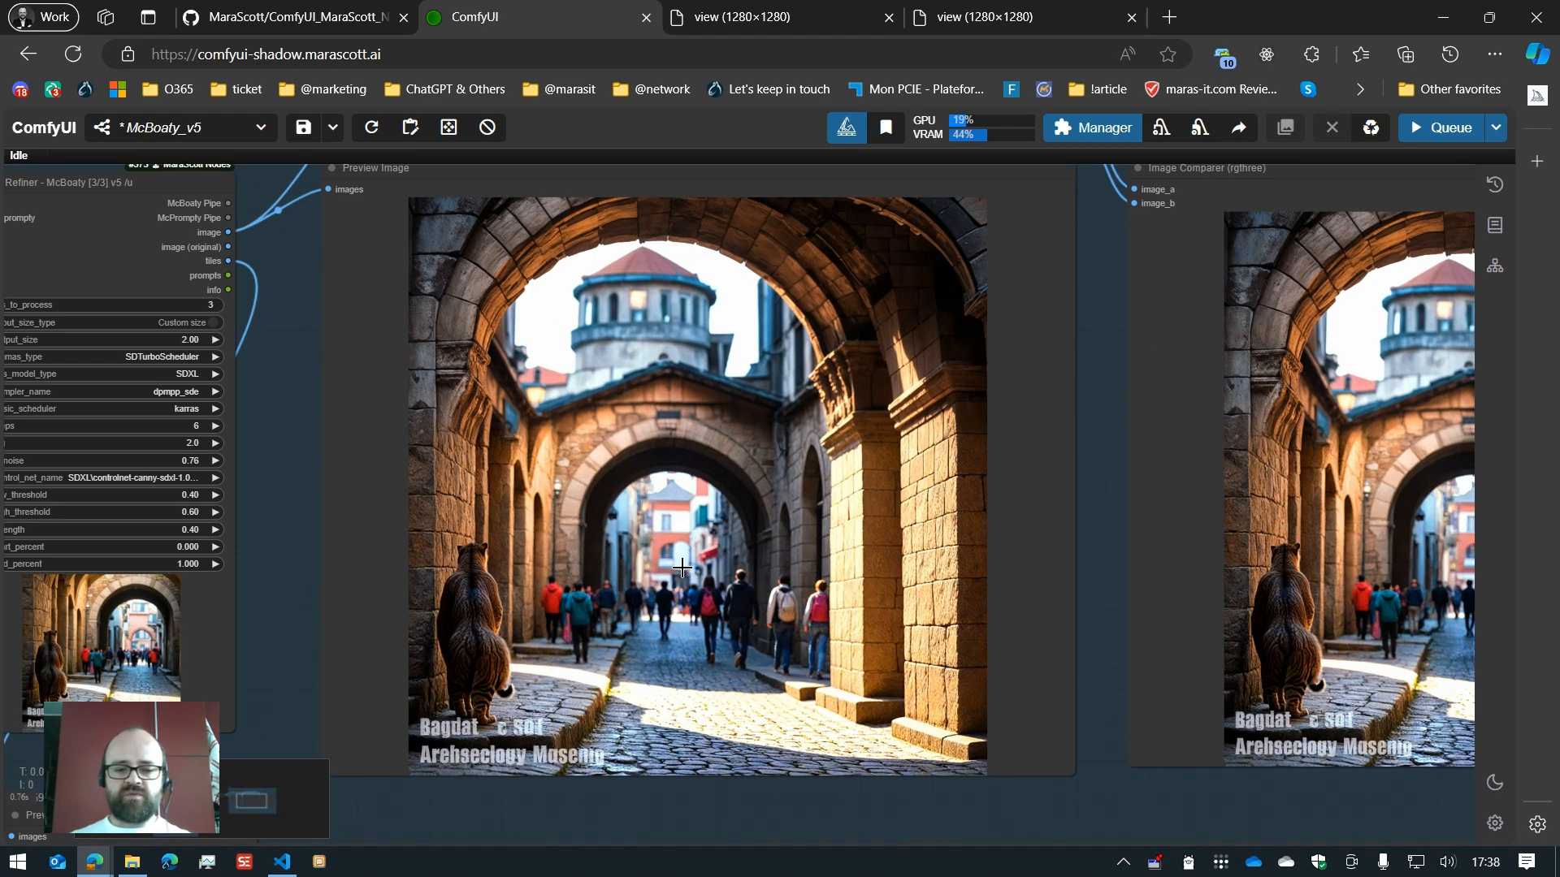
pyautogui.scroll(-5, 620, 544)
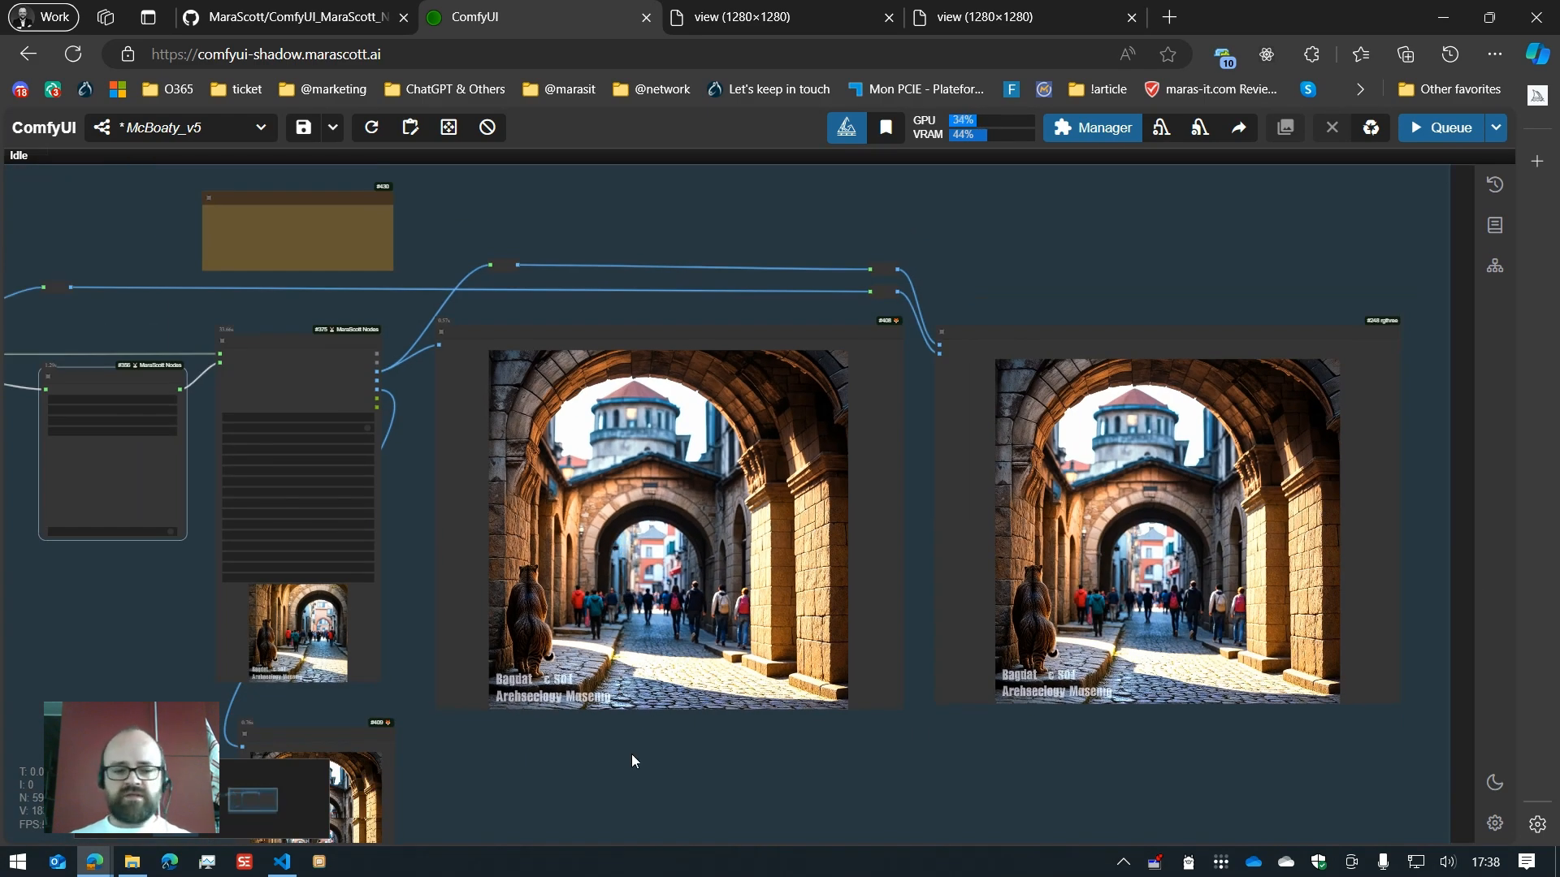
pyautogui.scroll(-1, 627, 757)
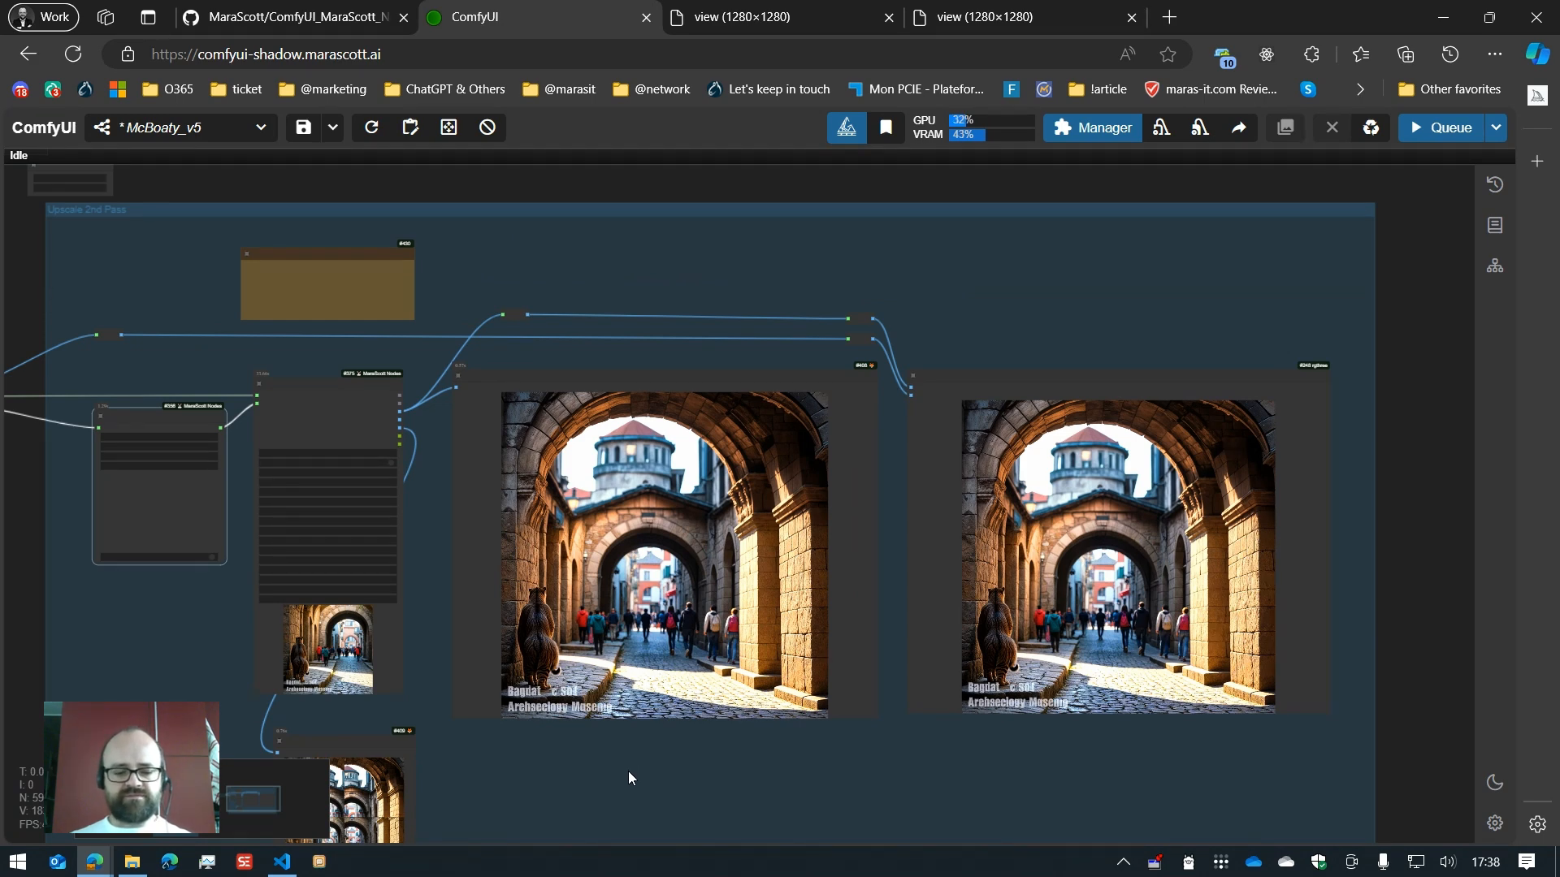
pyautogui.press('.')
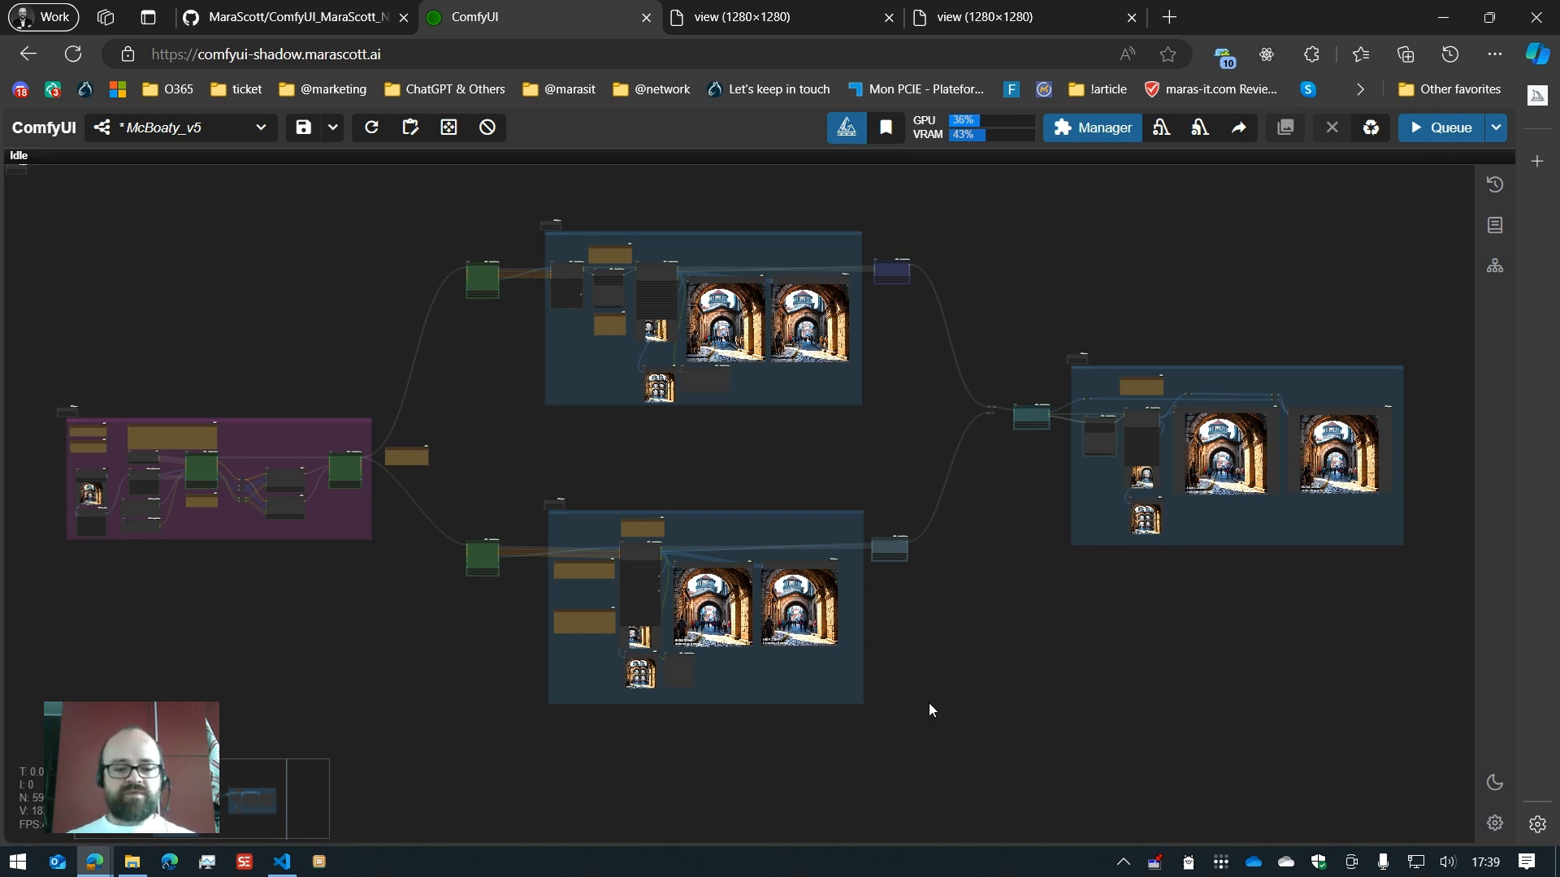
pyautogui.moveTo(289, 865)
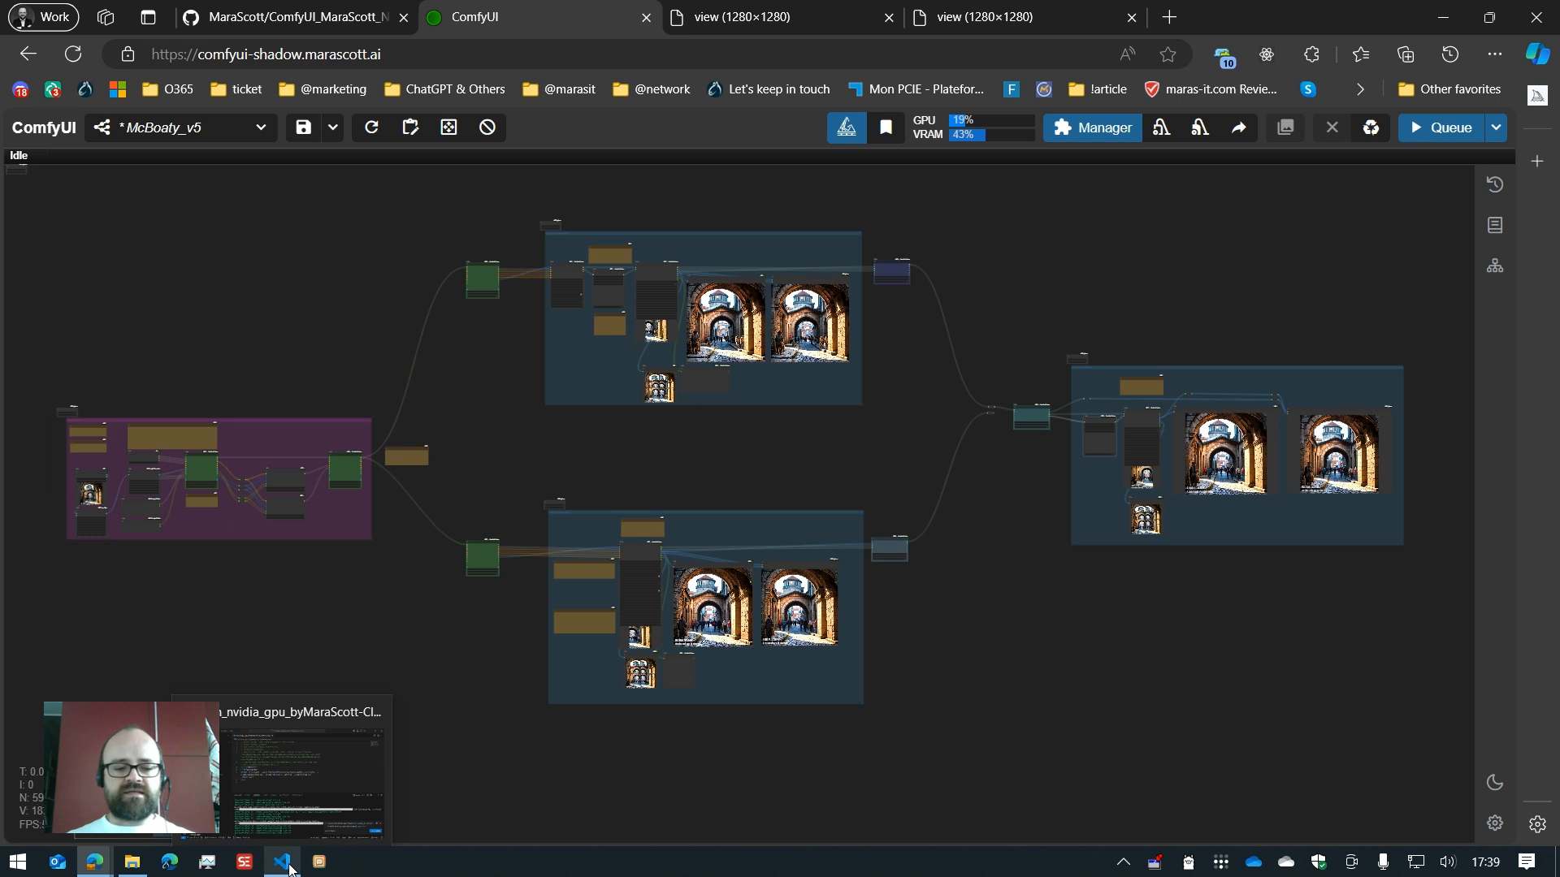